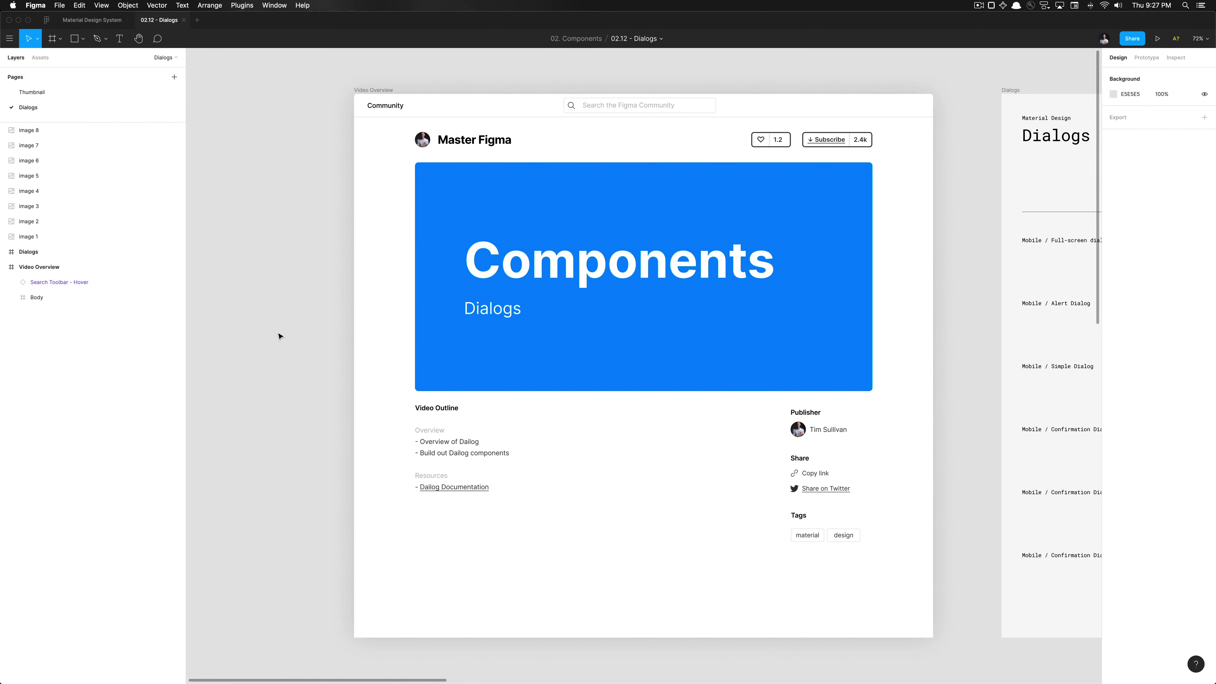
# Zoom to the Video Overview frame and show the Dailog Documentation link to material.io/components/dialogs
pyautogui.scroll(5, 407, 427)
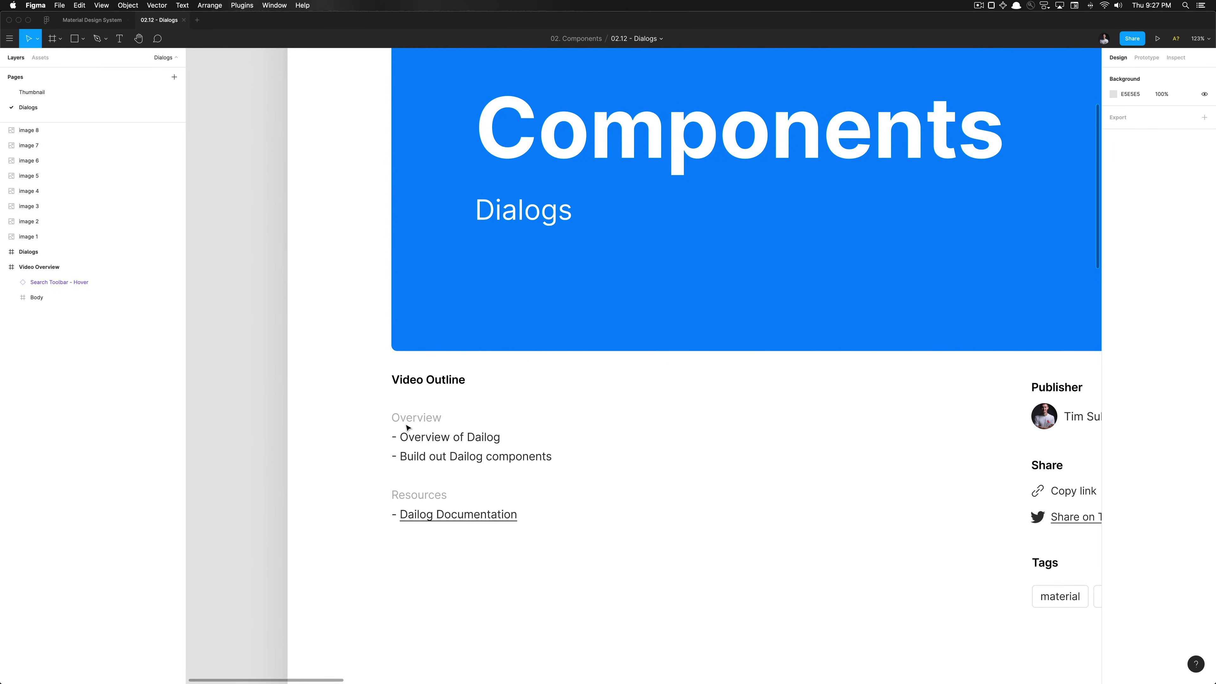
pyautogui.hotkey('shift', '2')
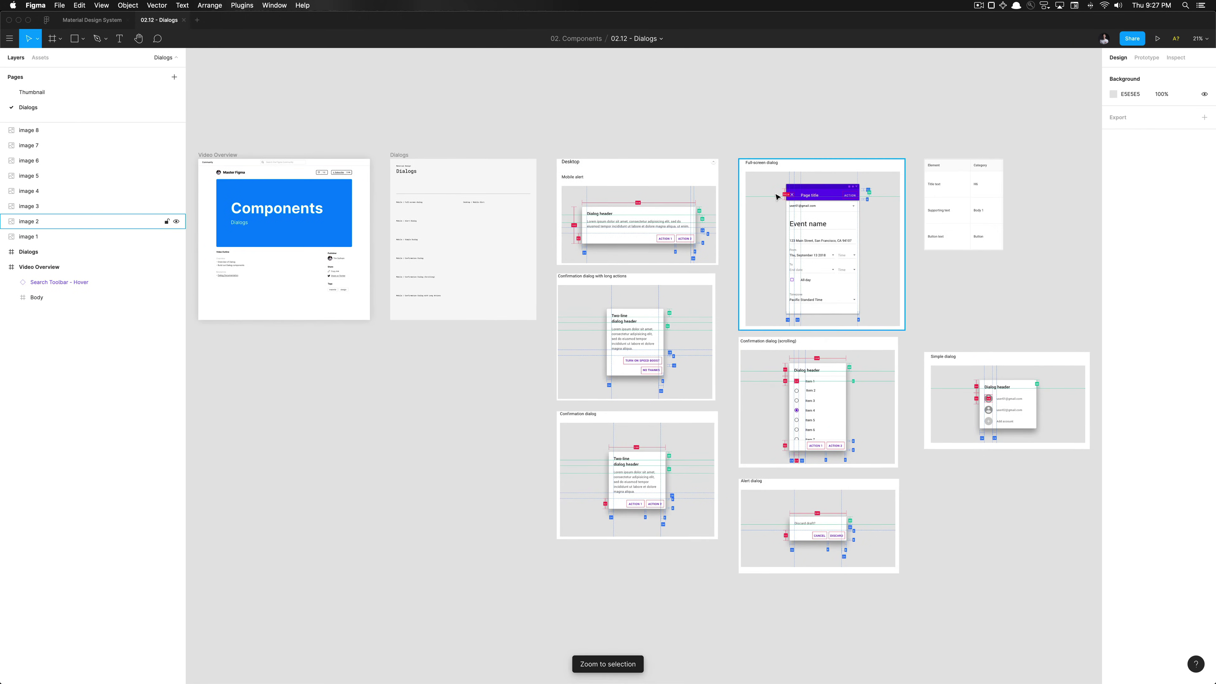
pyautogui.scroll(10, 245, 329)
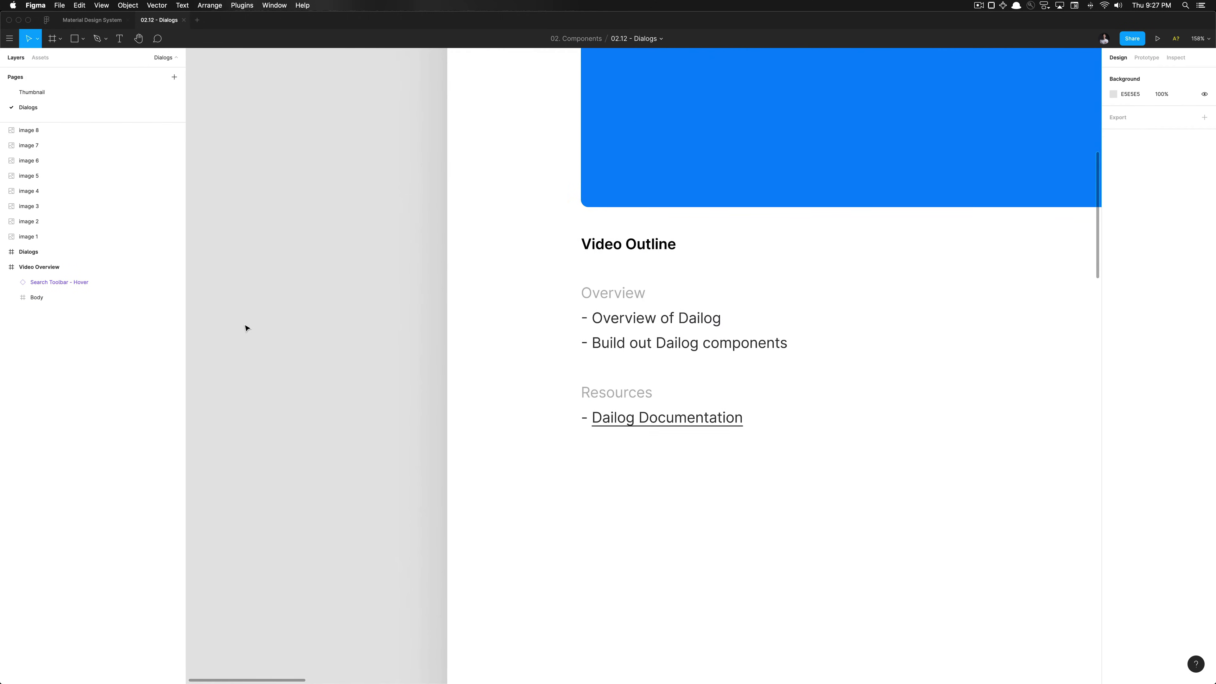
pyautogui.hscroll(5, 245, 328)
pyautogui.click(385, 351)
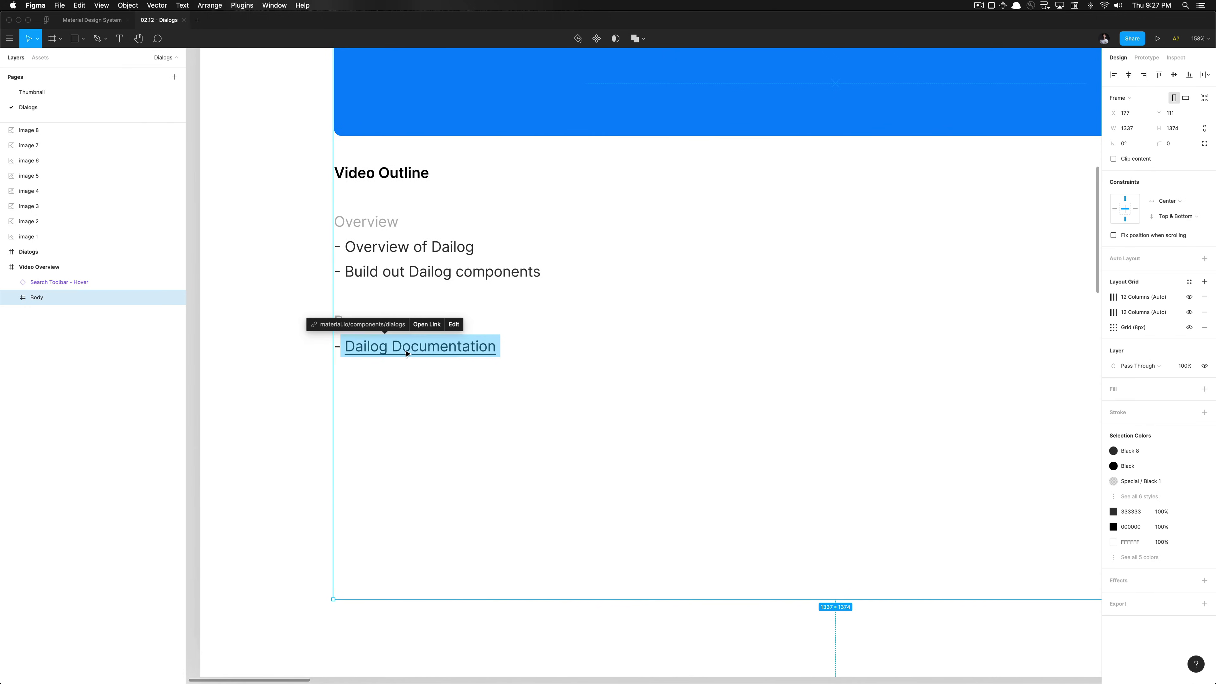
# Open the documentation link in Chrome, close and reopen the confirmation dialog demo, then return to Figma
pyautogui.click(426, 325)
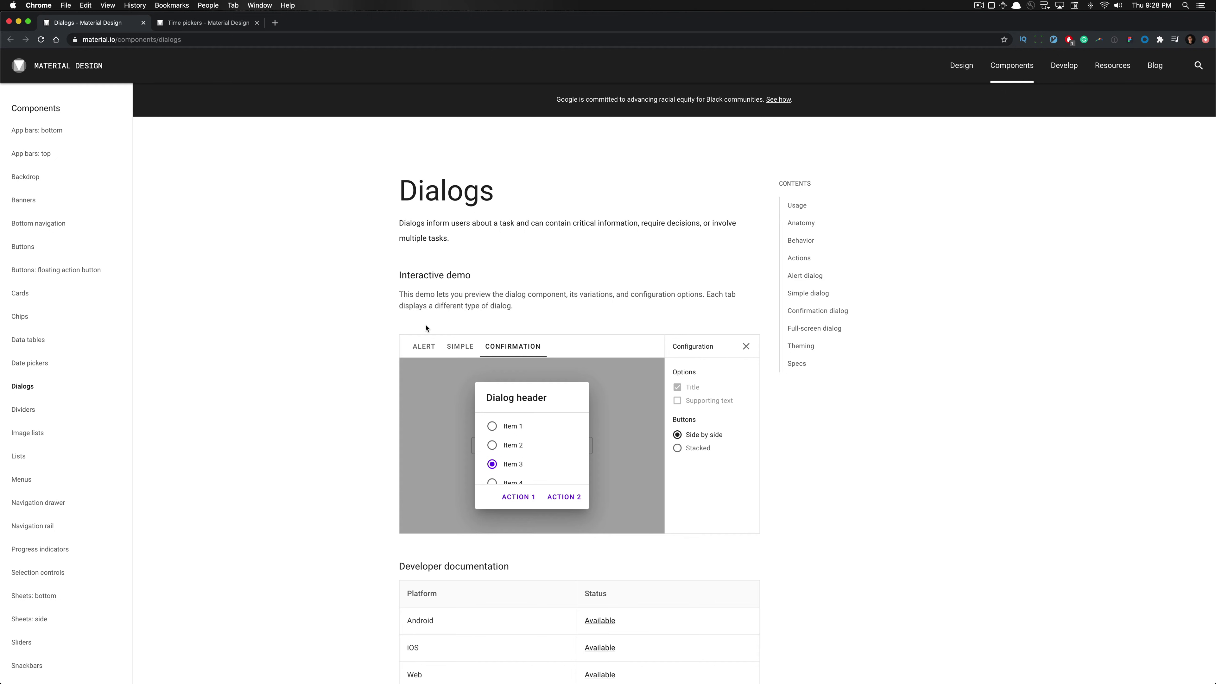
pyautogui.click(437, 418)
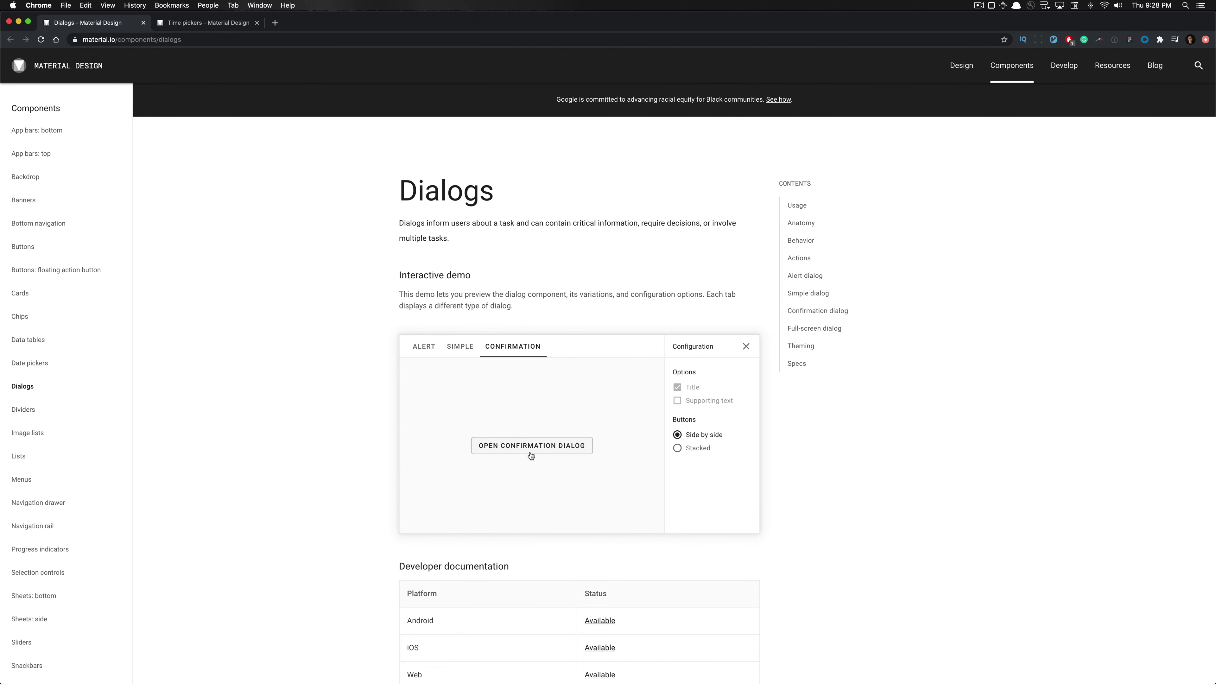
pyautogui.click(537, 451)
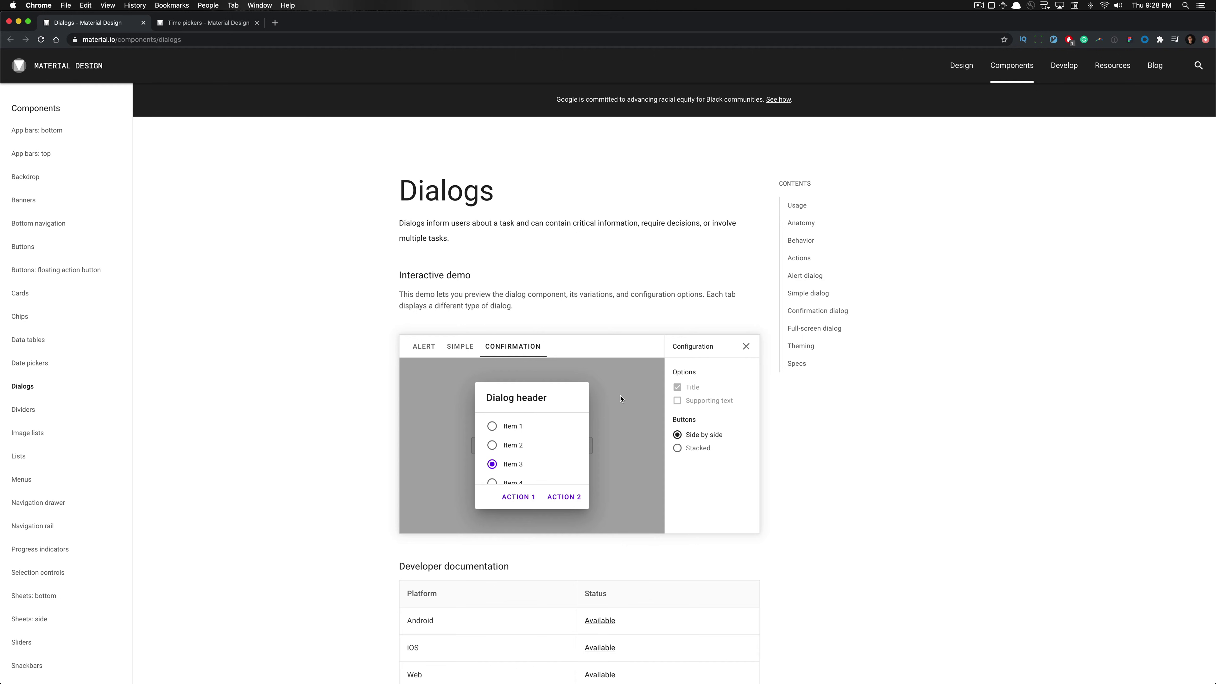
pyautogui.press('super+Tab')
# Clear the canvas selection and enable the Material Design System library instead of Material Design
pyautogui.press('Escape')
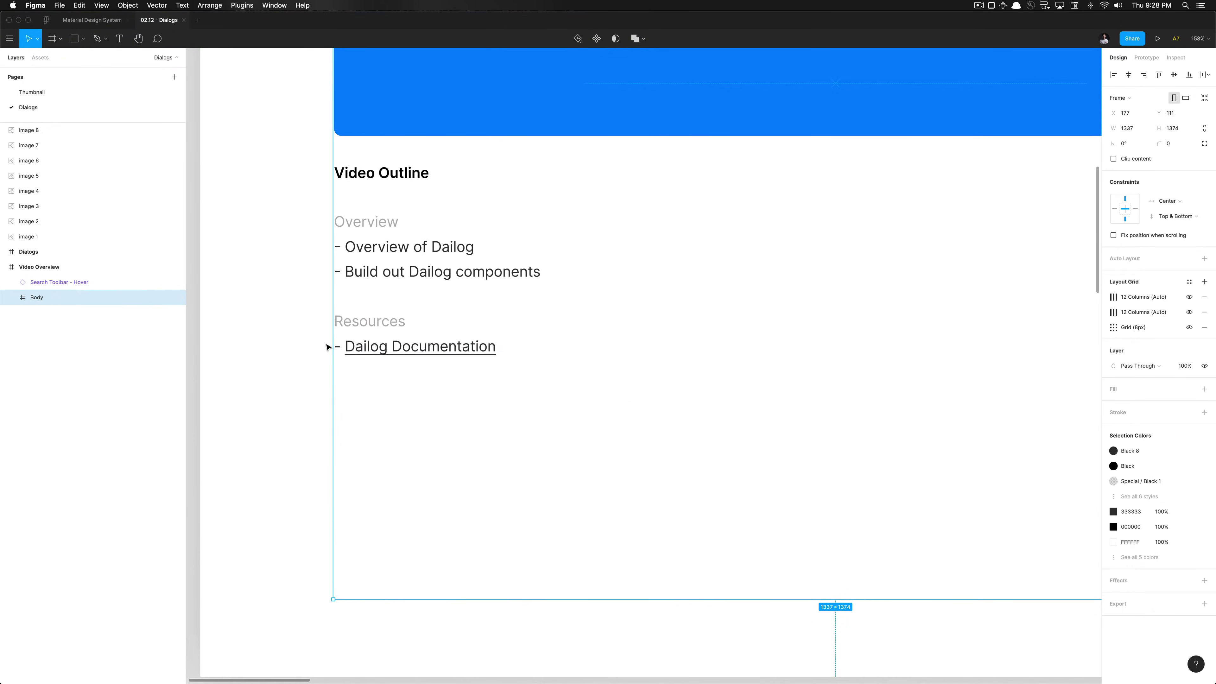
pyautogui.scroll(-10, 329, 344)
pyautogui.click(554, 444)
pyautogui.scroll(5, 553, 445)
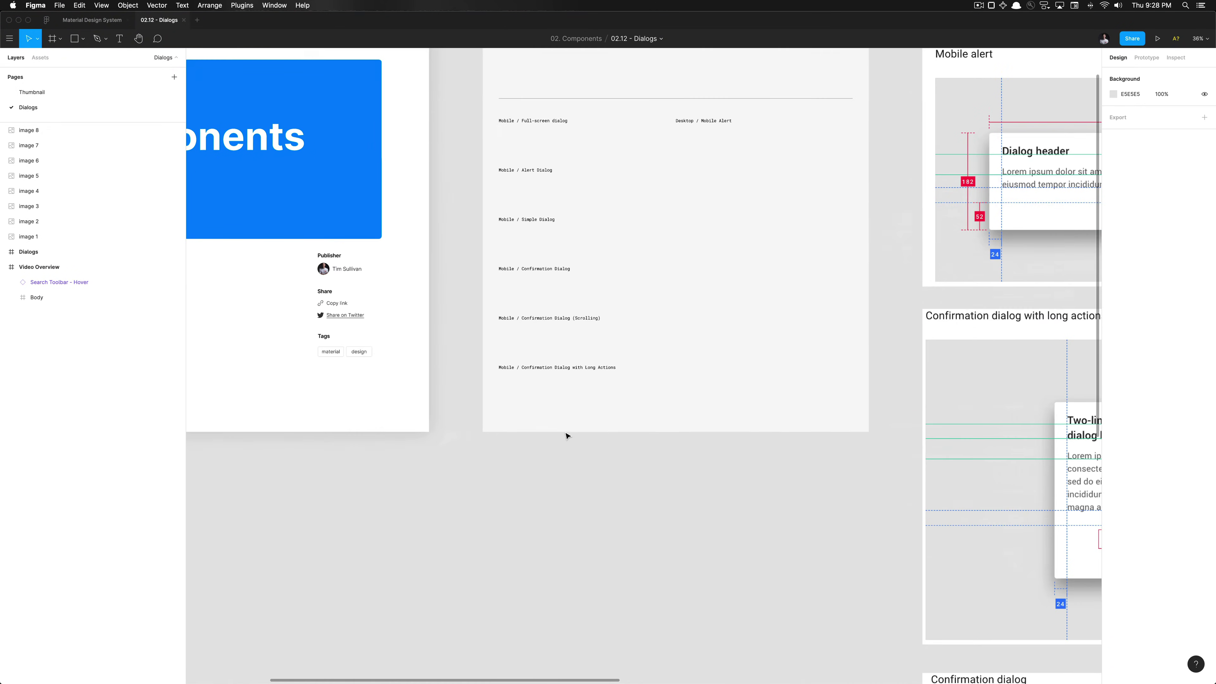
pyautogui.press('alt+super+o')
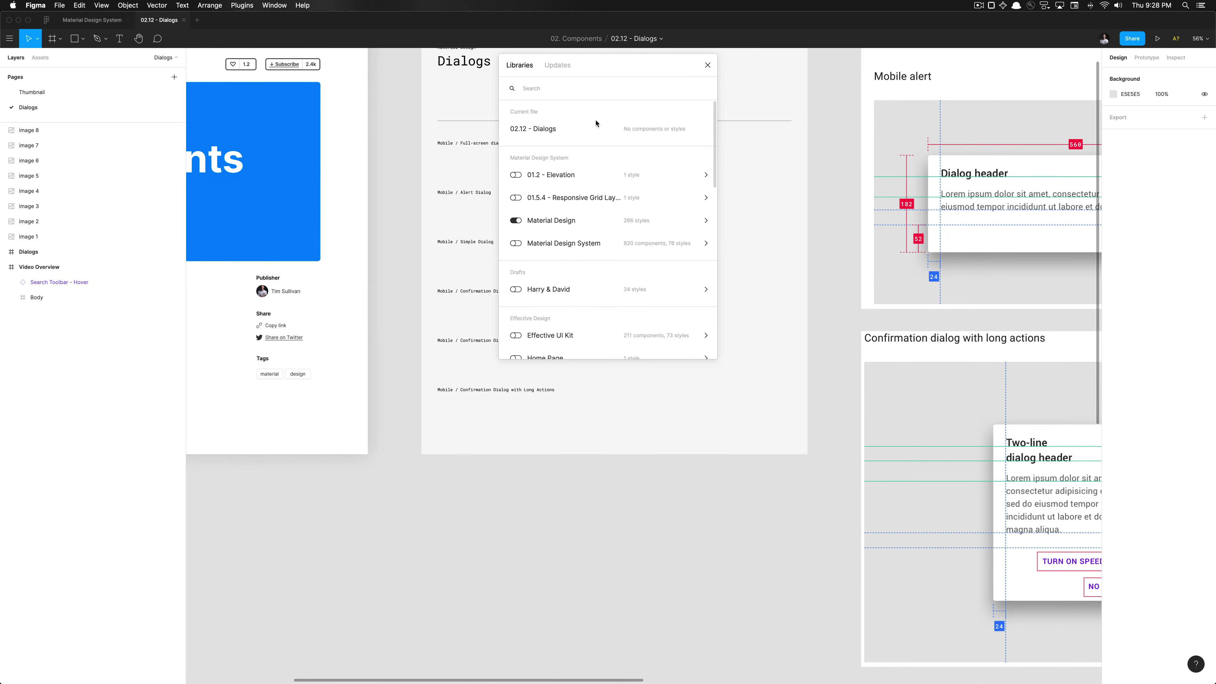
pyautogui.click(518, 243)
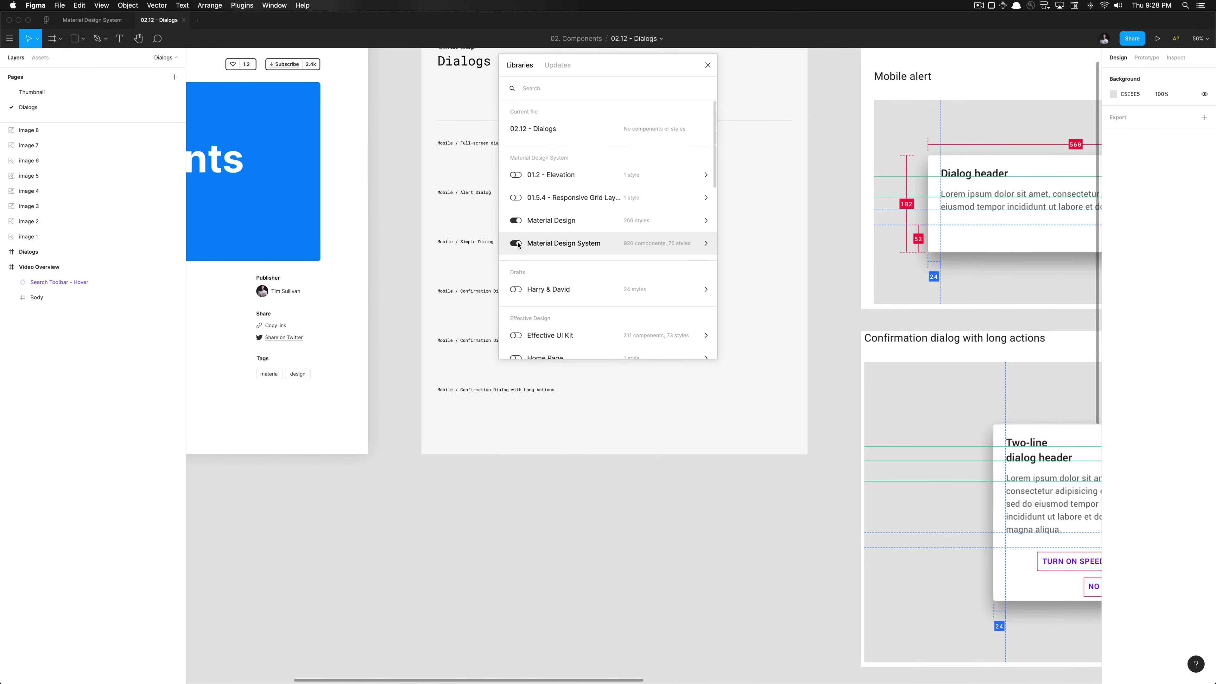
pyautogui.click(517, 220)
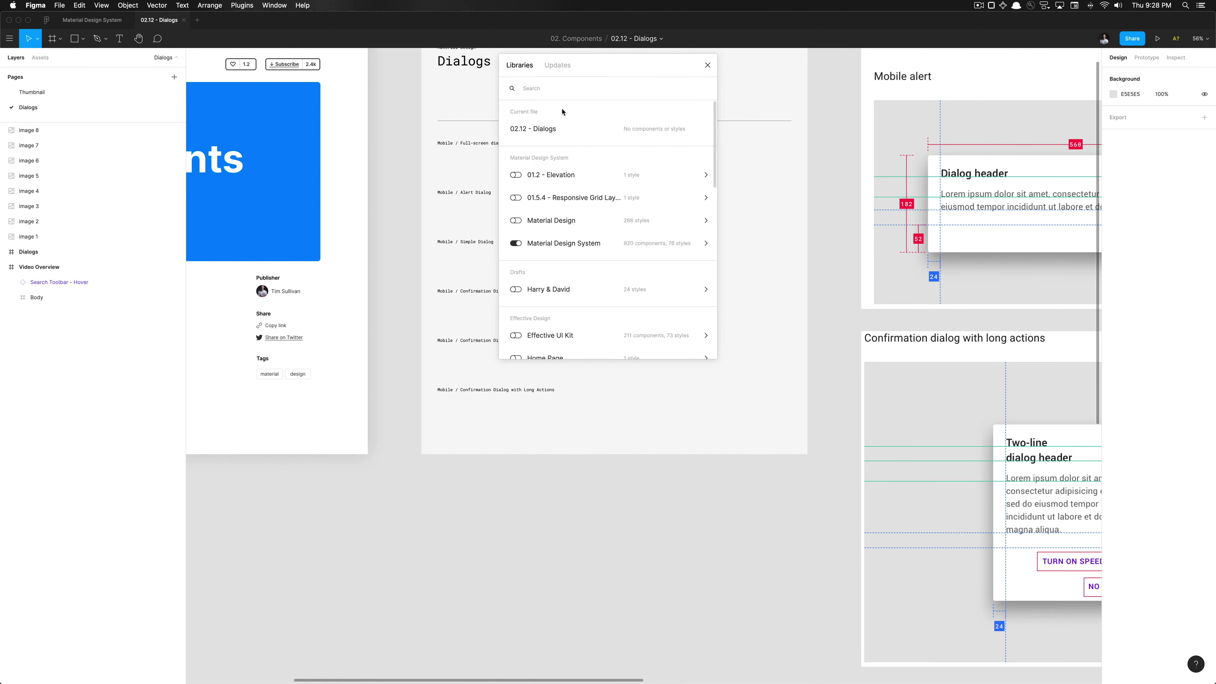
# Search the libraries for 'scrim' and drop the 519×283 Scrim component into the Dialogs frame
pyautogui.click(559, 89)
pyautogui.write('scrim')
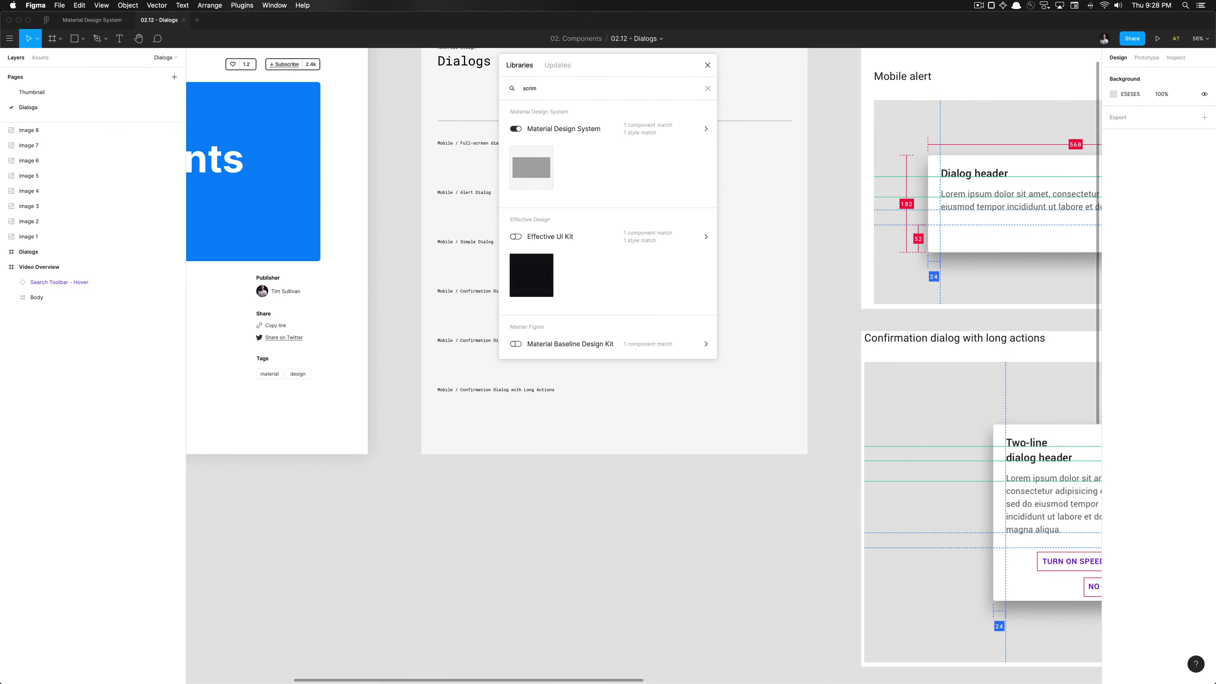
pyautogui.moveTo(531, 185); pyautogui.dragTo(732, 374)
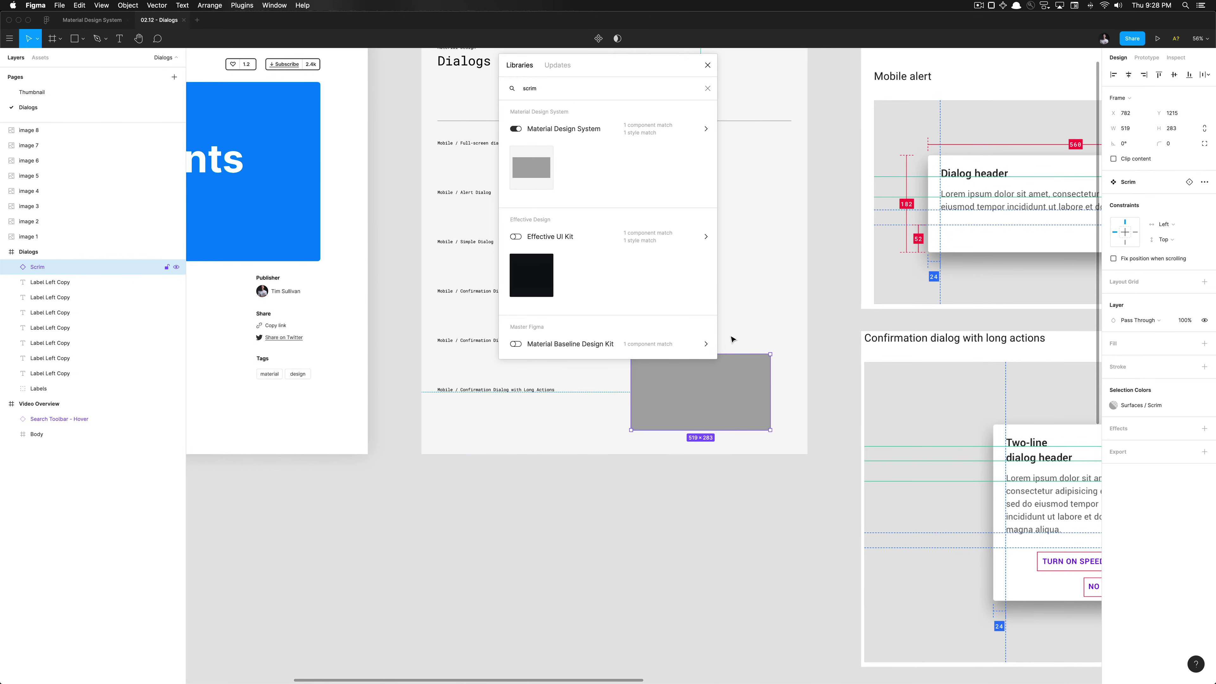
pyautogui.click(707, 65)
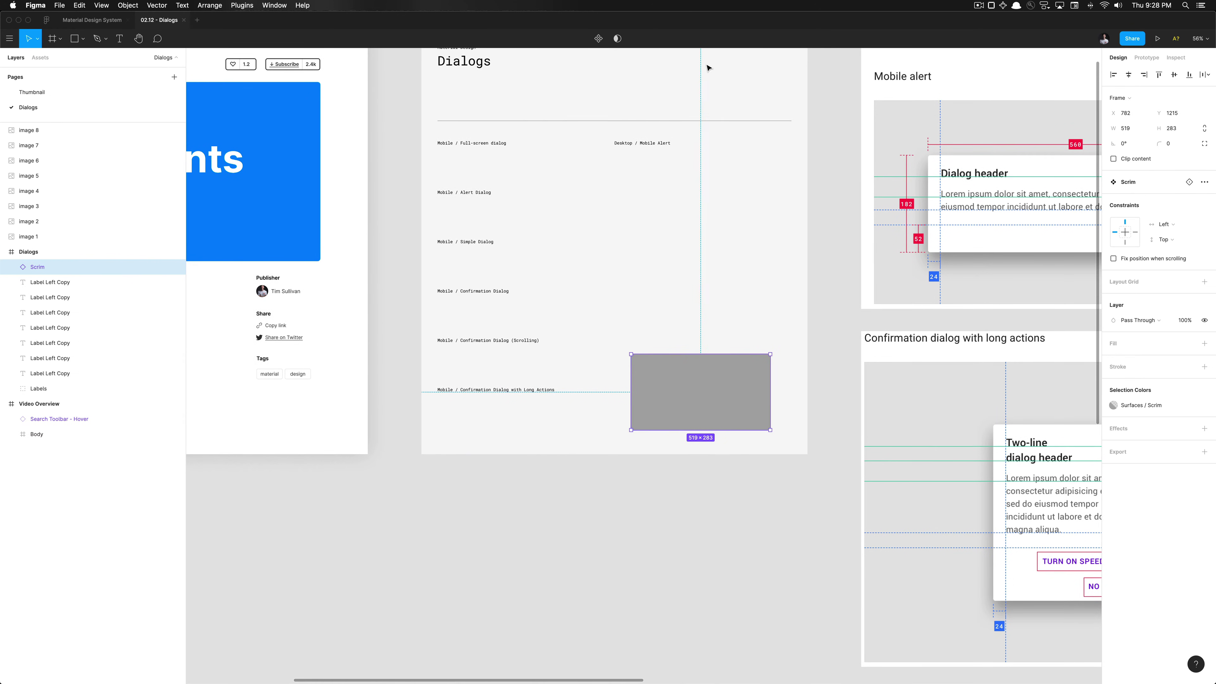
pyautogui.click(700, 248)
pyautogui.press('super+Tab')
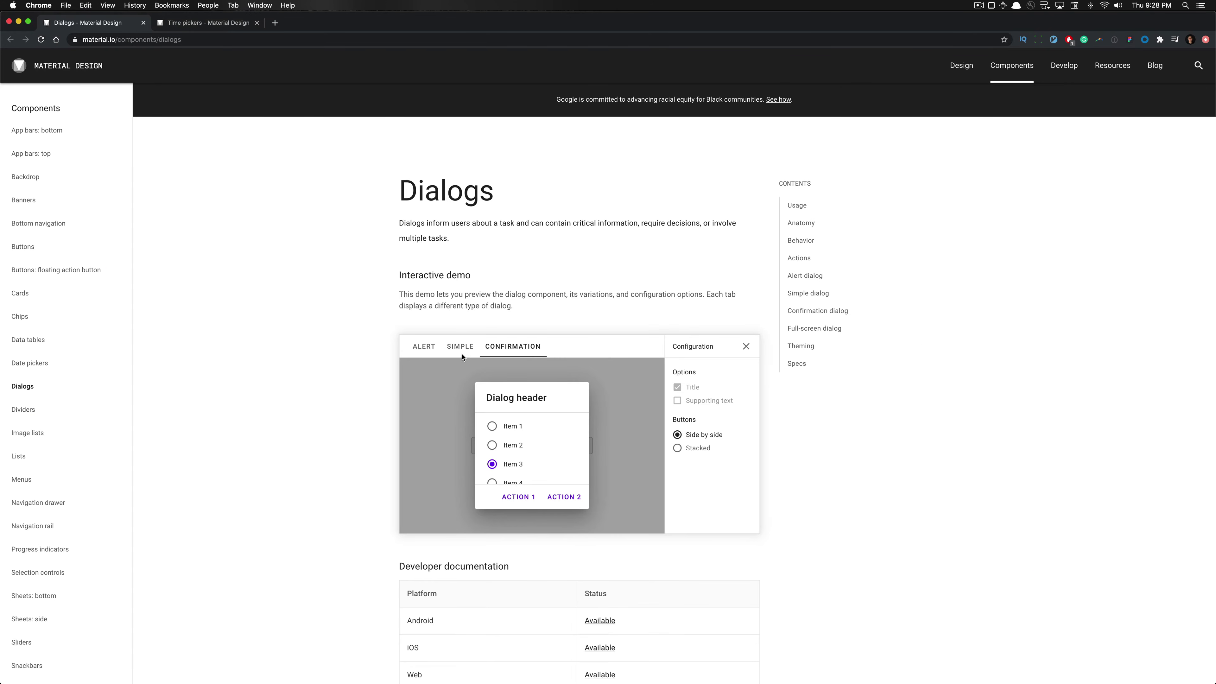
# Scroll around the Dialogs page and dismiss the confirmation dialog demo
pyautogui.scroll(5, 478, 410)
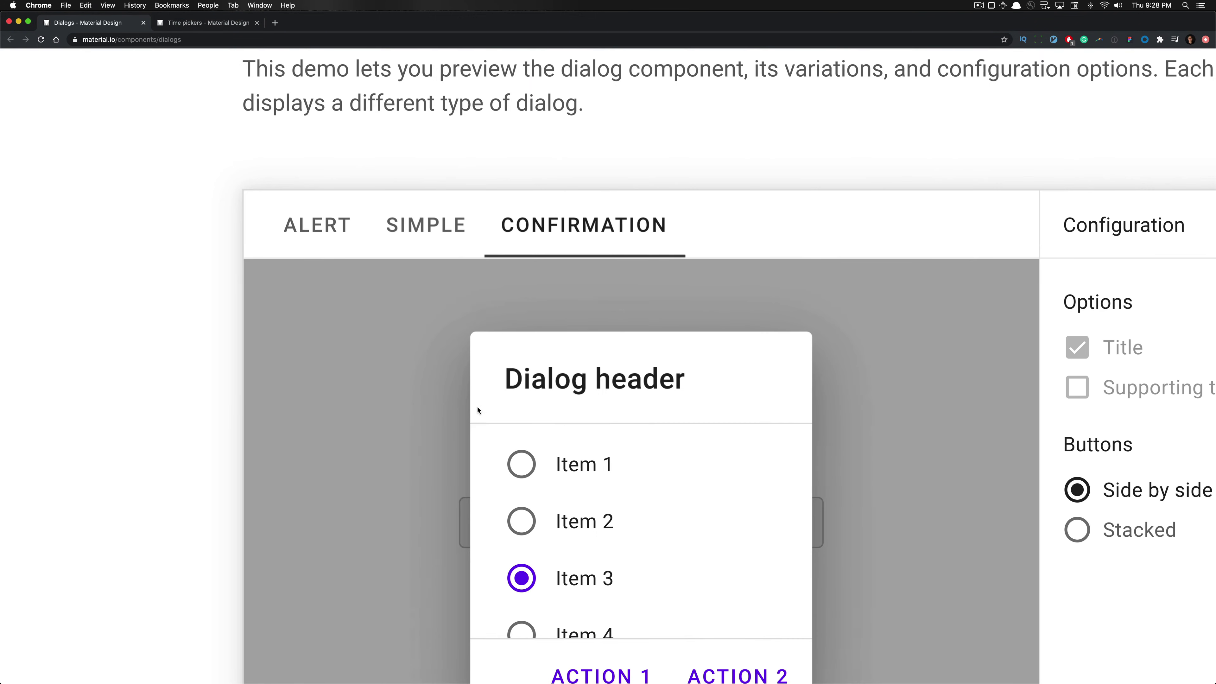
pyautogui.scroll(-5, 462, 454)
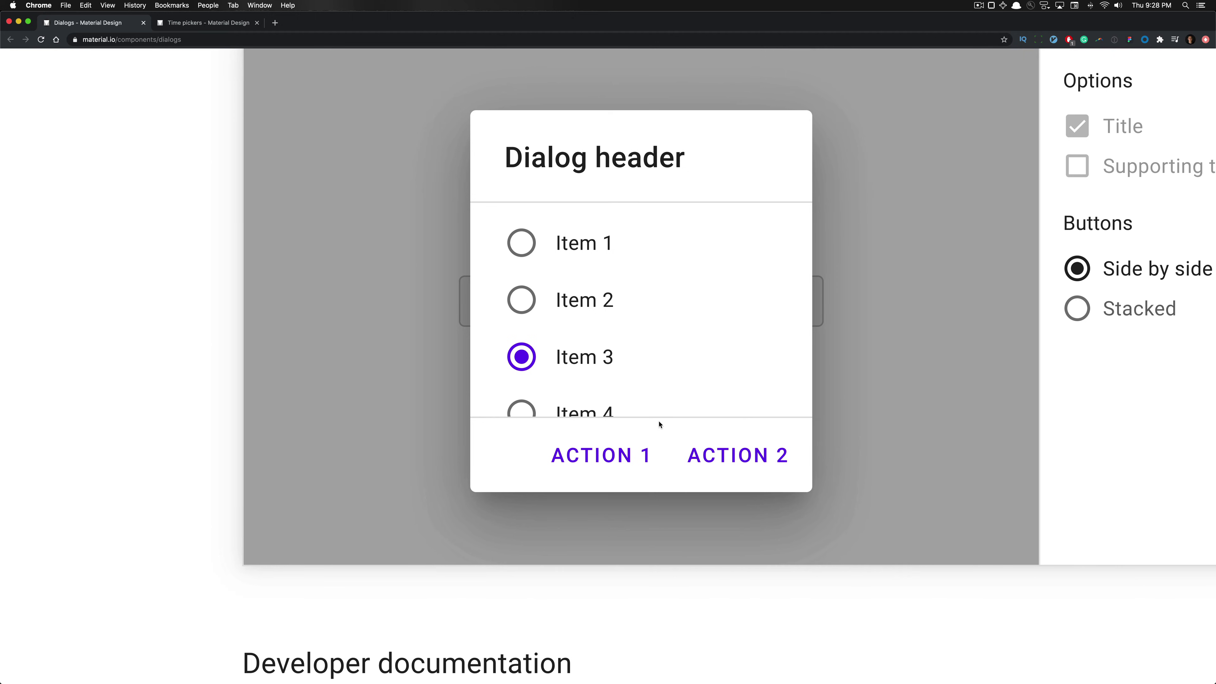
pyautogui.scroll(-5, 595, 359)
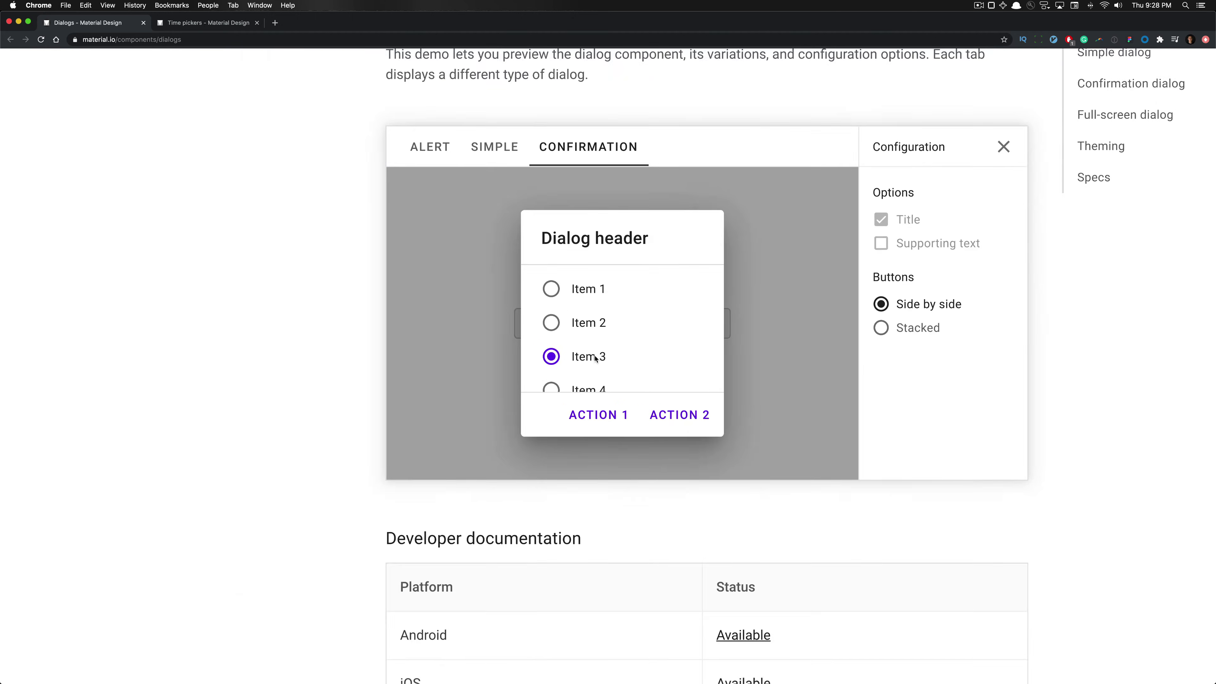
pyautogui.scroll(-1, 615, 355)
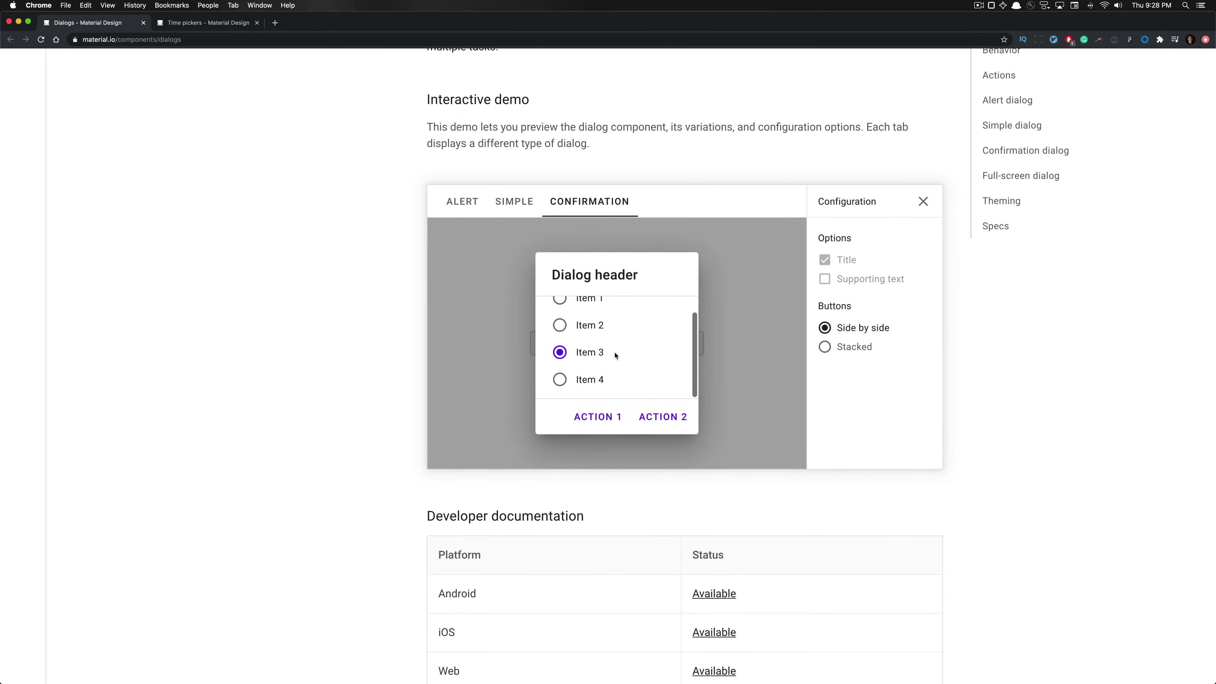
pyautogui.scroll(1, 615, 355)
pyautogui.scroll(-1, 615, 355)
pyautogui.scroll(1, 615, 355)
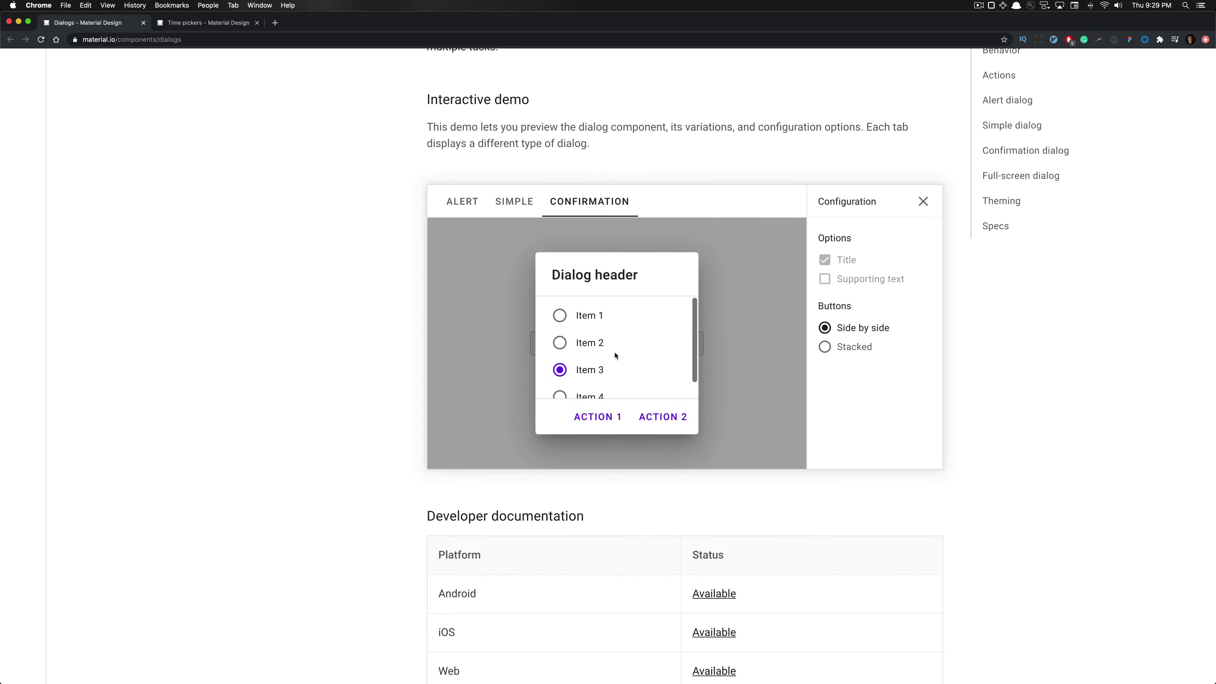
pyautogui.scroll(-1, 577, 309)
pyautogui.scroll(1, 581, 331)
pyautogui.click(510, 356)
# Switch the demo to SIMPLE and open the simple dialog showing Item 1–3 with avatars
pyautogui.click(518, 210)
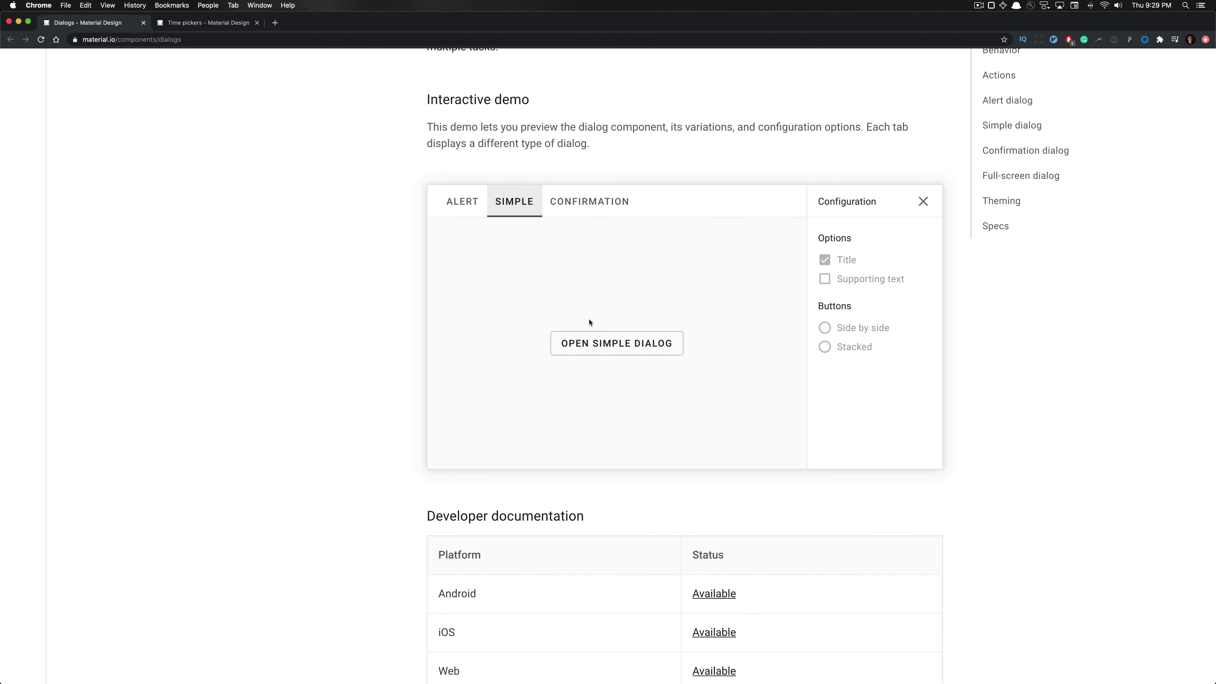
pyautogui.click(597, 344)
pyautogui.click(598, 346)
pyautogui.click(597, 345)
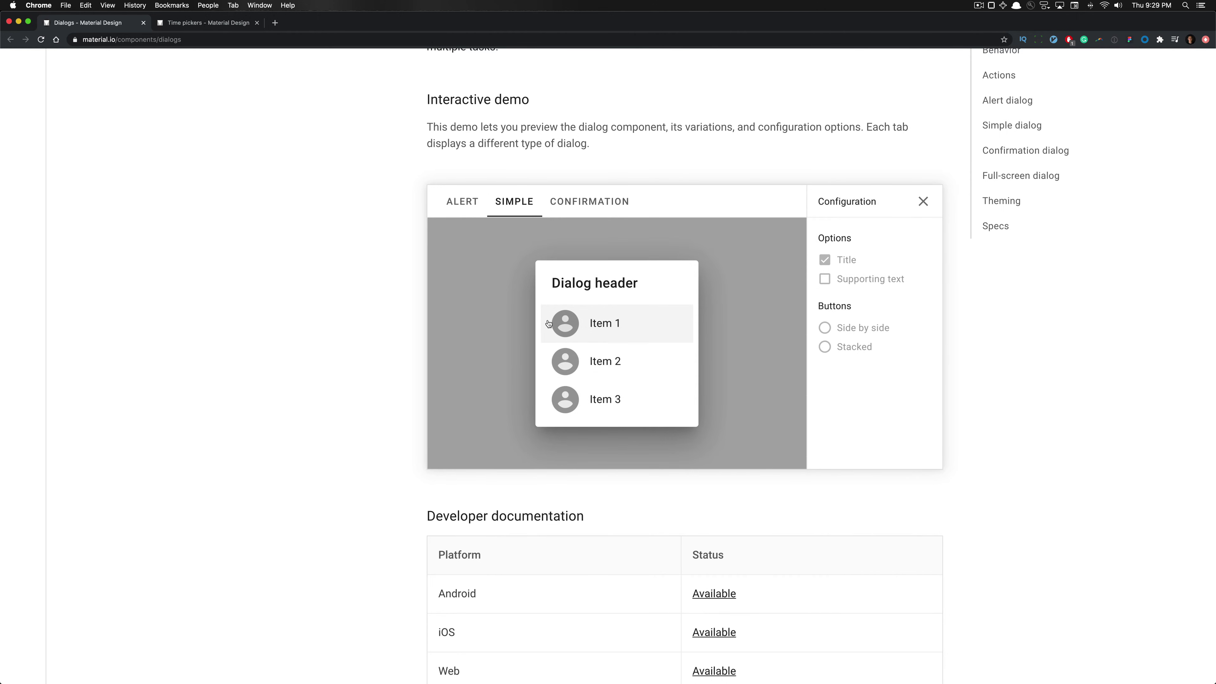
pyautogui.scroll(5, 548, 322)
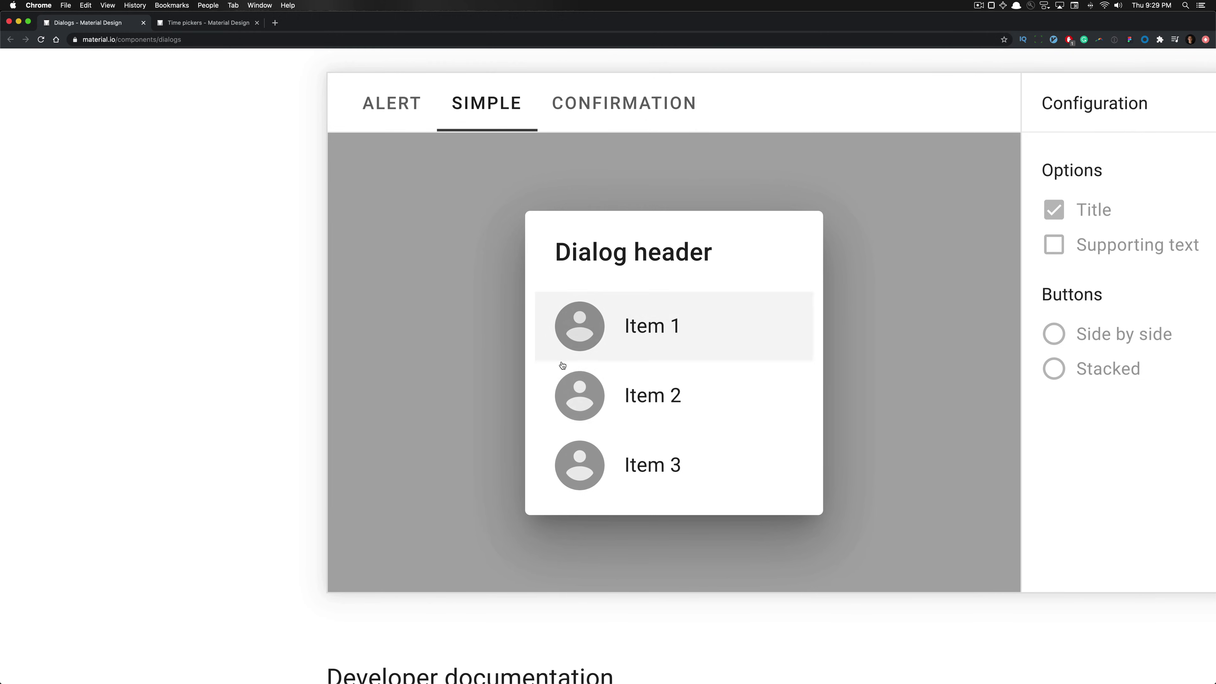
# Inspect the 224 × 56 Item 1 row and mdc-dialog__content div in DevTools' Computed tab
pyautogui.press('super+alt+i')
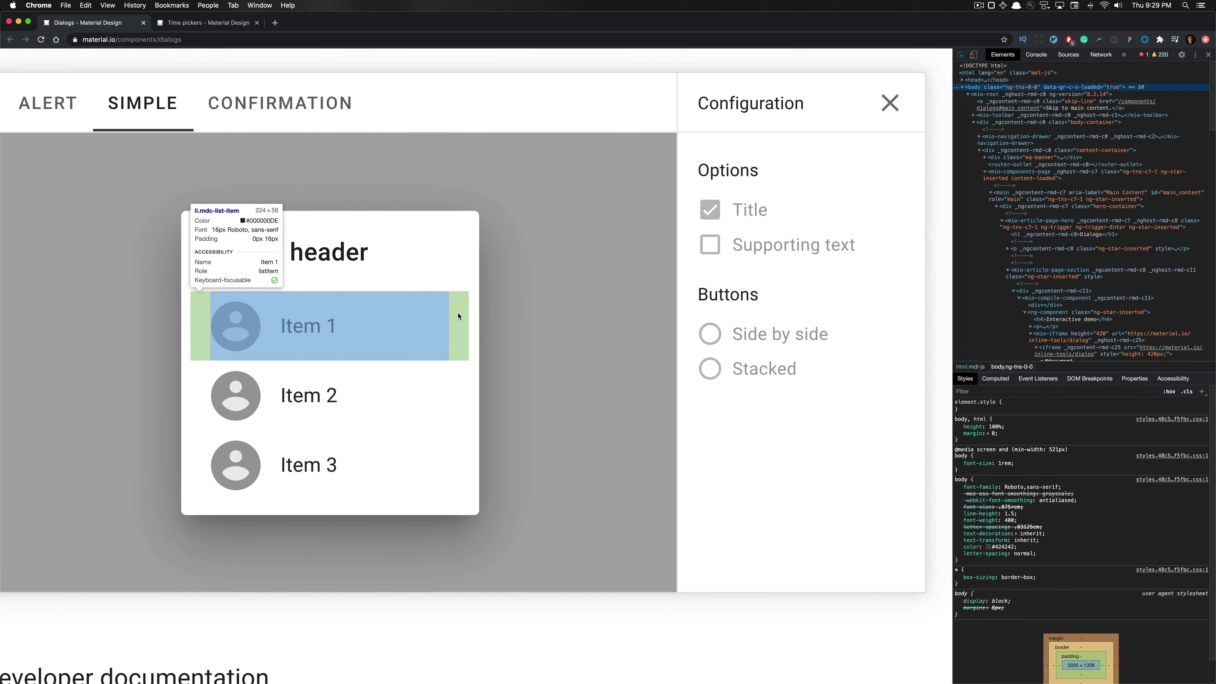
pyautogui.click(452, 317)
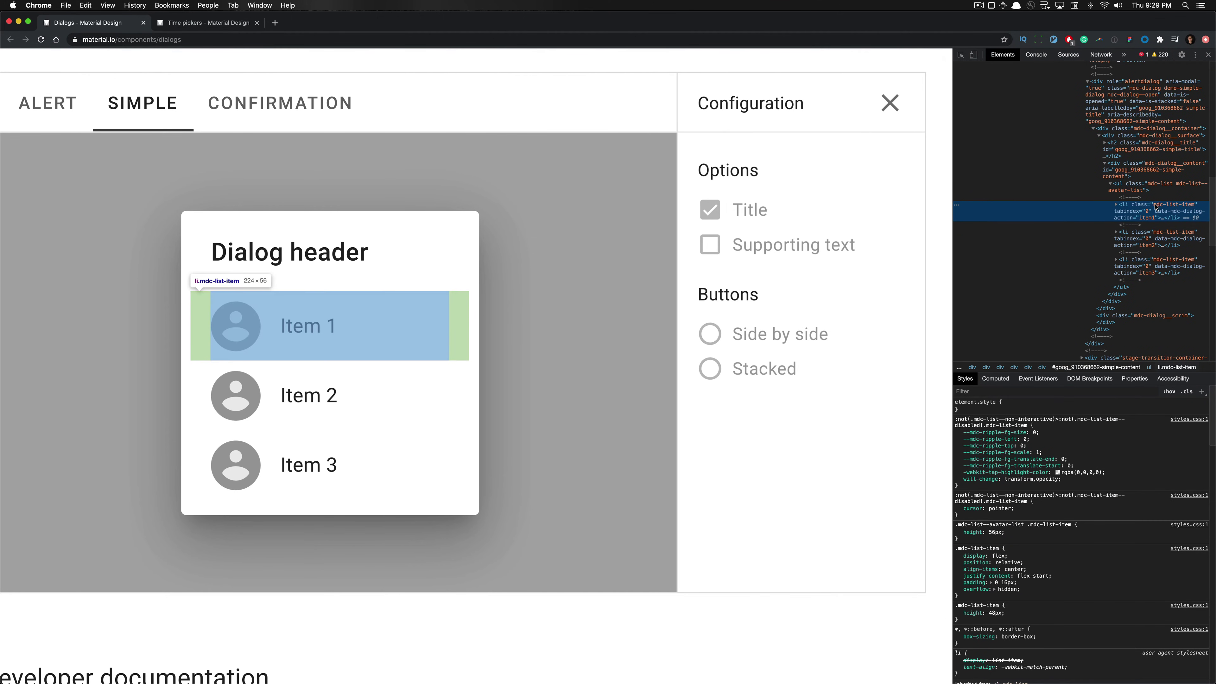
pyautogui.click(995, 378)
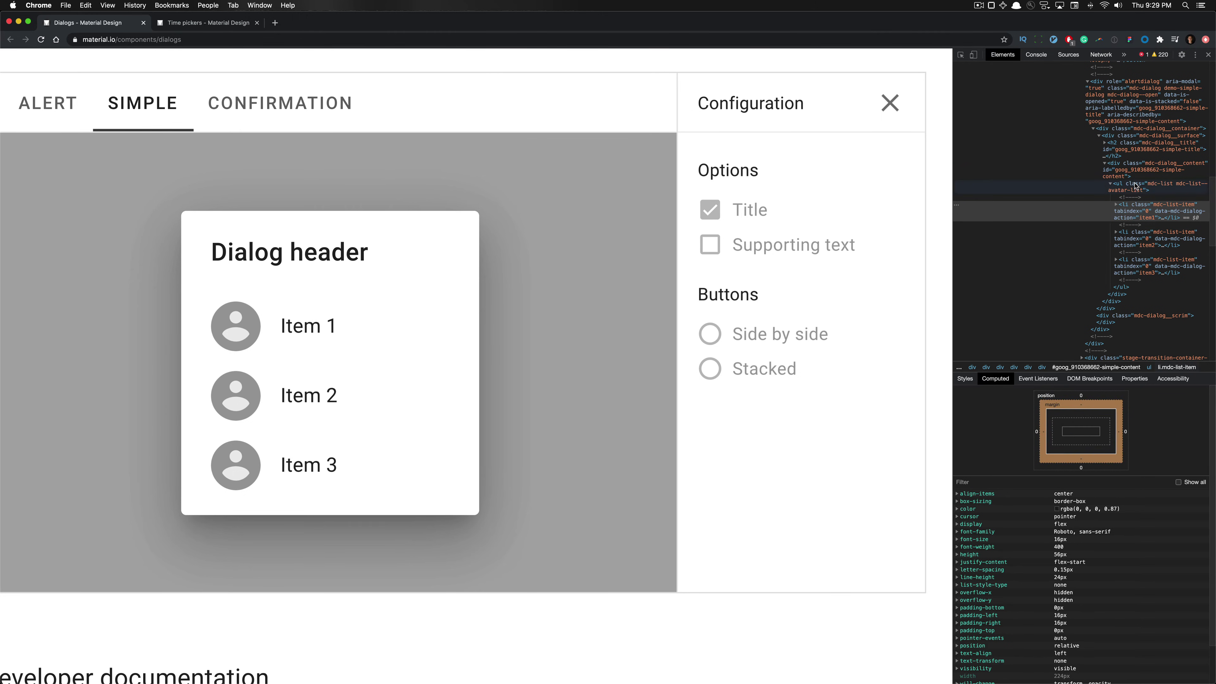
pyautogui.click(1131, 167)
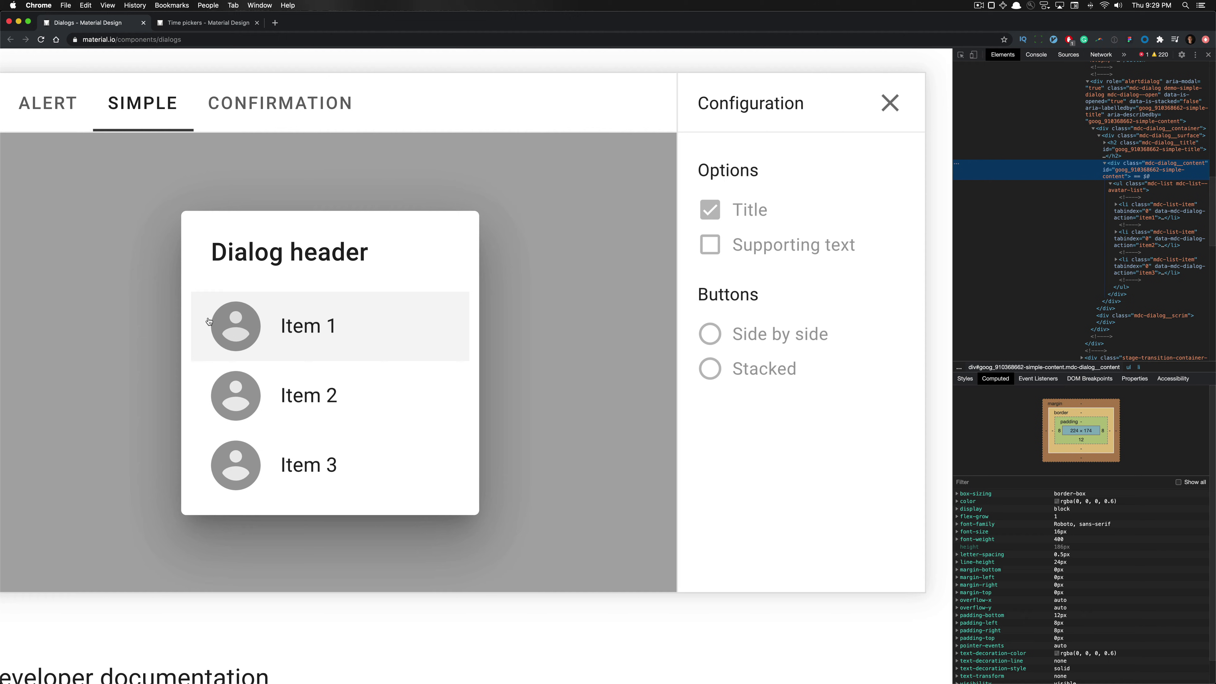
pyautogui.moveTo(307, 326); pyautogui.dragTo(299, 347)
pyautogui.scroll(-5, 300, 348)
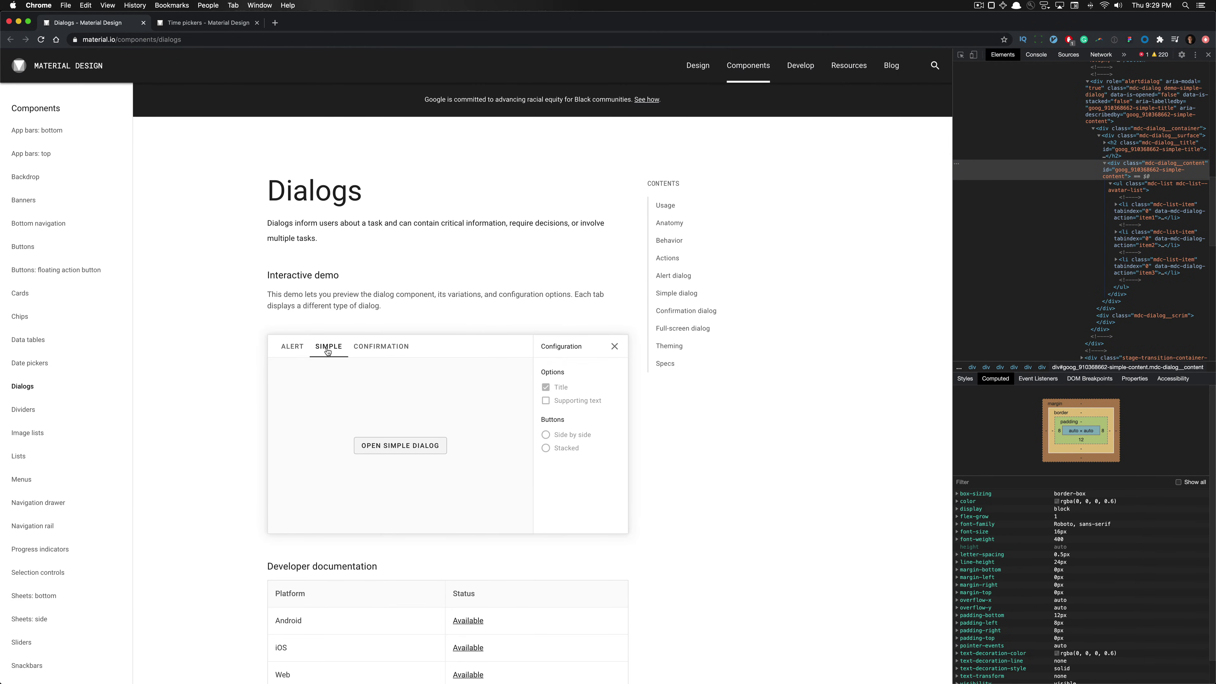
# Close DevTools and open the alert dialog preview in the demo
pyautogui.click(1208, 55)
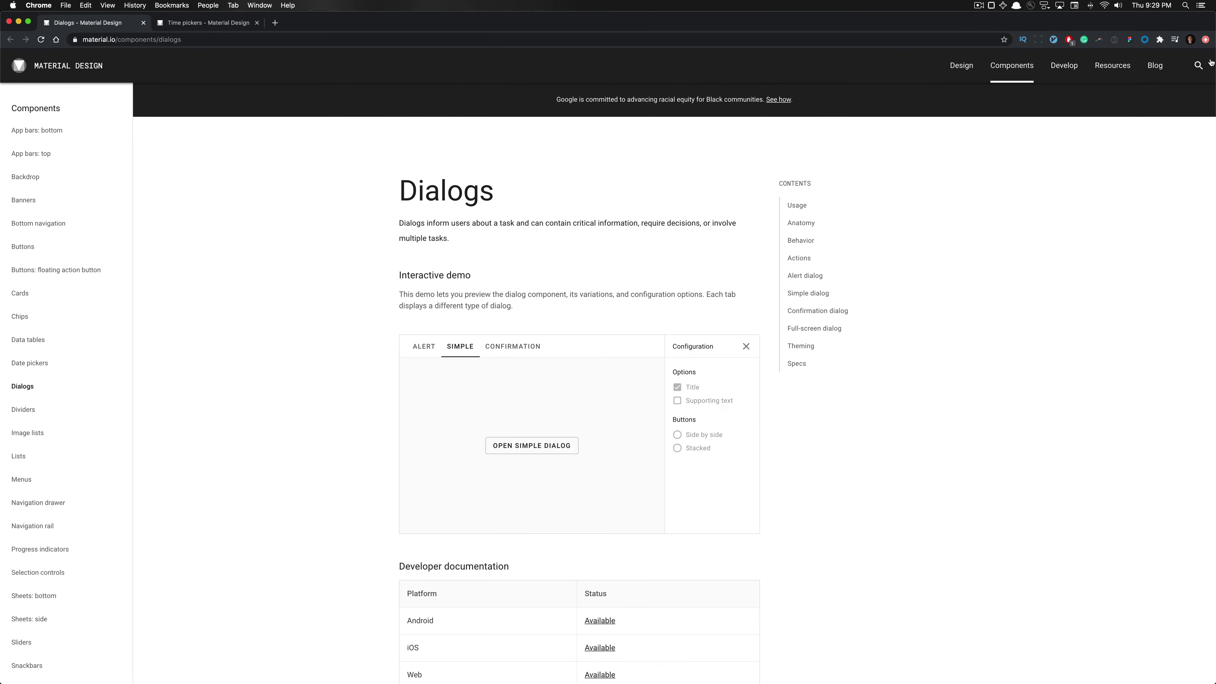
pyautogui.click(433, 350)
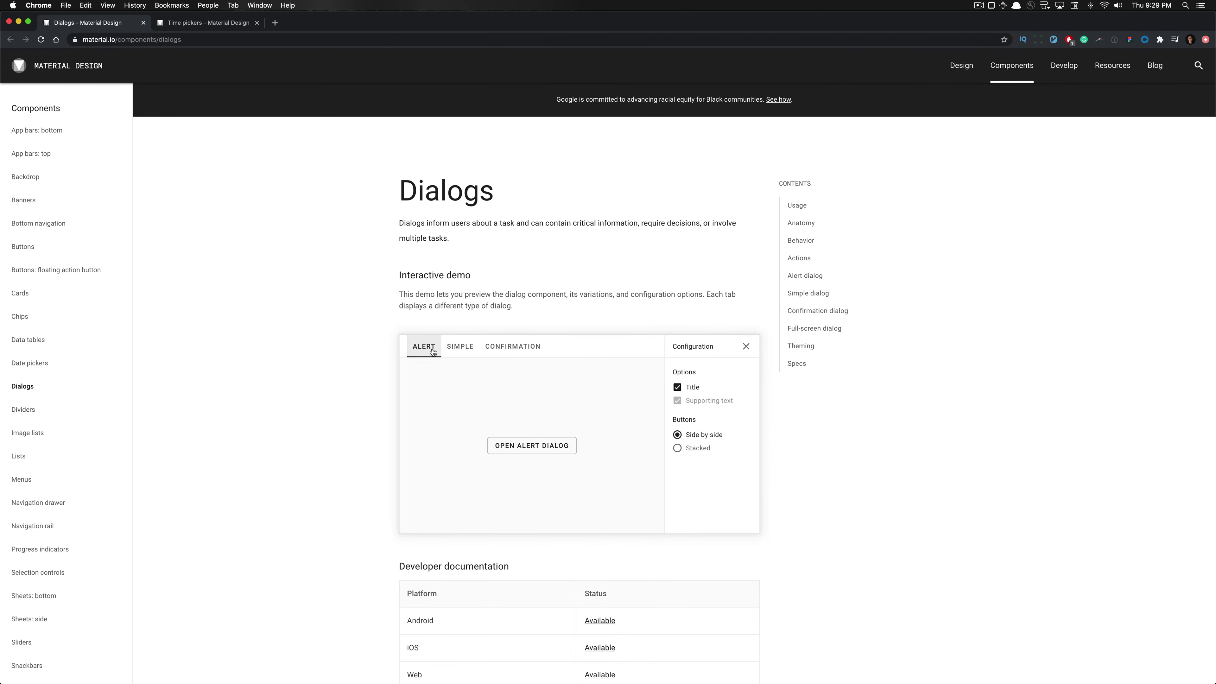
pyautogui.click(553, 450)
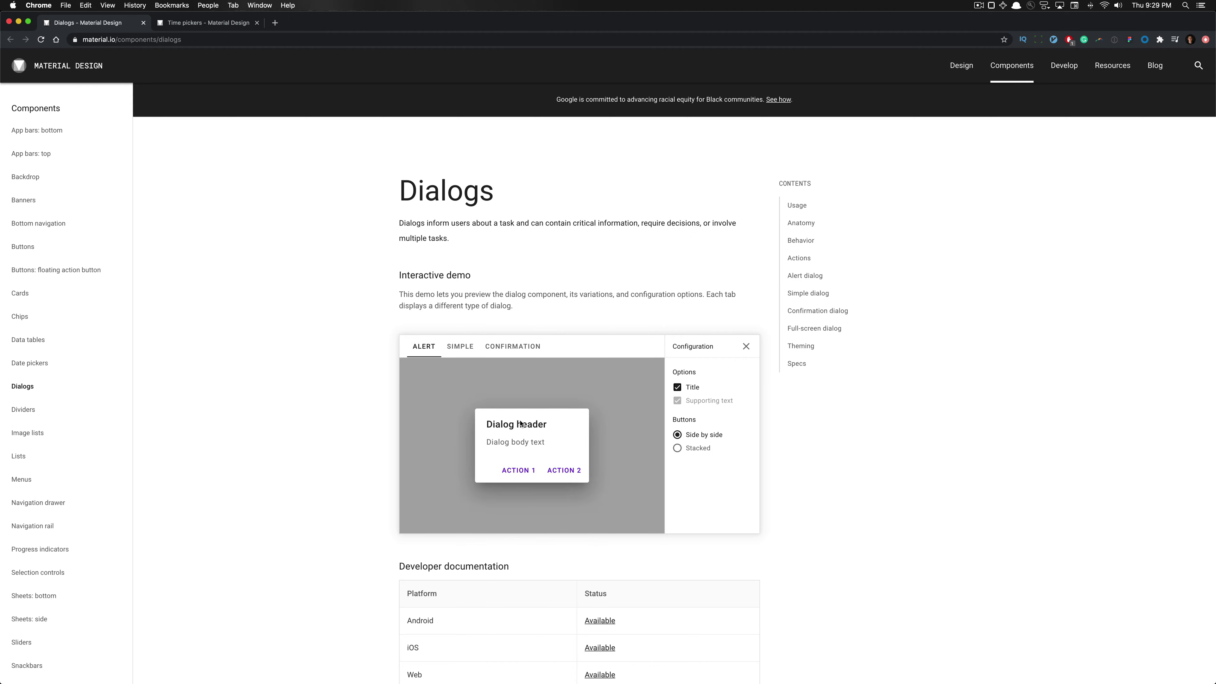
pyautogui.scroll(-2, 520, 421)
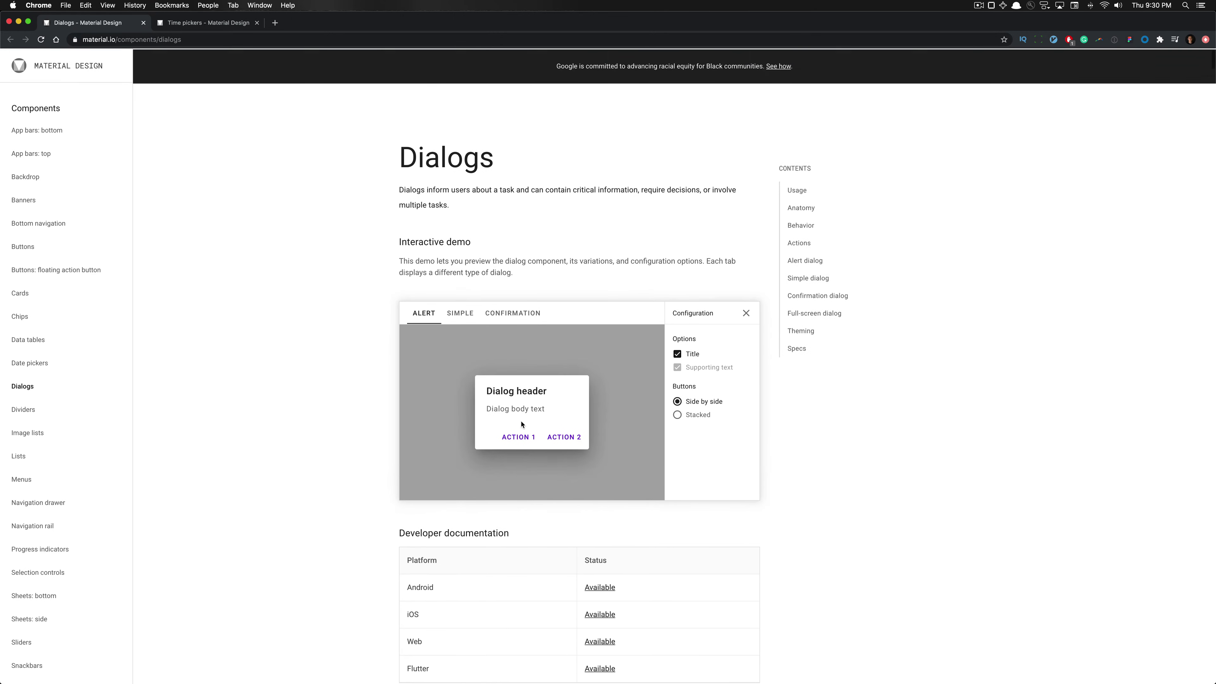
pyautogui.click(556, 363)
pyautogui.scroll(5, 535, 402)
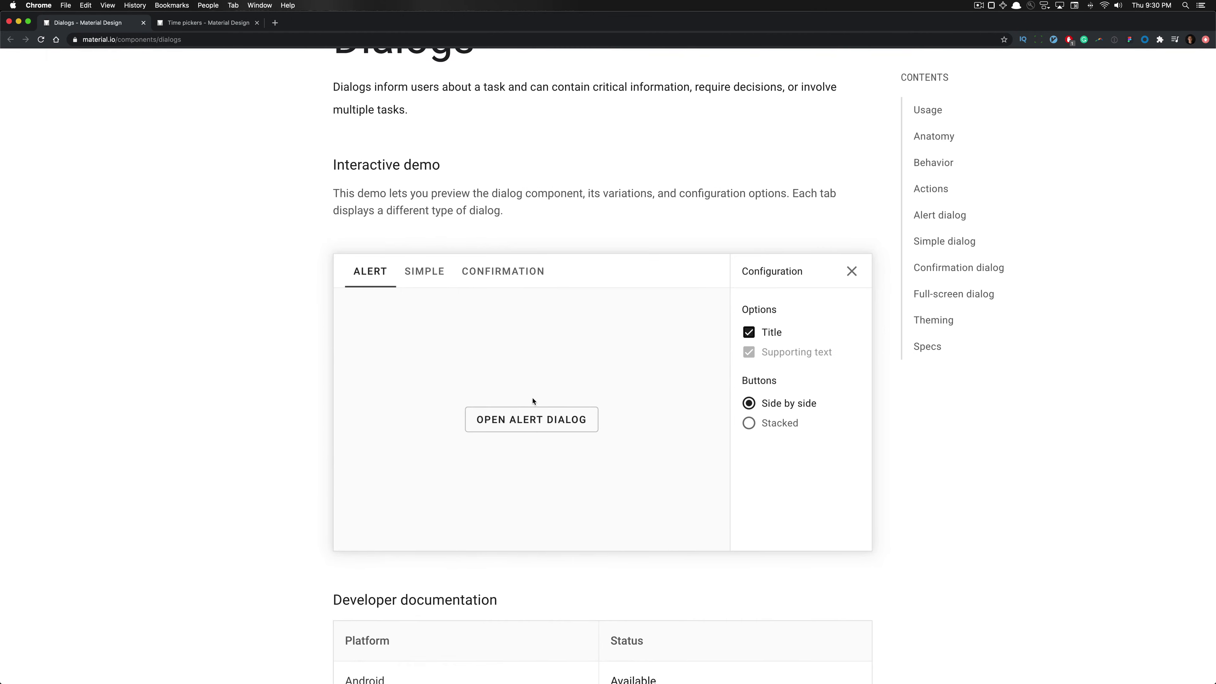
pyautogui.click(539, 417)
# Toggle the alert dialog's title off and on, then try stacked and side-by-side actions
pyautogui.click(749, 332)
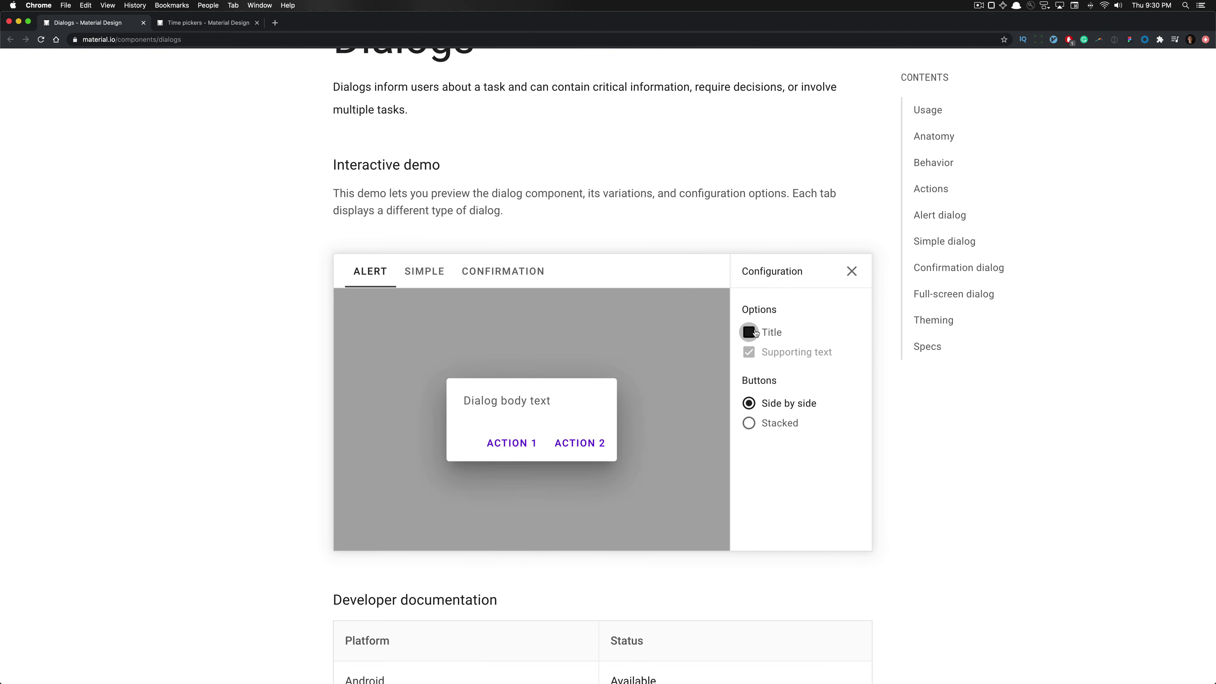
pyautogui.click(749, 332)
pyautogui.click(750, 332)
pyautogui.click(749, 332)
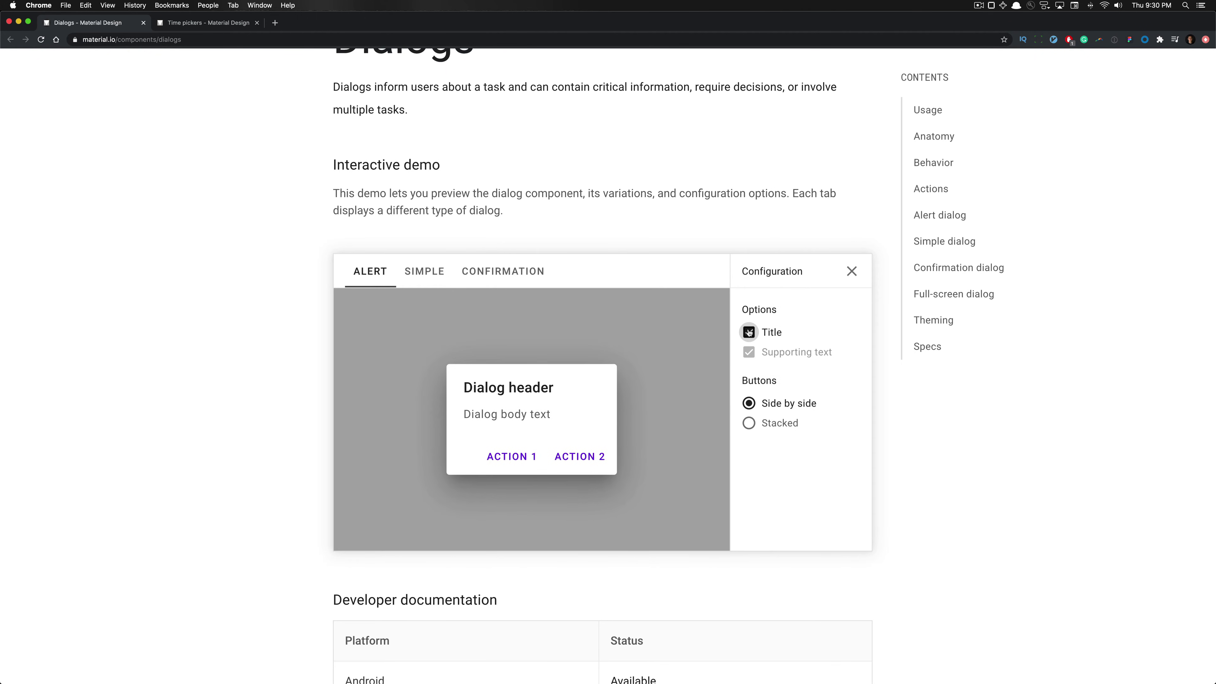
pyautogui.click(749, 332)
pyautogui.click(749, 332)
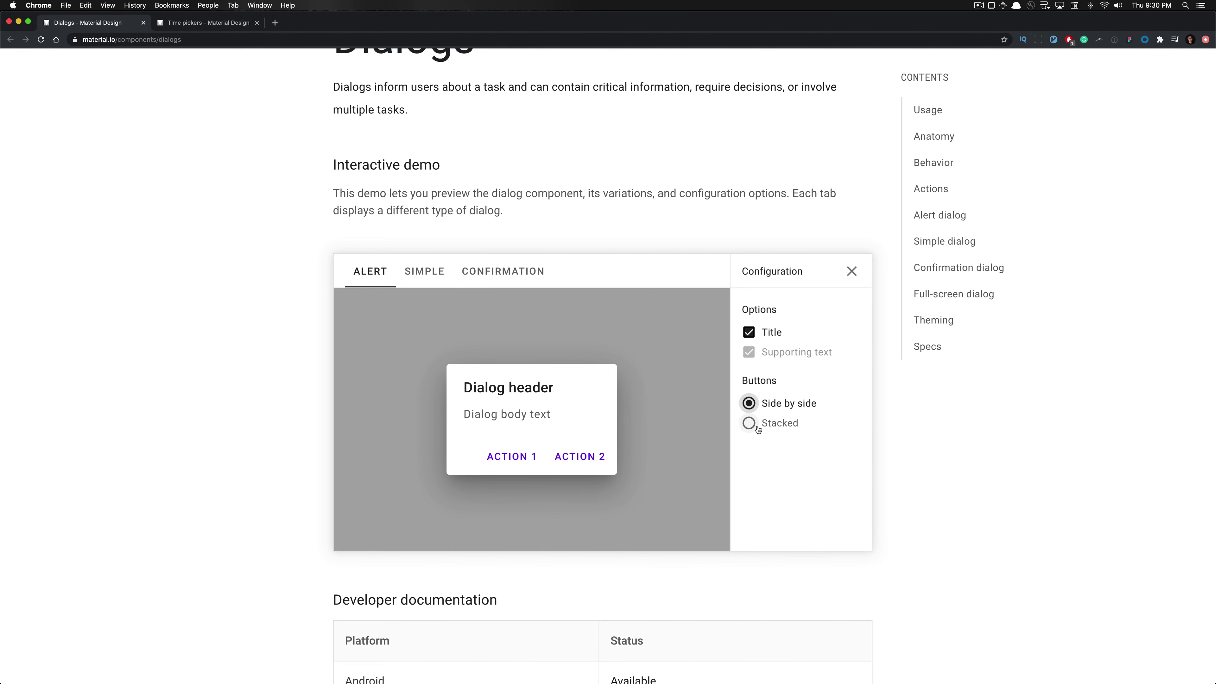
pyautogui.click(750, 424)
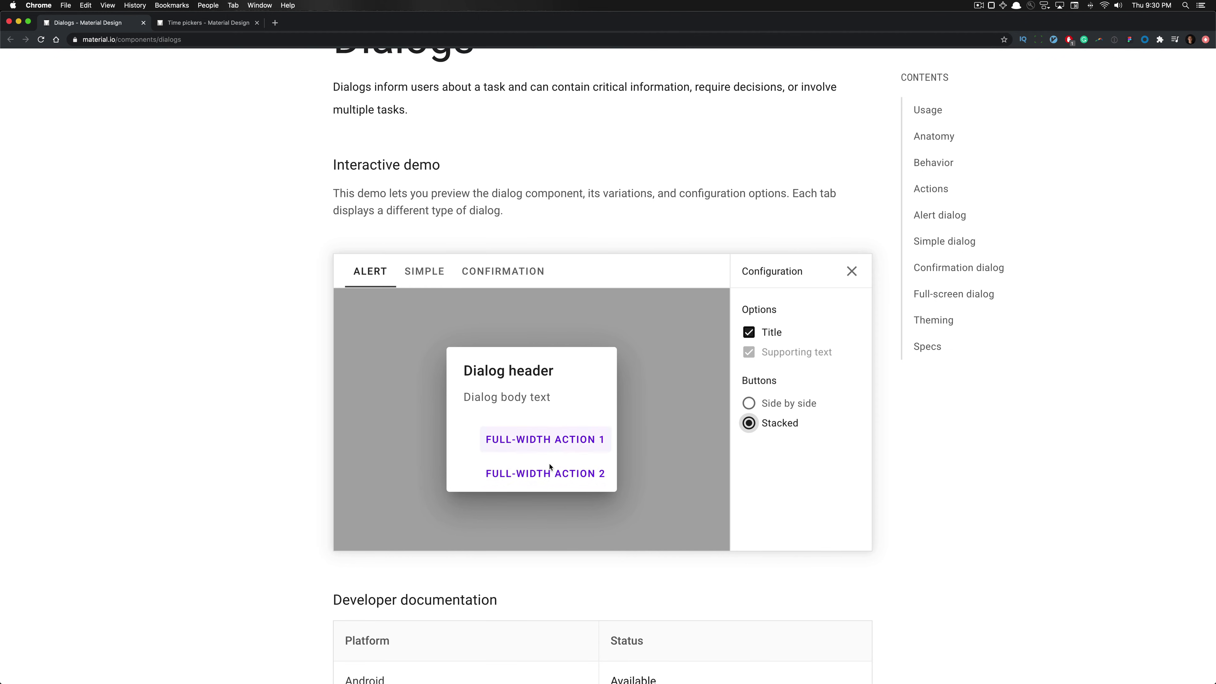
pyautogui.click(748, 403)
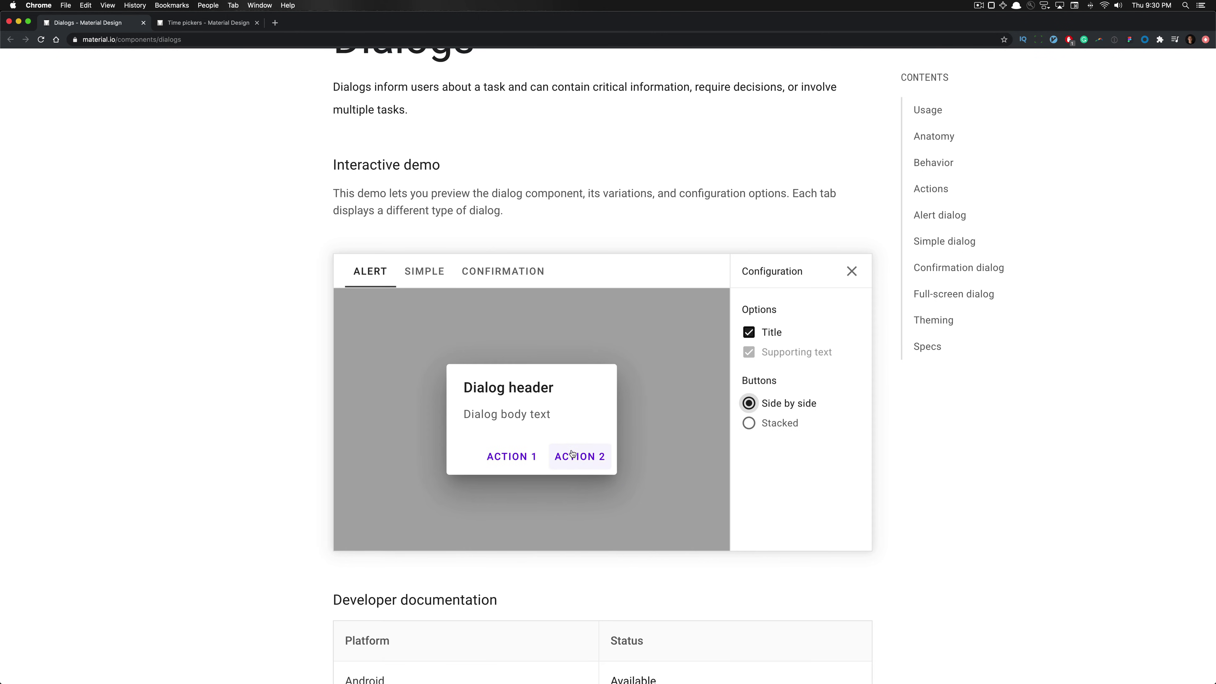
# Dismiss the alert dialog, then preview and dismiss the simple dialog
pyautogui.click(534, 457)
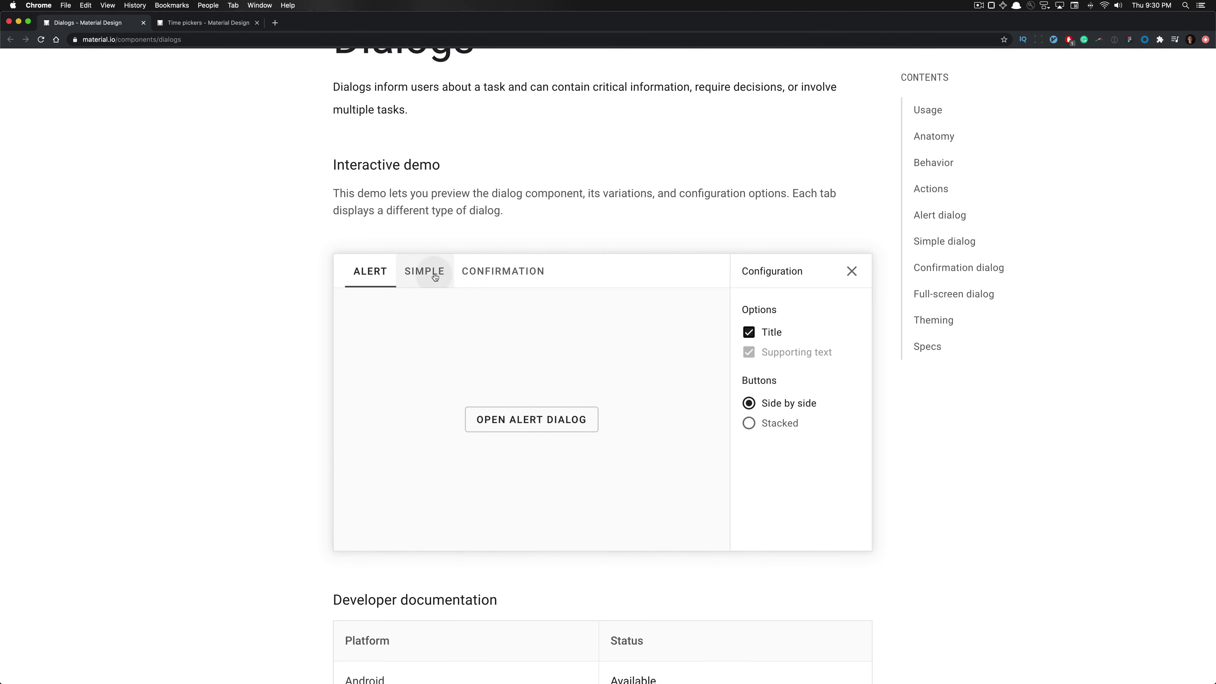
pyautogui.click(424, 271)
pyautogui.click(559, 422)
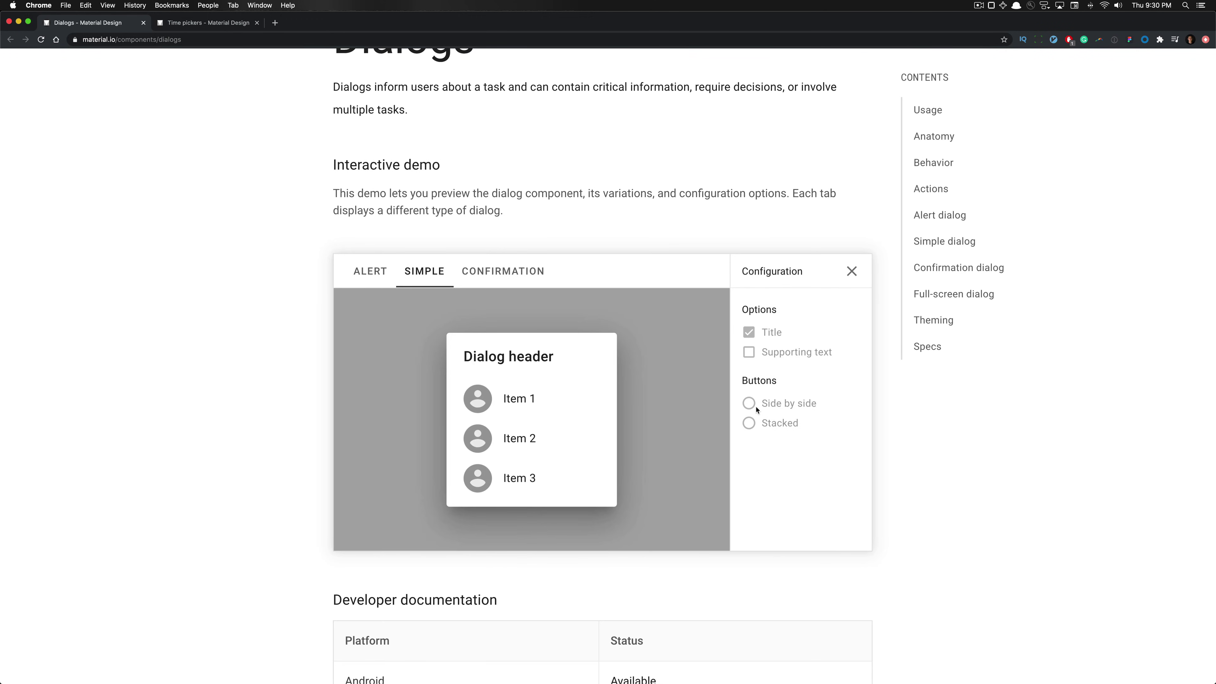
pyautogui.click(685, 383)
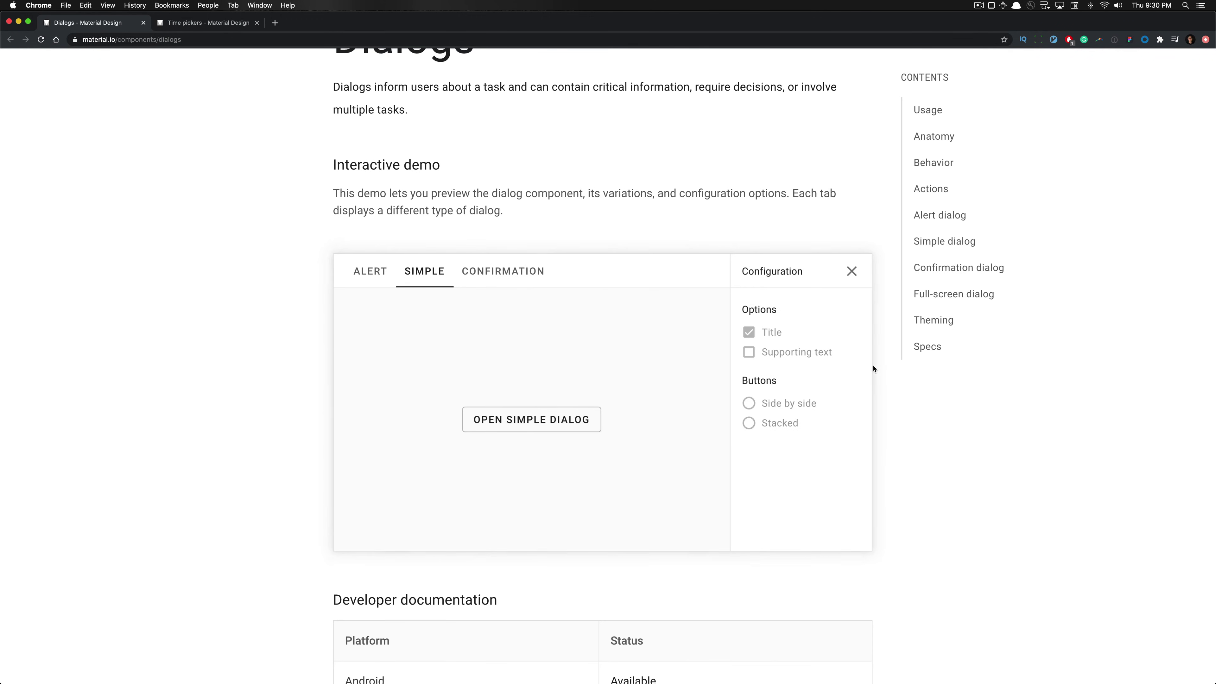
# Open the confirmation dialog with side-by-side actions and close the Configuration options
pyautogui.click(464, 274)
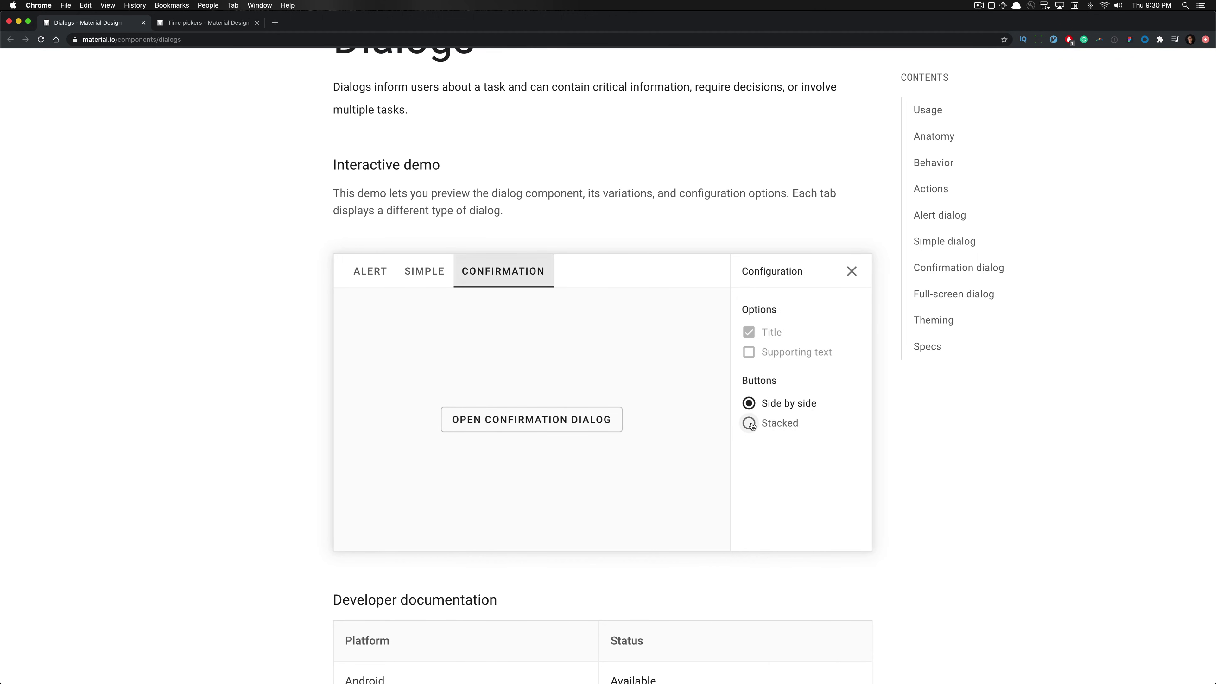
pyautogui.click(766, 423)
pyautogui.click(617, 419)
pyautogui.click(749, 402)
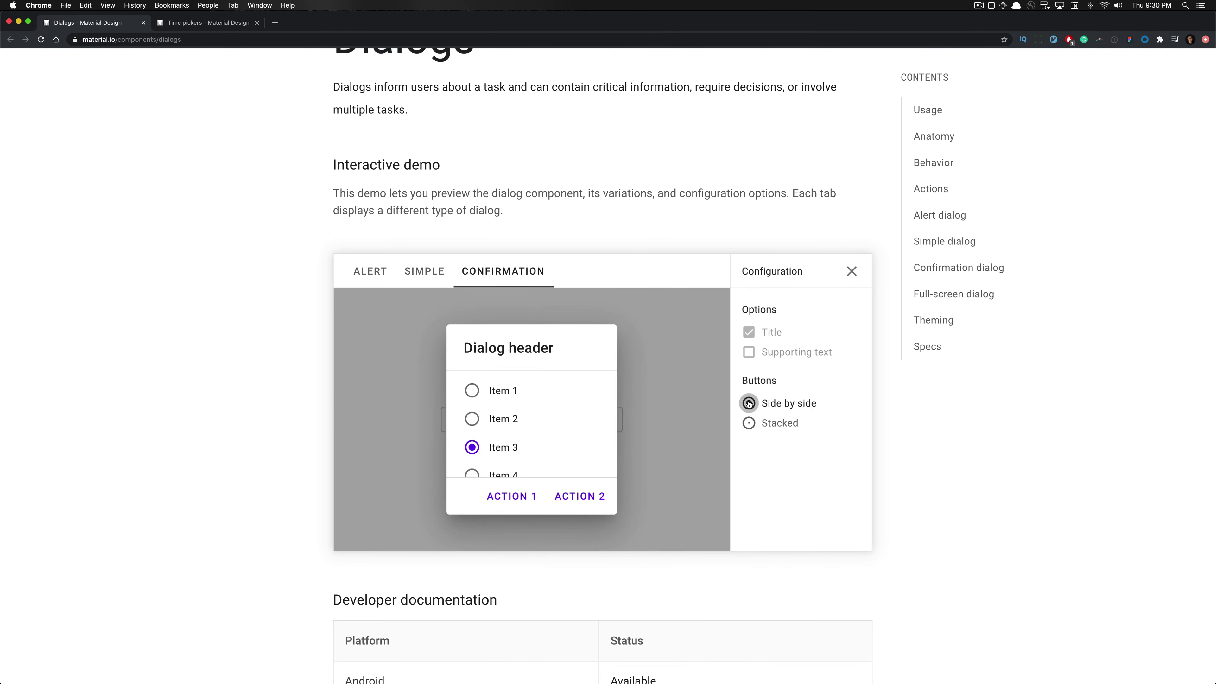
pyautogui.click(750, 423)
pyautogui.click(749, 403)
pyautogui.click(852, 271)
# Reset the page zoom and scroll to the Usage section's Focused, Direct and Helpful principles
pyautogui.press('super+0')
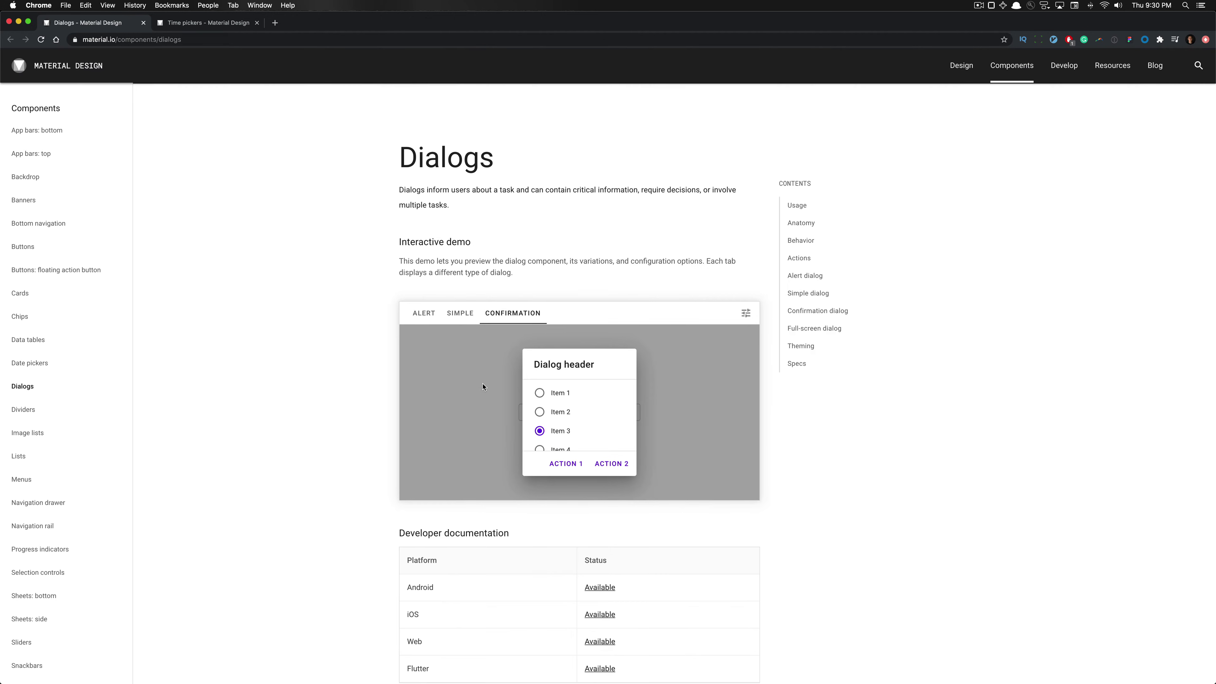
pyautogui.scroll(-13, 482, 387)
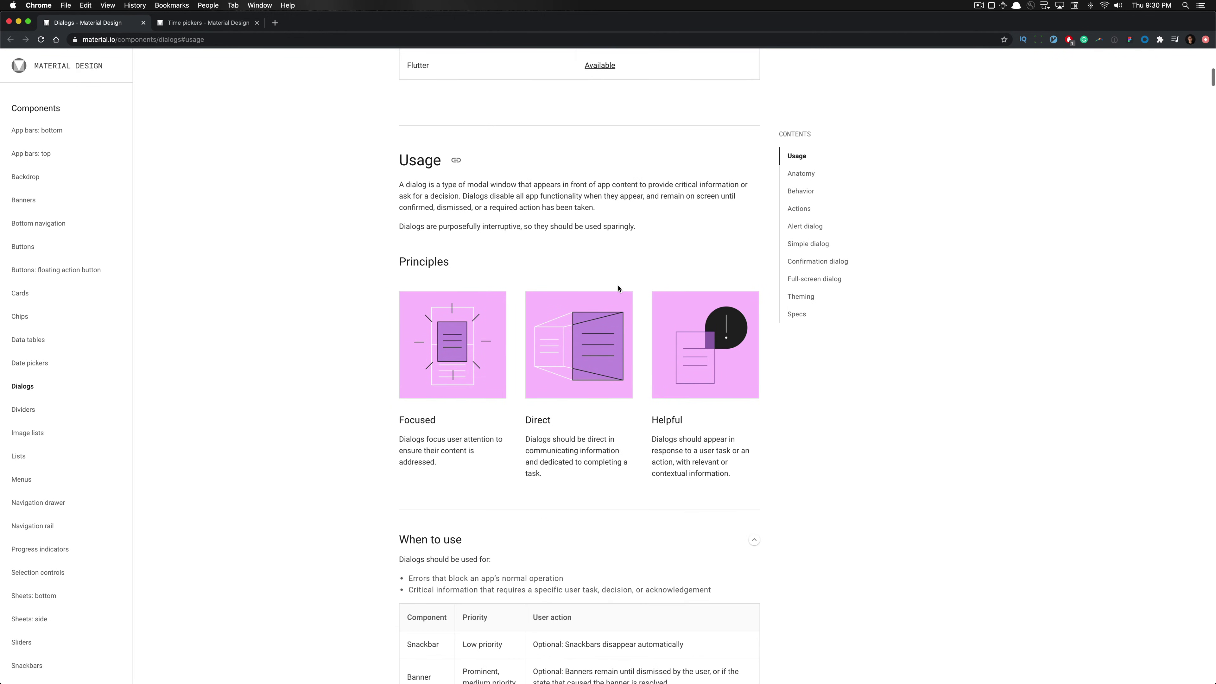
pyautogui.scroll(-1, 618, 288)
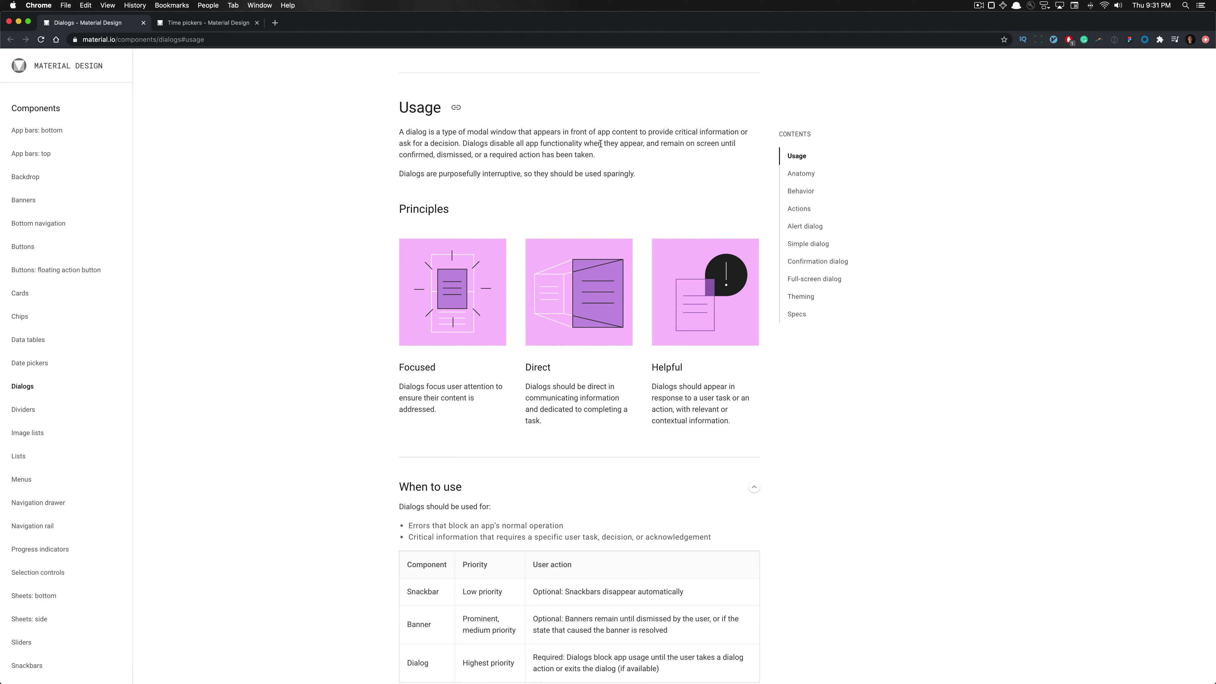
pyautogui.moveTo(578, 130); pyautogui.dragTo(638, 132)
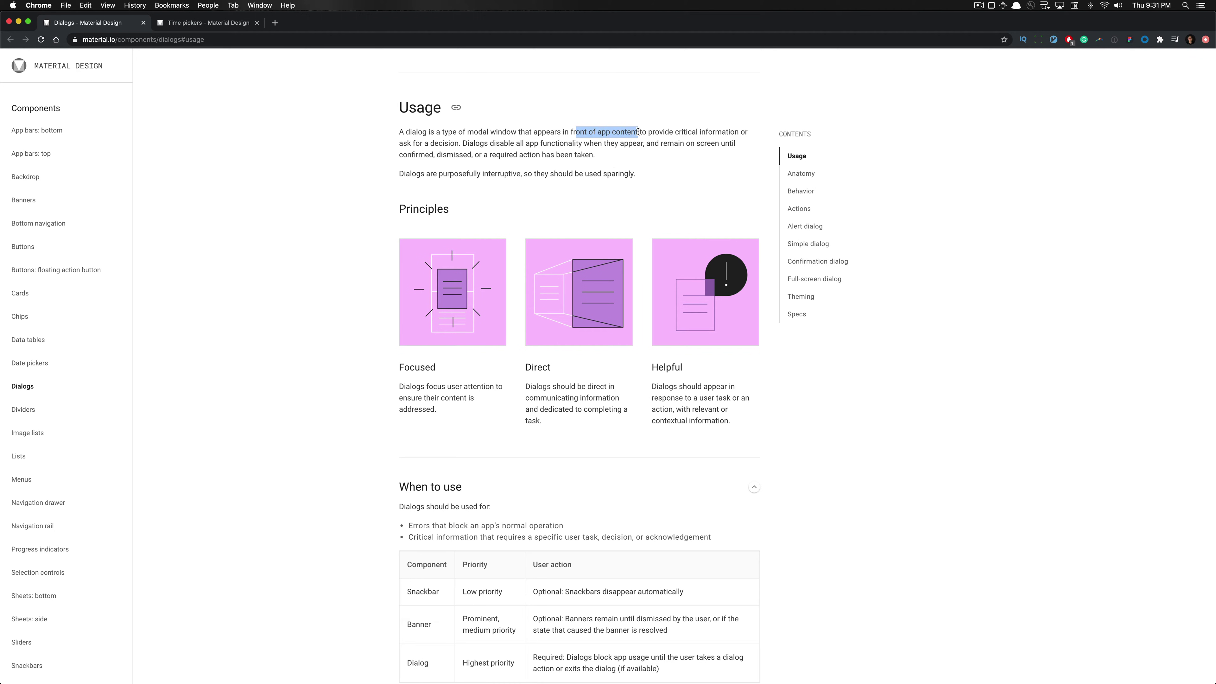
pyautogui.click(638, 132)
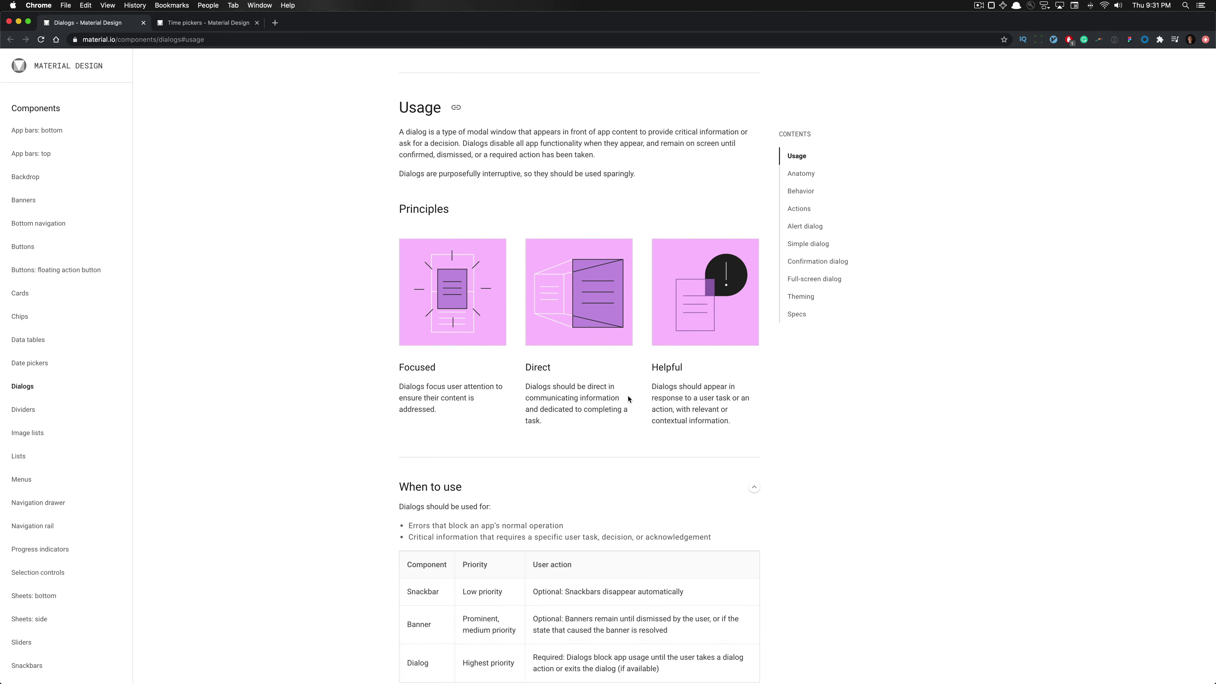
# Scroll through Usage and Anatomy, jump to the Specs section, then switch back to Figma
pyautogui.scroll(-1, 669, 408)
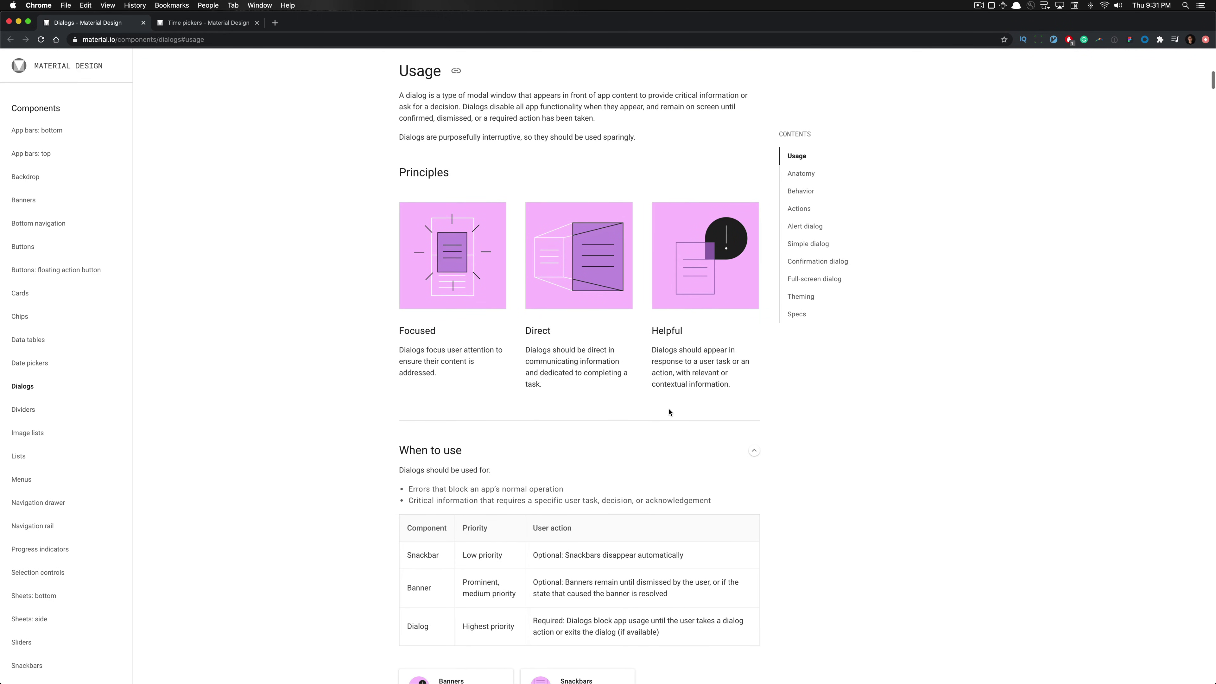
pyautogui.scroll(-1, 670, 409)
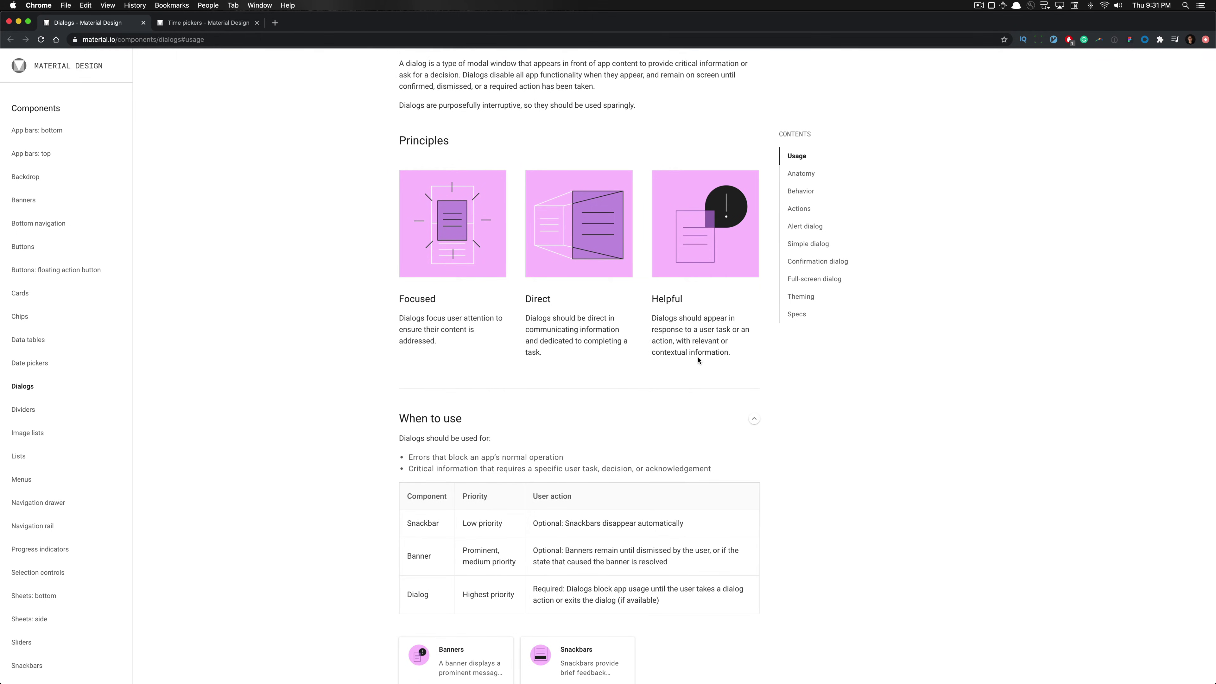
pyautogui.scroll(-4, 698, 360)
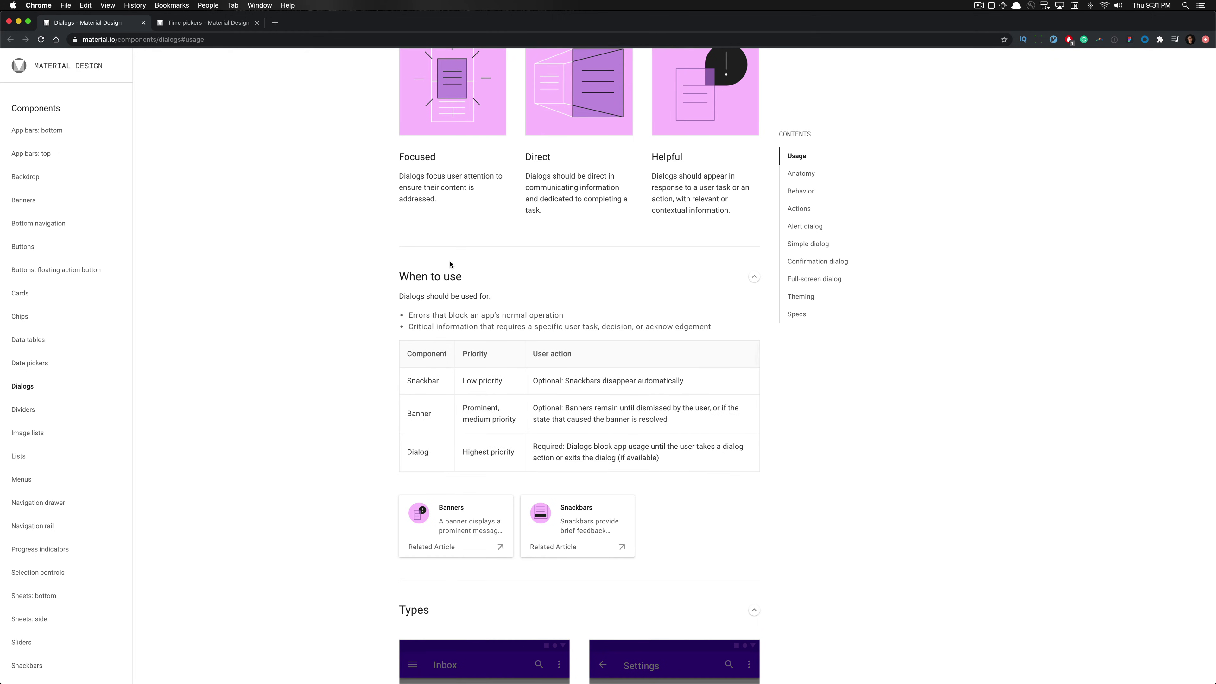
pyautogui.scroll(-2, 452, 265)
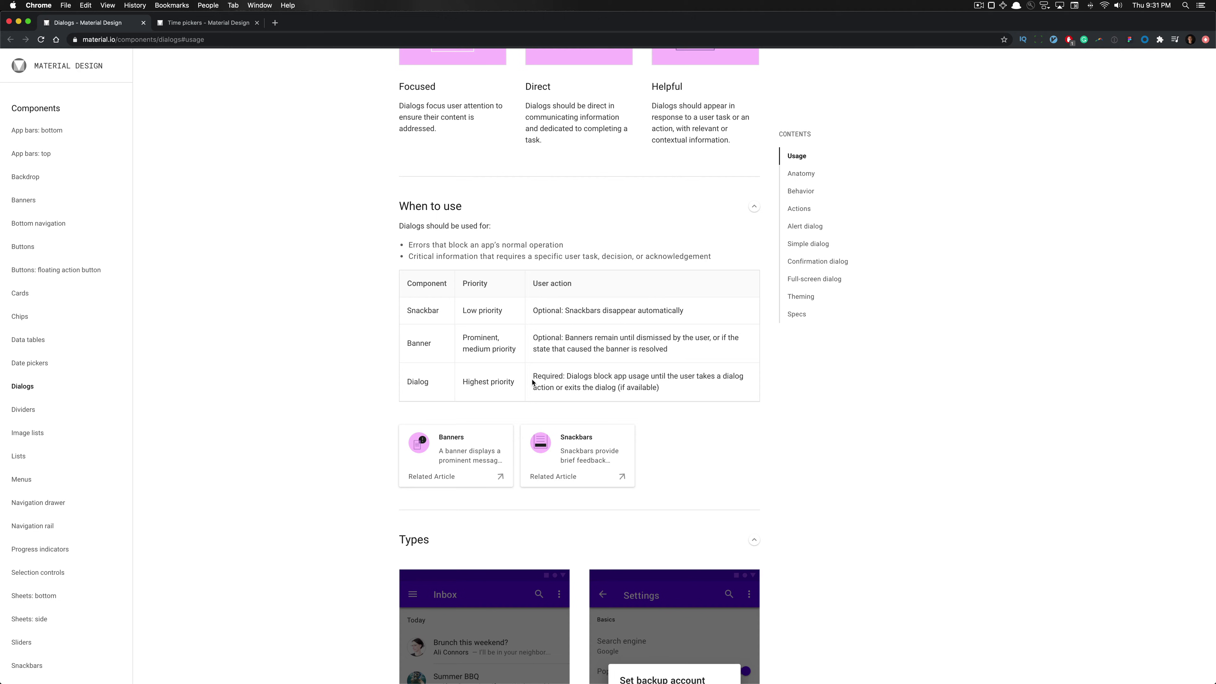
pyautogui.scroll(-1, 532, 382)
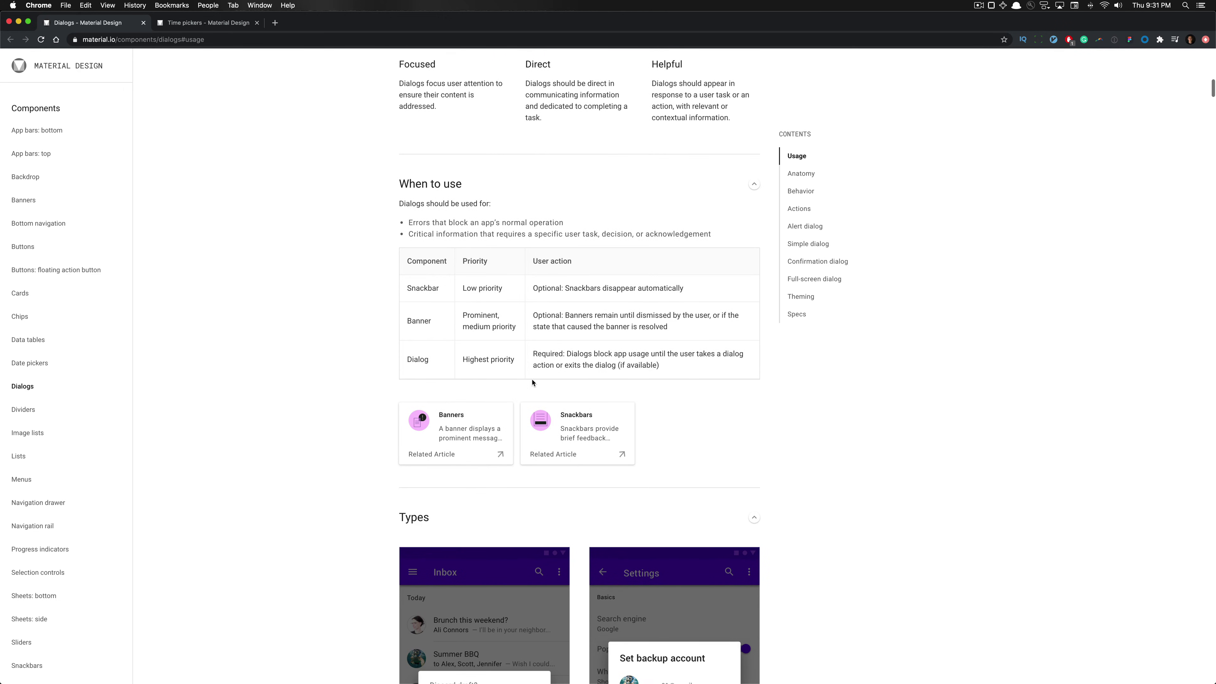
pyautogui.scroll(-2, 695, 356)
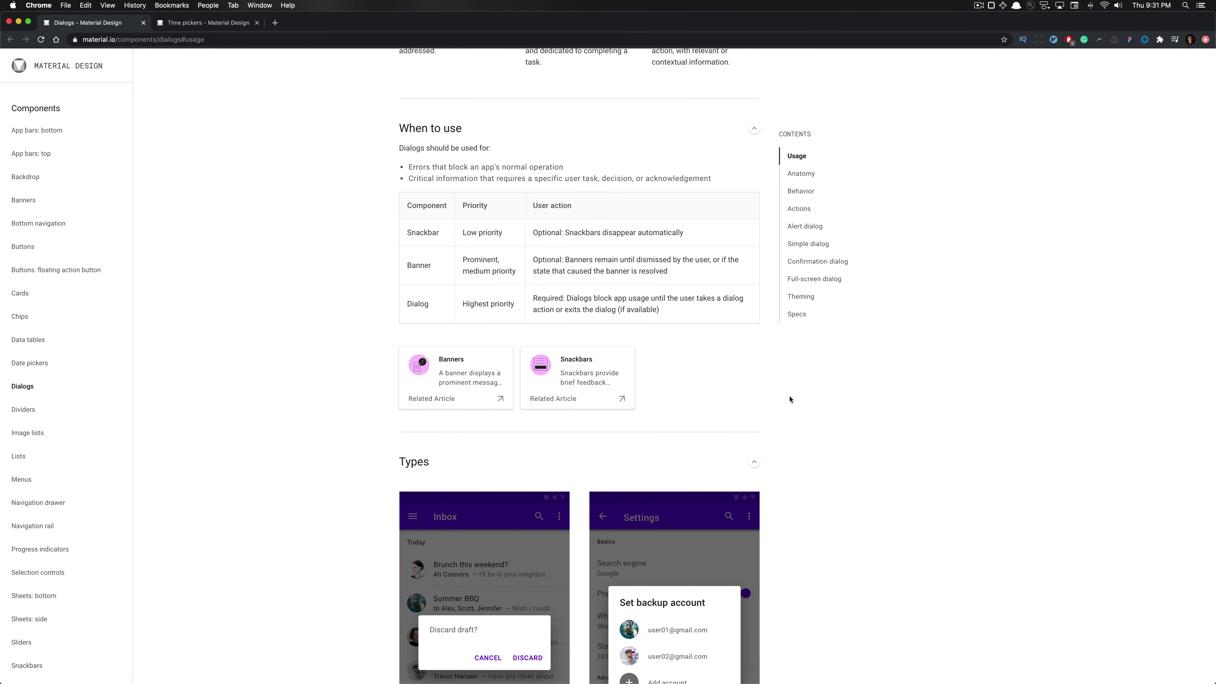
pyautogui.scroll(-15, 790, 399)
pyautogui.scroll(-20, 515, 370)
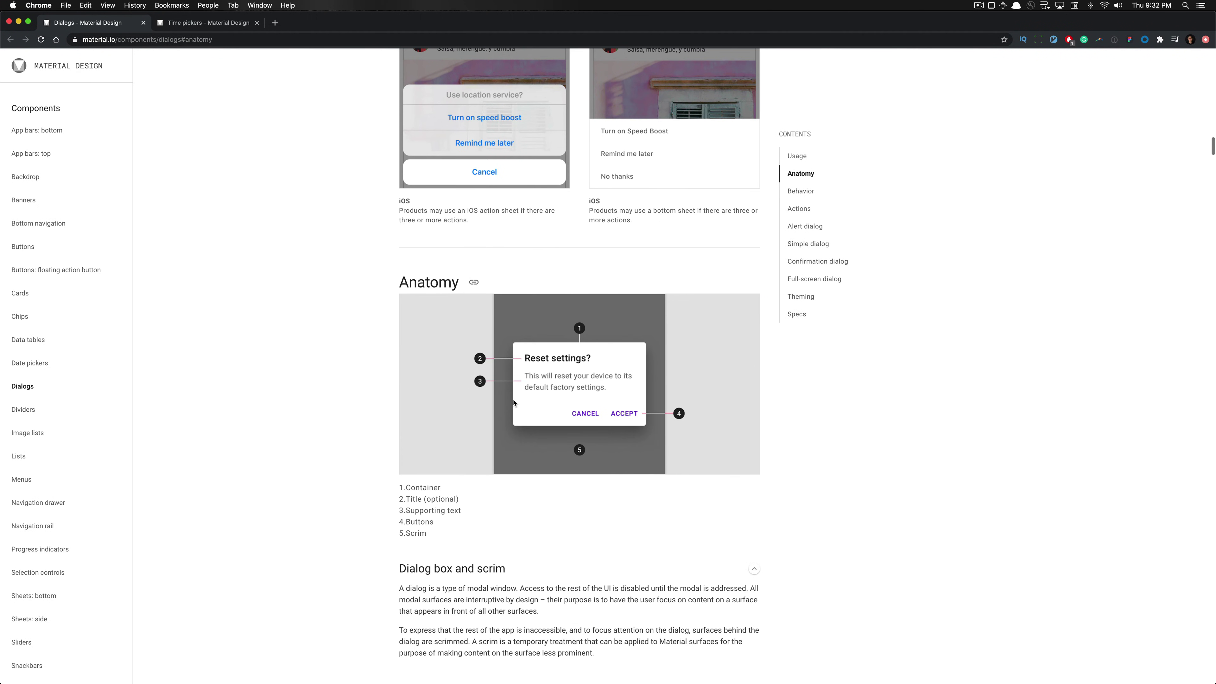
pyautogui.scroll(-3, 565, 378)
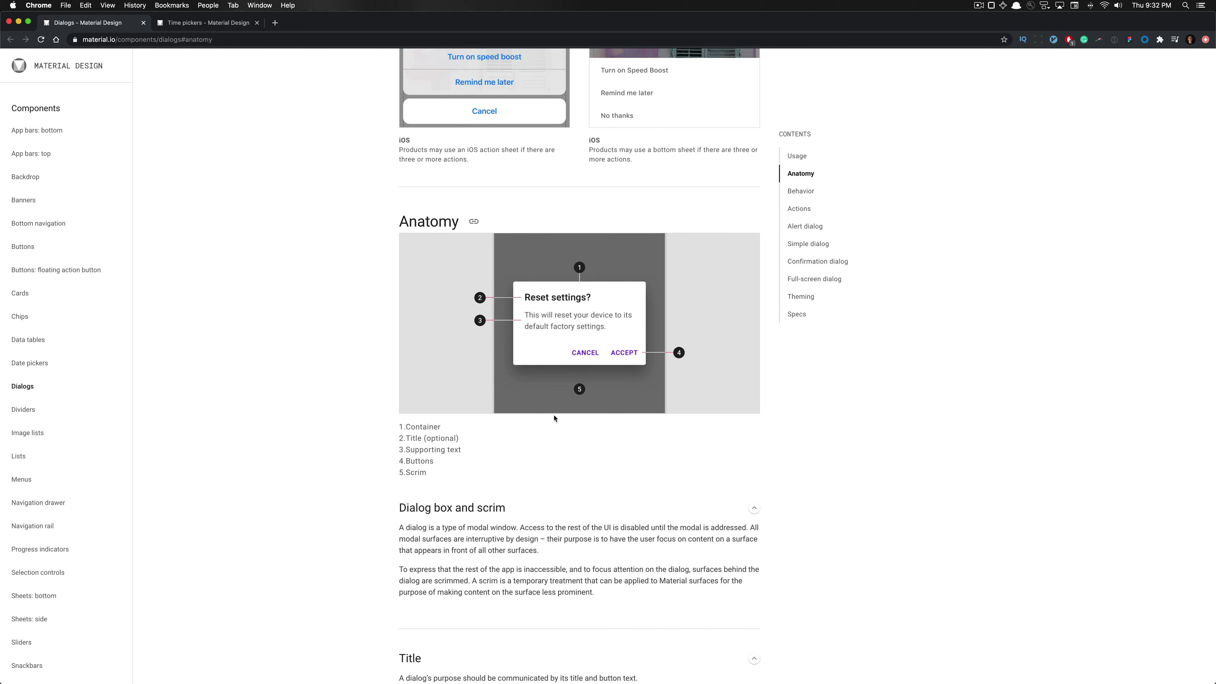
pyautogui.scroll(-15, 554, 395)
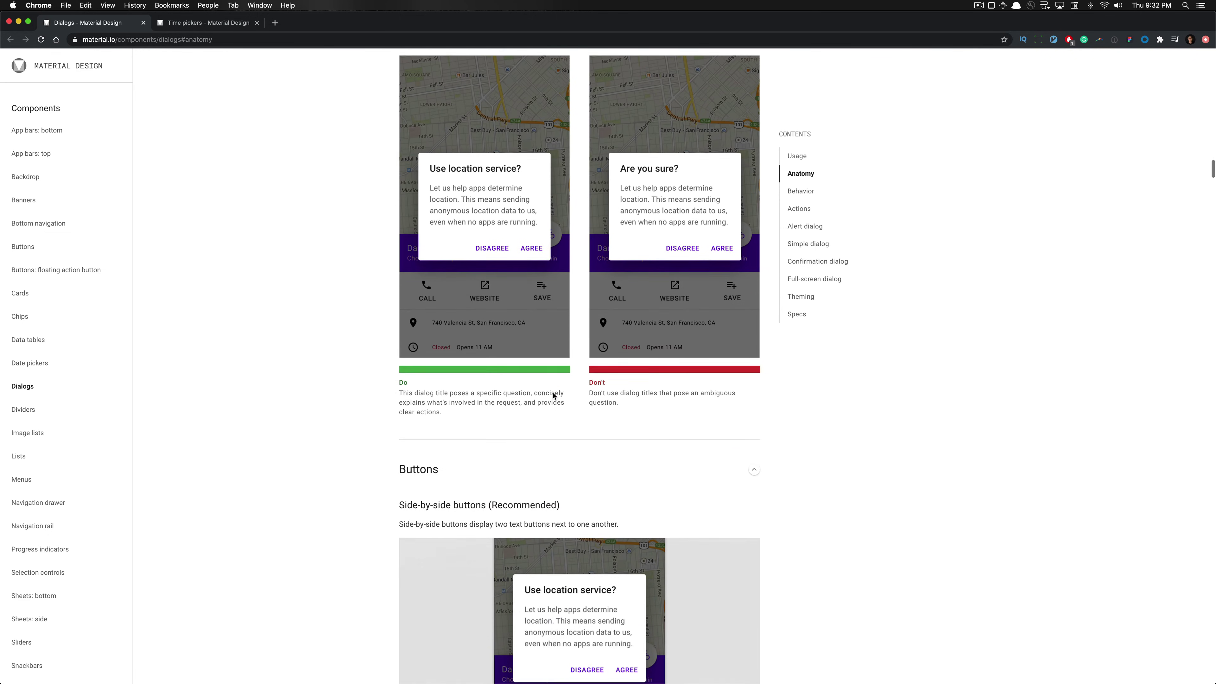
pyautogui.click(797, 314)
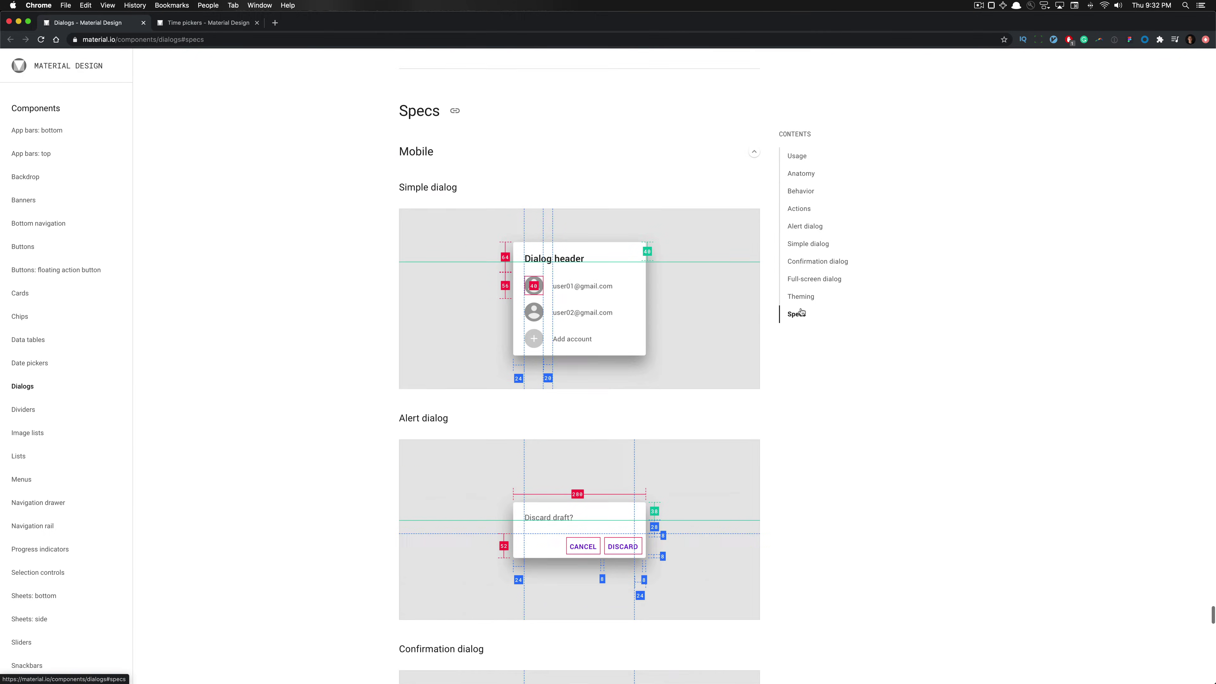
pyautogui.press('super+Tab')
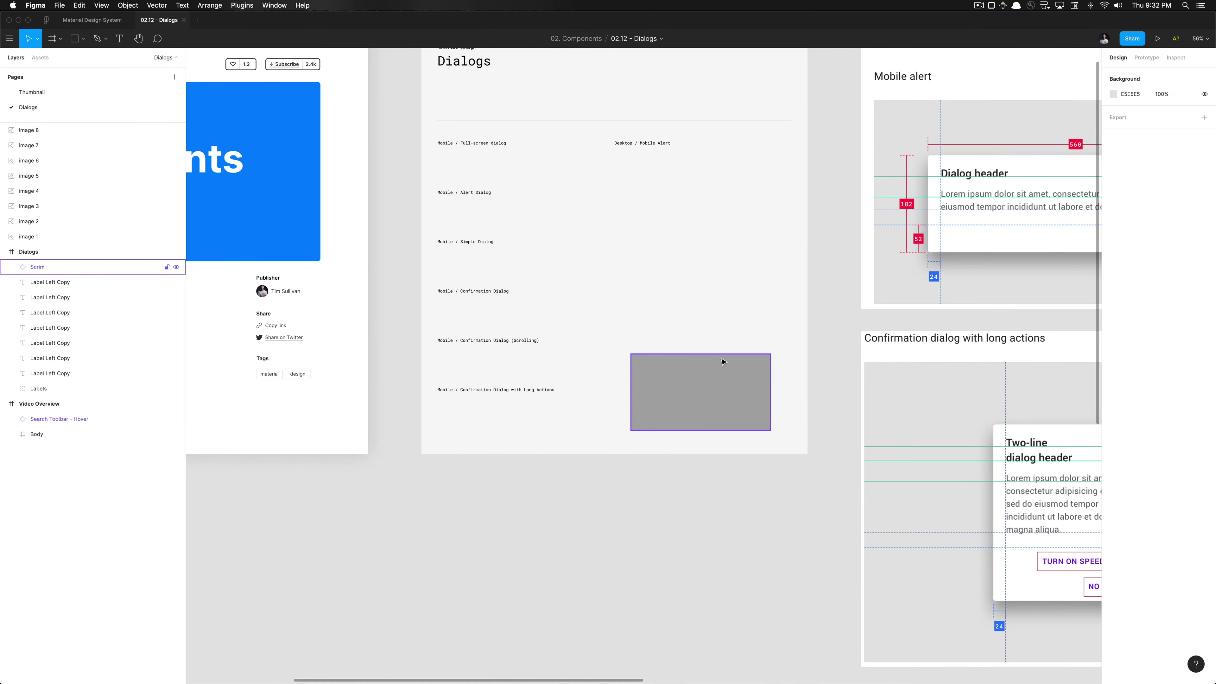
# Look over the canvas and check the Desktop / Mobile Alert label, then clear the selection
pyautogui.scroll(-5, 723, 361)
pyautogui.scroll(3, 723, 361)
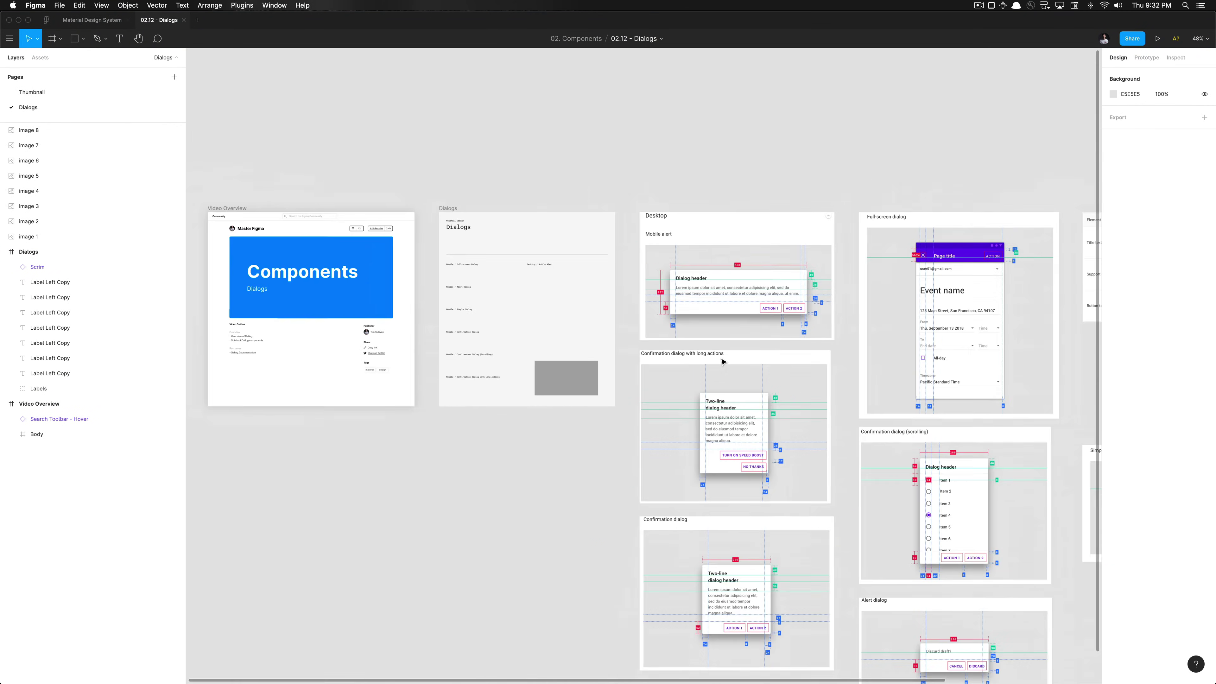
pyautogui.scroll(3, 608, 297)
pyautogui.scroll(-6, 608, 297)
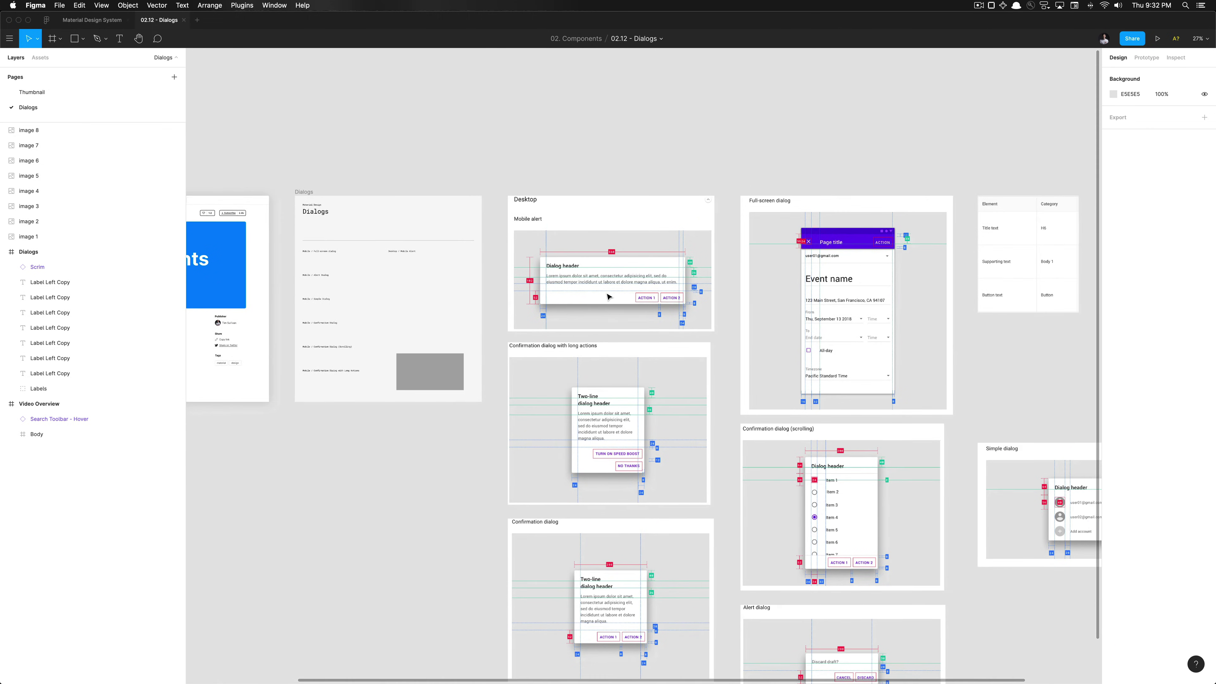
pyautogui.scroll(5, 335, 249)
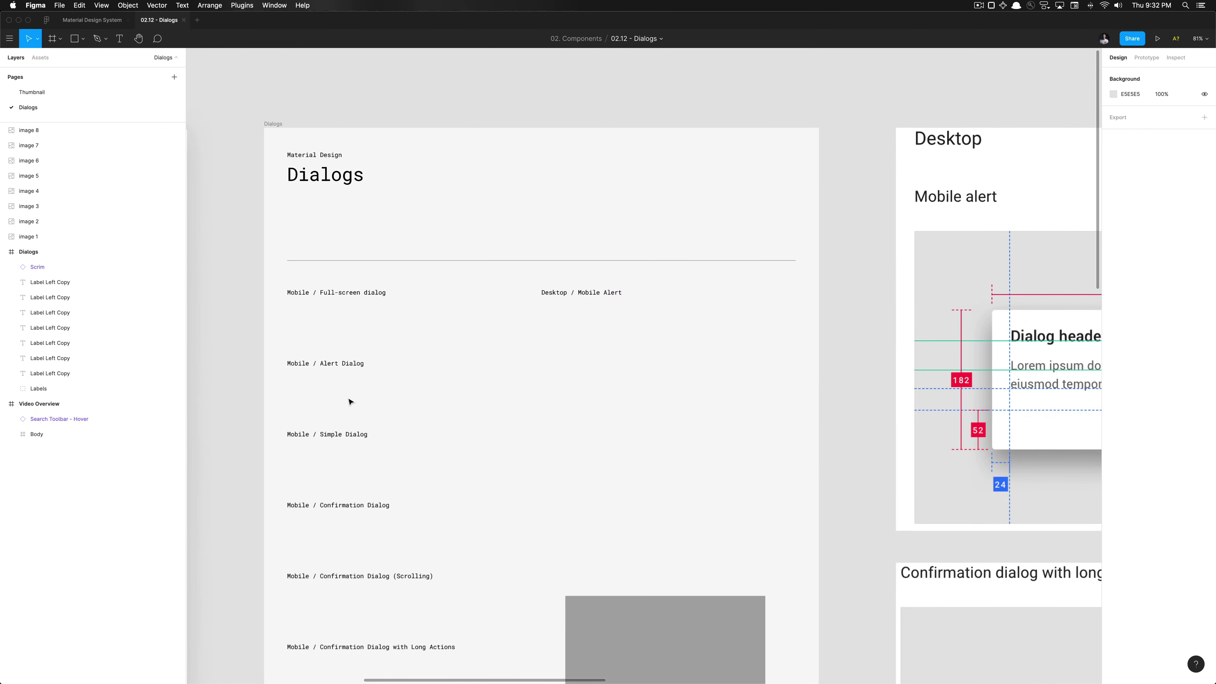
pyautogui.scroll(-3, 361, 375)
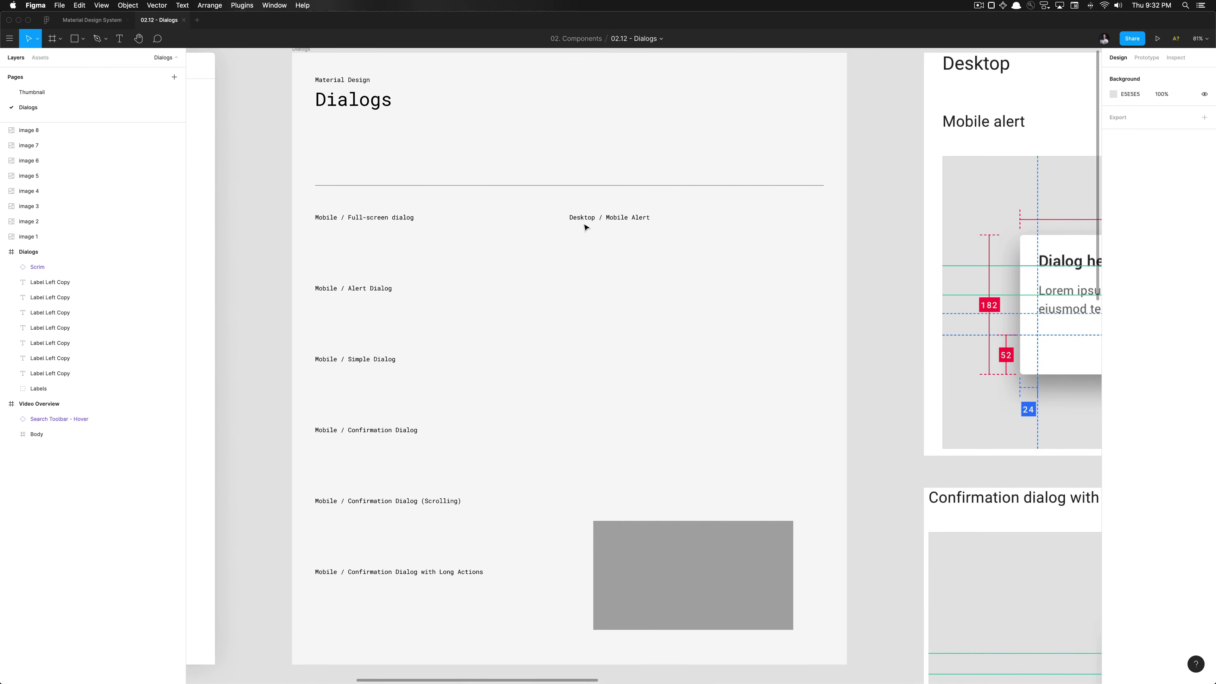
pyautogui.doubleClick(586, 217)
pyautogui.press('Escape')
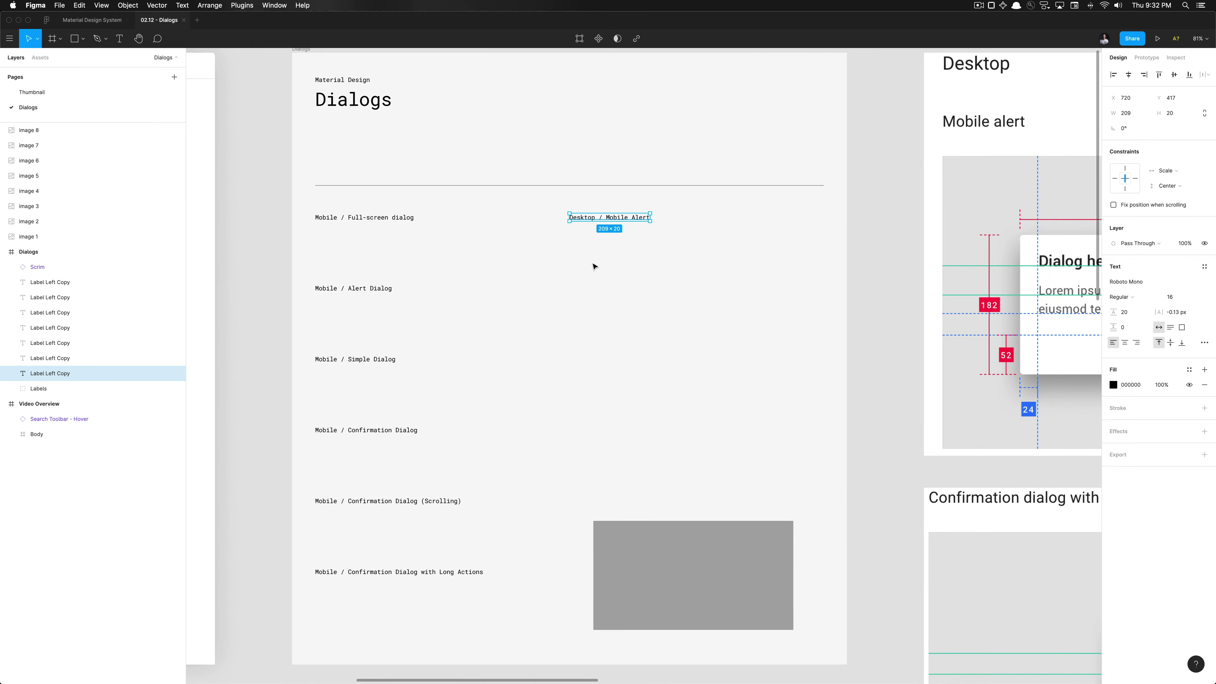
pyautogui.click(594, 266)
# Select the reference screenshots together with the typography table and move them right
pyautogui.scroll(-10, 551, 287)
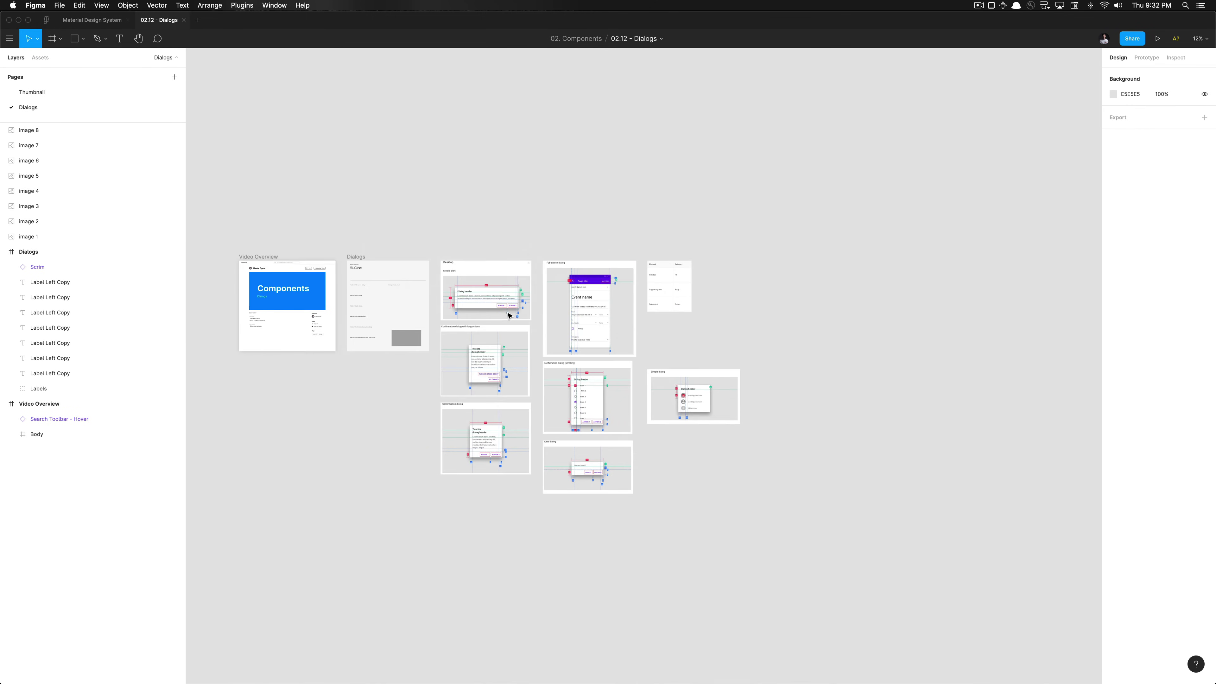
pyautogui.moveTo(452, 528); pyautogui.dragTo(740, 348)
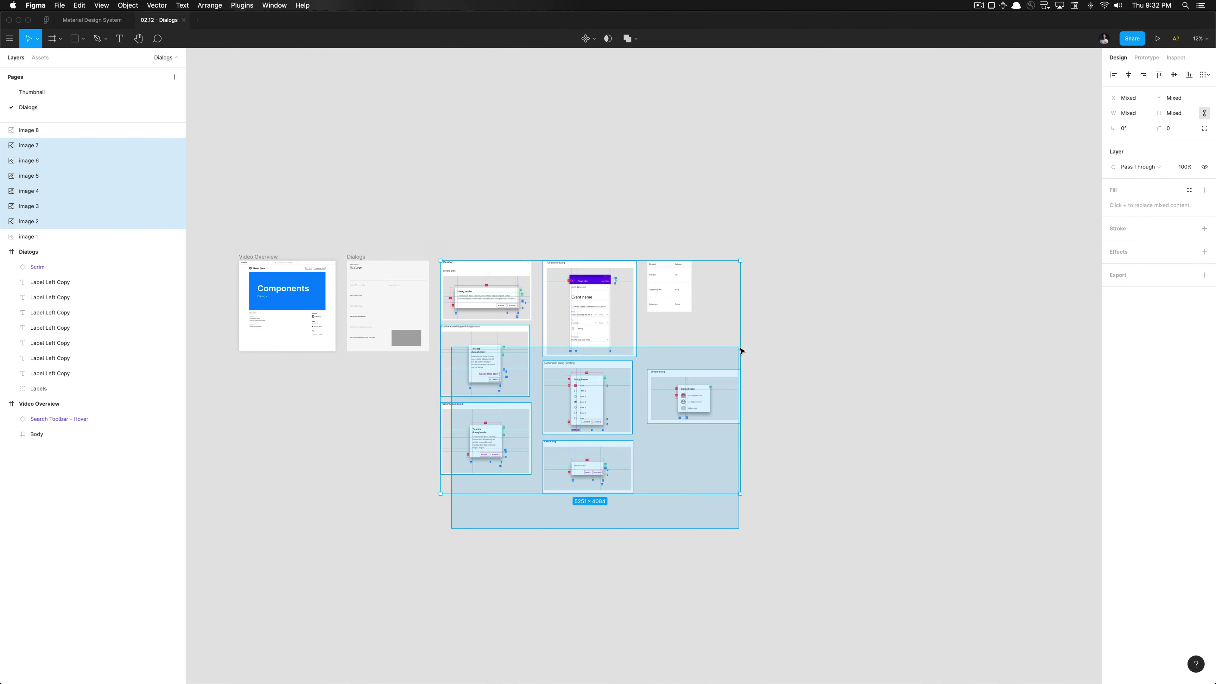
pyautogui.keyDown('shift'); pyautogui.click(658, 303); pyautogui.keyUp('shift')
pyautogui.moveTo(584, 311); pyautogui.dragTo(808, 310)
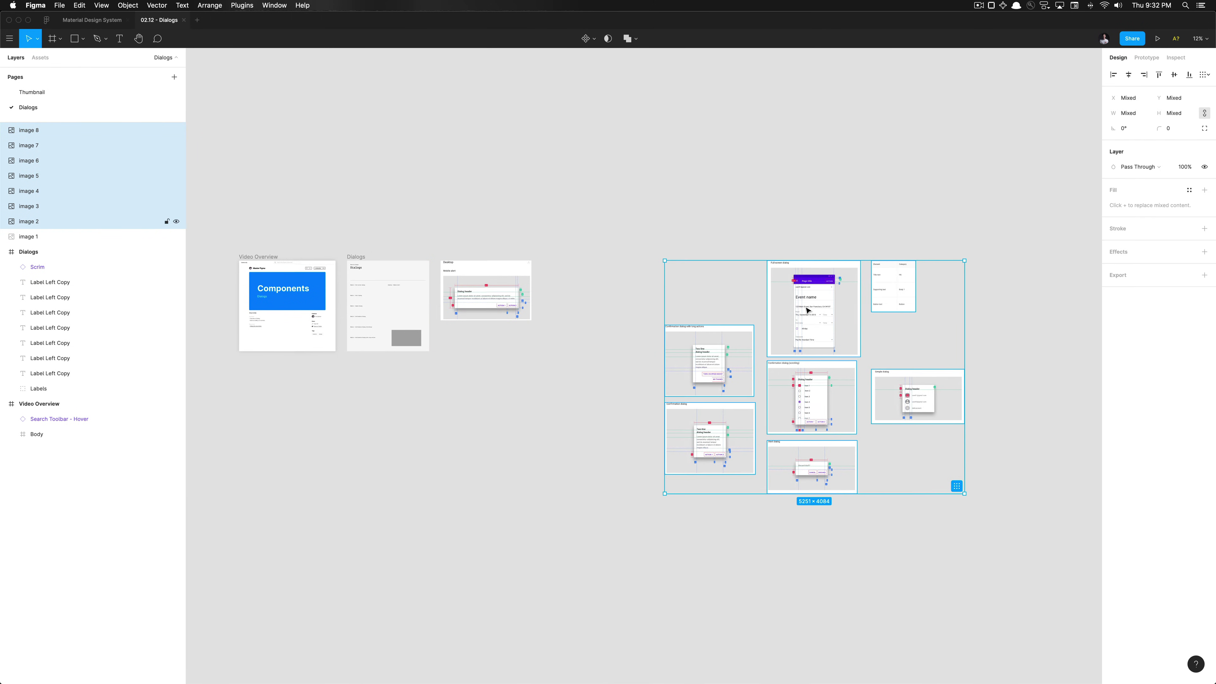
# Place the typography table on its own above the Mobile alert screenshot
pyautogui.click(535, 389)
pyautogui.click(895, 297)
pyautogui.moveTo(895, 298); pyautogui.dragTo(510, 236)
# Draw a new frame beside the Mobile alert reference
pyautogui.scroll(5, 511, 236)
pyautogui.click(711, 193)
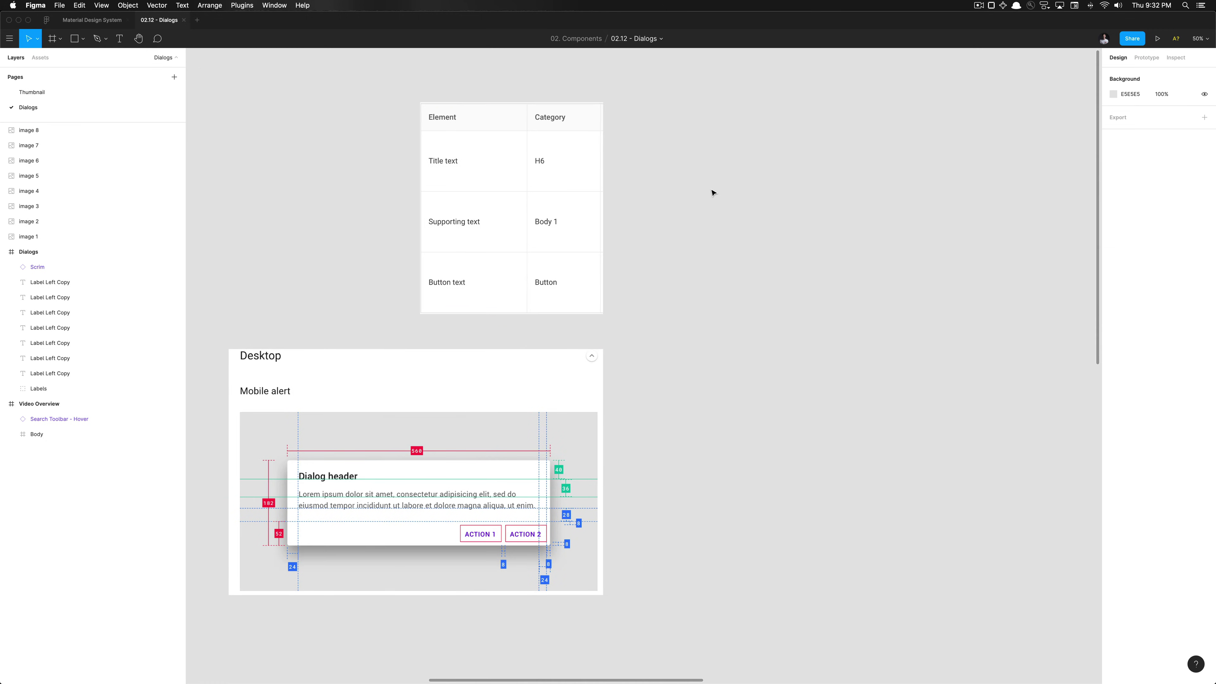
pyautogui.scroll(-5, 589, 176)
pyautogui.hscroll(-3, 589, 176)
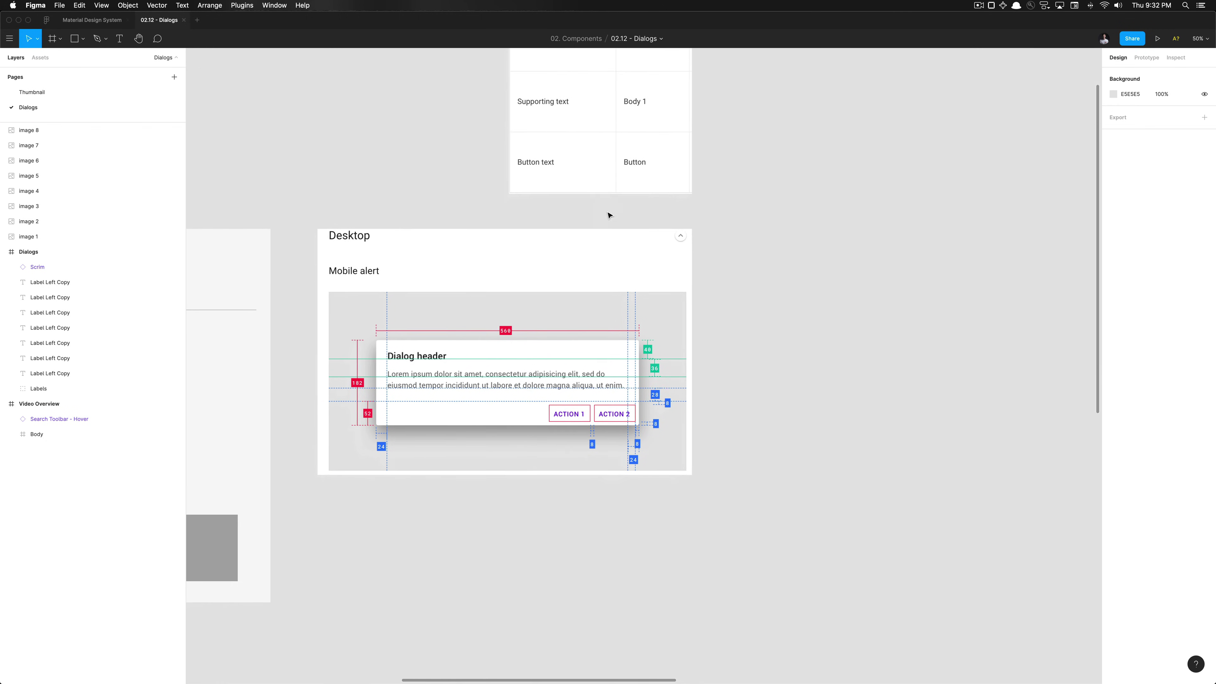
pyautogui.hscroll(1, 654, 335)
pyautogui.press('f')
pyautogui.moveTo(714, 288); pyautogui.dragTo(925, 435)
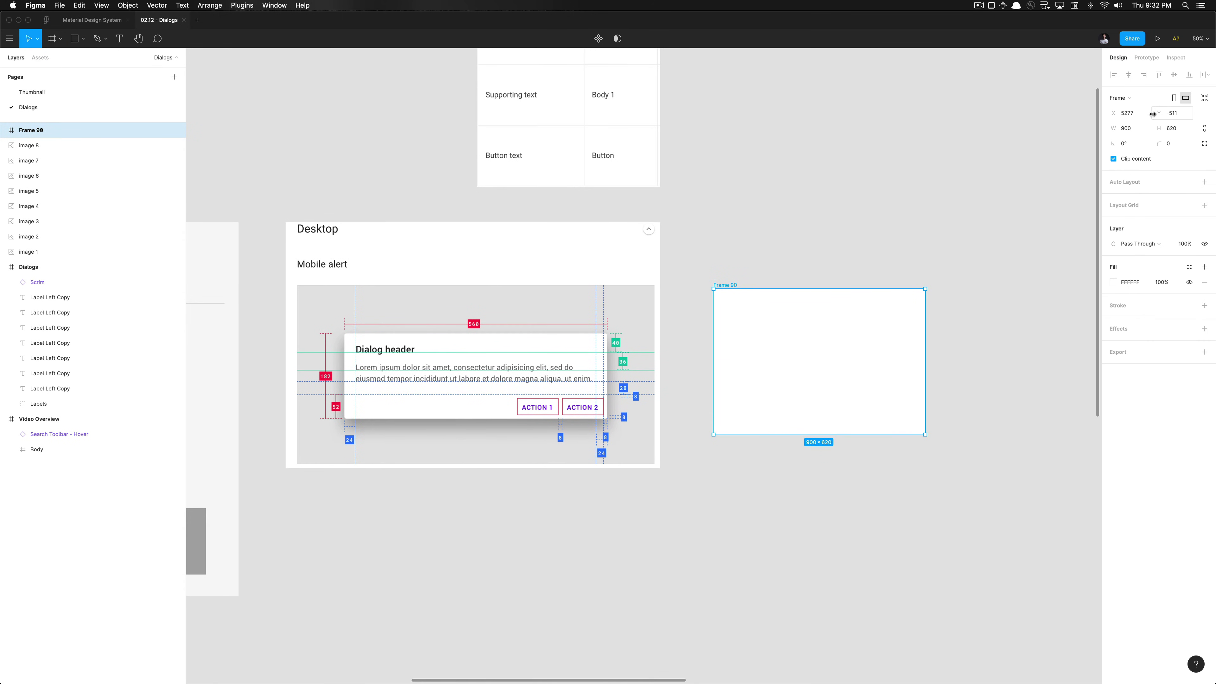
# Size the frame to 560 × 182 with a 4 px corner radius
pyautogui.click(1140, 133)
pyautogui.press('super+a')
pyautogui.write('560')
pyautogui.press('Return')
pyautogui.click(1178, 133)
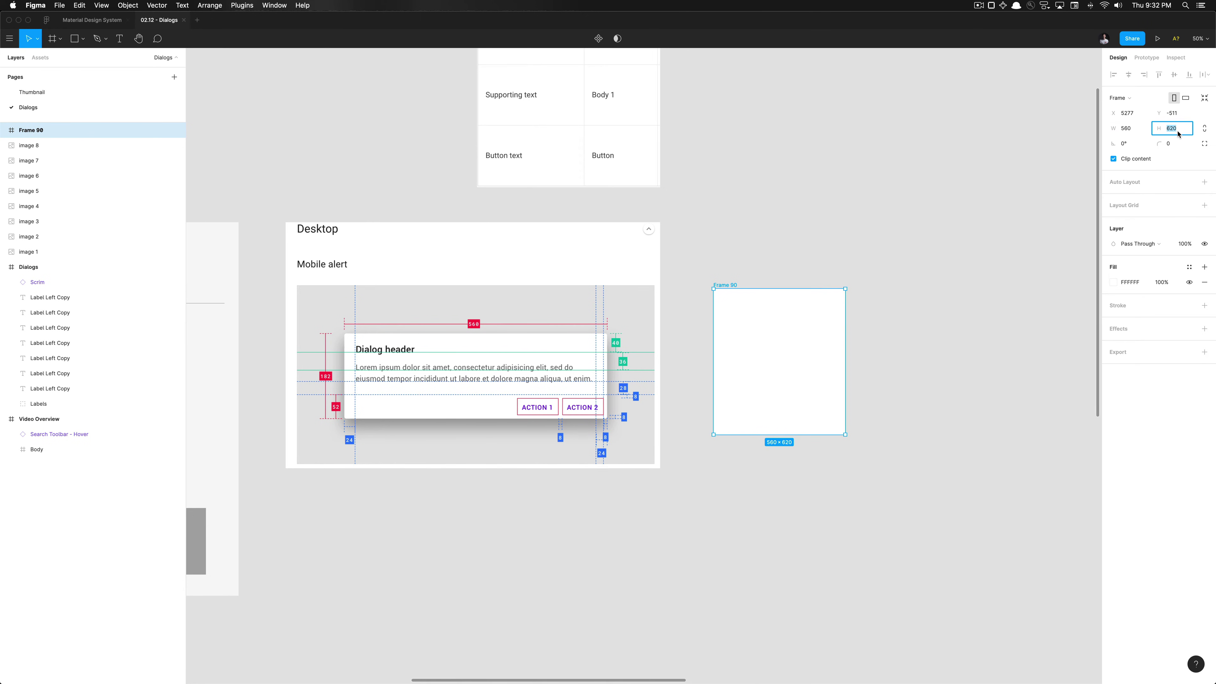
pyautogui.write('182')
pyautogui.press('Return')
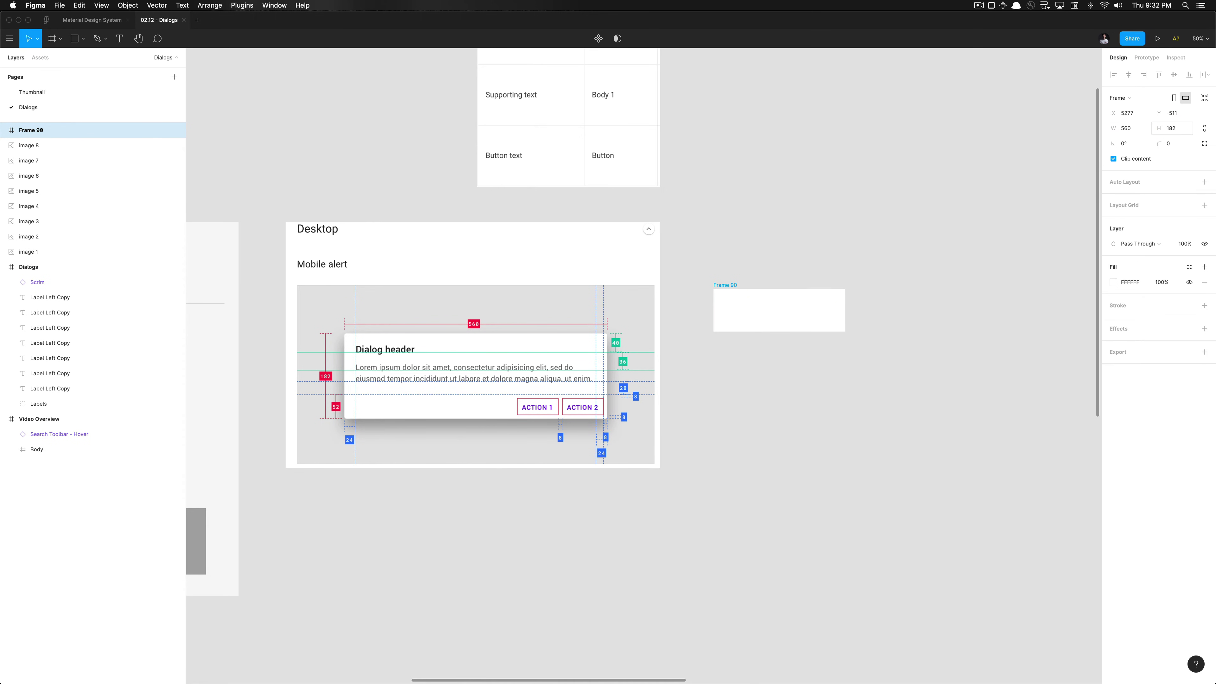
pyautogui.click(1168, 146)
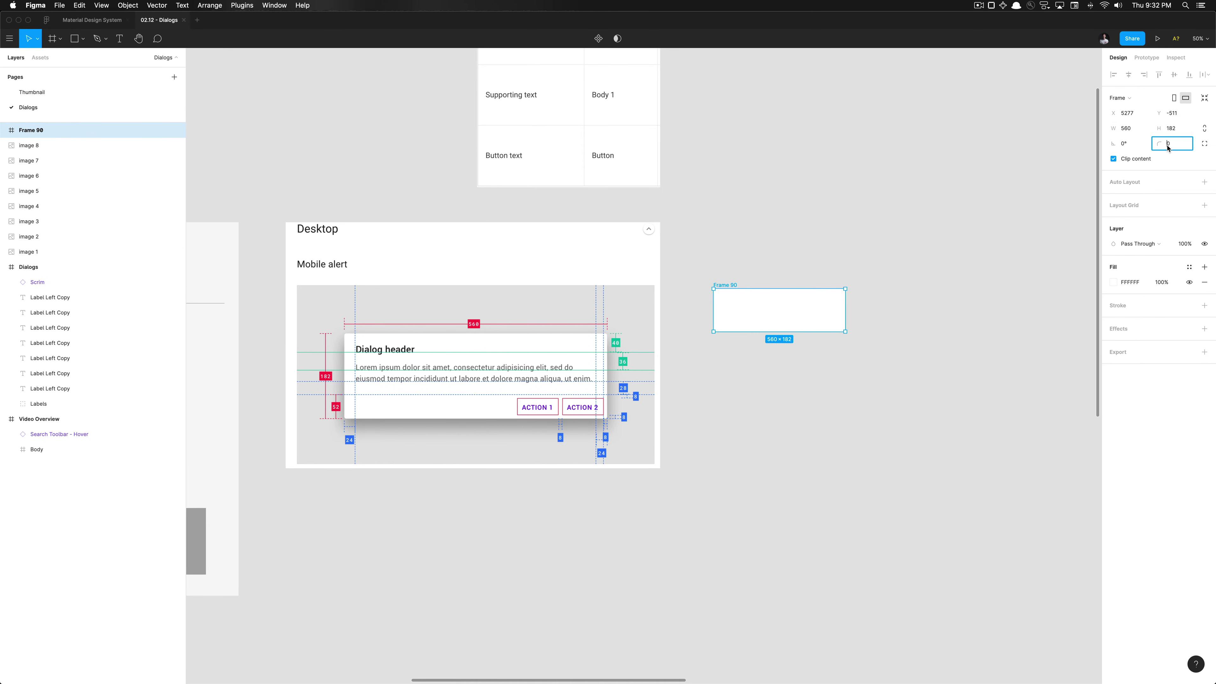
pyautogui.write('4')
pyautogui.press('Return')
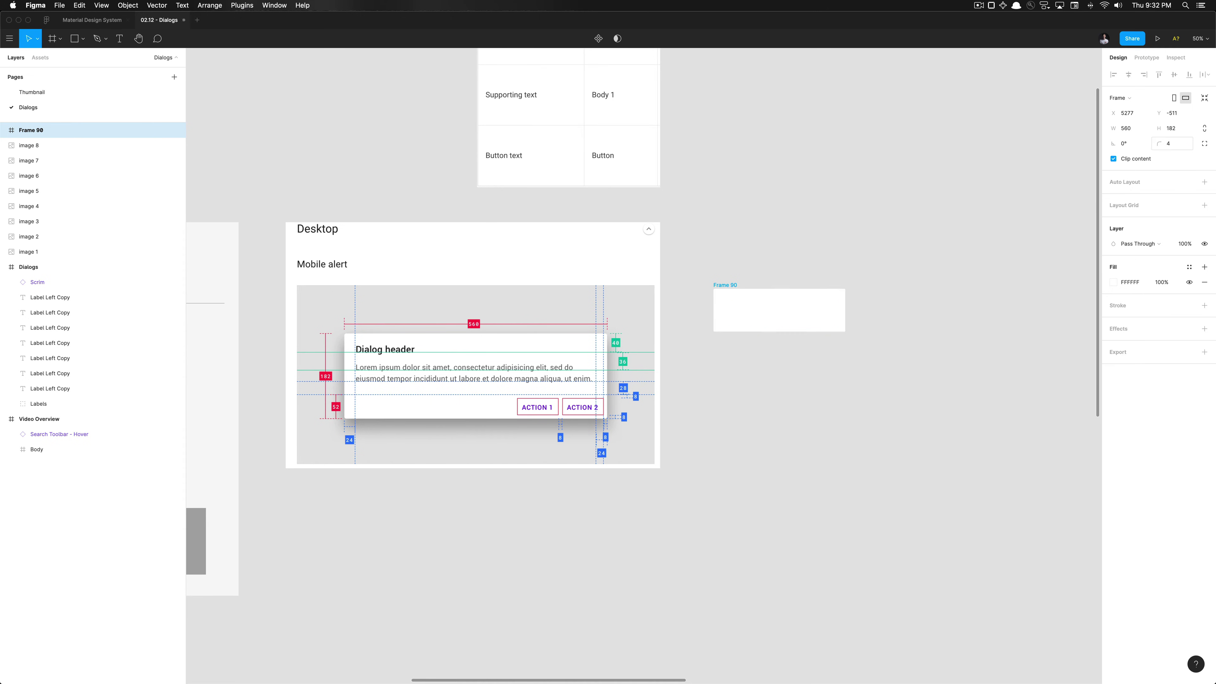
# Apply the Surfaces / Surface fill style and the 24 dp shadow effect
pyautogui.click(1189, 267)
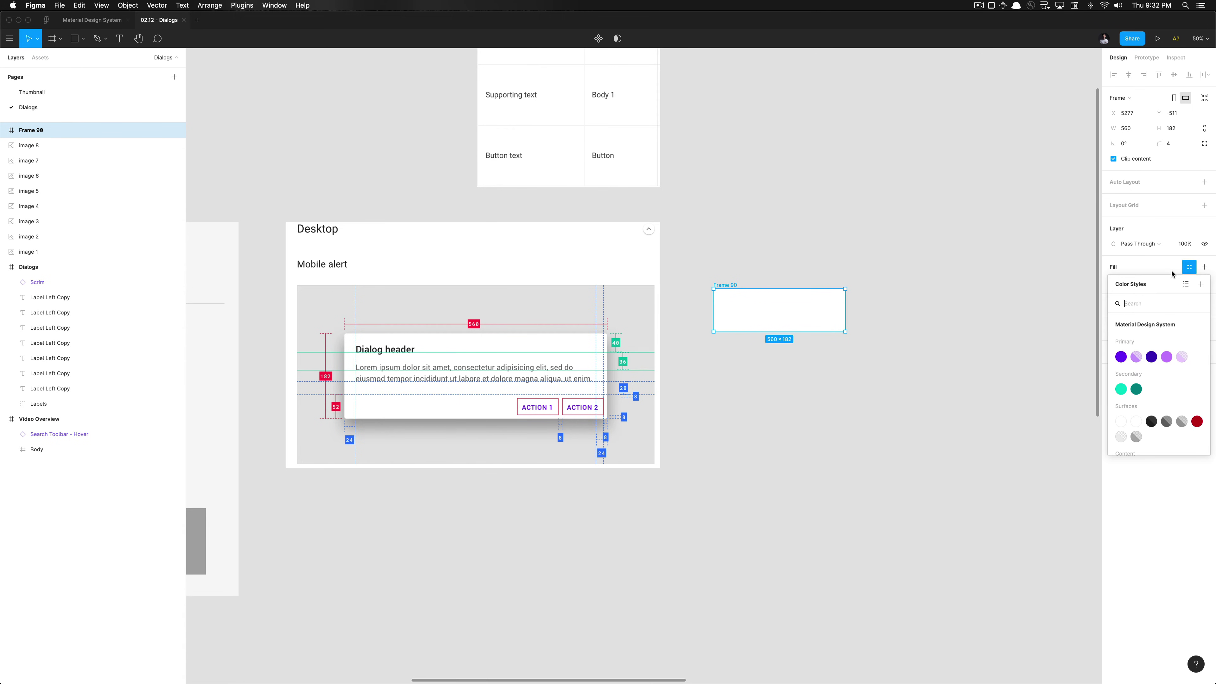
pyautogui.click(1136, 422)
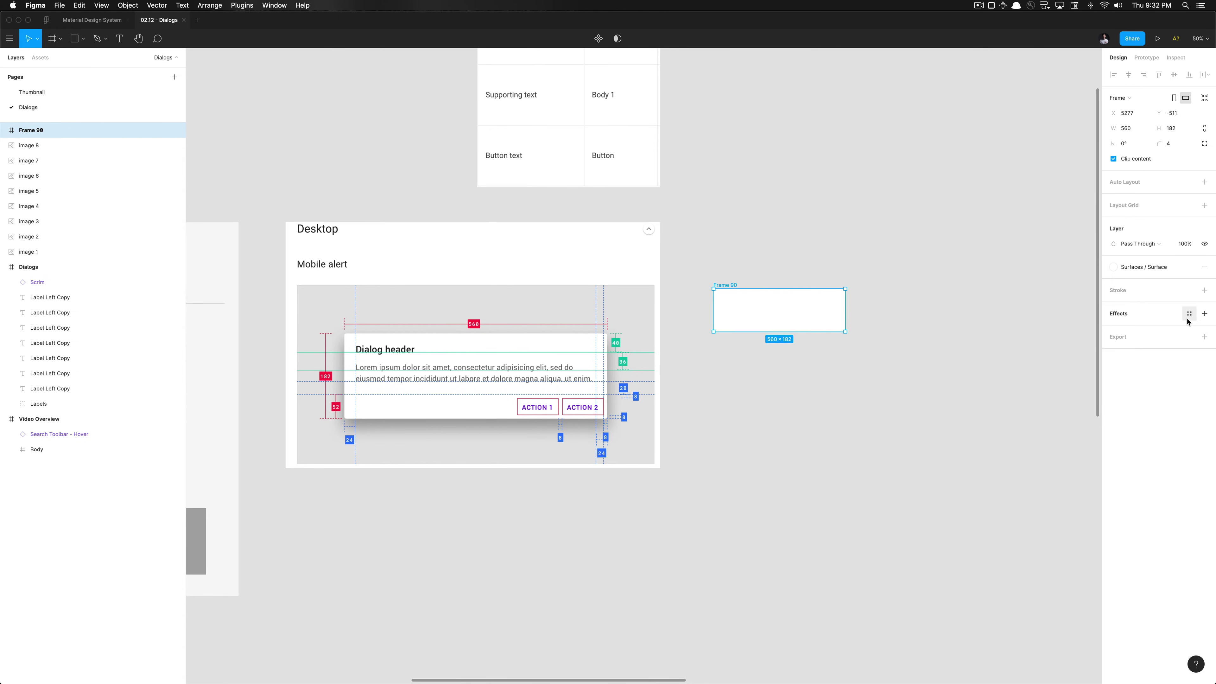
pyautogui.click(1189, 315)
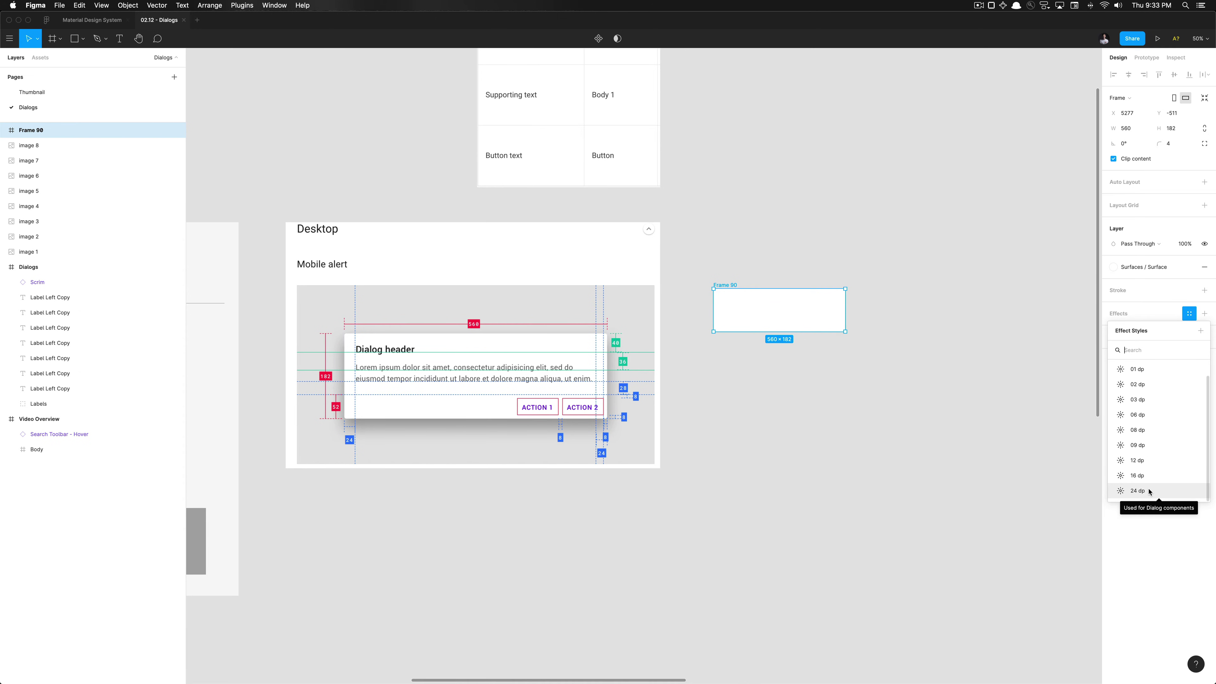
pyautogui.click(1149, 490)
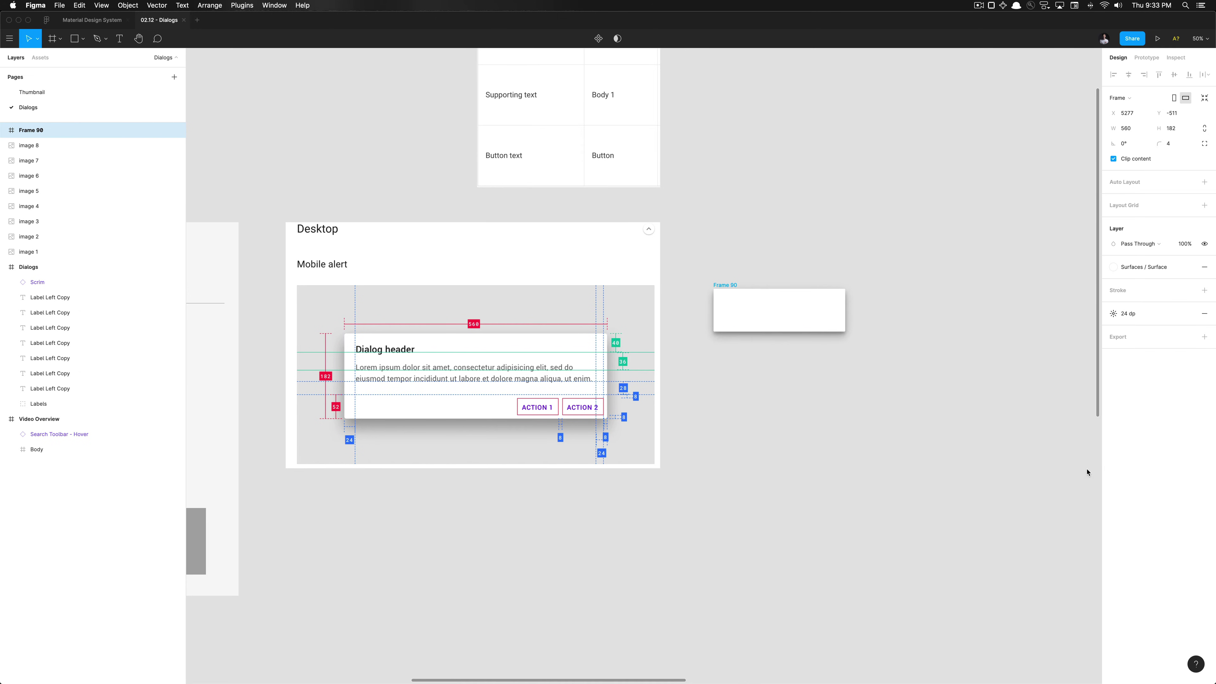
# Rename the frame to 'Desktop / Mobile Alert'
pyautogui.click(923, 407)
pyautogui.click(776, 322)
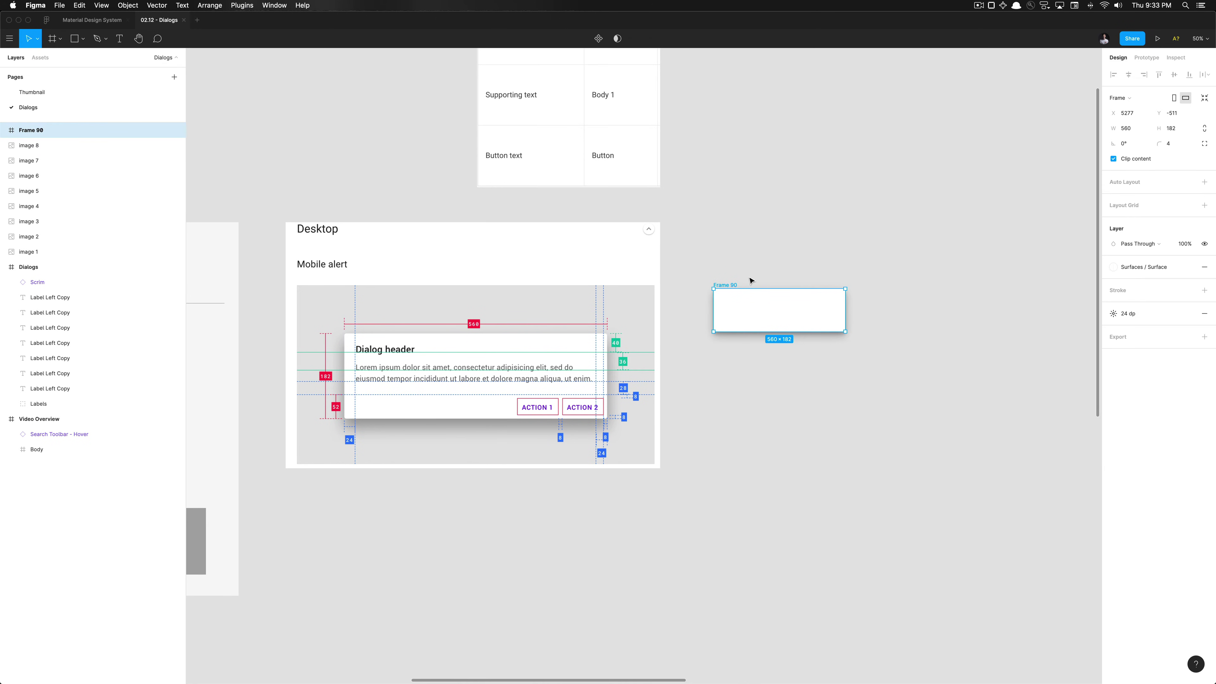
pyautogui.press('super+r')
pyautogui.write('Desktop / Mobile Alert')
pyautogui.press('Return')
# Add a text layer reading 'Dialog header' inside the Desktop / Mobile Alert frame
pyautogui.click(740, 363)
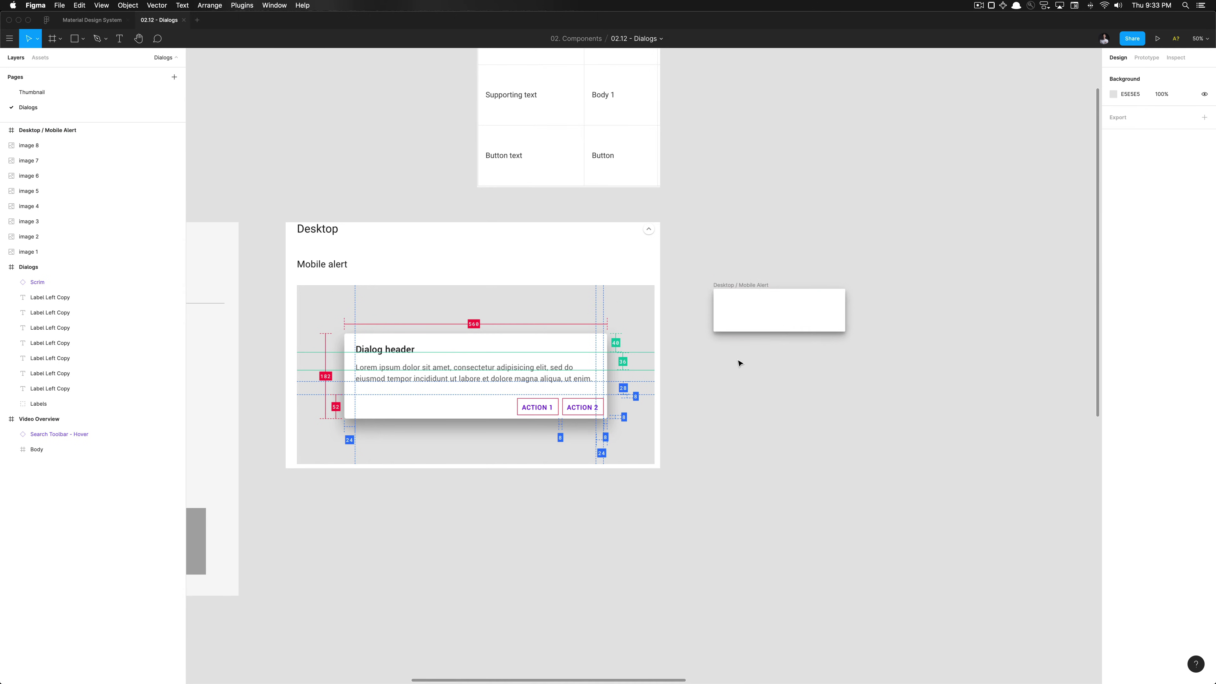
pyautogui.click(740, 329)
pyautogui.click(740, 380)
pyautogui.scroll(5, 740, 379)
pyautogui.click(733, 336)
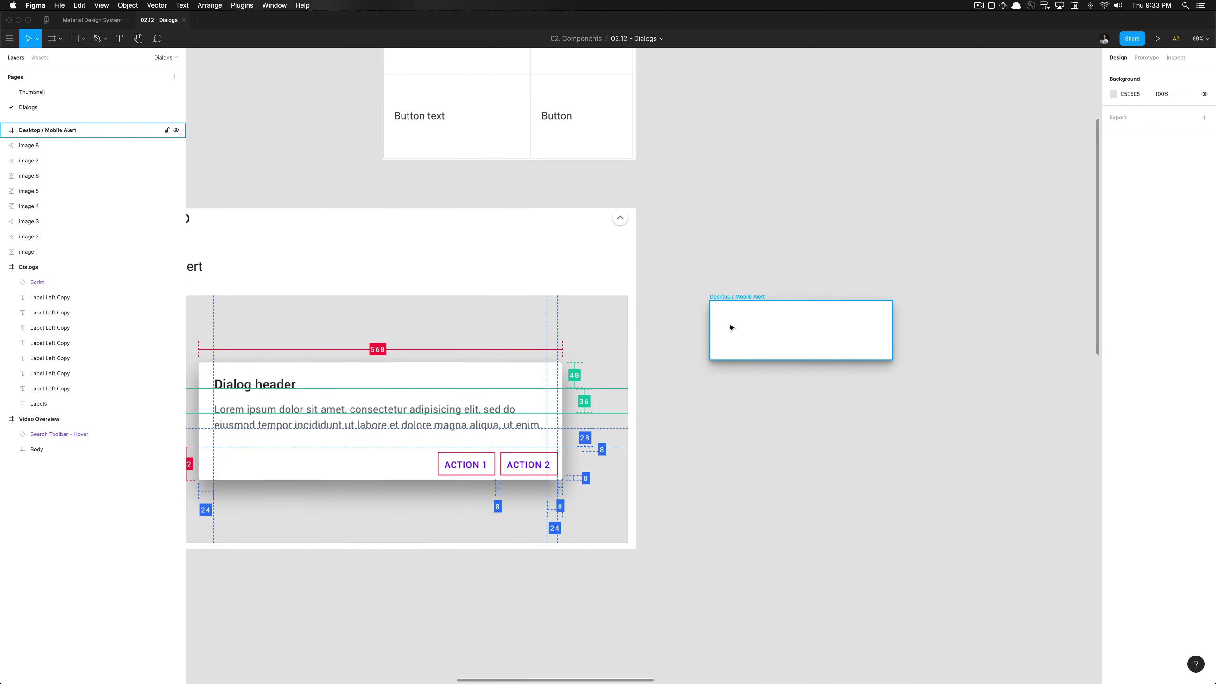
pyautogui.press('t')
pyautogui.moveTo(722, 307); pyautogui.dragTo(754, 317)
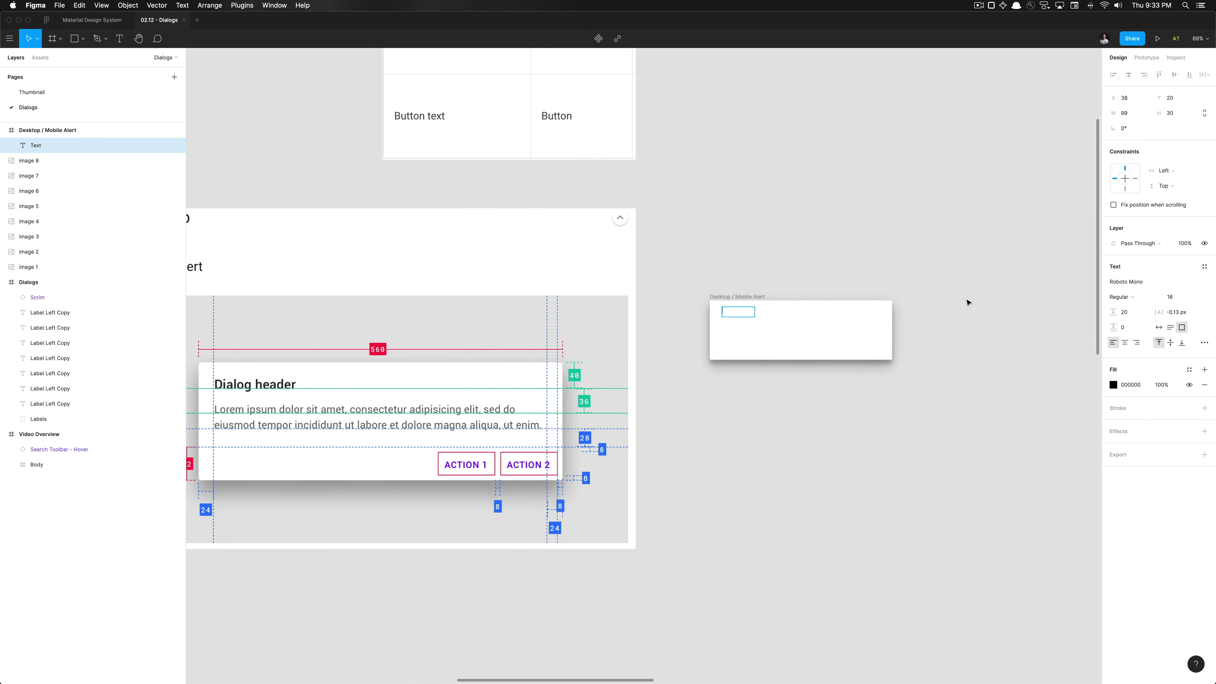
pyautogui.write('Dialog header')
# Set the Dialog header text box to auto width at 124×20
pyautogui.press('super+a')
pyautogui.click(1159, 328)
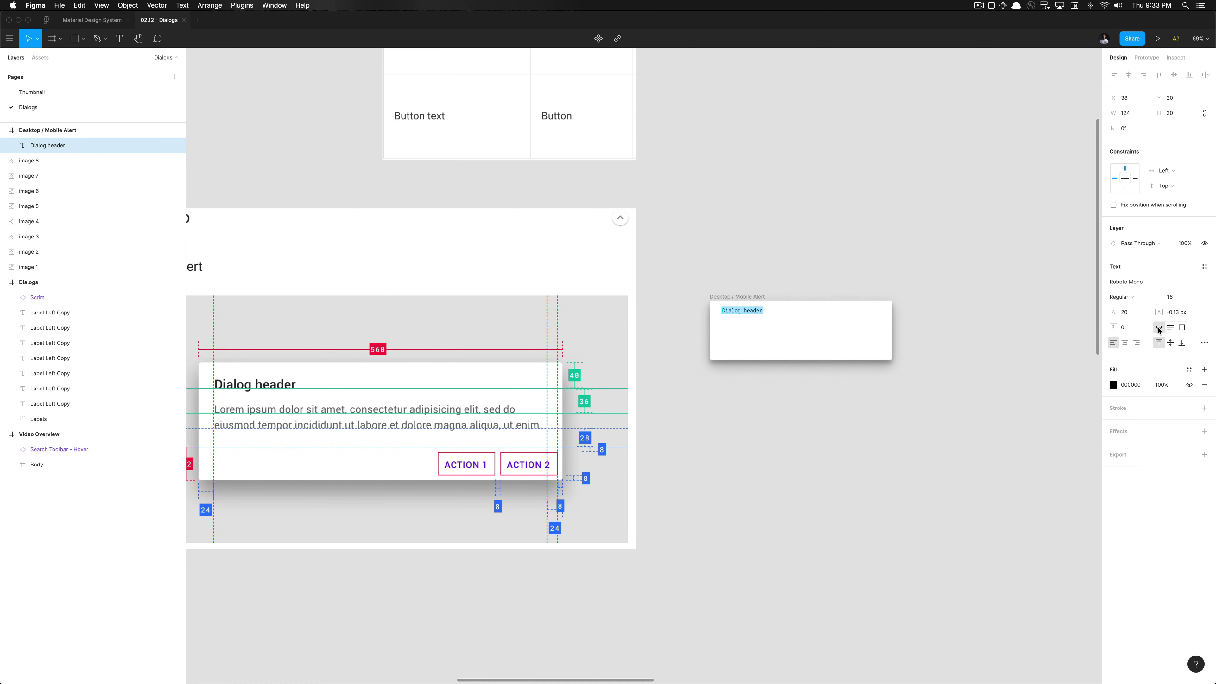
pyautogui.click(1204, 267)
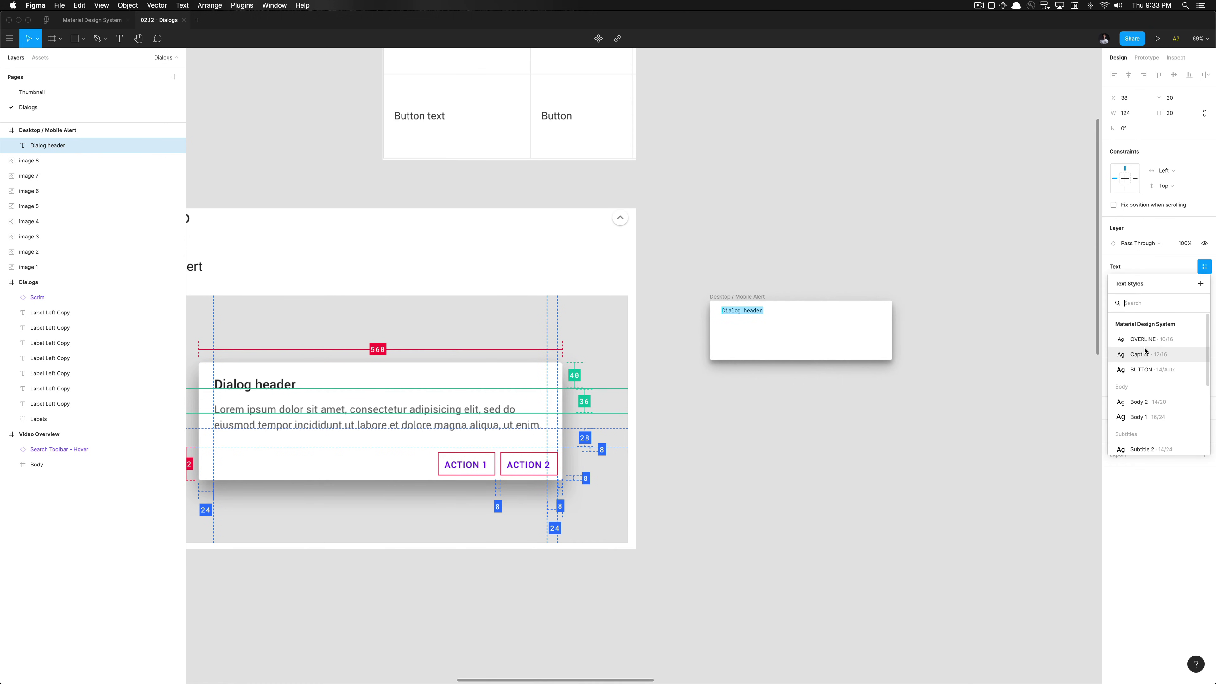
# Apply the Headers / H6 text style to the Dialog header
pyautogui.scroll(-3, 1158, 398)
pyautogui.click(1148, 367)
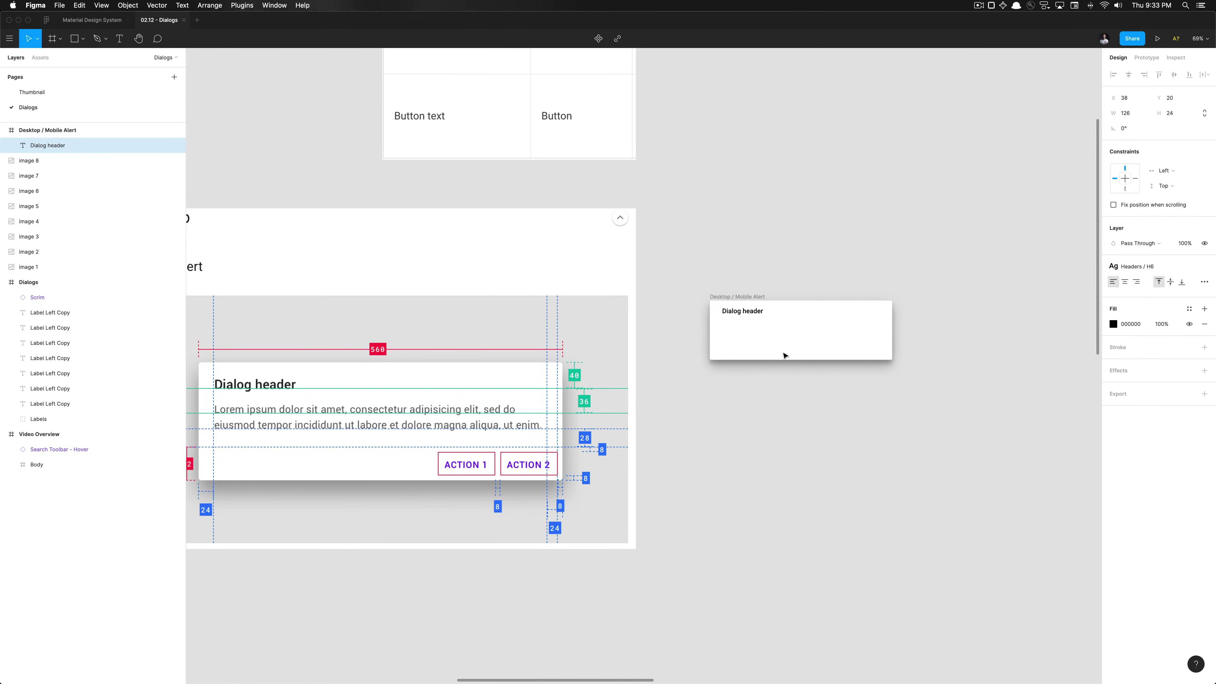
pyautogui.press('Escape')
# Position the Dialog header at X 24, Y 24 in the frame and zoom in on it
pyautogui.hscroll(-5, 754, 373)
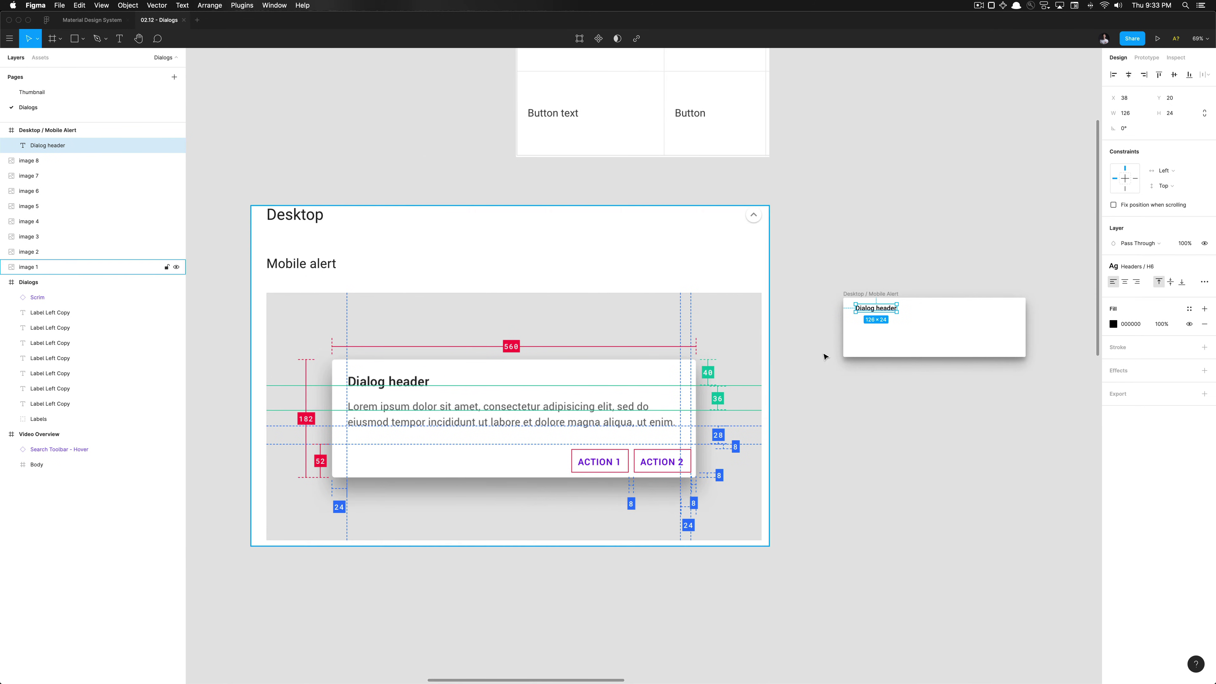
pyautogui.press('alt')
pyautogui.hotkey('alt', 'a')
pyautogui.hotkey('alt', 'w')
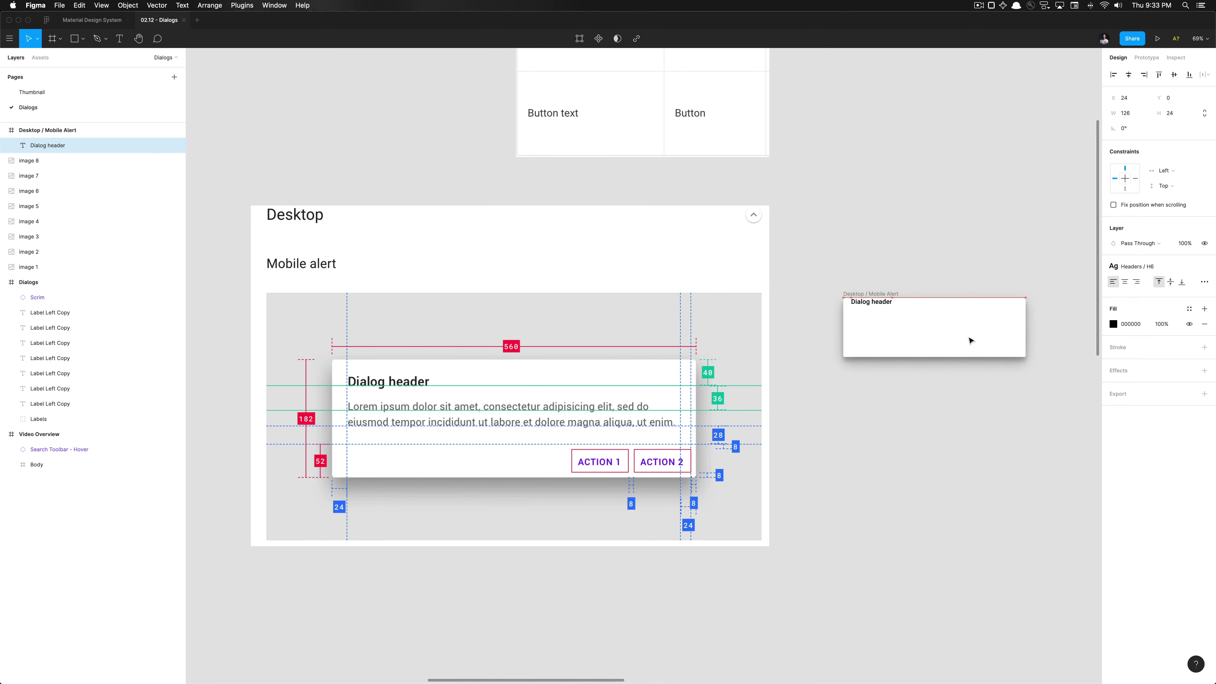
pyautogui.hotkey('shift', 'Right')
pyautogui.hotkey('shift', 'Right')
pyautogui.press('Right')
pyautogui.press('Right')
pyautogui.press('Right')
pyautogui.press('Right')
pyautogui.hotkey('shift', 'Down')
pyautogui.press('Down')
pyautogui.press('Down')
pyautogui.press('Down')
pyautogui.press('Down')
pyautogui.press('Down')
pyautogui.hotkey('shift', 'Down')
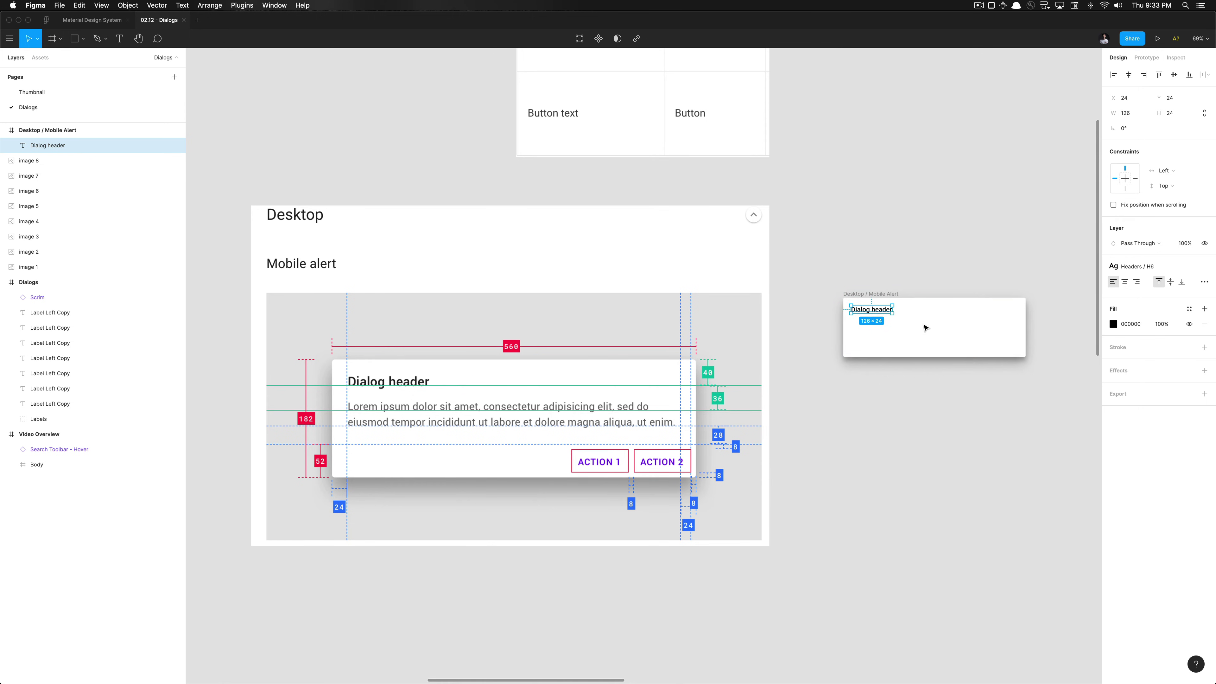
pyautogui.press('alt')
pyautogui.press('alt')
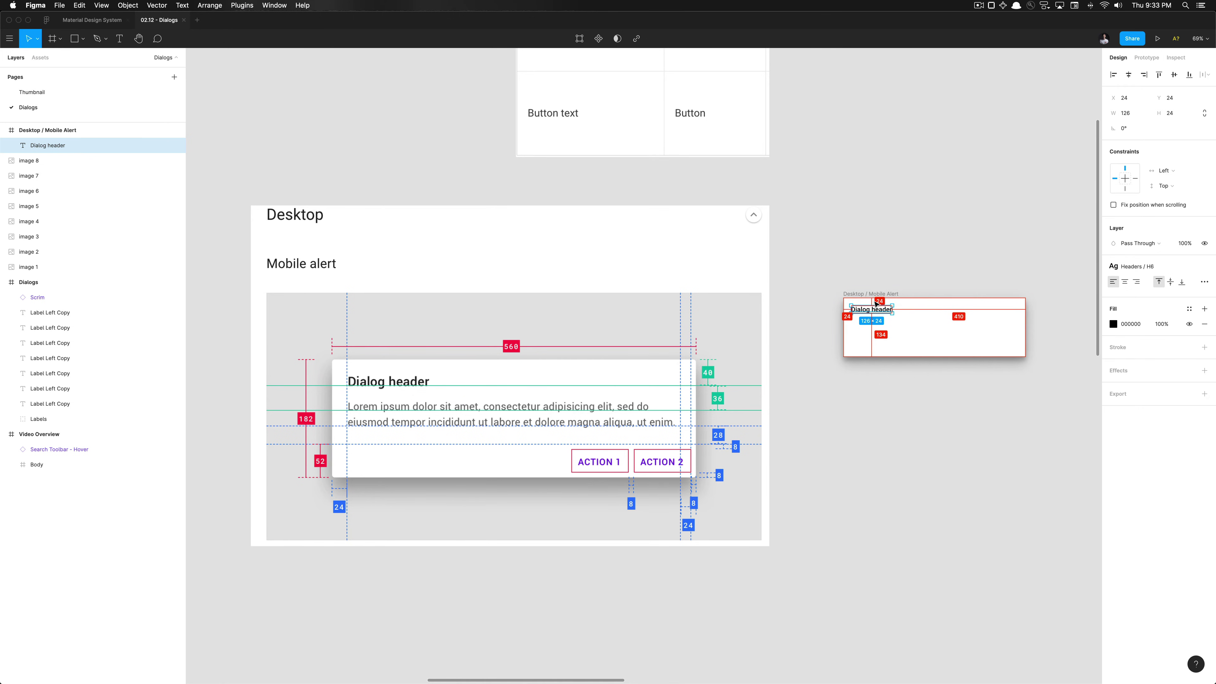
pyautogui.hotkey('shift', '2')
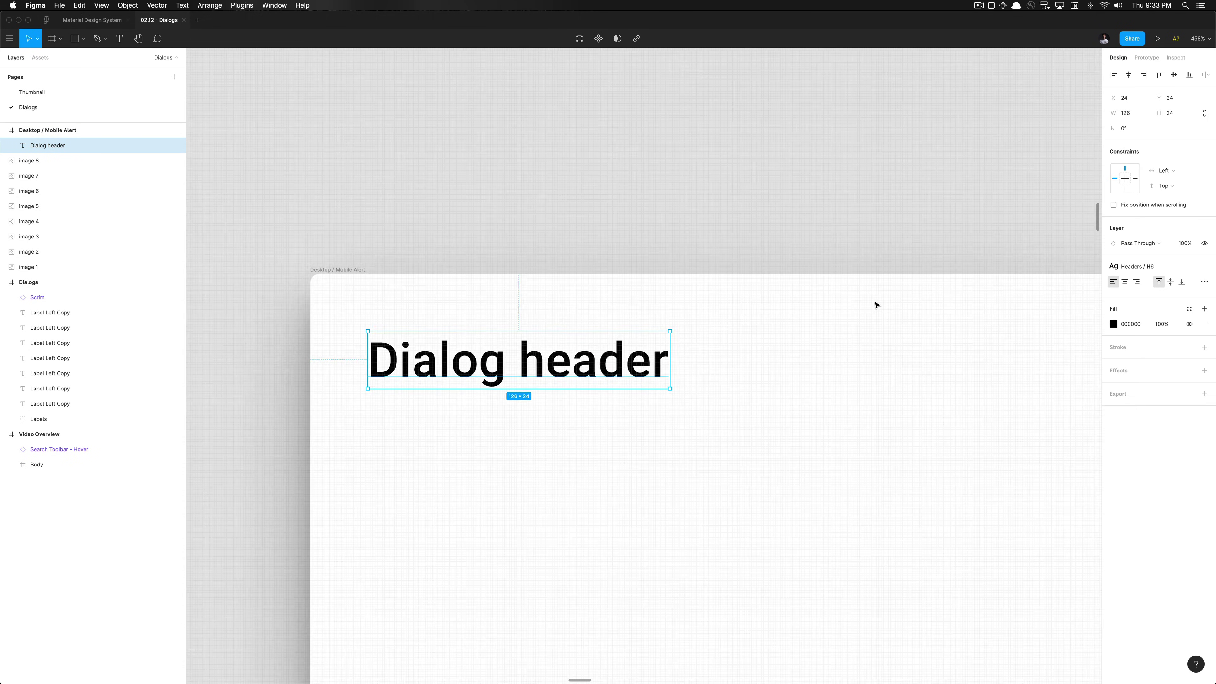
pyautogui.scroll(5, 876, 305)
# Draw a temporary 14×40 spacer rectangle and nudge the Dialog header up to Y 21
pyautogui.press('r')
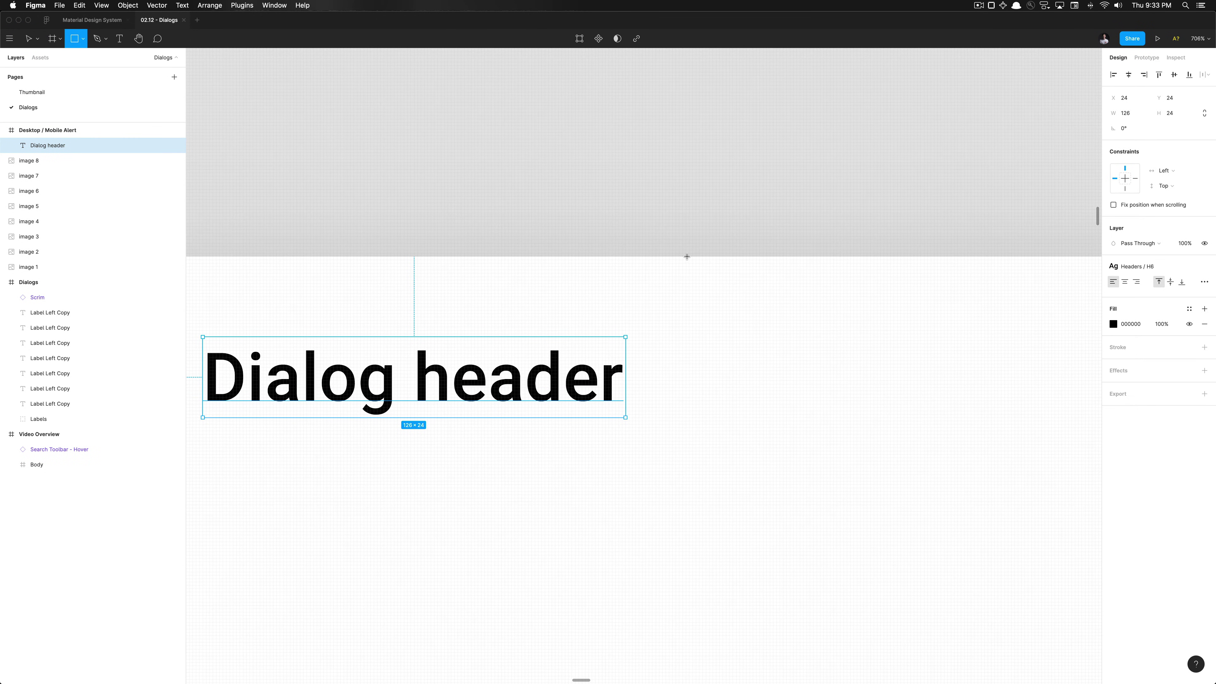
pyautogui.moveTo(689, 259)
pyautogui.mouseDown()
pyautogui.moveTo(640, 410)
pyautogui.moveTo(638, 394)
pyautogui.mouseUp()
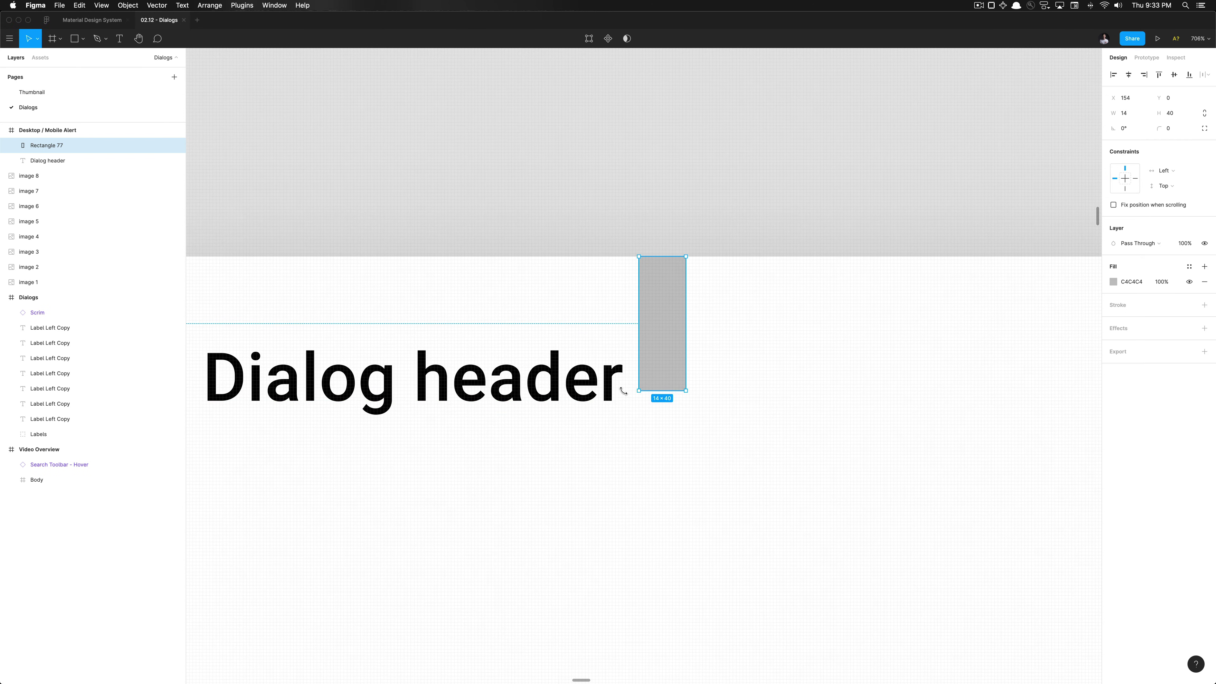
pyautogui.click(580, 389)
pyautogui.press('Up')
pyautogui.press('Up')
pyautogui.press('Up')
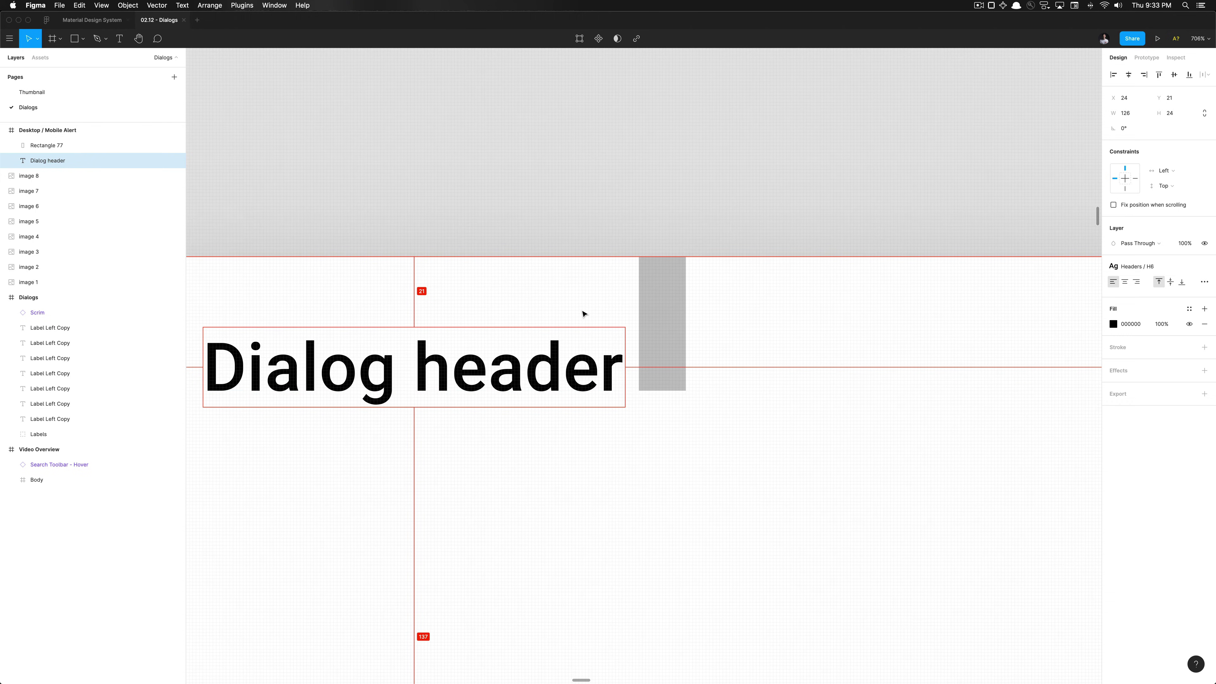
# Delete the temporary grey spacer rectangle
pyautogui.scroll(-5, 583, 313)
pyautogui.scroll(5, 532, 302)
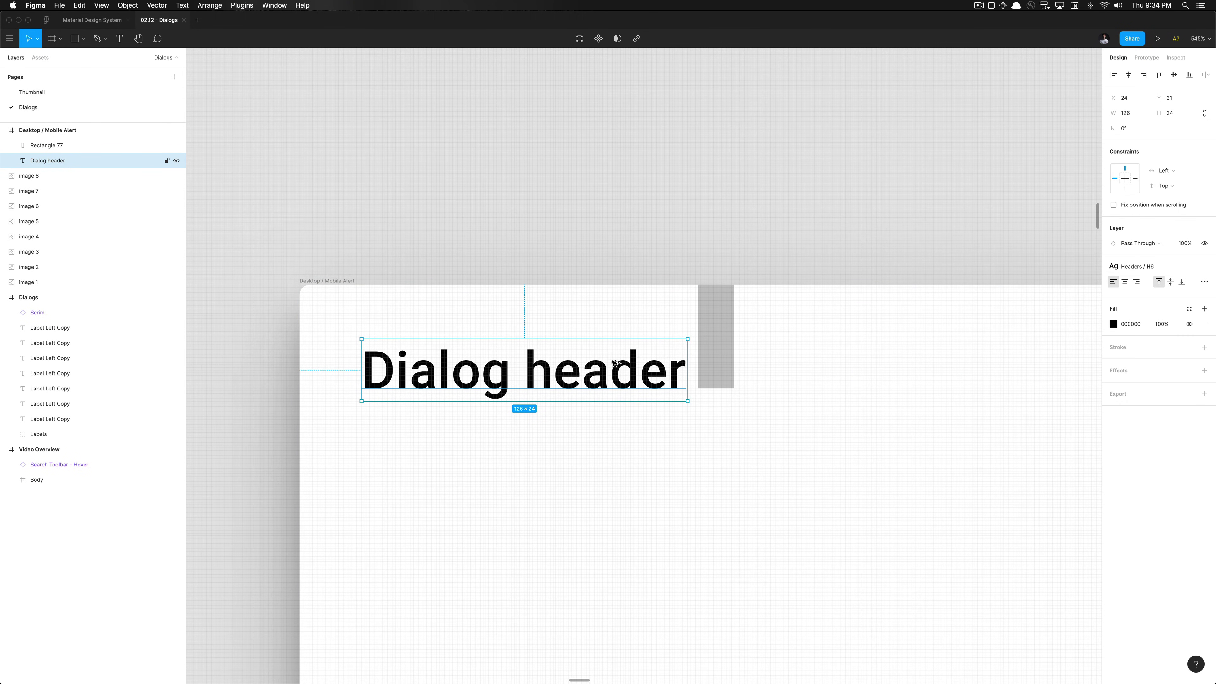
pyautogui.click(716, 365)
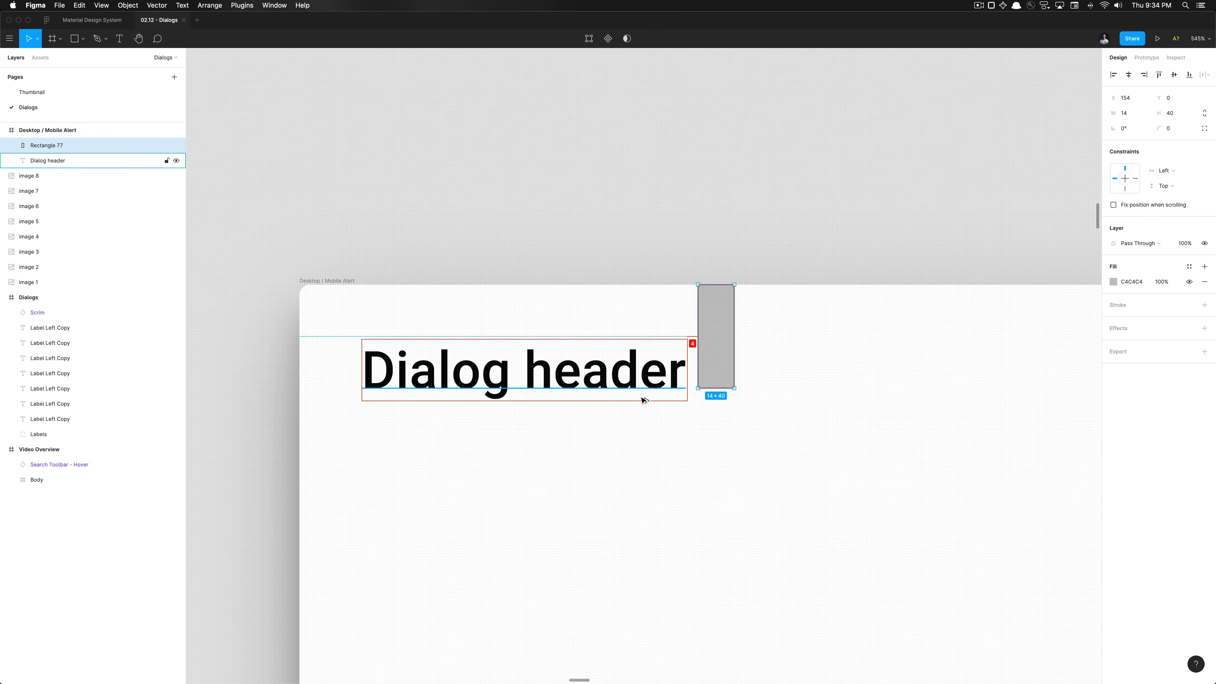
pyautogui.press('Delete')
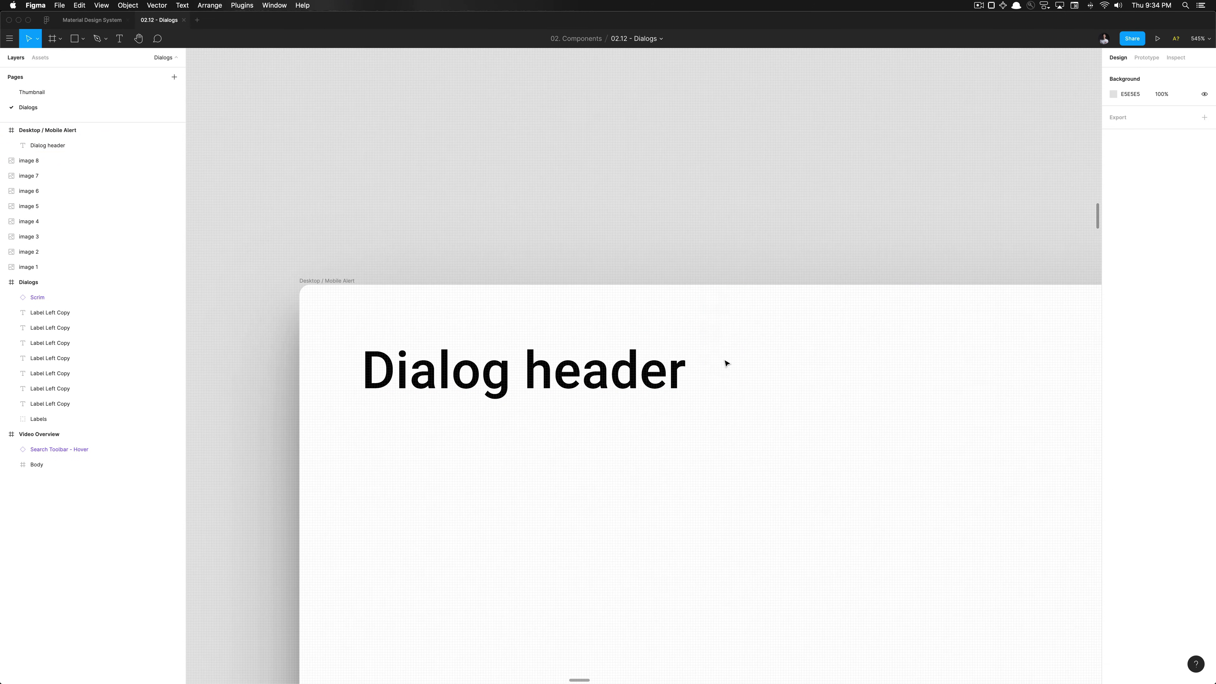
pyautogui.scroll(-10, 726, 364)
# Fill the Dialog header with the Text & Iconography / High Emphasis colour style
pyautogui.scroll(5, 723, 357)
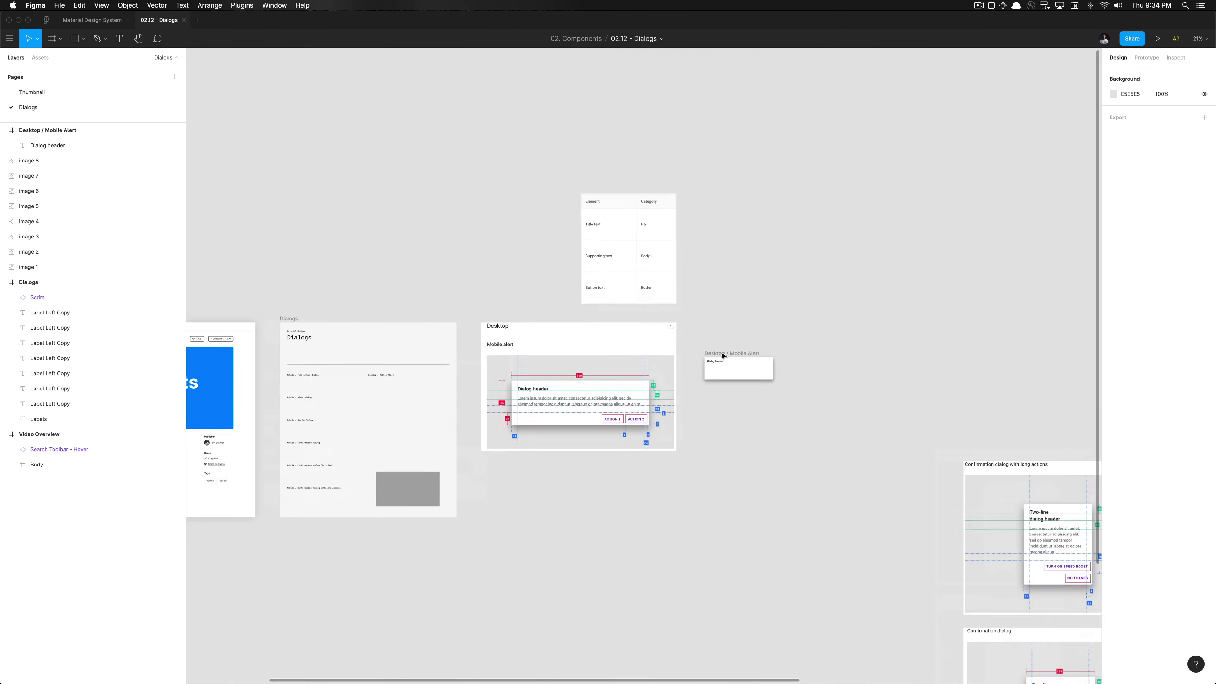
pyautogui.scroll(-3, 723, 357)
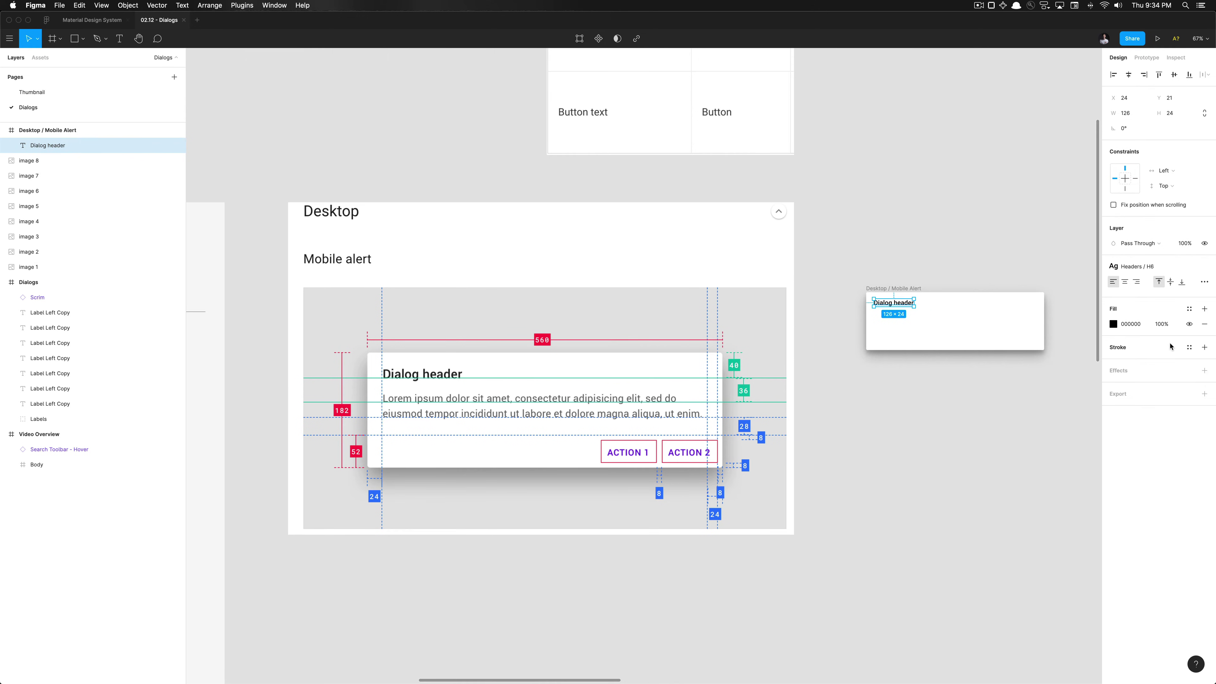
pyautogui.click(1189, 308)
pyautogui.scroll(-3, 1111, 463)
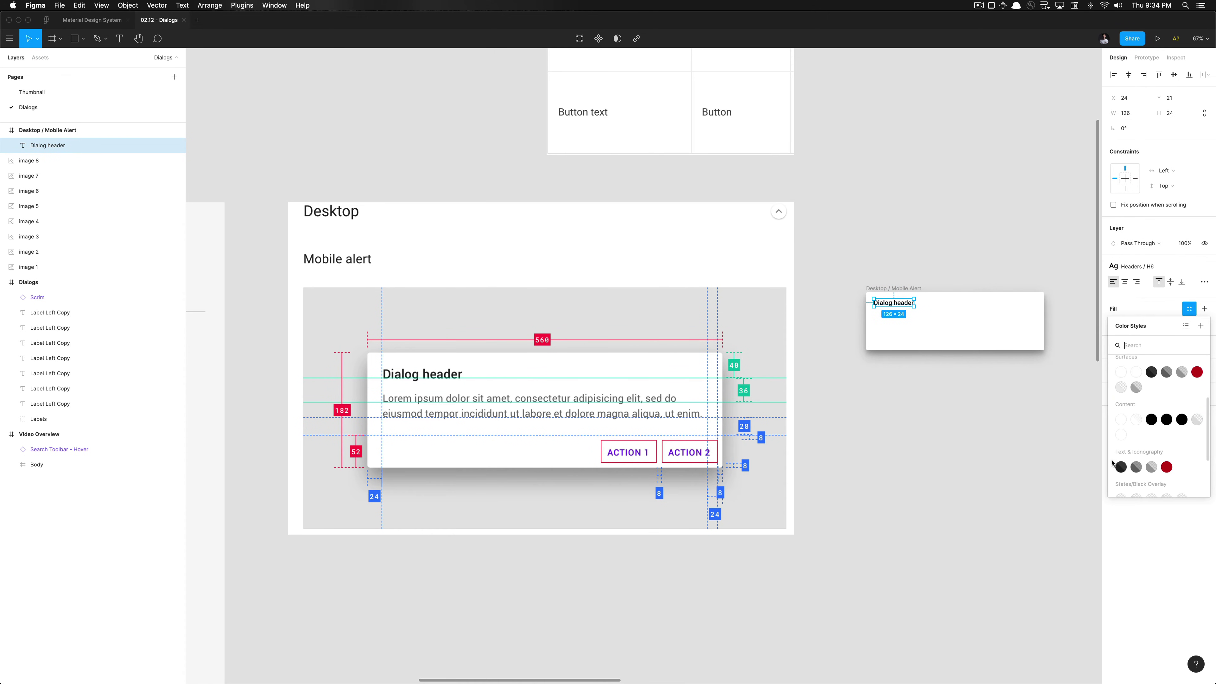
pyautogui.scroll(-2, 1125, 461)
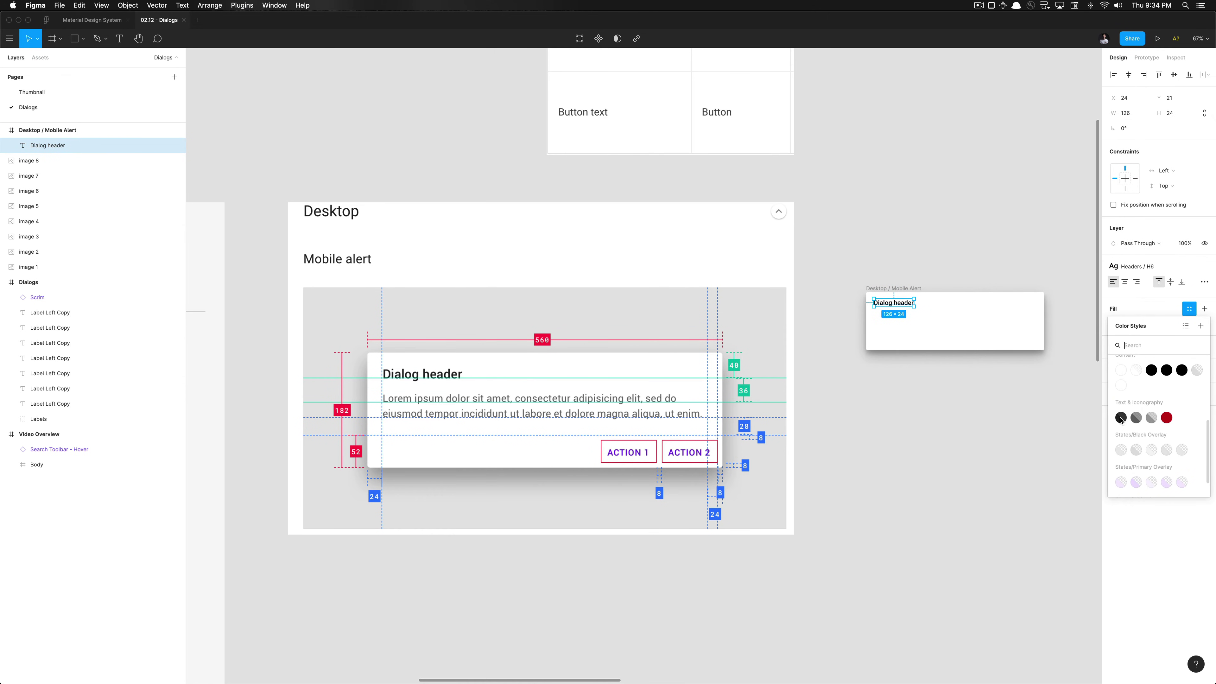
pyautogui.click(1121, 419)
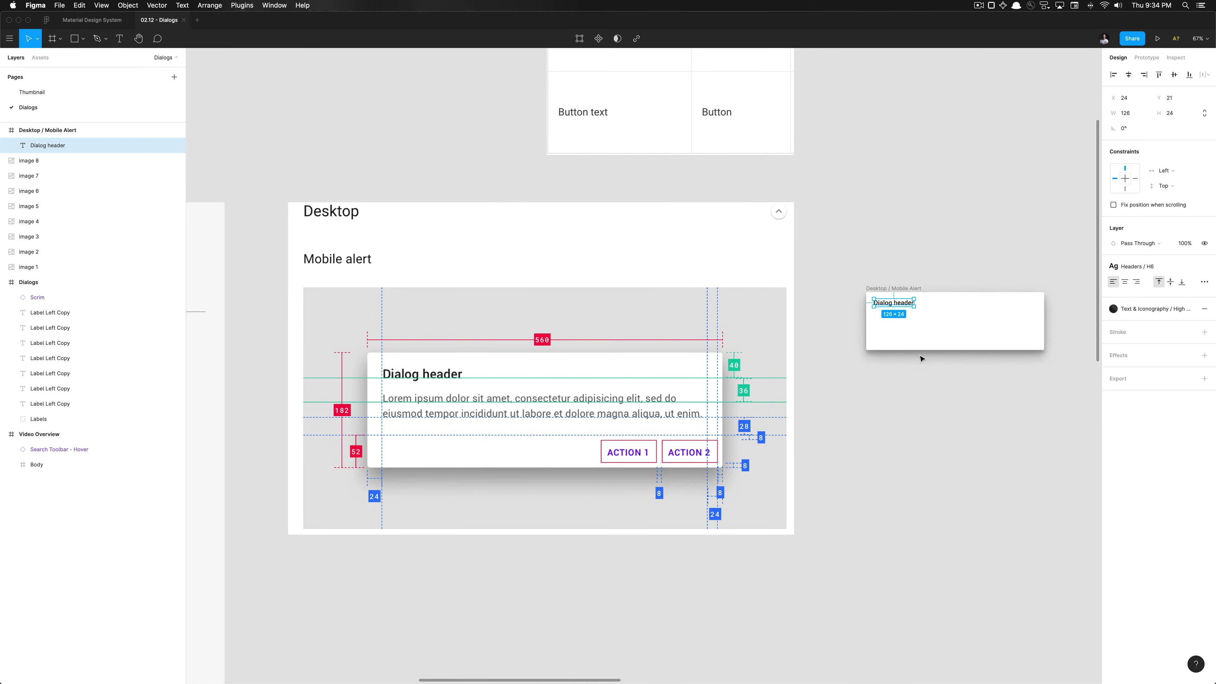
pyautogui.click(911, 328)
# Duplicate the Dialog header and set the copy's text style to Body / Body 1
pyautogui.click(904, 307)
pyautogui.press('super+d')
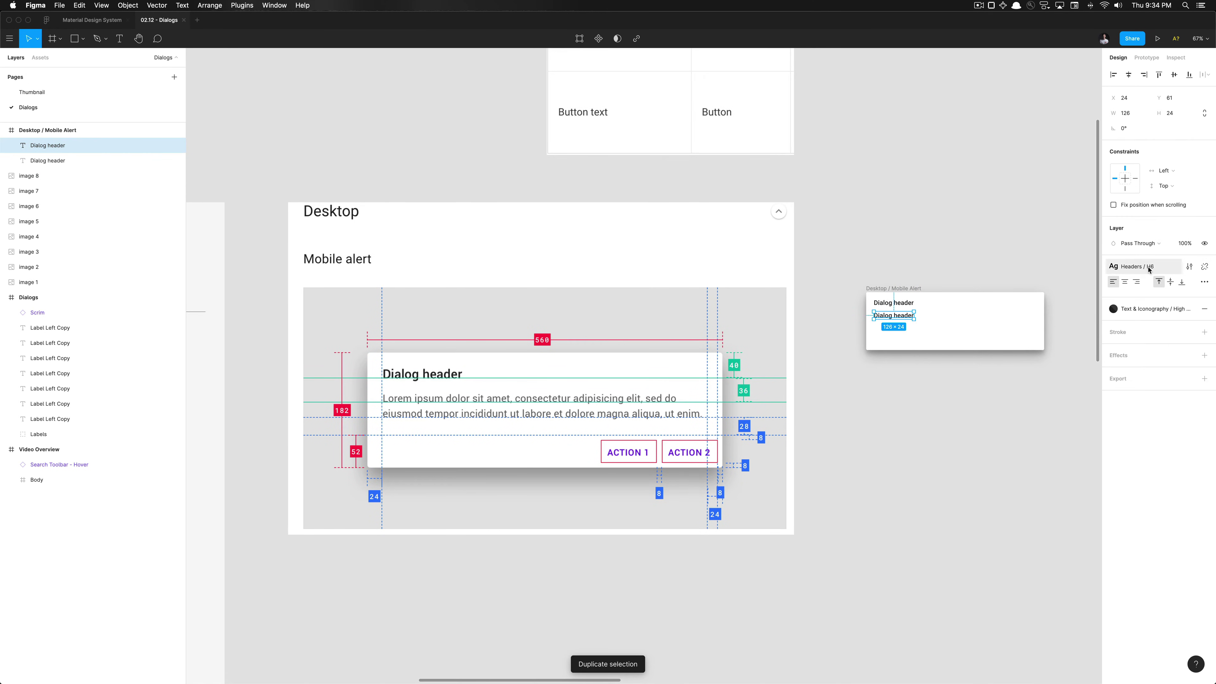
pyautogui.scroll(3, 1030, 273)
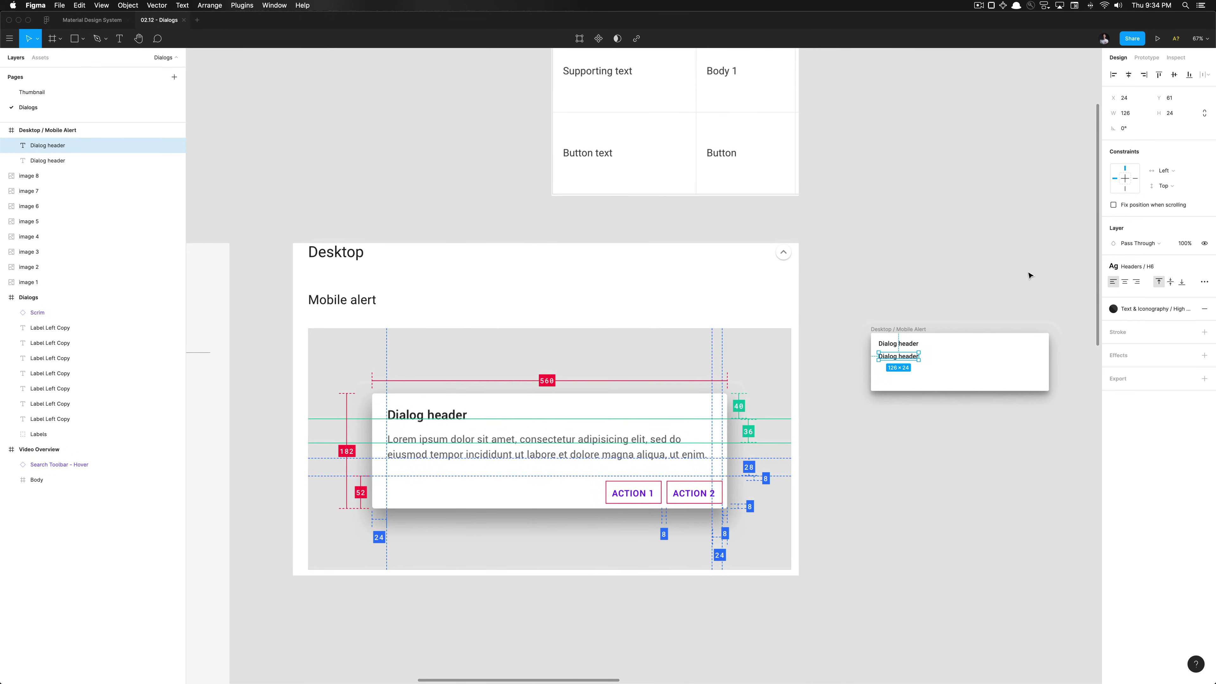
pyautogui.click(1144, 267)
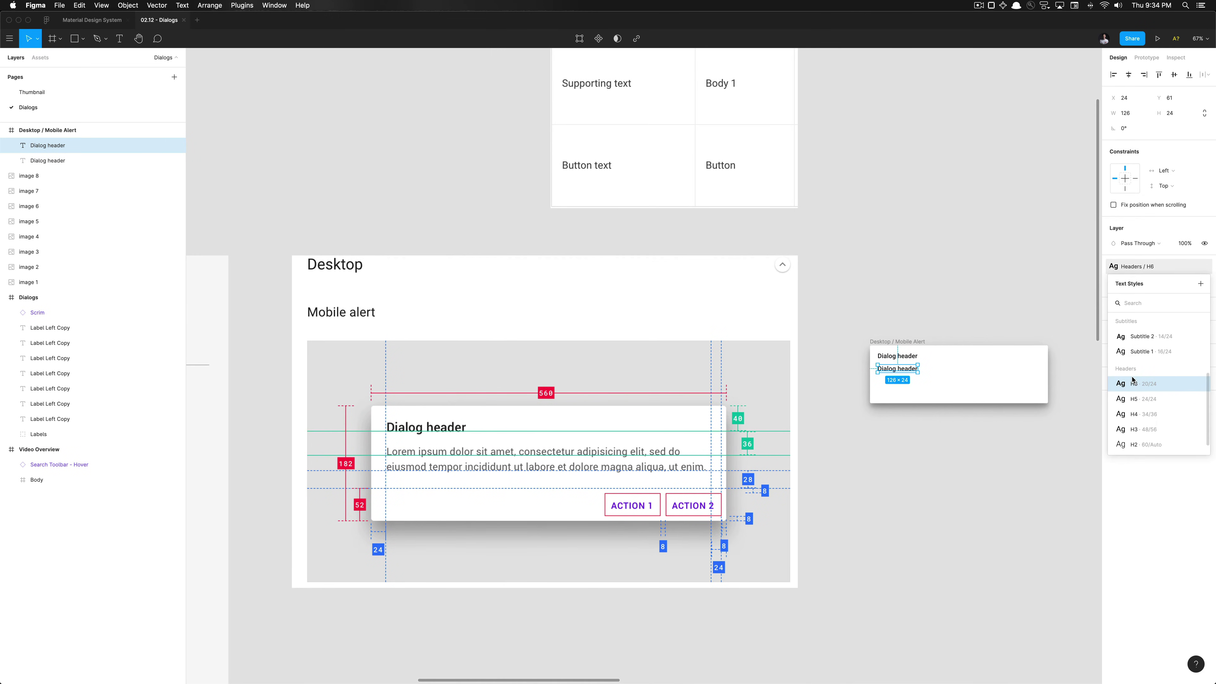
pyautogui.scroll(2, 1133, 378)
pyautogui.click(1138, 356)
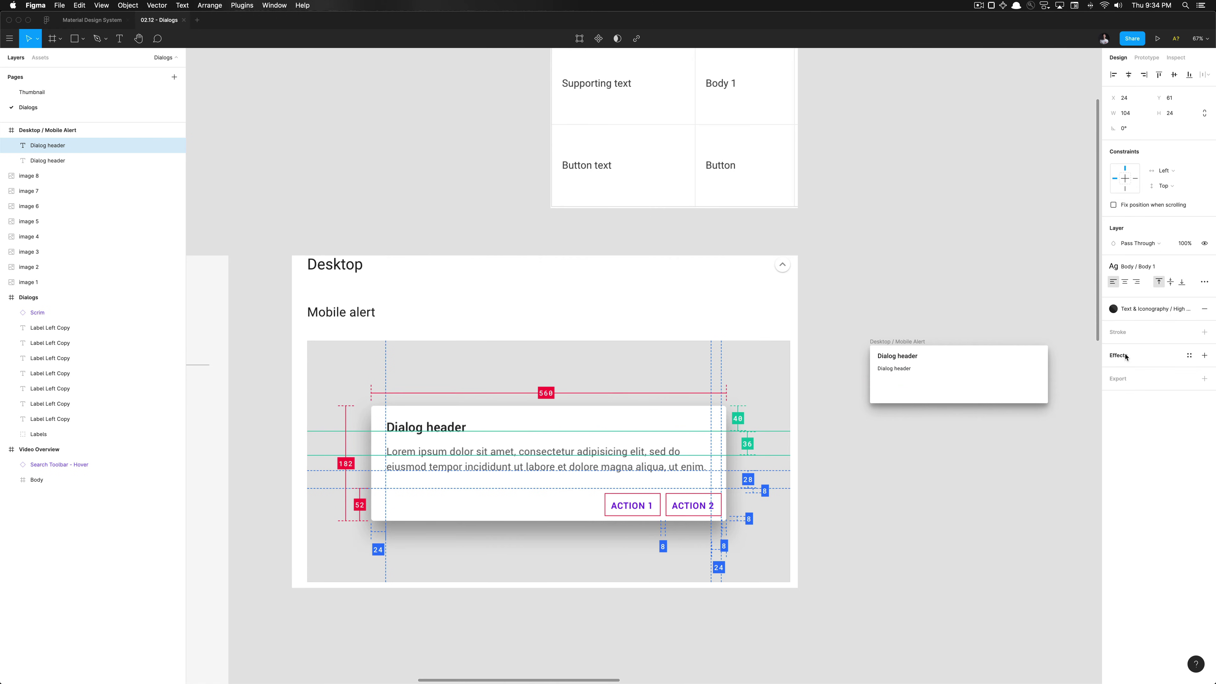
# Give the copy the Text & Iconography / Medium Emphasis fill colour
pyautogui.click(1134, 313)
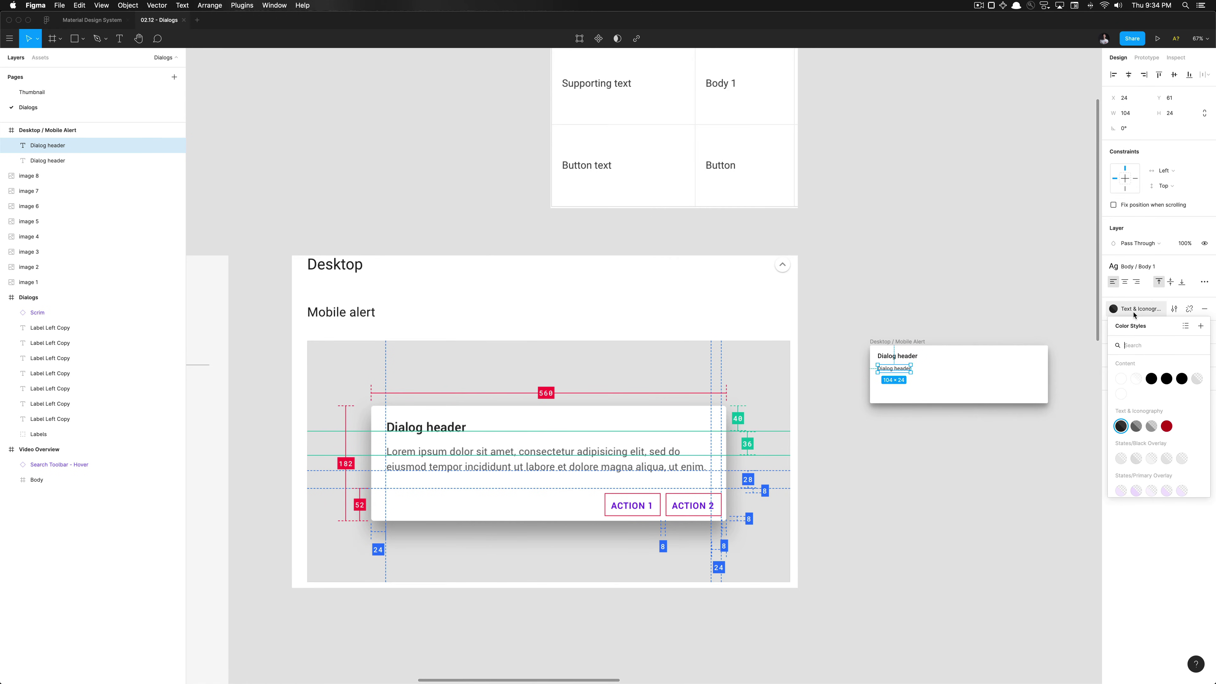
pyautogui.click(1136, 428)
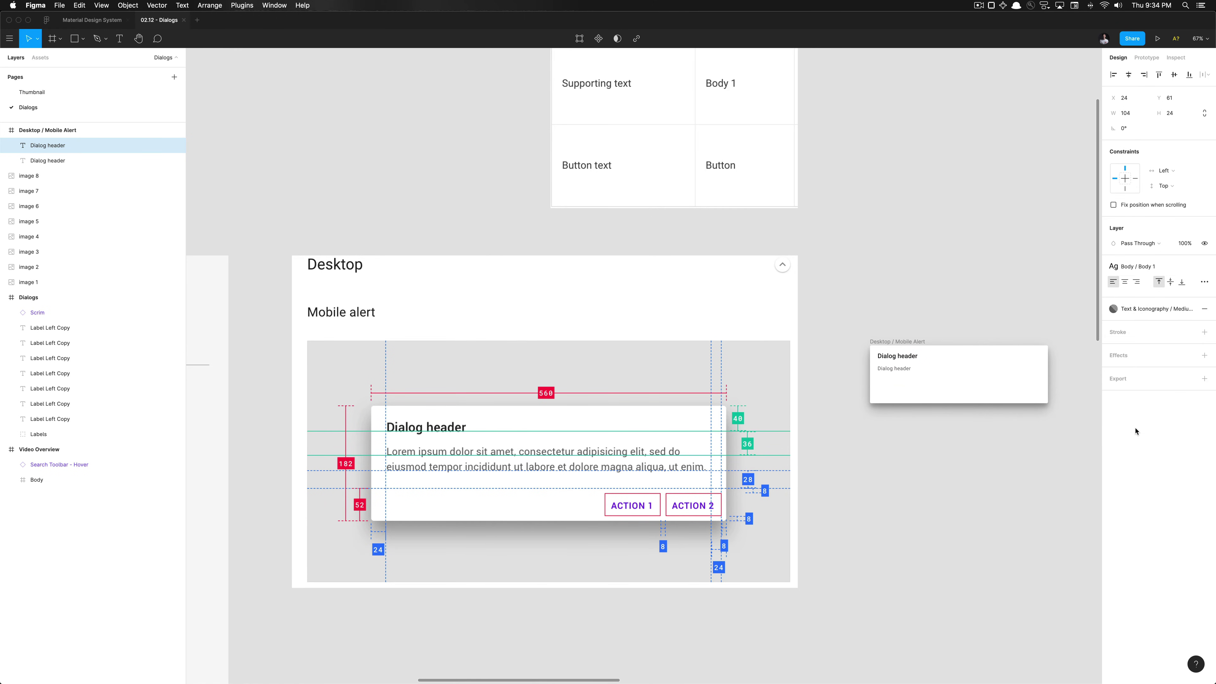
pyautogui.doubleClick(901, 370)
pyautogui.press('Escape')
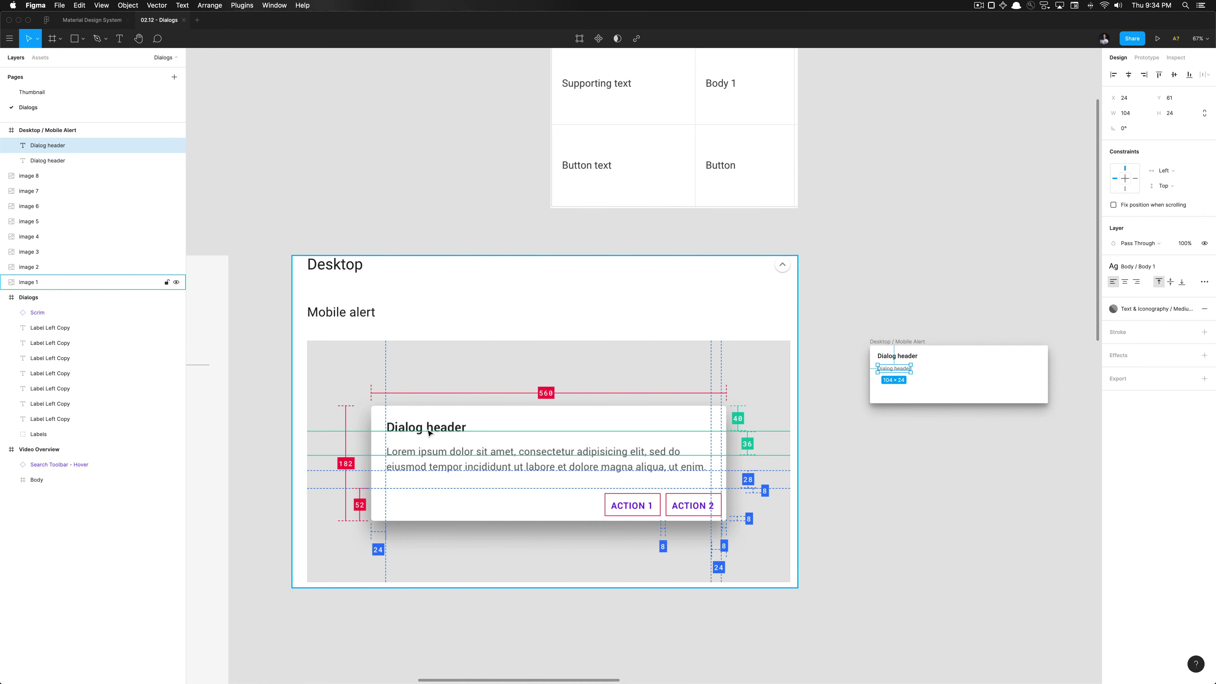
# Draw a temporary spacer rectangle and nudge the lower text up 2 px to Y 59
pyautogui.click(936, 354)
pyautogui.scroll(10, 888, 389)
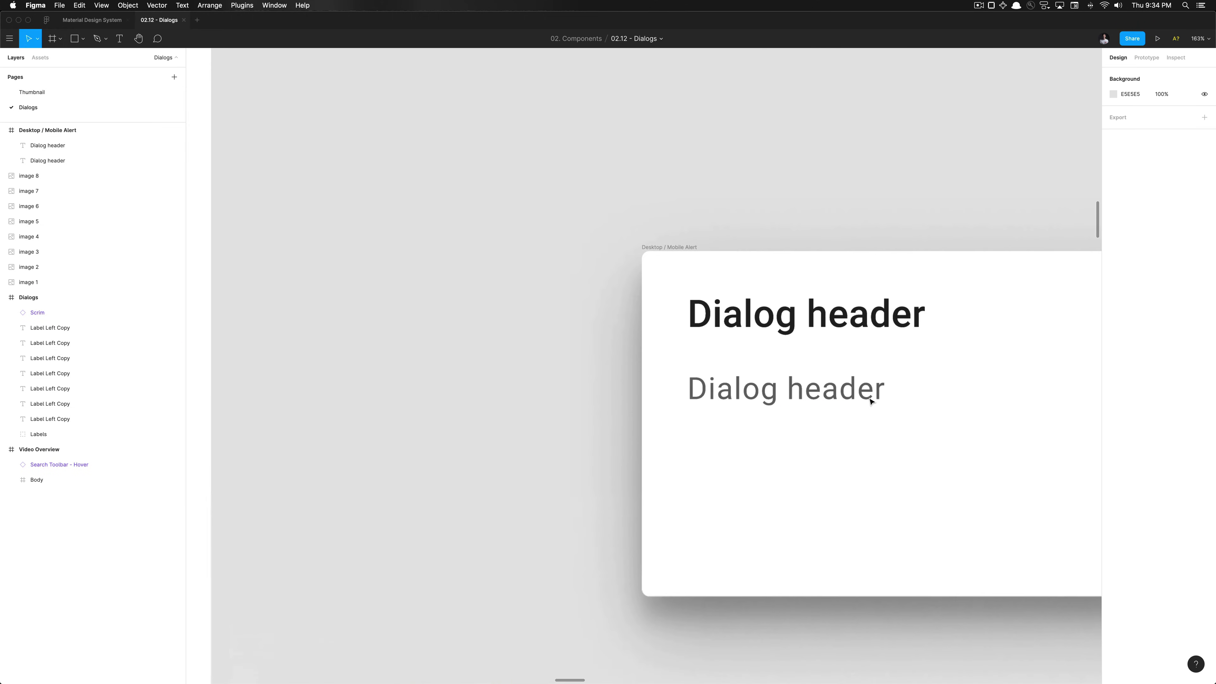
pyautogui.scroll(3, 869, 401)
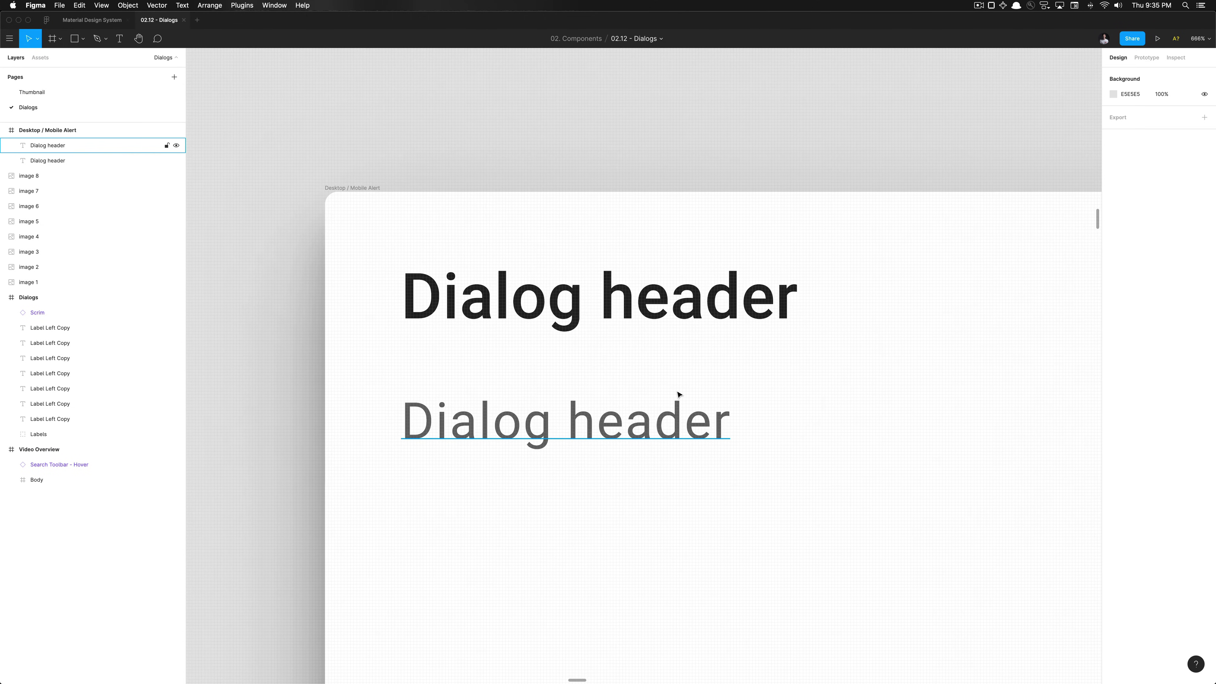
pyautogui.press('r')
pyautogui.moveTo(748, 316); pyautogui.dragTo(760, 332)
pyautogui.moveTo(760, 382); pyautogui.dragTo(760, 430)
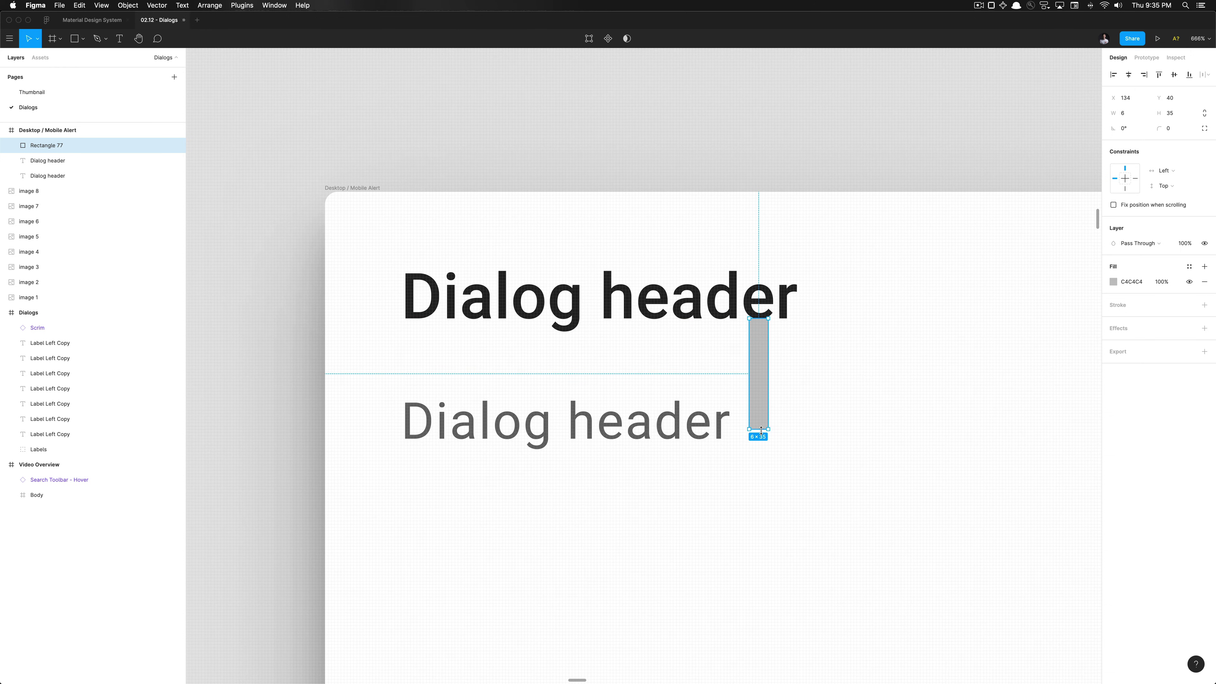
pyautogui.click(718, 424)
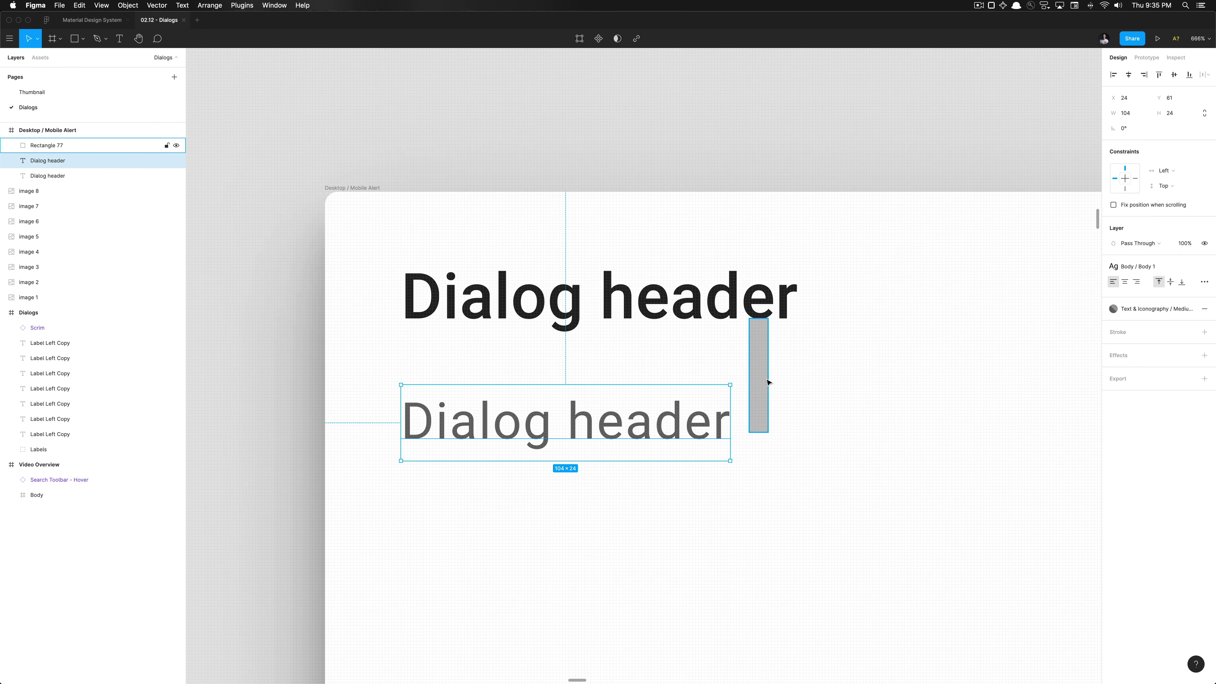
pyautogui.press('Up')
pyautogui.press('Up')
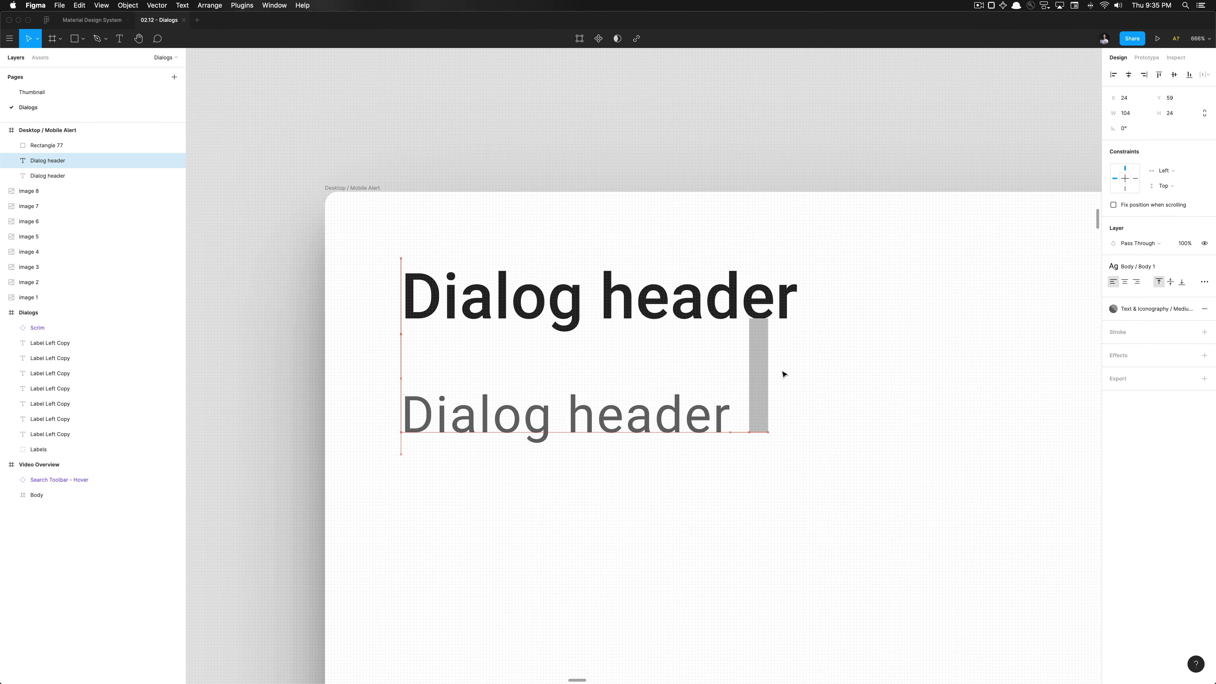
# Delete the temporary 6×36 spacing rectangle
pyautogui.scroll(-5, 673, 313)
pyautogui.click(711, 344)
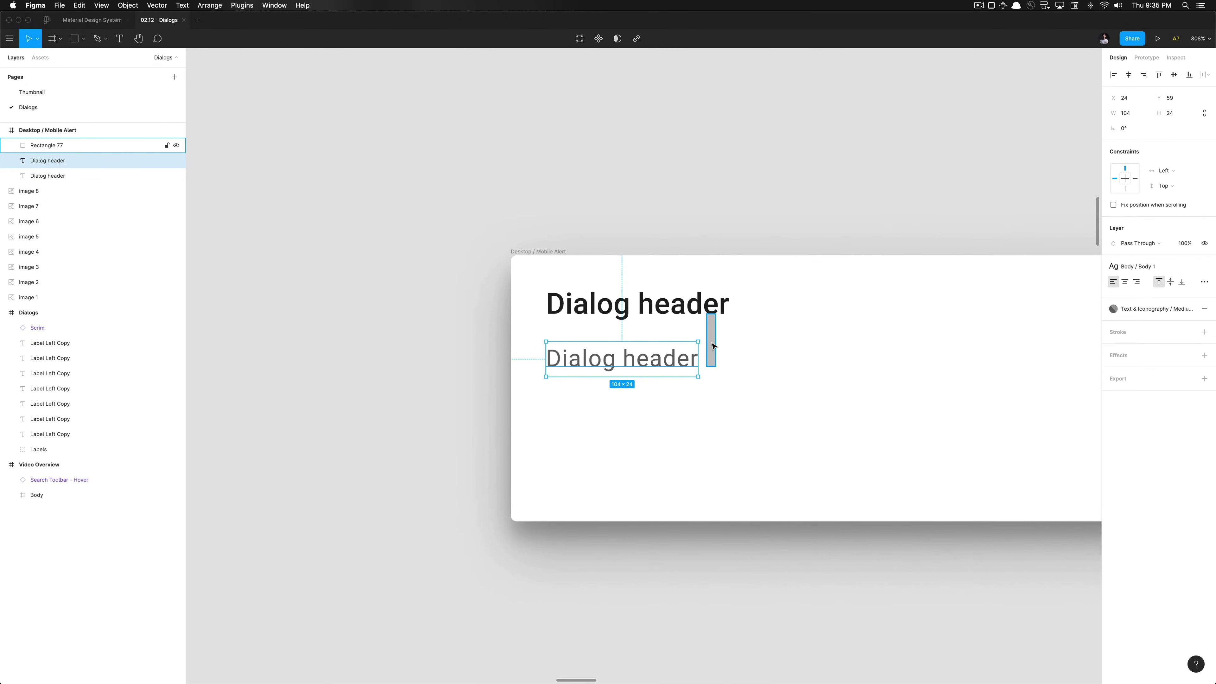
pyautogui.scroll(-2, 711, 346)
pyautogui.scroll(-8, 712, 346)
pyautogui.hscroll(3, 708, 348)
pyautogui.hscroll(-3, 716, 349)
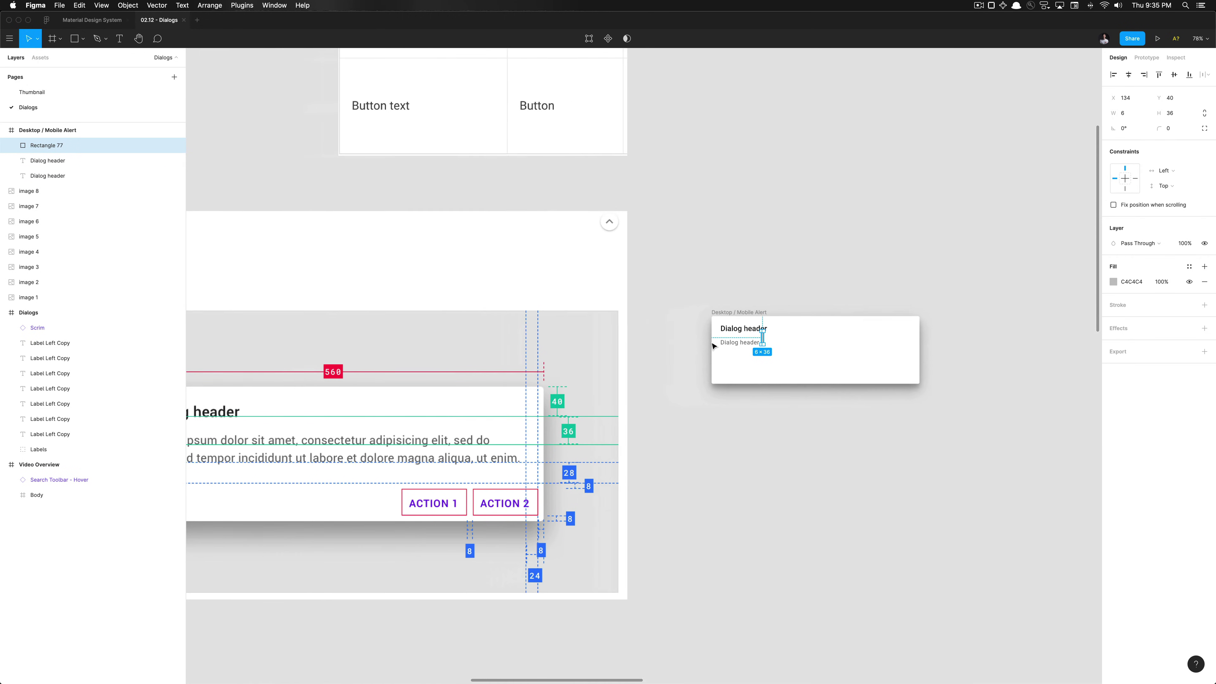
pyautogui.hscroll(-3, 718, 350)
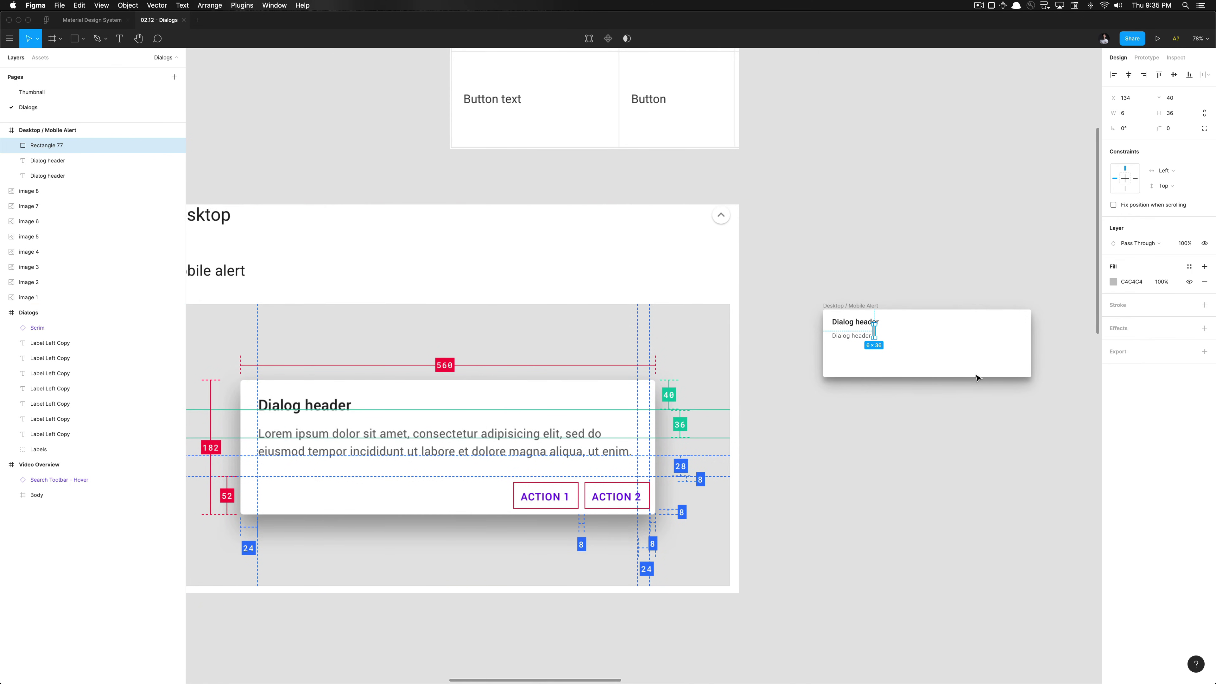
pyautogui.scroll(5, 843, 408)
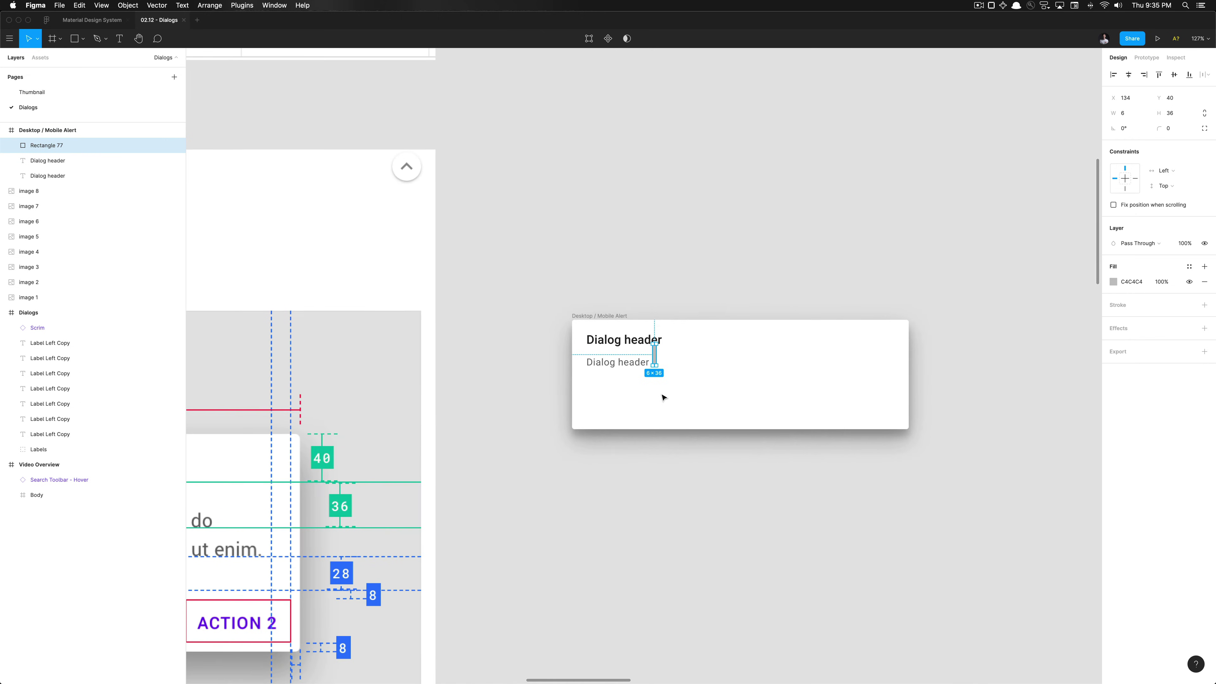
pyautogui.press('Delete')
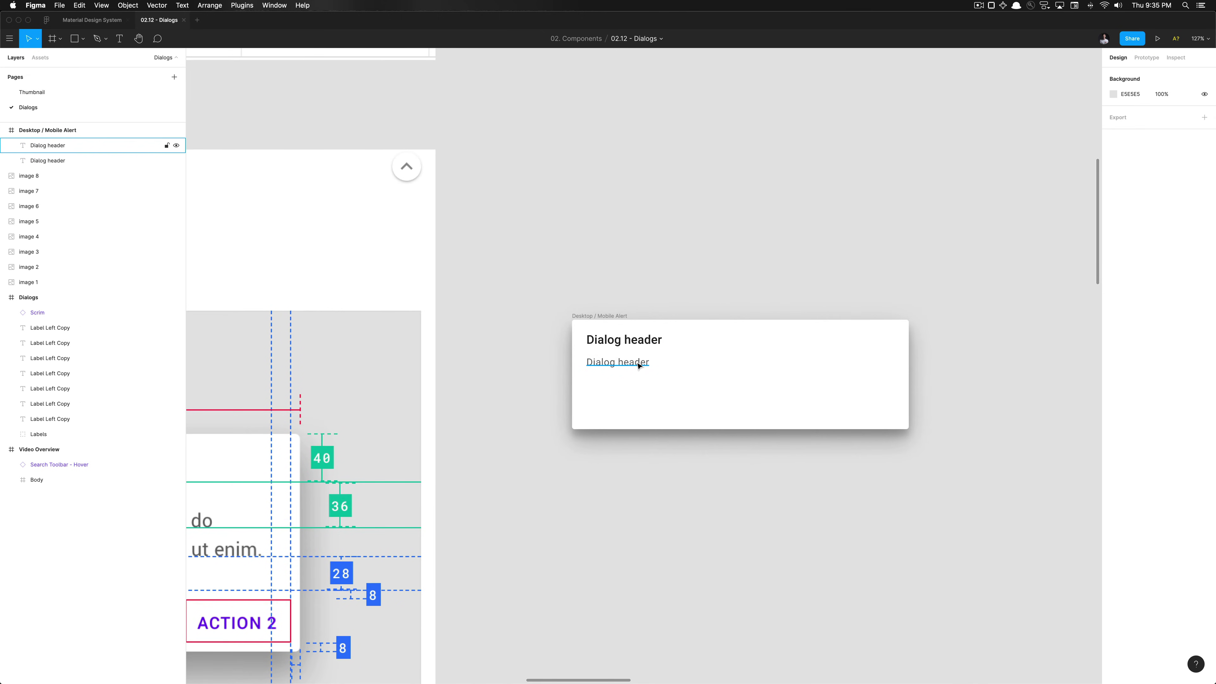
# Widen the body text box to 512 px and constrain it Left & Right
pyautogui.click(644, 363)
pyautogui.moveTo(652, 363); pyautogui.dragTo(896, 361)
pyautogui.press('alt')
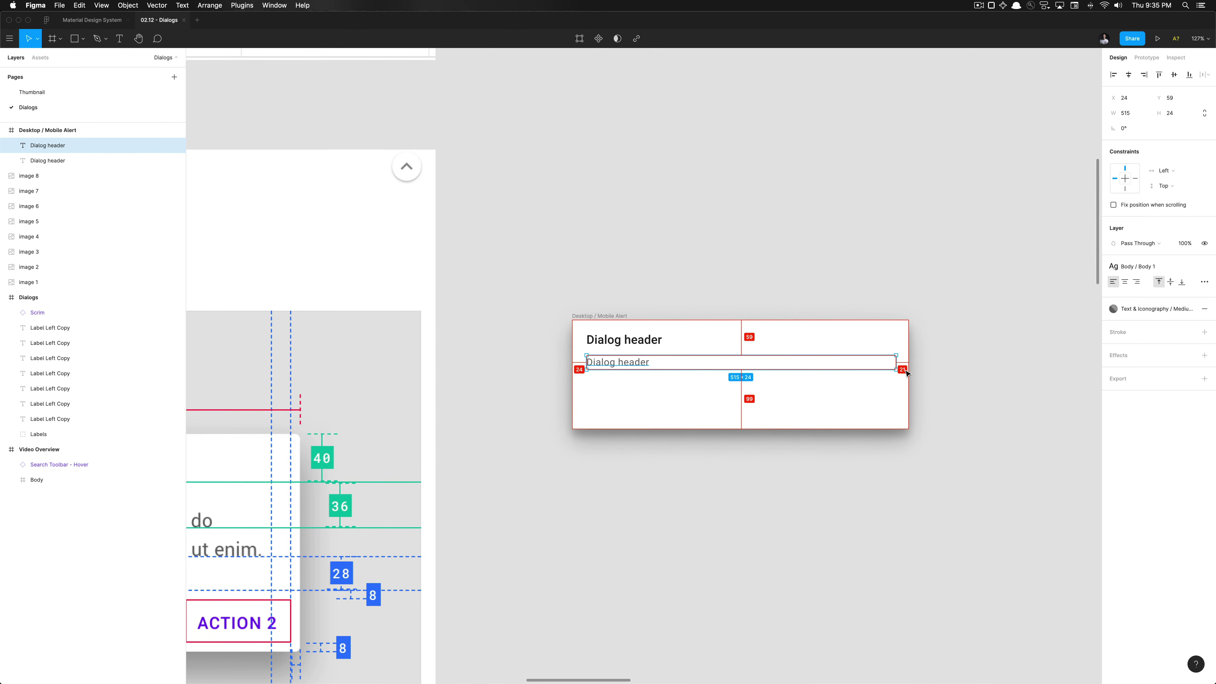
pyautogui.scroll(15, 908, 374)
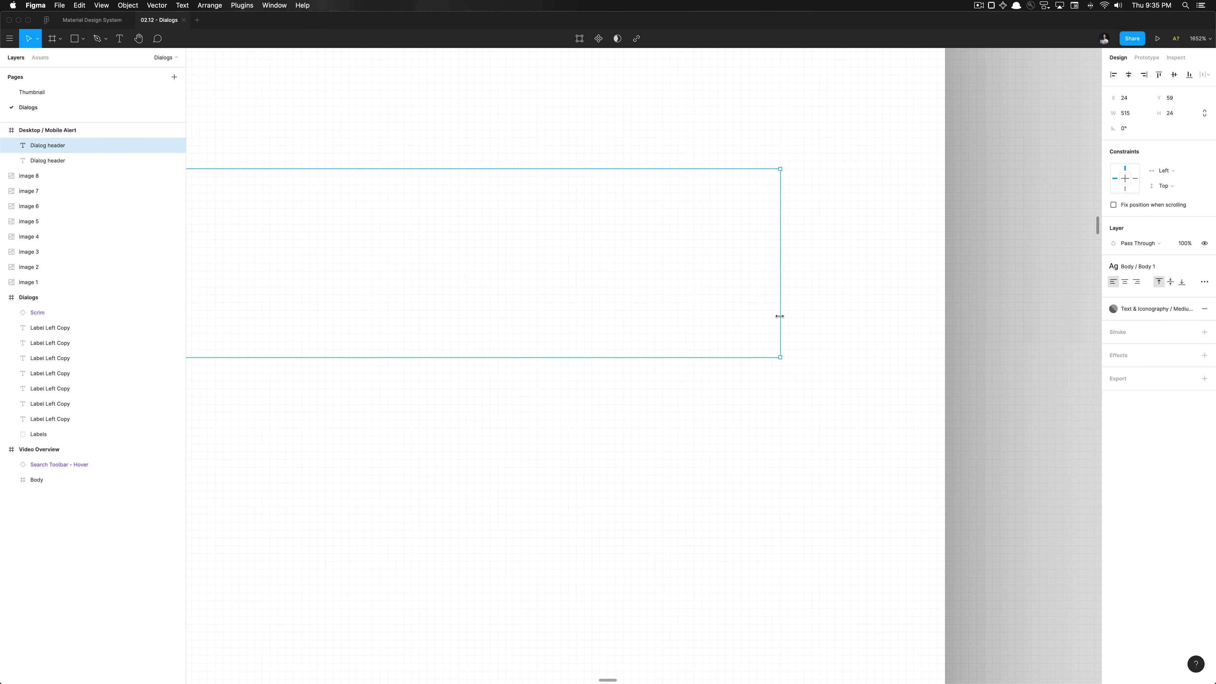
pyautogui.moveTo(772, 317); pyautogui.dragTo(755, 318)
pyautogui.scroll(-15, 825, 320)
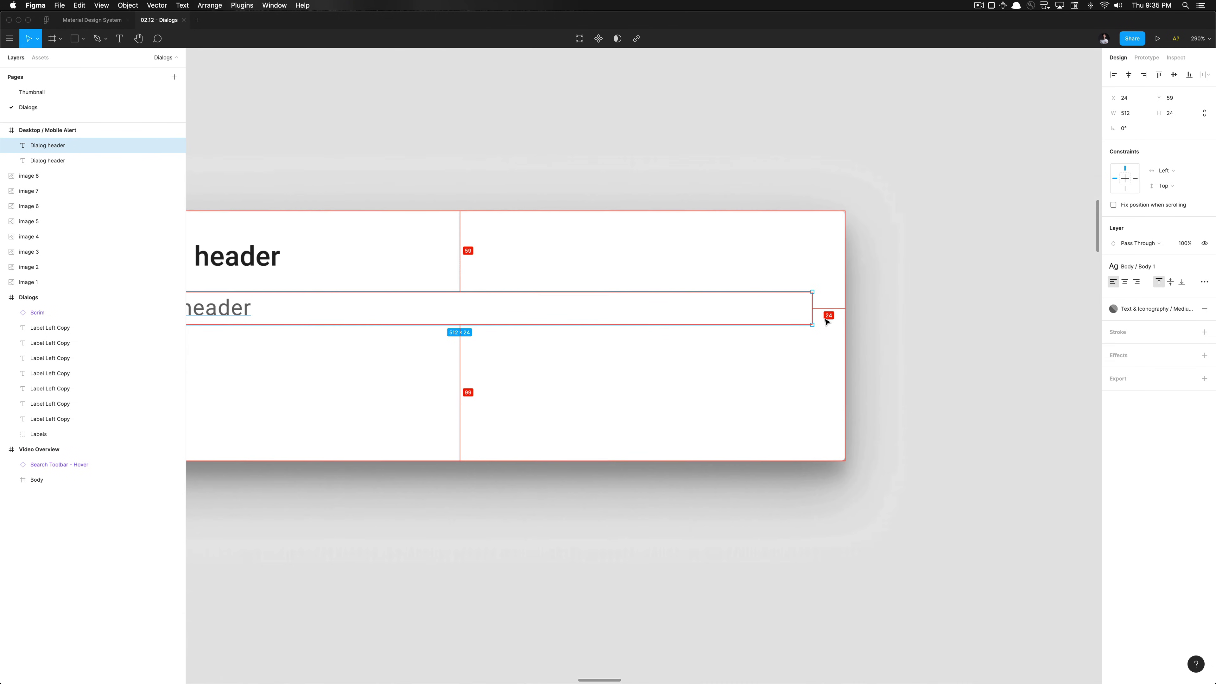
pyautogui.keyDown('shift'); pyautogui.click(1136, 180); pyautogui.keyUp('shift')
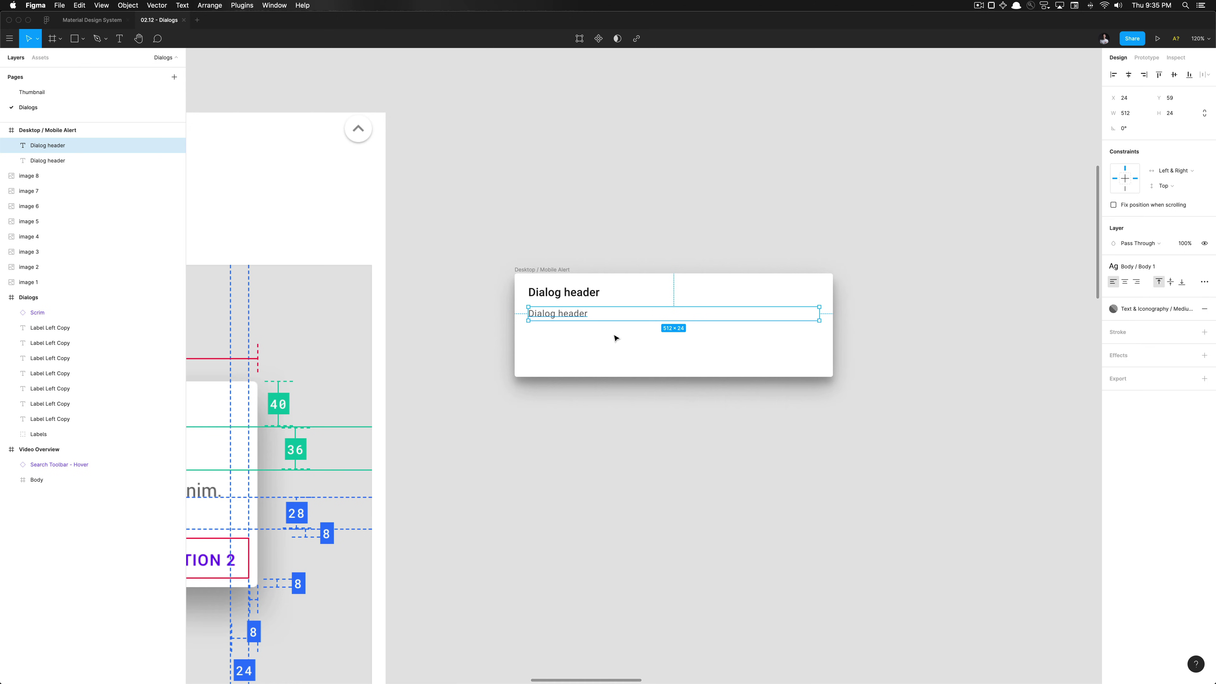
# Type the lorem ipsum body sentence ending 'a new line will appear.', wrapping the box to 512×48
pyautogui.doubleClick(583, 310)
pyautogui.write('lorem ipsum dolor sit ame')
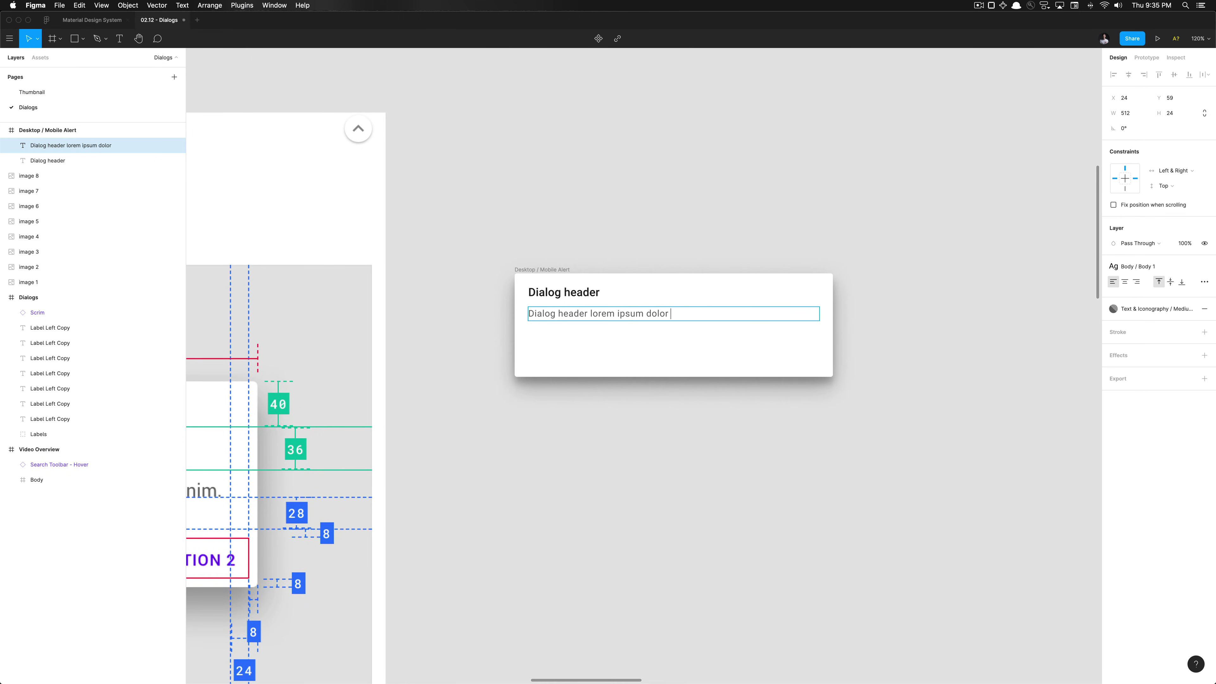
pyautogui.write('t and just')
pyautogui.press('BackSpace')
pyautogui.press('BackSpace')
pyautogui.press('BackSpace')
pyautogui.press('BackSpace')
pyautogui.write('just keep on typing')
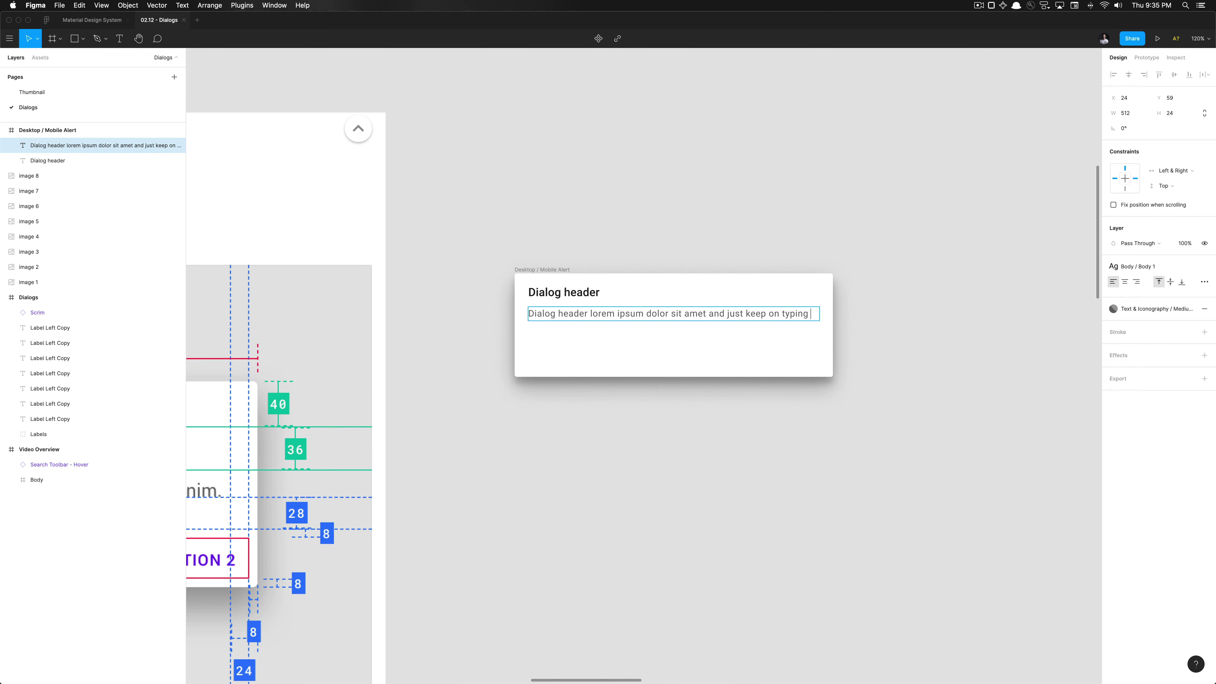
pyautogui.write(' and a new line wi')
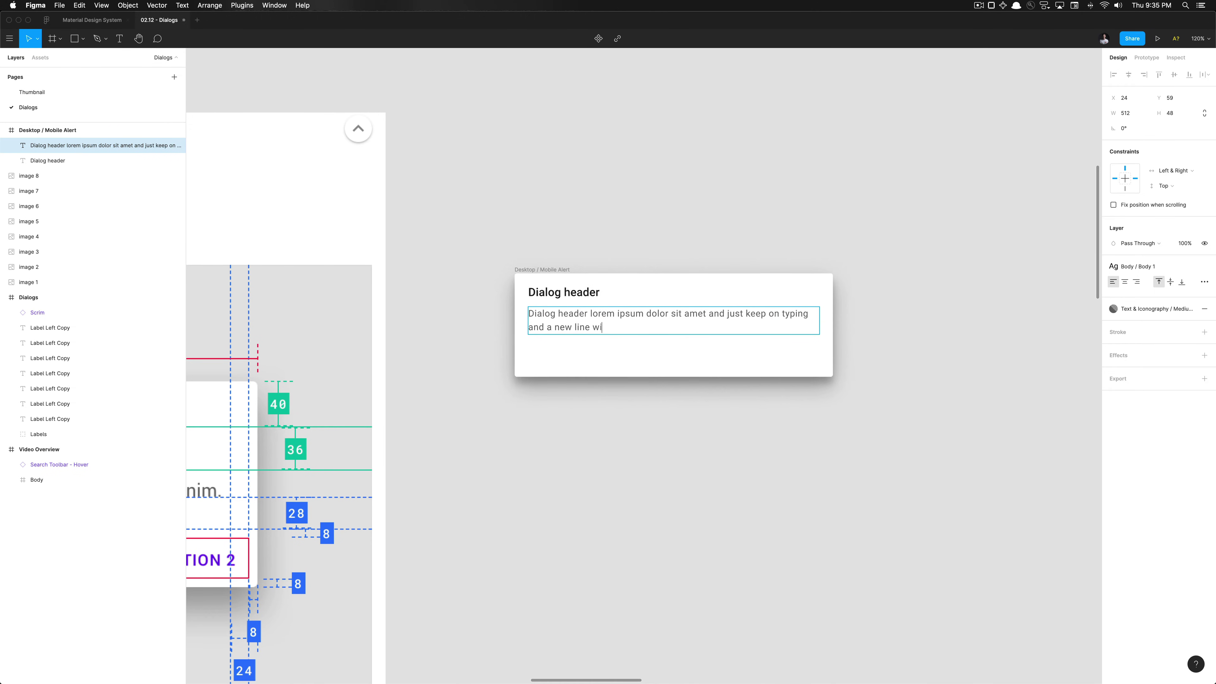
pyautogui.write('ll appear.')
pyautogui.press('Escape')
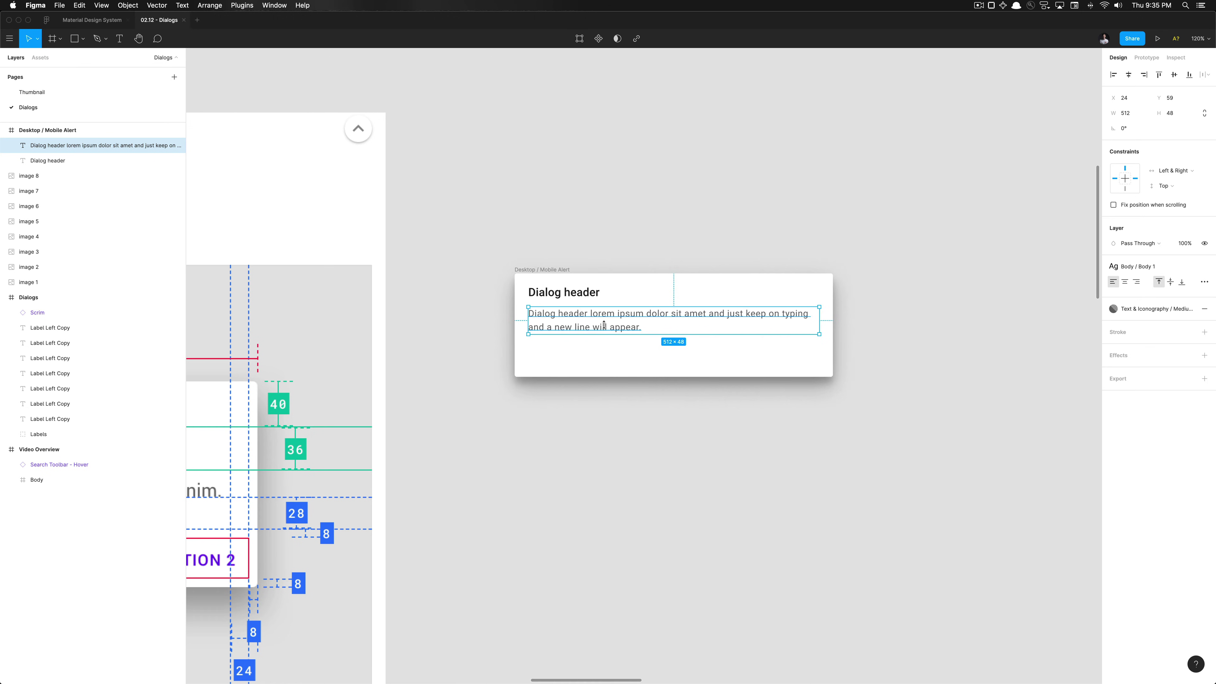
pyautogui.scroll(-6, 613, 319)
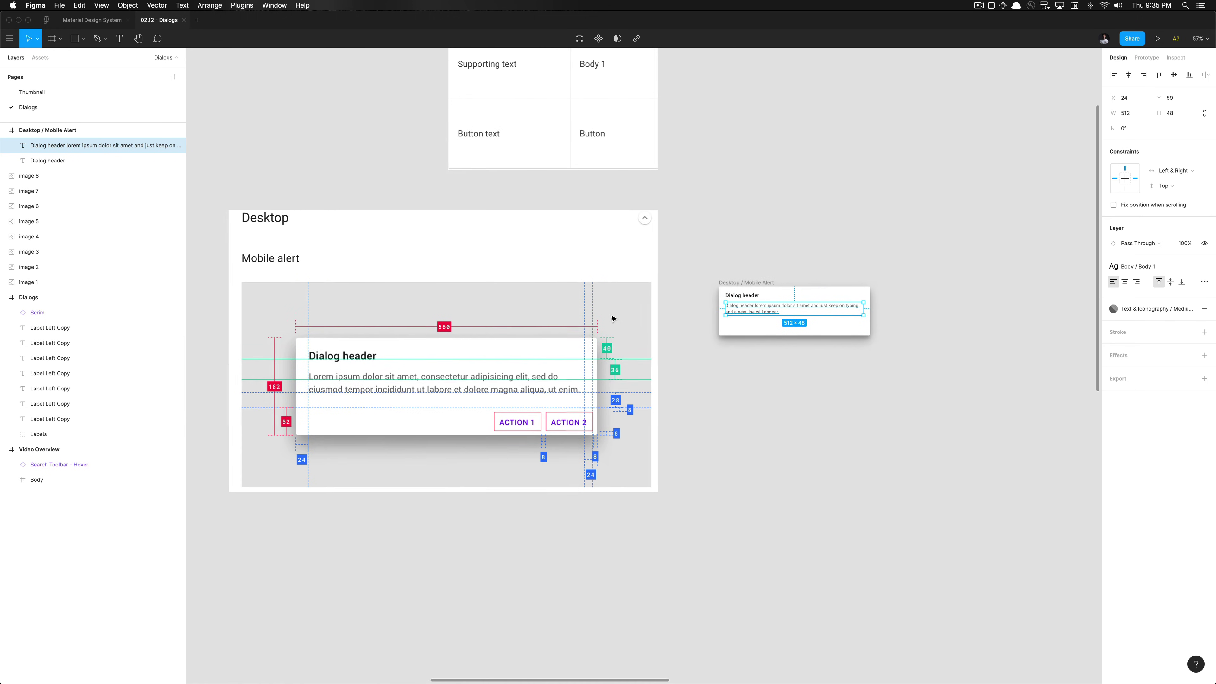
pyautogui.scroll(3, 617, 399)
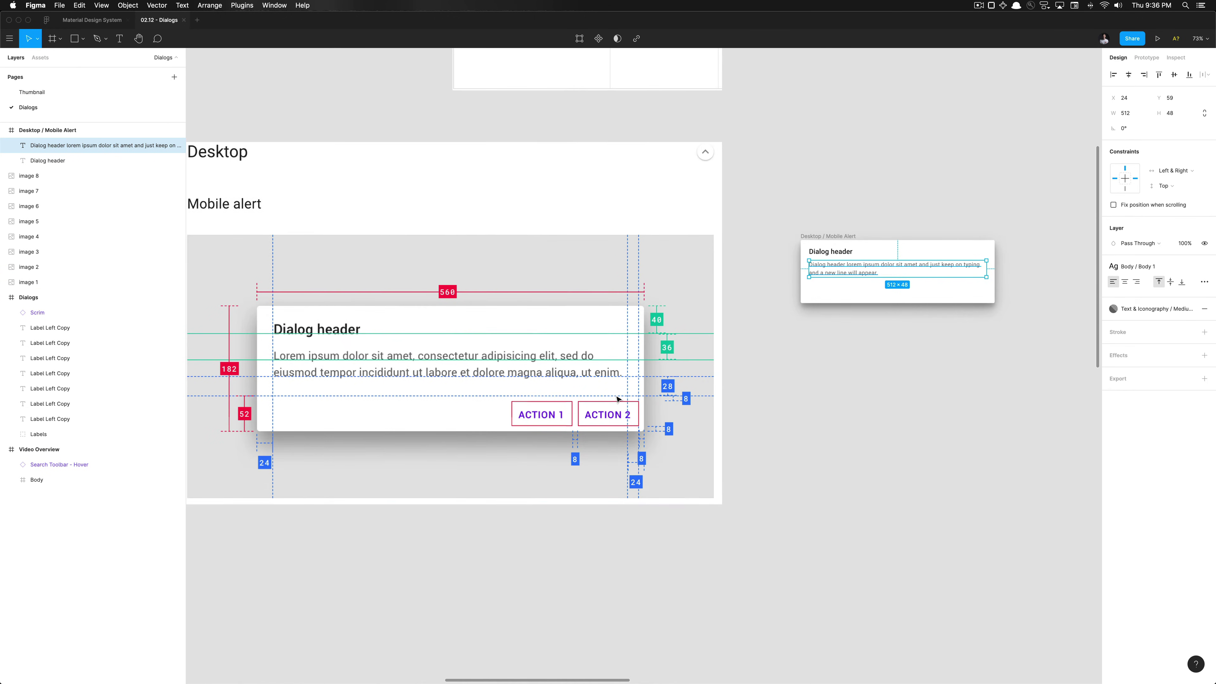
pyautogui.hscroll(-2, 617, 399)
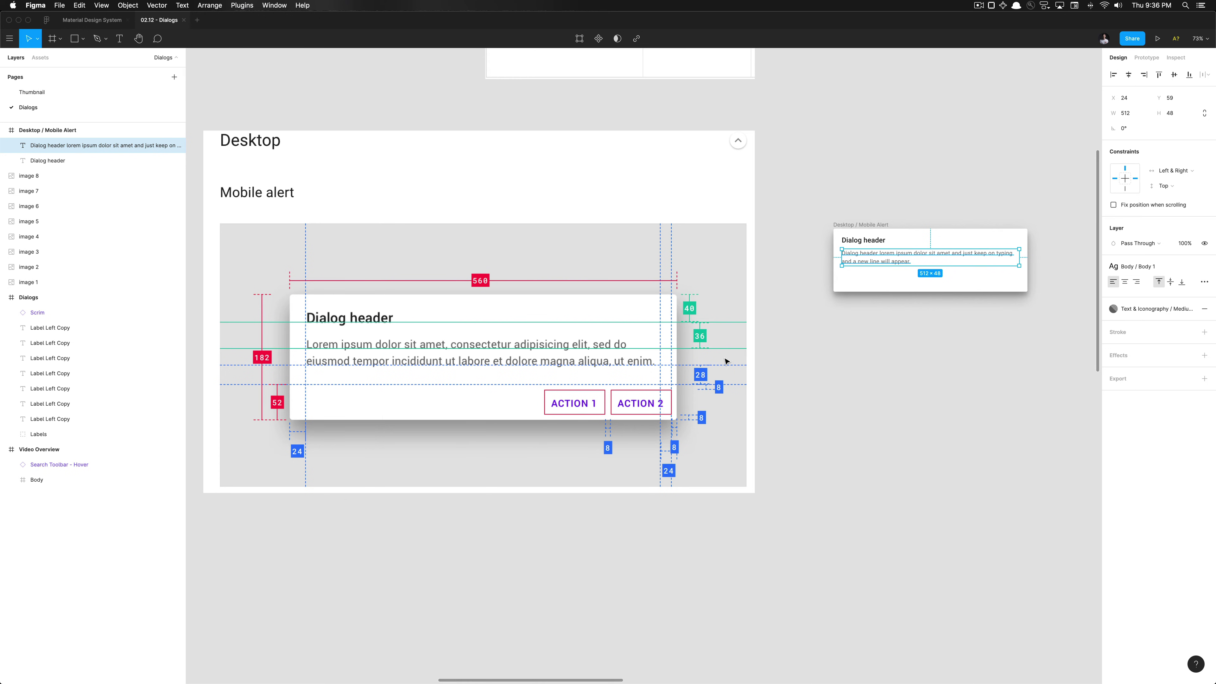
pyautogui.scroll(3, 668, 377)
pyautogui.scroll(-3, 669, 377)
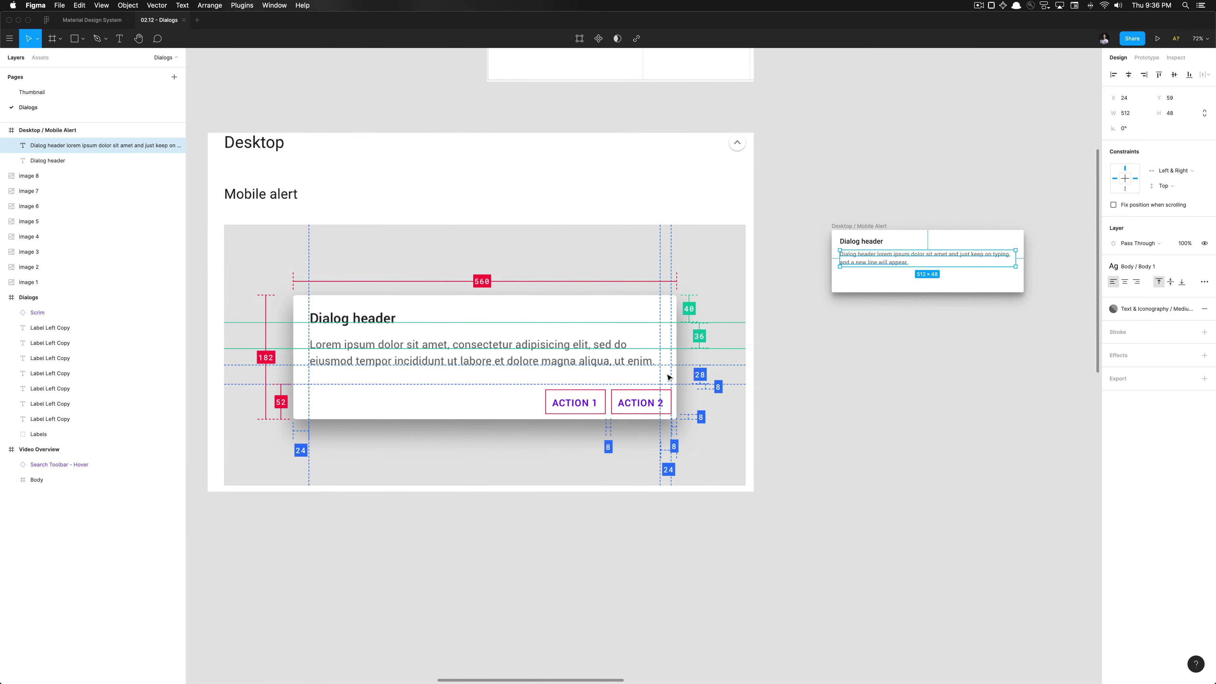
pyautogui.hscroll(-2, 668, 377)
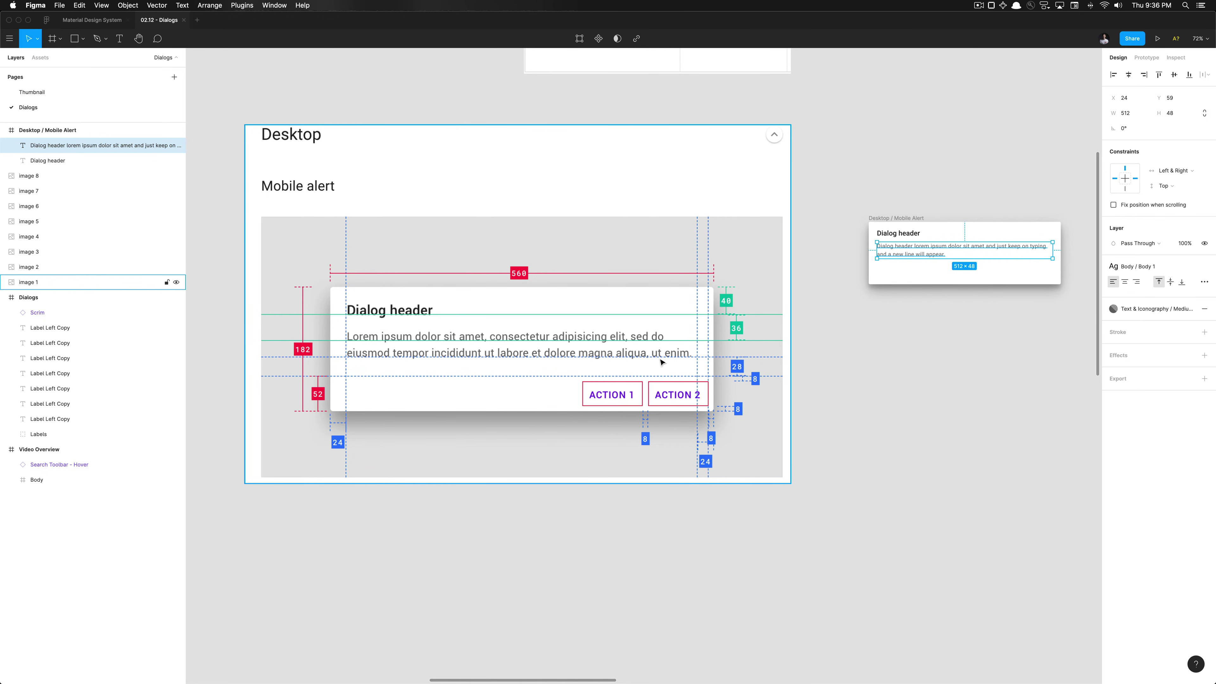
pyautogui.scroll(5, 659, 357)
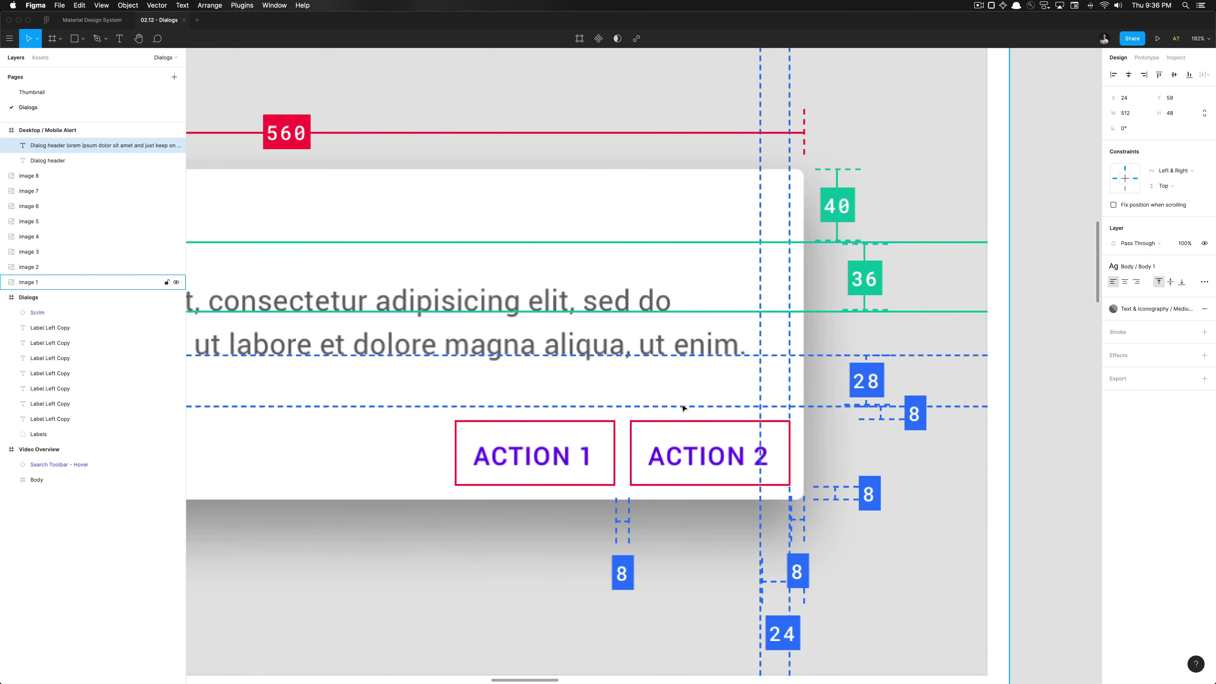
pyautogui.scroll(-6, 685, 410)
pyautogui.scroll(4, 684, 408)
# Draw a small frame inside the alert and name it Footer
pyautogui.click(567, 342)
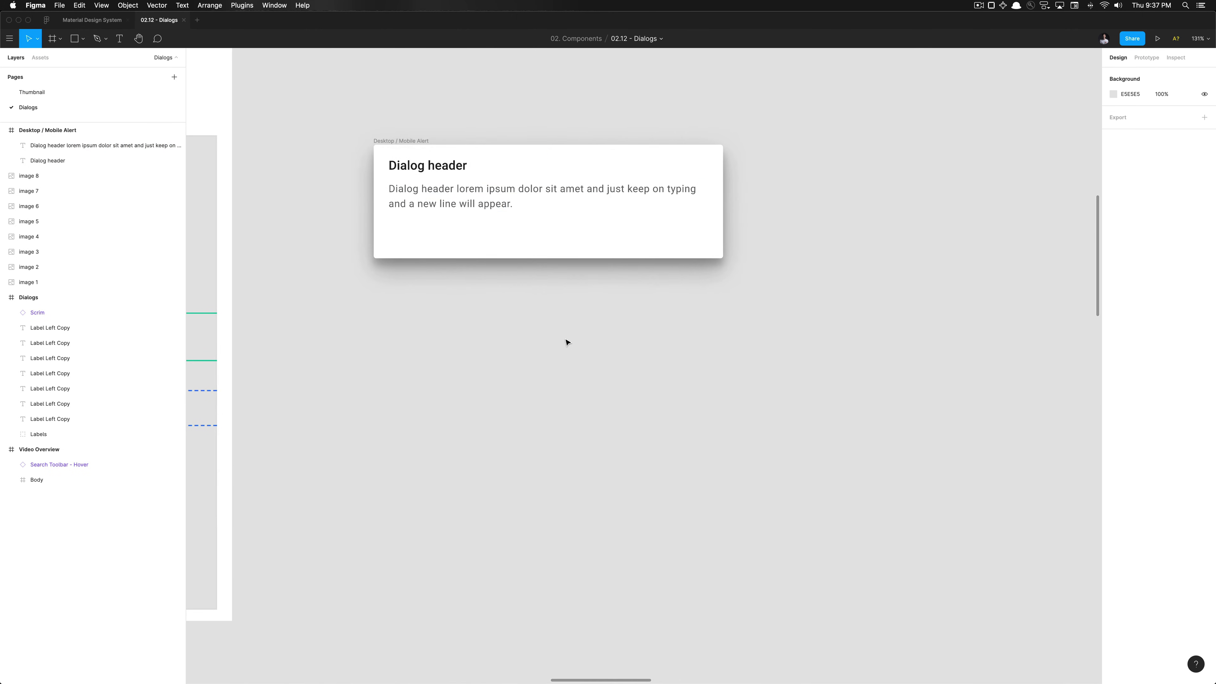
pyautogui.scroll(1, 565, 340)
pyautogui.click(523, 252)
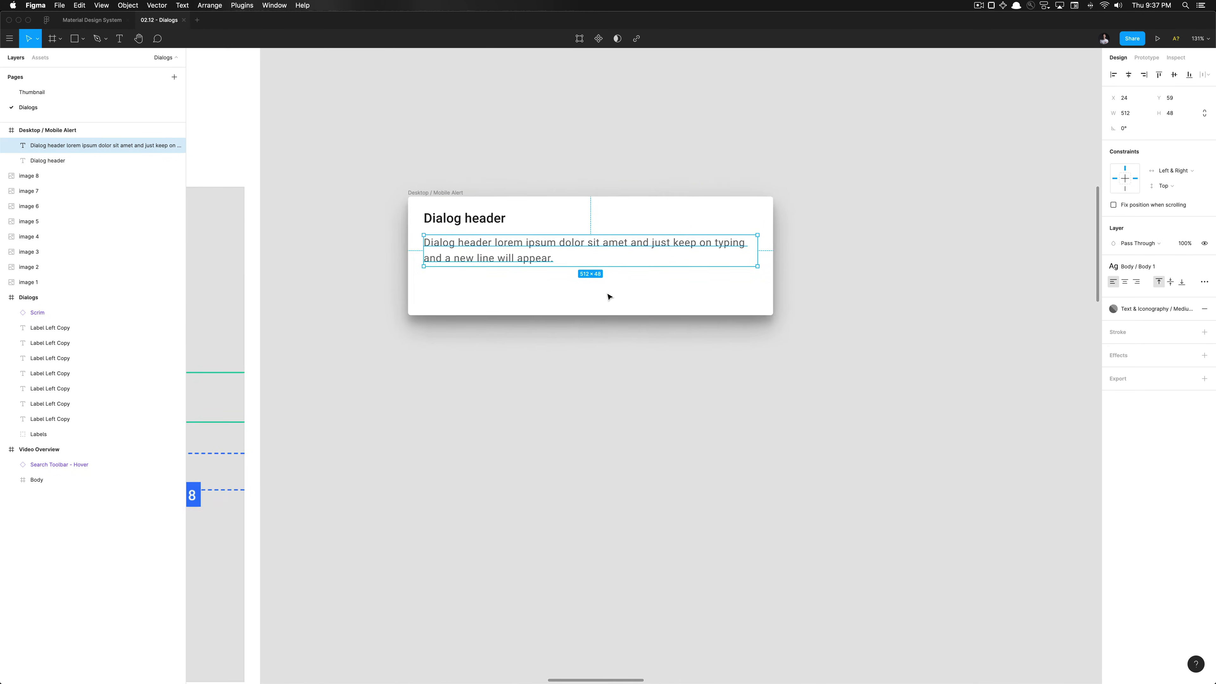
pyautogui.scroll(3, 608, 296)
pyautogui.scroll(-5, 608, 297)
pyautogui.scroll(3, 608, 296)
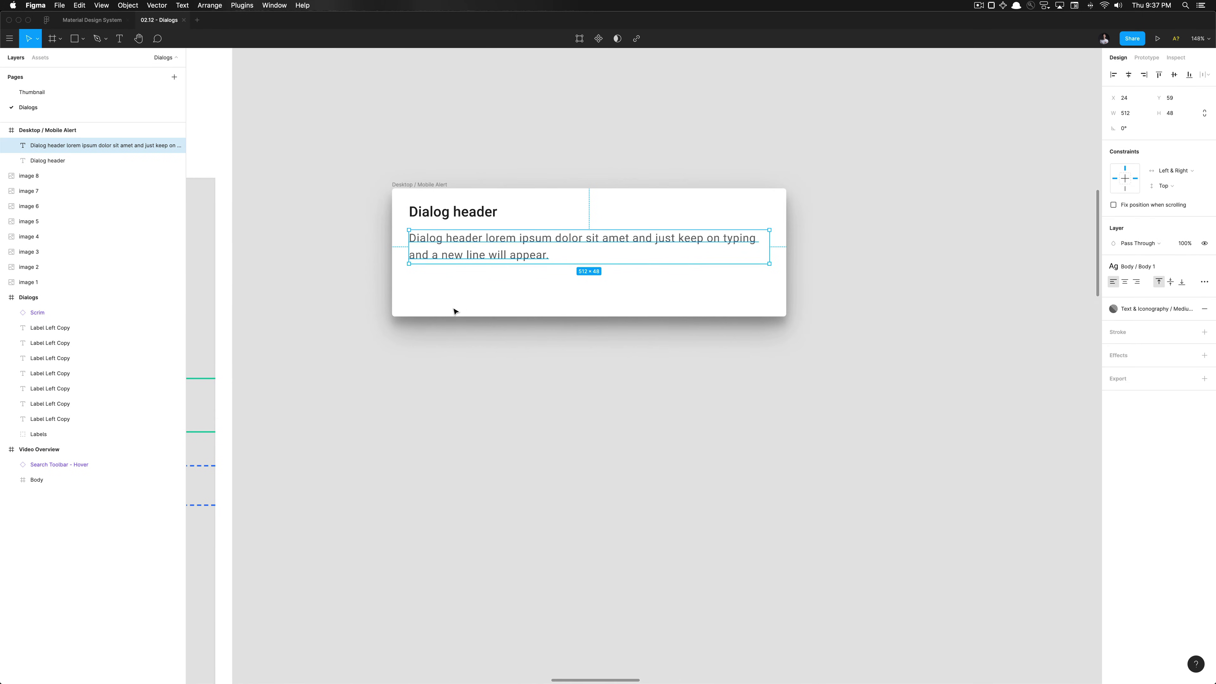
pyautogui.press('f')
pyautogui.moveTo(421, 285); pyautogui.dragTo(489, 299)
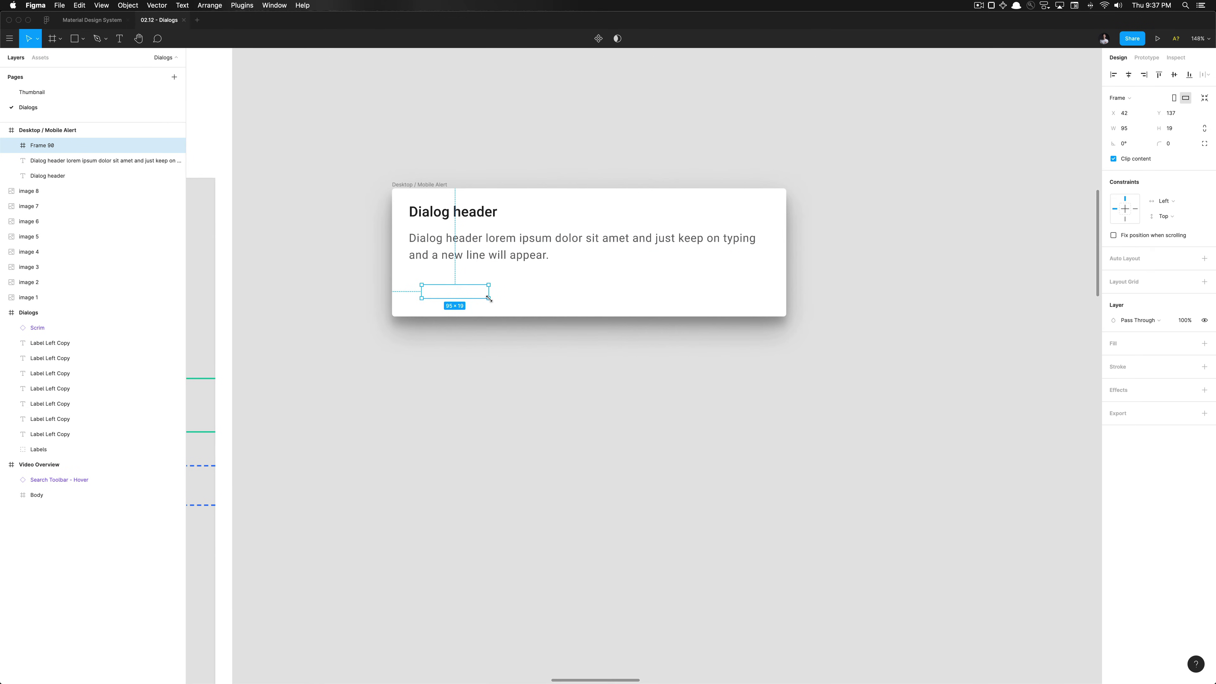
pyautogui.press('super+r')
pyautogui.write('Dial')
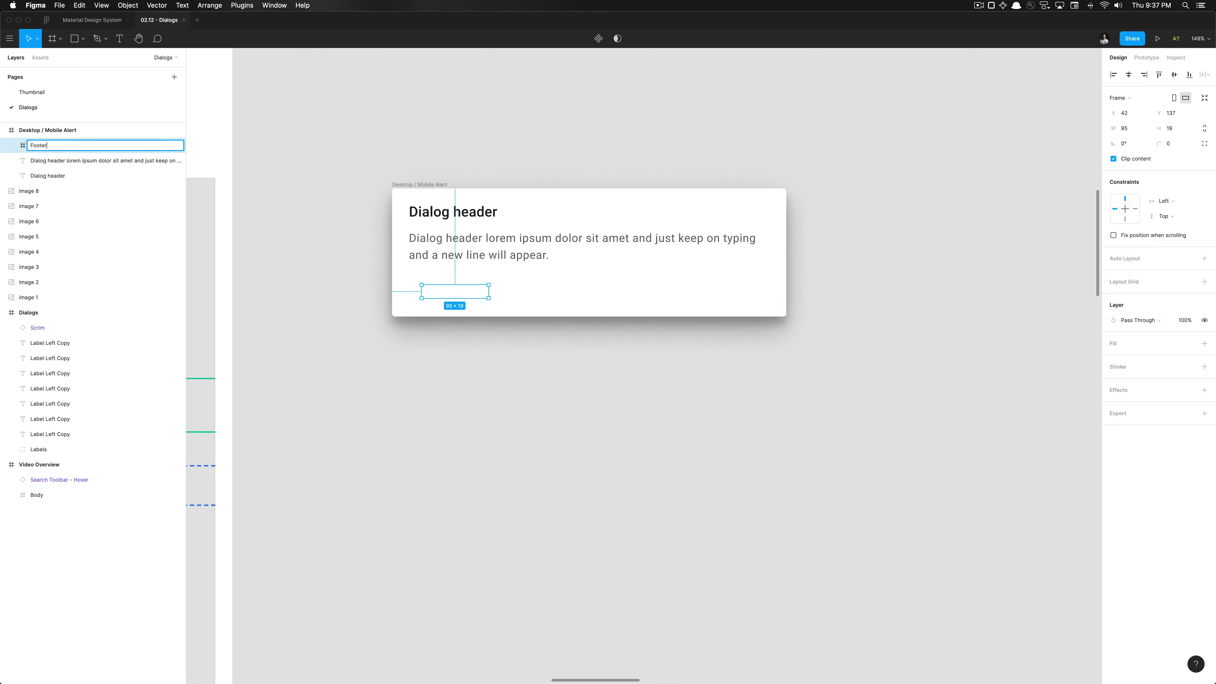
pyautogui.write('er')
pyautogui.press('Return')
# Make the Footer 52 px tall, align it bottom-left and stretch it to 560 px wide
pyautogui.click(1175, 130)
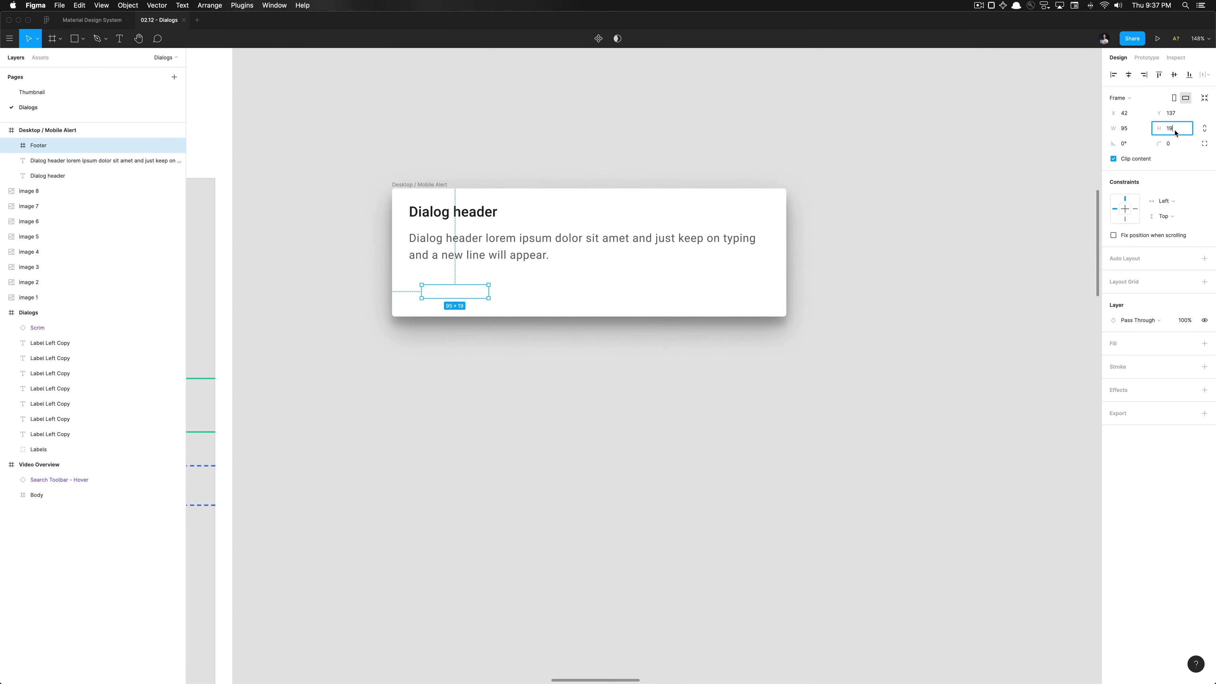
pyautogui.write('52')
pyautogui.press('Return')
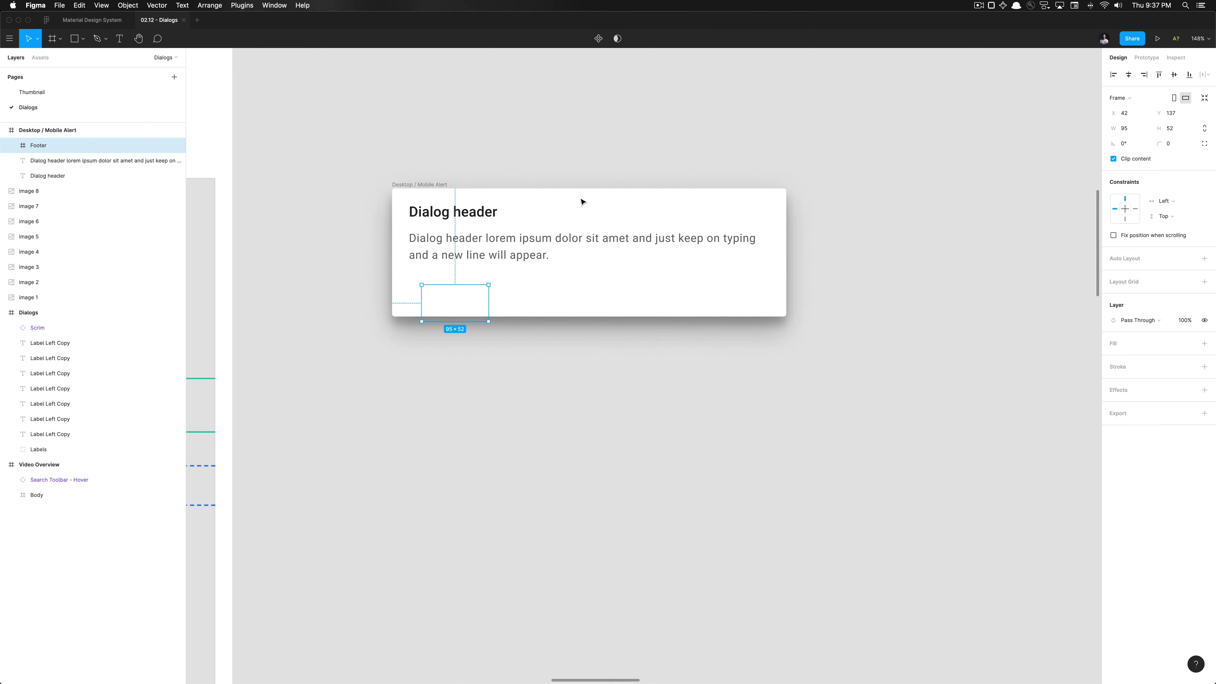
pyautogui.hotkey('alt', 'a')
pyautogui.hotkey('alt', 's')
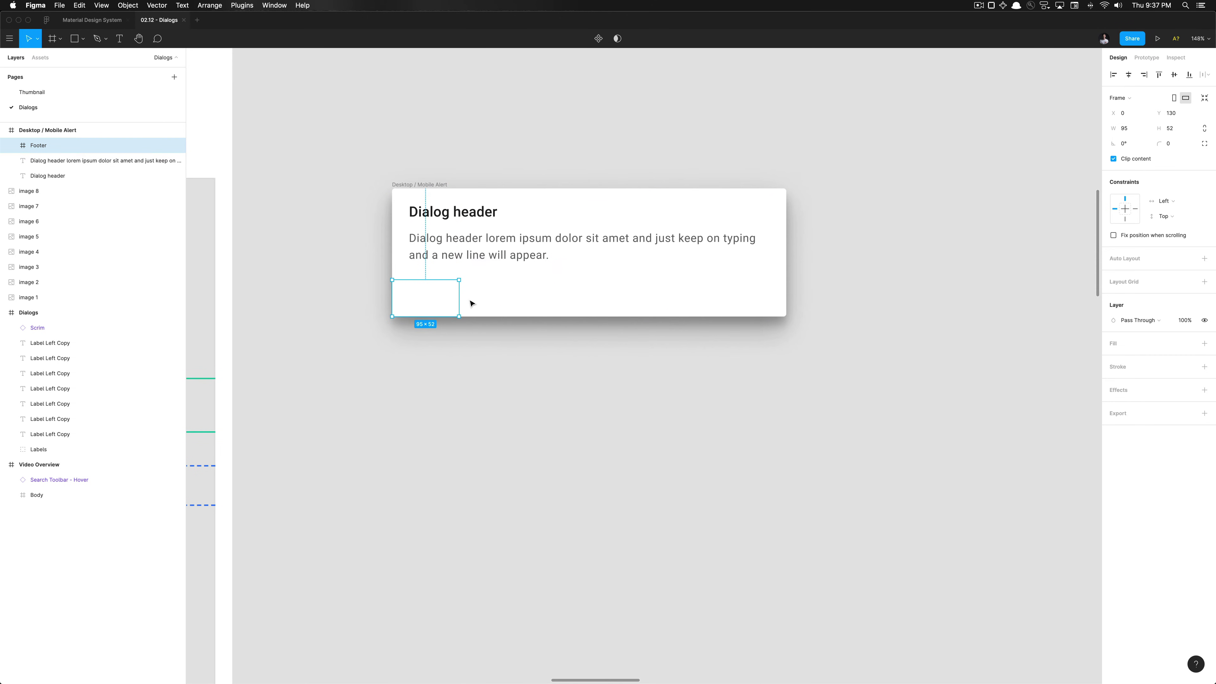
pyautogui.moveTo(458, 297); pyautogui.dragTo(786, 300)
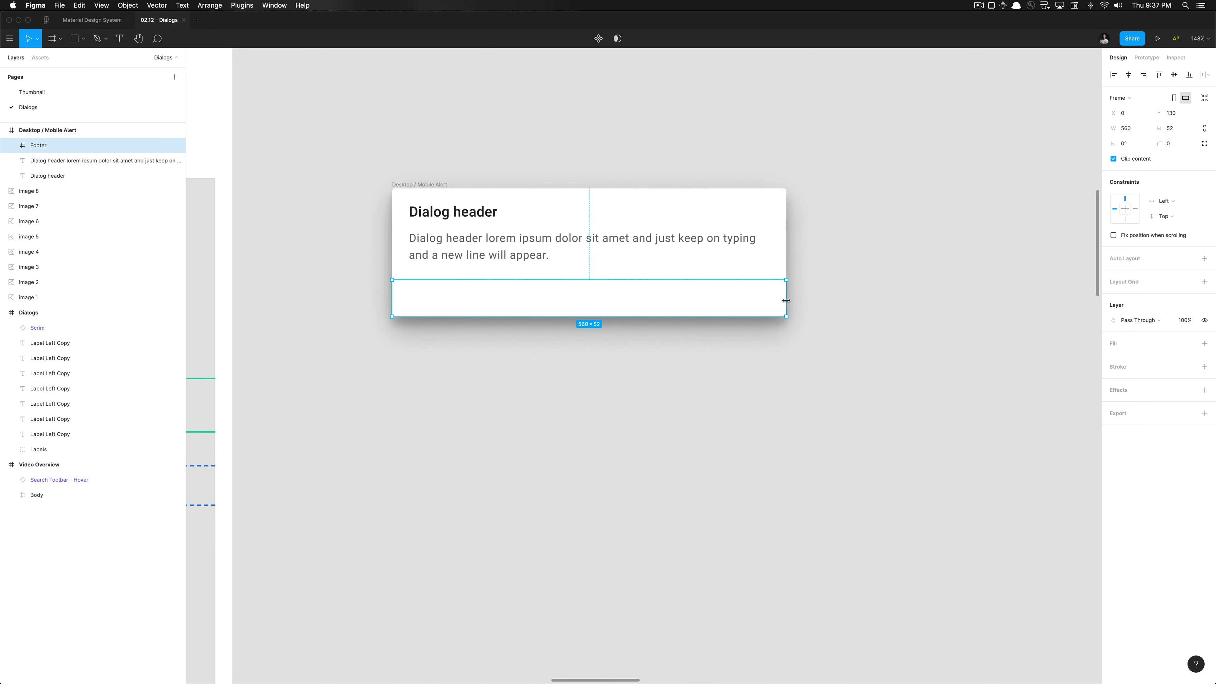
# Set the Footer's constraints to Left & Right and Bottom
pyautogui.keyDown('shift'); pyautogui.click(1136, 209); pyautogui.keyUp('shift')
pyautogui.click(1125, 219)
pyautogui.scroll(-5, 714, 390)
pyautogui.scroll(3, 713, 390)
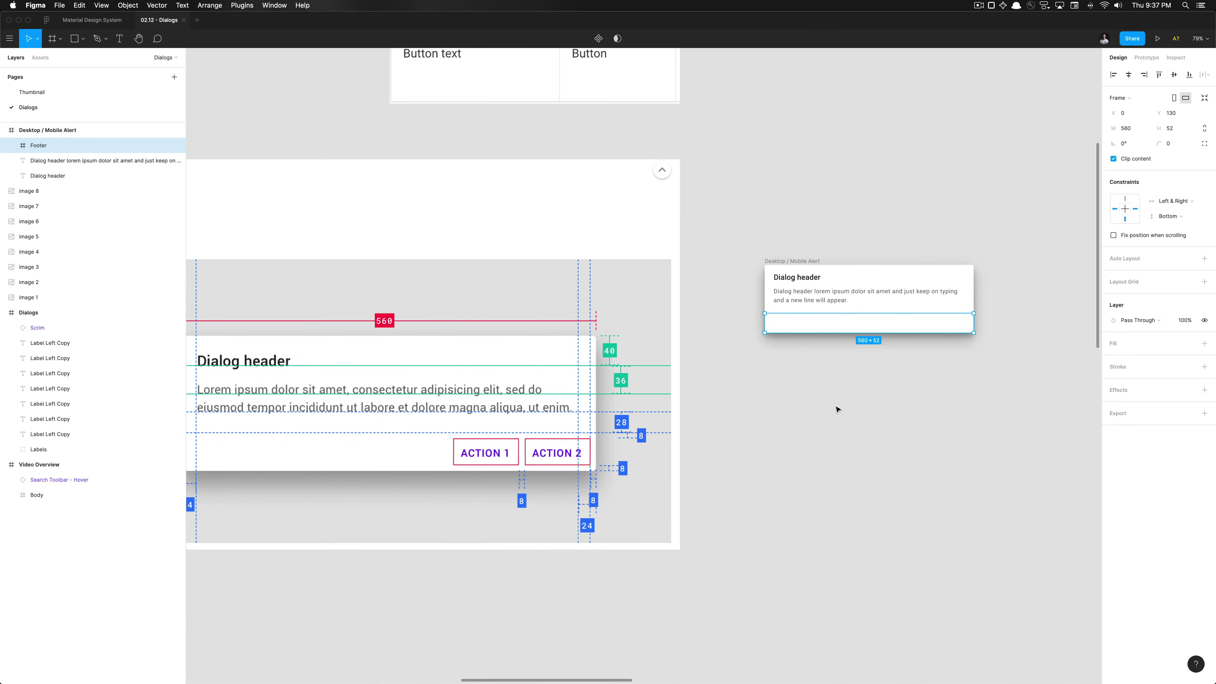
pyautogui.scroll(-3, 837, 409)
pyautogui.scroll(2, 837, 409)
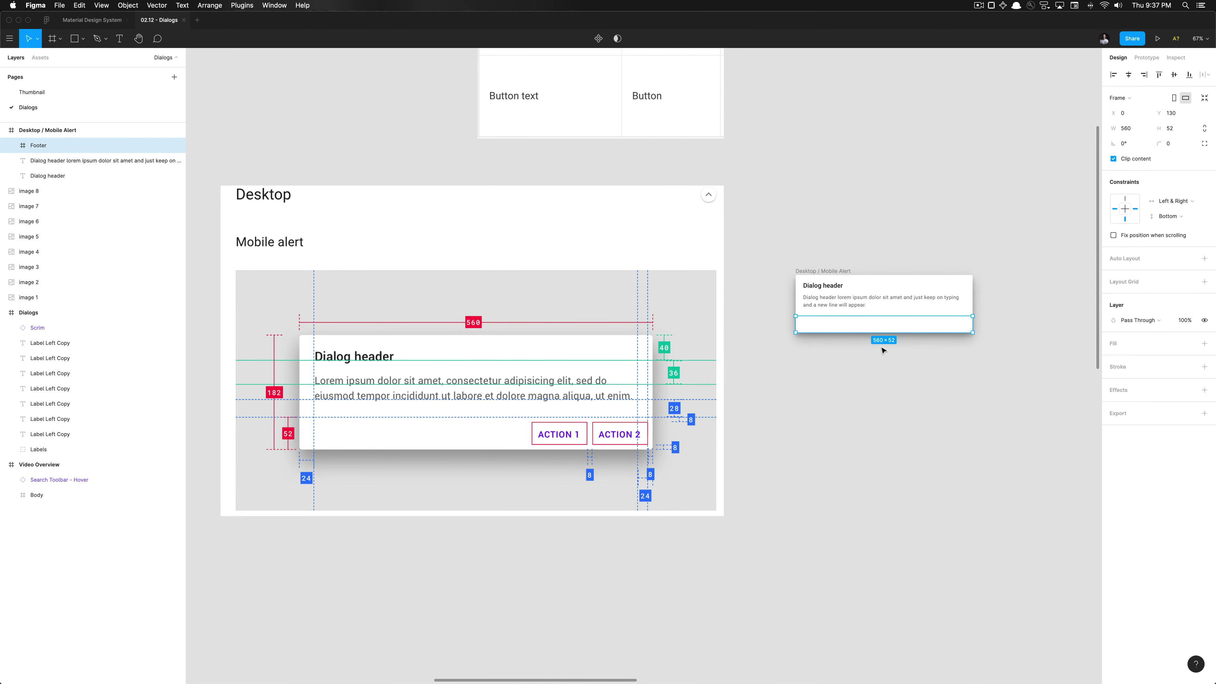
pyautogui.hscroll(2, 883, 350)
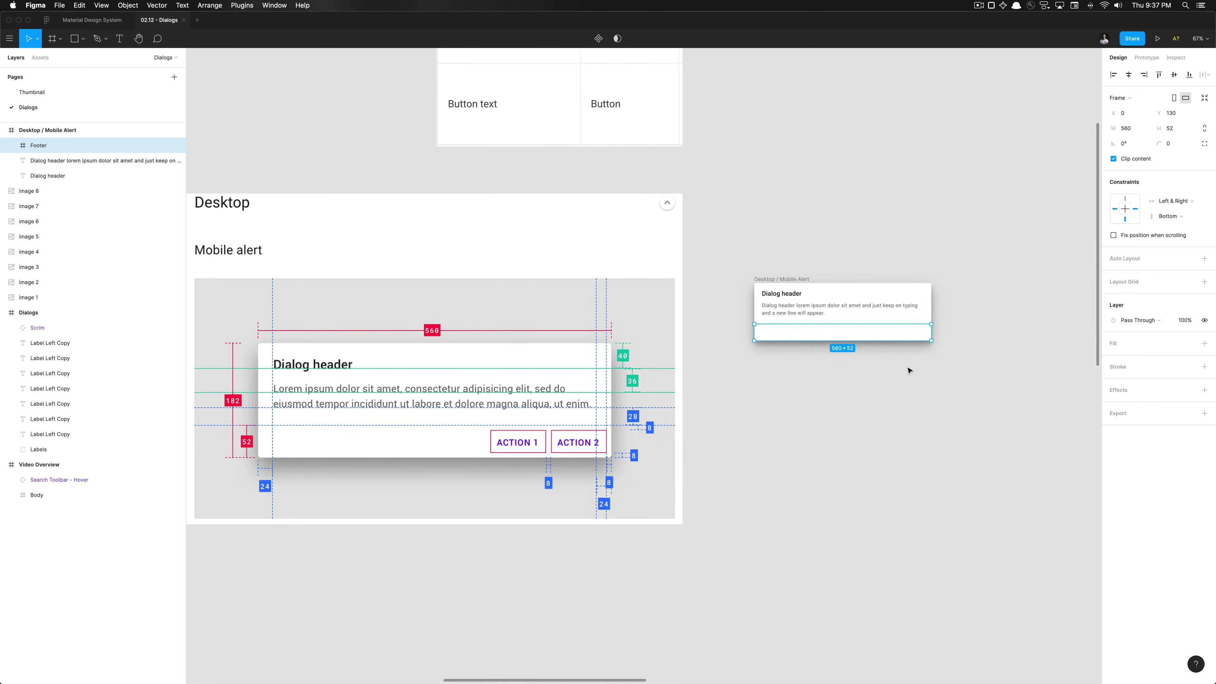
pyautogui.hscroll(3, 908, 370)
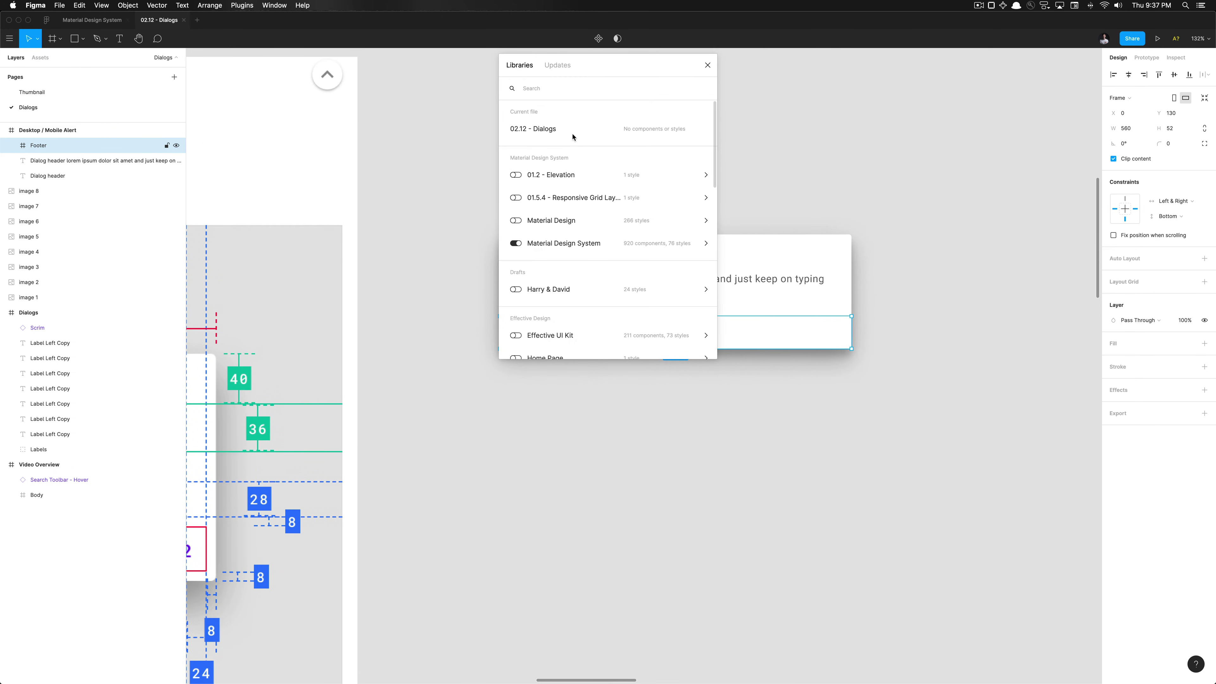
# Place a Text Button instance on the canvas and label it 'Action 1'
pyautogui.write('text button')
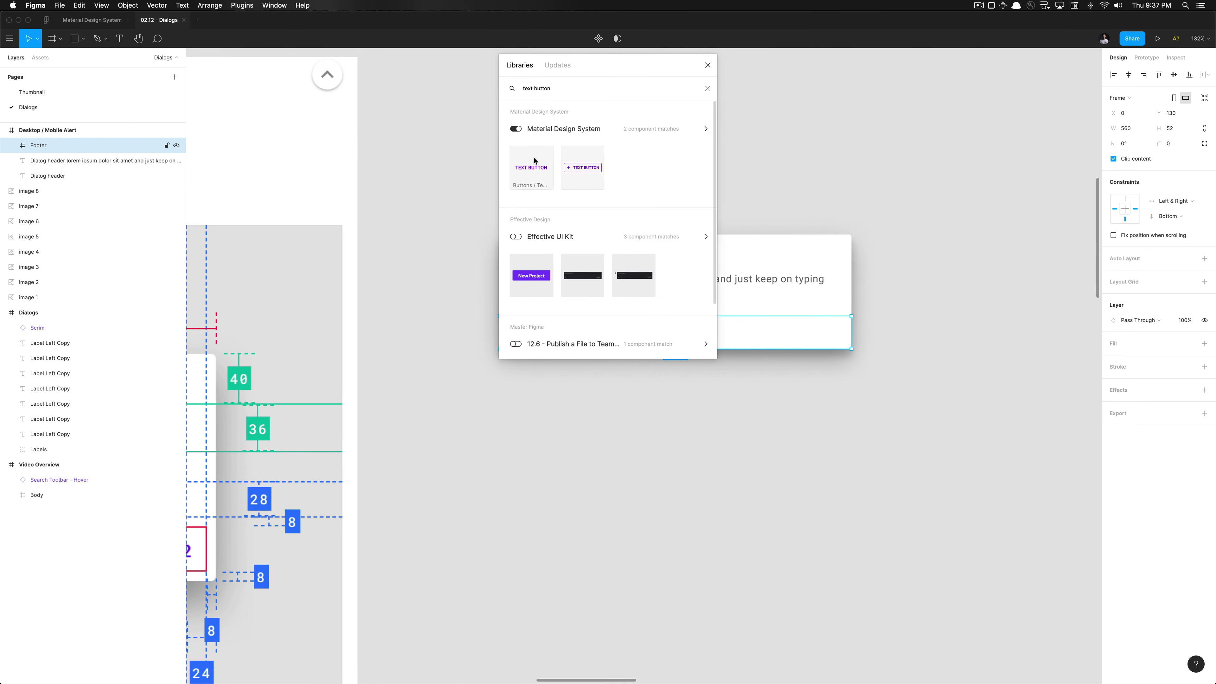
pyautogui.moveTo(532, 167); pyautogui.dragTo(808, 424)
pyautogui.doubleClick(813, 447)
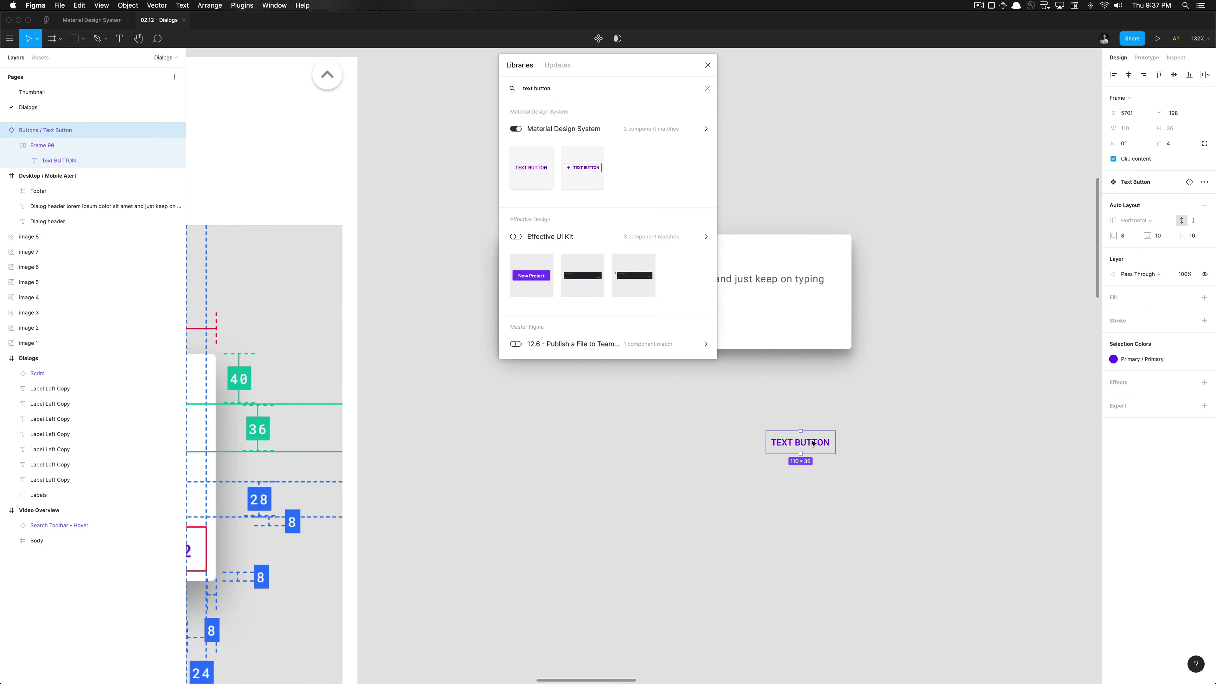
pyautogui.doubleClick(813, 447)
pyautogui.write('Action 1')
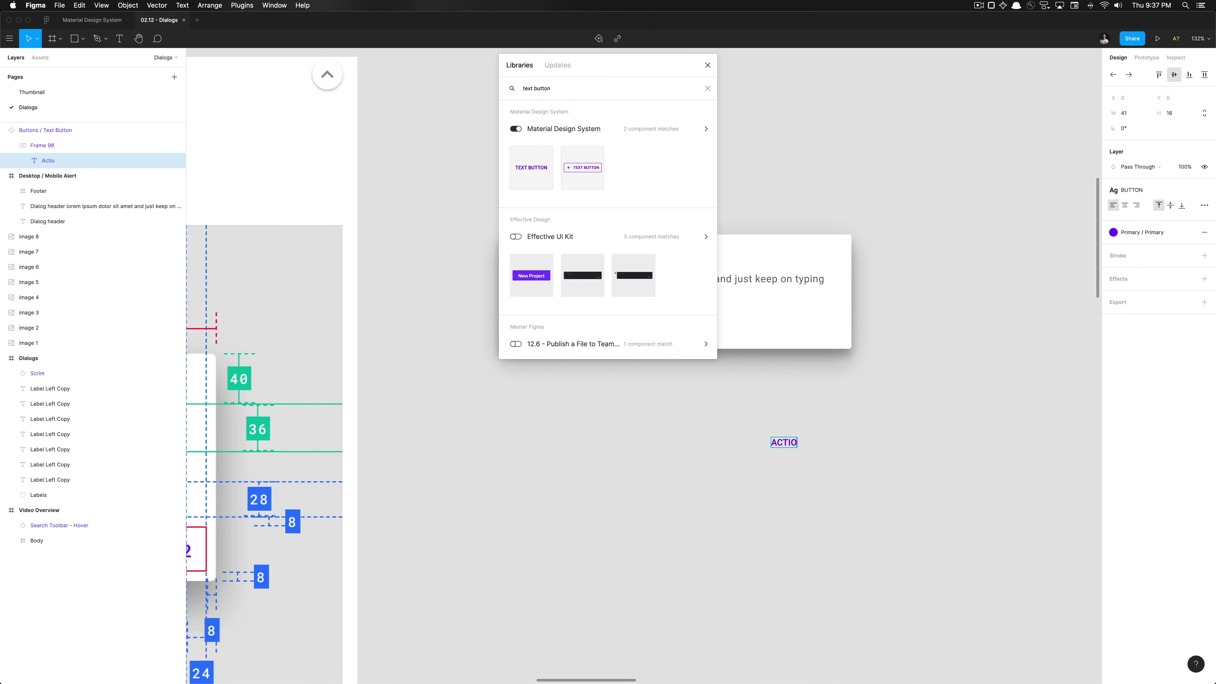
pyautogui.press('Escape')
pyautogui.press('Escape')
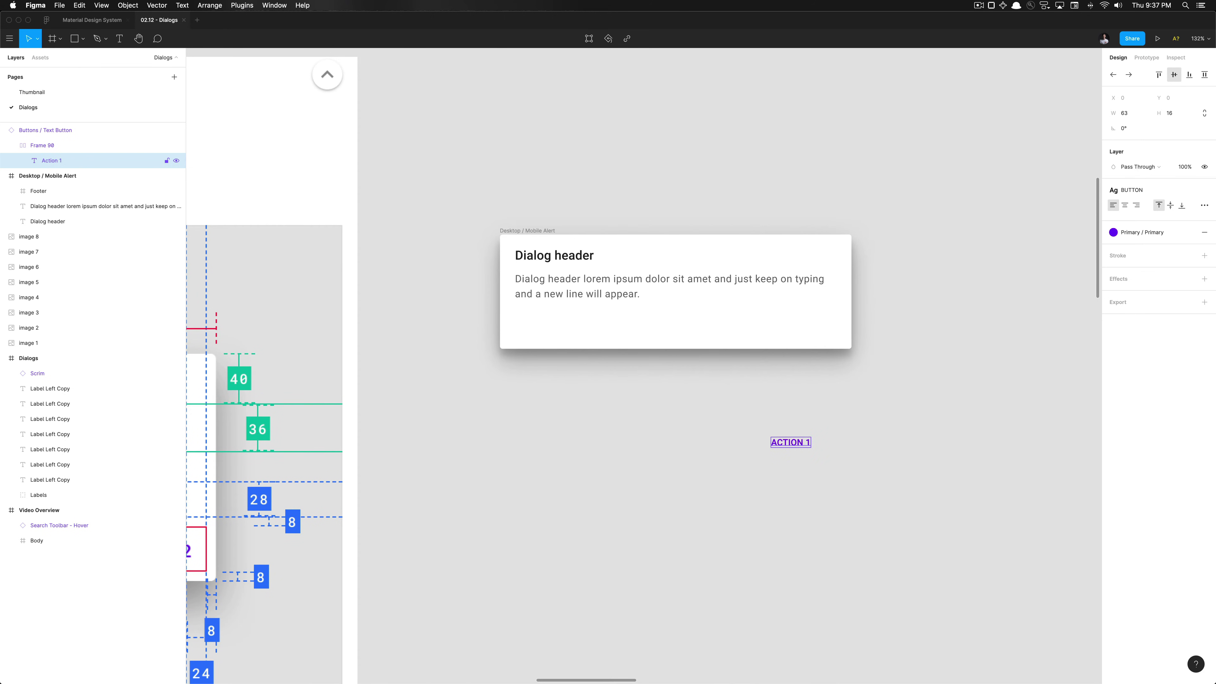
pyautogui.press('Escape')
pyautogui.press('Escape')
# Duplicate the button beside the original and relabel the copy ACTION 2
pyautogui.press('super+d')
pyautogui.hotkey('shift', 'Right')
pyautogui.hotkey('shift', 'Right')
pyautogui.hotkey('shift', 'Right')
pyautogui.hotkey('shift', 'Right')
pyautogui.hotkey('shift', 'Right')
pyautogui.hotkey('shift', 'Right')
pyautogui.hotkey('shift', 'Right')
pyautogui.hotkey('shift', 'Right')
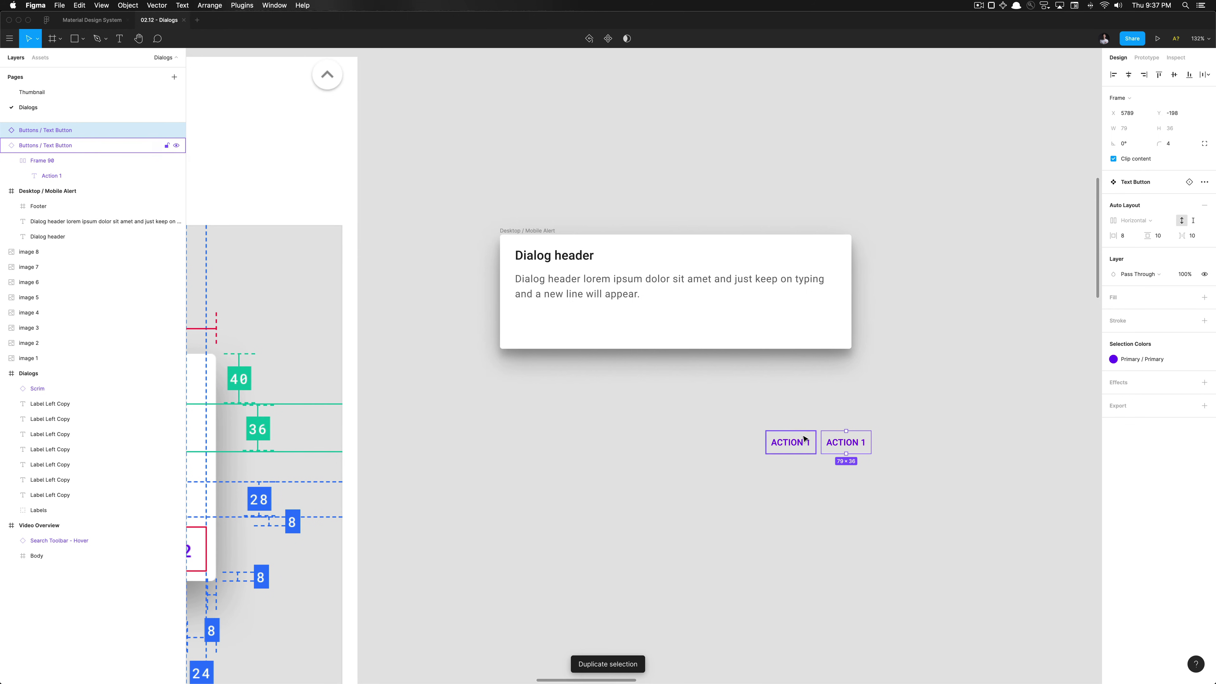
pyautogui.press('Left')
pyautogui.press('Return')
pyautogui.press('Return')
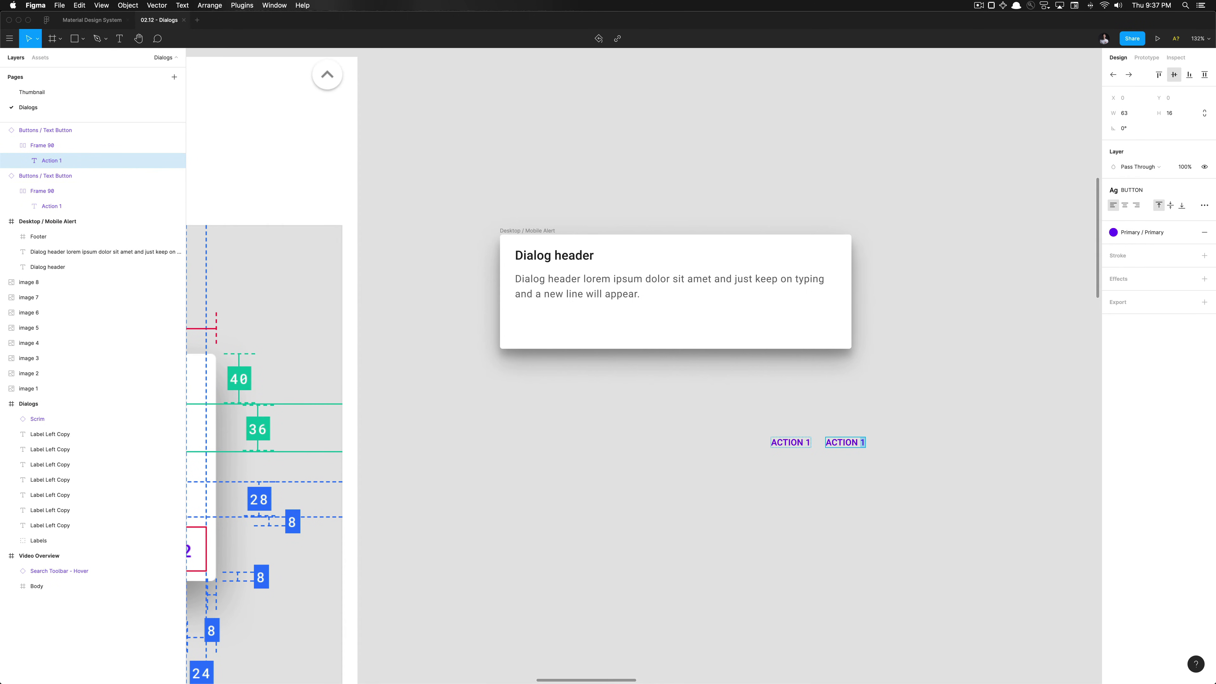
pyautogui.write('2')
pyautogui.click(727, 456)
# Move the ACTION 1 and ACTION 2 Text Buttons into the dialog's Footer at its right end
pyautogui.scroll(-5, 727, 456)
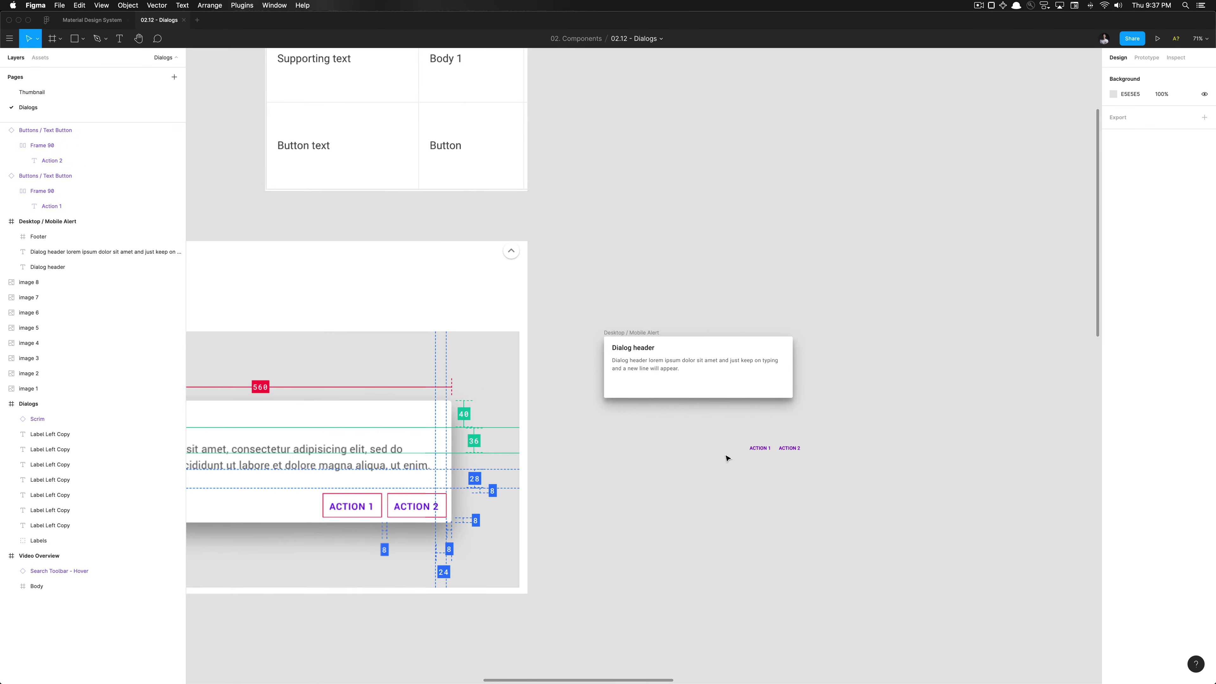
pyautogui.scroll(3, 727, 459)
pyautogui.click(671, 457)
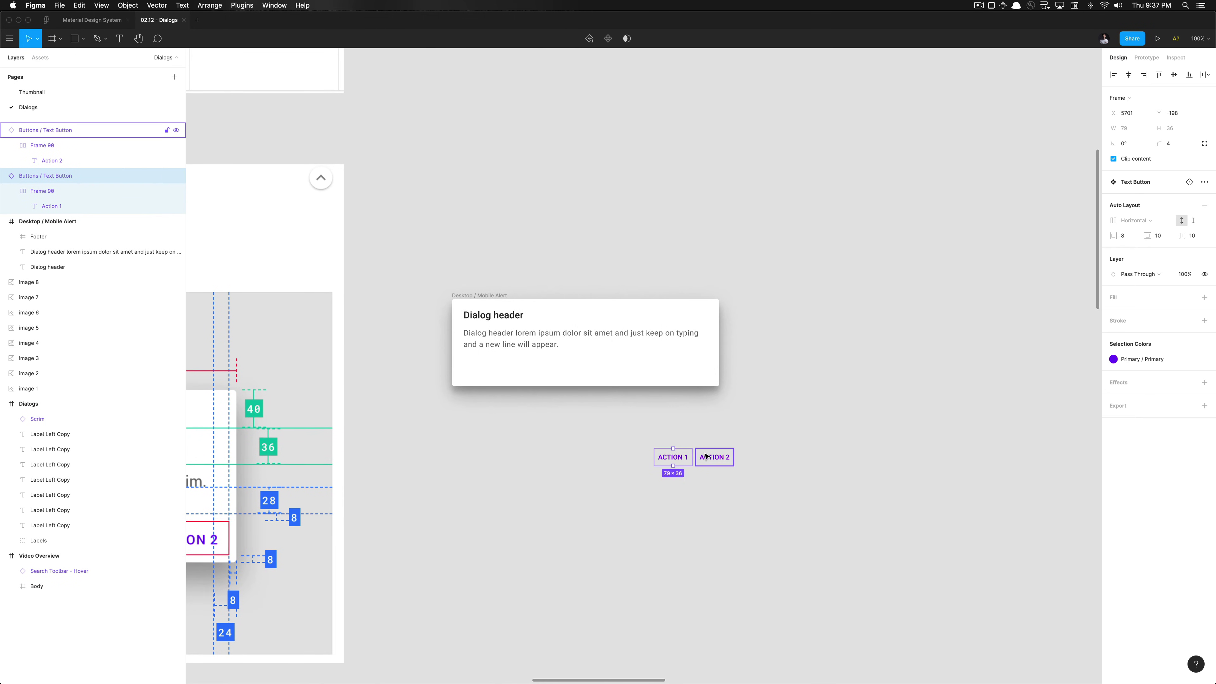
pyautogui.keyDown('shift'); pyautogui.click(703, 459); pyautogui.keyUp('shift')
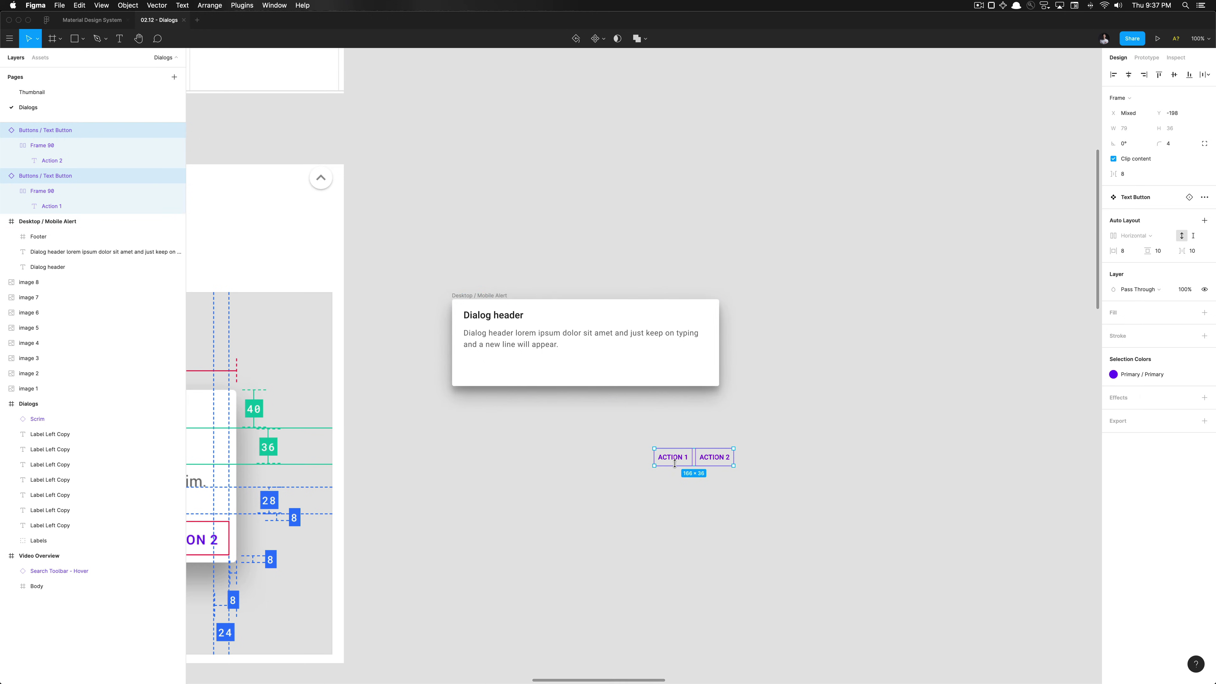
pyautogui.moveTo(677, 458); pyautogui.dragTo(631, 378)
# Check the buttons' placement in the footer, then select the dialog's body text
pyautogui.scroll(8, 632, 379)
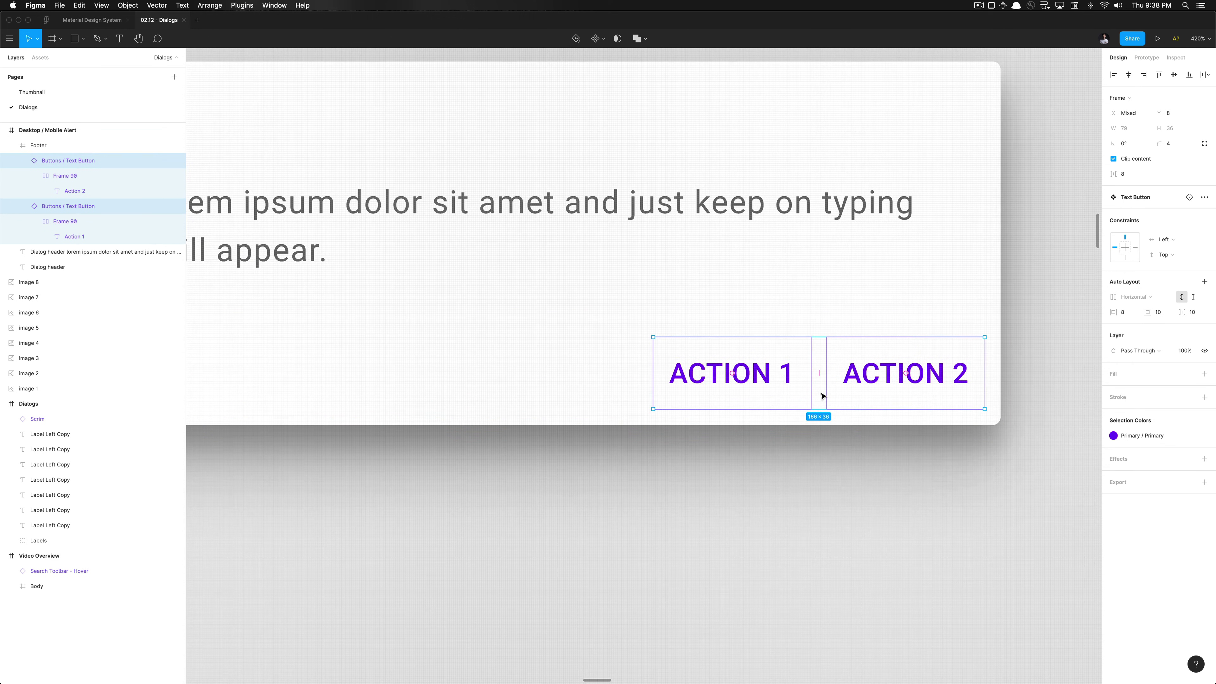
pyautogui.scroll(-10, 881, 421)
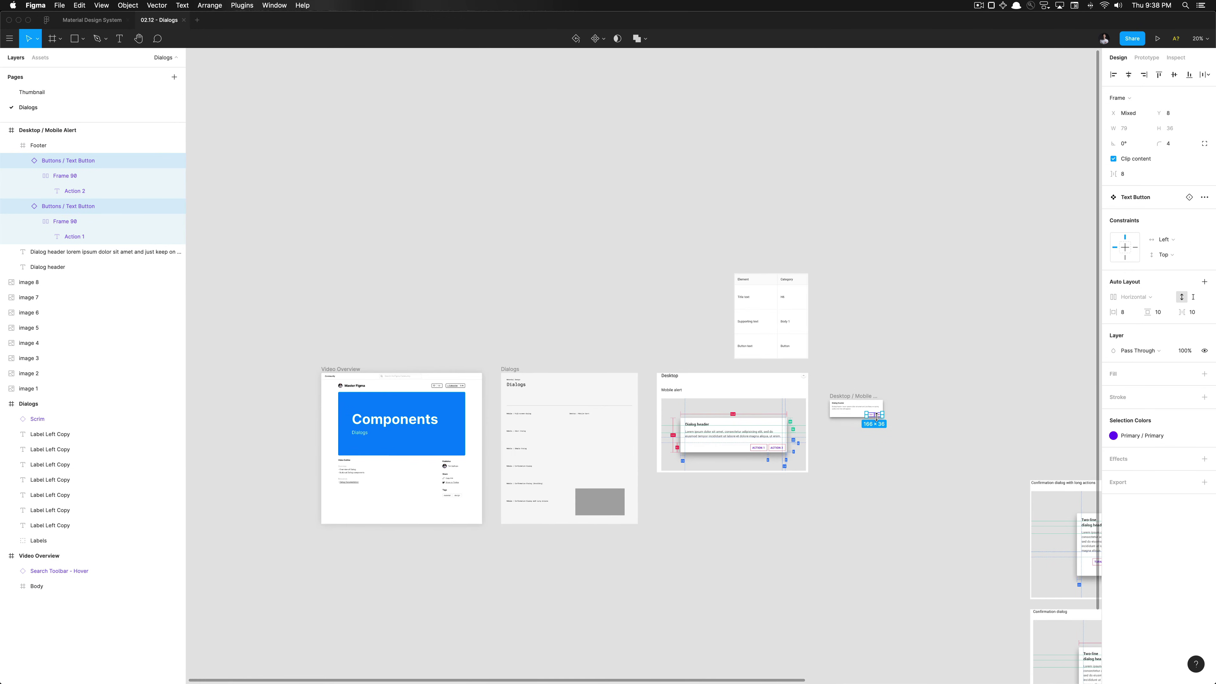
pyautogui.scroll(5, 776, 455)
pyautogui.scroll(5, 764, 456)
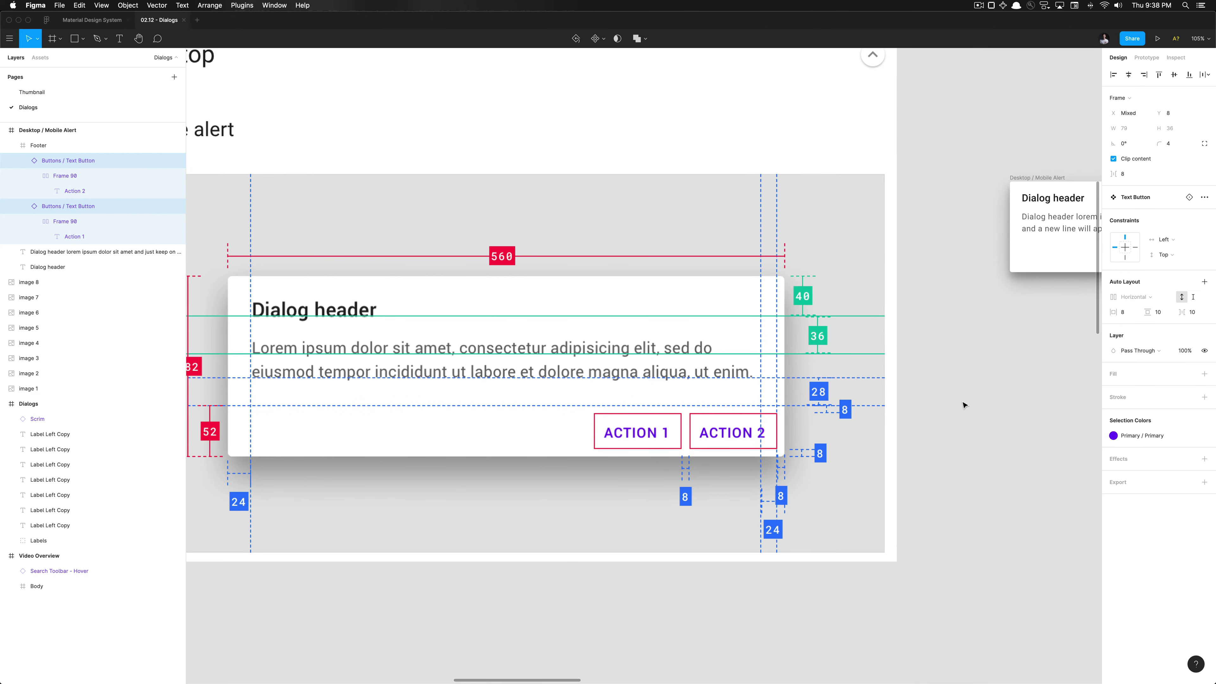
pyautogui.hscroll(10, 962, 316)
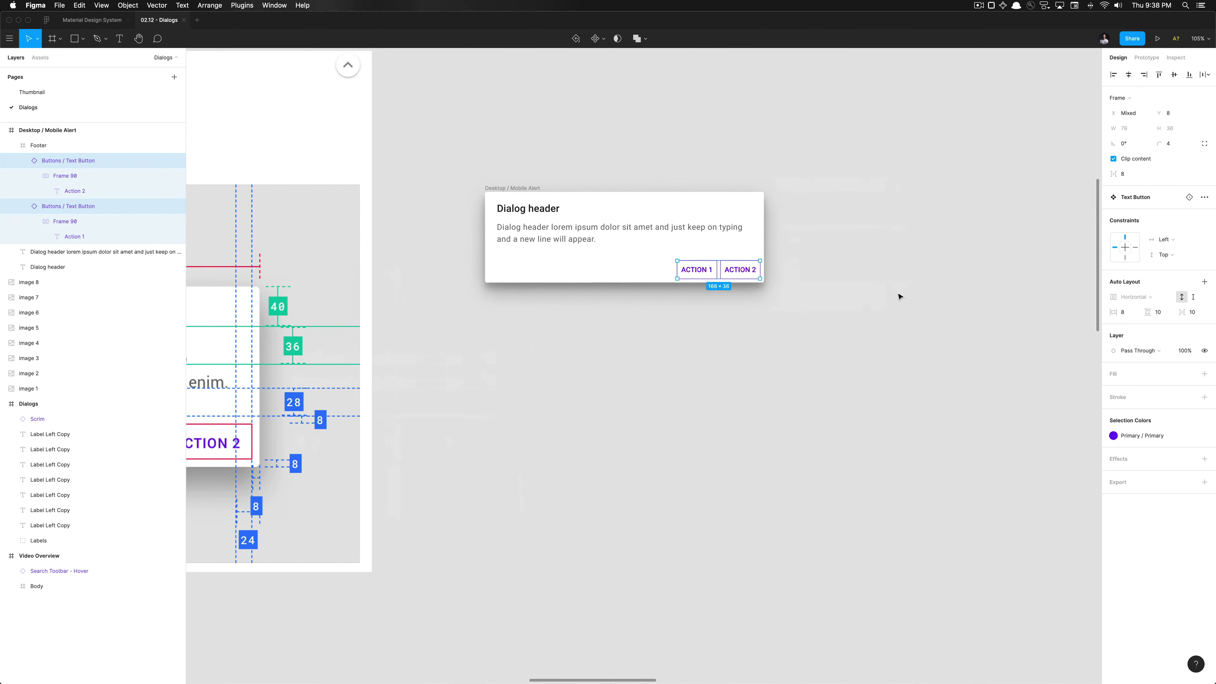
pyautogui.scroll(8, 730, 263)
pyautogui.scroll(-4, 721, 263)
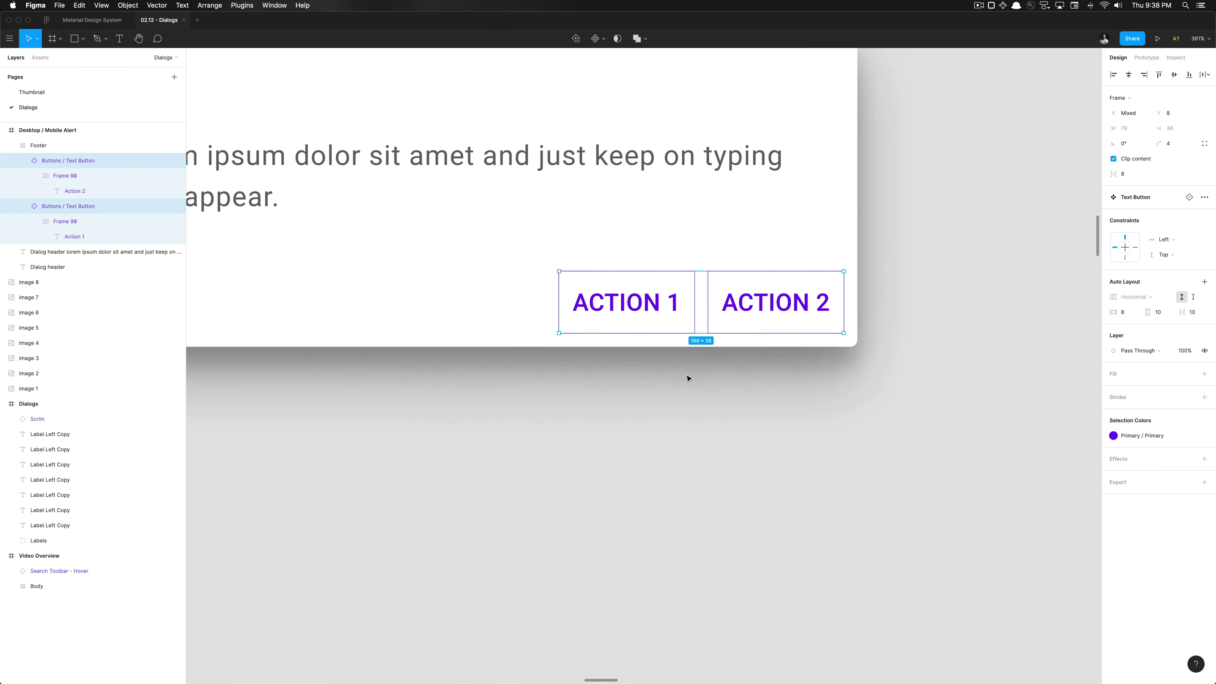
pyautogui.click(686, 377)
pyautogui.scroll(-3, 687, 377)
pyautogui.click(509, 303)
# Check the footer's position against a temporary rectangle below the body text, then delete the rectangle
pyautogui.scroll(4, 508, 303)
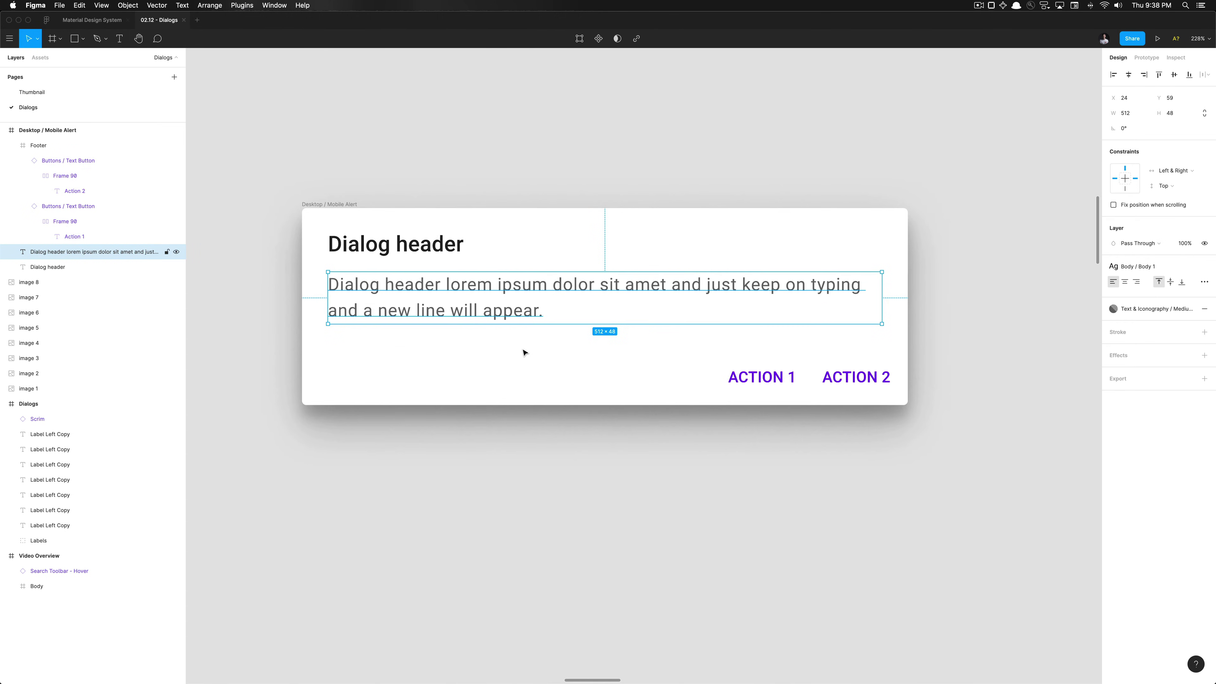
pyautogui.scroll(1, 506, 287)
pyautogui.scroll(5, 506, 287)
pyautogui.press('r')
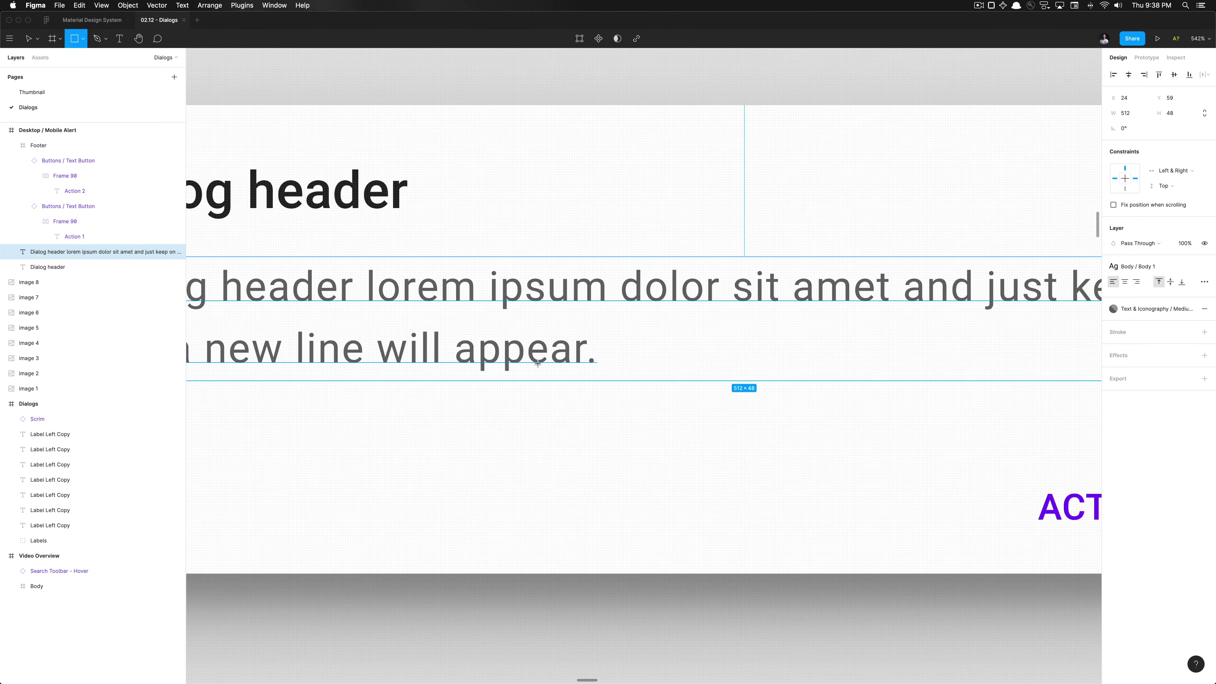
pyautogui.moveTo(538, 363); pyautogui.dragTo(495, 438)
pyautogui.click(511, 462)
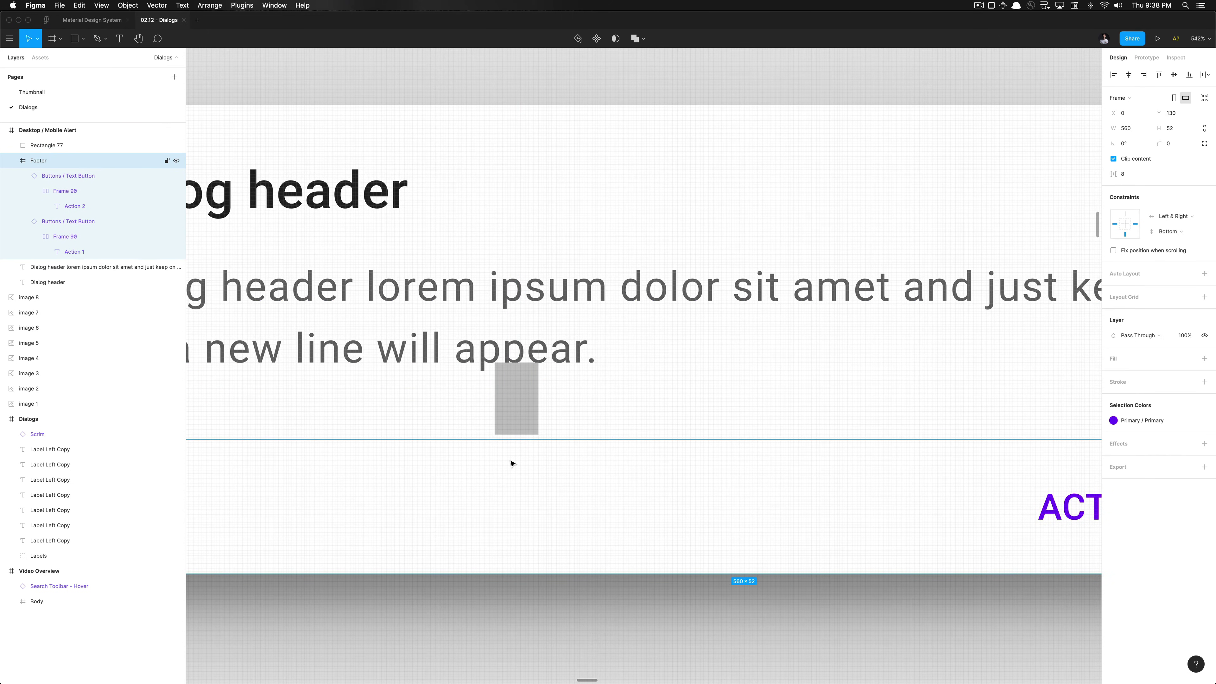
pyautogui.scroll(-5, 511, 459)
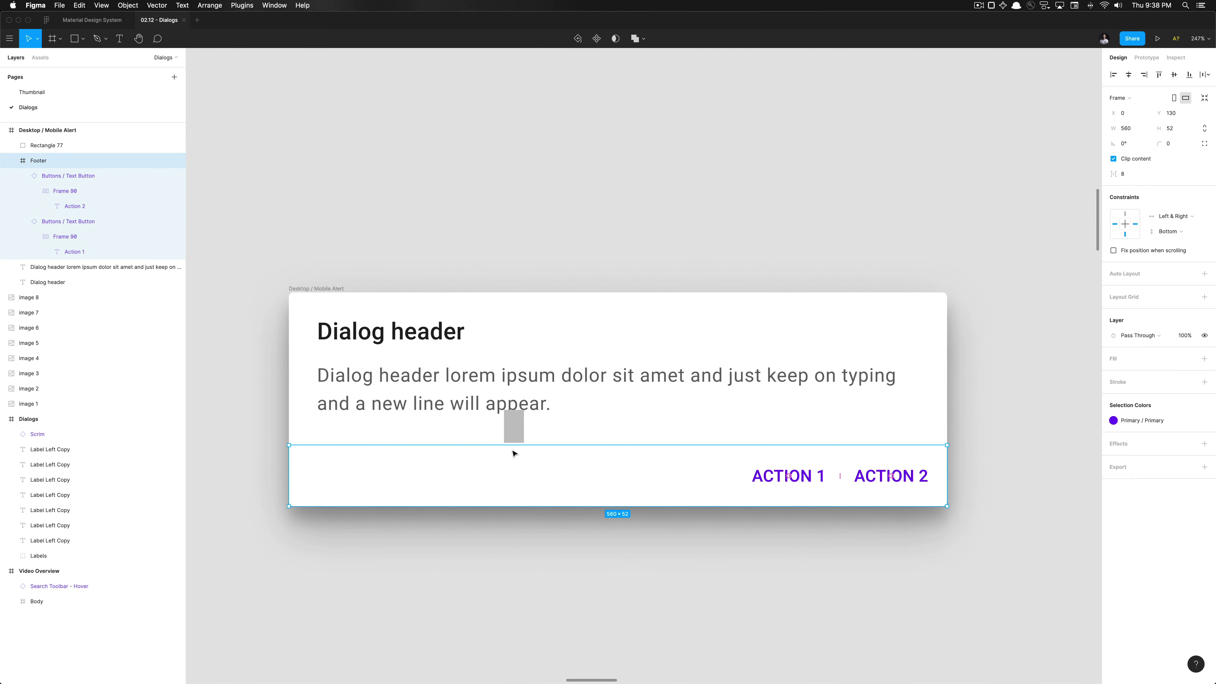
pyautogui.press('Up')
pyautogui.press('Up')
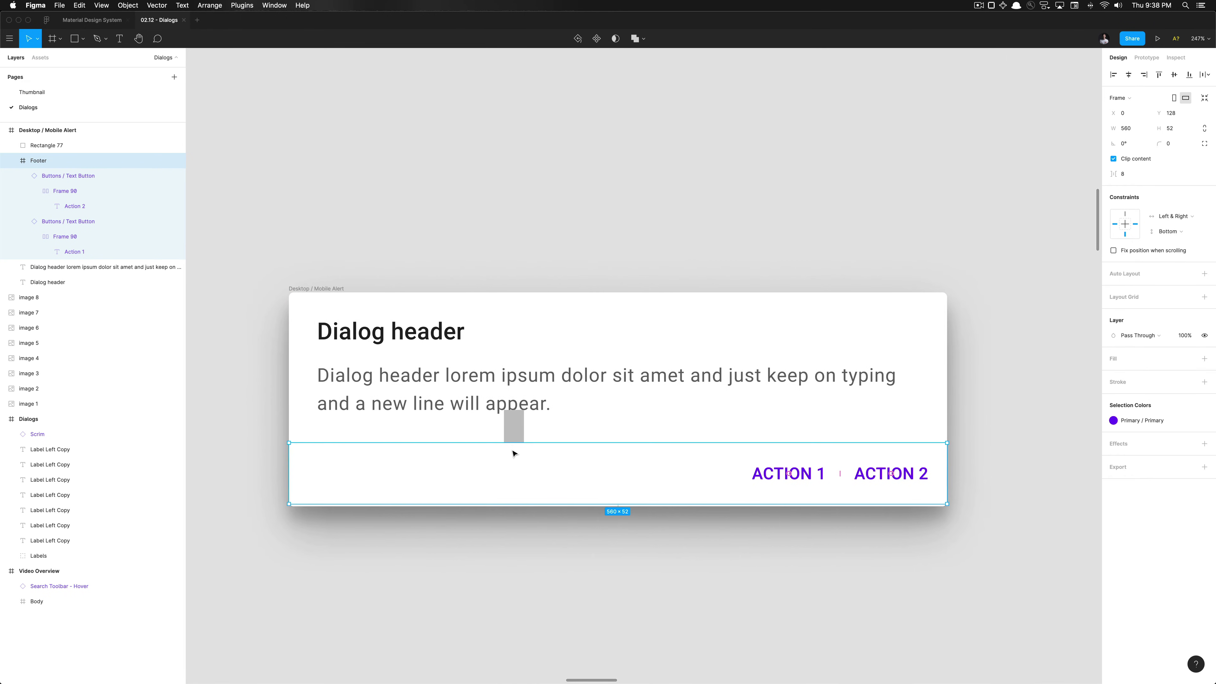
pyautogui.press('Down')
pyautogui.press('Down')
pyautogui.click(507, 592)
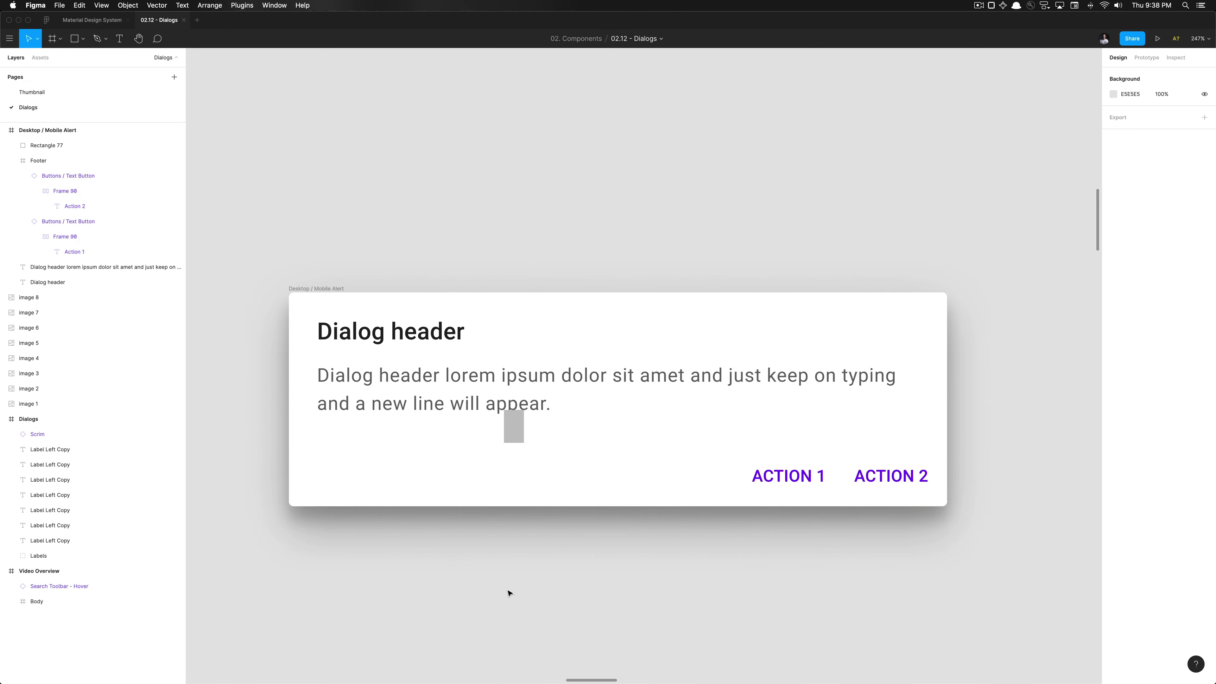
pyautogui.click(515, 432)
pyautogui.press('Delete')
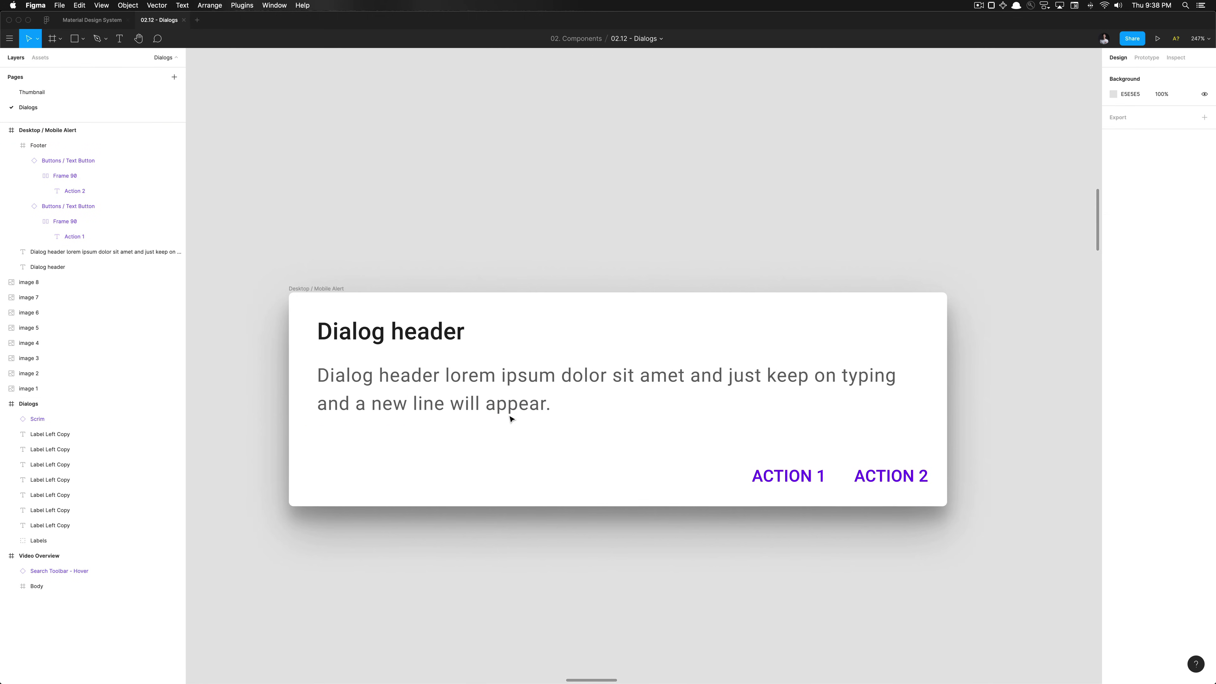
# Resize the body text box to 48 px tall so it ends 24 px above the 560×52 Footer
pyautogui.click(515, 415)
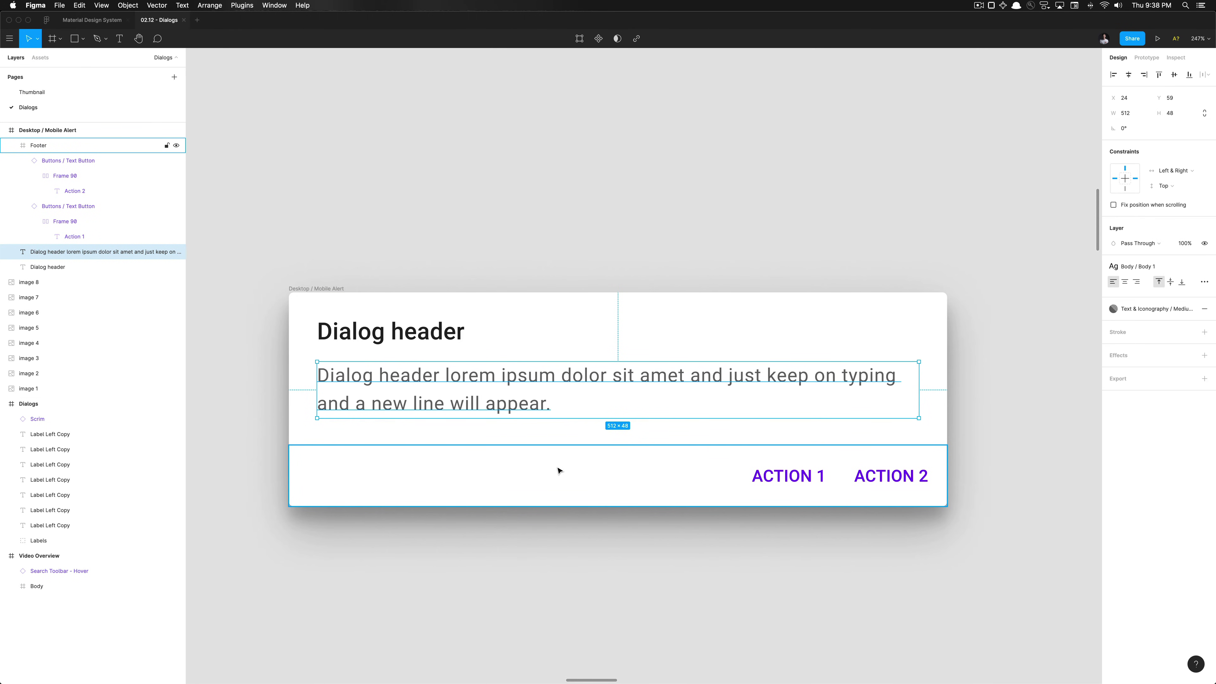
pyautogui.press('alt')
pyautogui.press('alt')
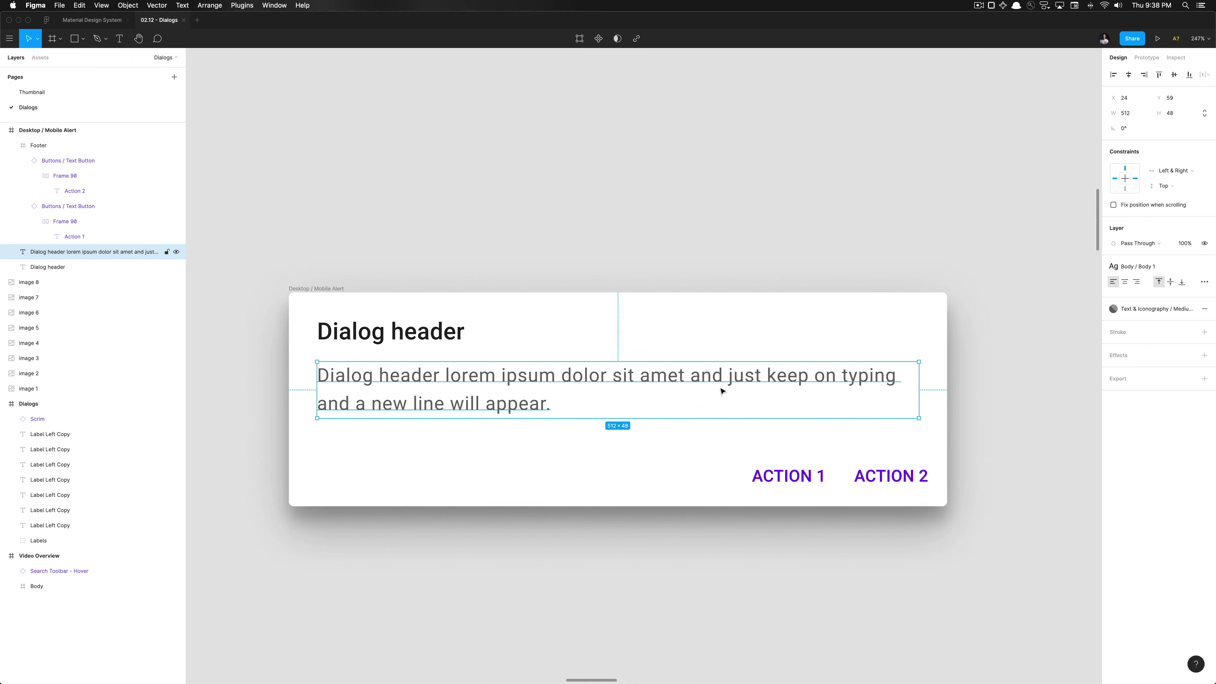
pyautogui.scroll(5, 591, 429)
pyautogui.scroll(3, 591, 429)
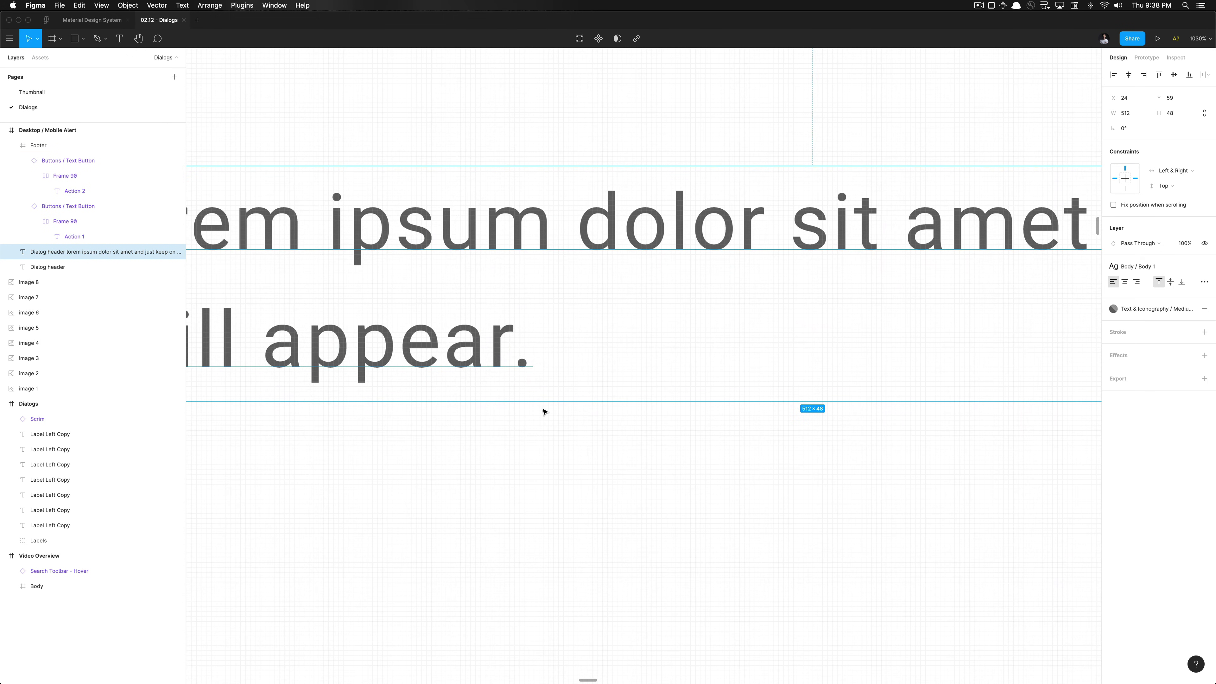
pyautogui.moveTo(543, 404); pyautogui.dragTo(543, 407)
pyautogui.scroll(-5, 543, 405)
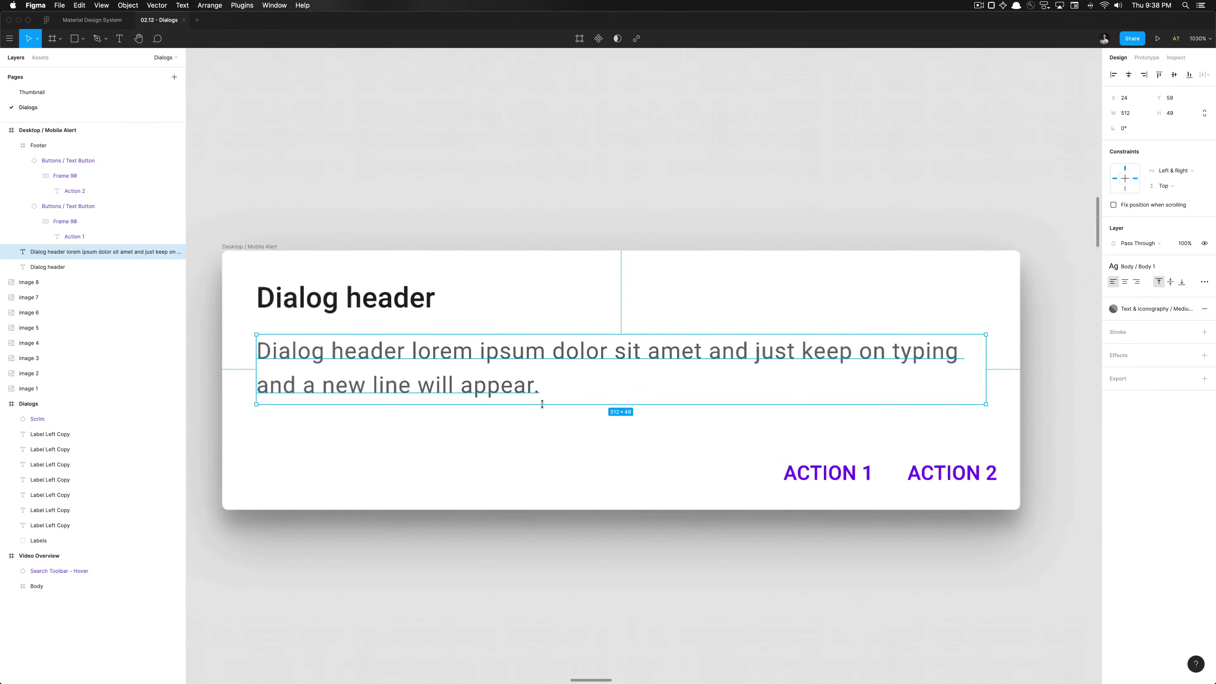
pyautogui.press('alt')
pyautogui.scroll(10, 505, 413)
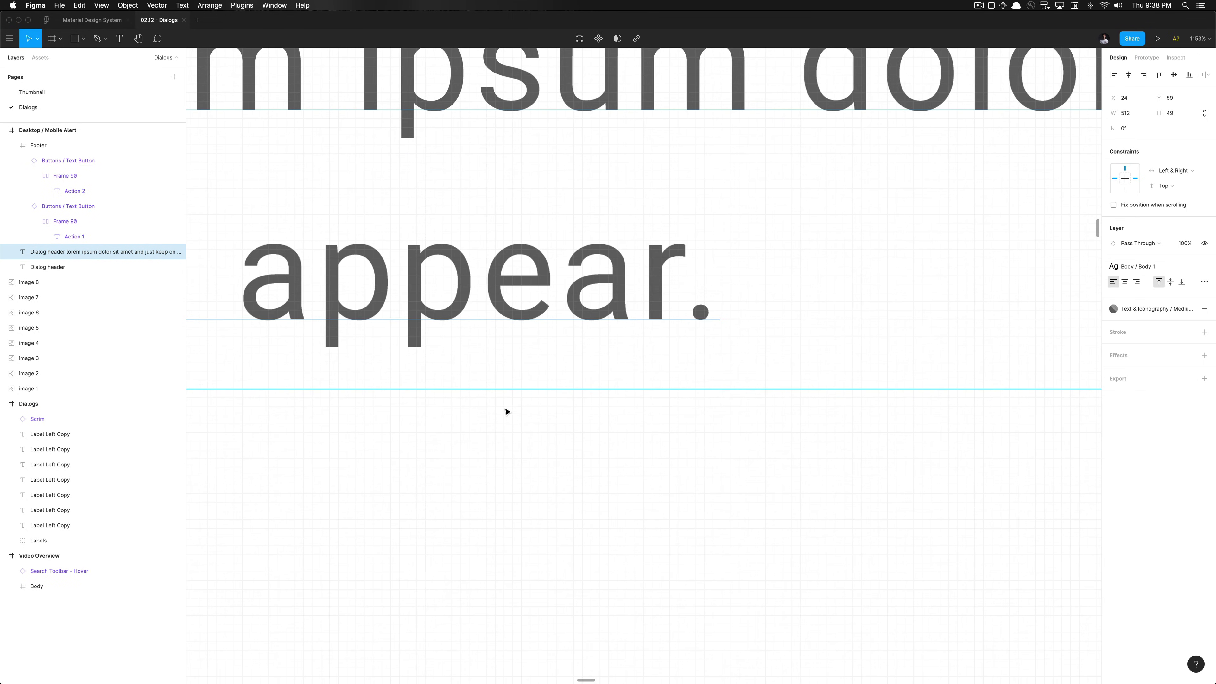
pyautogui.moveTo(505, 390); pyautogui.dragTo(505, 366)
pyautogui.scroll(-8, 505, 366)
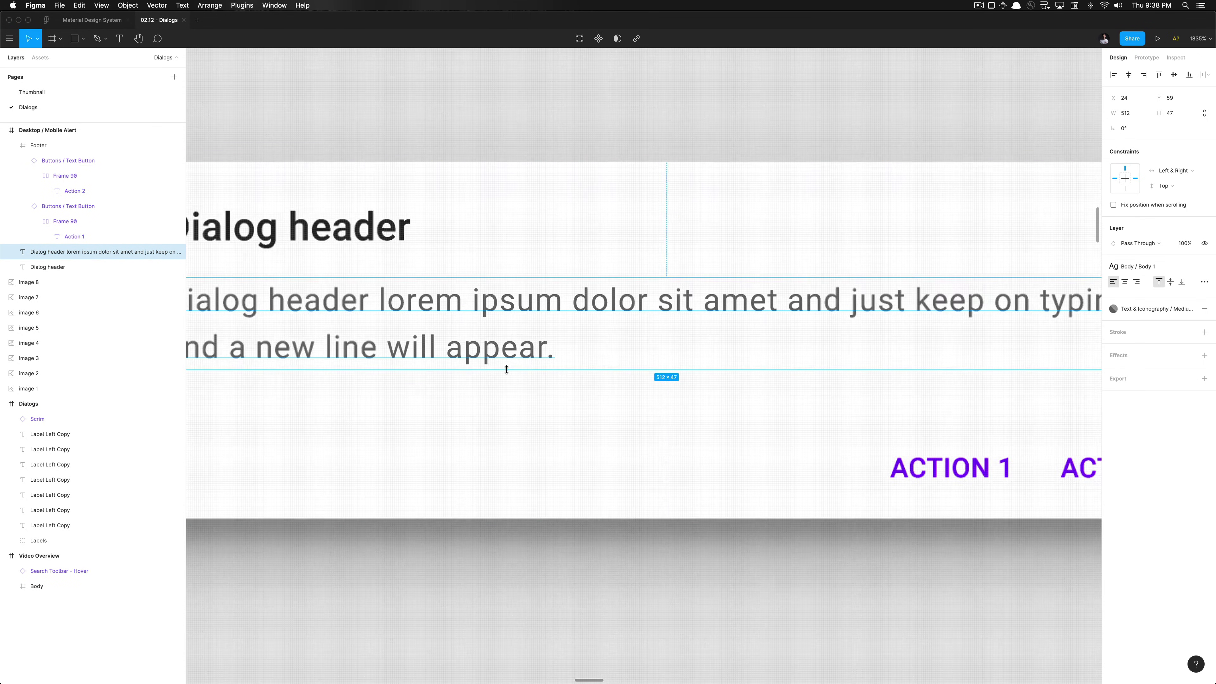
pyautogui.scroll(-5, 532, 447)
# Drag the Desktop / Mobile Alert frame down-left beside the Desktop Mobile alert redline panel
pyautogui.click(548, 450)
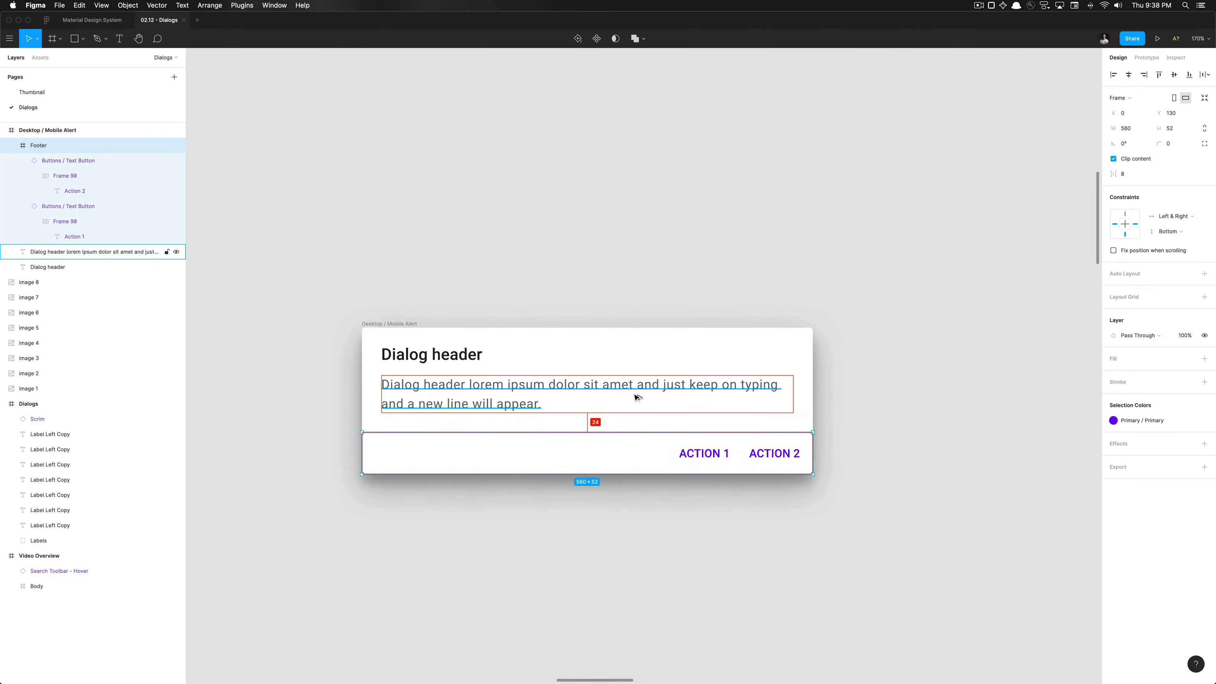
pyautogui.click(665, 539)
pyautogui.scroll(-5, 664, 536)
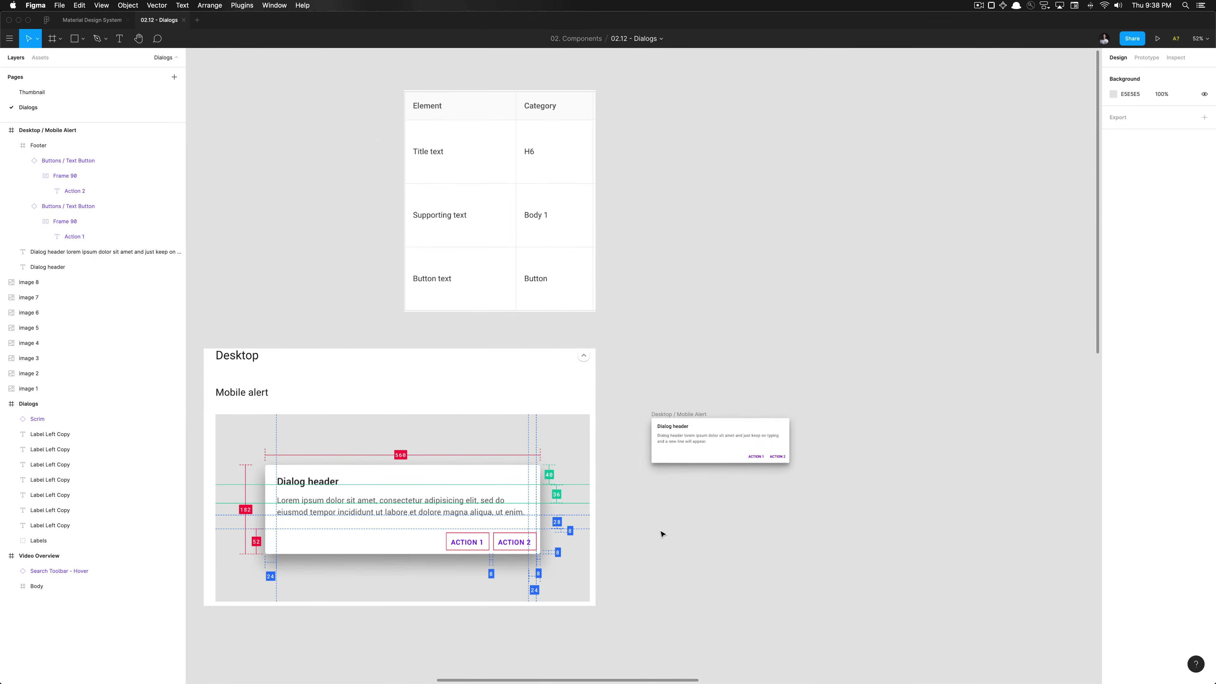
pyautogui.scroll(3, 655, 503)
pyautogui.scroll(3, 656, 504)
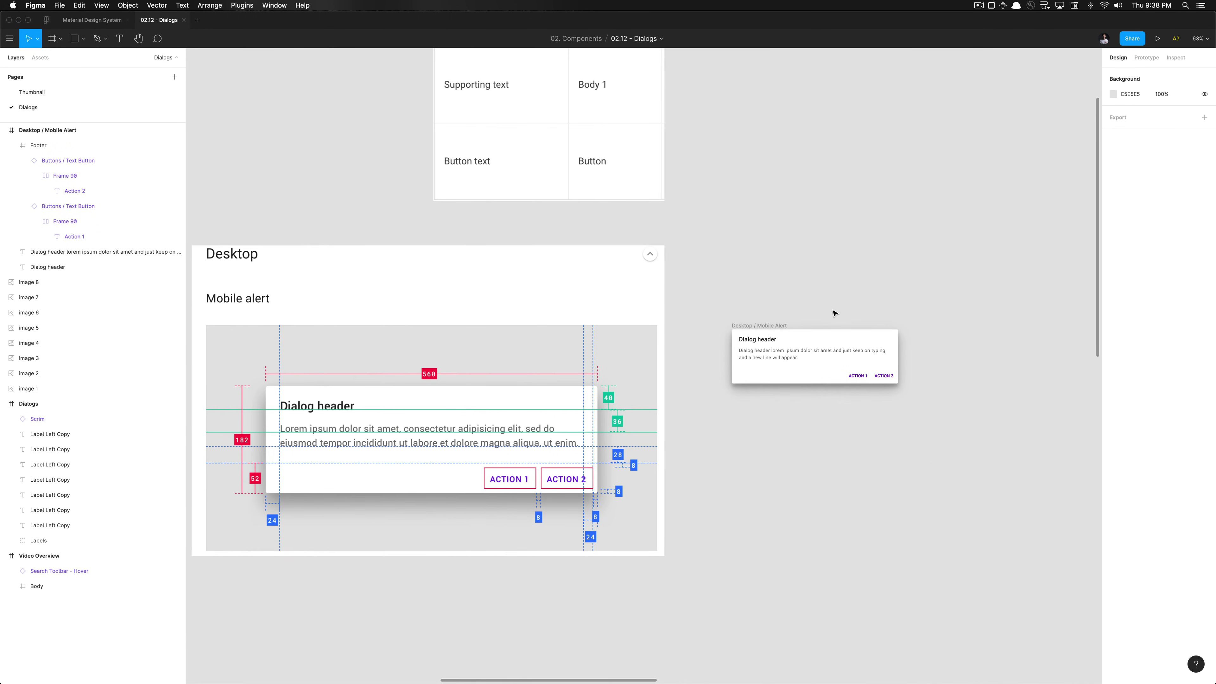
pyautogui.click(764, 329)
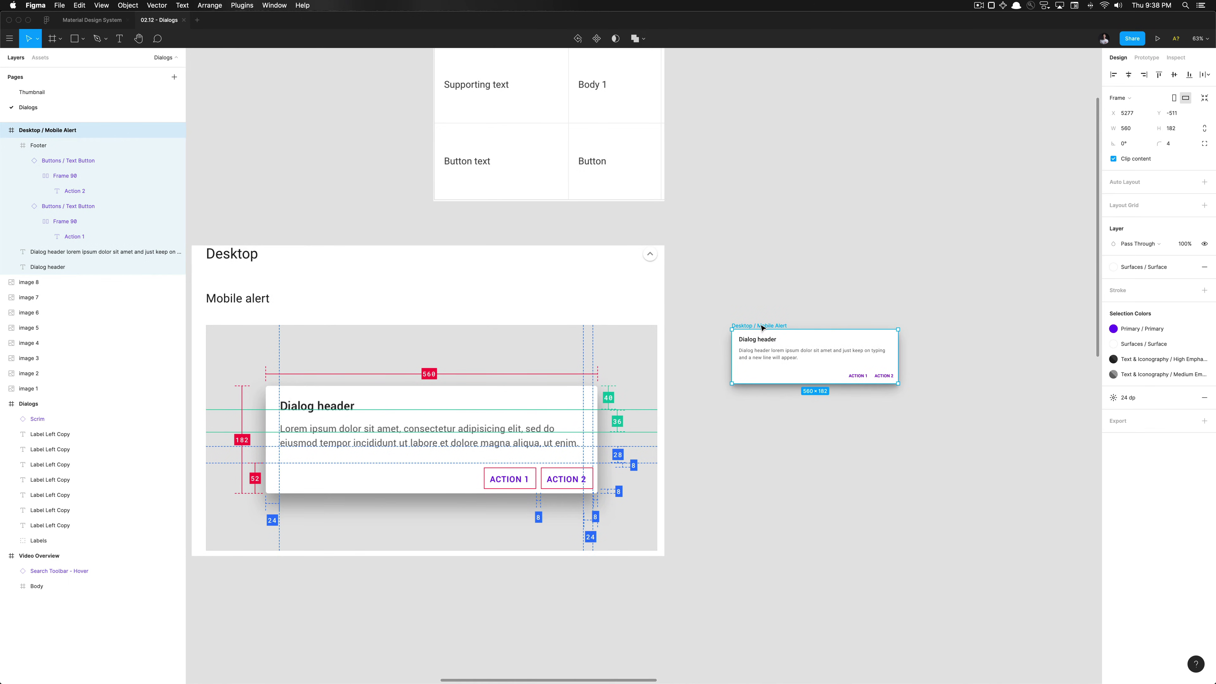
pyautogui.moveTo(762, 328); pyautogui.dragTo(726, 407)
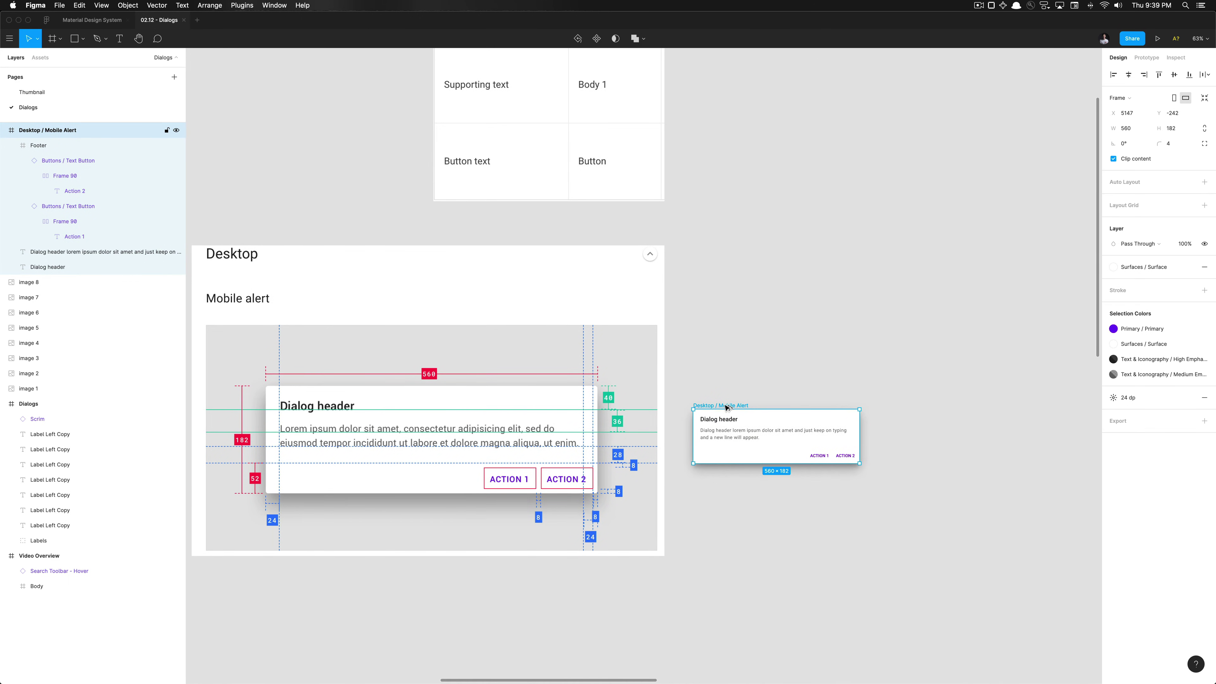
pyautogui.scroll(-5, 726, 407)
# Duplicate the dialog frame to the right and turn the original into a component
pyautogui.scroll(-3, 726, 407)
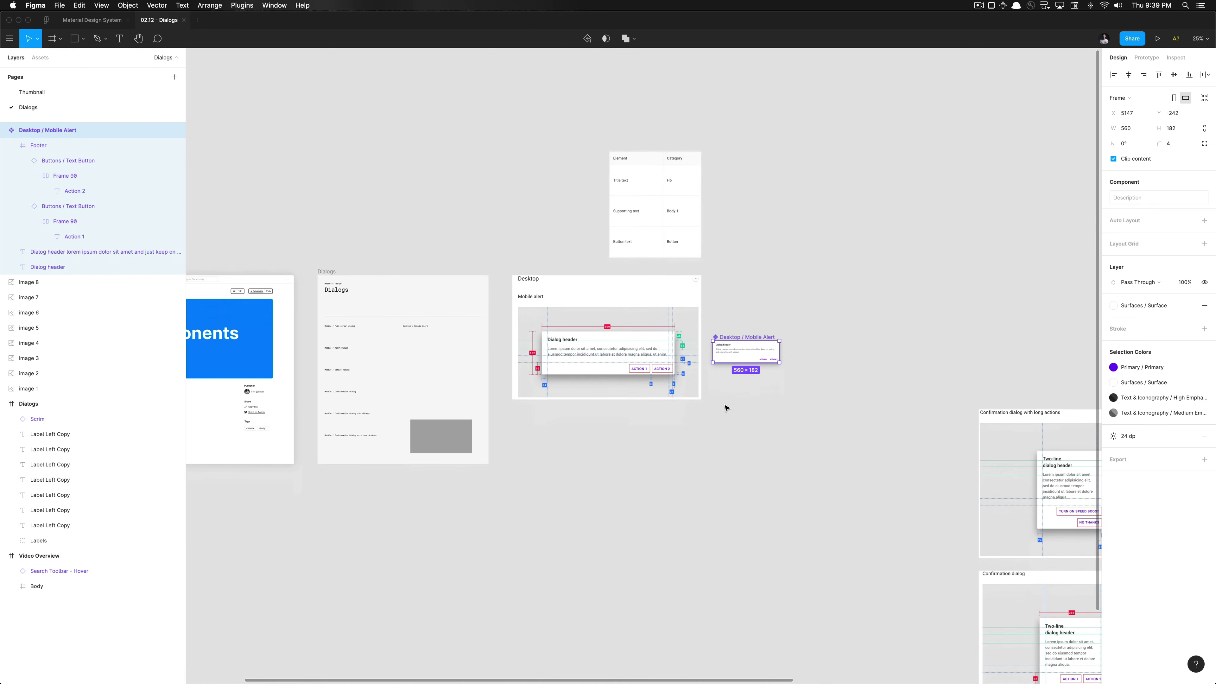
pyautogui.moveTo(744, 318); pyautogui.dragTo(916, 319)
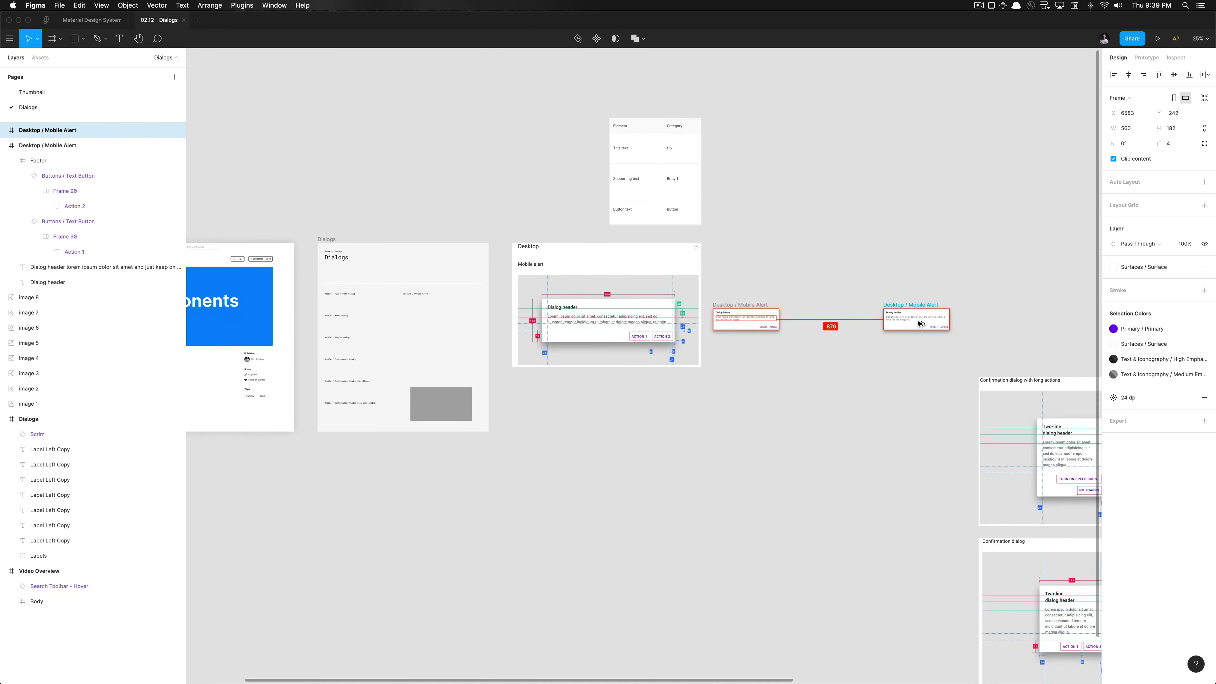
pyautogui.click(742, 306)
pyautogui.press('super+alt+k')
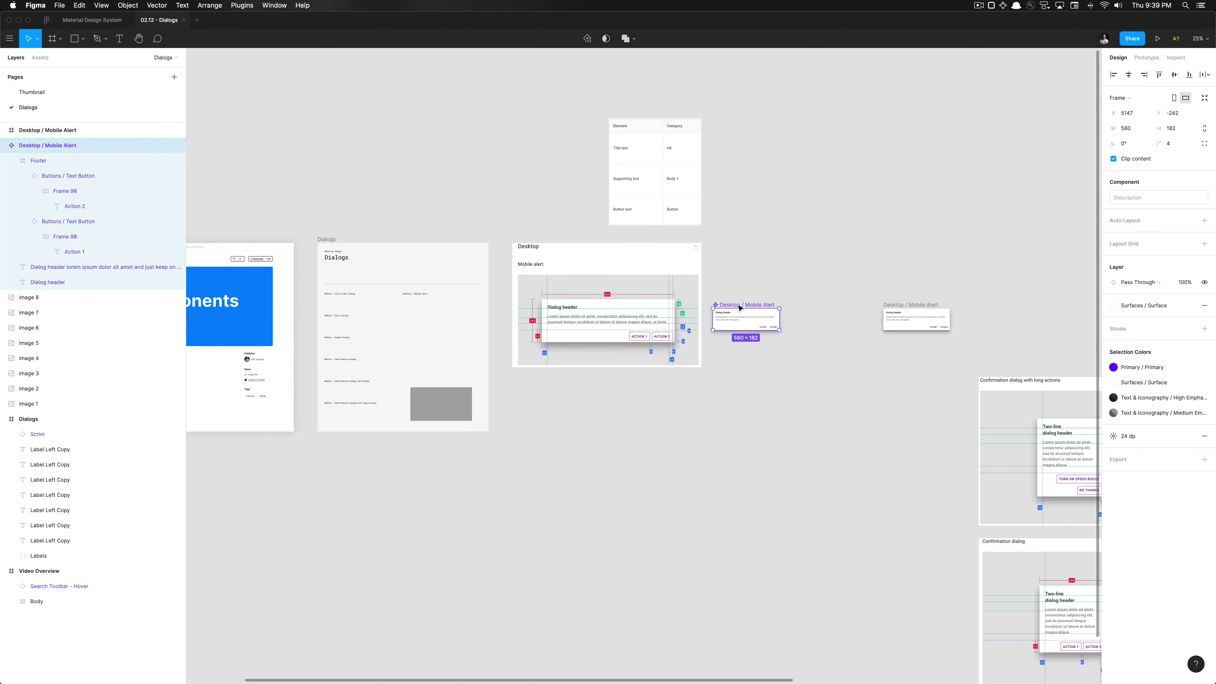
# Place the Desktop / Mobile Alert component in the Dialogs documentation frame at X 720, Y 461
pyautogui.moveTo(741, 310); pyautogui.dragTo(428, 286)
pyautogui.scroll(5, 423, 304)
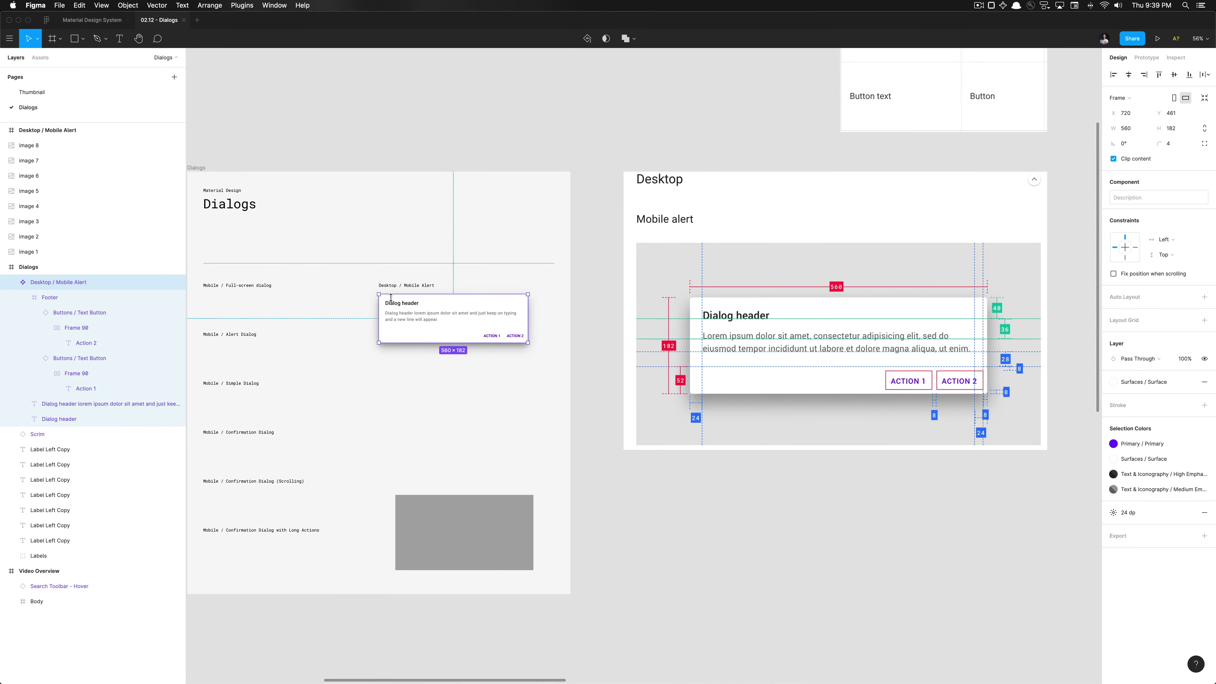
pyautogui.scroll(-5, 482, 378)
pyautogui.click(491, 381)
# Move the 560×182 alert copy beside the long-actions confirmation spec, at X 6682, Y 1040
pyautogui.hscroll(5, 491, 381)
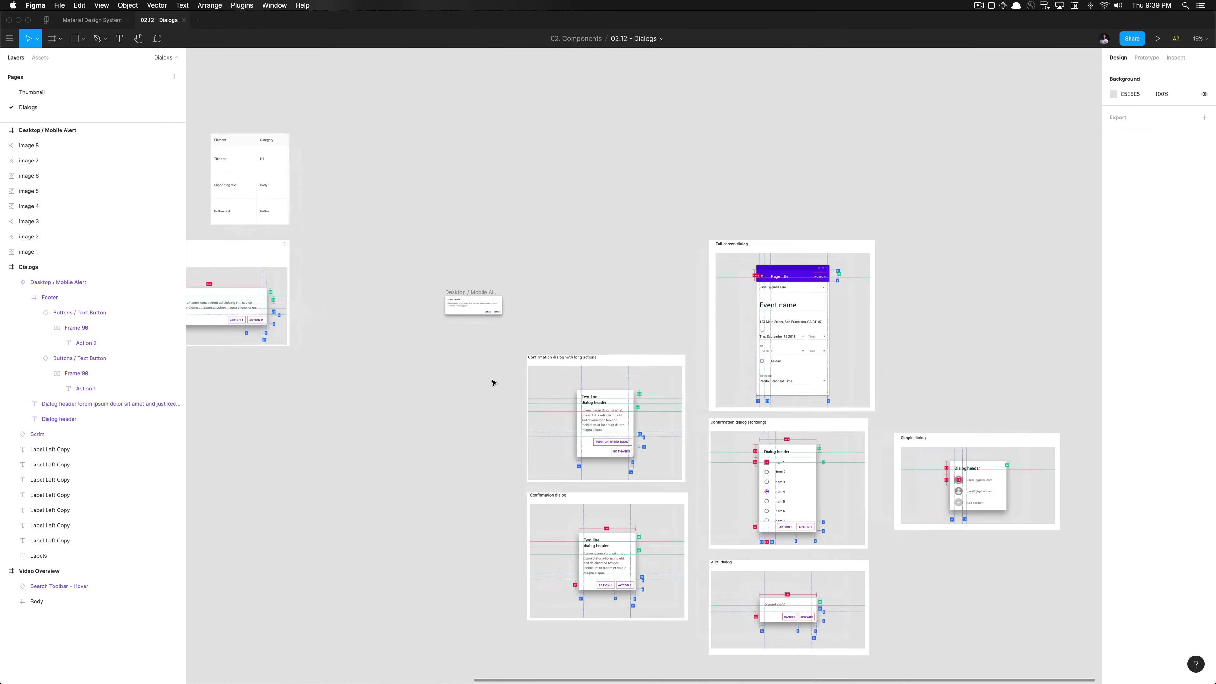
pyautogui.scroll(3, 491, 381)
pyautogui.hscroll(4, 493, 382)
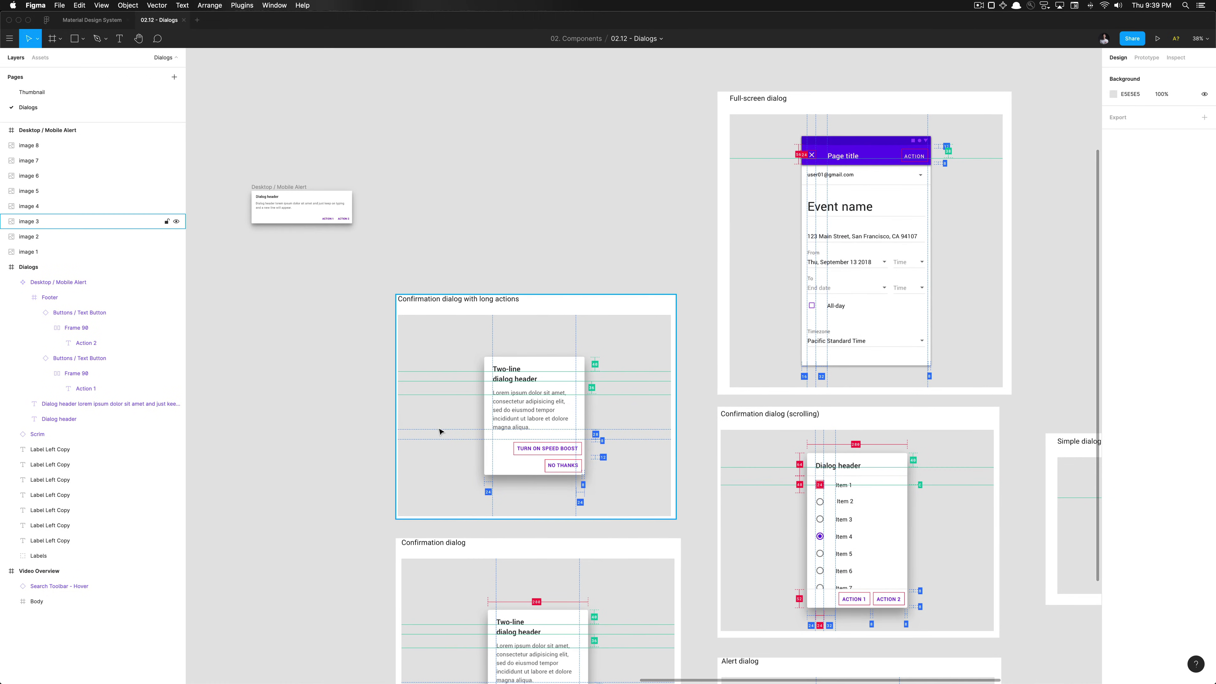
pyautogui.scroll(5, 439, 432)
pyautogui.scroll(-3, 439, 432)
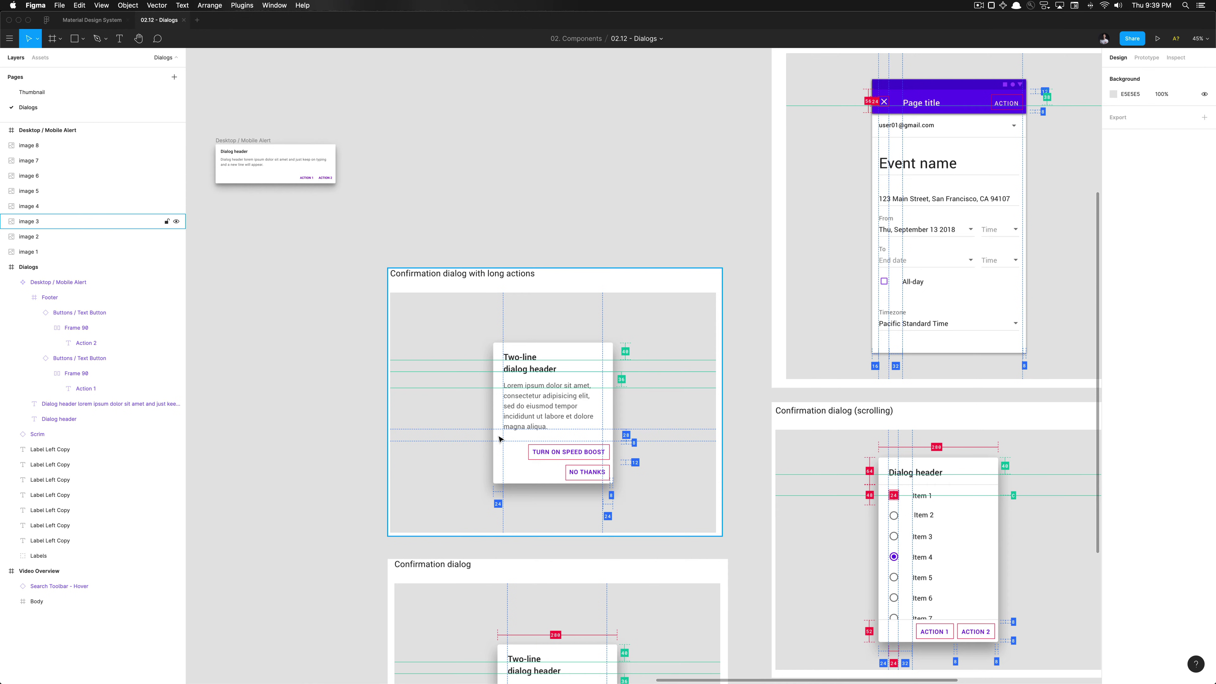
pyautogui.scroll(-5, 498, 439)
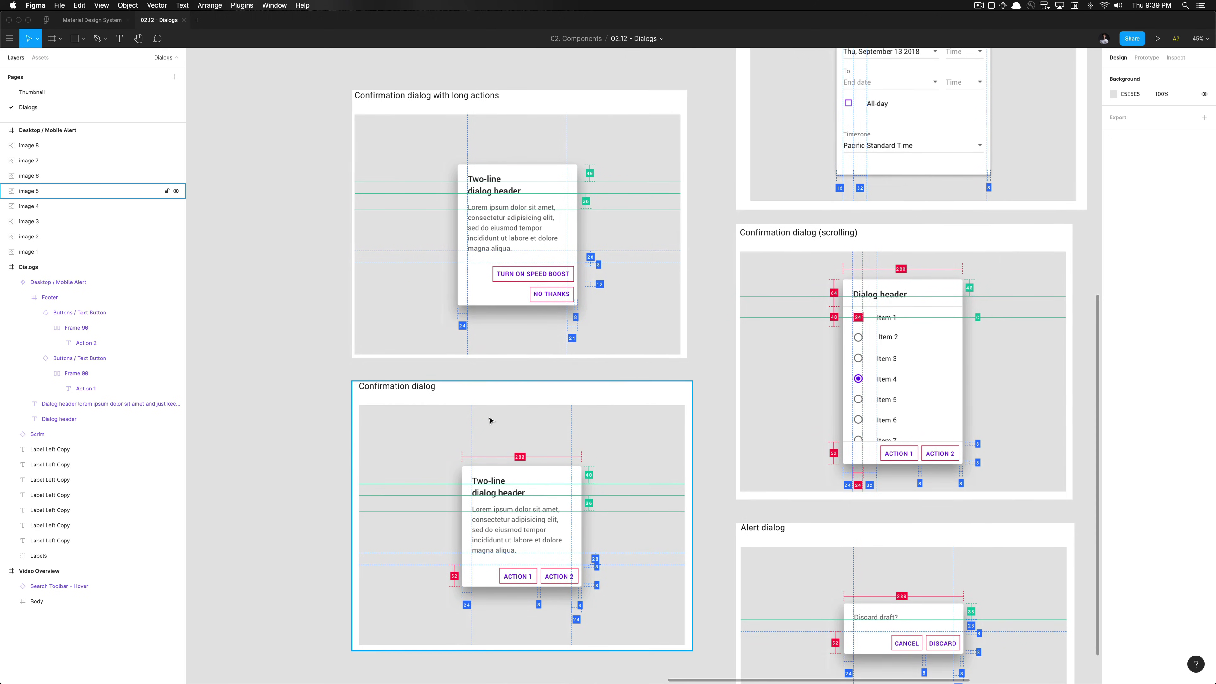
pyautogui.hscroll(-2, 510, 331)
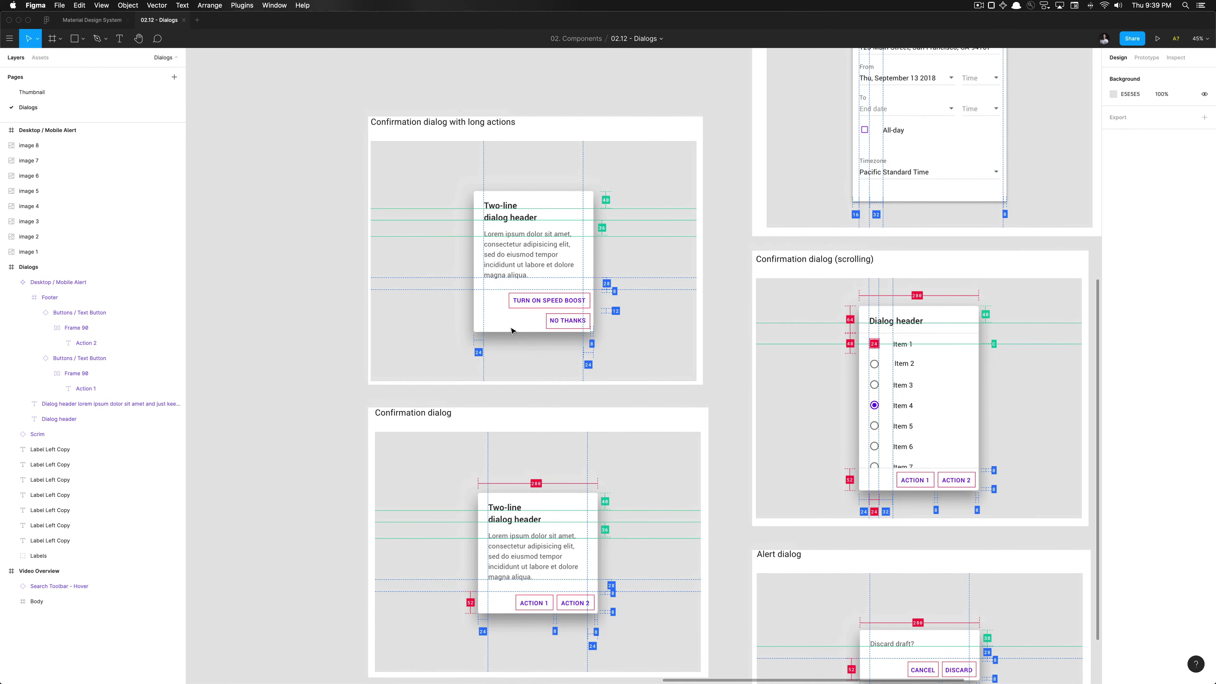
pyautogui.hscroll(-2, 527, 248)
pyautogui.scroll(1, 527, 248)
pyautogui.hscroll(-2, 483, 331)
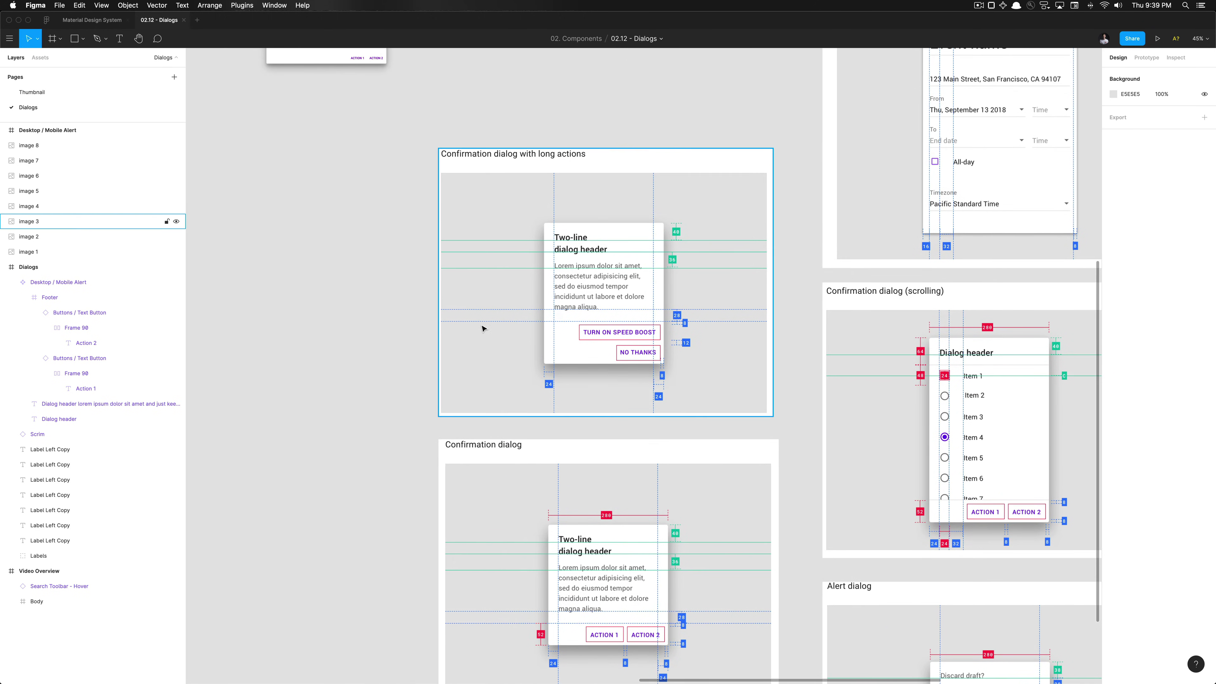
pyautogui.scroll(-2, 361, 326)
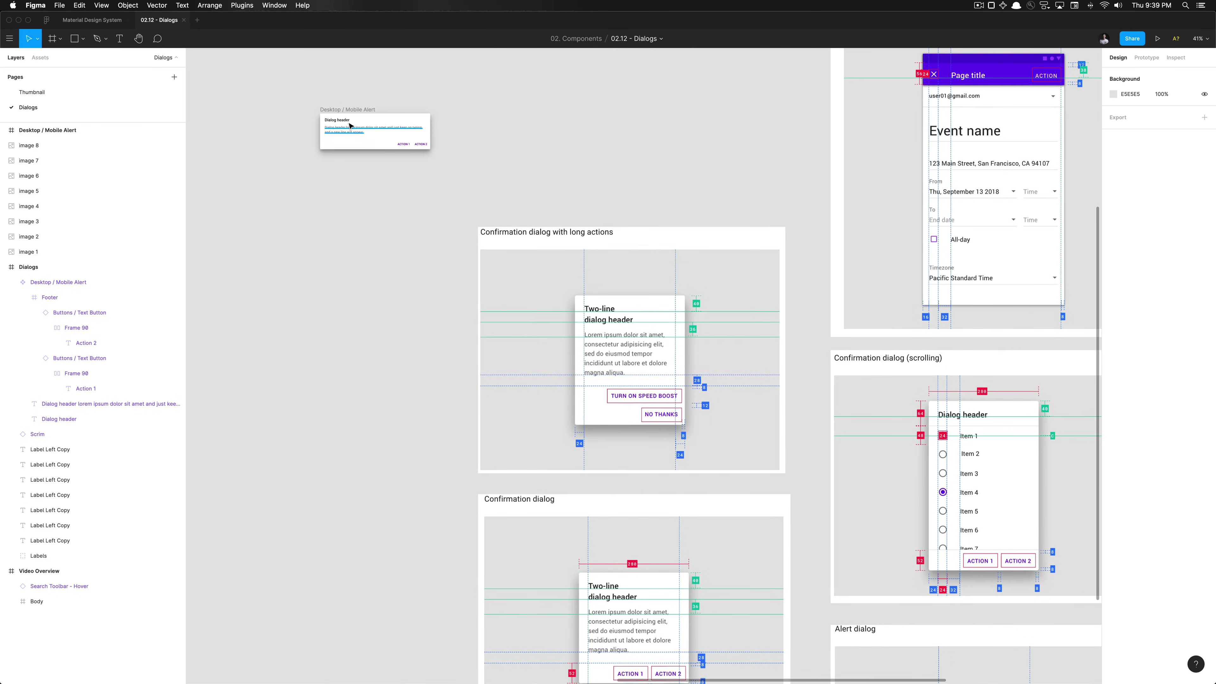
pyautogui.moveTo(352, 112); pyautogui.dragTo(372, 365)
# Select the Mobile / Confirmation Dialog label text beside the confirmation examples
pyautogui.hscroll(-15, 373, 365)
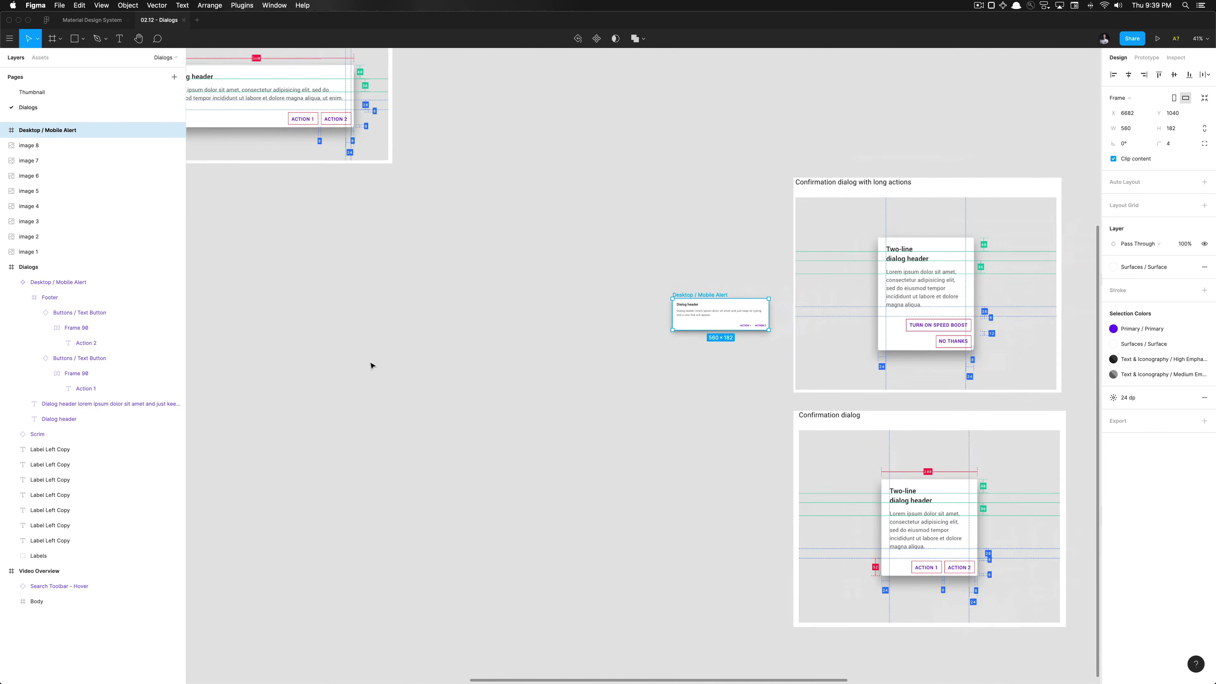
pyautogui.scroll(4, 372, 365)
pyautogui.scroll(2, 322, 288)
pyautogui.scroll(5, 321, 288)
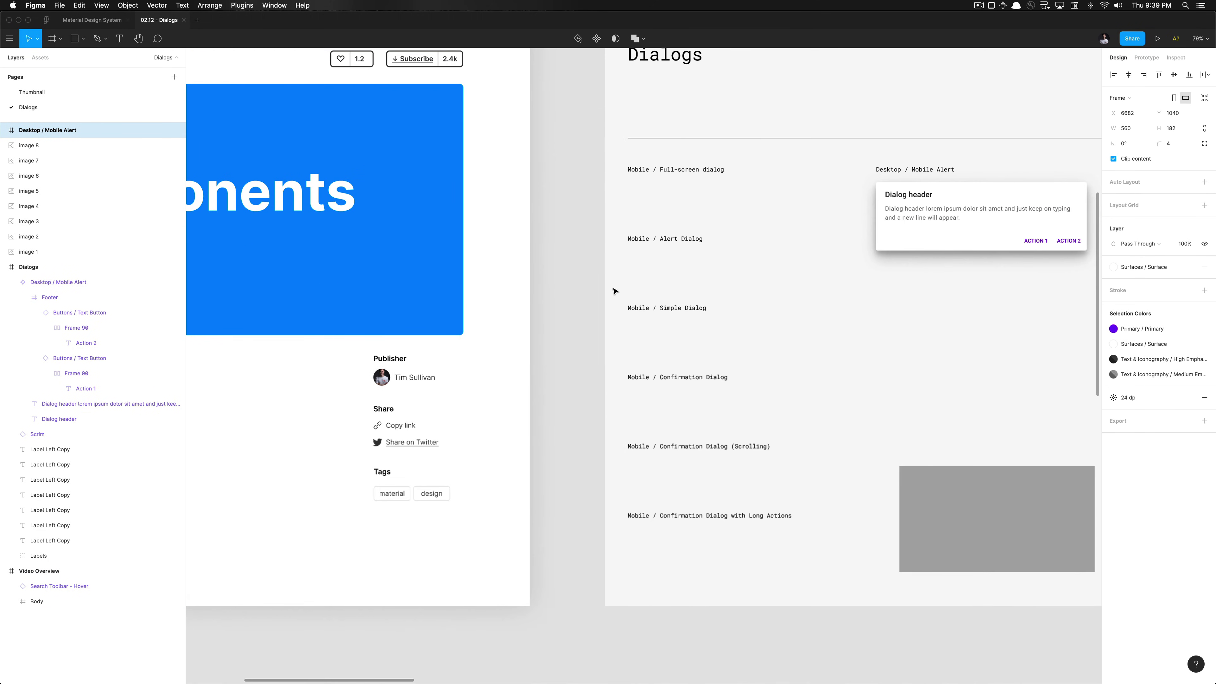
pyautogui.hscroll(3, 644, 290)
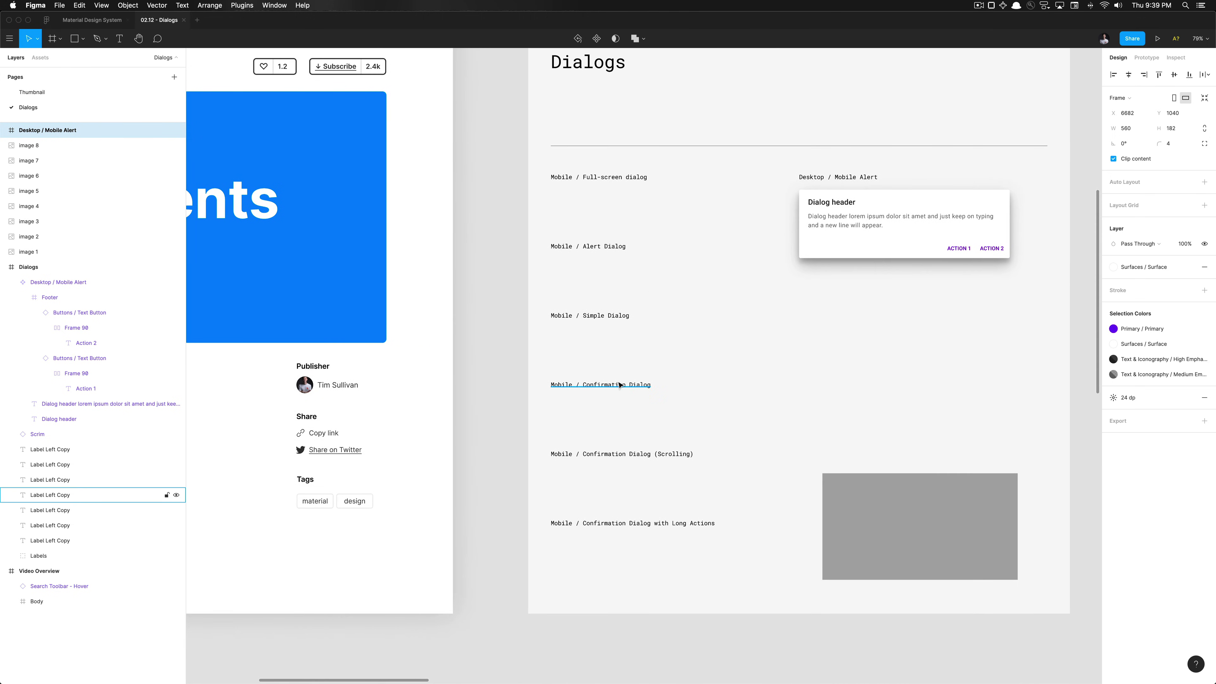
pyautogui.click(632, 385)
pyautogui.scroll(-3, 673, 393)
pyautogui.hscroll(10, 675, 390)
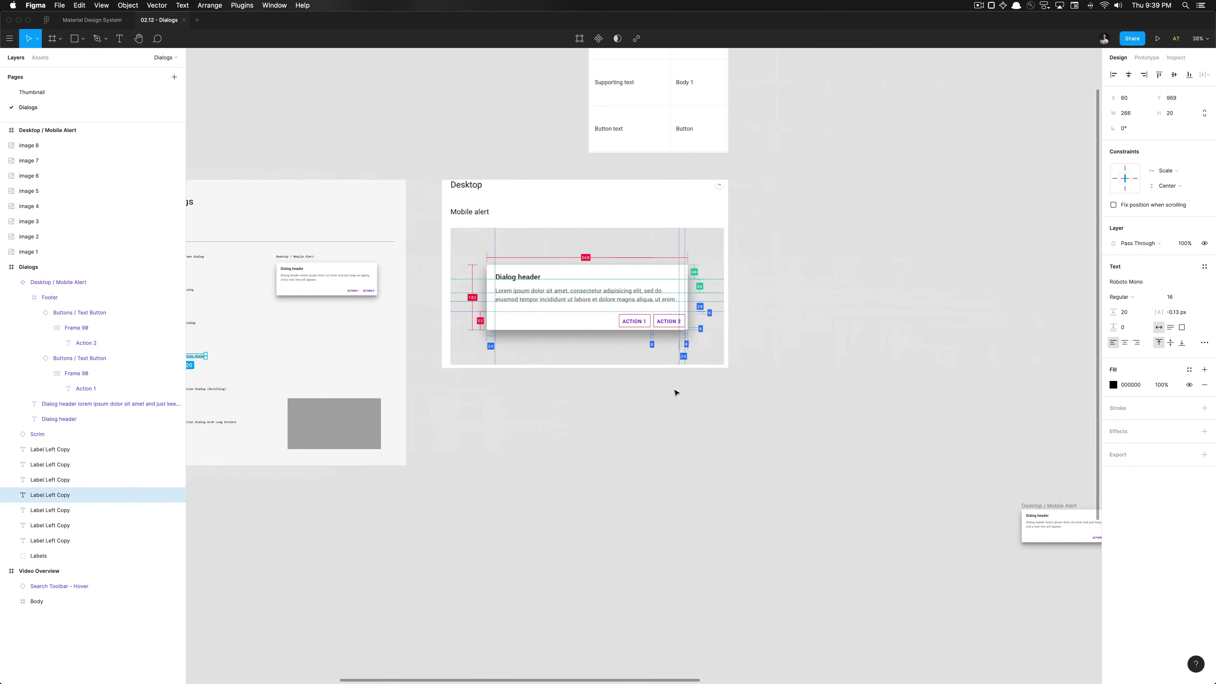
pyautogui.scroll(-5, 673, 390)
# Name the copied dialog frame's layer 'Mobile / Confirmation Dialog'
pyautogui.click(572, 454)
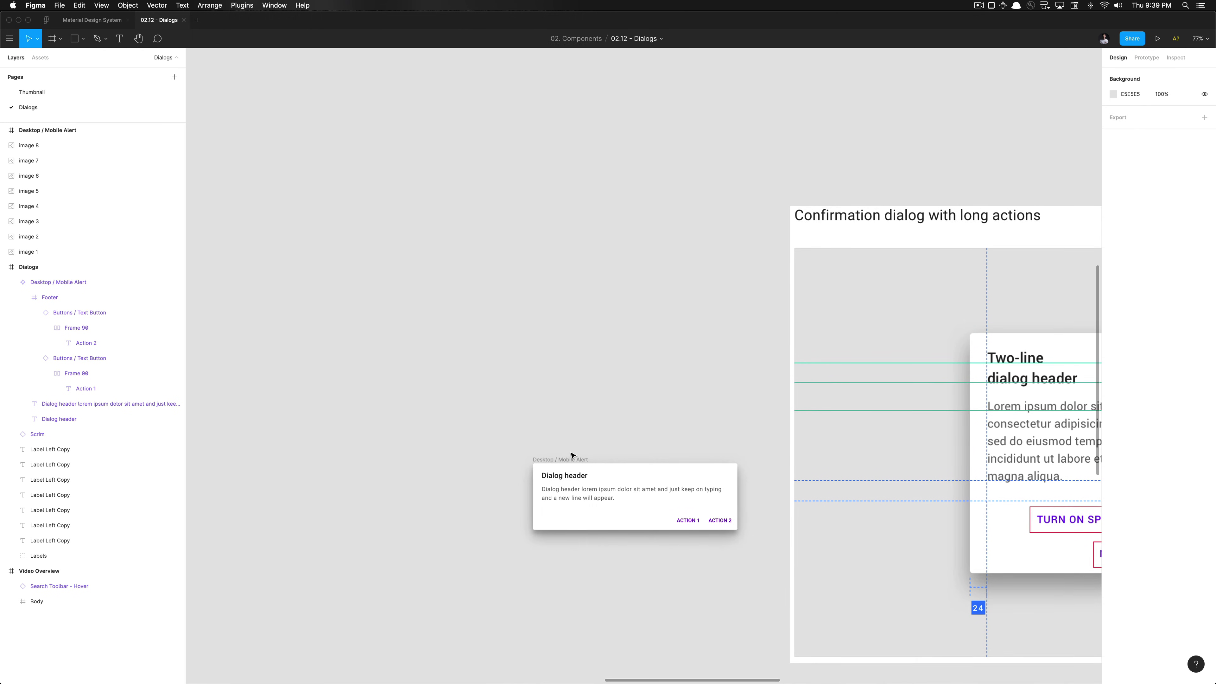
pyautogui.click(571, 459)
pyautogui.doubleClick(571, 458)
pyautogui.write('Mobile / Confirmation Dialog')
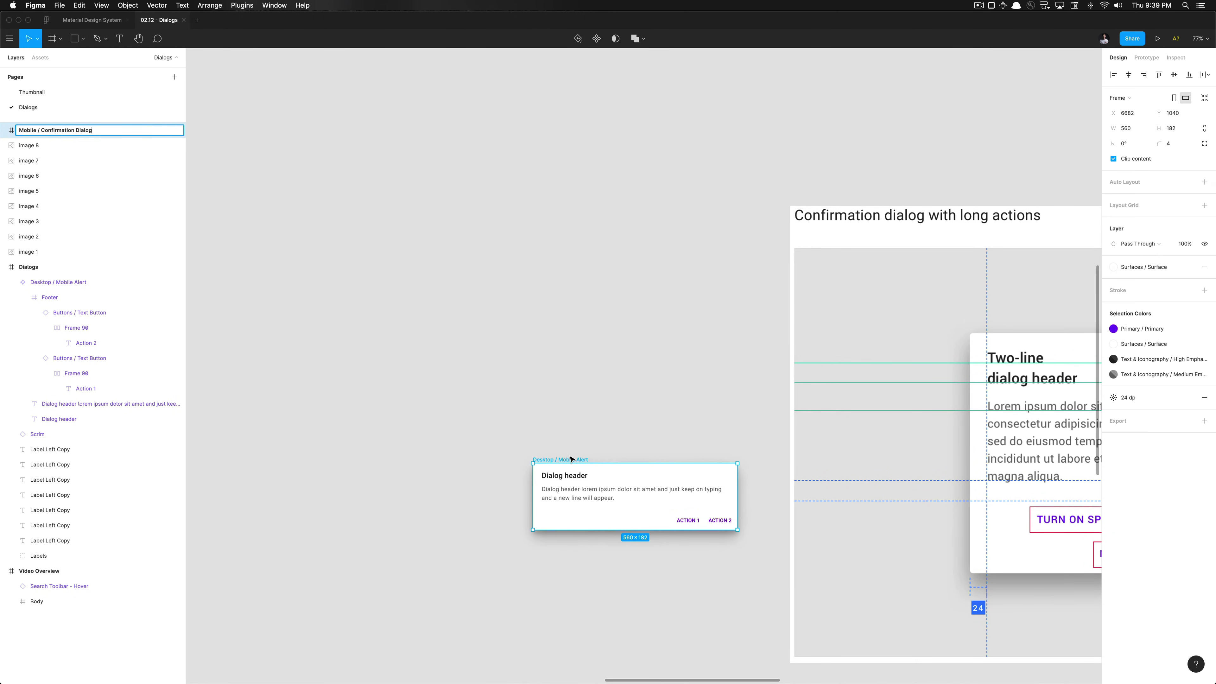
pyautogui.press('Return')
# Select the renamed dialog's 560×52 Footer frame holding ACTION 1 and ACTION 2
pyautogui.scroll(-5, 567, 459)
pyautogui.hscroll(3, 567, 459)
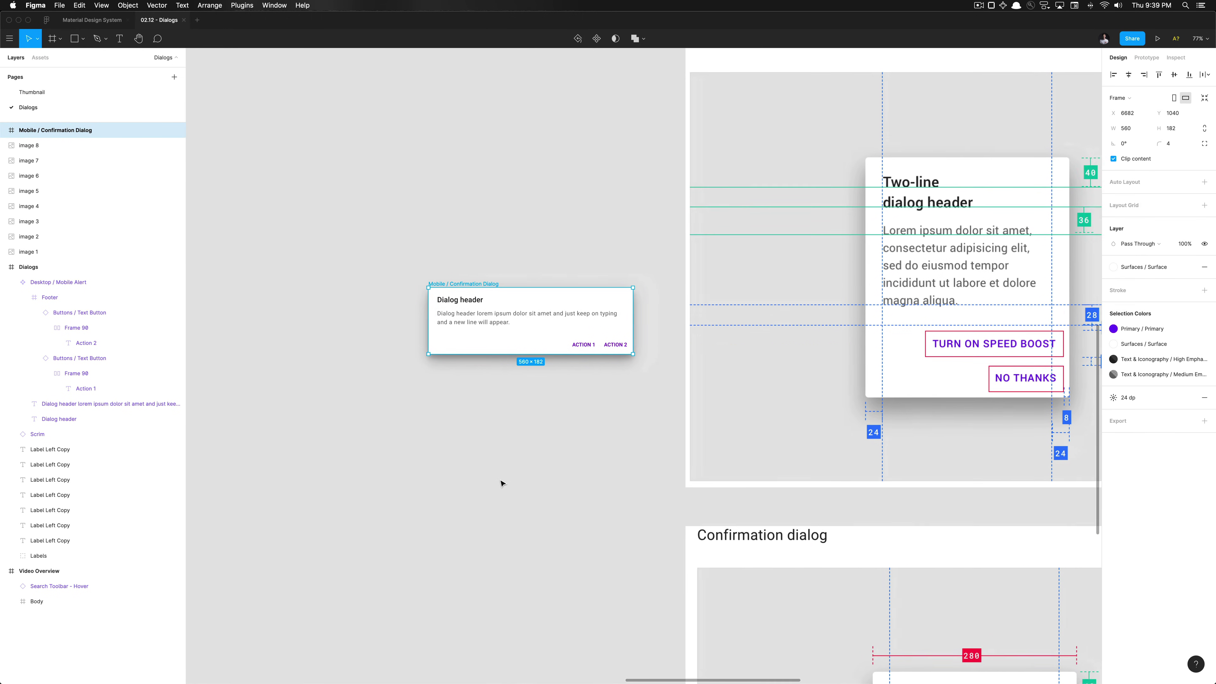
pyautogui.scroll(-3, 502, 483)
pyautogui.scroll(-3, 502, 484)
pyautogui.click(497, 478)
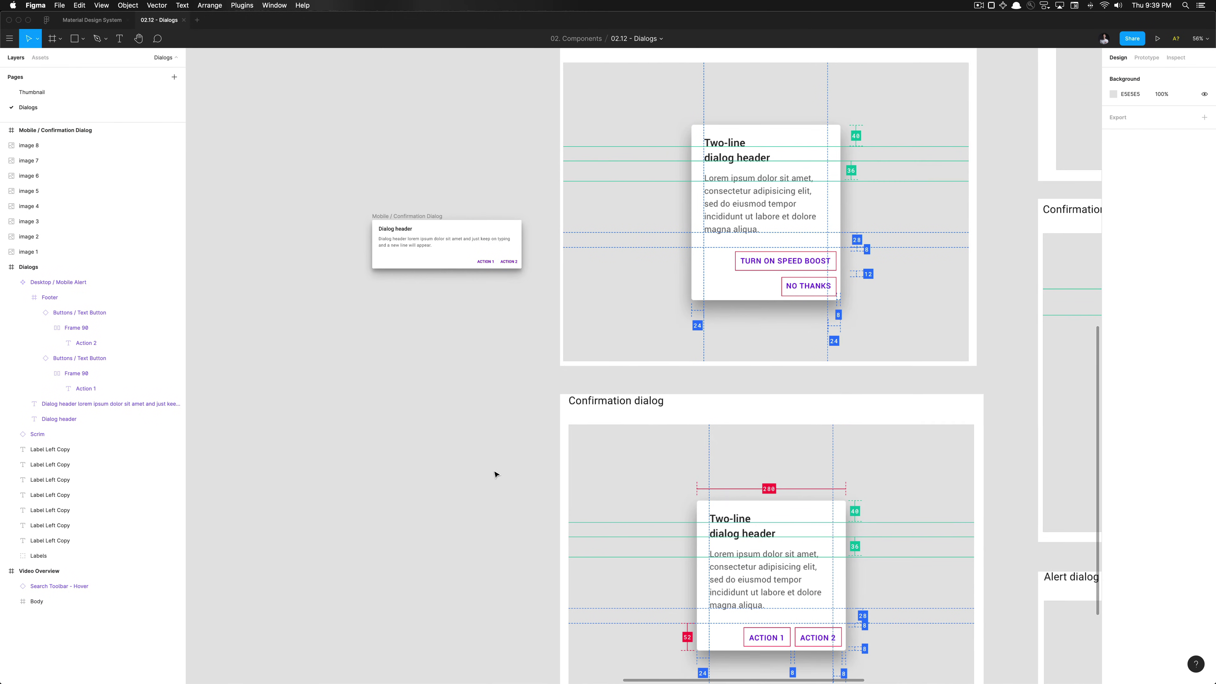
pyautogui.scroll(-1, 475, 254)
pyautogui.hscroll(1, 475, 254)
pyautogui.click(463, 223)
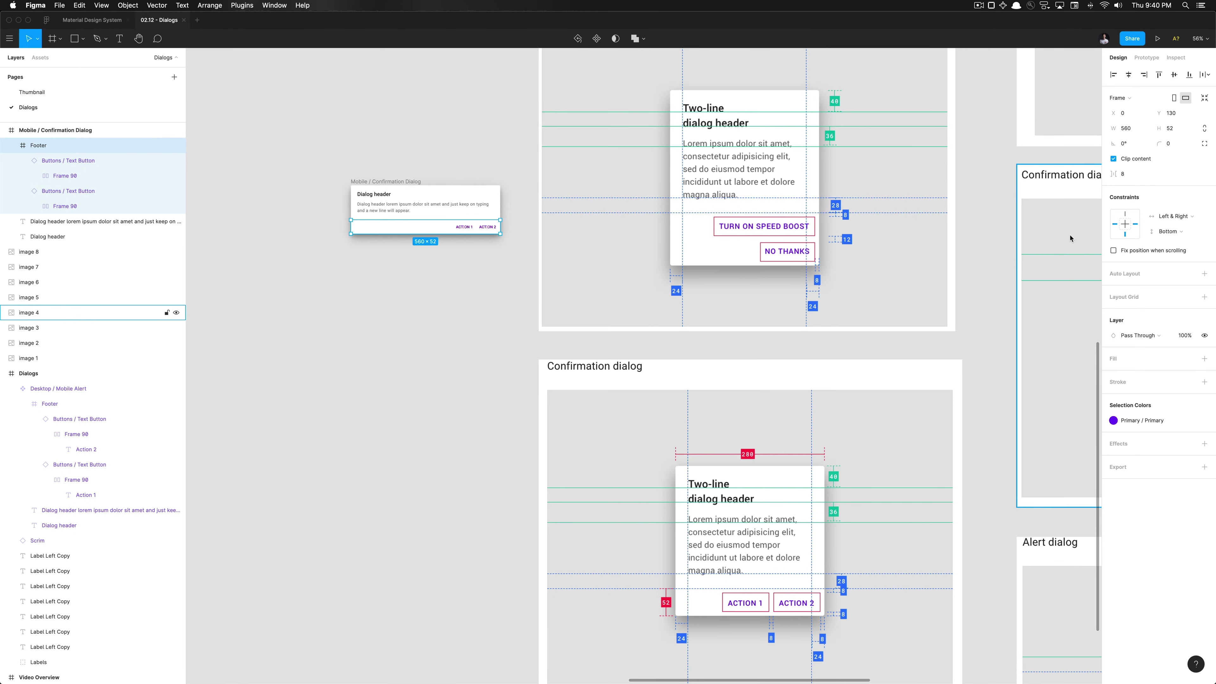
# Constrain the ACTION 1 and ACTION 2 Text Buttons to Right and Bottom in the footer
pyautogui.click(472, 231)
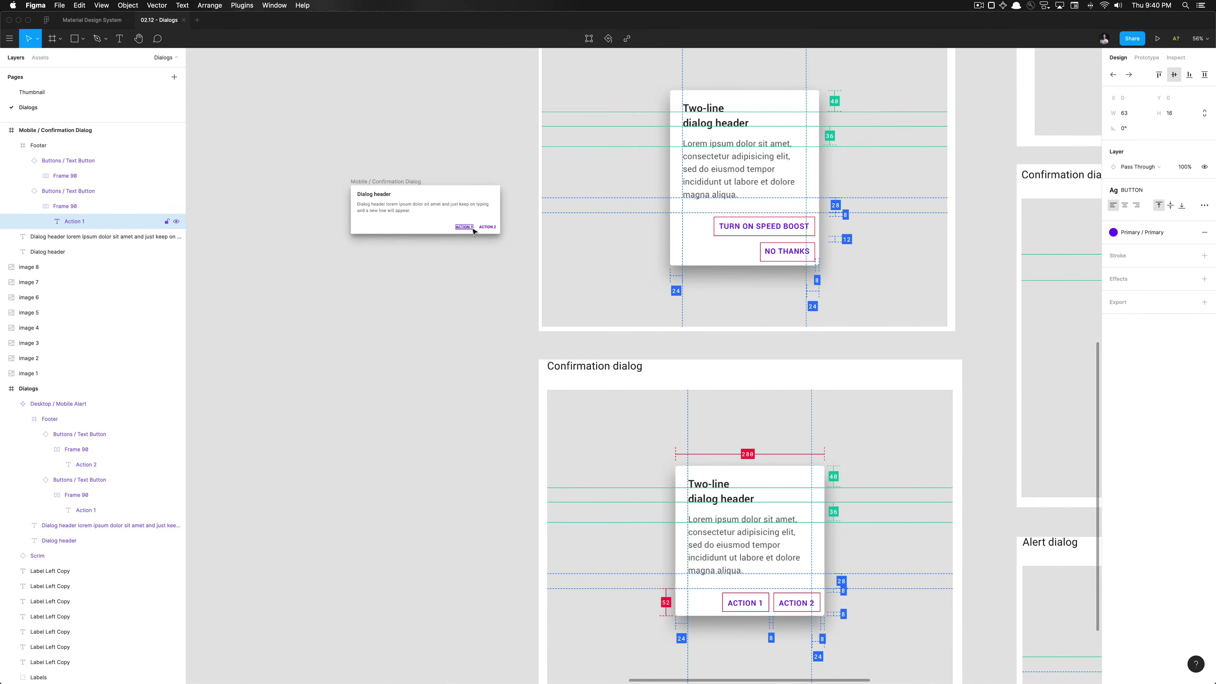
pyautogui.hotkey('shift', 'Return')
pyautogui.hotkey('shift', 'Return')
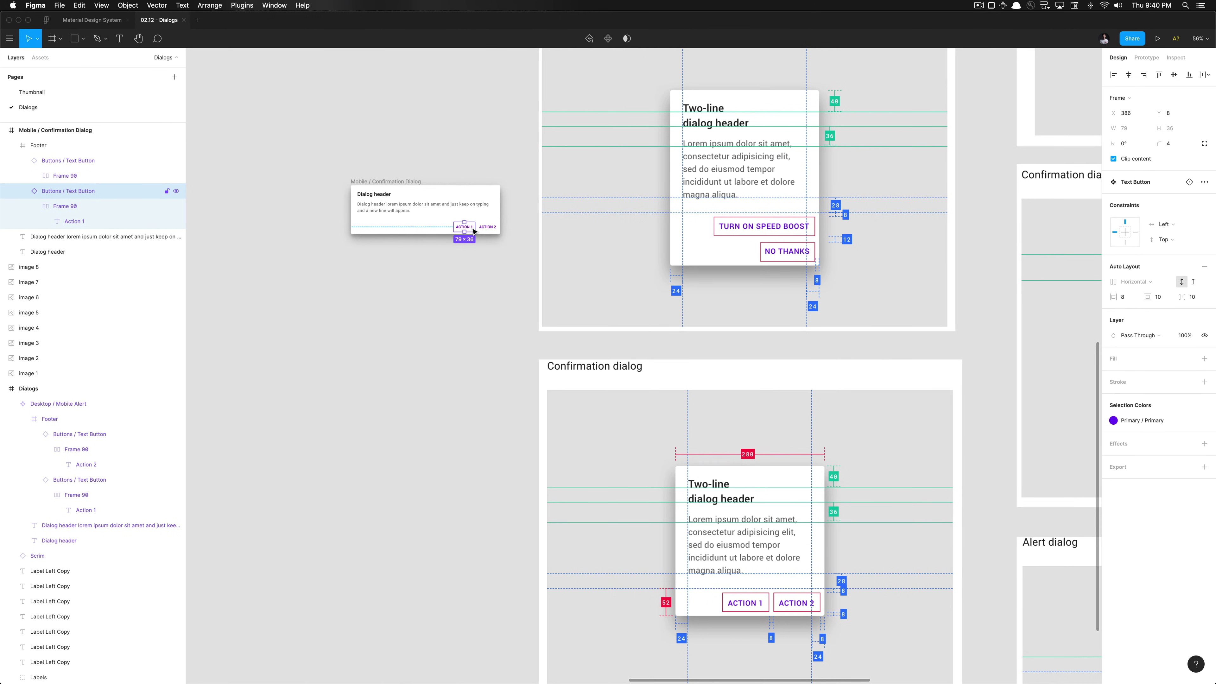
pyautogui.keyDown('shift'); pyautogui.click(492, 230); pyautogui.keyUp('shift')
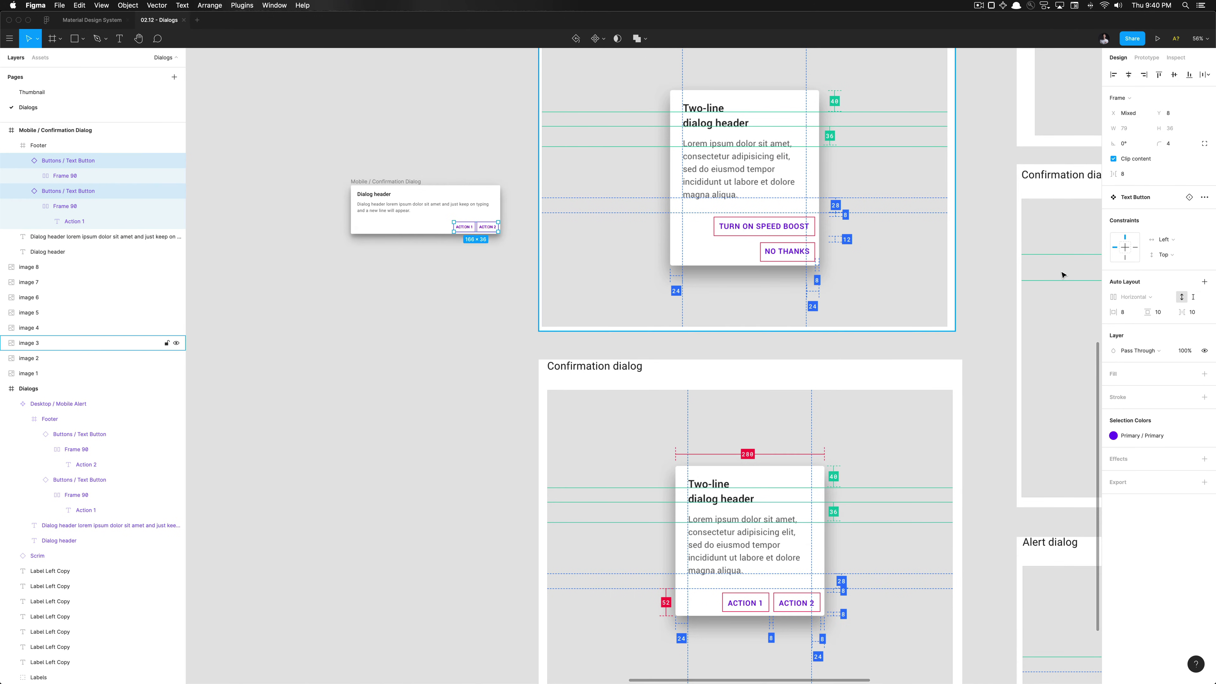
pyautogui.click(1126, 257)
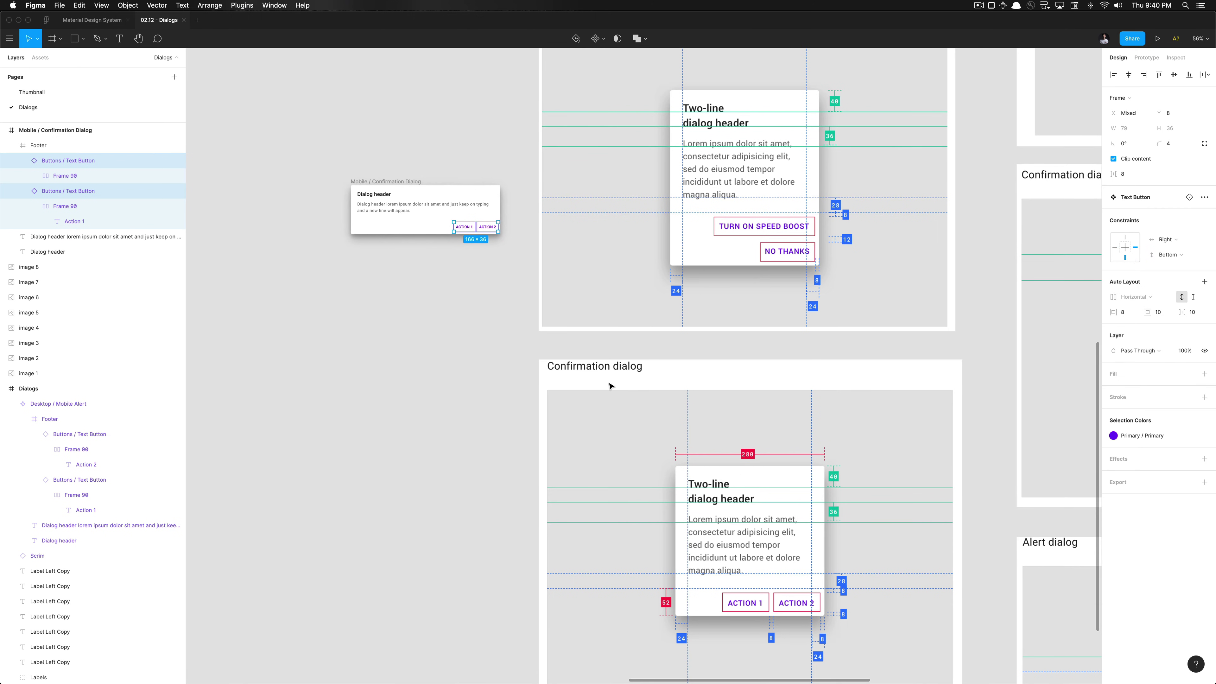
pyautogui.click(341, 386)
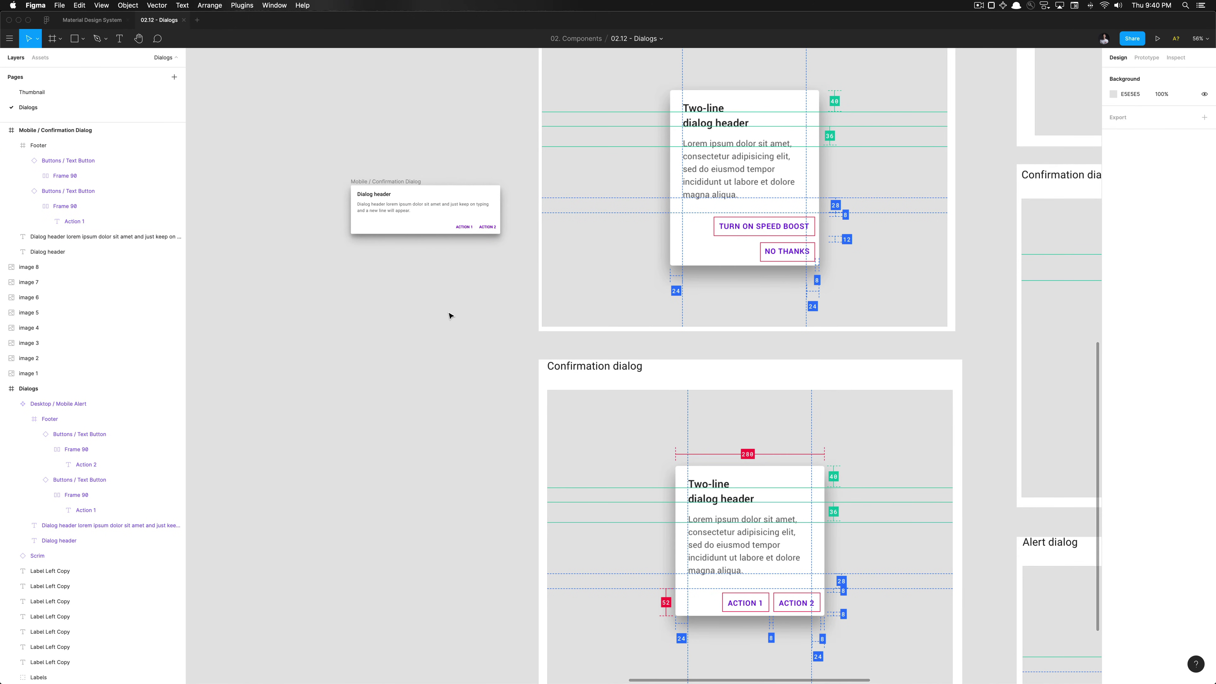
# Narrow the Mobile / Confirmation Dialog frame to 280×182 so its body text wraps
pyautogui.scroll(-2, 450, 315)
pyautogui.hscroll(2, 450, 315)
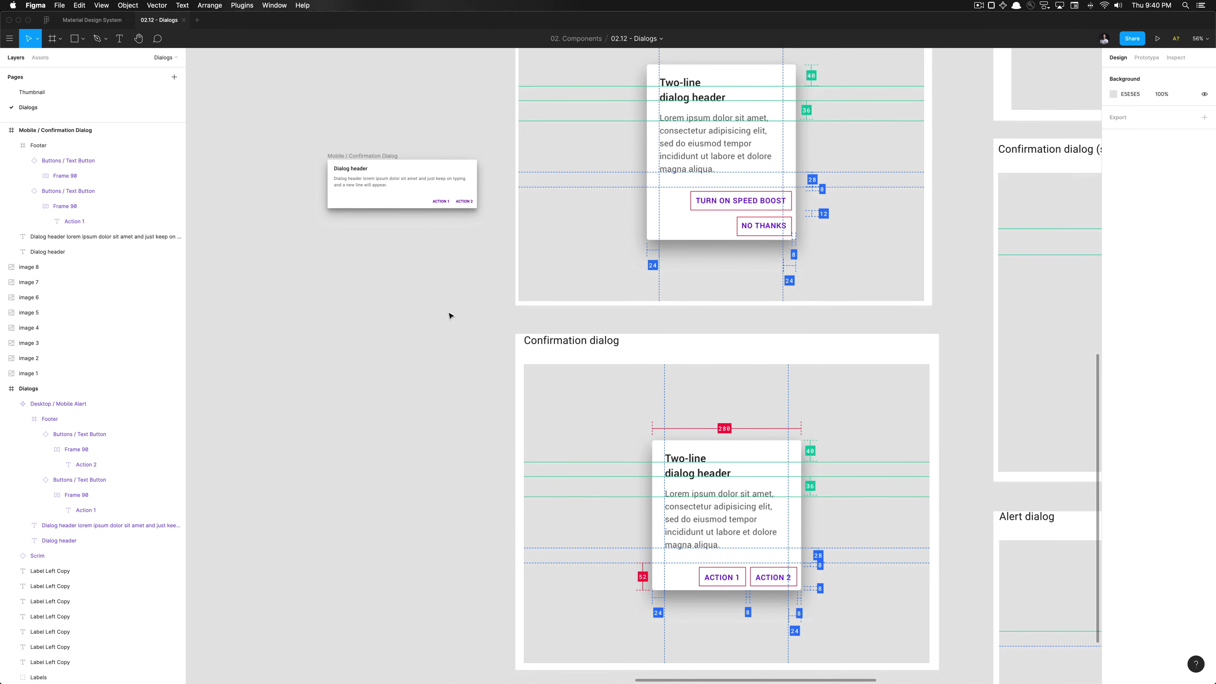
pyautogui.click(354, 182)
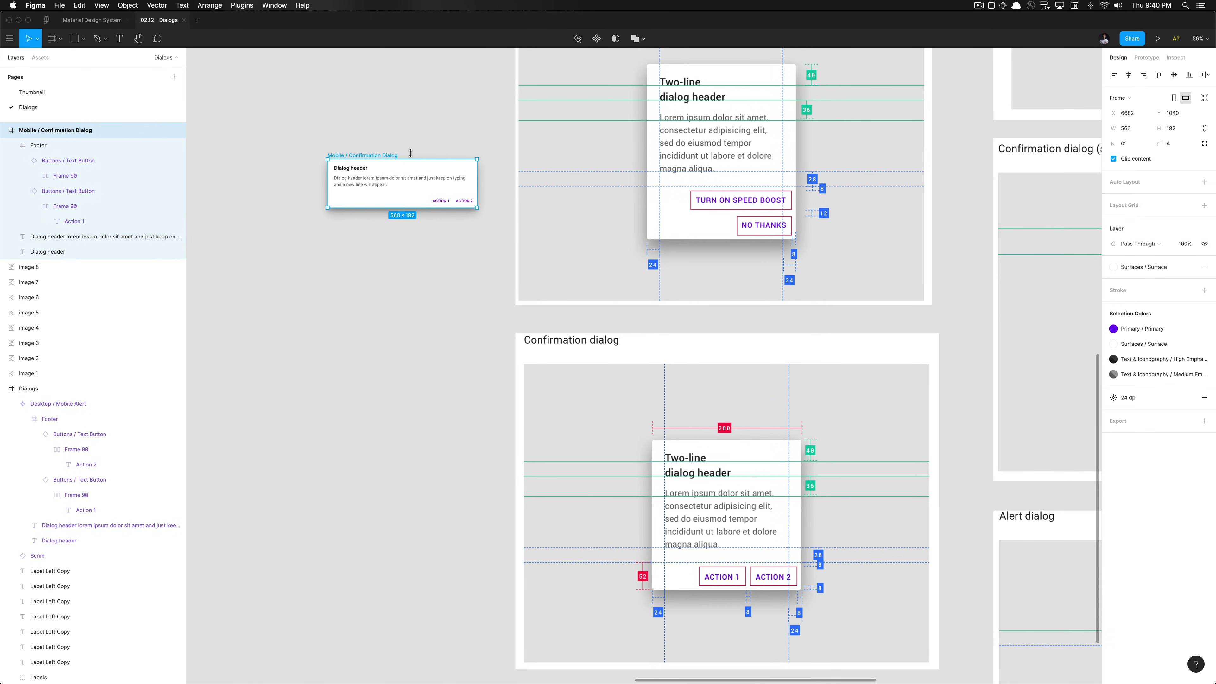
pyautogui.click(360, 171)
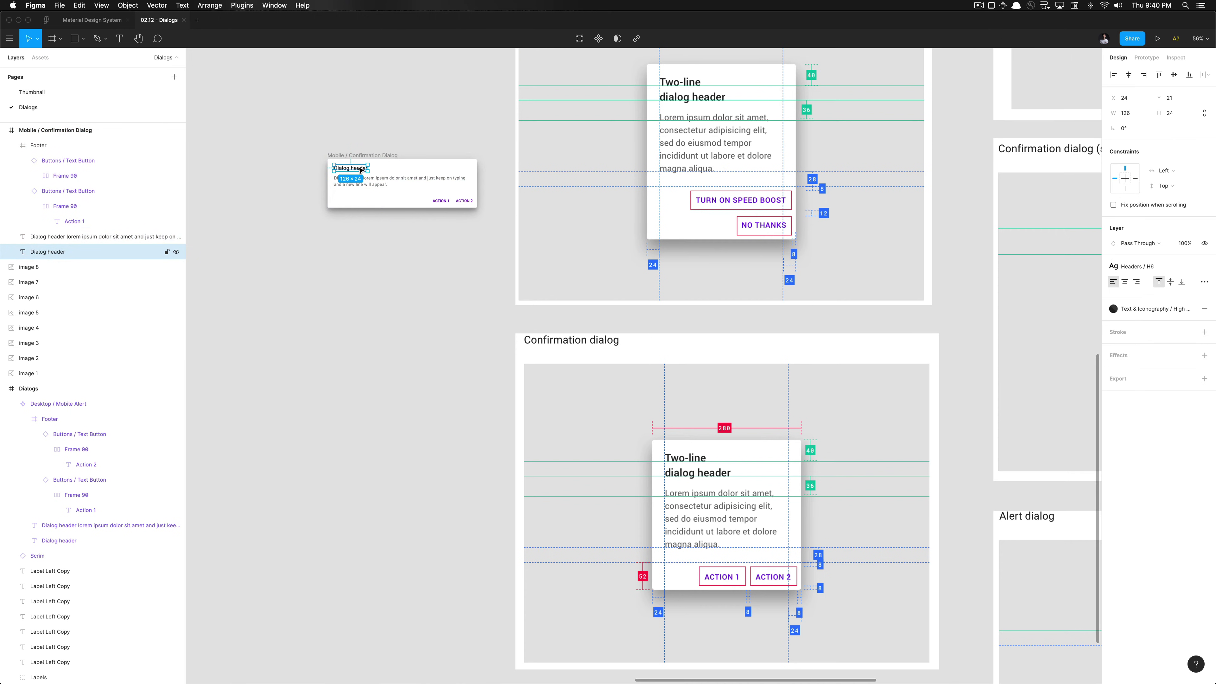
pyautogui.click(453, 161)
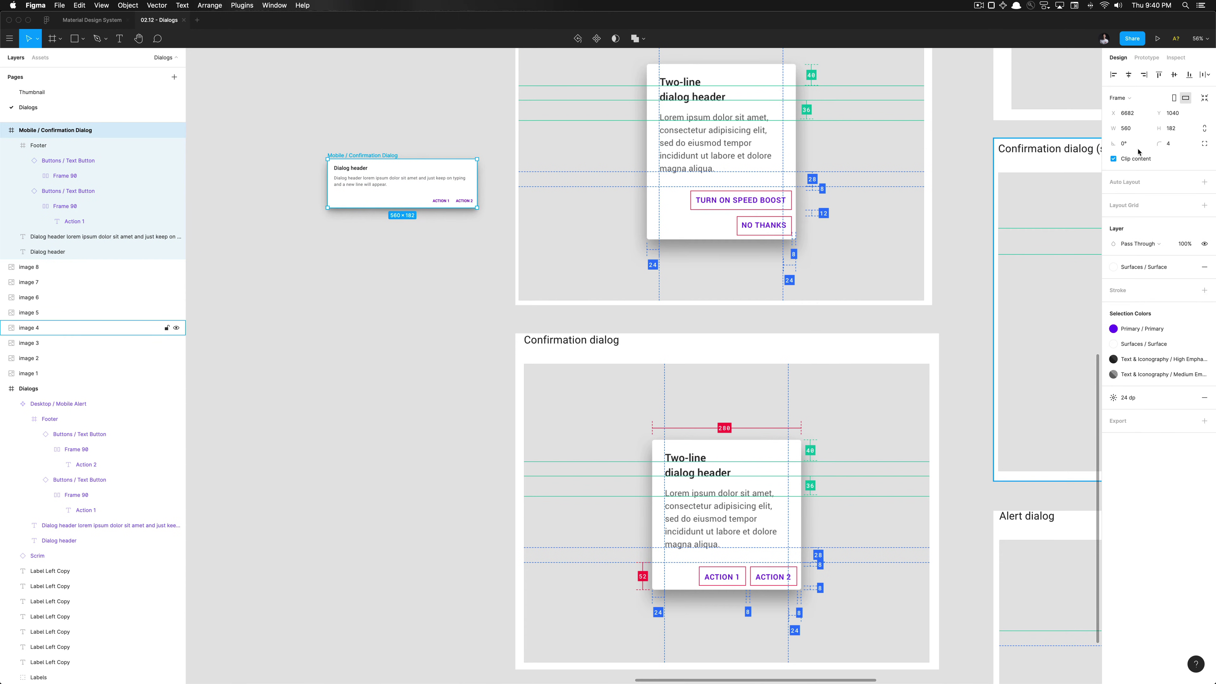
pyautogui.click(1138, 130)
pyautogui.press('Return')
pyautogui.scroll(1, 331, 191)
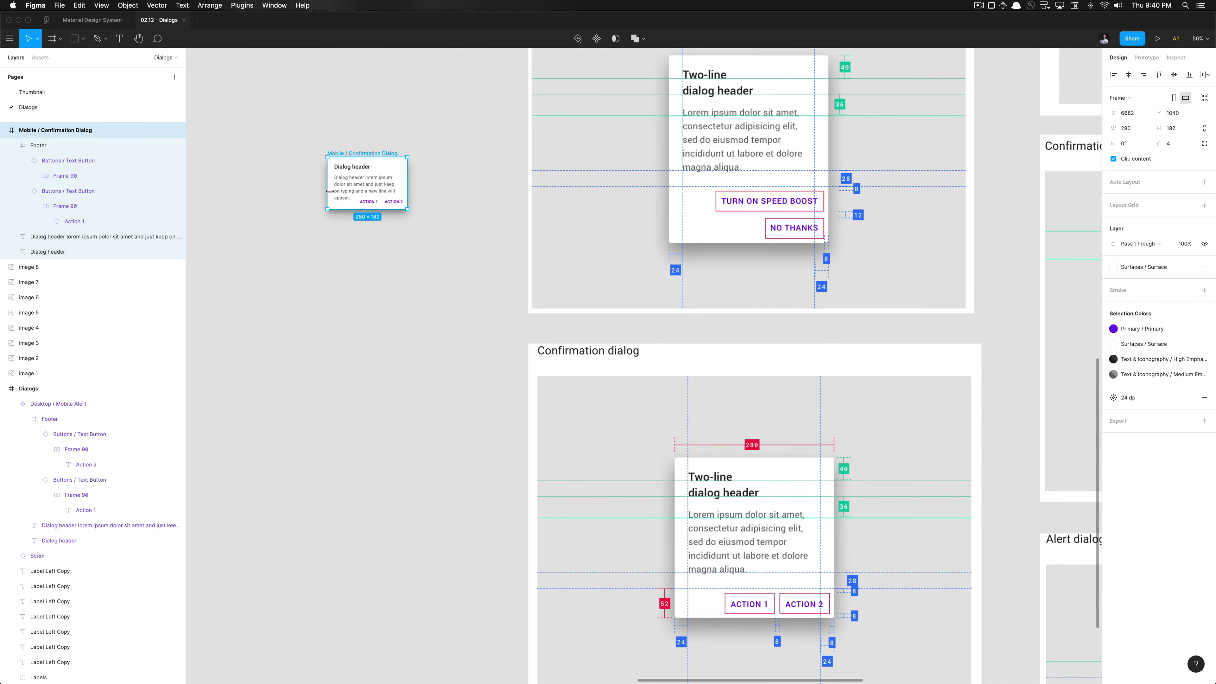
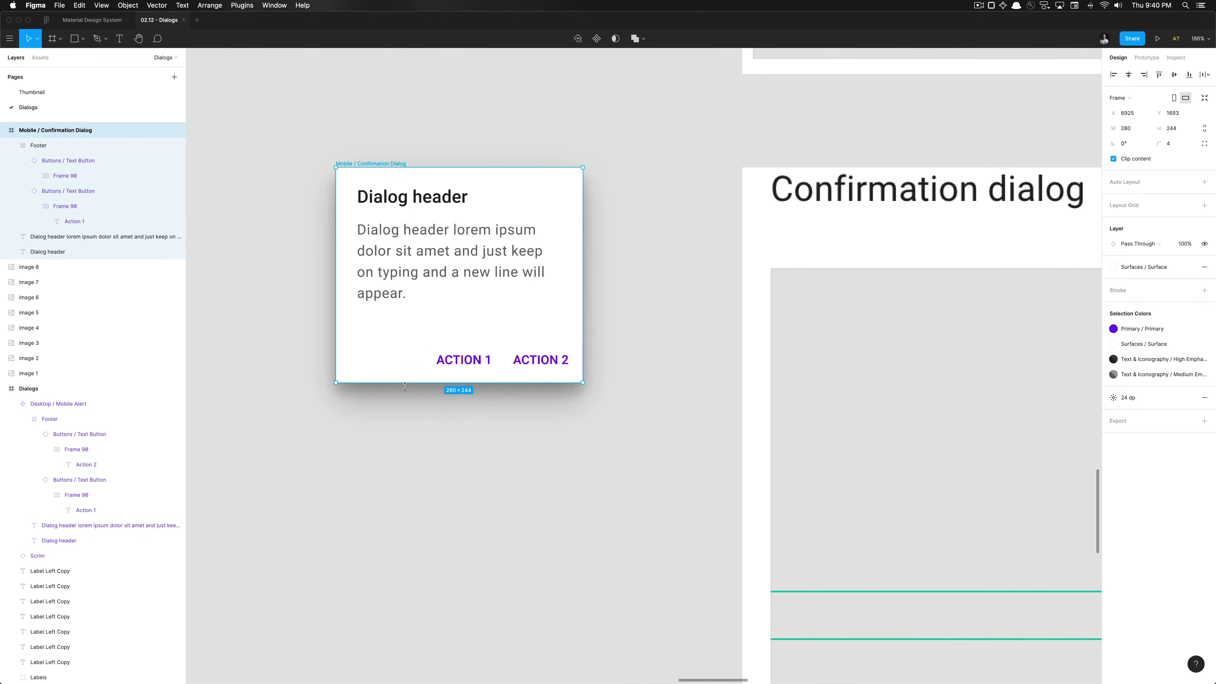
# Draw an 11×28 grey spacer rectangle below the dialog's body text
pyautogui.press('r')
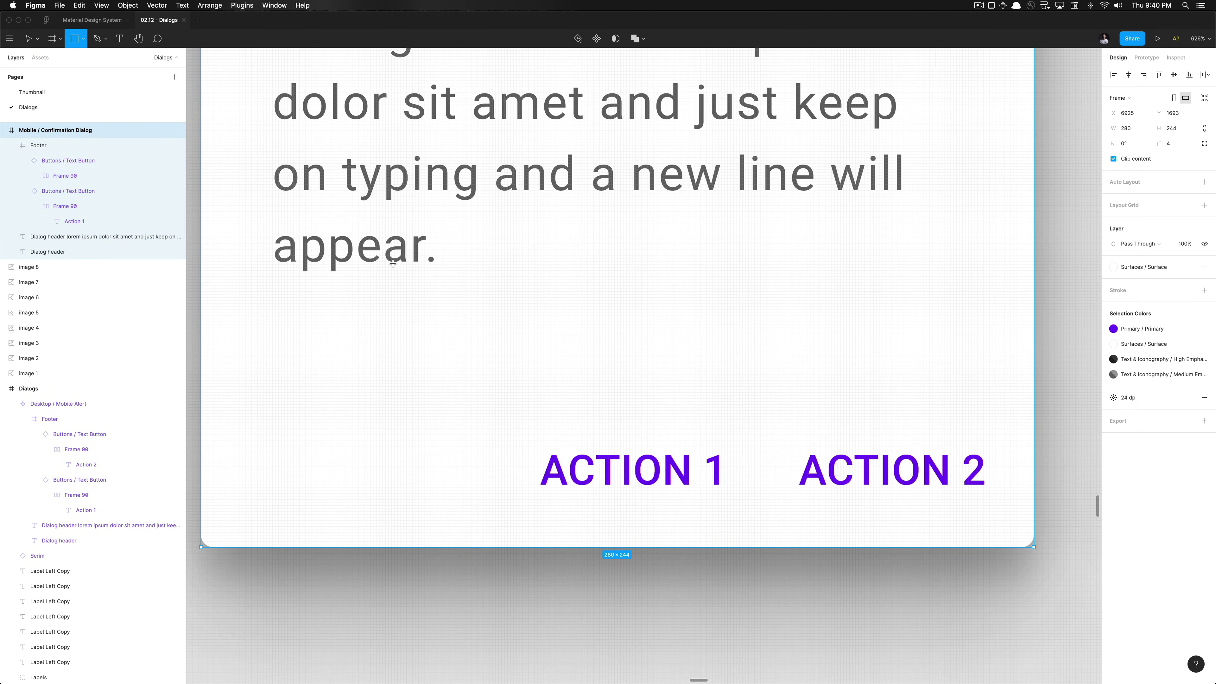
pyautogui.moveTo(392, 261); pyautogui.dragTo(360, 339)
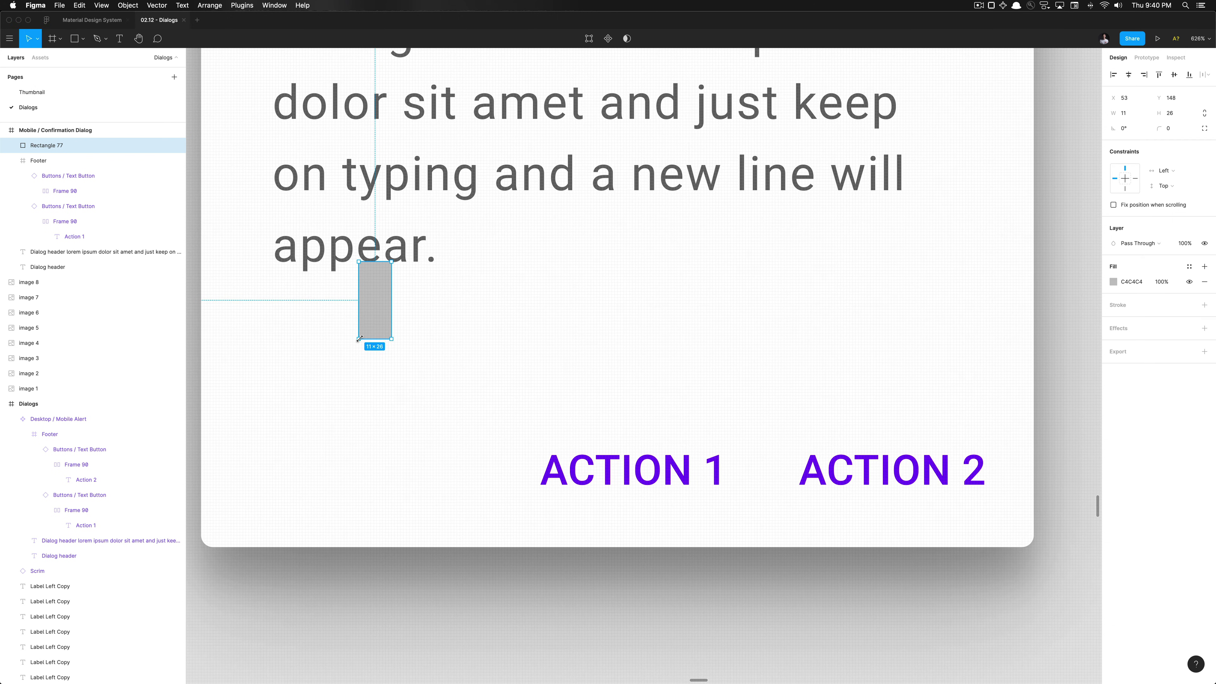
pyautogui.click(1180, 116)
pyautogui.write('28')
pyautogui.press('Return')
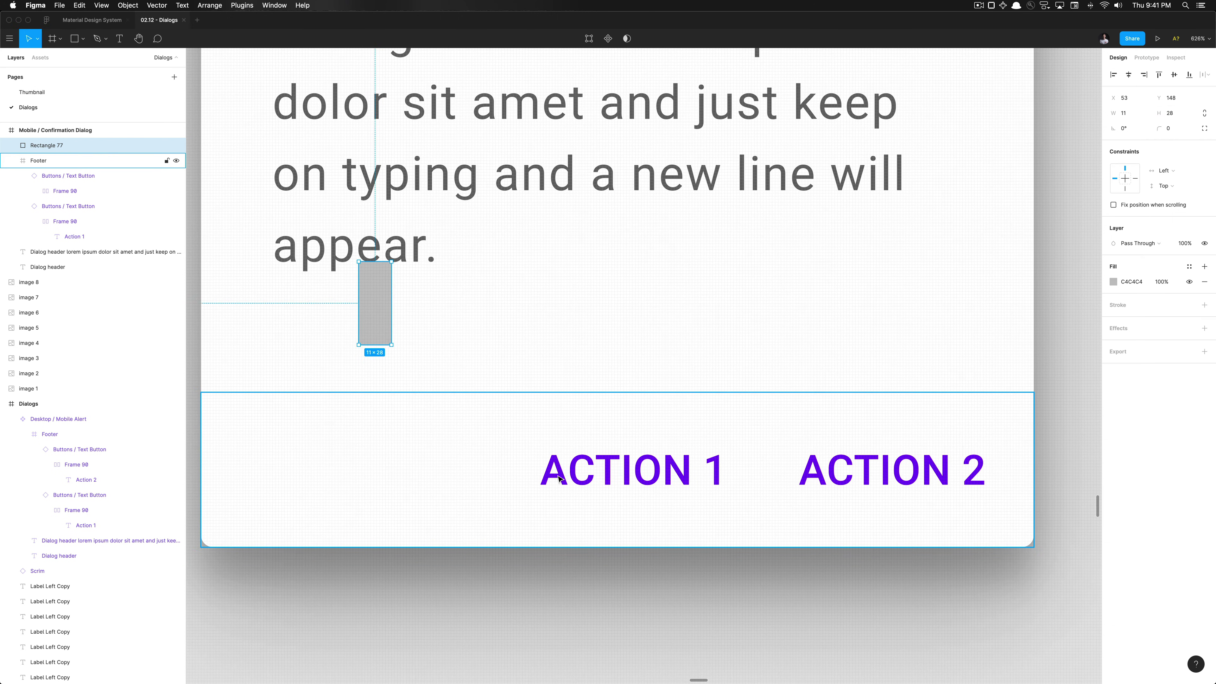
# Resize the dialog frame's bottom edge to 228 tall, using rulers and a guide at the footer top
pyautogui.click(510, 462)
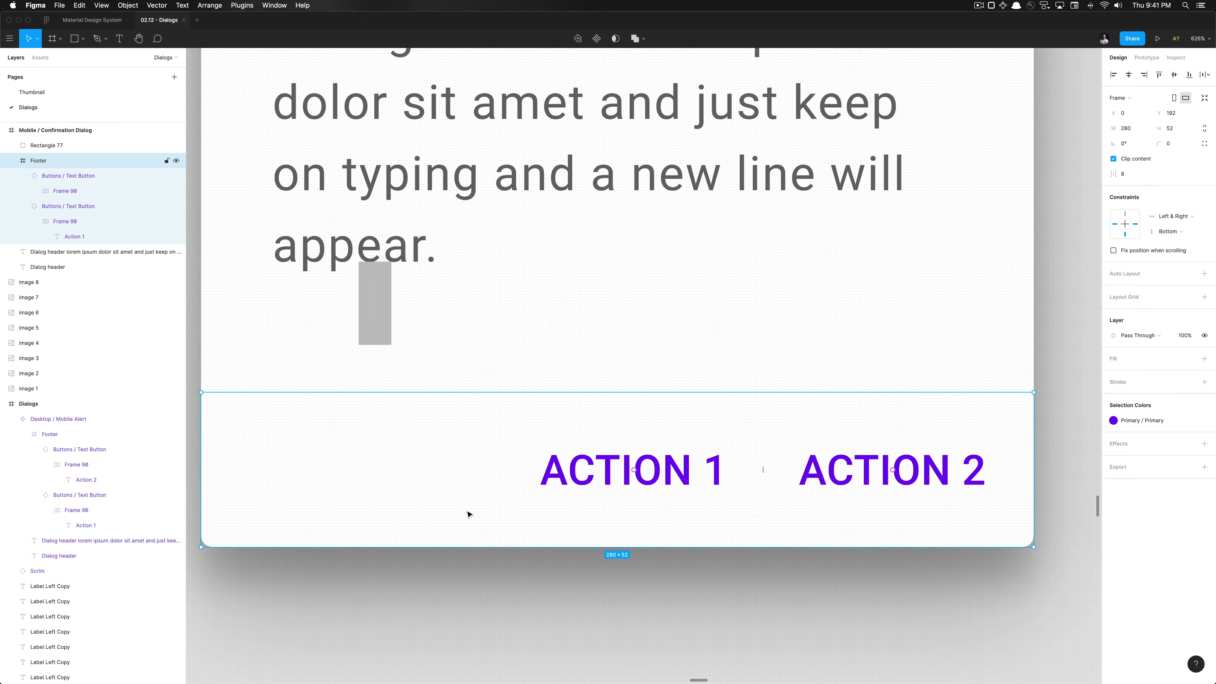
pyautogui.press('Escape')
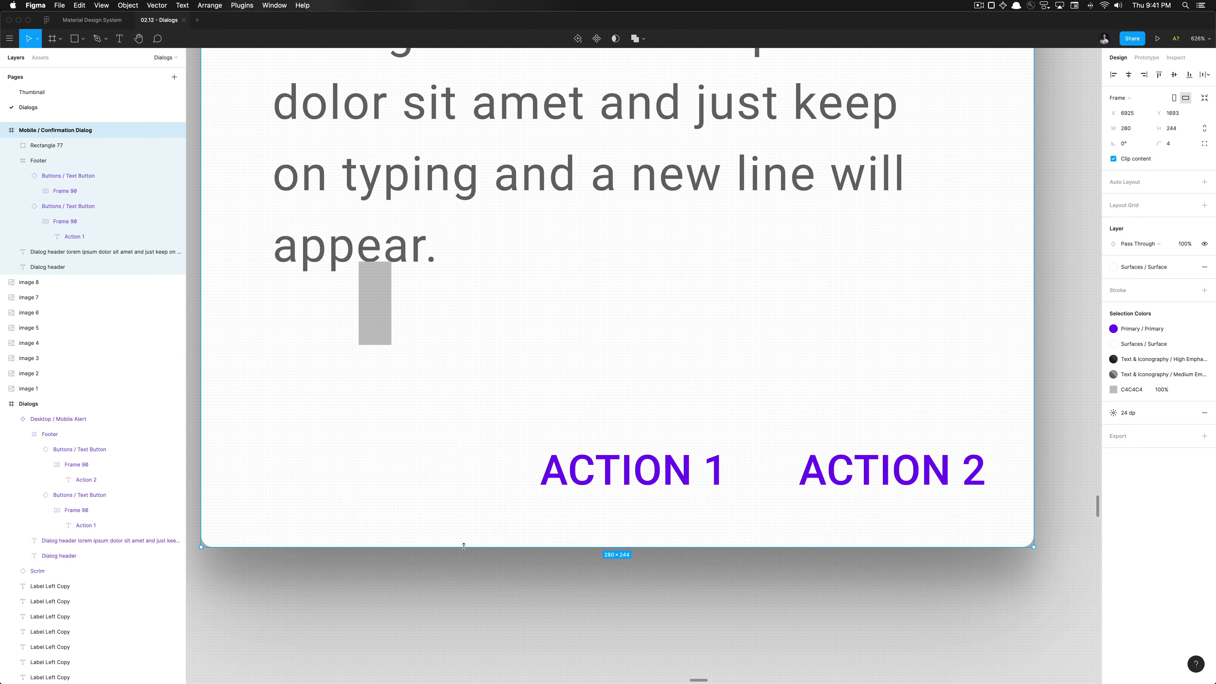
pyautogui.moveTo(471, 485); pyautogui.dragTo(472, 484)
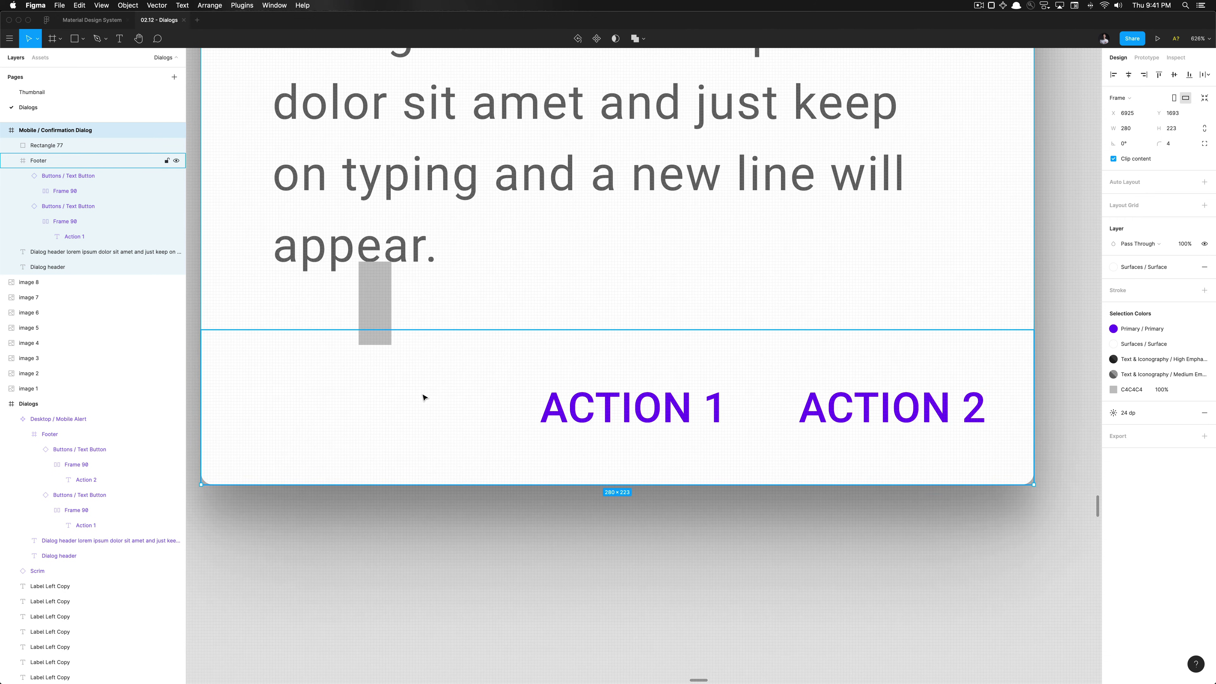
pyautogui.click(421, 393)
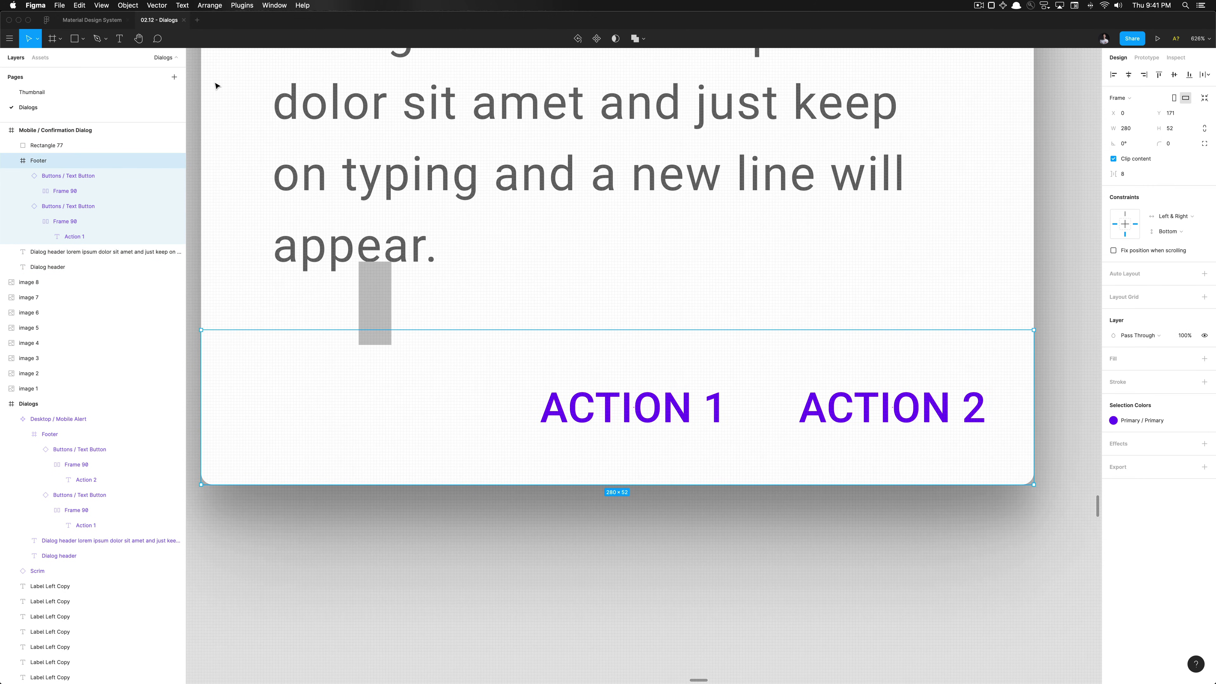
pyautogui.hotkey('shift', 'r')
pyautogui.moveTo(206, 56); pyautogui.dragTo(233, 330)
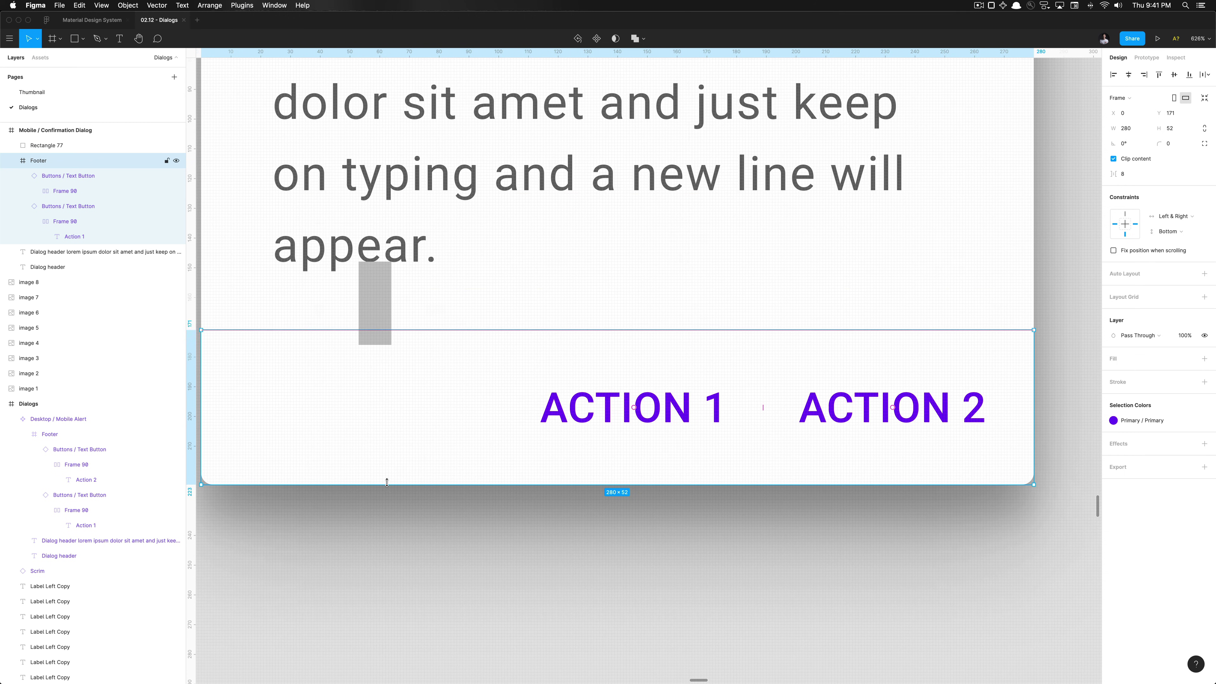
pyautogui.moveTo(387, 485); pyautogui.dragTo(388, 502)
pyautogui.press('Escape')
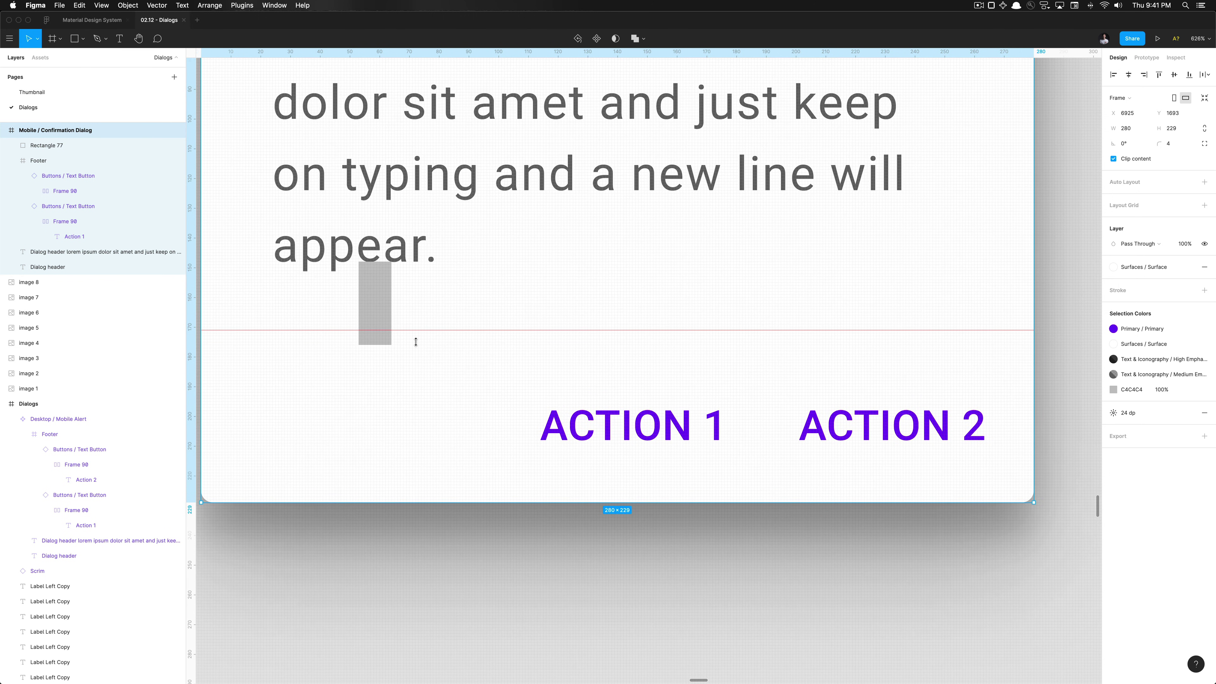
pyautogui.scroll(5, 421, 428)
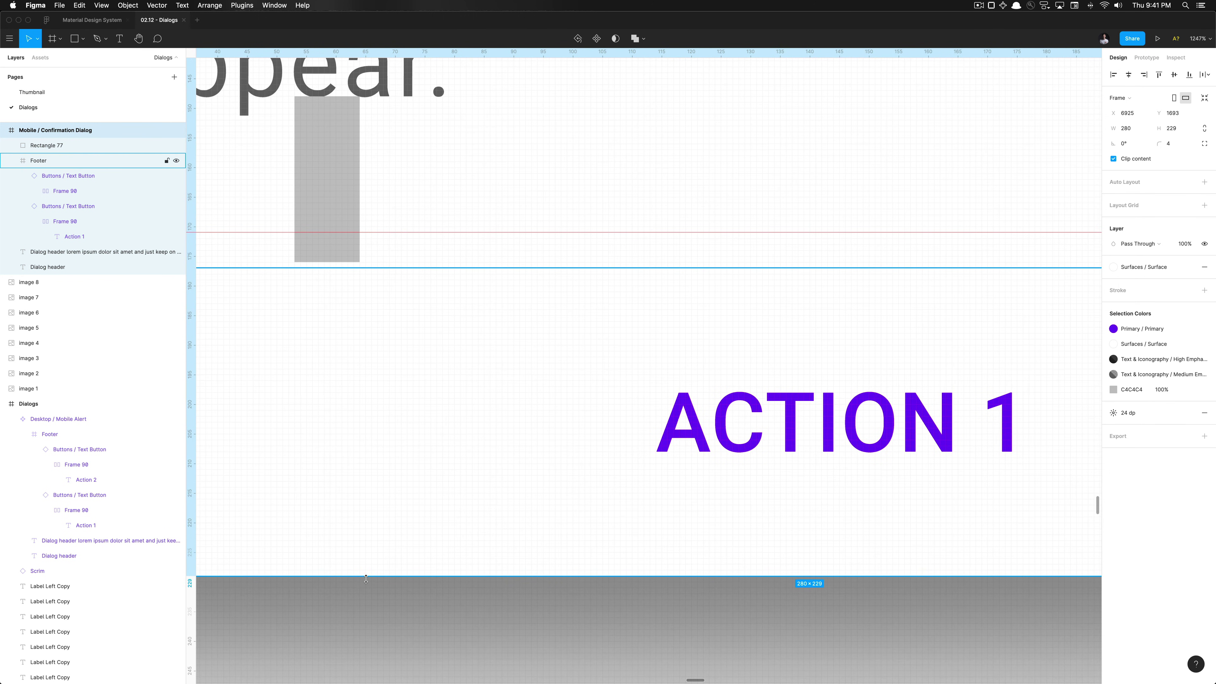
pyautogui.moveTo(367, 572); pyautogui.dragTo(366, 569)
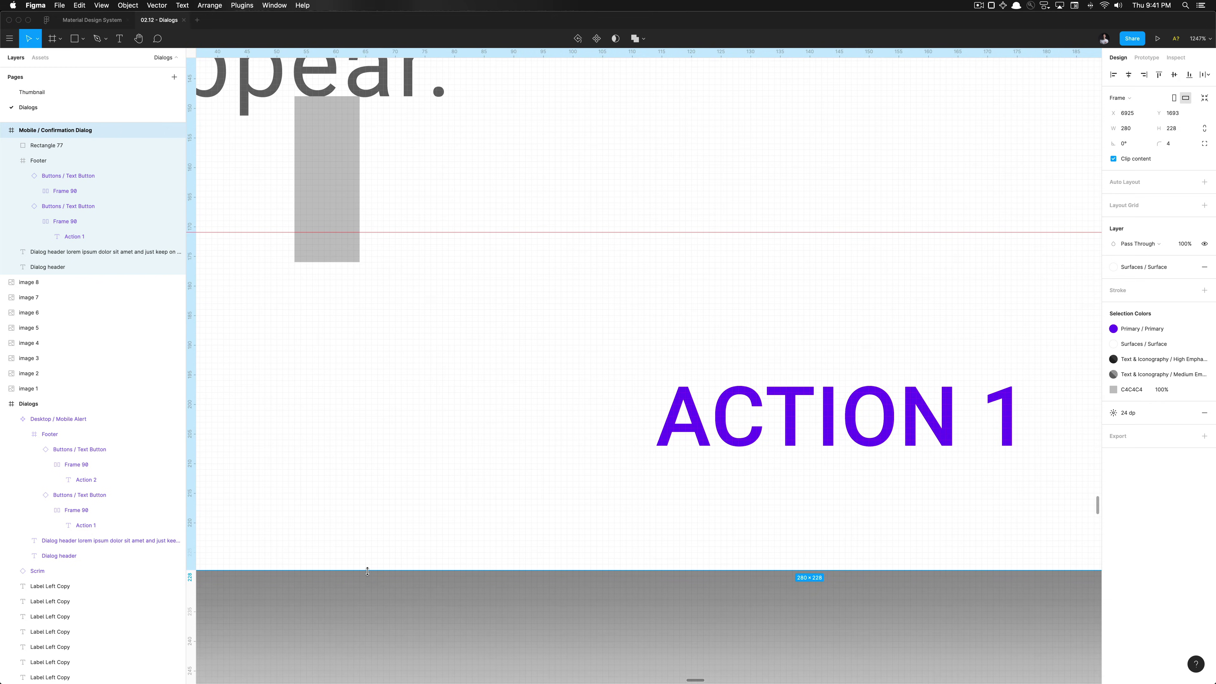
pyautogui.scroll(-5, 366, 570)
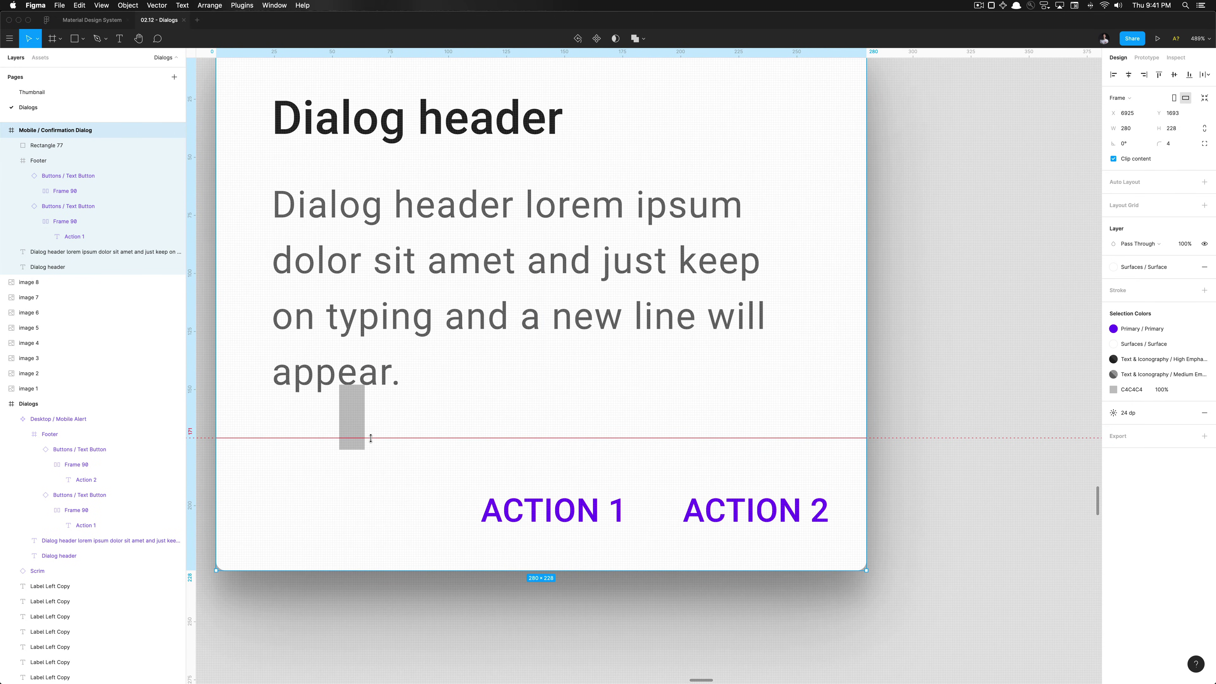
# Delete the temporary spacer rectangle
pyautogui.click(357, 436)
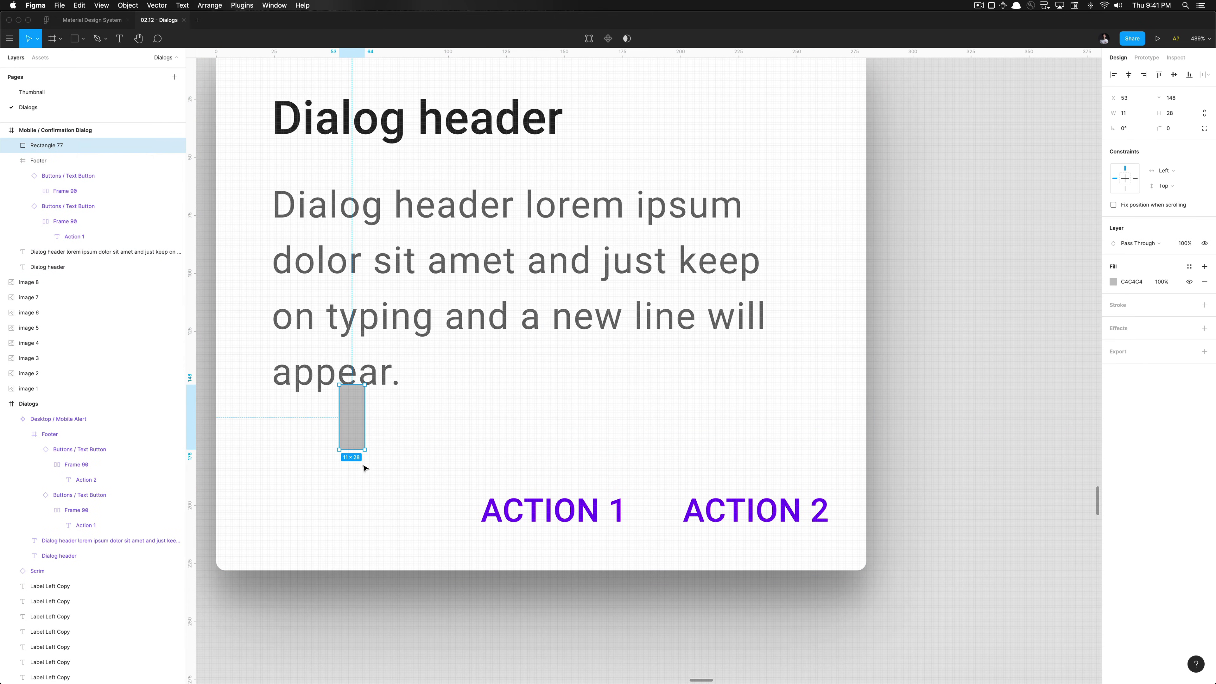
pyautogui.press('Delete')
pyautogui.scroll(-5, 367, 478)
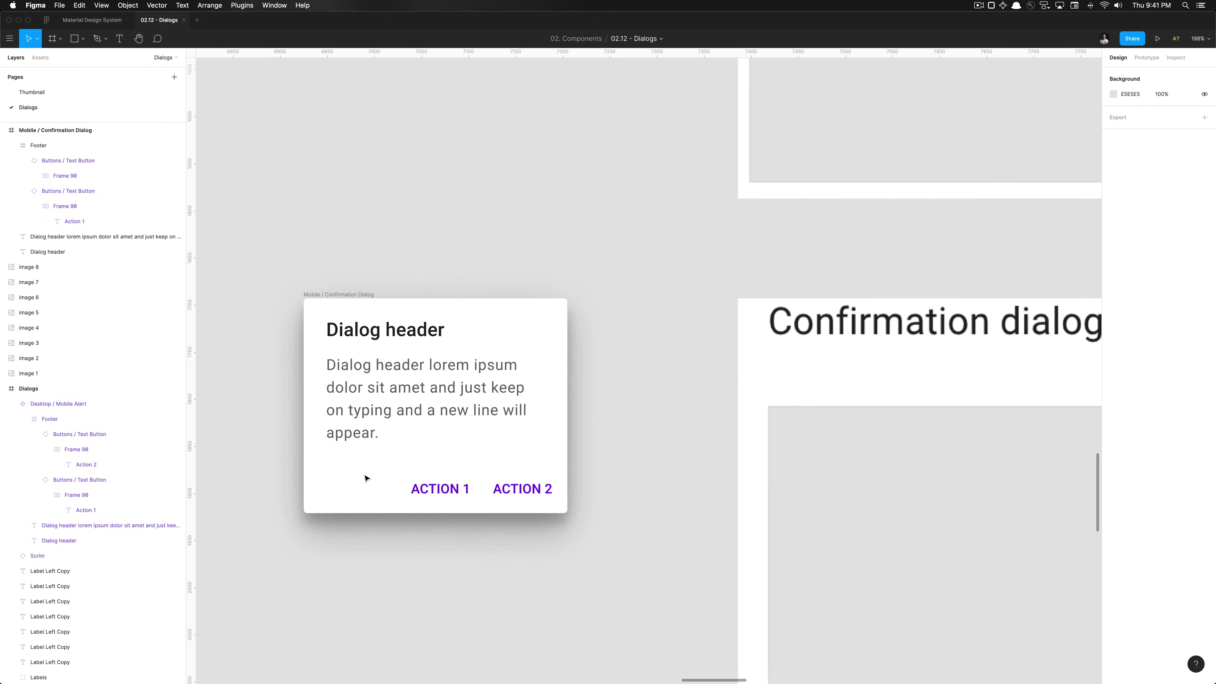
# Resize the body text box to 232×93 so it fits all four lines
pyautogui.click(366, 496)
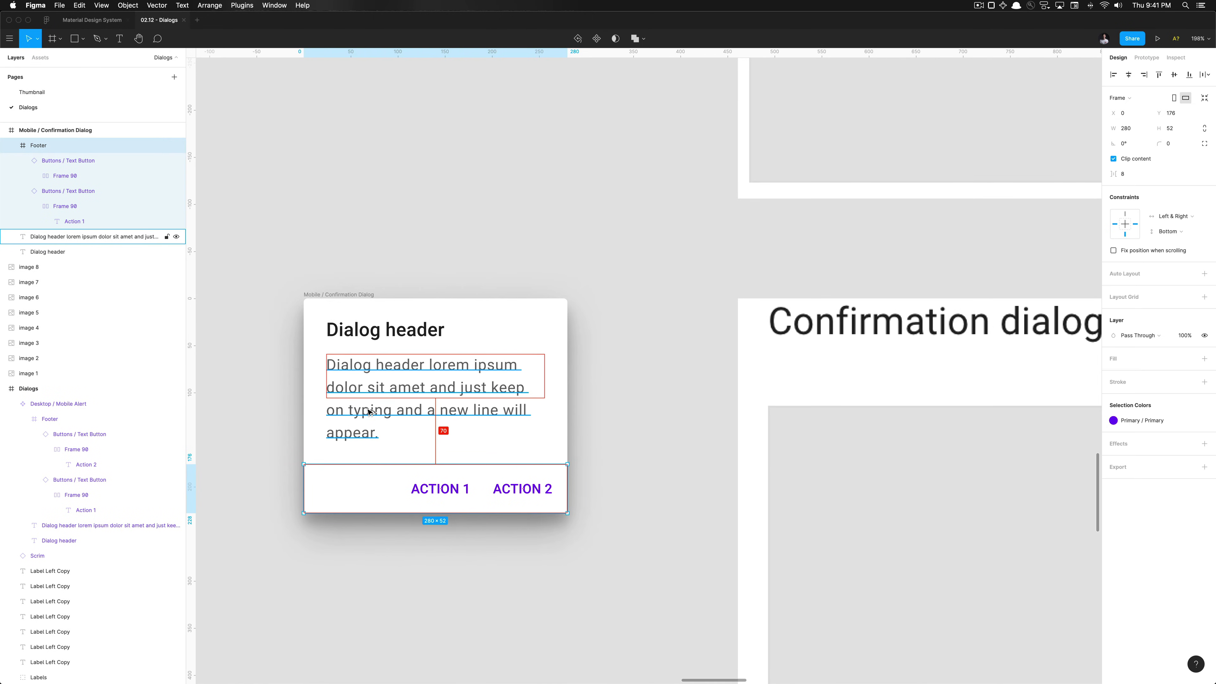
pyautogui.click(386, 388)
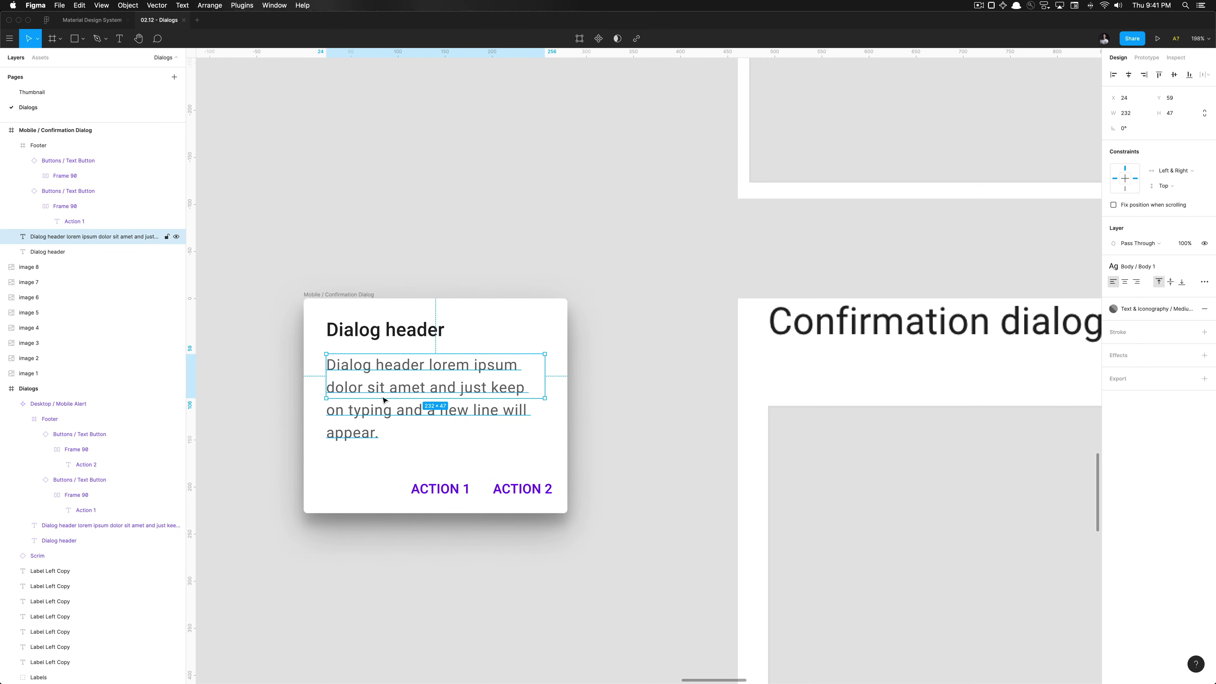
pyautogui.scroll(5, 384, 400)
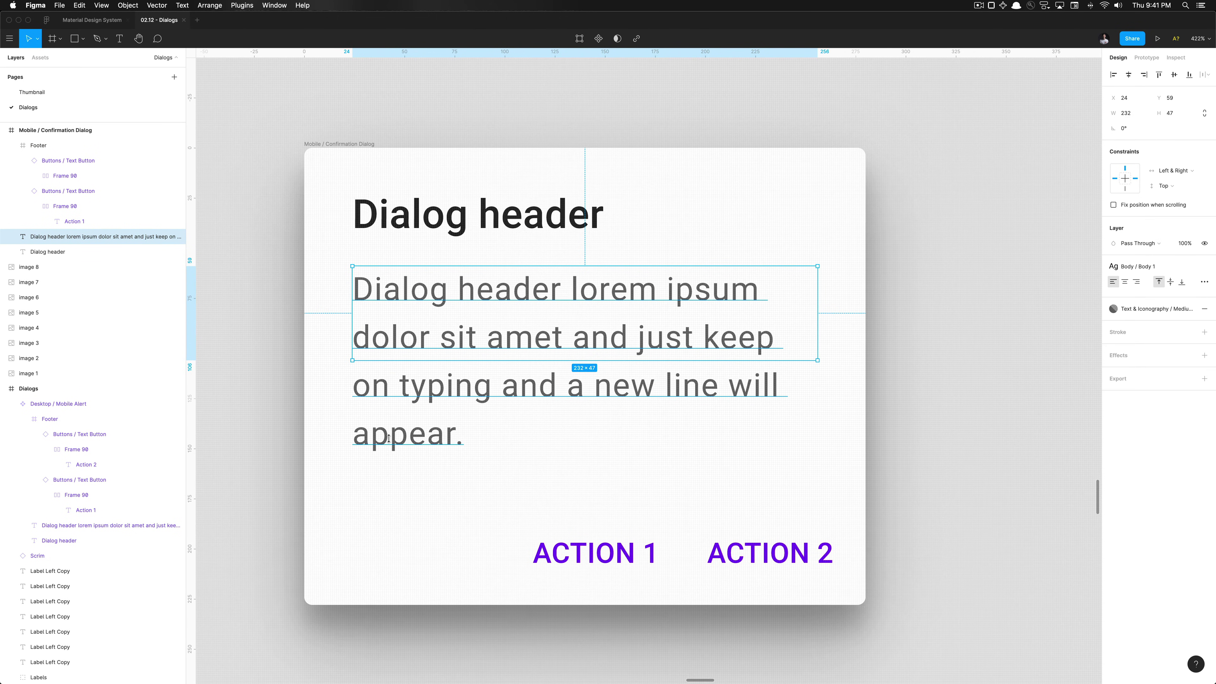
pyautogui.moveTo(388, 438); pyautogui.dragTo(388, 463)
pyautogui.scroll(6, 407, 535)
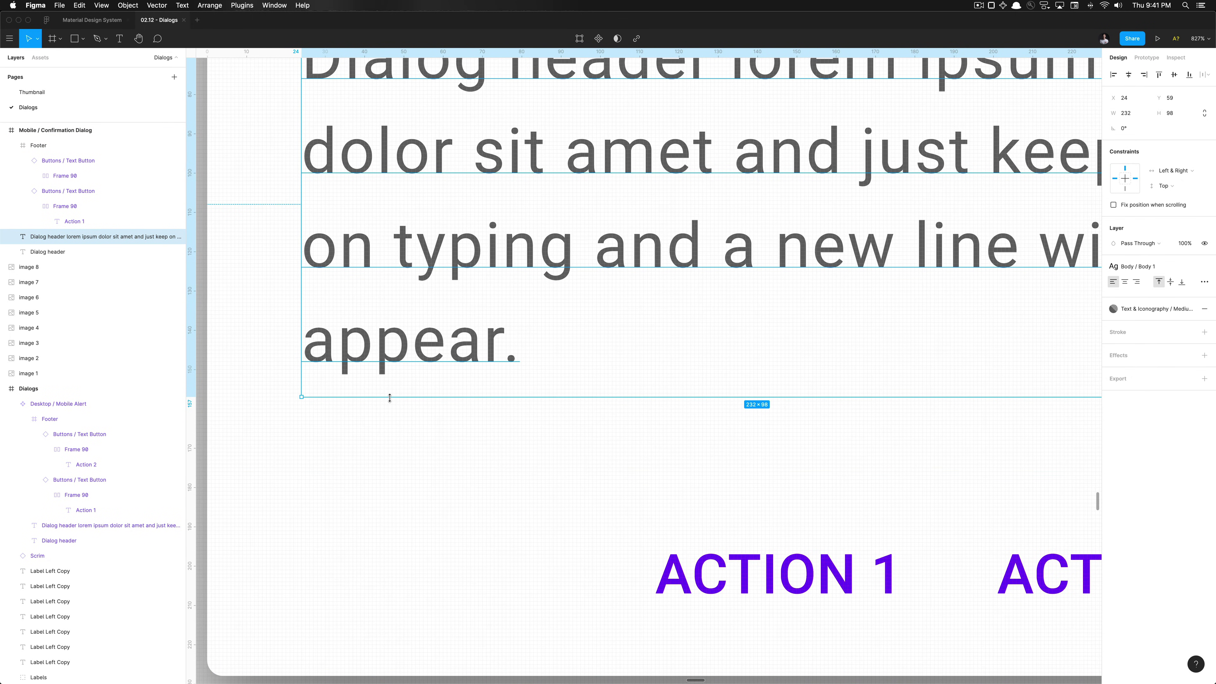
pyautogui.moveTo(390, 398); pyautogui.dragTo(401, 378)
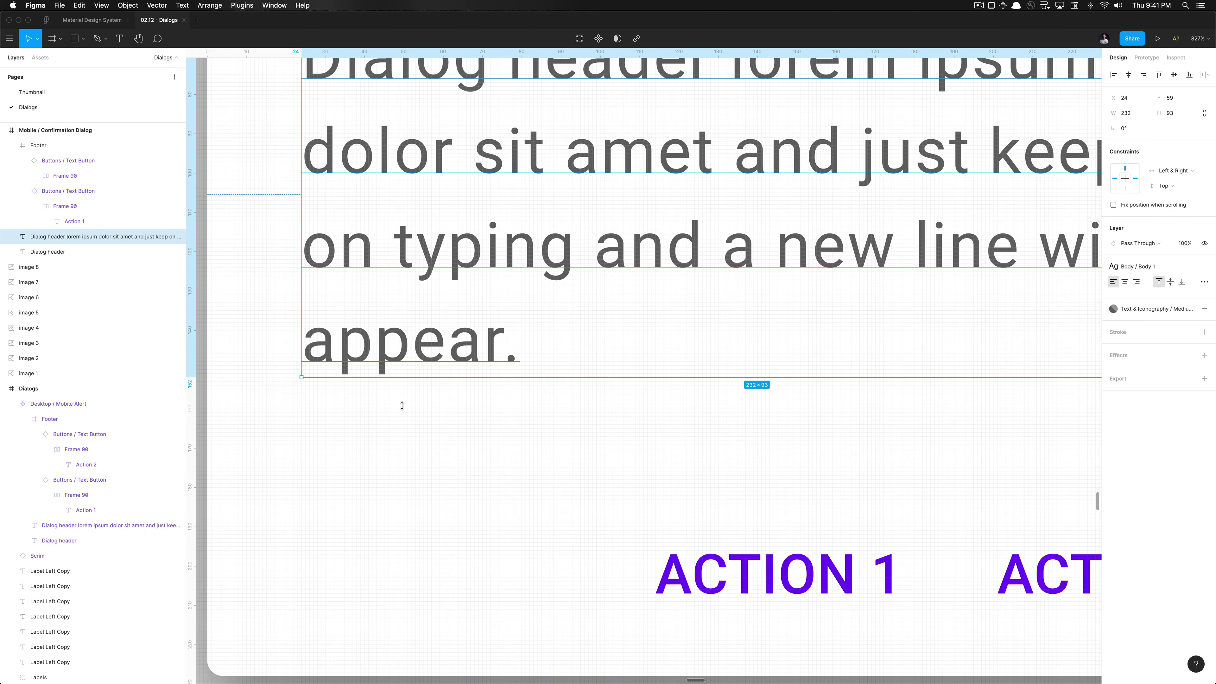
pyautogui.scroll(-10, 415, 543)
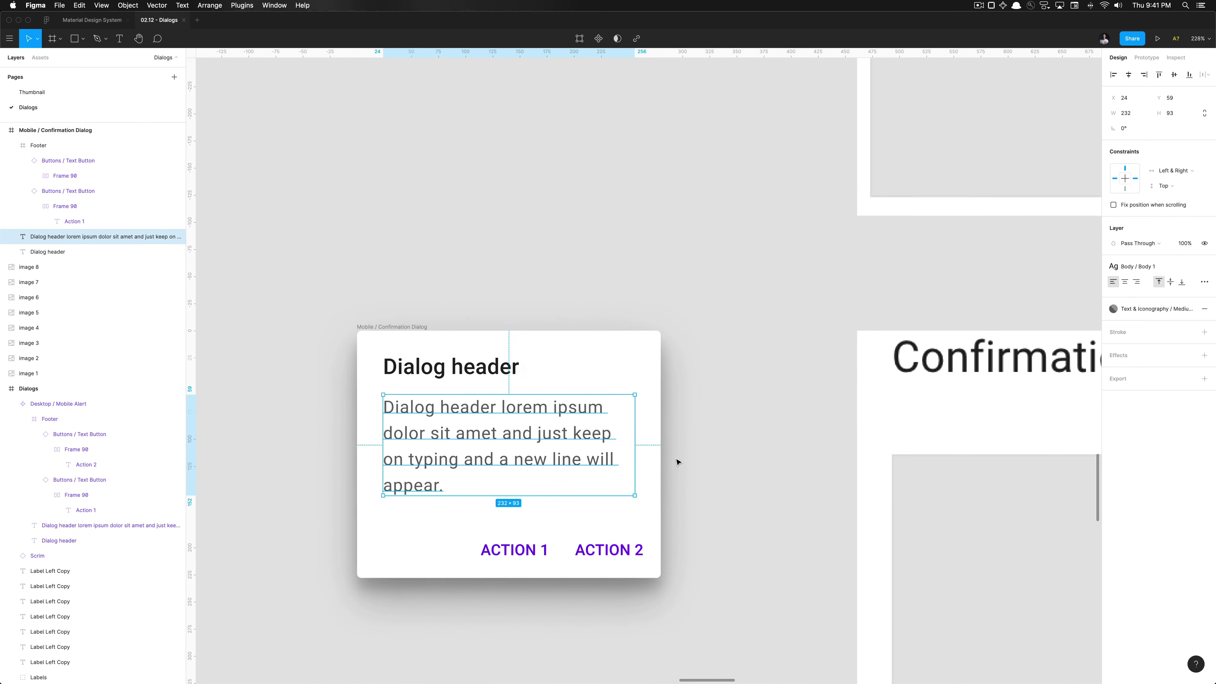
# Check spacing around the body text, footer and header with Alt held
pyautogui.press('alt')
pyautogui.click(621, 532)
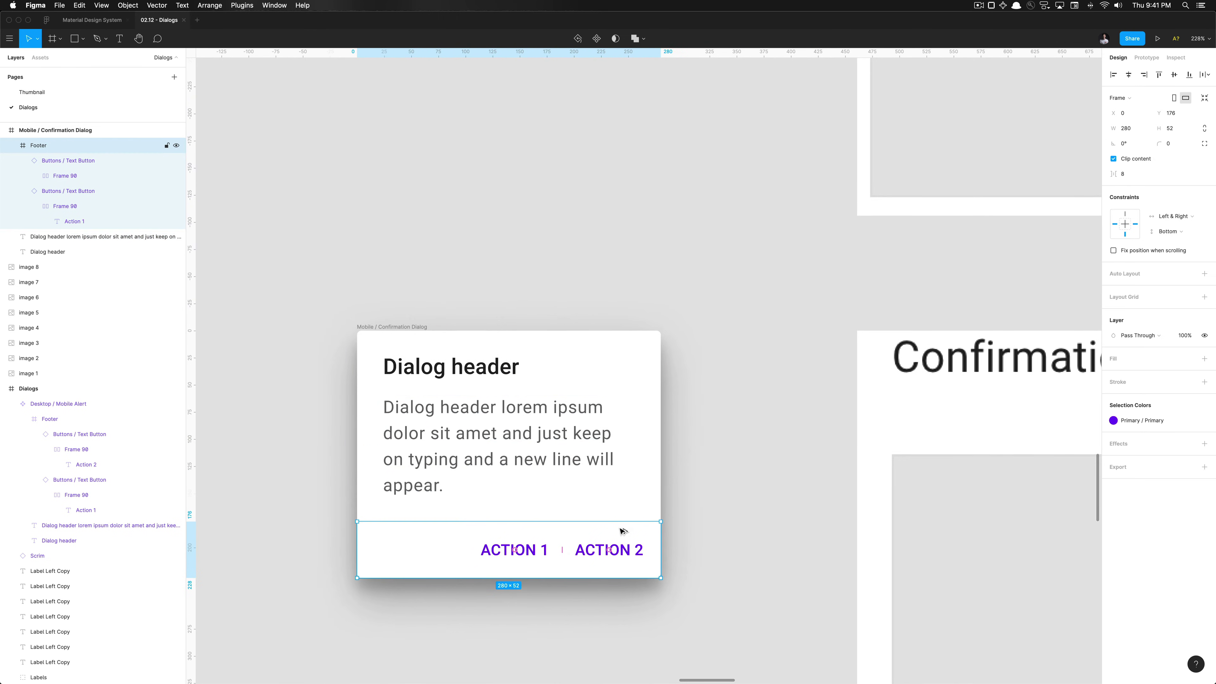
pyautogui.click(703, 454)
pyautogui.scroll(-5, 707, 451)
pyautogui.hscroll(5, 706, 450)
pyautogui.scroll(-1, 706, 451)
pyautogui.click(478, 393)
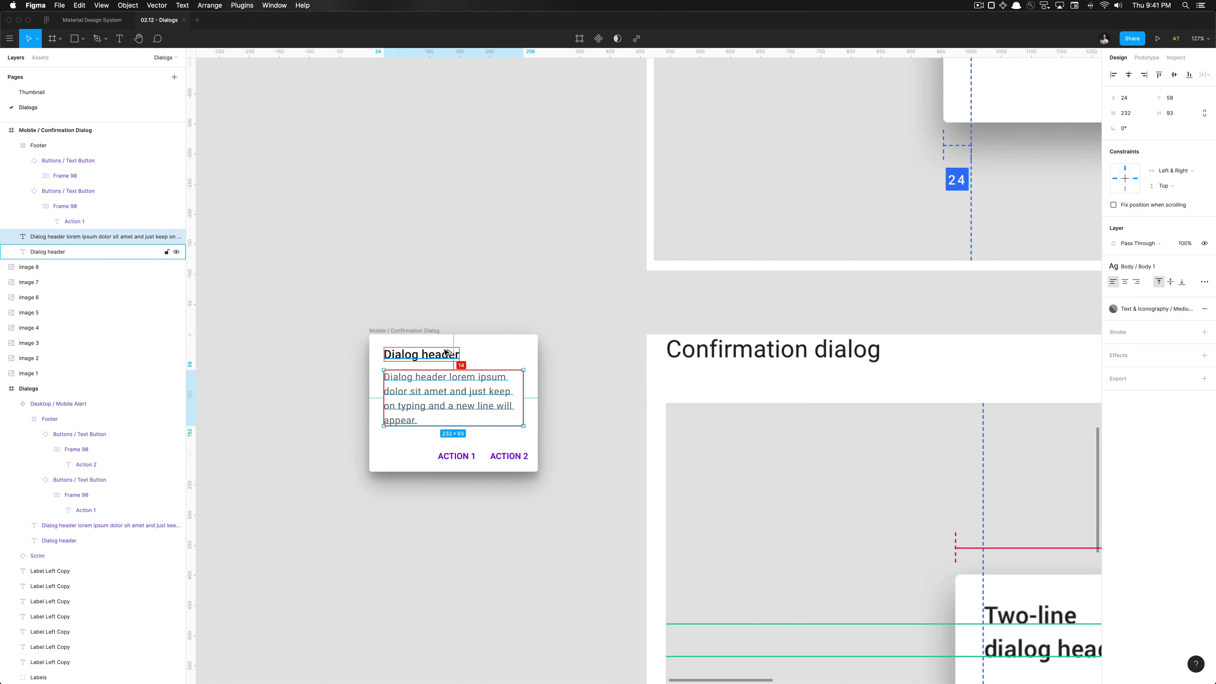
pyautogui.click(448, 355)
pyautogui.click(496, 329)
pyautogui.scroll(-8, 479, 345)
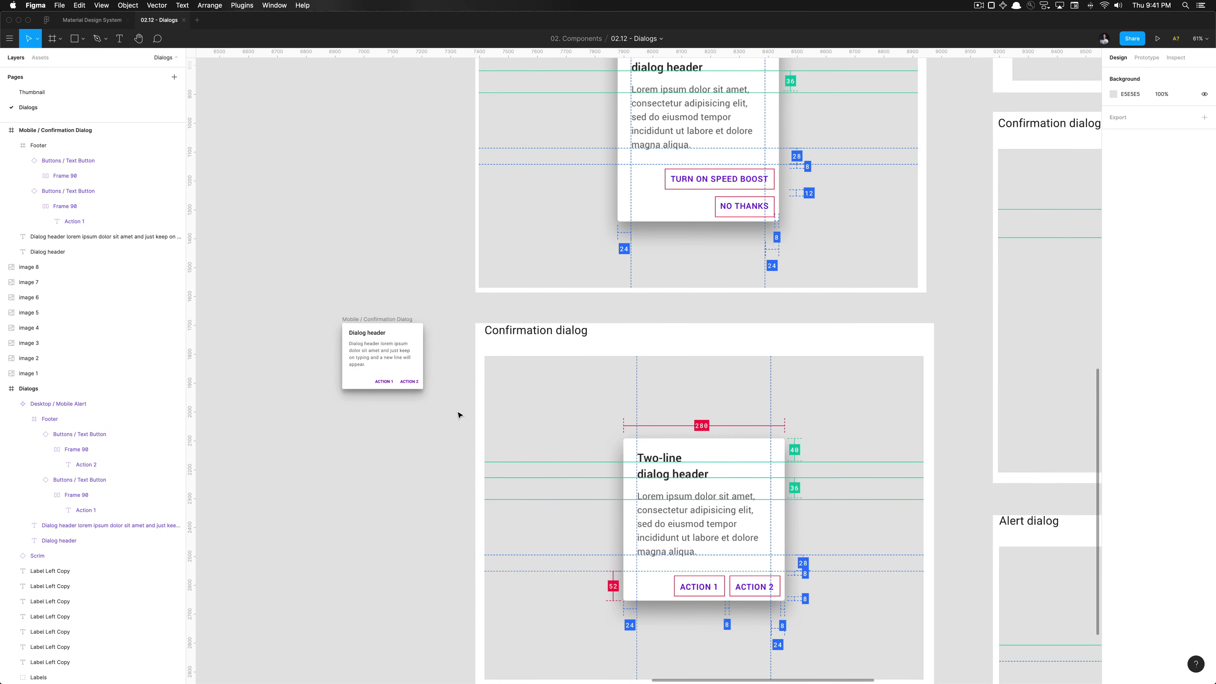
pyautogui.scroll(-3, 458, 414)
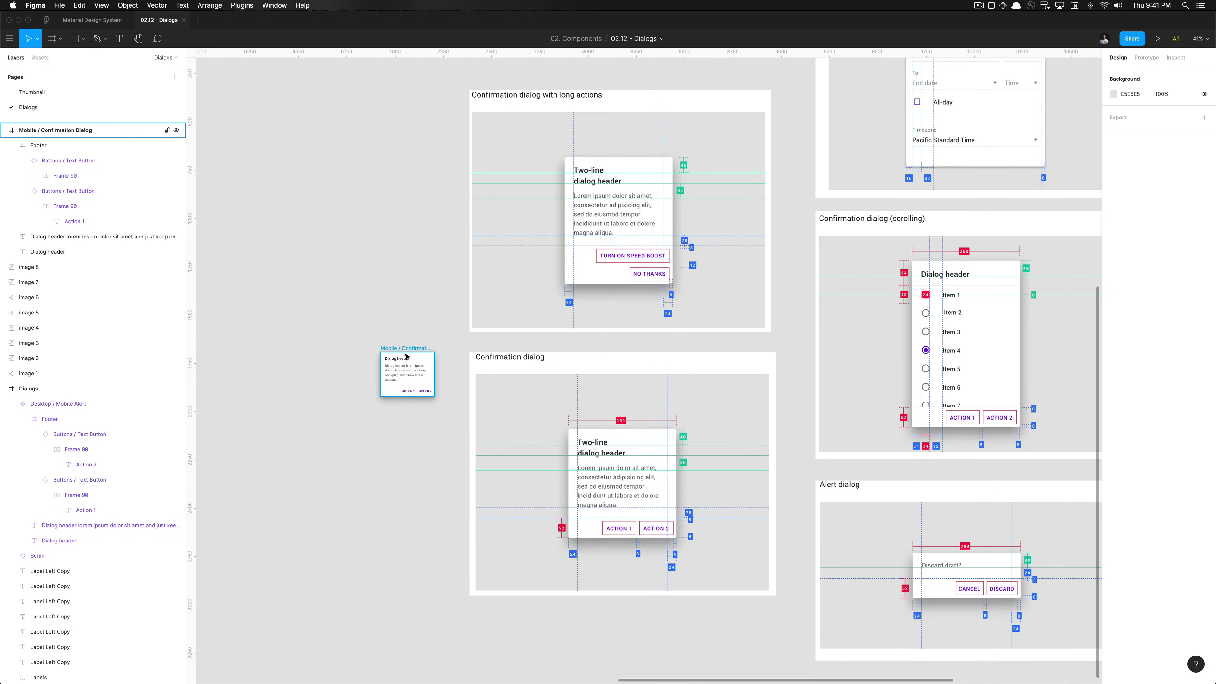
pyautogui.scroll(6, 428, 406)
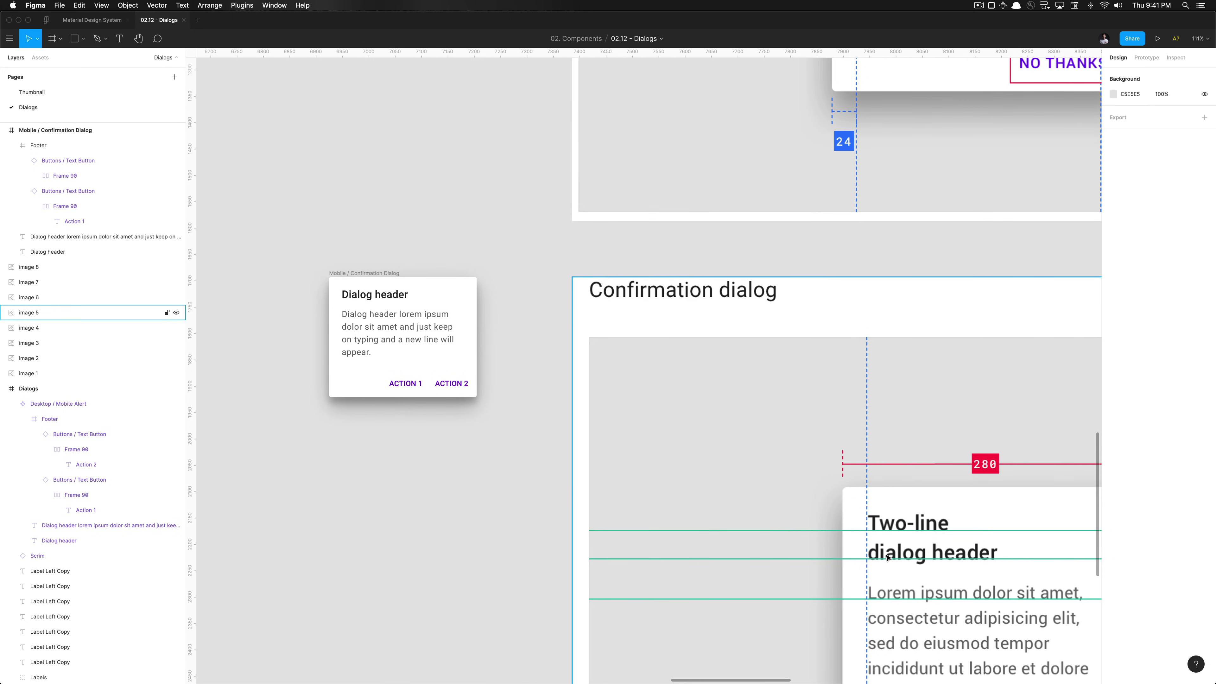
pyautogui.scroll(-3, 676, 476)
pyautogui.hscroll(3, 718, 455)
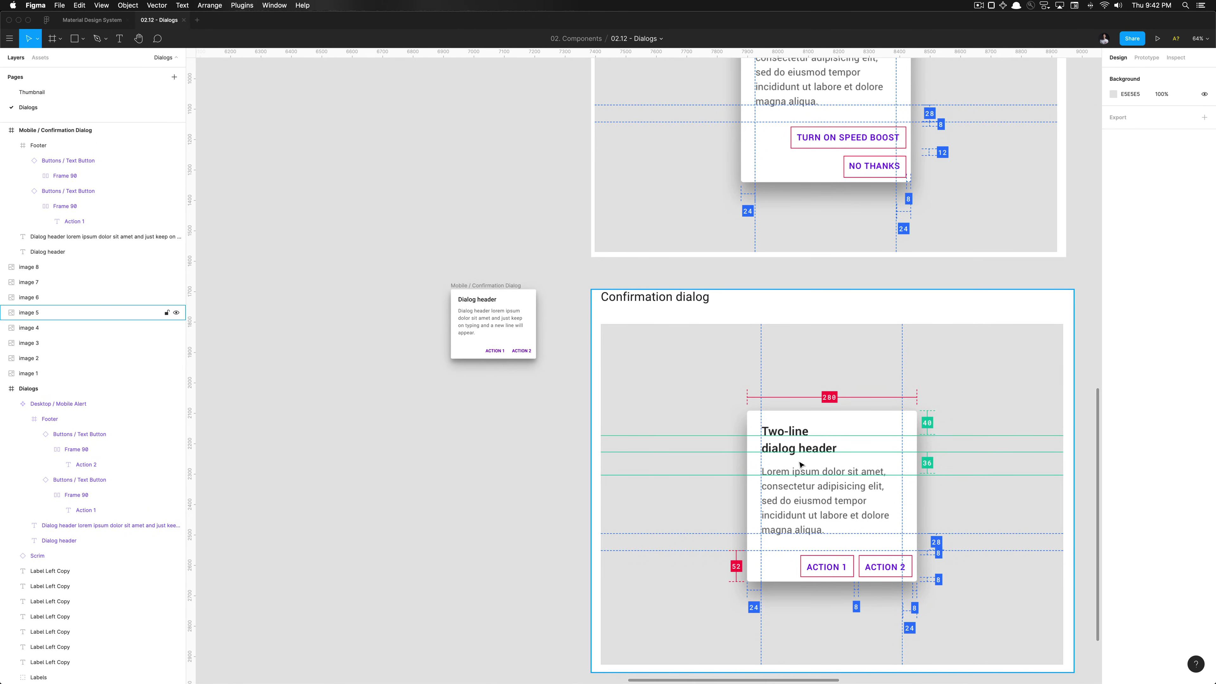
pyautogui.click(491, 302)
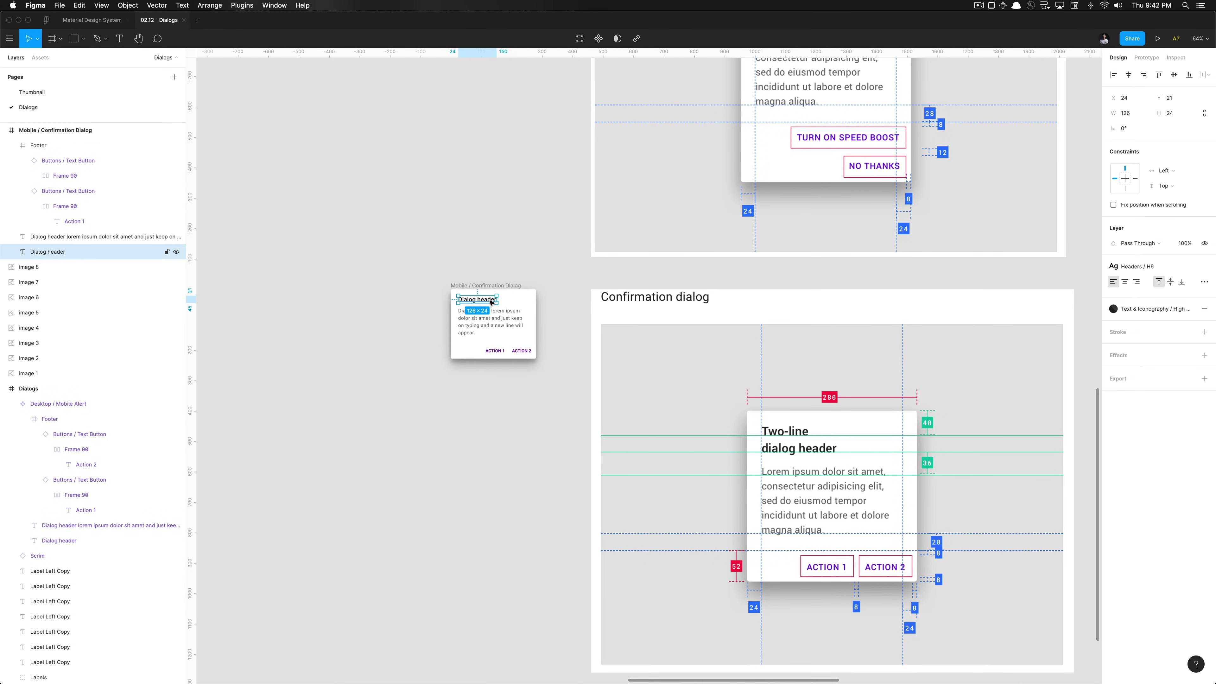
pyautogui.scroll(3, 491, 302)
pyautogui.scroll(-6, 484, 288)
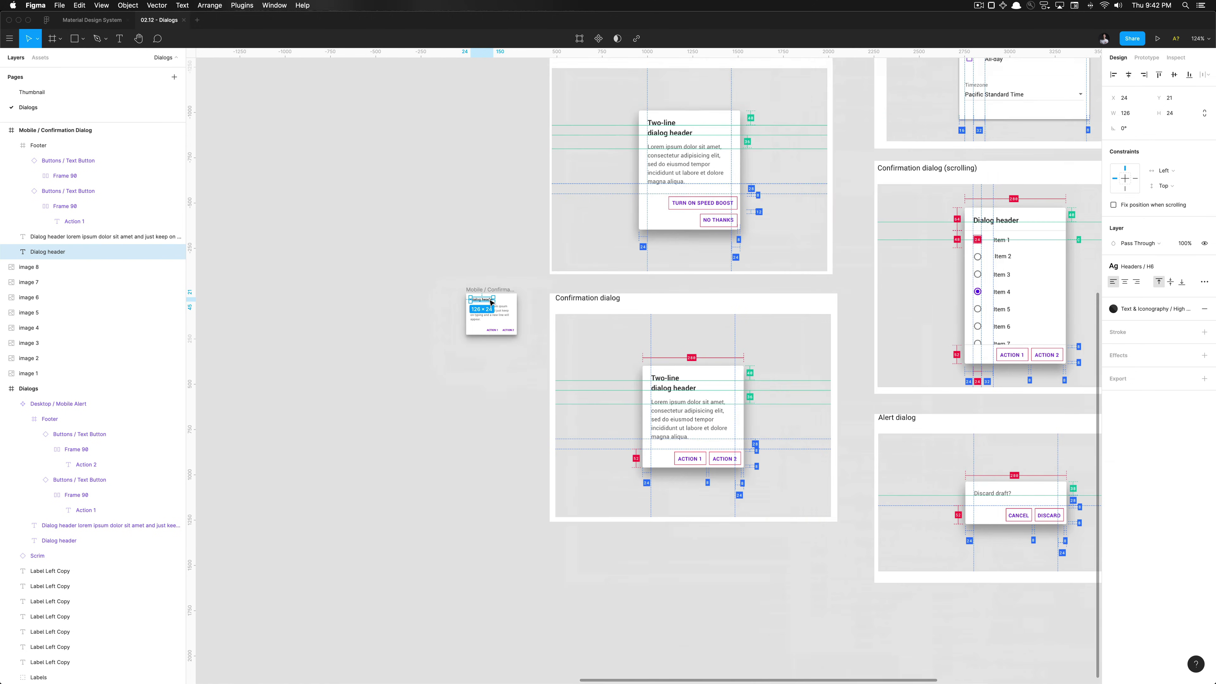
pyautogui.click(481, 388)
pyautogui.scroll(3, 482, 388)
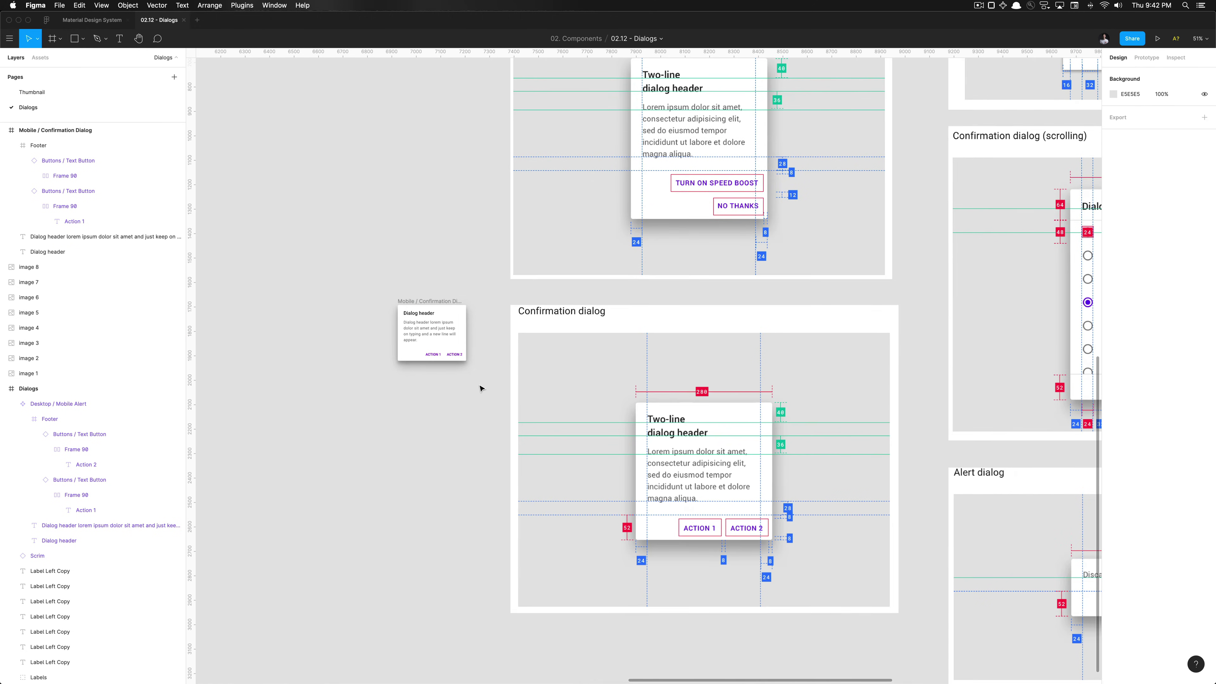
pyautogui.scroll(3, 424, 302)
pyautogui.click(422, 304)
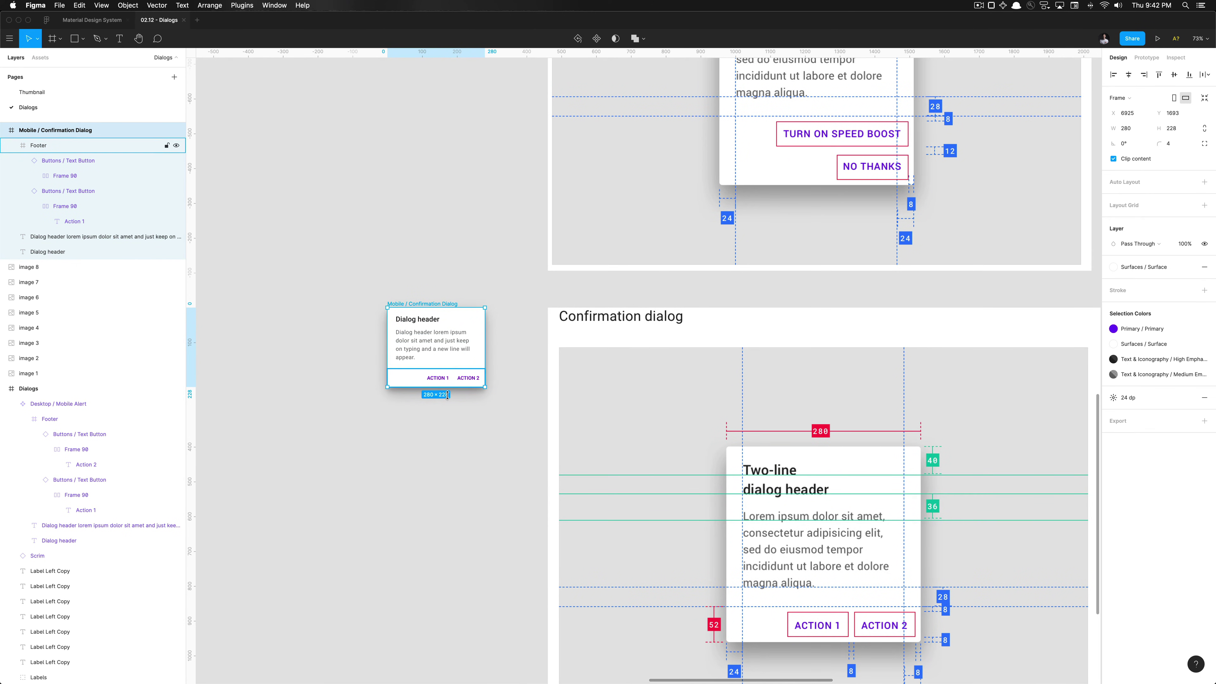
# Lengthen the dialog frame to 344 tall and move the body text lower
pyautogui.moveTo(450, 389); pyautogui.dragTo(450, 429)
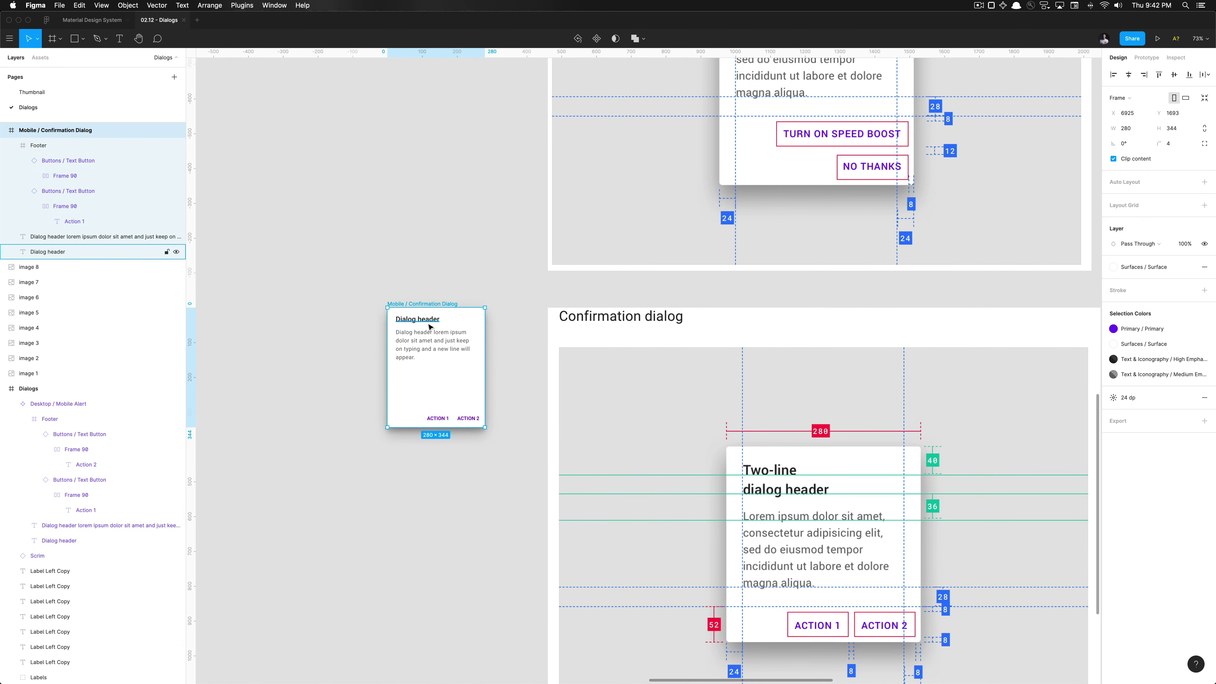
pyautogui.click(432, 338)
pyautogui.moveTo(432, 342); pyautogui.dragTo(432, 350)
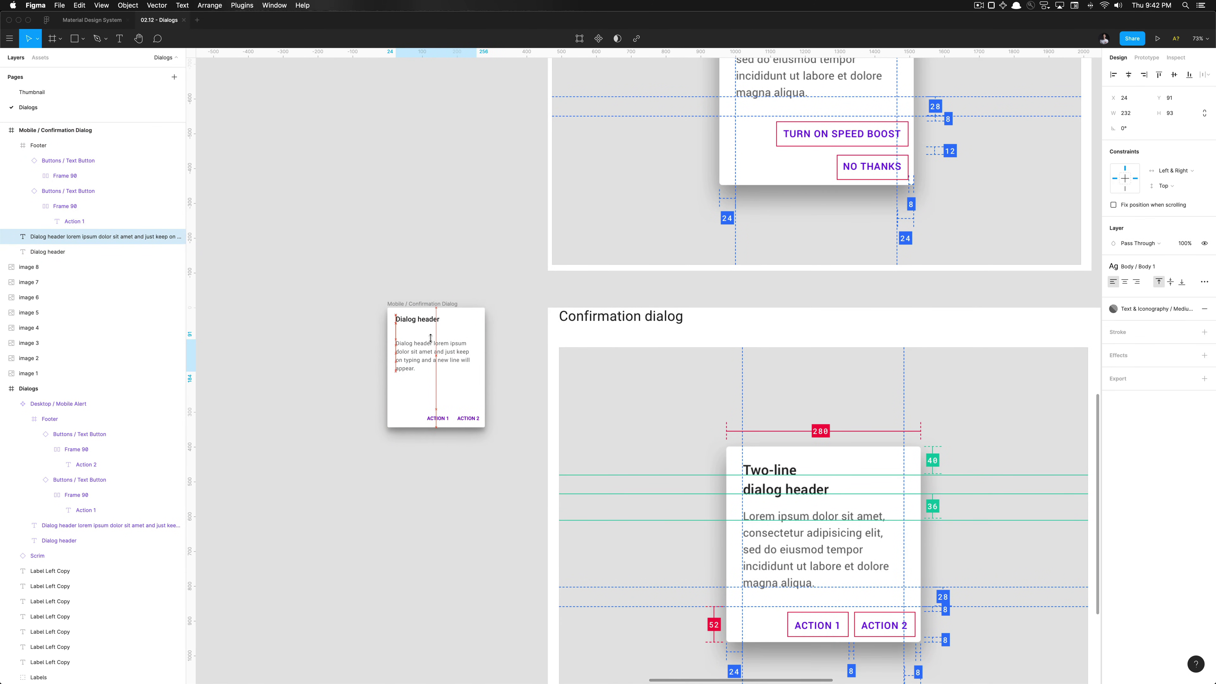
# Change the header to 'Two-line dialog header' on two lines, body text nudged 14 px beneath
pyautogui.doubleClick(429, 318)
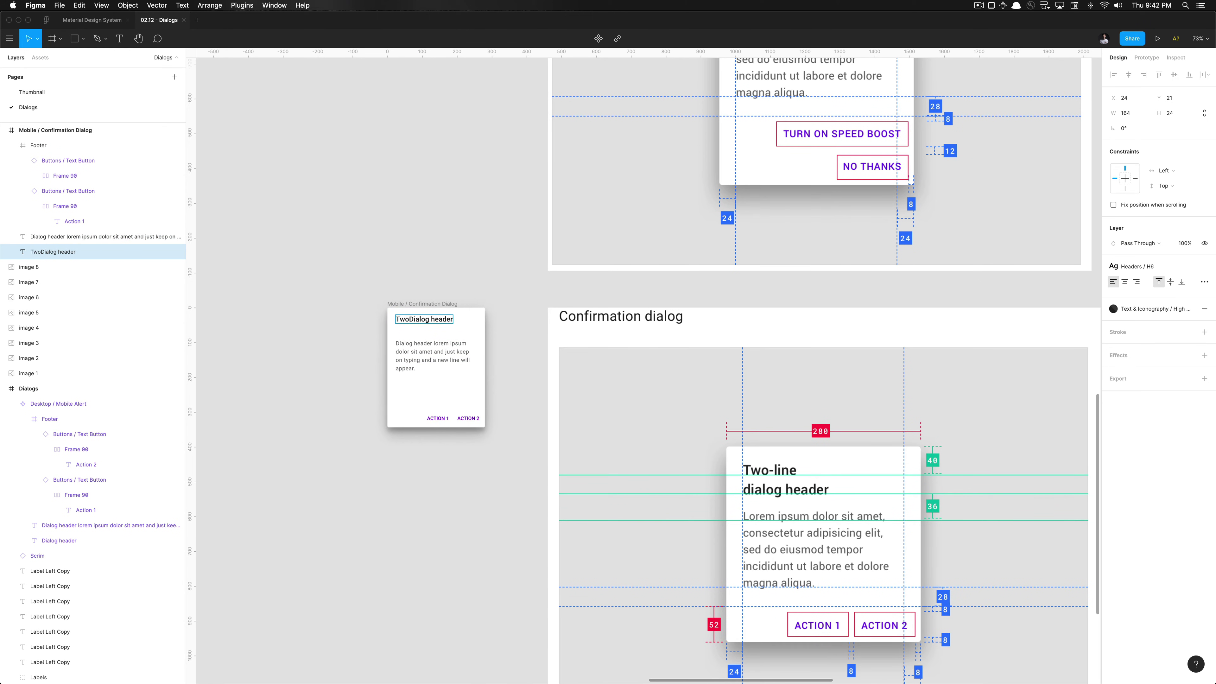
pyautogui.write('Two-line')
pyautogui.press('Return')
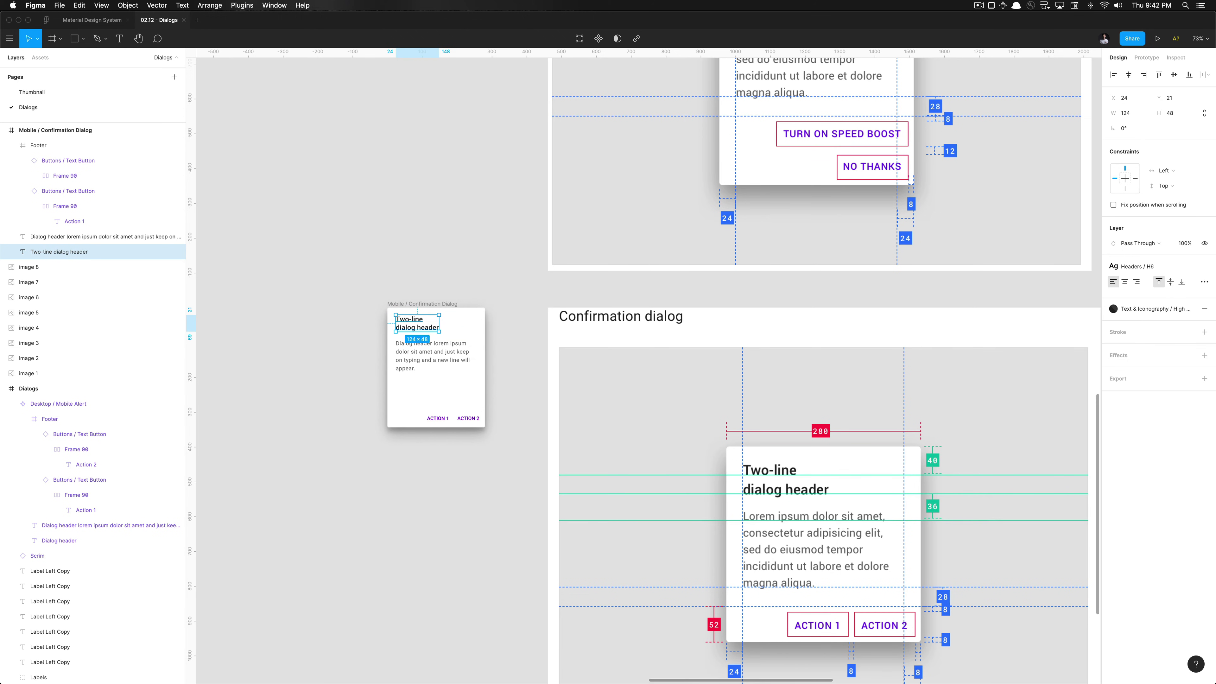
pyautogui.click(413, 344)
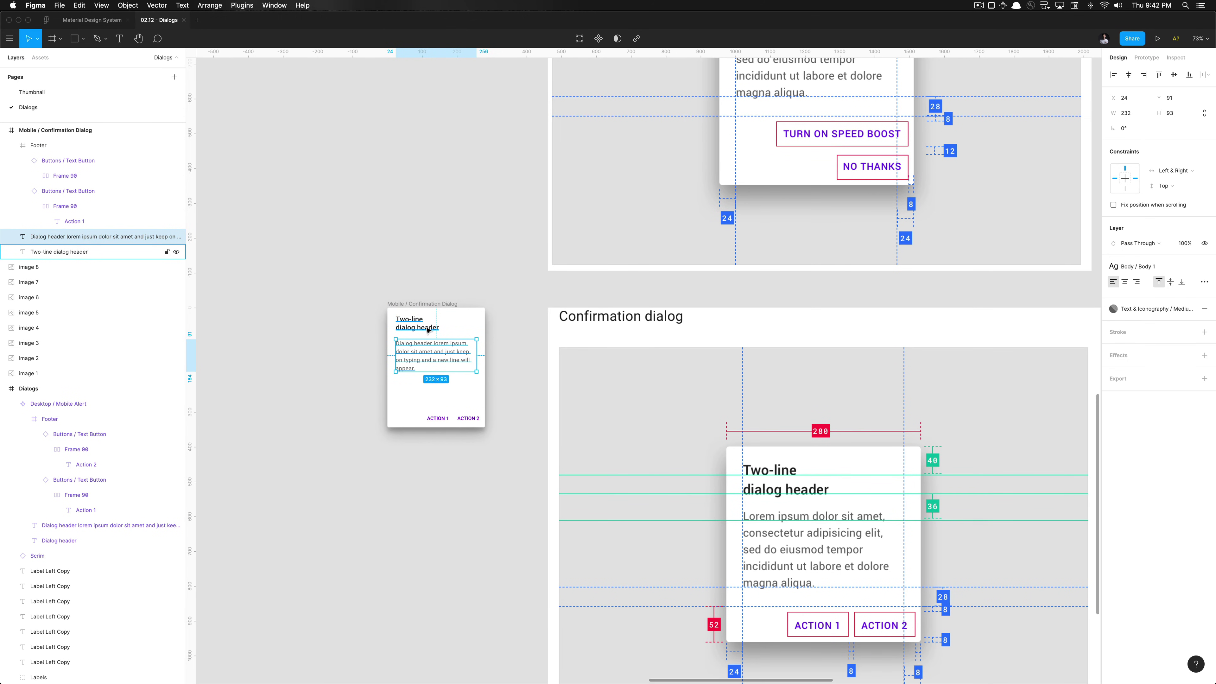
pyautogui.press('Up')
pyautogui.press('Up')
pyautogui.press('Up')
pyautogui.press('Up')
pyautogui.press('Up')
pyautogui.press('Up')
pyautogui.press('Up')
pyautogui.press('Up')
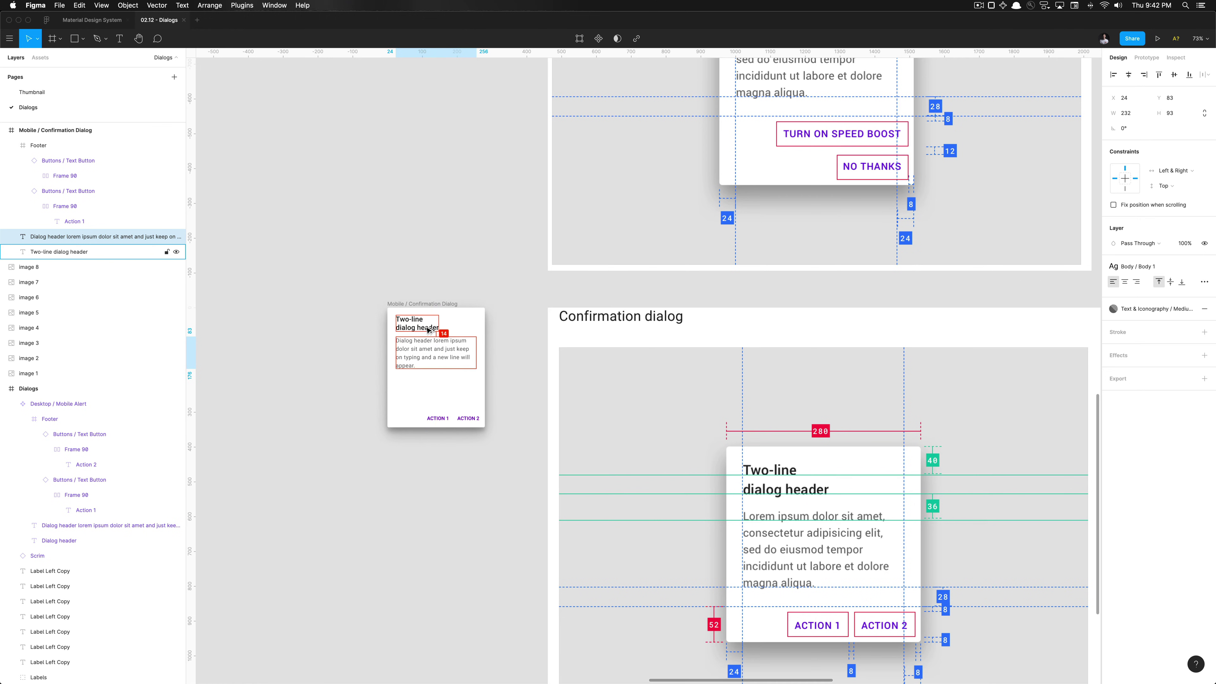
pyautogui.scroll(5, 428, 329)
# Measure the spacing under the body text with a temporary rectangle, then delete it
pyautogui.scroll(-8, 425, 339)
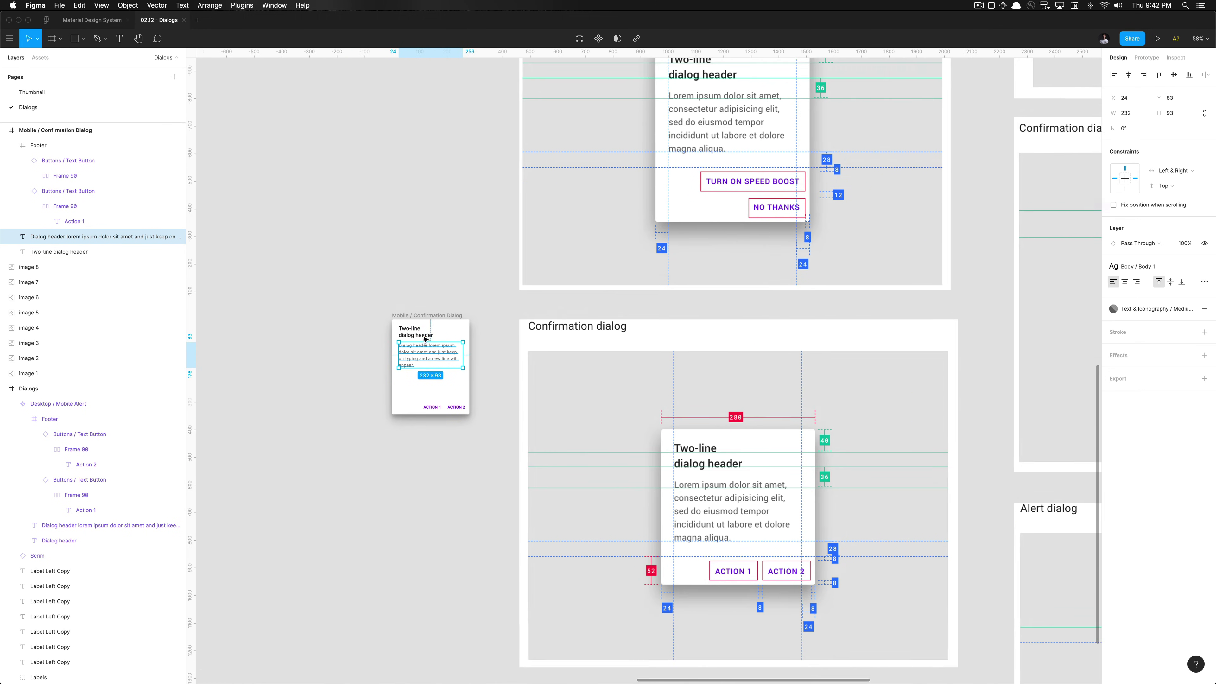
pyautogui.scroll(5, 424, 338)
pyautogui.hscroll(3, 425, 339)
pyautogui.scroll(5, 653, 187)
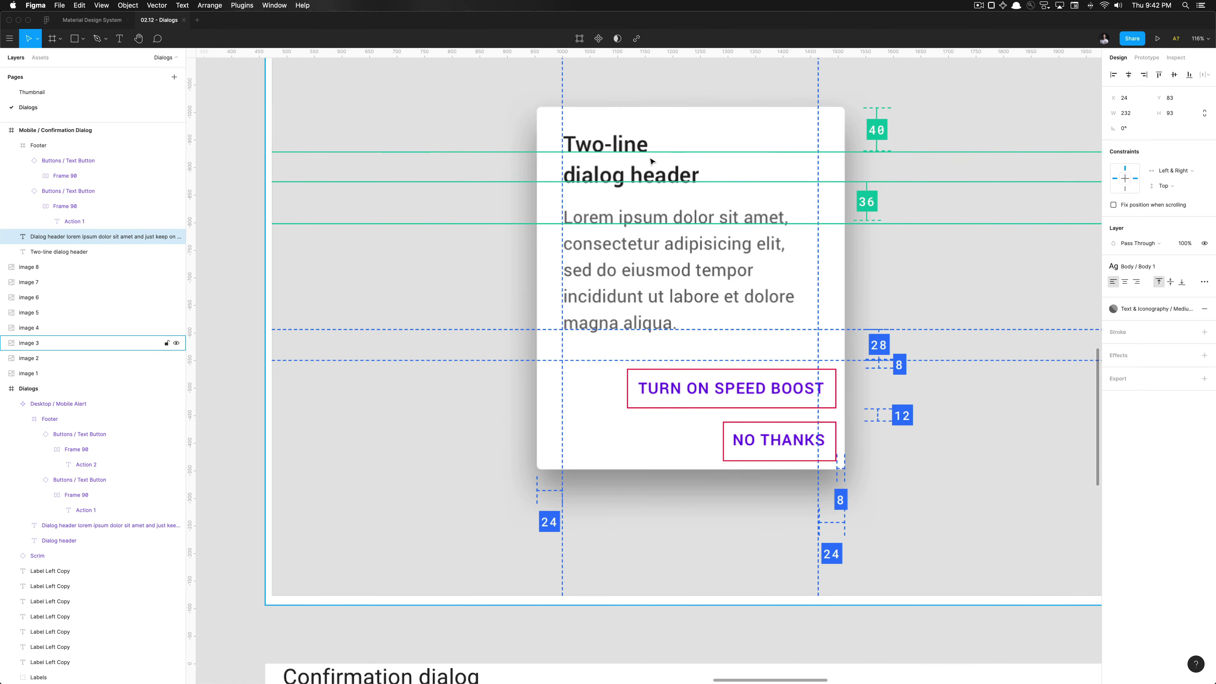
pyautogui.scroll(-5, 651, 171)
pyautogui.hscroll(-3, 652, 168)
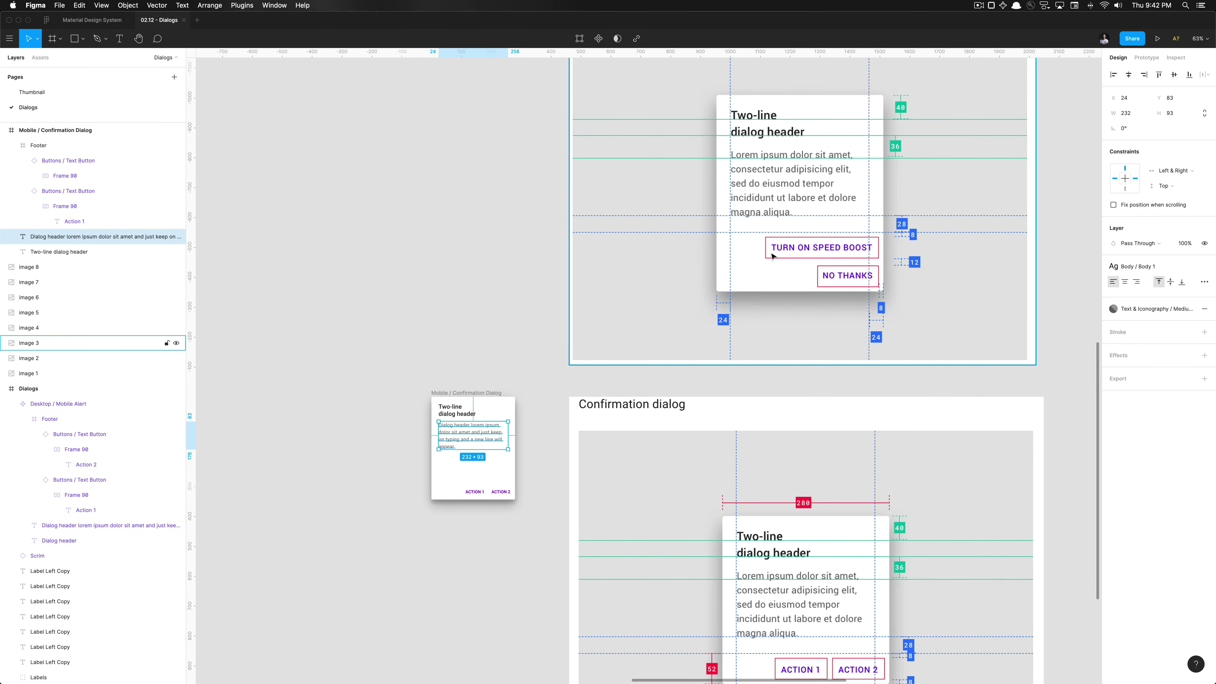
pyautogui.scroll(10, 415, 399)
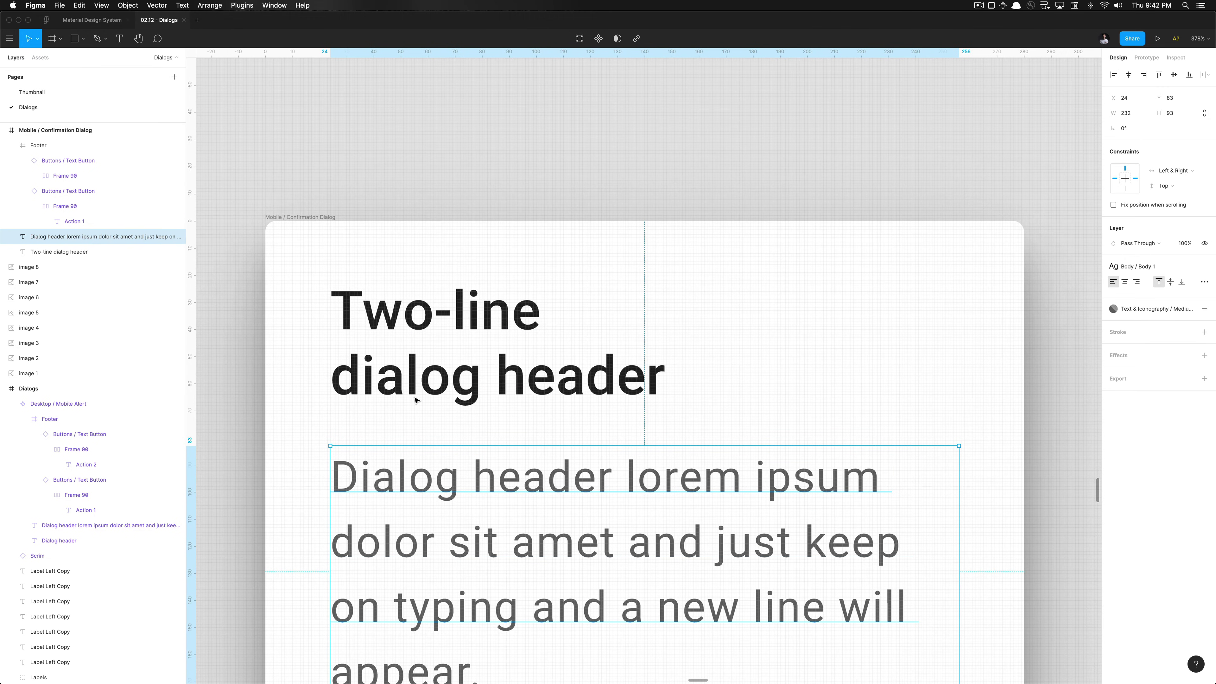
pyautogui.press('r')
pyautogui.moveTo(509, 395); pyautogui.dragTo(472, 491)
pyautogui.scroll(5, 486, 433)
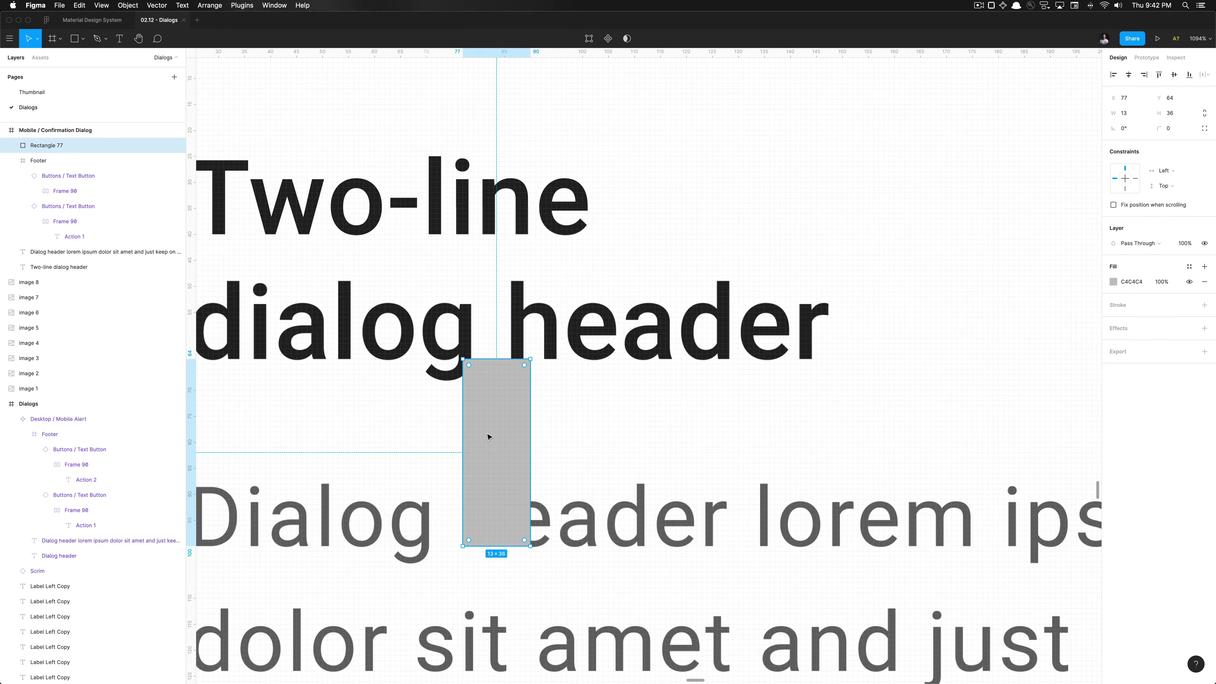
pyautogui.press('BackSpace')
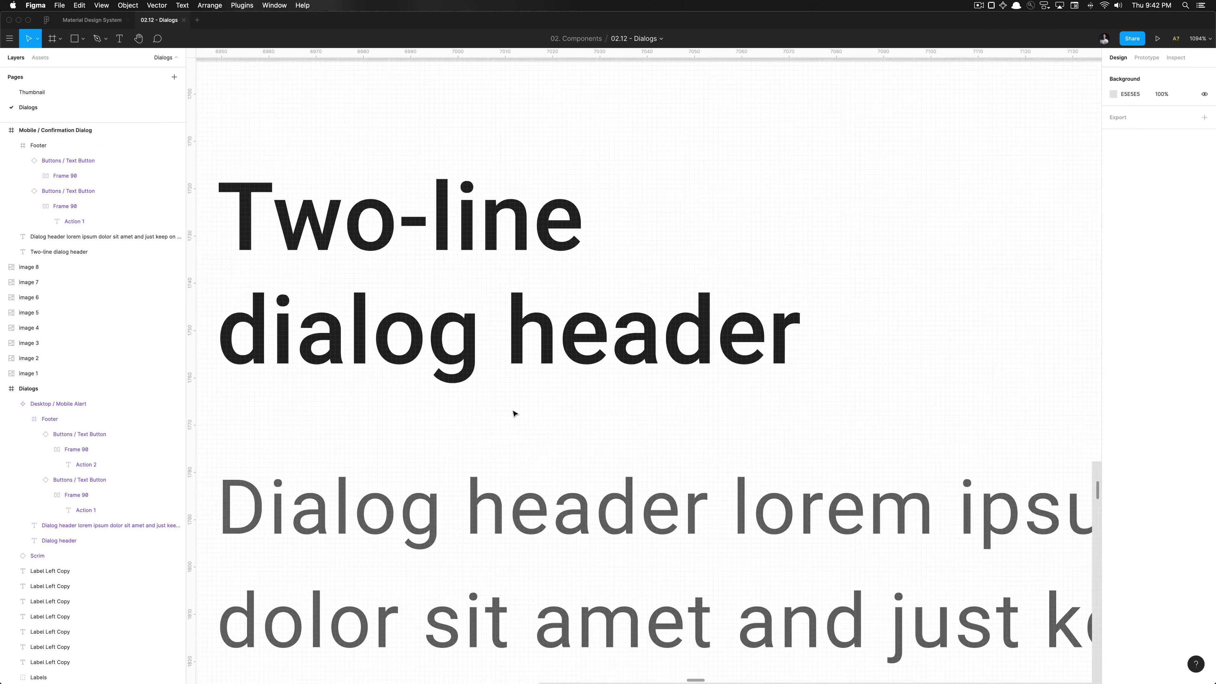
# Move the Action 1 / Action 2 footer up to Y 204 with Shift+Up
pyautogui.scroll(-10, 515, 413)
pyautogui.scroll(-6, 514, 502)
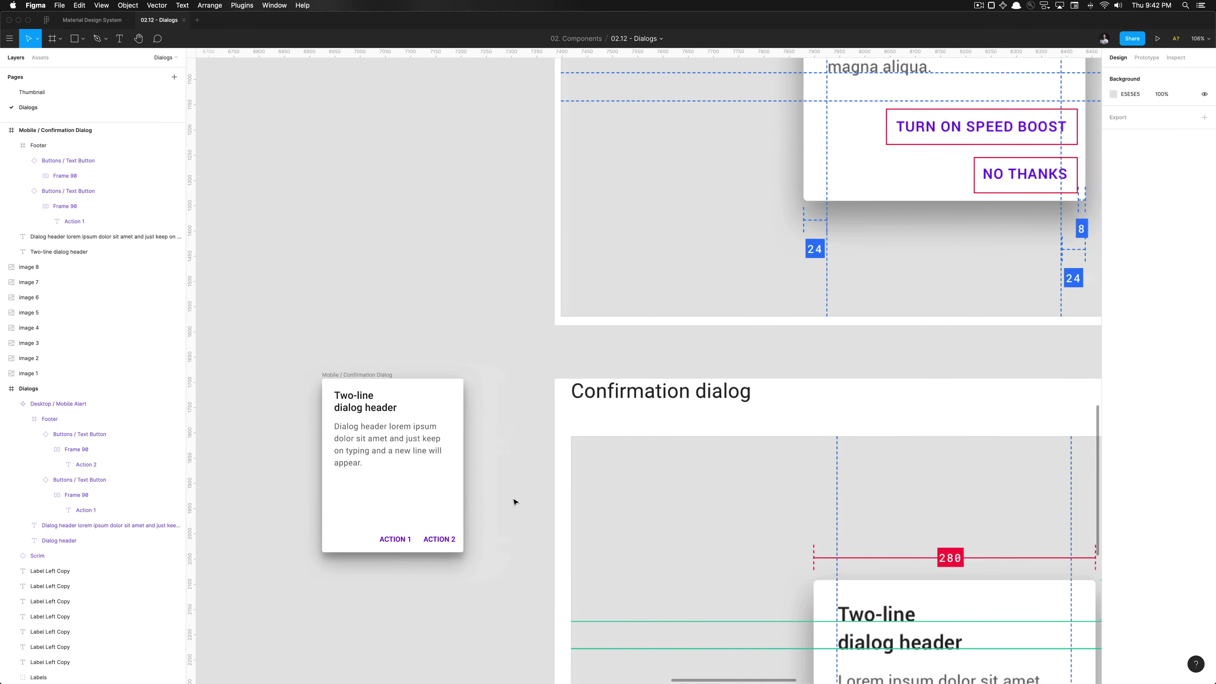
pyautogui.hscroll(-3, 514, 501)
pyautogui.scroll(2, 514, 501)
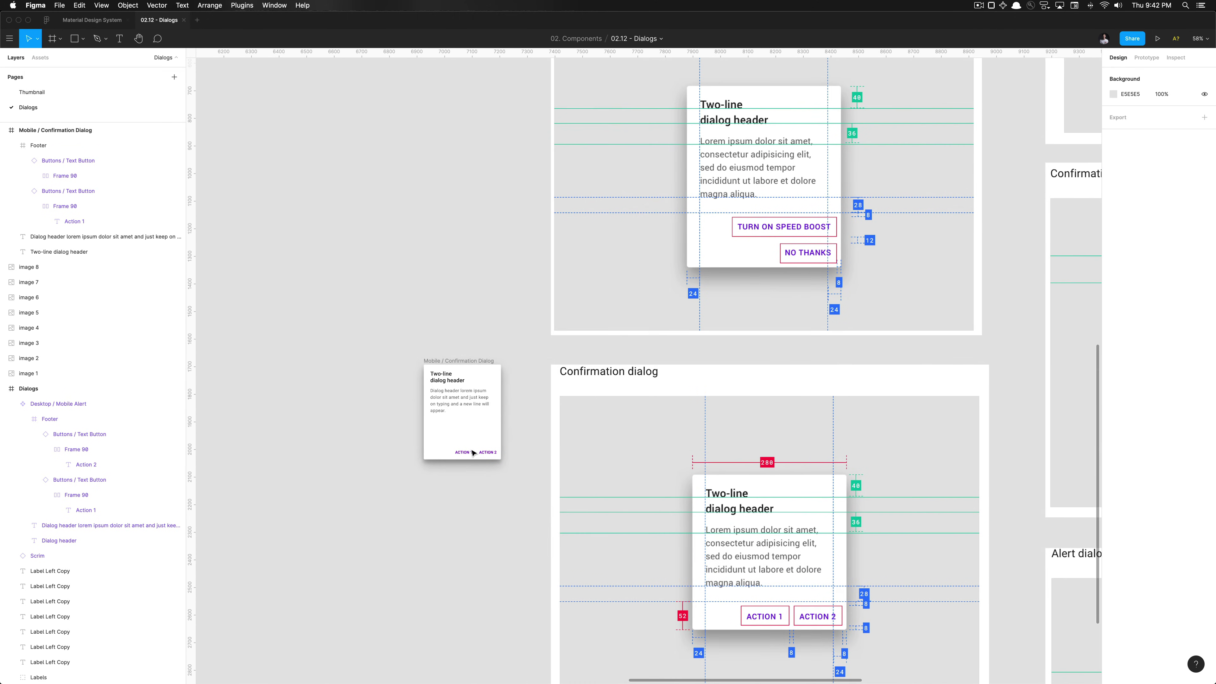
pyautogui.click(463, 452)
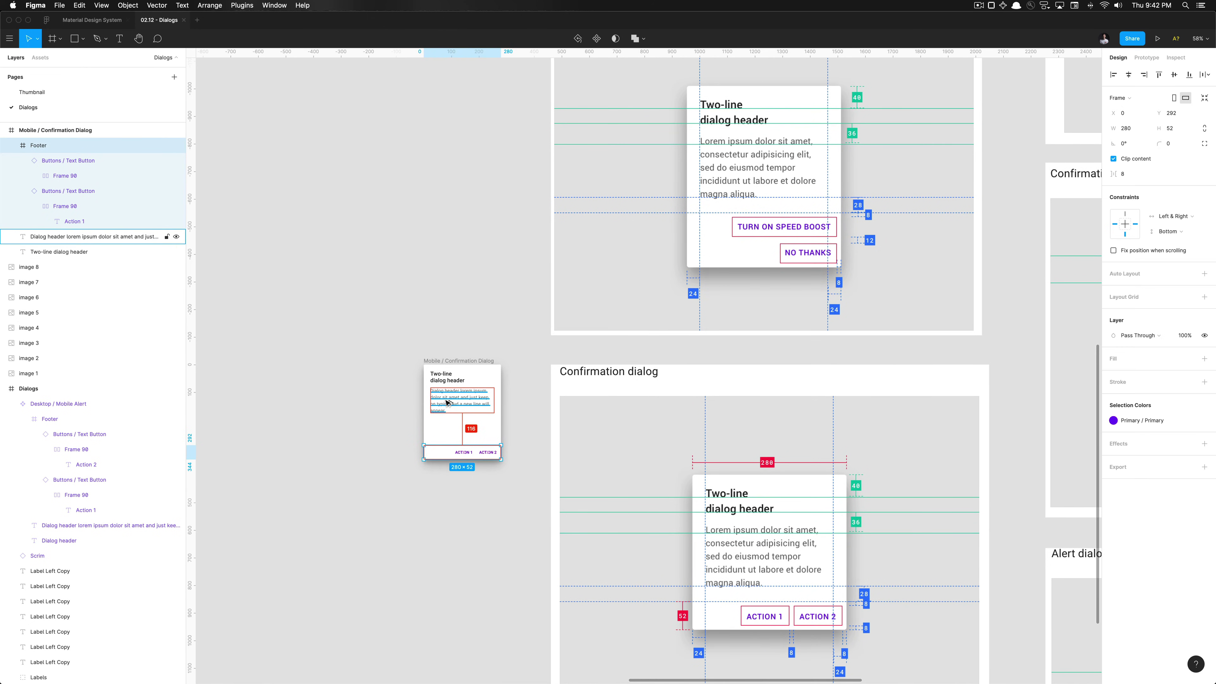
pyautogui.scroll(5, 447, 406)
pyautogui.scroll(-5, 448, 407)
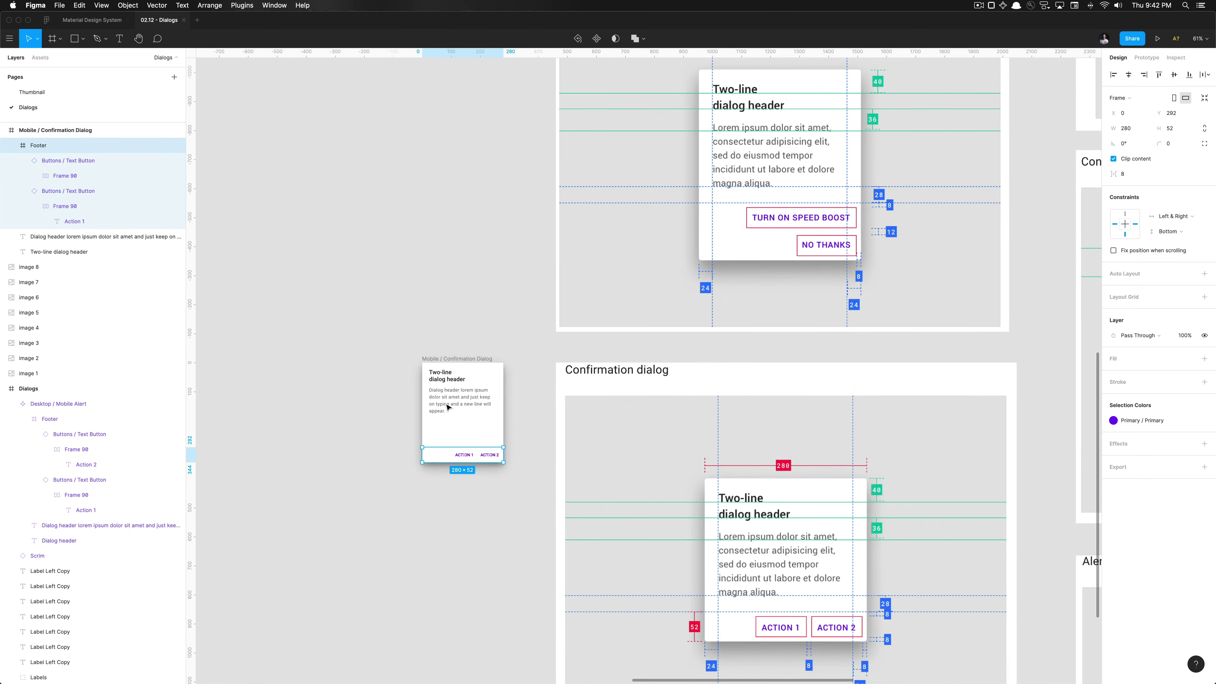
pyautogui.scroll(1, 448, 407)
pyautogui.scroll(5, 825, 594)
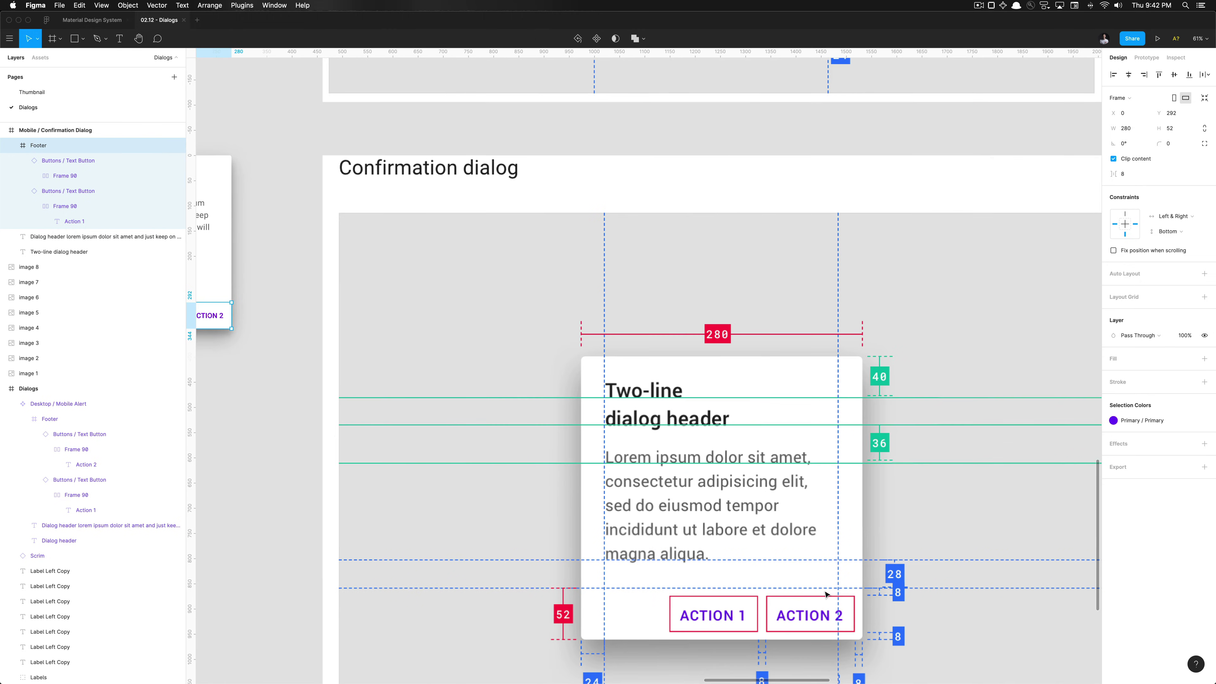
pyautogui.hscroll(-5, 290, 457)
pyautogui.scroll(3, 289, 457)
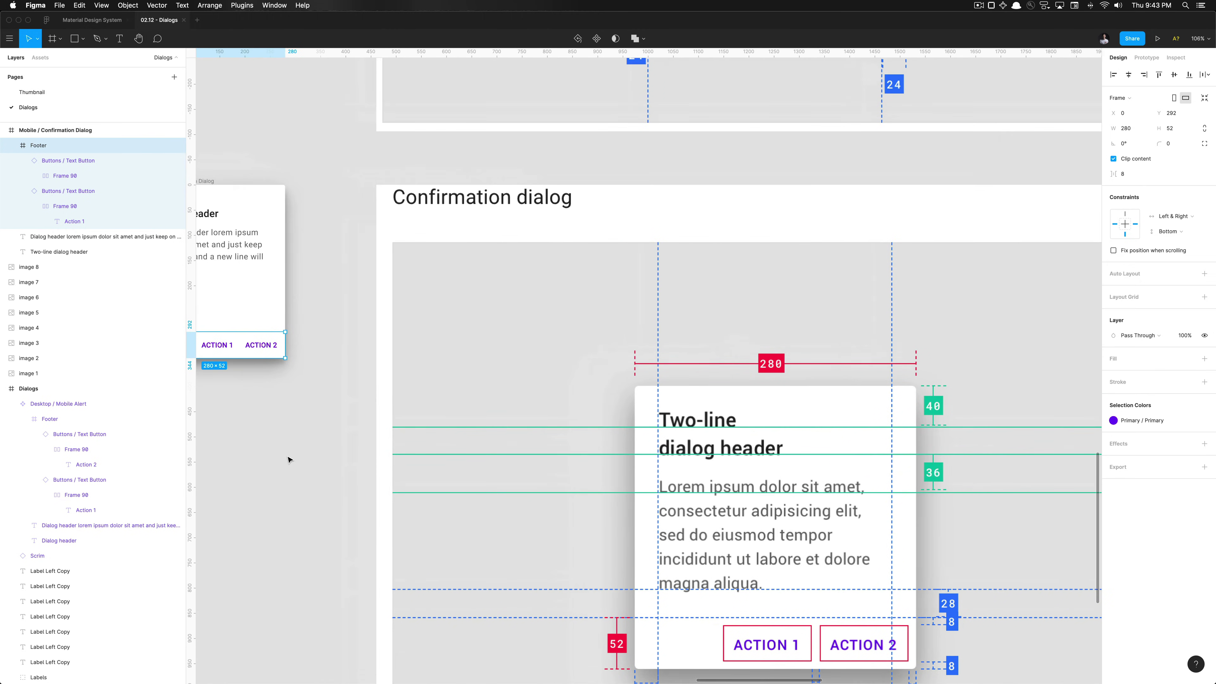
pyautogui.scroll(5, 293, 308)
pyautogui.hotkey('shift', 'Up')
pyautogui.hotkey('shift', 'Up')
pyautogui.hotkey('shift', 'Up')
pyautogui.hotkey('shift', 'Up')
pyautogui.hotkey('shift', 'Up')
pyautogui.hotkey('shift', 'Up')
pyautogui.hotkey('shift', 'Up')
pyautogui.hotkey('shift', 'Up')
pyautogui.hotkey('shift', 'Up')
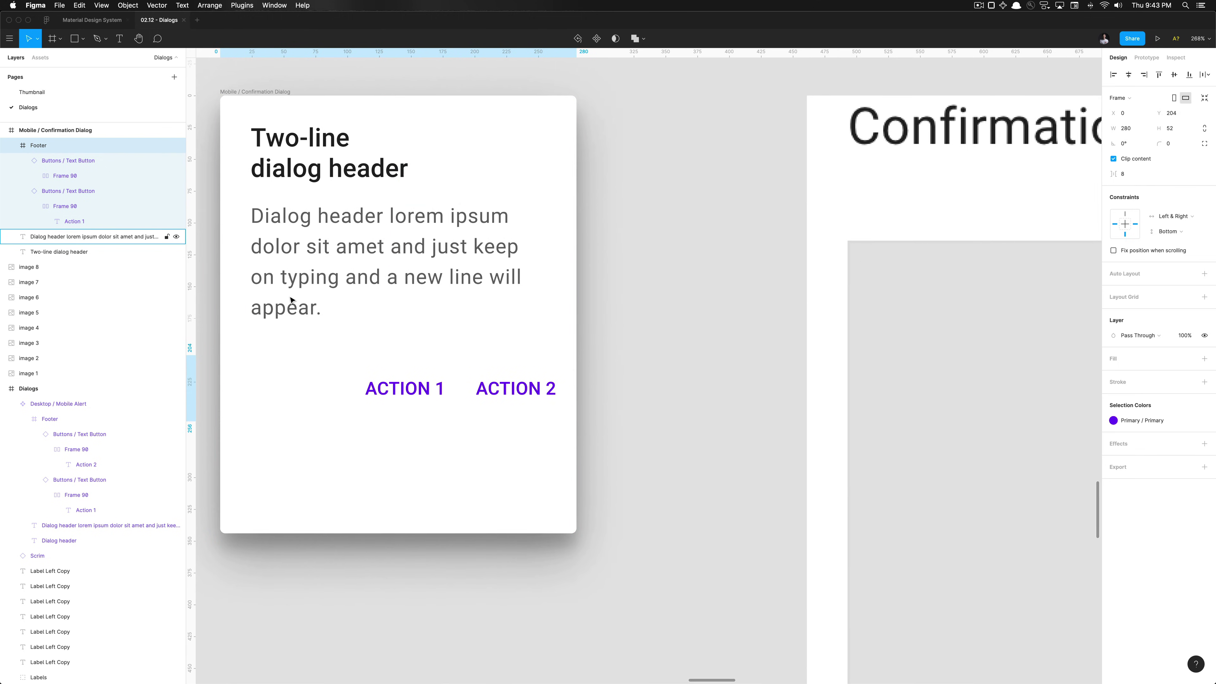
# Draw a 28 px spacer under the body text and nudge the footer up to Y 200
pyautogui.scroll(5, 291, 300)
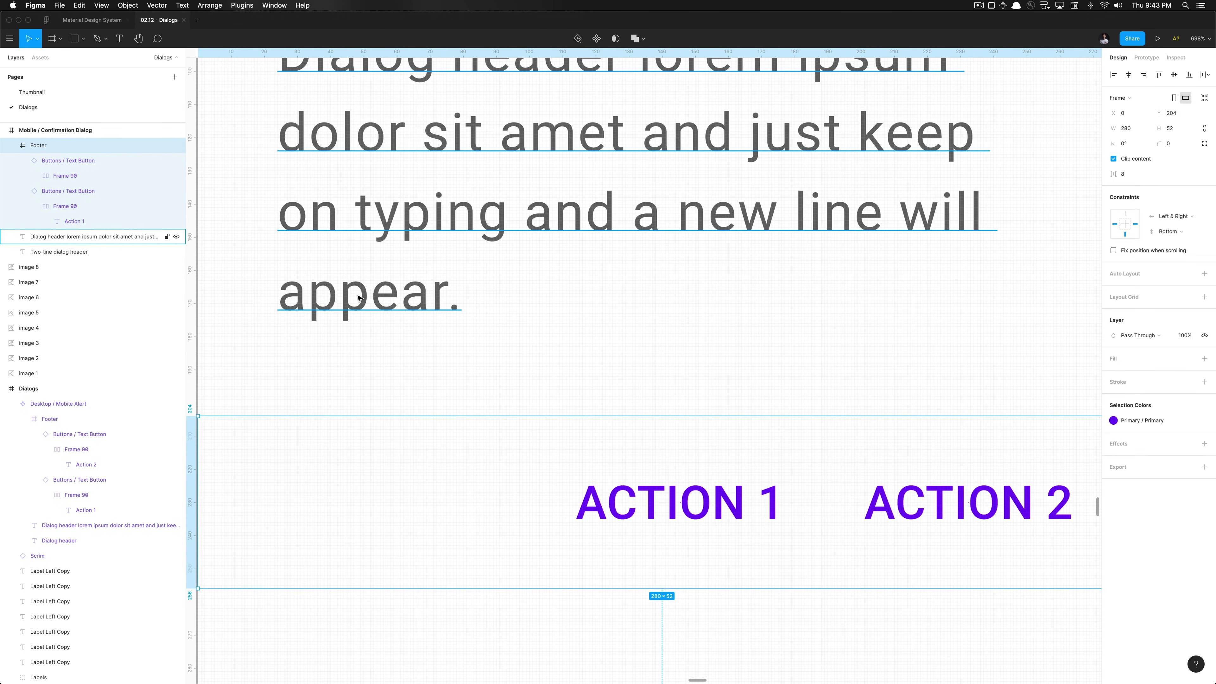
pyautogui.scroll(2, 358, 298)
pyautogui.press('r')
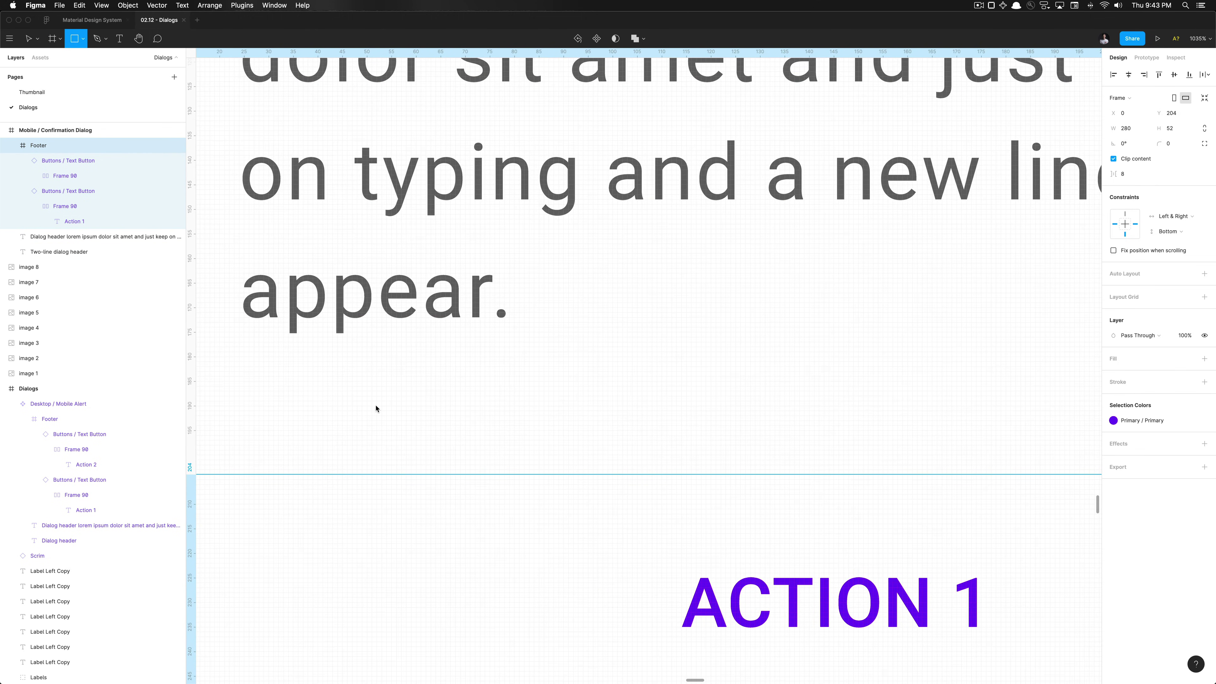
pyautogui.moveTo(397, 317); pyautogui.dragTo(373, 455)
pyautogui.click(398, 532)
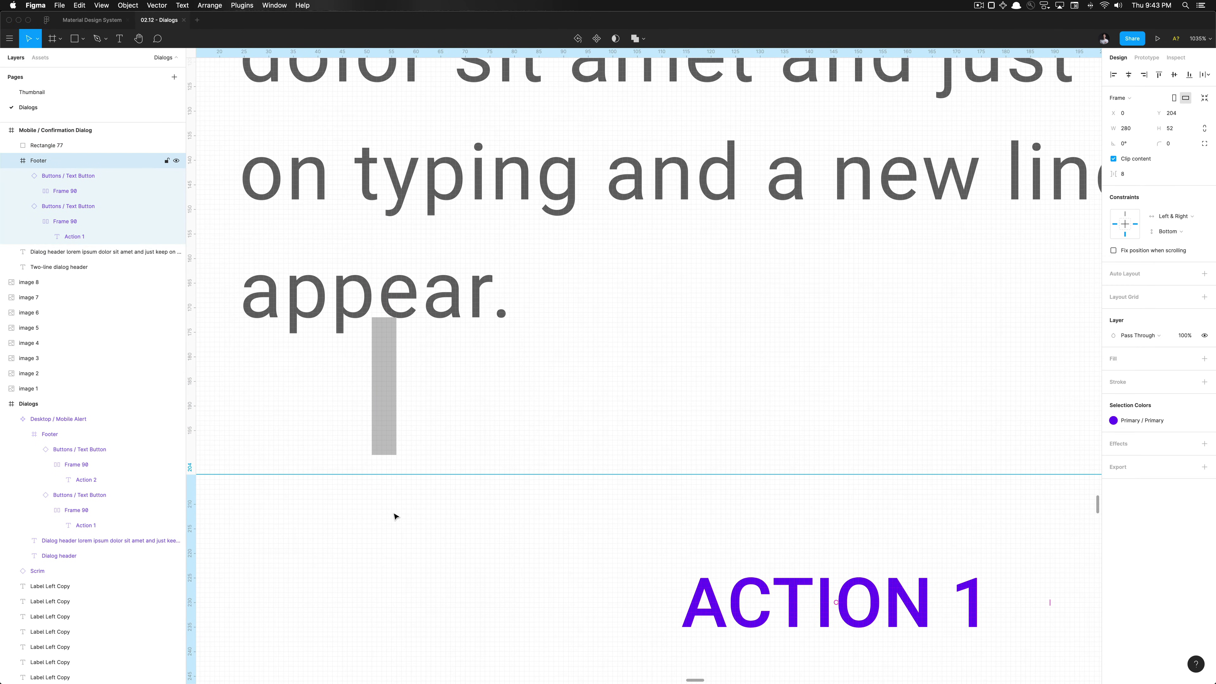
pyautogui.press('Up')
pyautogui.press('Up')
pyautogui.press('Up')
pyautogui.press('Up')
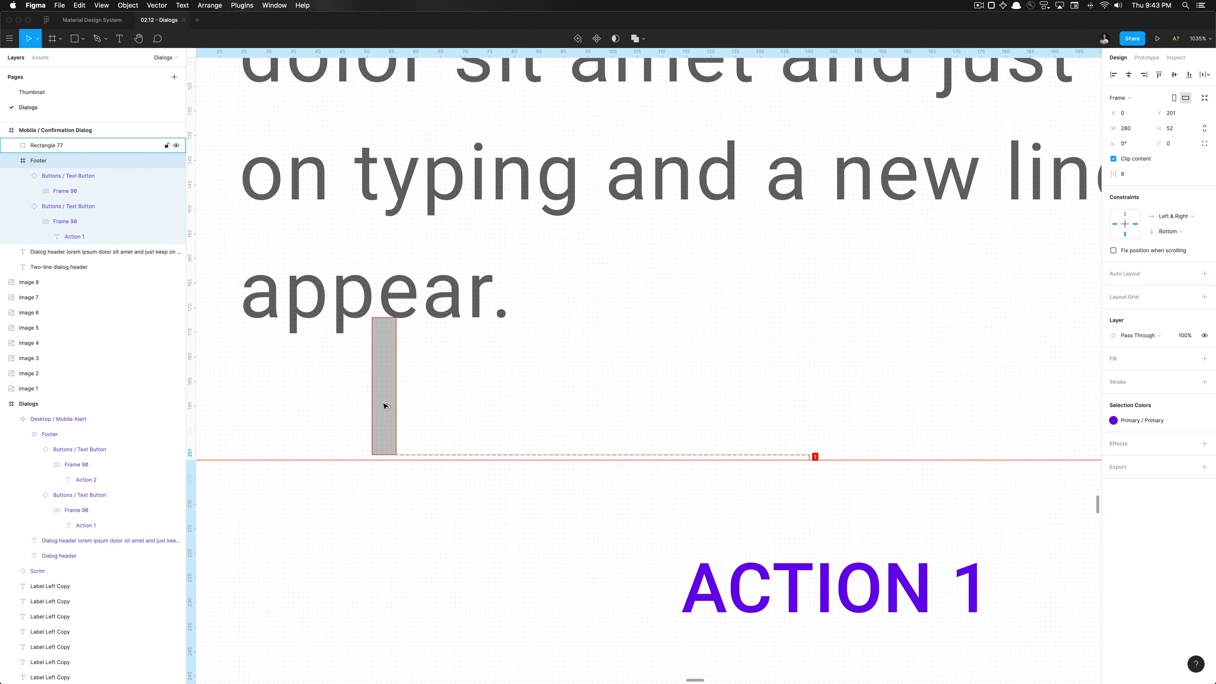
# Delete the spacer and select the Mobile / Confirmation Dialog frame
pyautogui.scroll(-5, 386, 406)
pyautogui.click(384, 405)
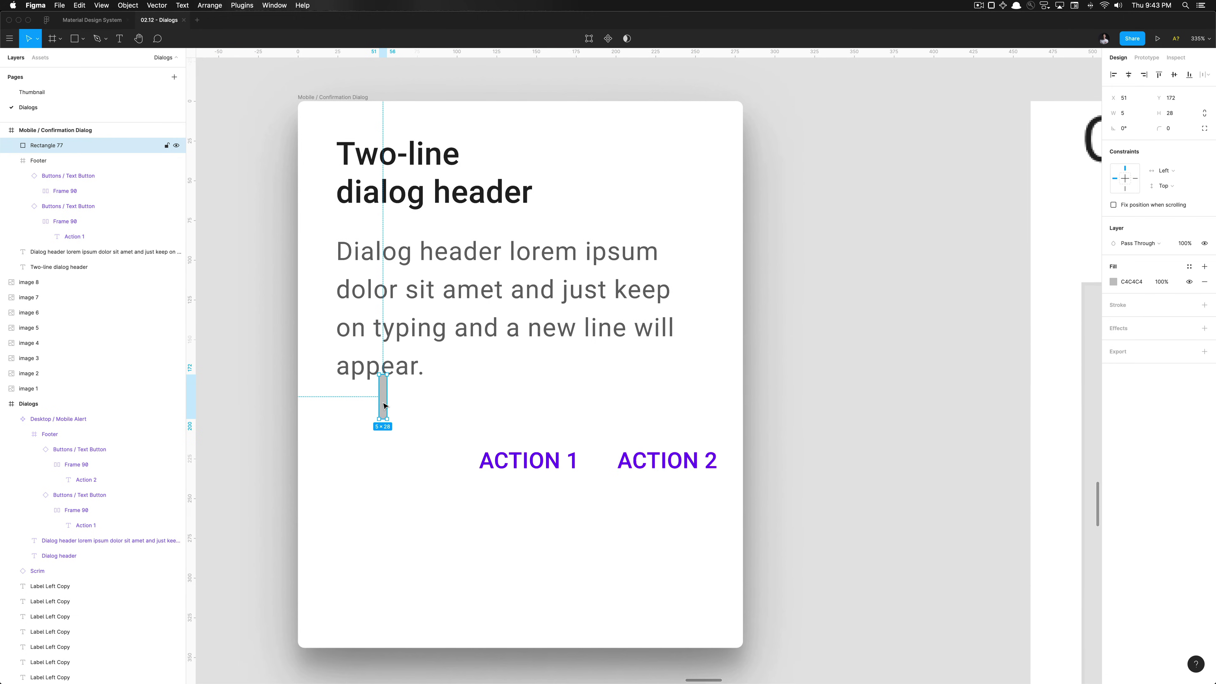
pyautogui.press('Delete')
pyautogui.click(430, 489)
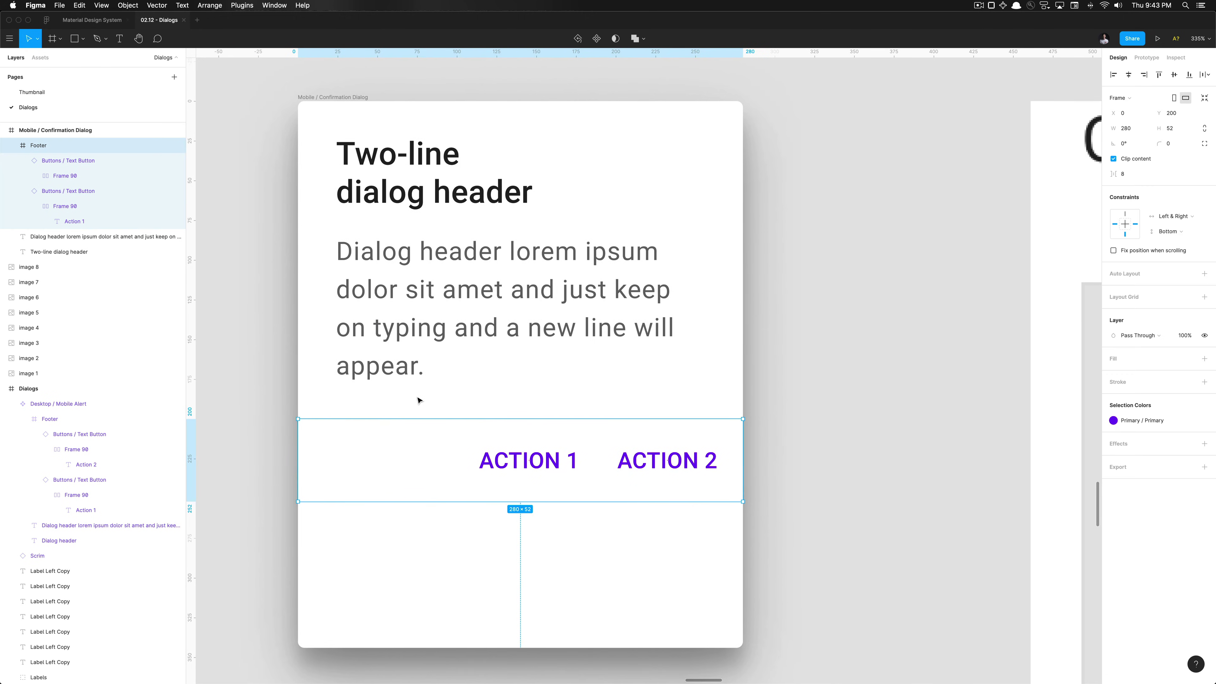
pyautogui.scroll(-4, 420, 399)
pyautogui.click(386, 241)
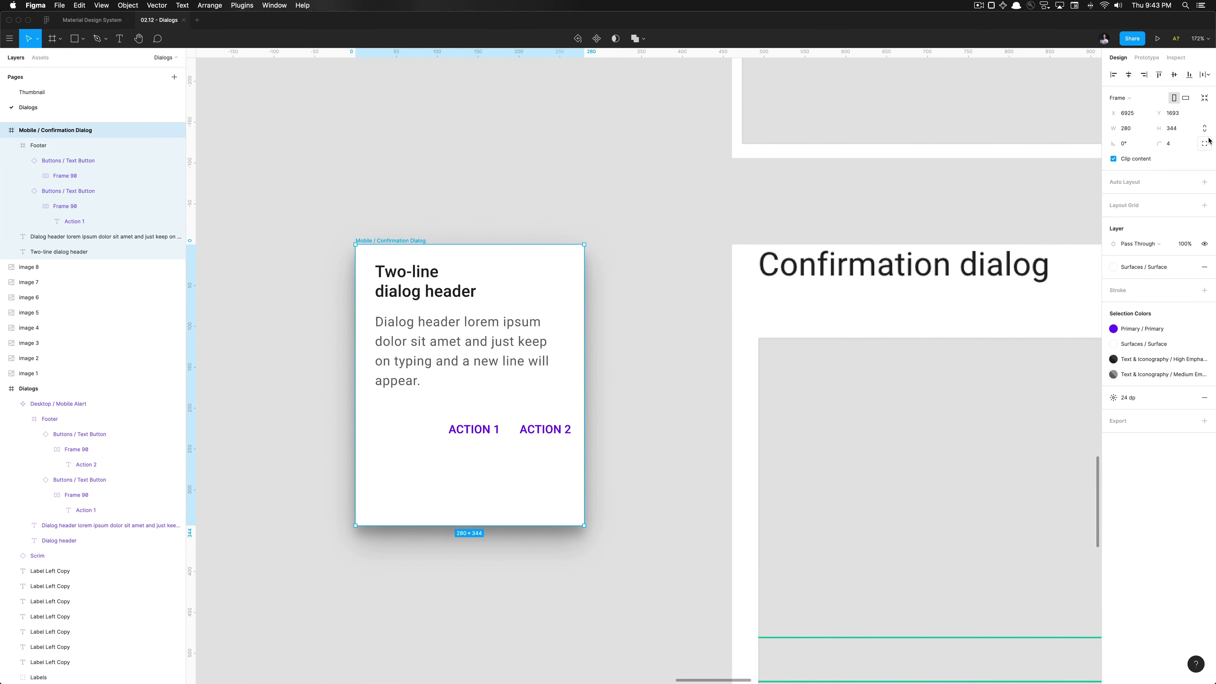
# Shorten the Mobile / Confirmation Dialog frame from 344 to 252 tall, ending below the footer
pyautogui.click(1206, 99)
pyautogui.moveTo(491, 527); pyautogui.dragTo(497, 453)
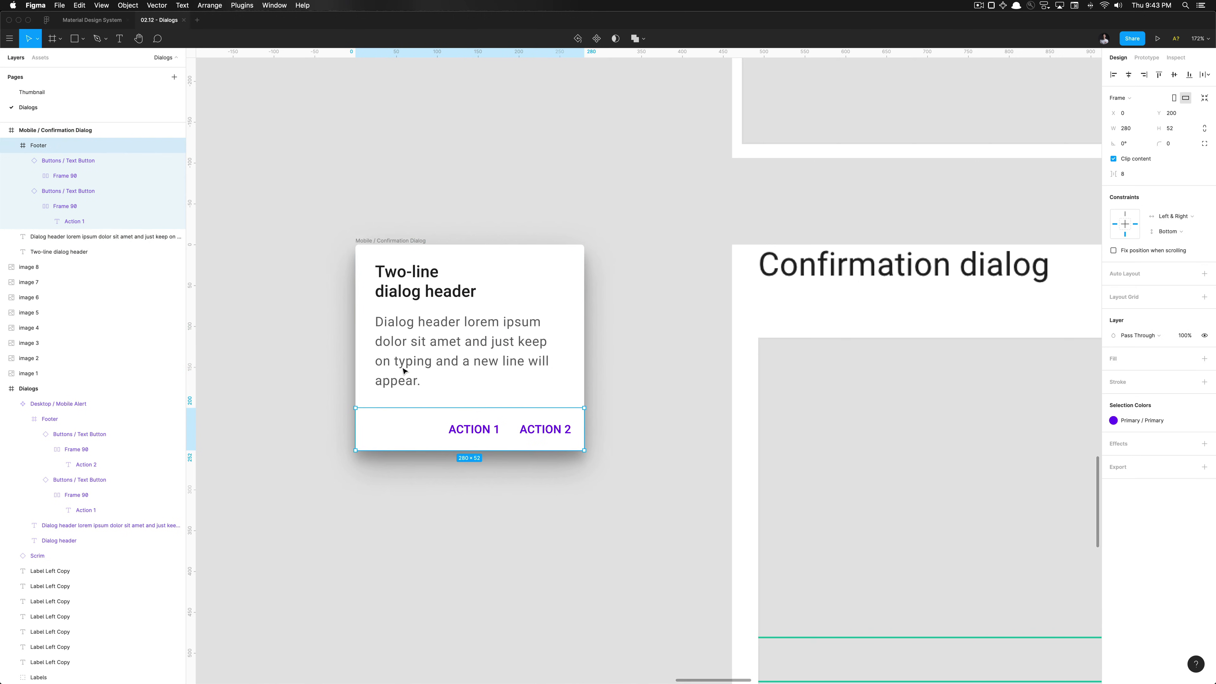
pyautogui.click(627, 340)
# Duplicate the 280×252 dialog frame and place the copy above it
pyautogui.scroll(-5, 627, 340)
pyautogui.hscroll(3, 627, 340)
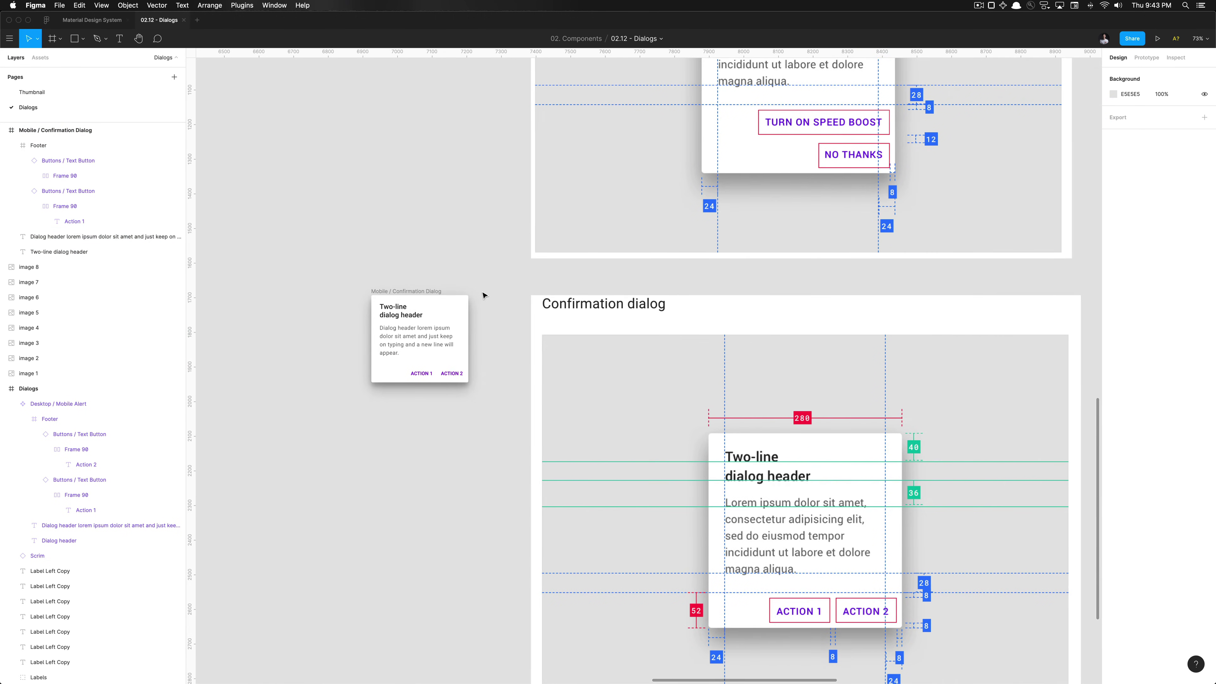
pyautogui.scroll(-5, 483, 294)
pyautogui.scroll(5, 437, 303)
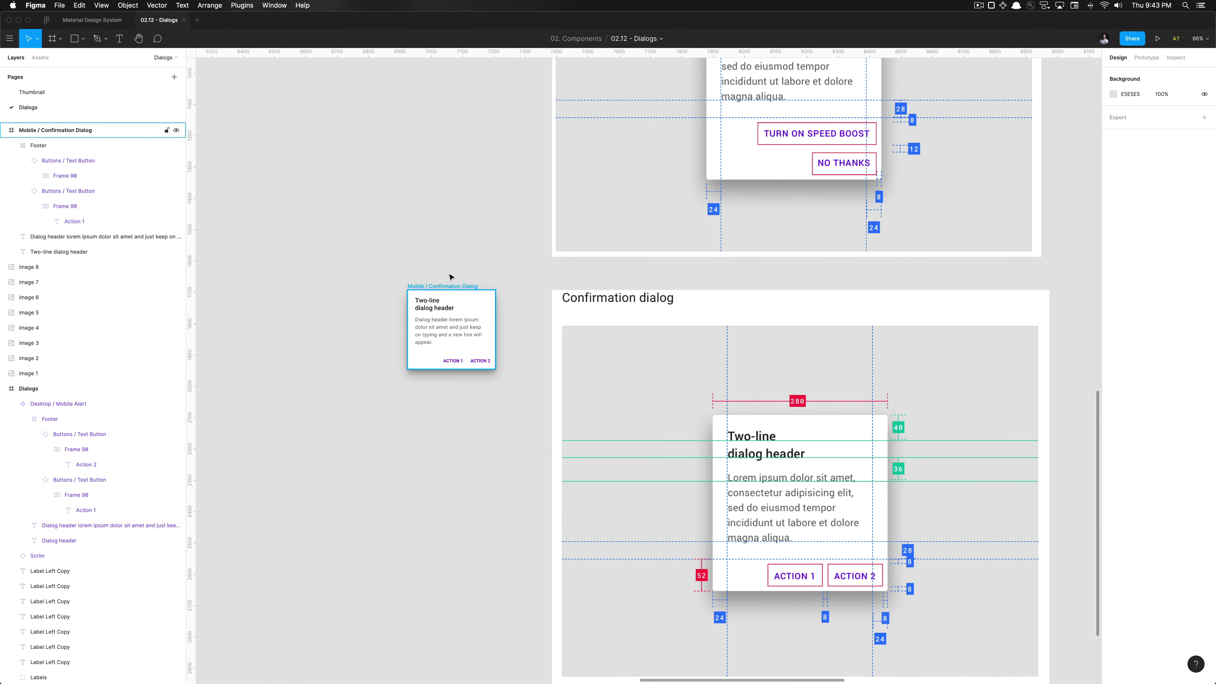
pyautogui.scroll(-5, 450, 272)
pyautogui.scroll(3, 448, 336)
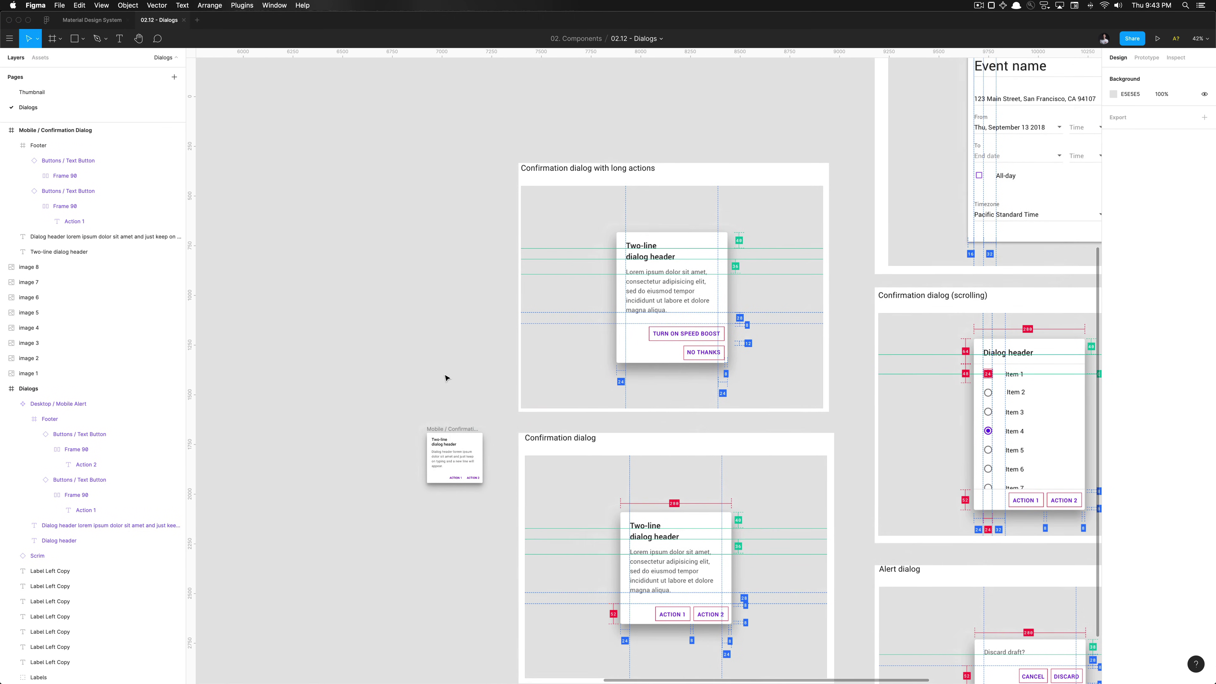
pyautogui.click(453, 430)
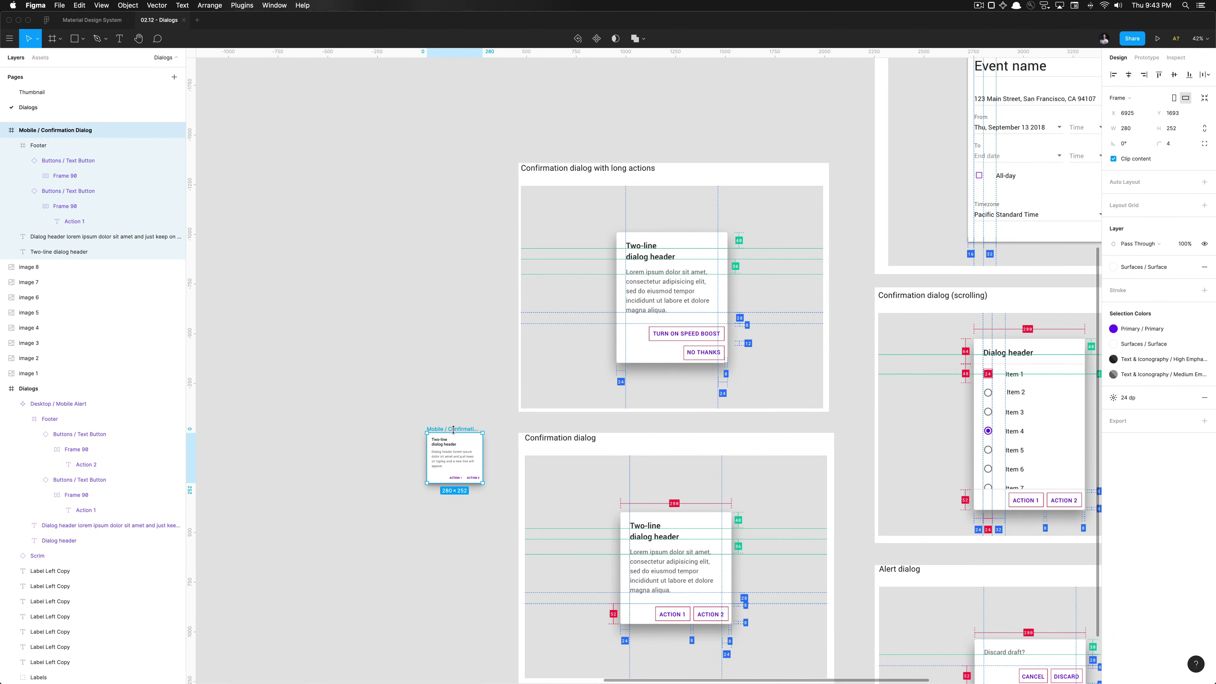
pyautogui.moveTo(459, 430); pyautogui.dragTo(458, 196)
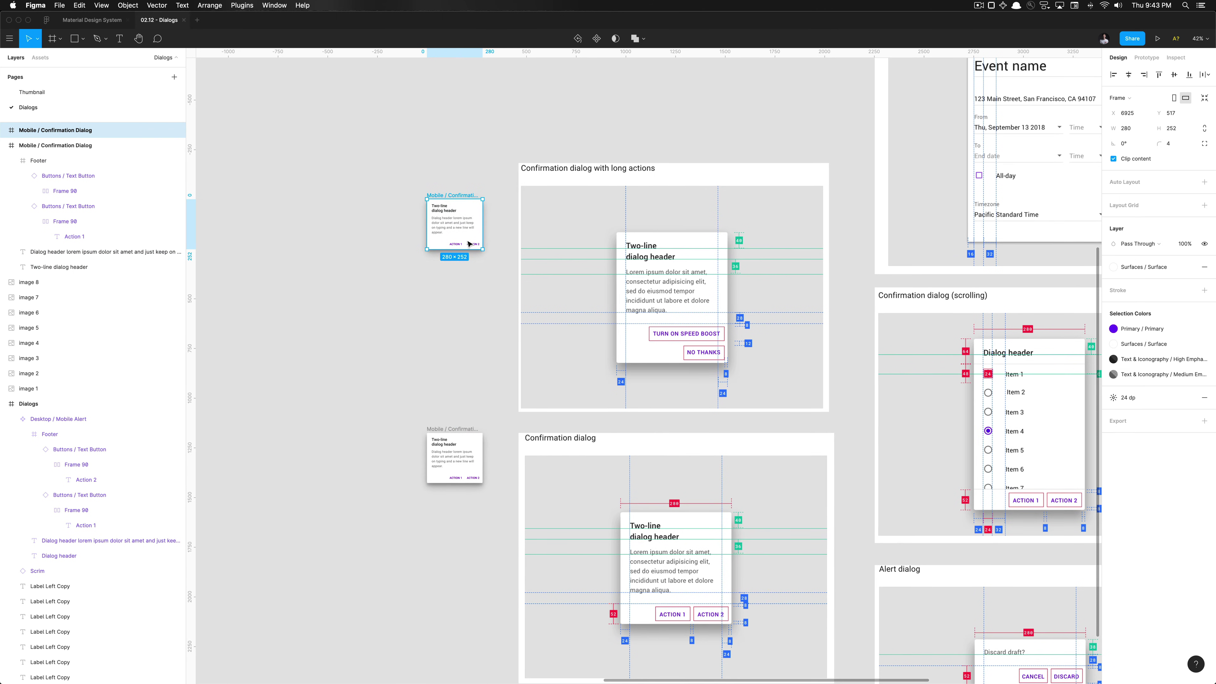
# Turn the lower Mobile / Confirmation Dialog into a component with Ctrl+Alt+K
pyautogui.click(468, 388)
pyautogui.click(468, 430)
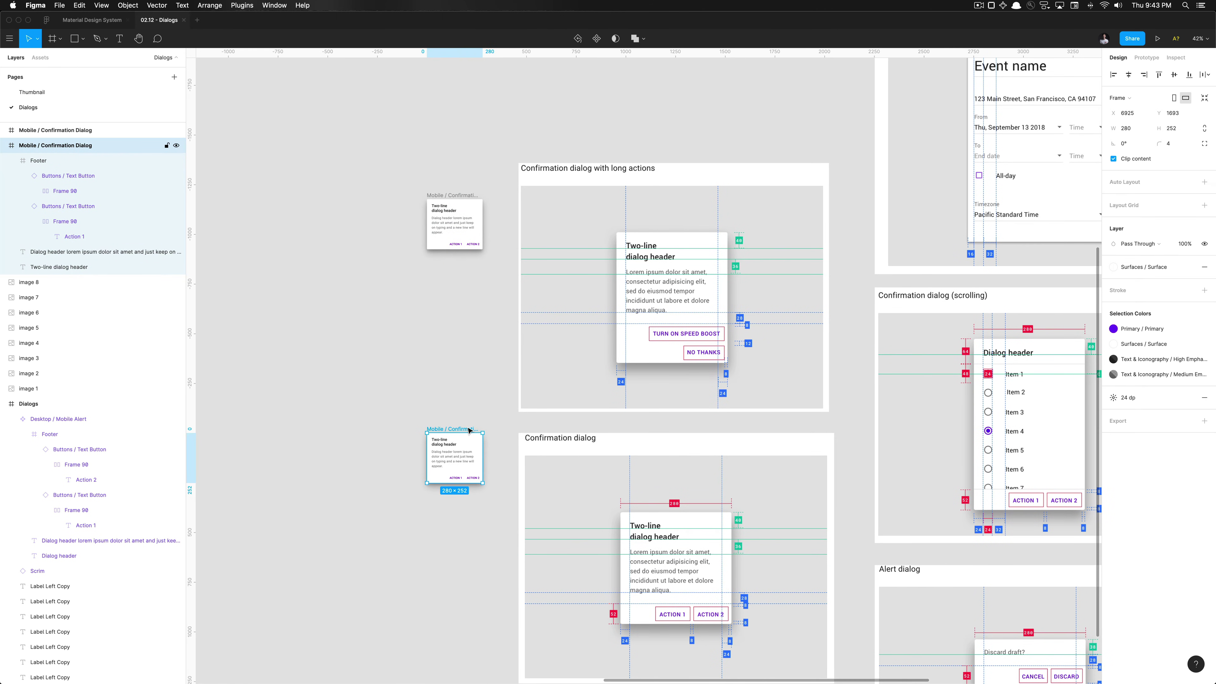
pyautogui.press('super+alt+k')
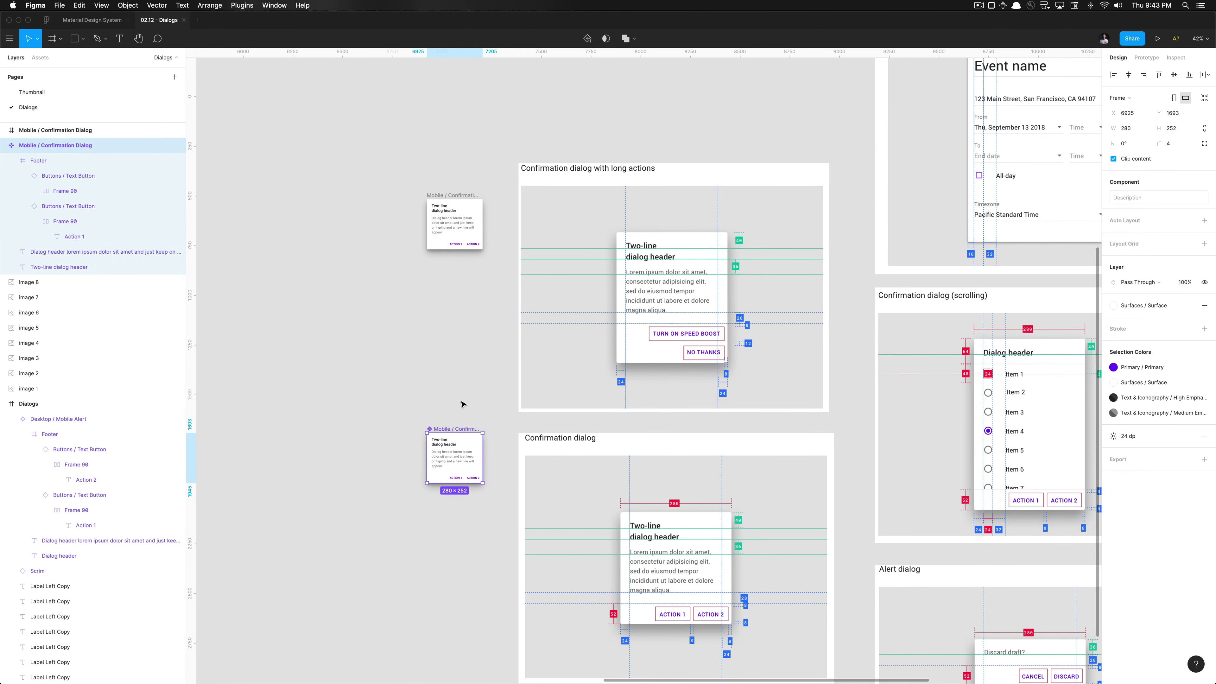
pyautogui.click(461, 404)
# Stretch the copied dialog frame taller by dragging its bottom edge down
pyautogui.scroll(-3, 739, 494)
pyautogui.keyDown('ctrl'); pyautogui.scroll(5, 738, 494); pyautogui.keyUp('ctrl')
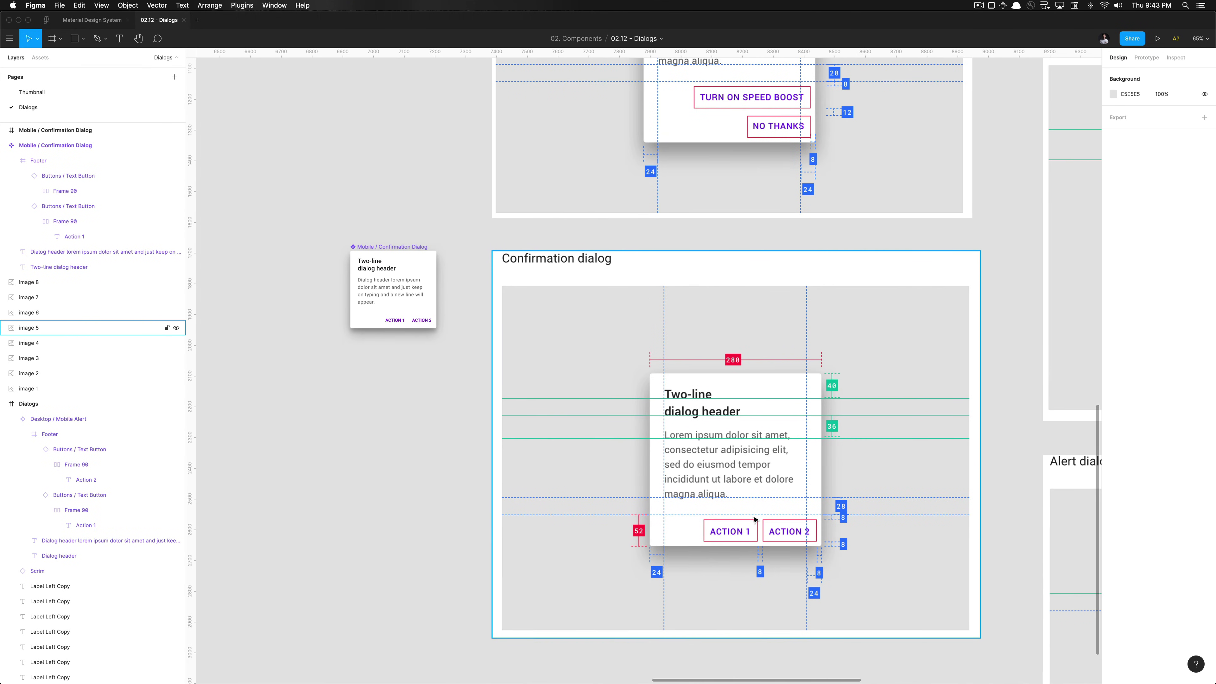
pyautogui.scroll(10, 781, 532)
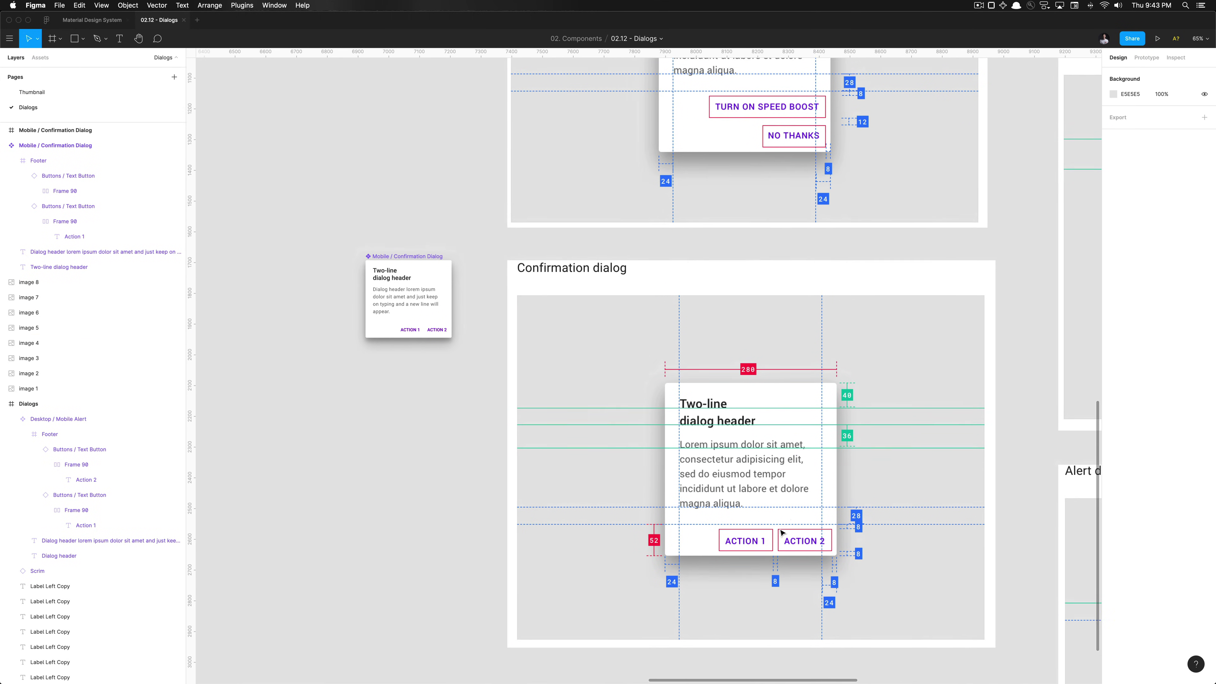
pyautogui.hscroll(-3, 782, 467)
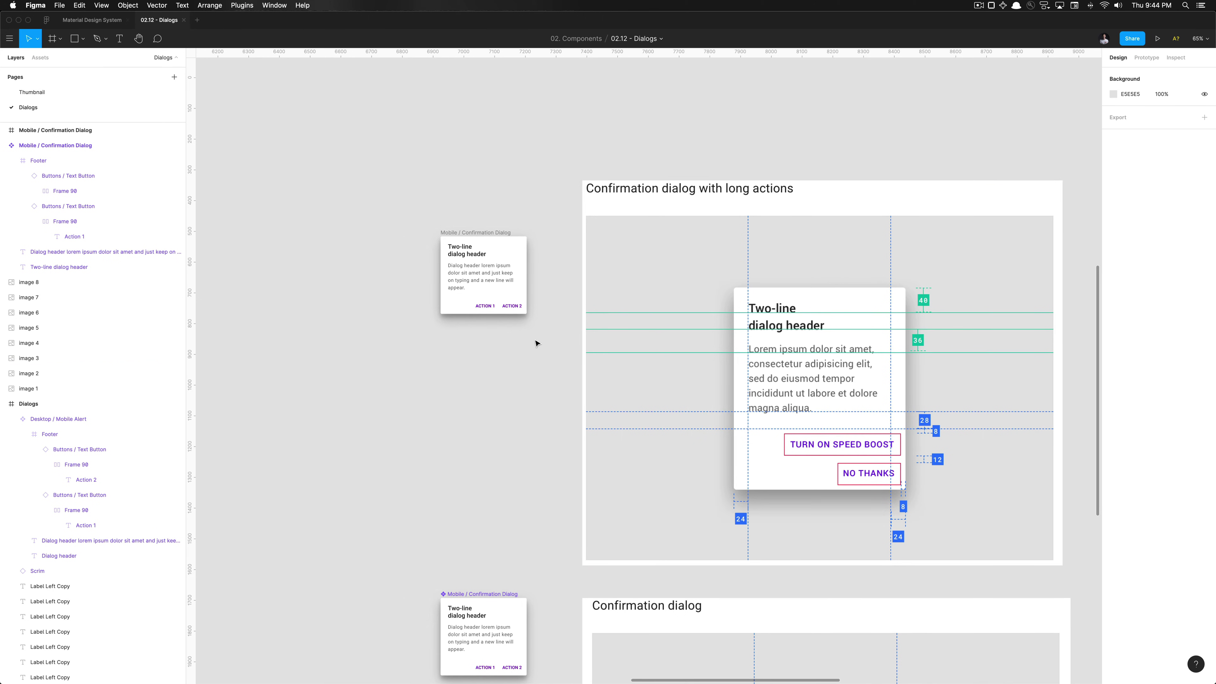
pyautogui.click(463, 236)
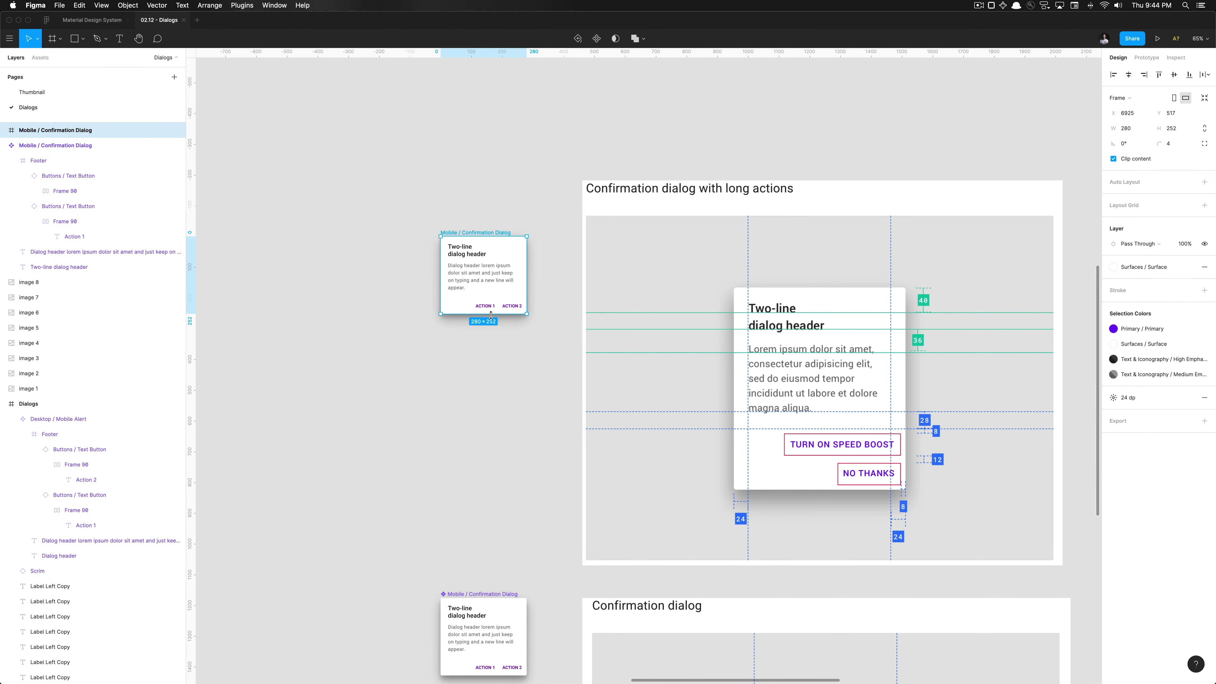
pyautogui.moveTo(490, 313); pyautogui.dragTo(491, 335)
pyautogui.click(564, 314)
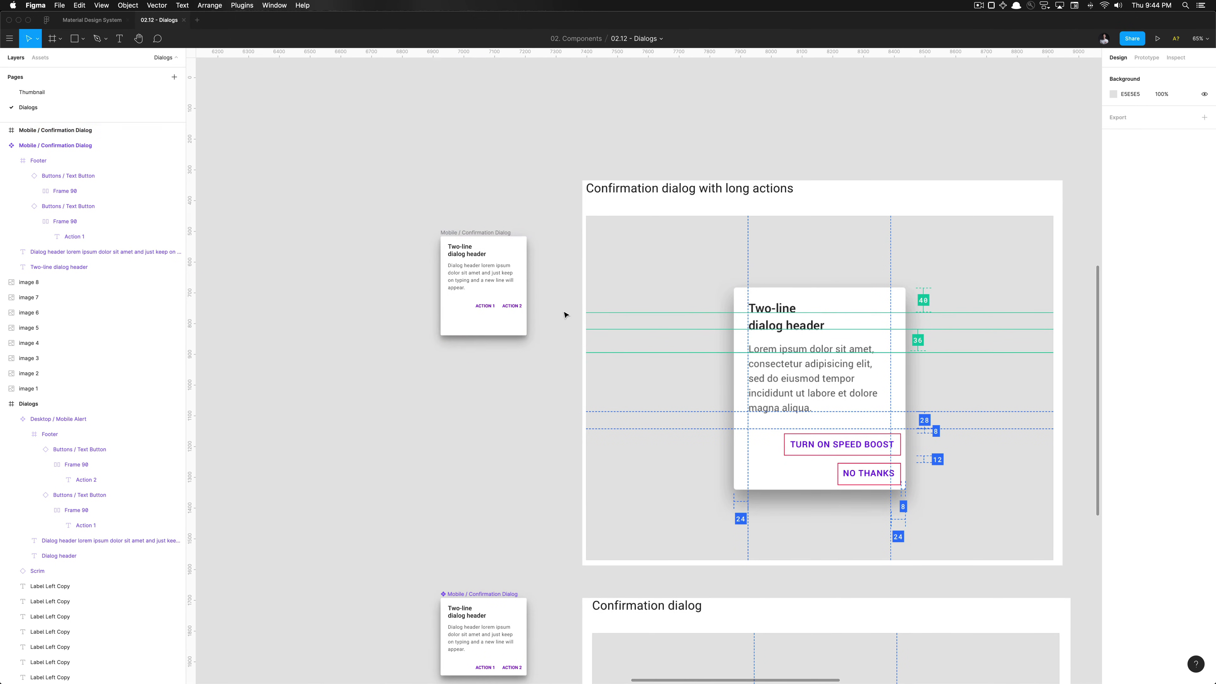
pyautogui.click(511, 312)
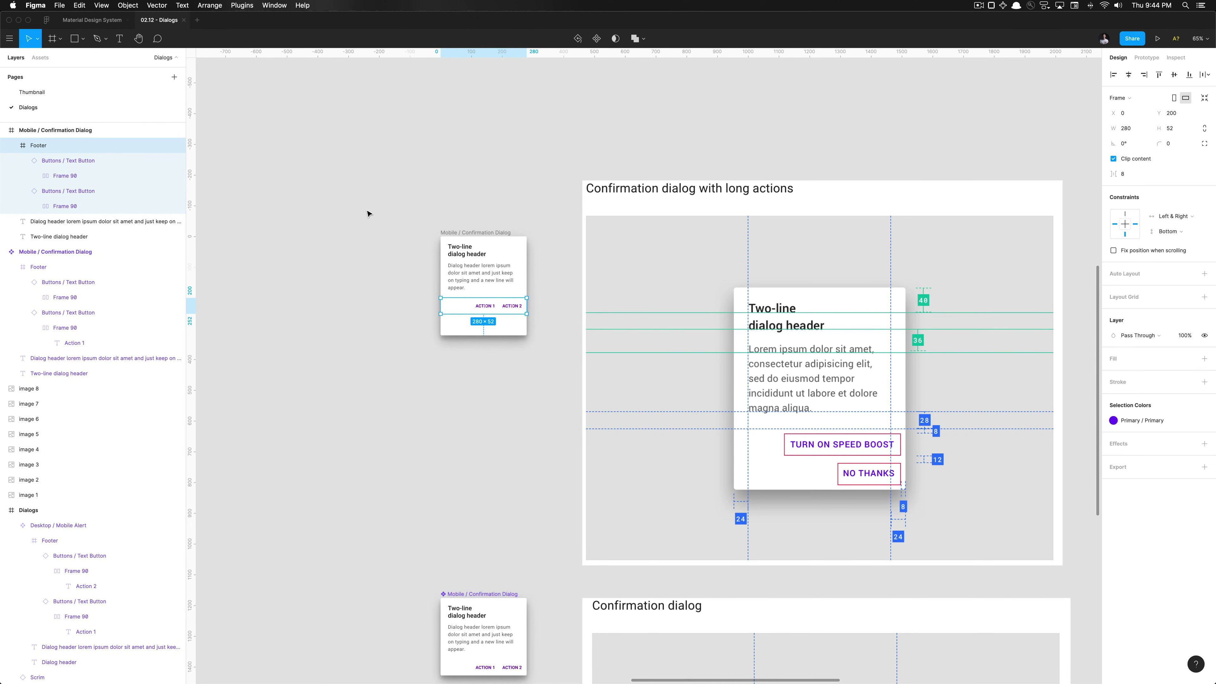
# Ungroup the copied footer and relabel ACTION 1 as TURN ON SPEED BOOST
pyautogui.press('shift+super+g')
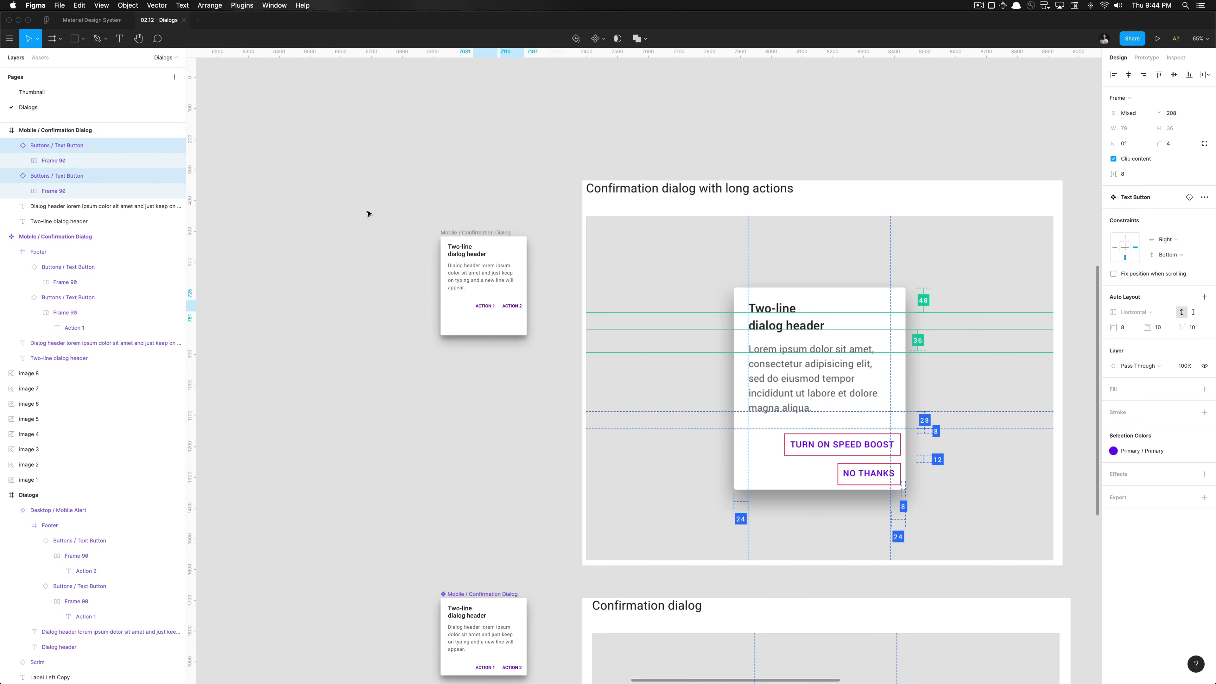
pyautogui.click(541, 333)
pyautogui.click(485, 307)
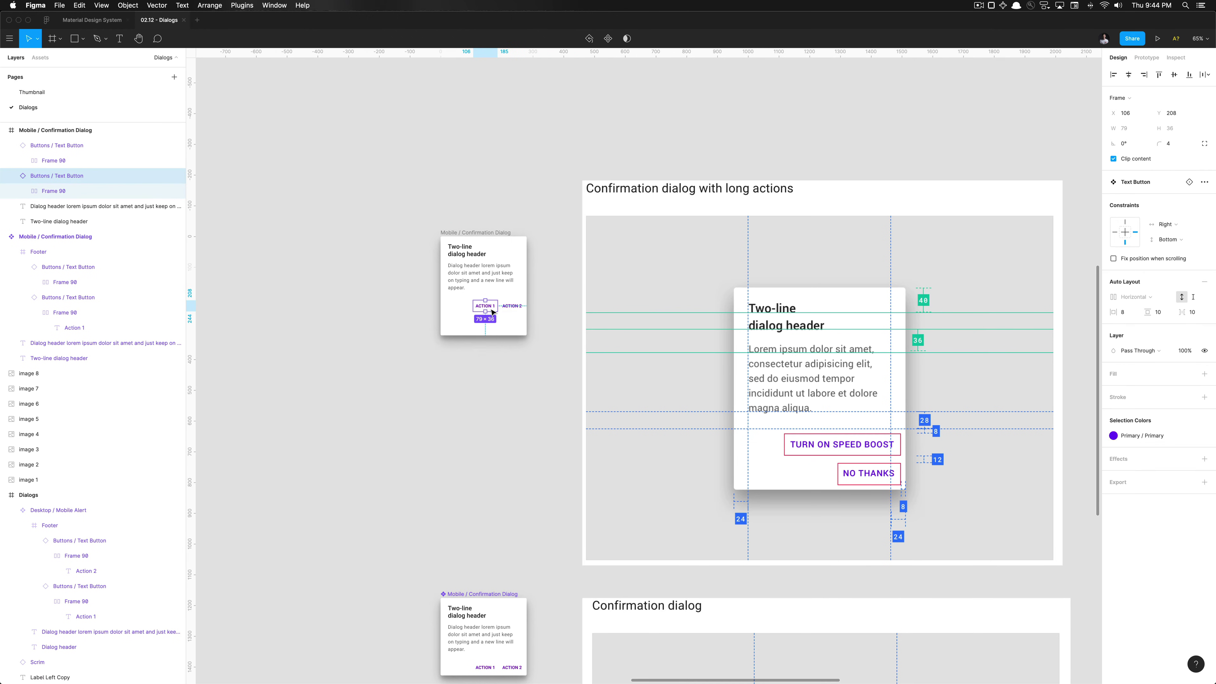
pyautogui.doubleClick(481, 307)
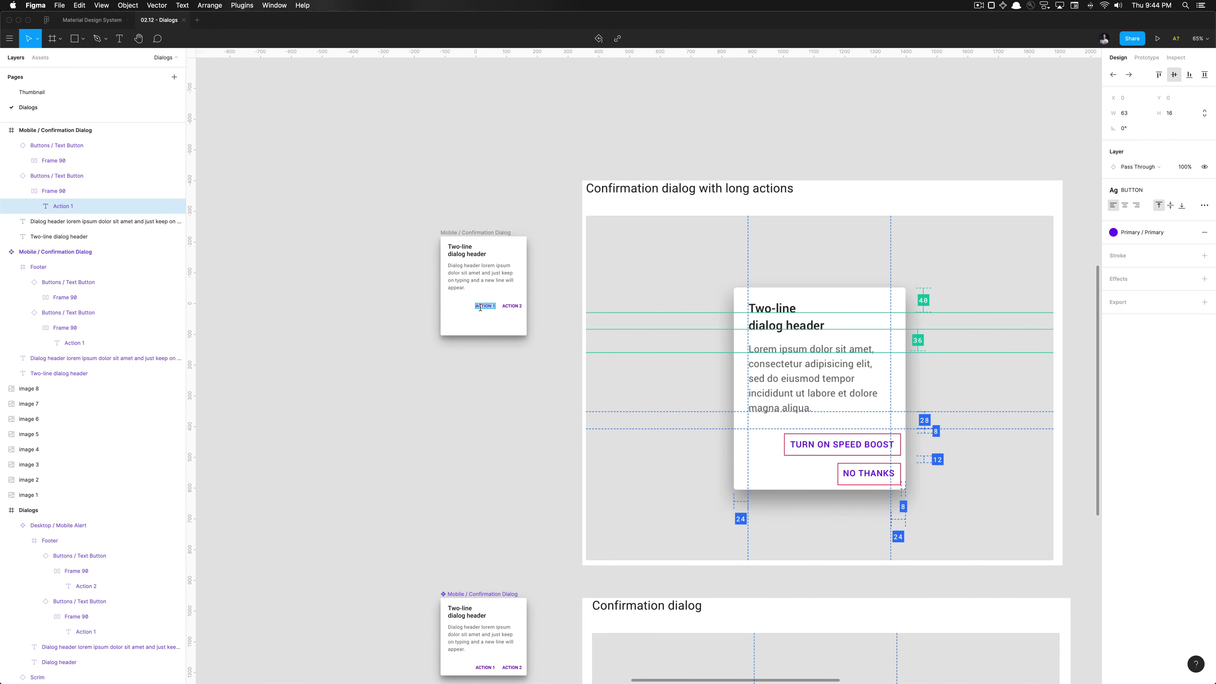
pyautogui.write('turn on spec')
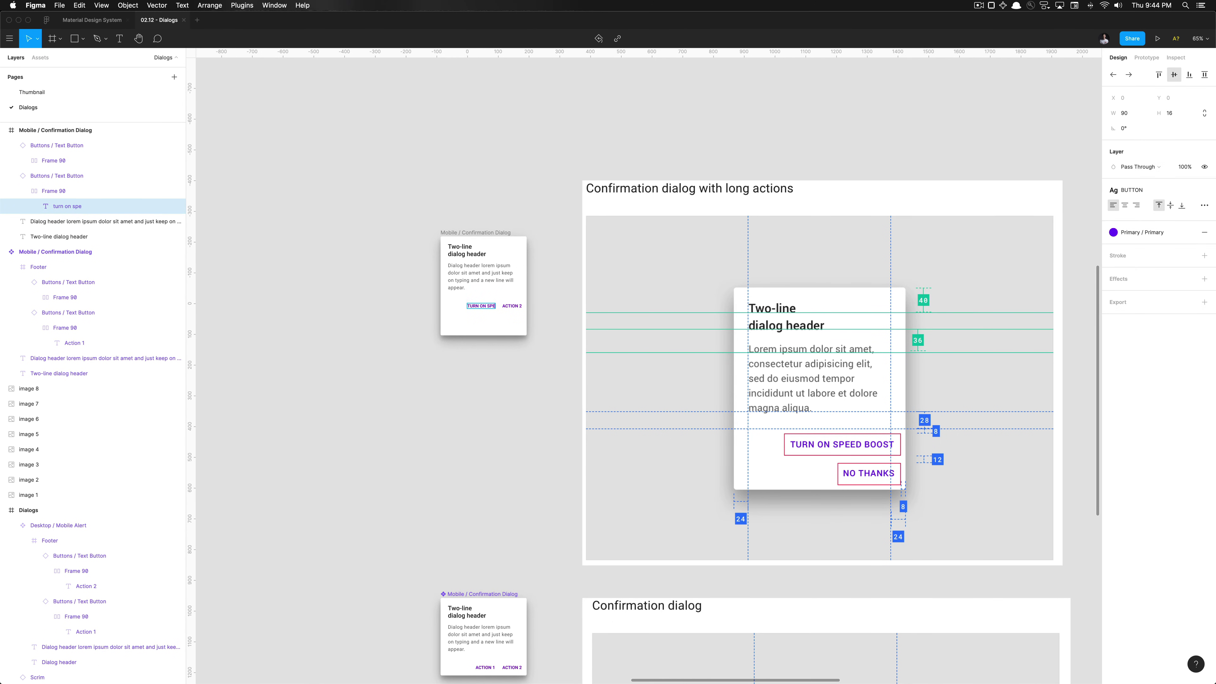
pyautogui.write('ed boost')
pyautogui.press('Escape')
pyautogui.press('Escape')
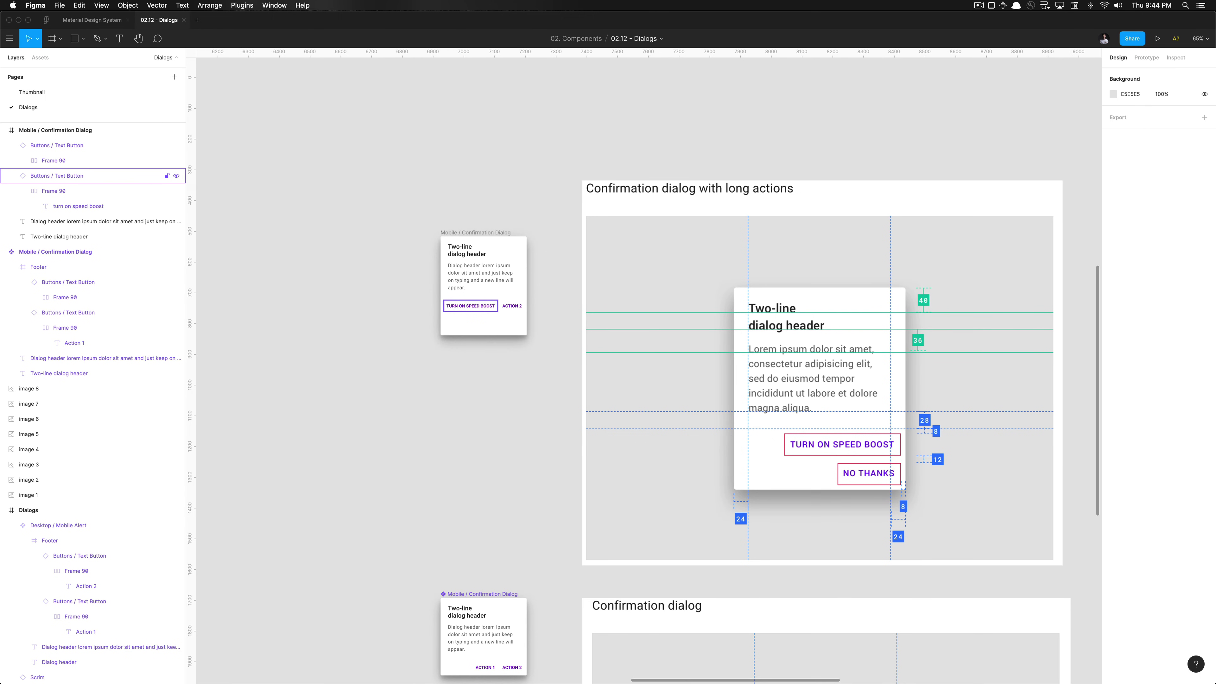
# Move ACTION 2 beneath TURN ON SPEED BOOST, nudge it into place, and select both buttons
pyautogui.click(458, 311)
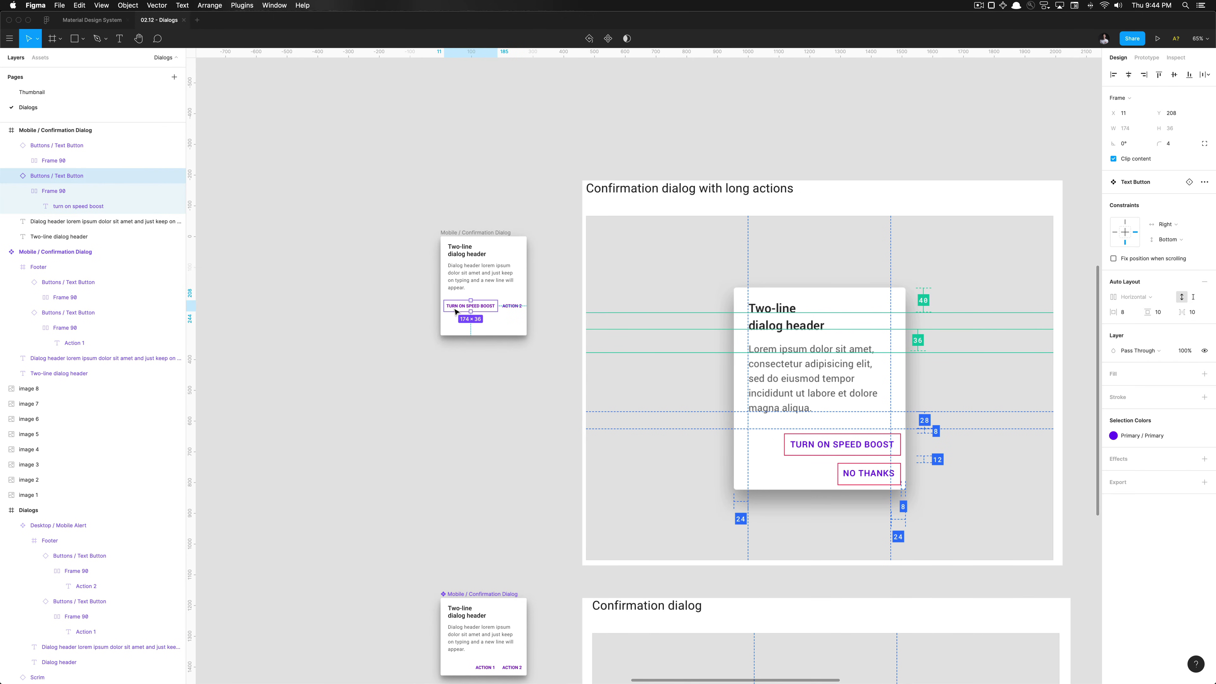
pyautogui.moveTo(495, 311); pyautogui.dragTo(482, 329)
pyautogui.scroll(5, 489, 309)
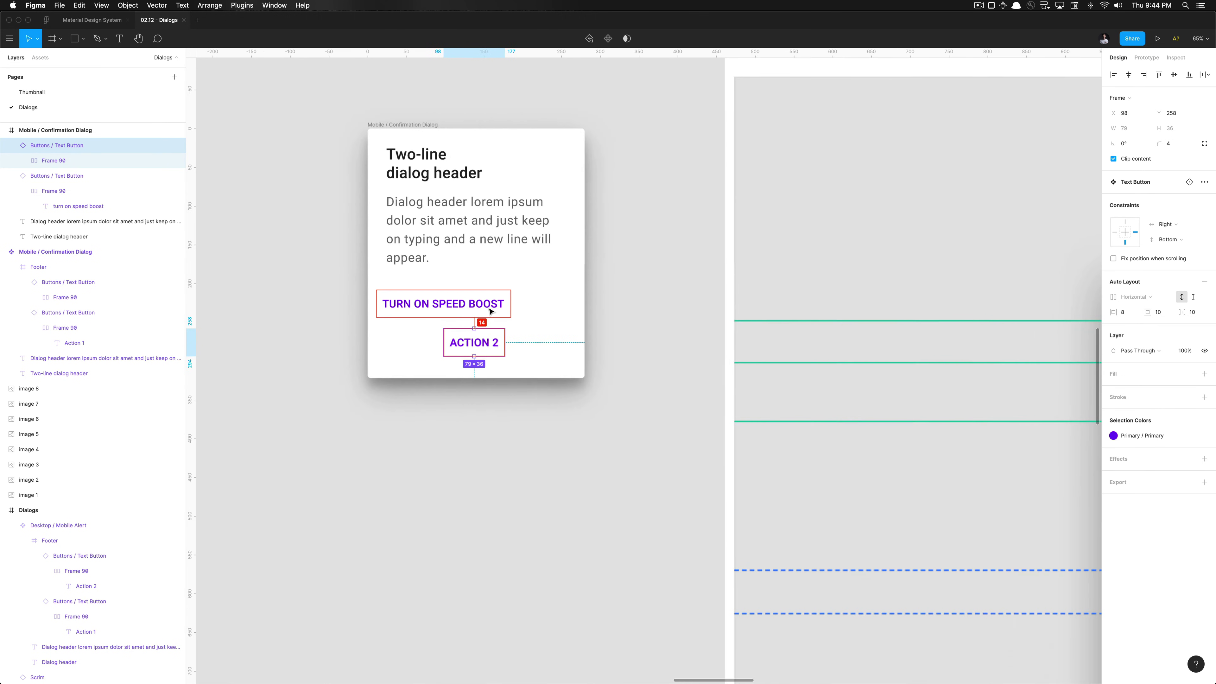
pyautogui.press('Right')
pyautogui.press('Right')
pyautogui.press('Right')
pyautogui.press('Right')
pyautogui.press('Right')
pyautogui.press('Right')
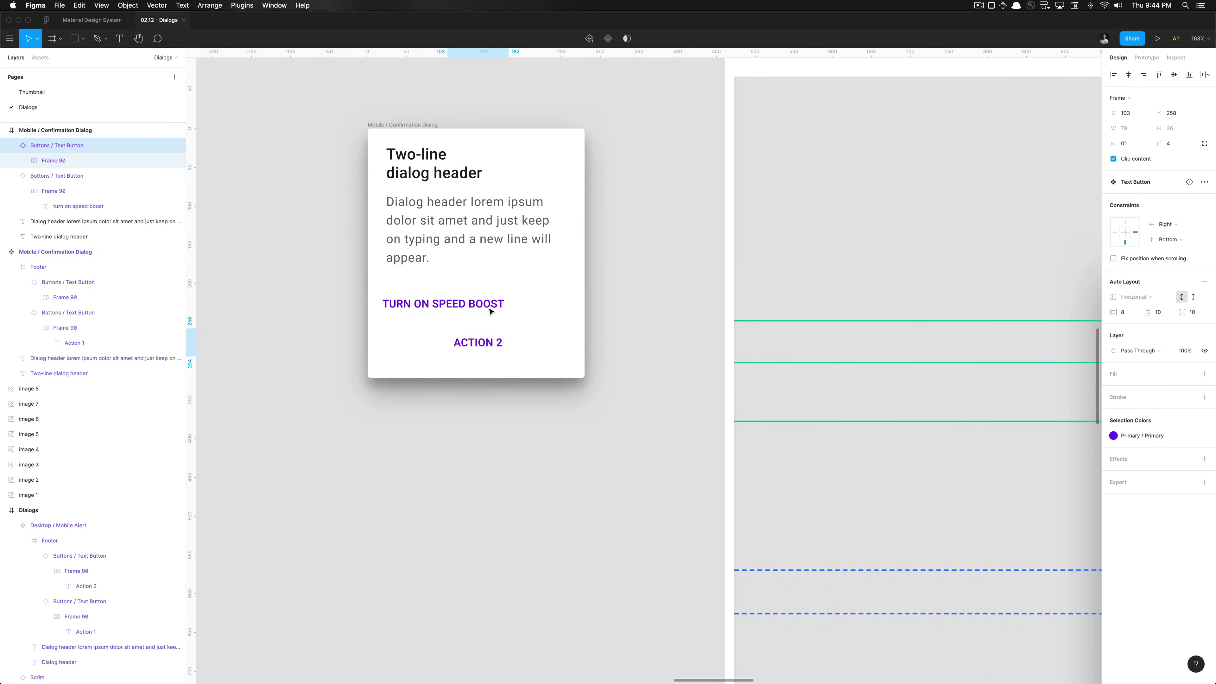
pyautogui.press('Right')
pyautogui.press('Right')
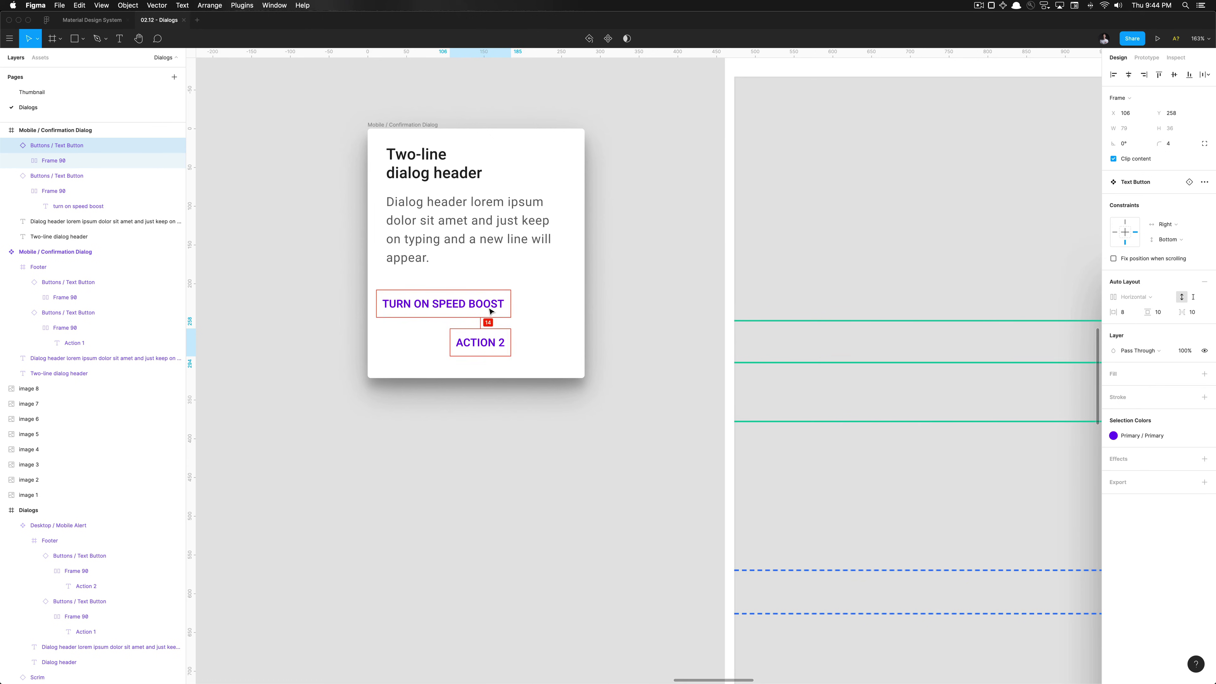
pyautogui.press('Up')
pyautogui.scroll(3, 489, 307)
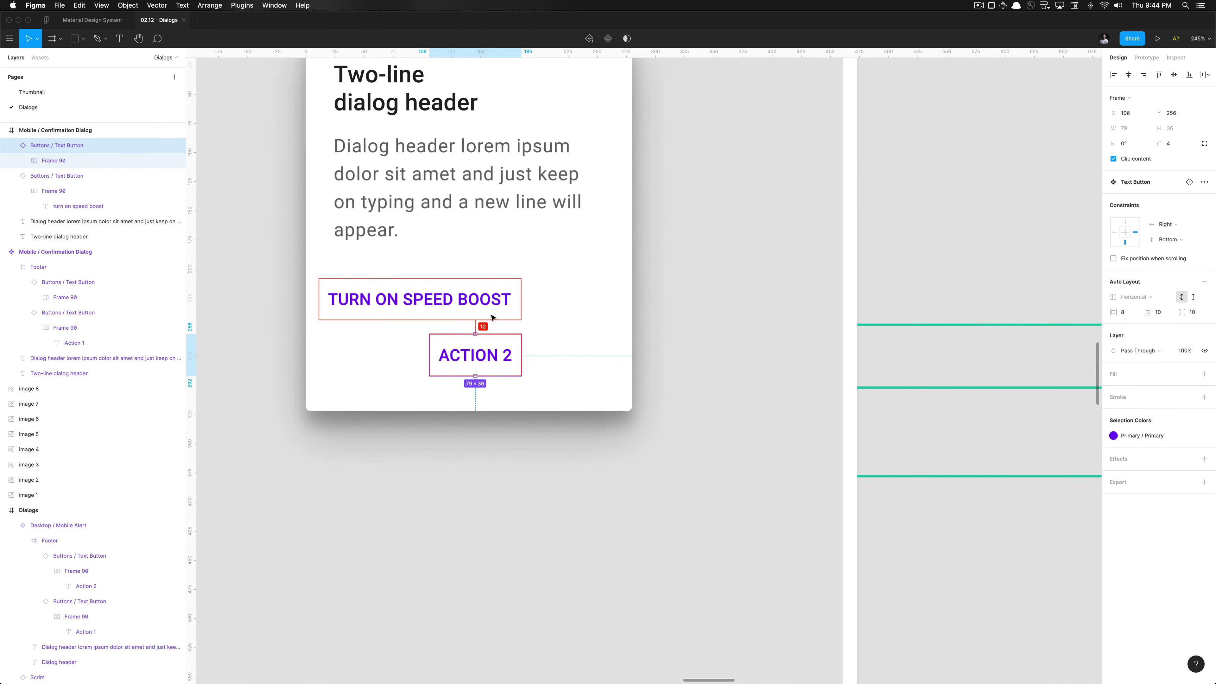
pyautogui.click(490, 295)
pyautogui.keyDown('shift'); pyautogui.click(474, 355); pyautogui.keyUp('shift')
pyautogui.scroll(-10, 479, 354)
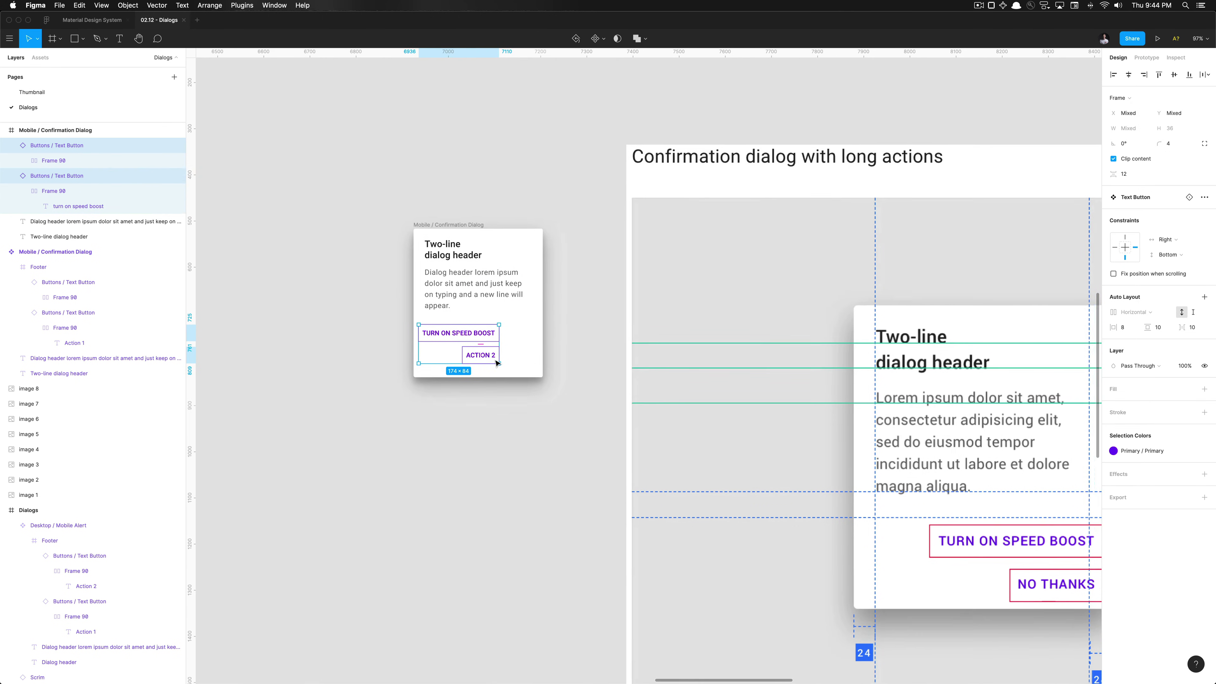
# Move both action buttons toward the dialog's bottom-right, fine-tuning with nudges and spacing checks
pyautogui.scroll(4, 495, 363)
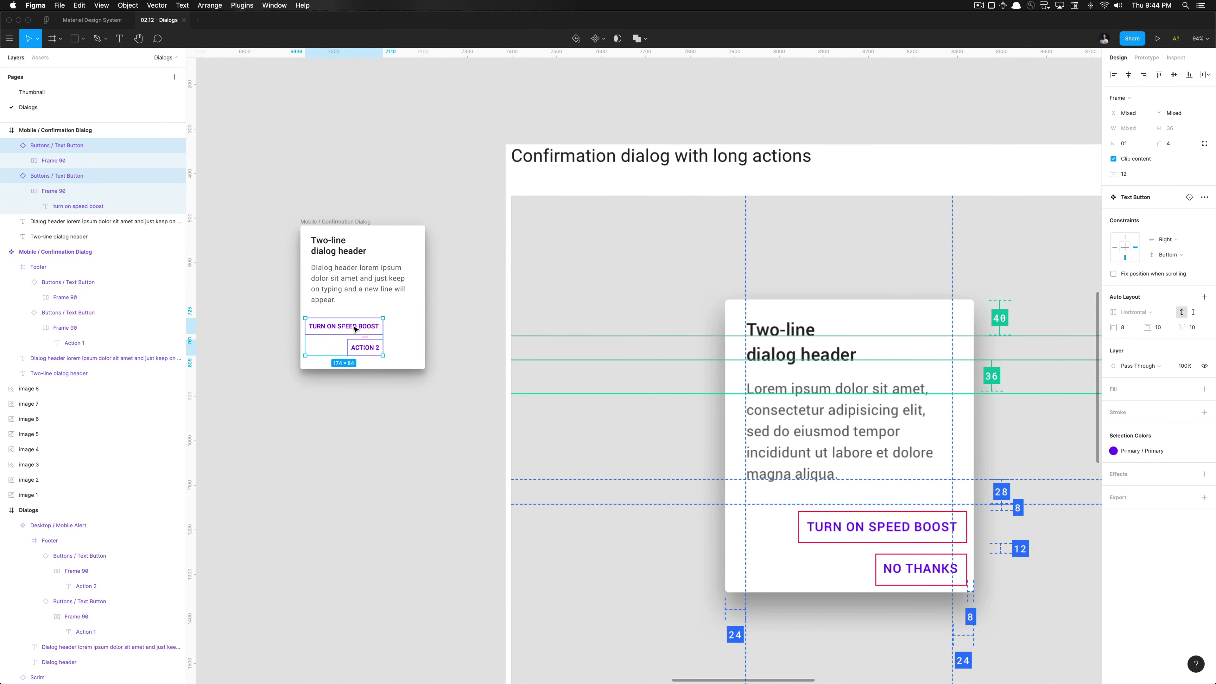
pyautogui.moveTo(354, 329); pyautogui.dragTo(423, 335)
pyautogui.press('alt')
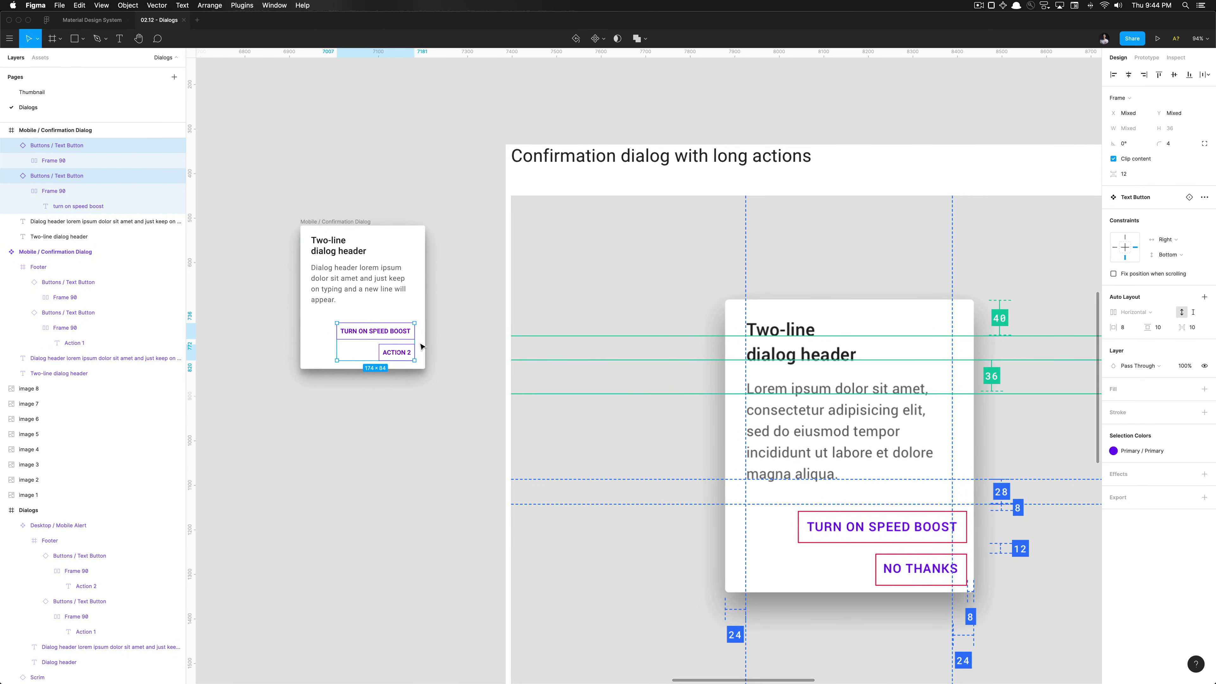
pyautogui.hotkey('shift', 'Down')
pyautogui.hotkey('shift', 'Down')
pyautogui.hotkey('shift', 'Down')
pyautogui.hotkey('shift', 'Right')
pyautogui.hotkey('shift', 'Right')
pyautogui.hotkey('shift', 'Right')
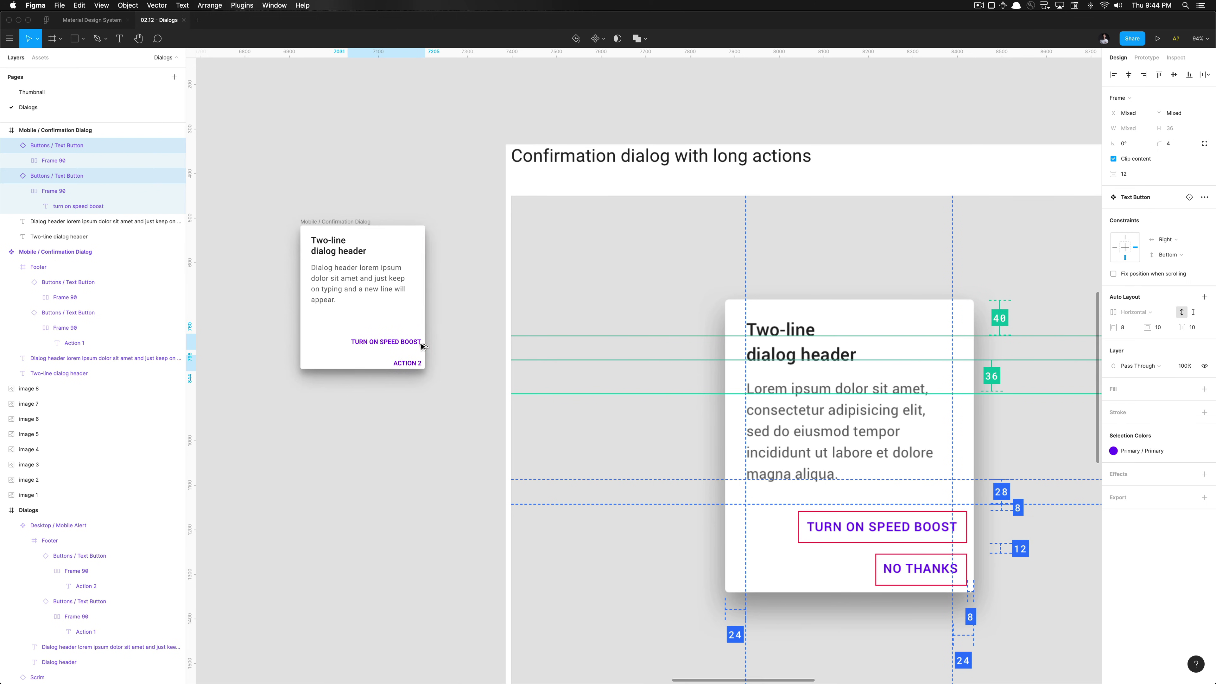
pyautogui.hotkey('shift', 'Up')
pyautogui.hotkey('shift', 'Left')
pyautogui.press('alt')
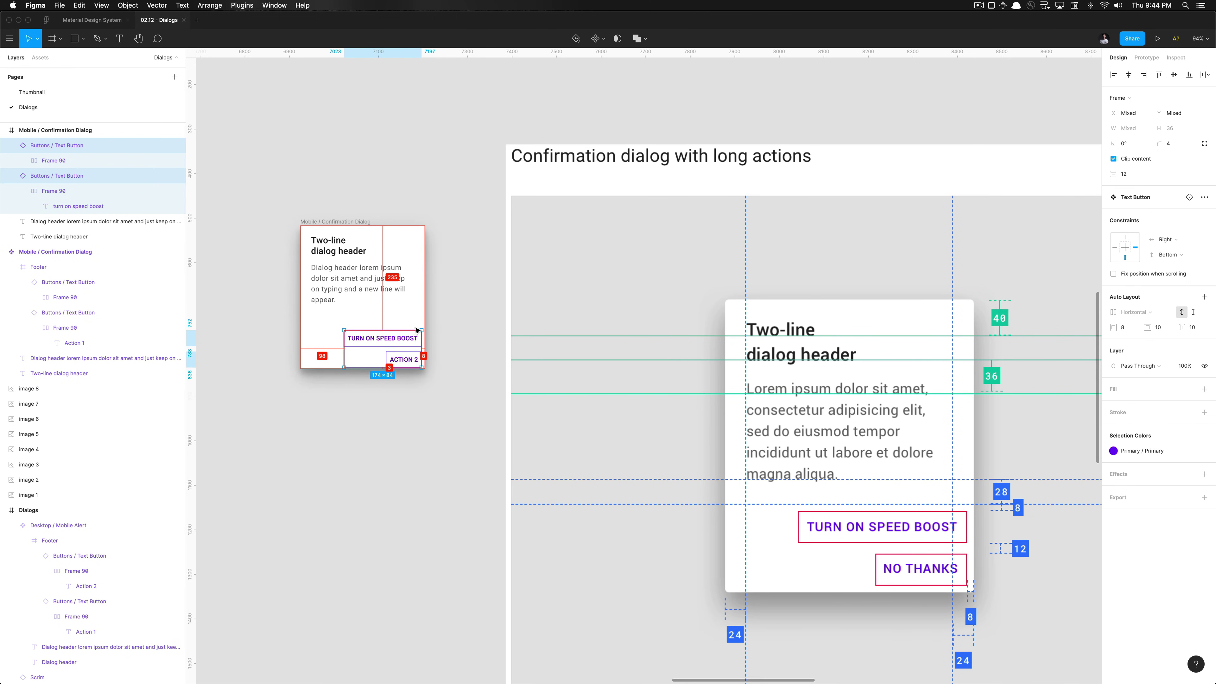
pyautogui.press('alt')
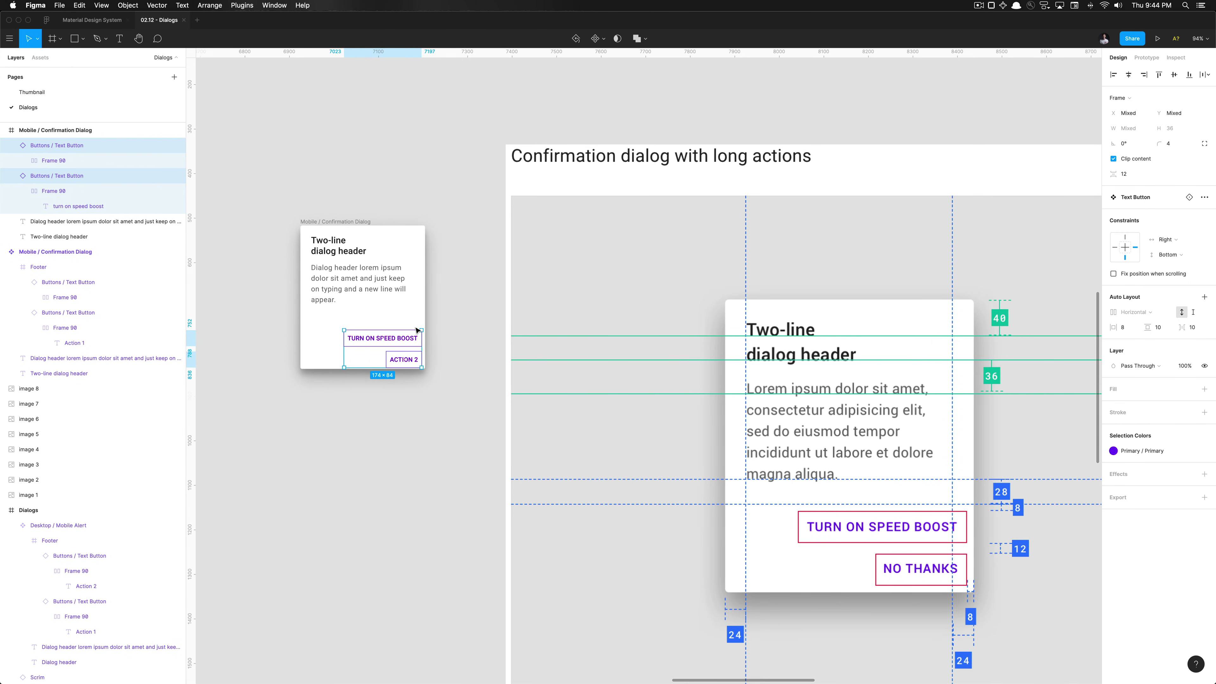
pyautogui.press('Up')
pyautogui.press('Up')
pyautogui.press('Up')
pyautogui.press('Up')
pyautogui.press('Up')
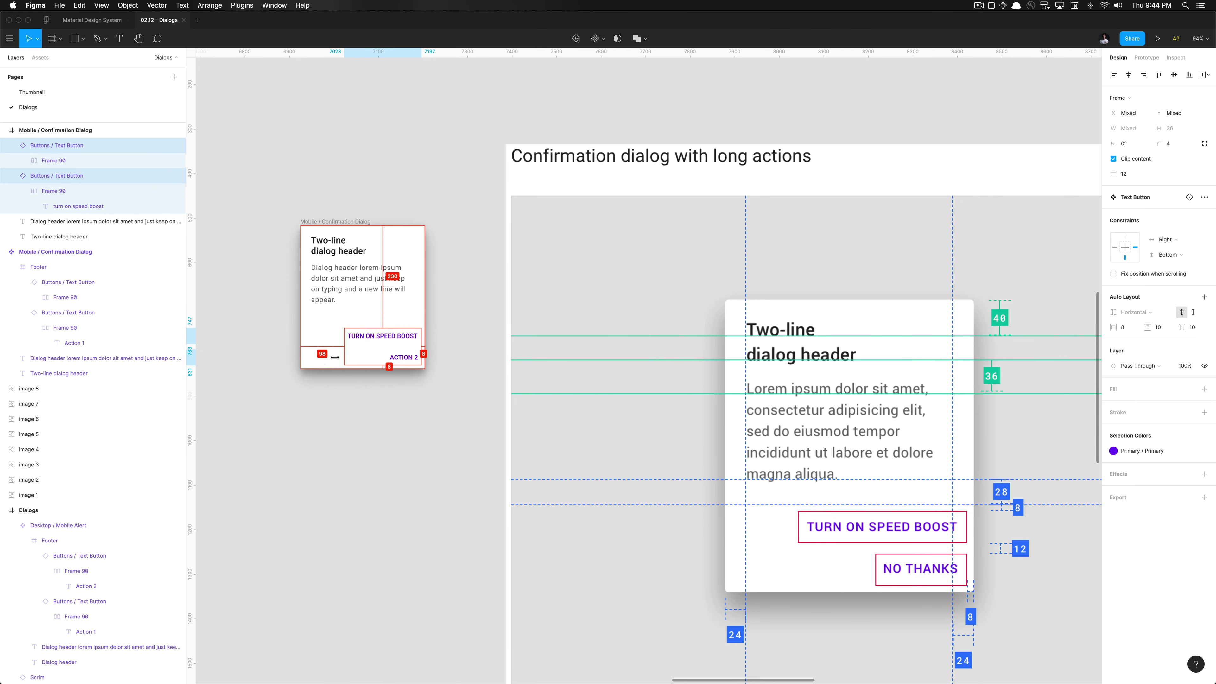
# Select the TURN ON SPEED BOOST button, now at x 98, y 230, 174 × 36
pyautogui.scroll(5, 348, 351)
pyautogui.scroll(-5, 348, 352)
pyautogui.click(376, 408)
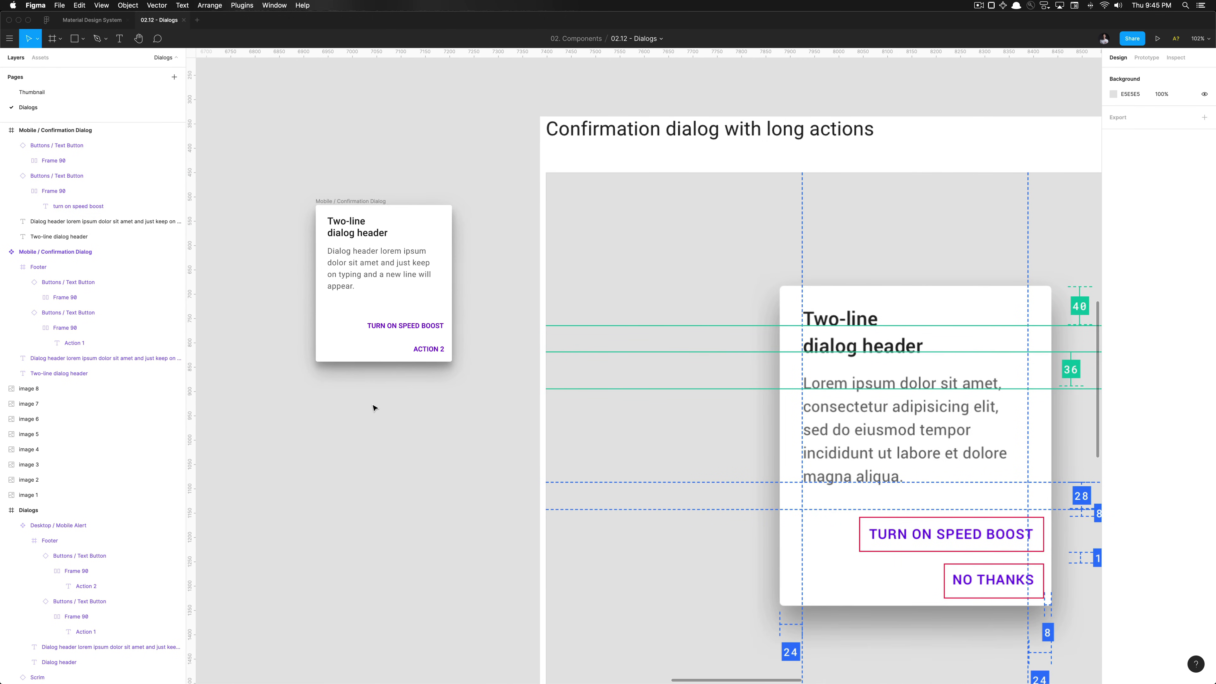
pyautogui.scroll(-3, 378, 407)
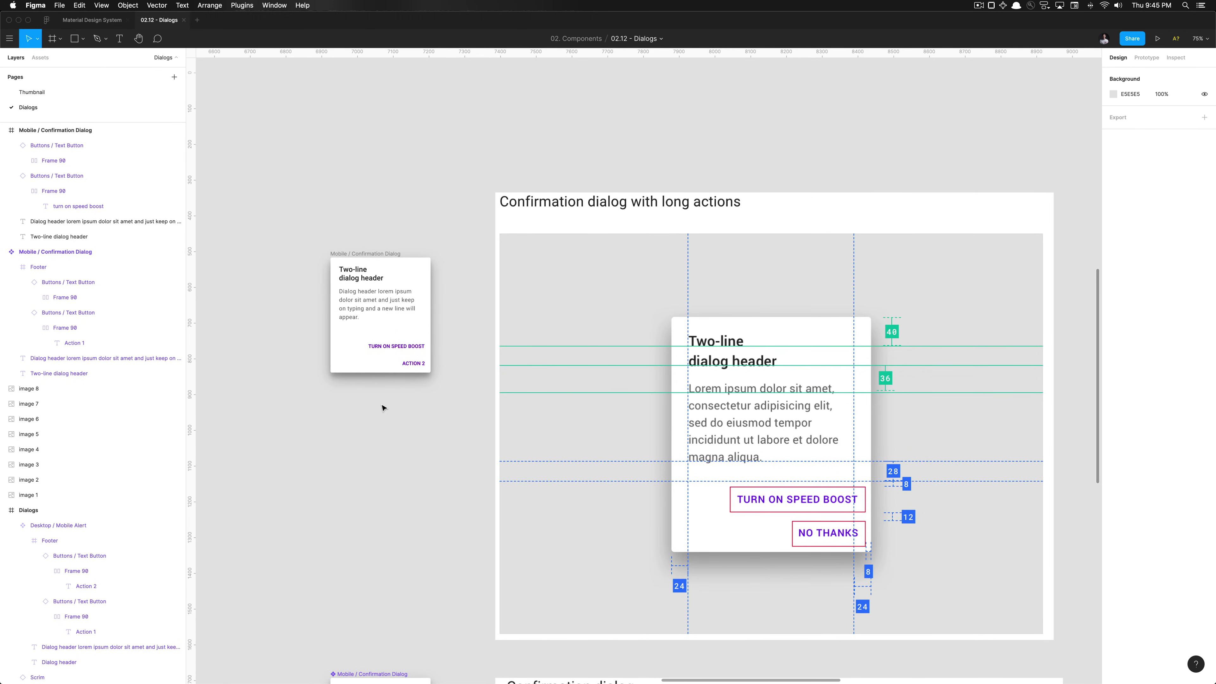
pyautogui.scroll(3, 375, 336)
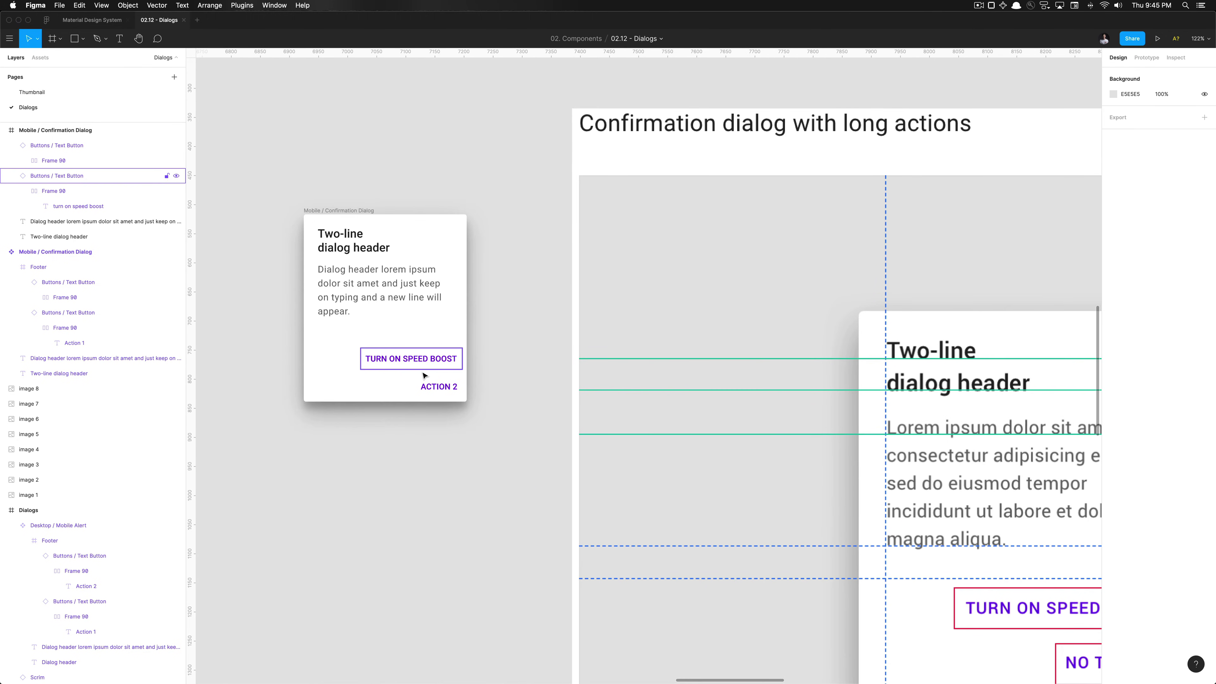
pyautogui.scroll(-4, 421, 371)
pyautogui.scroll(8, 423, 367)
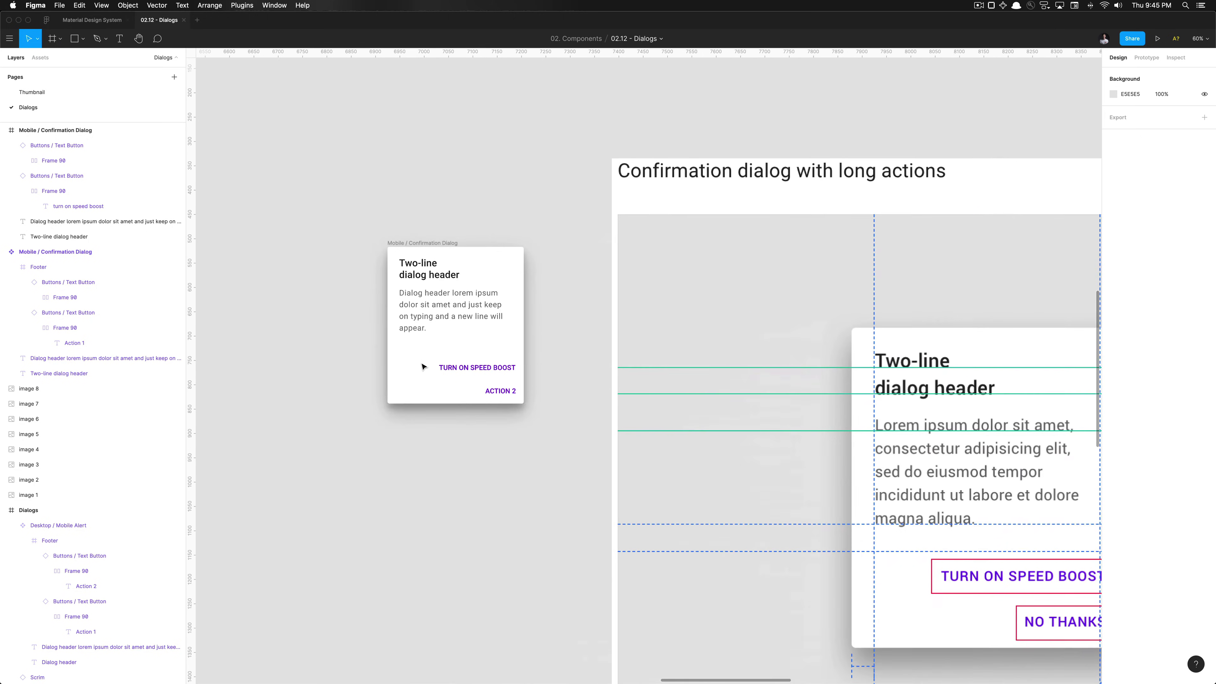
pyautogui.click(505, 360)
pyautogui.scroll(-6, 505, 356)
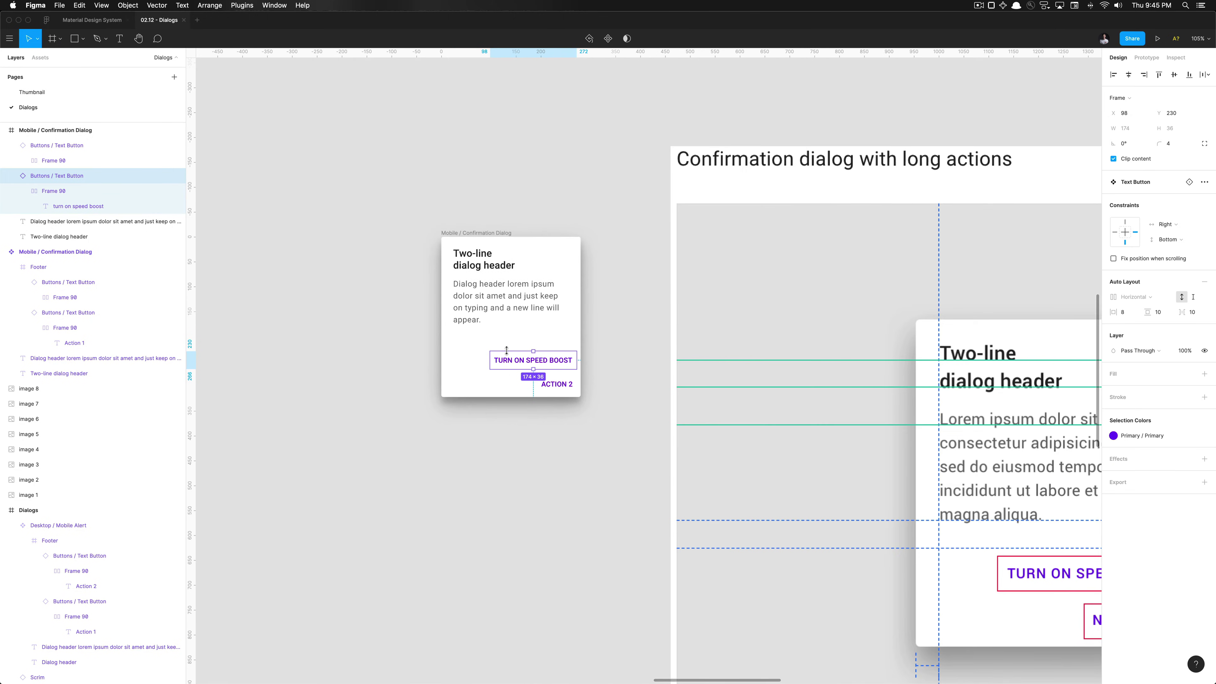
pyautogui.scroll(-2, 507, 350)
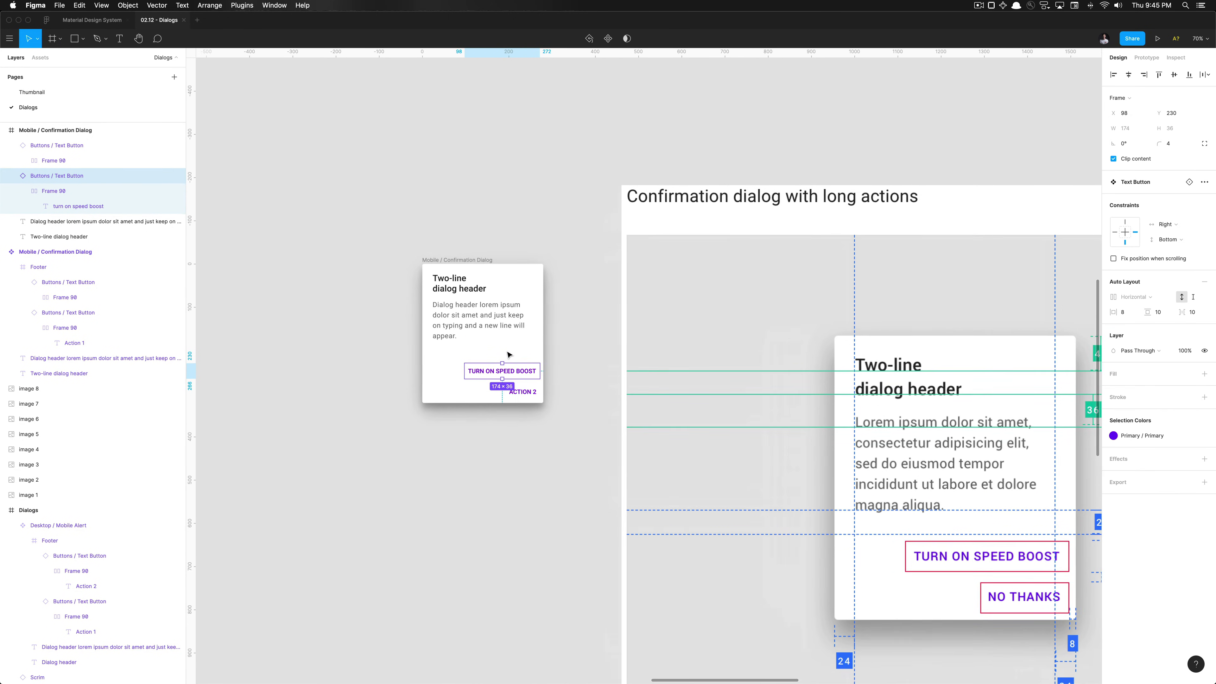
pyautogui.scroll(2, 508, 354)
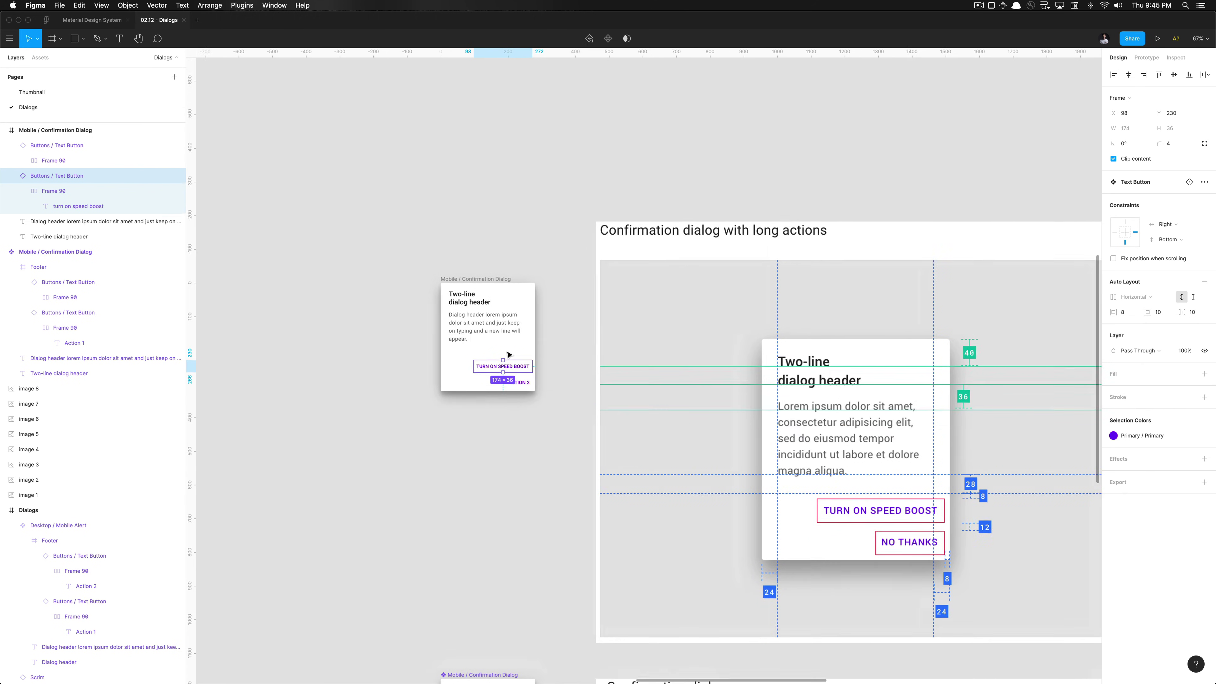
pyautogui.scroll(10, 508, 354)
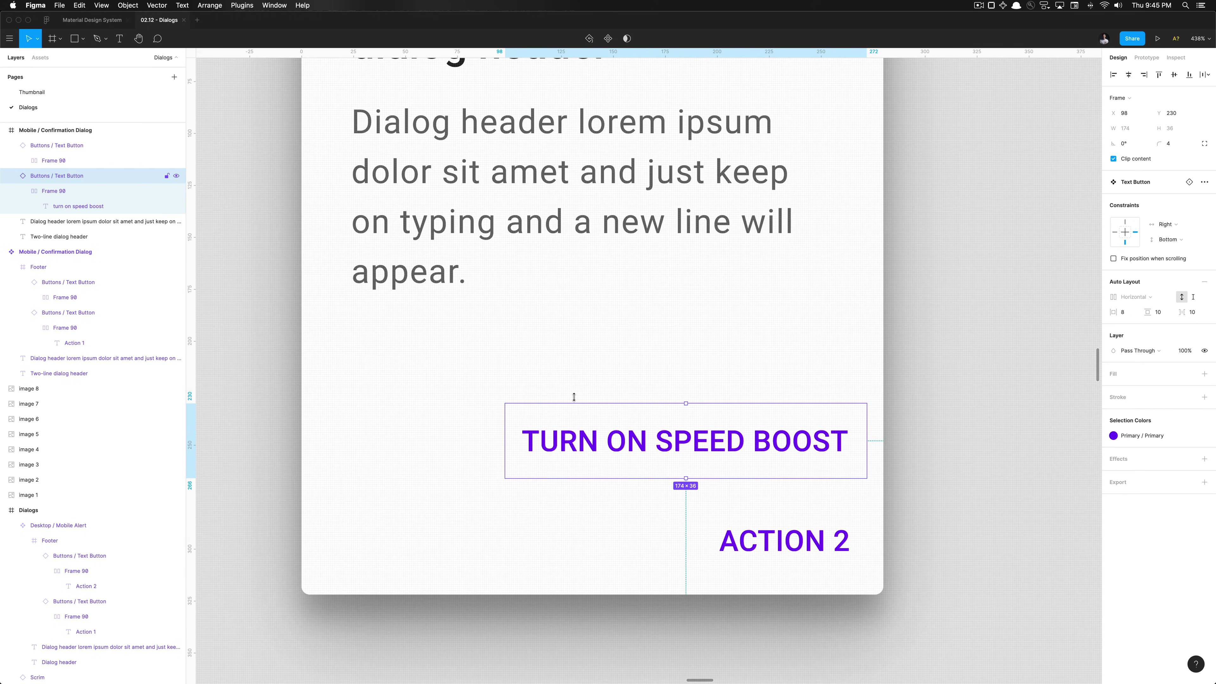
# Draw an 18×36 grey spacer rectangle below the dialog's body text
pyautogui.press('r')
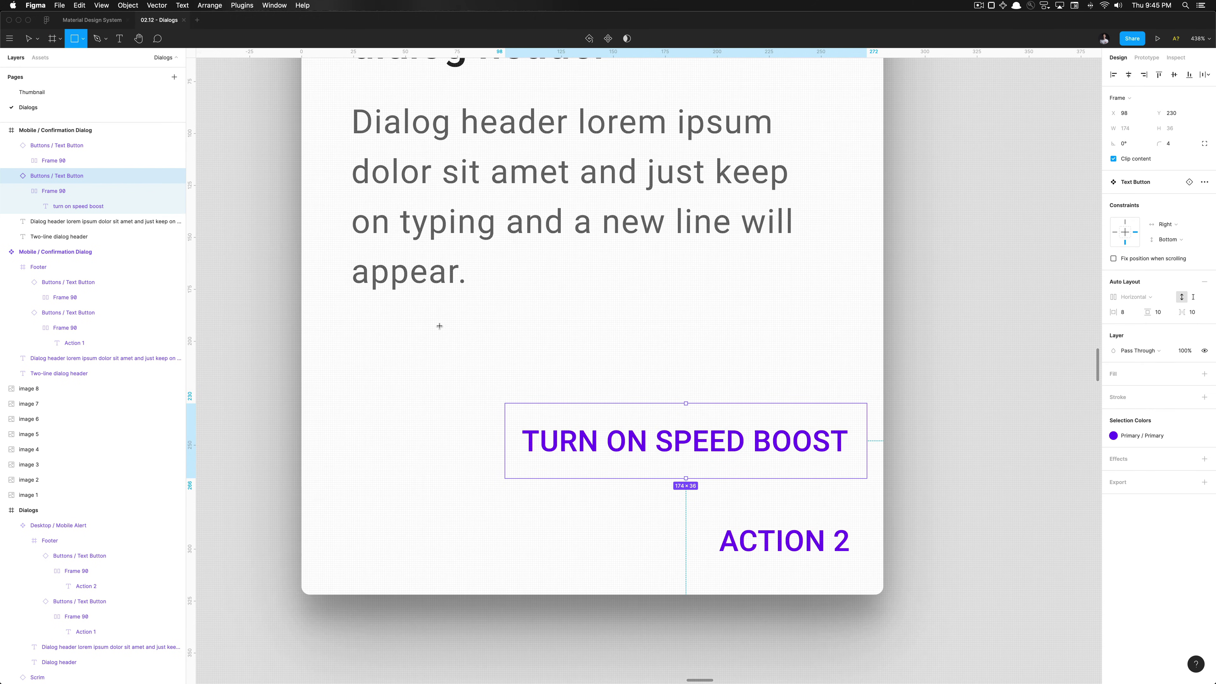
pyautogui.moveTo(440, 324); pyautogui.dragTo(458, 361)
pyautogui.scroll(-10, 457, 361)
pyautogui.hscroll(10, 461, 361)
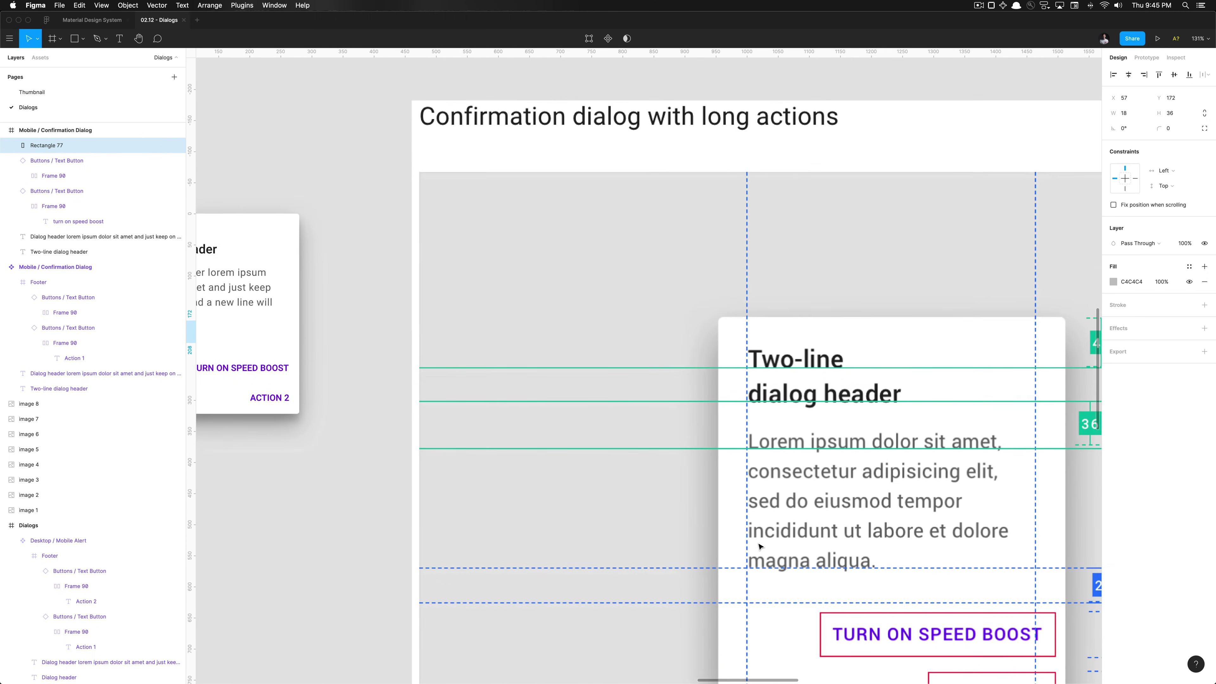
pyautogui.scroll(5, 760, 546)
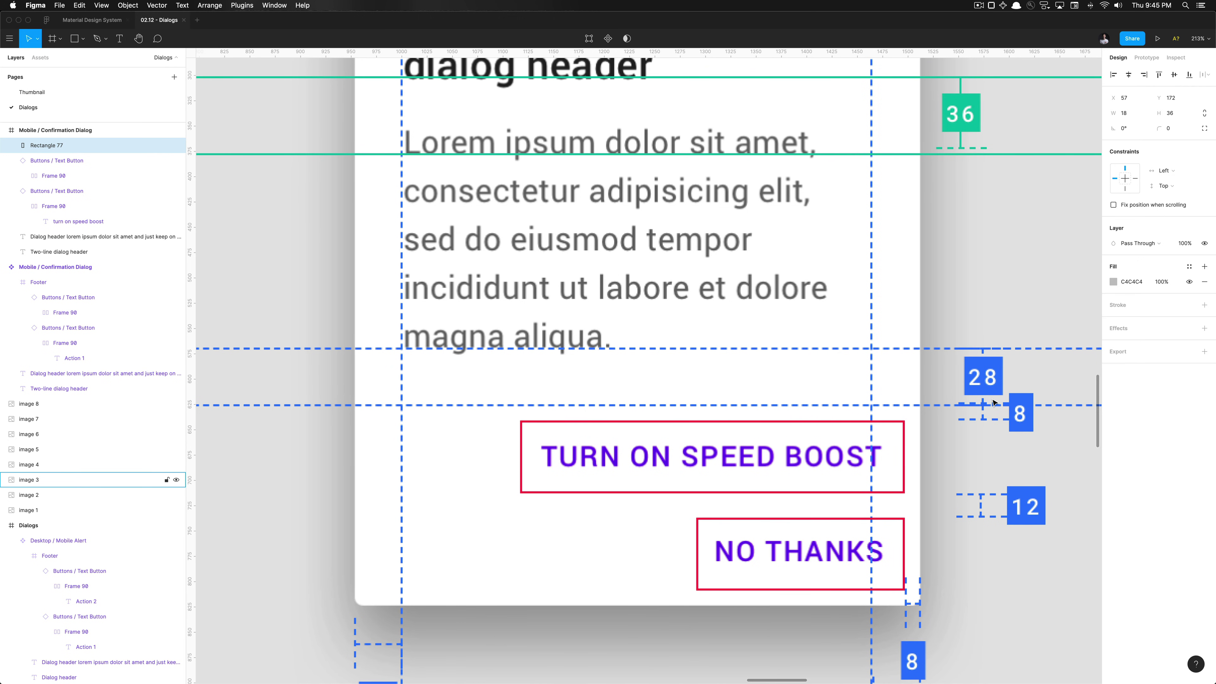
pyautogui.scroll(-5, 993, 400)
pyautogui.hscroll(-5, 814, 257)
pyautogui.scroll(8, 814, 256)
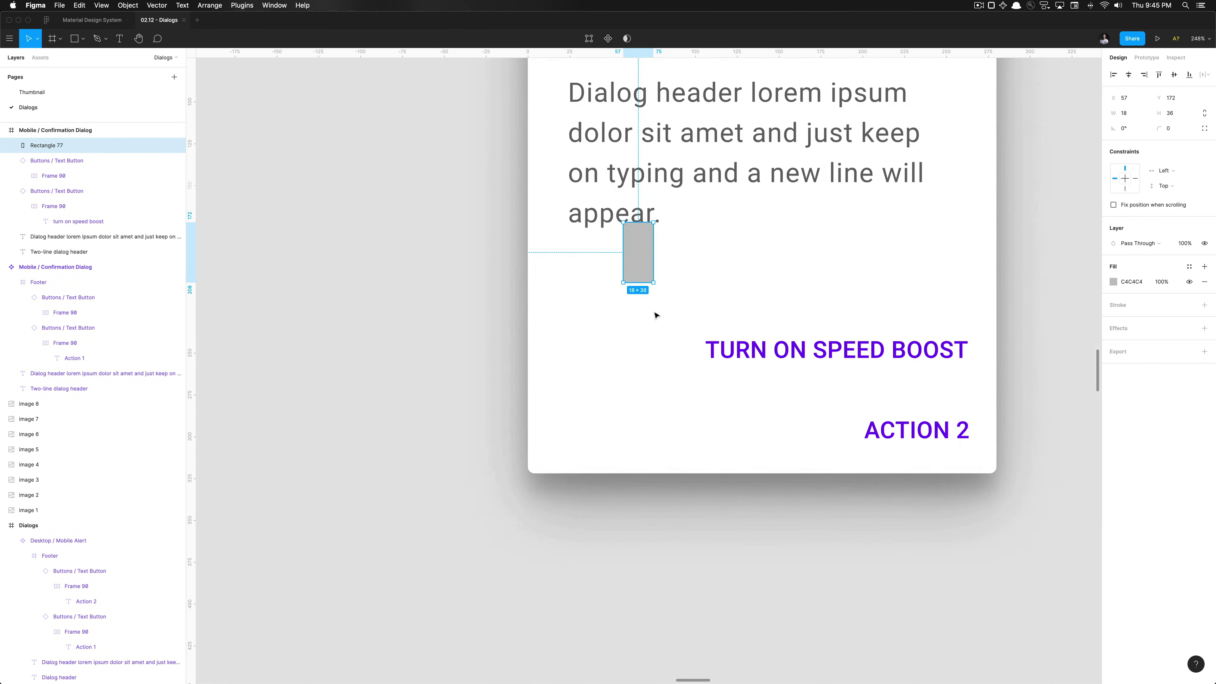
pyautogui.scroll(4, 656, 315)
# Drag both action buttons up against the spacer, then delete the spacer rectangle
pyautogui.click(838, 383)
pyautogui.keyDown('shift'); pyautogui.click(953, 469); pyautogui.keyUp('shift')
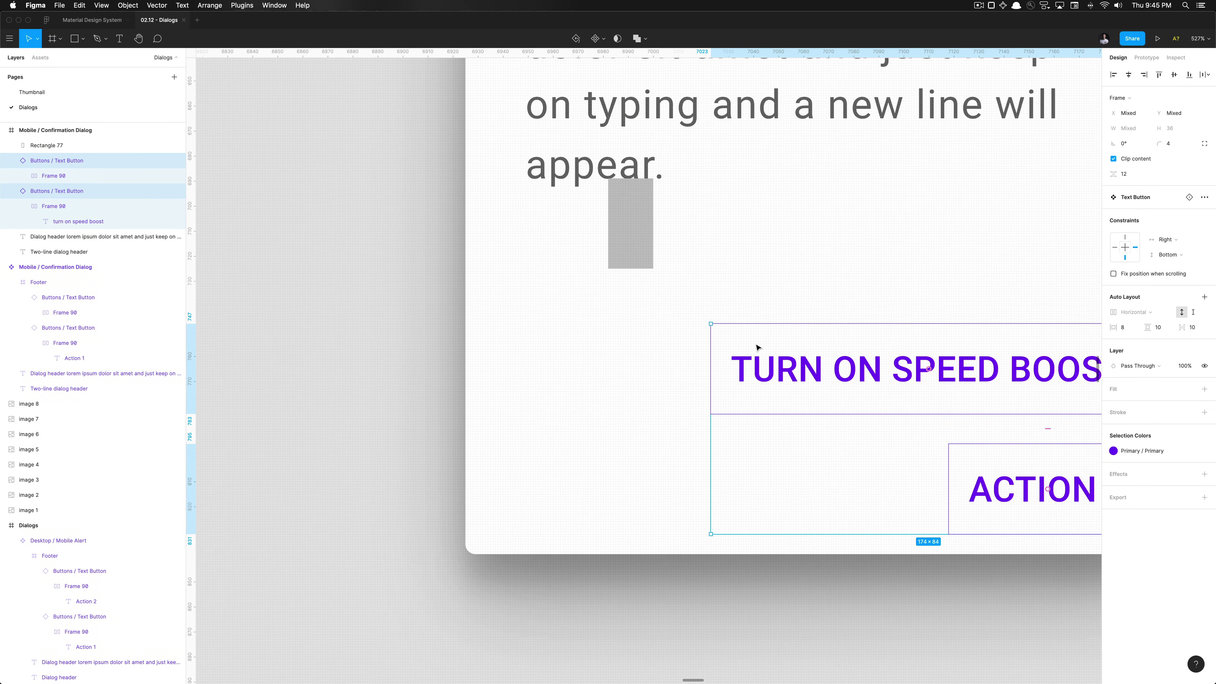
pyautogui.moveTo(756, 347); pyautogui.dragTo(758, 294)
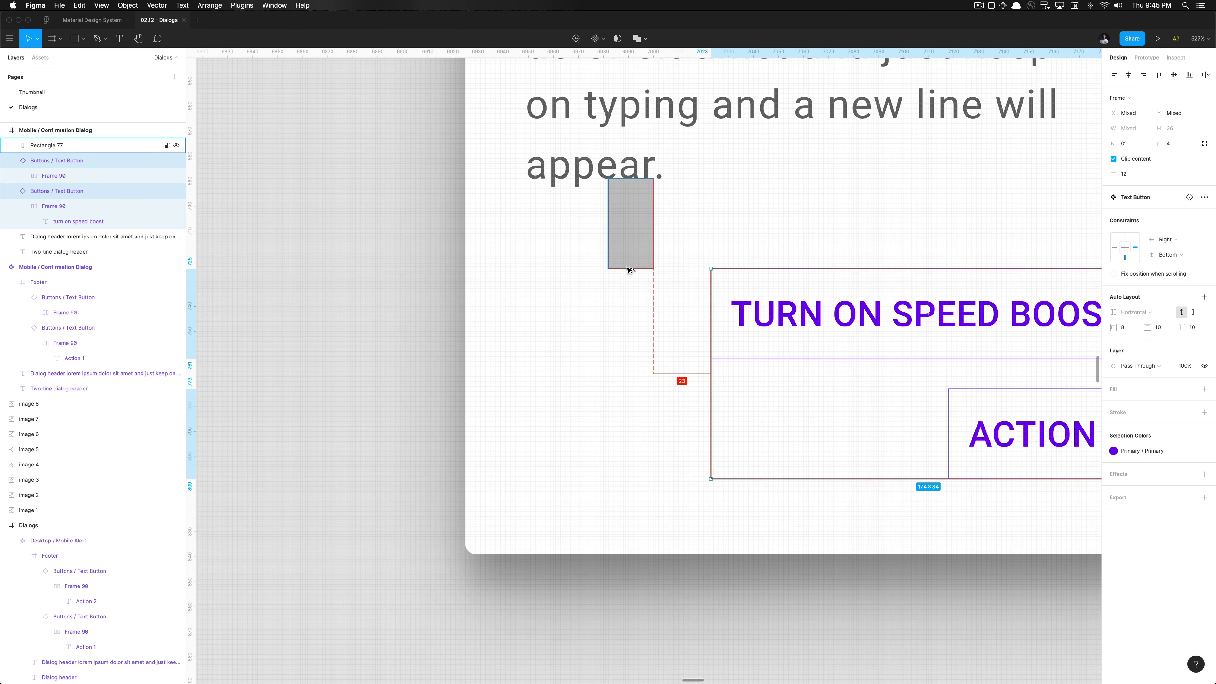
pyautogui.scroll(-5, 629, 266)
pyautogui.click(631, 254)
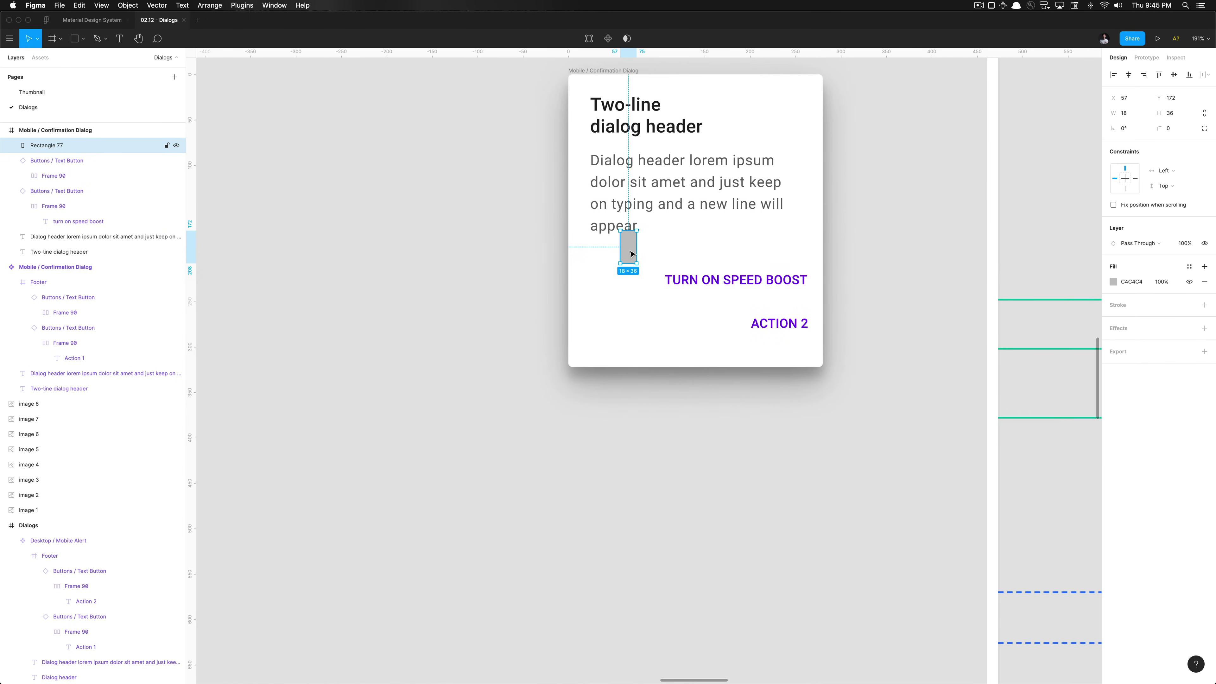
pyautogui.press('Delete')
pyautogui.click(611, 72)
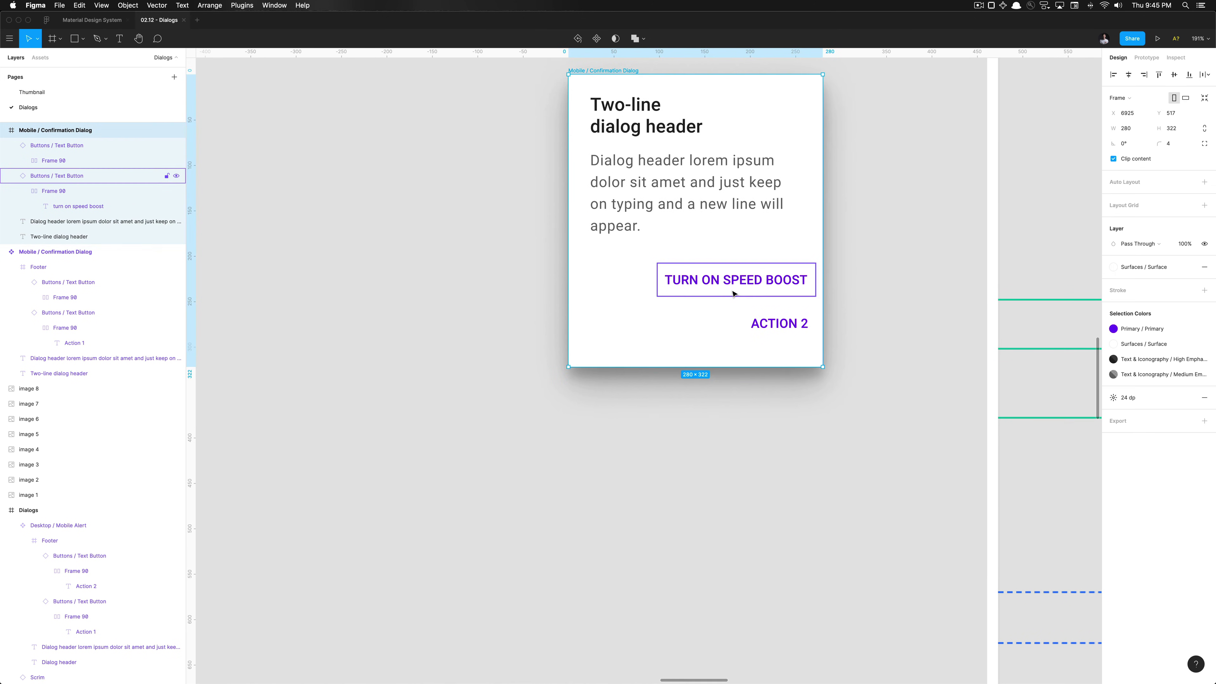
# Shorten the copied dialog frame from 322 to 300 high
pyautogui.scroll(5, 734, 293)
pyautogui.press('alt')
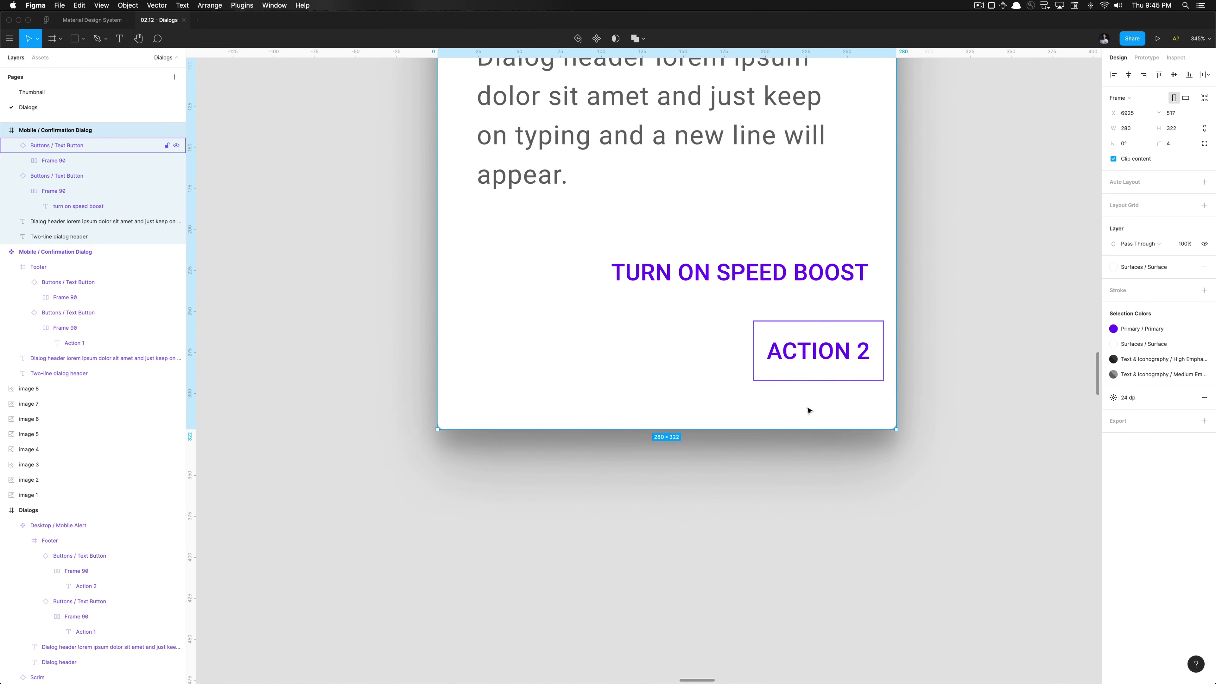
pyautogui.moveTo(811, 417); pyautogui.dragTo(811, 381)
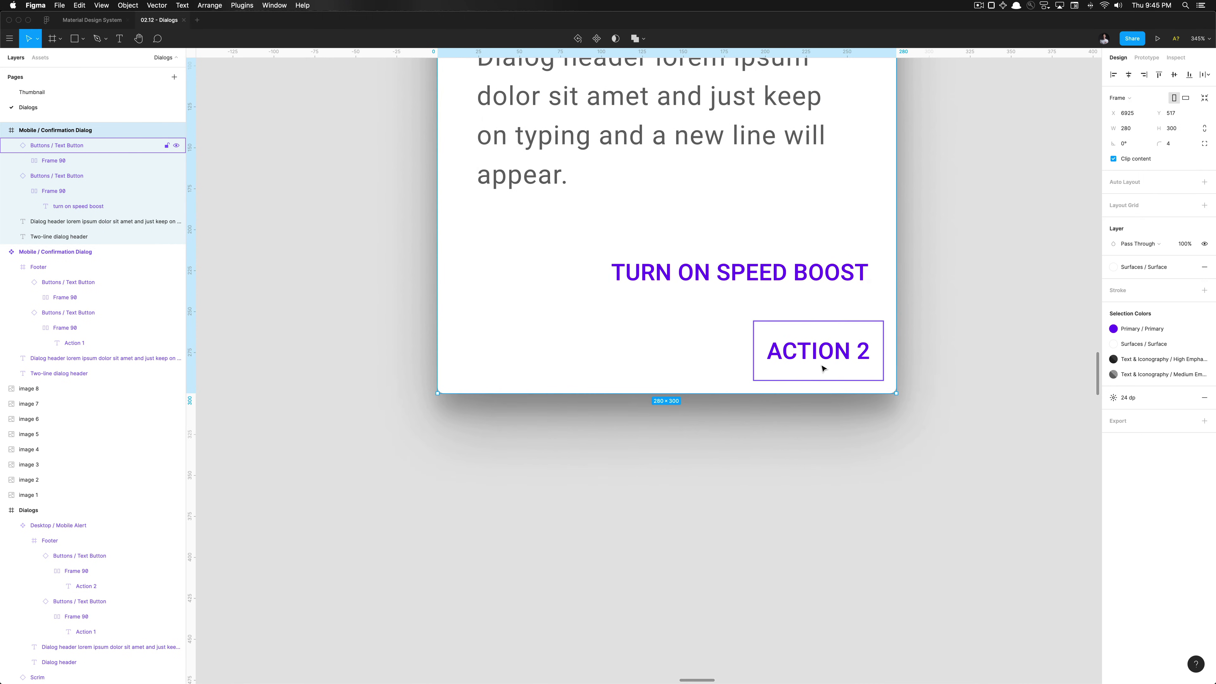
pyautogui.scroll(5, 822, 364)
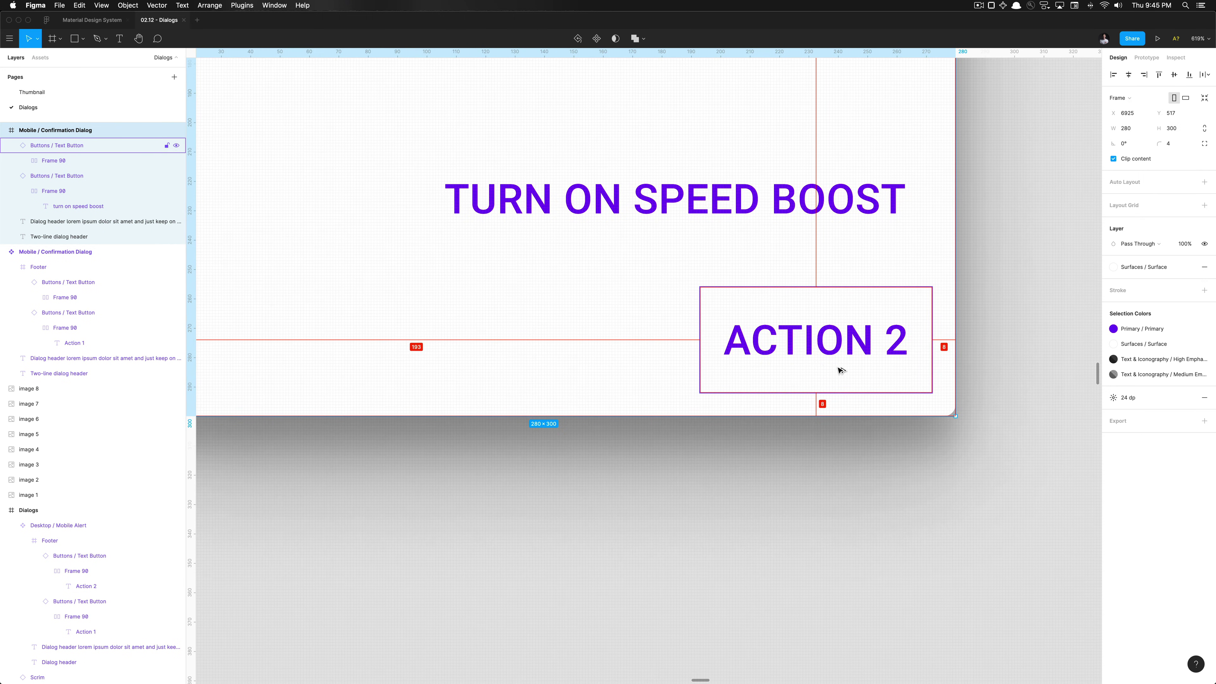
pyautogui.scroll(-10, 822, 368)
pyautogui.click(850, 421)
pyautogui.click(844, 367)
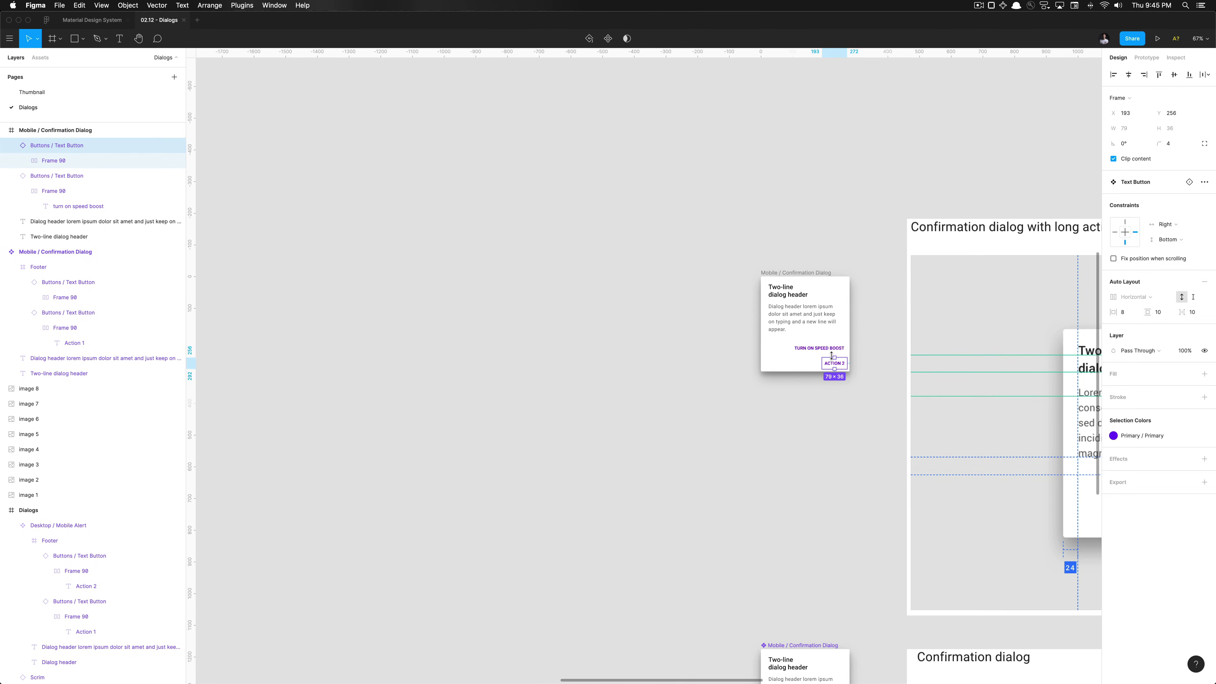
pyautogui.keyDown('shift'); pyautogui.click(833, 348); pyautogui.keyUp('shift')
pyautogui.click(800, 231)
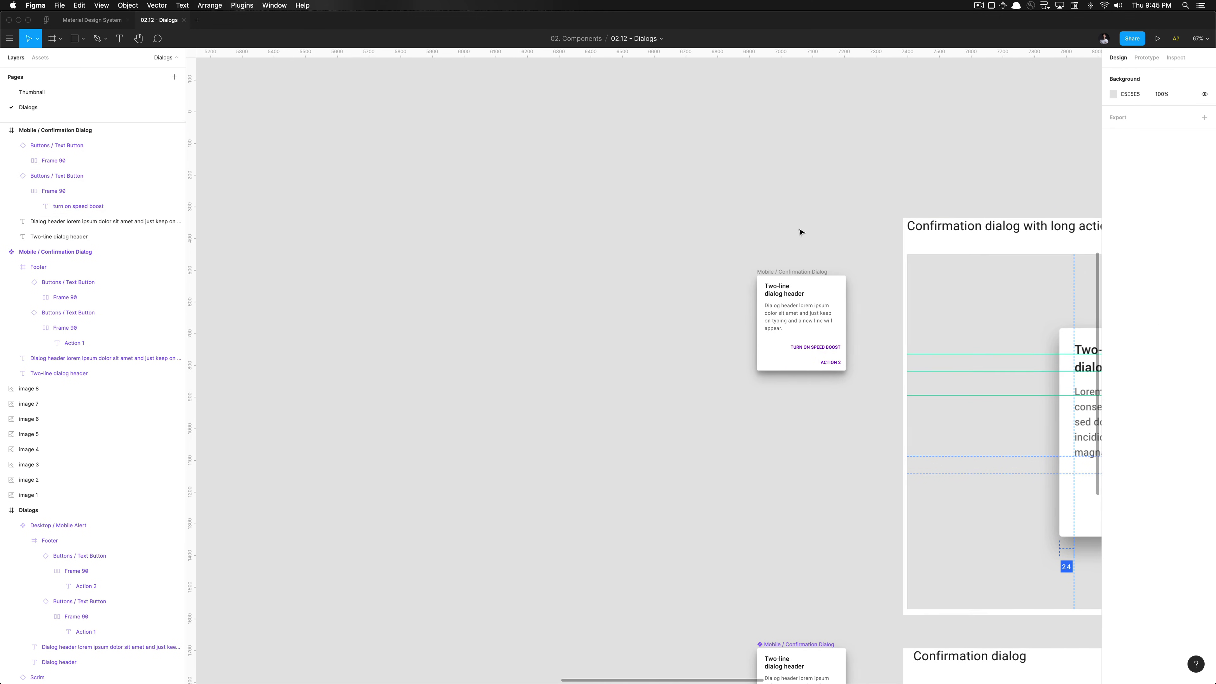
# Rename the dialog frame to 'Mobile / Confirmation Dialog with Long Actions'
pyautogui.scroll(5, 801, 231)
pyautogui.scroll(-6, 402, 291)
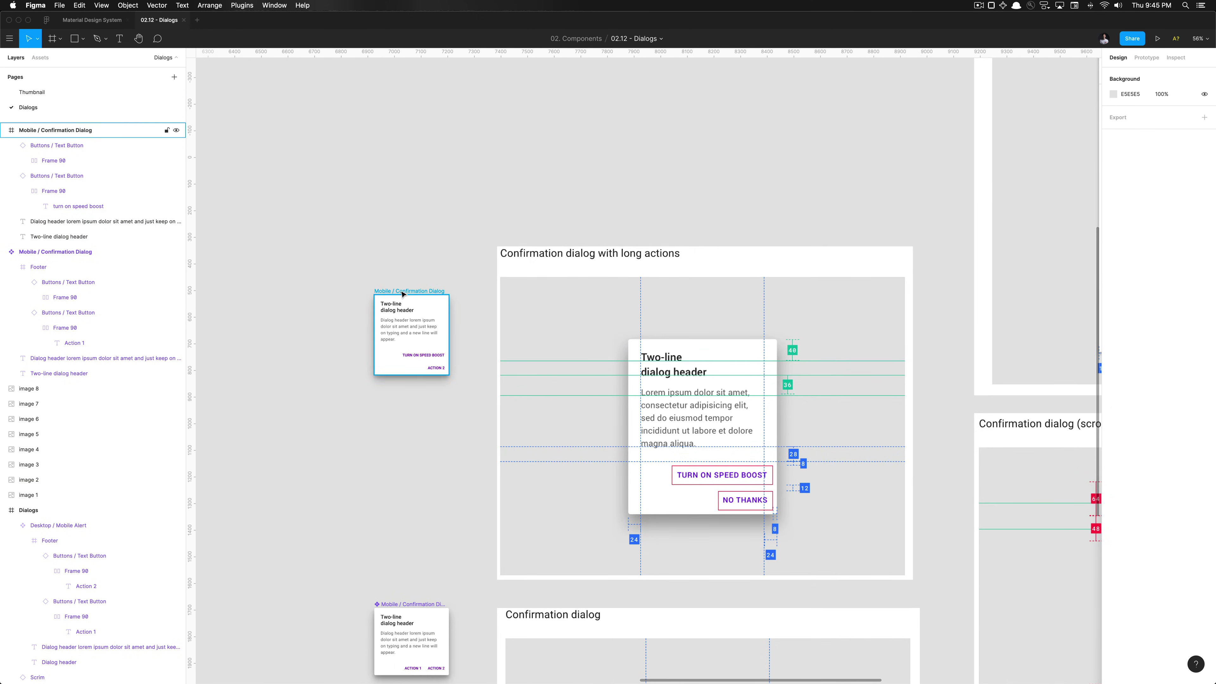
pyautogui.click(402, 290)
pyautogui.press('super+r')
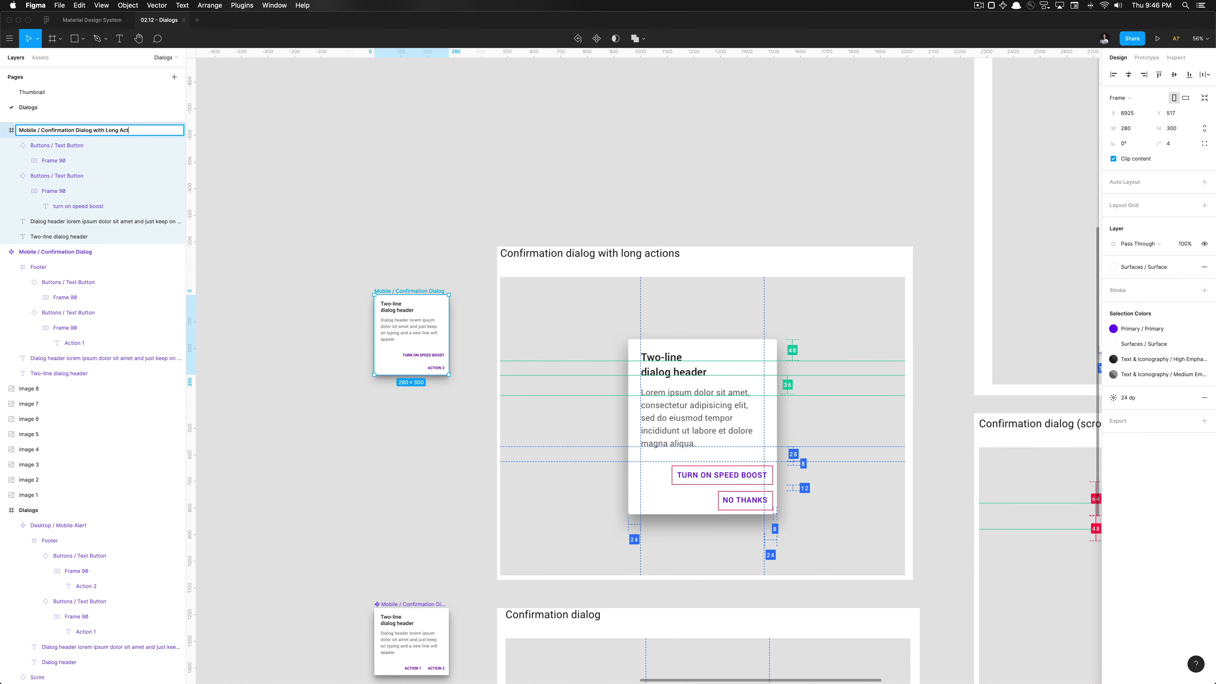
pyautogui.write('with Long Actions')
pyautogui.press('Return')
# Turn the renamed dialog frame into a component with Ctrl+Alt+K
pyautogui.scroll(5, 400, 379)
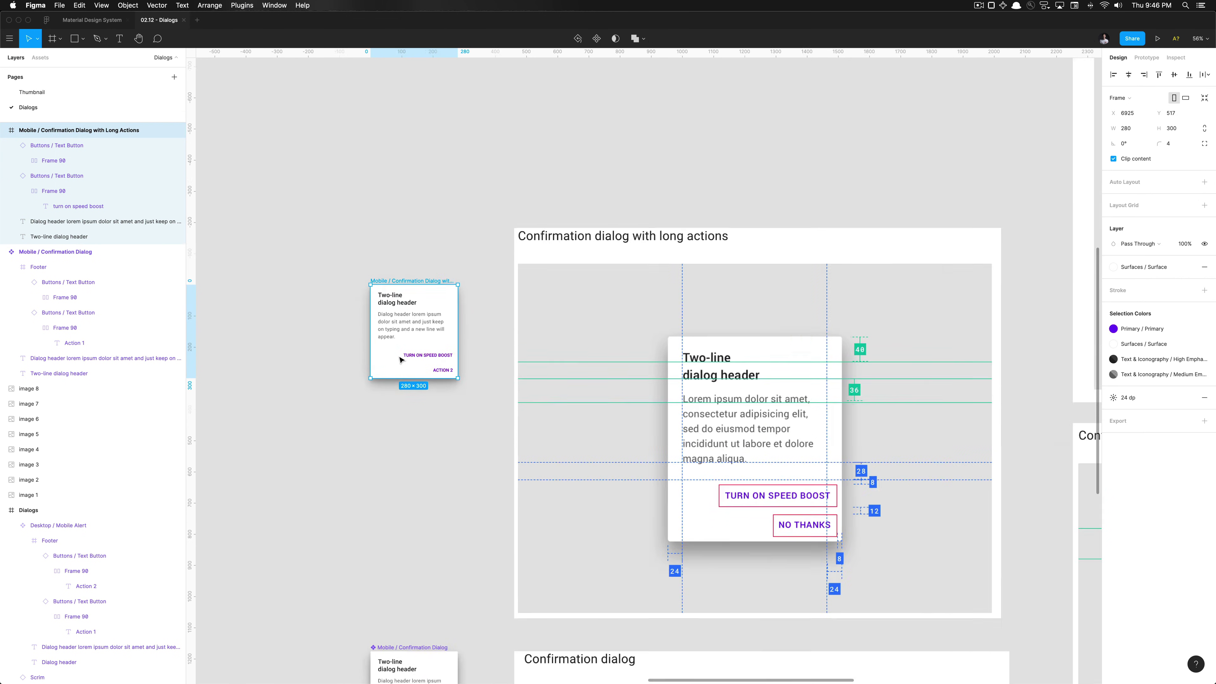
pyautogui.scroll(-4, 406, 424)
pyautogui.scroll(-6, 406, 423)
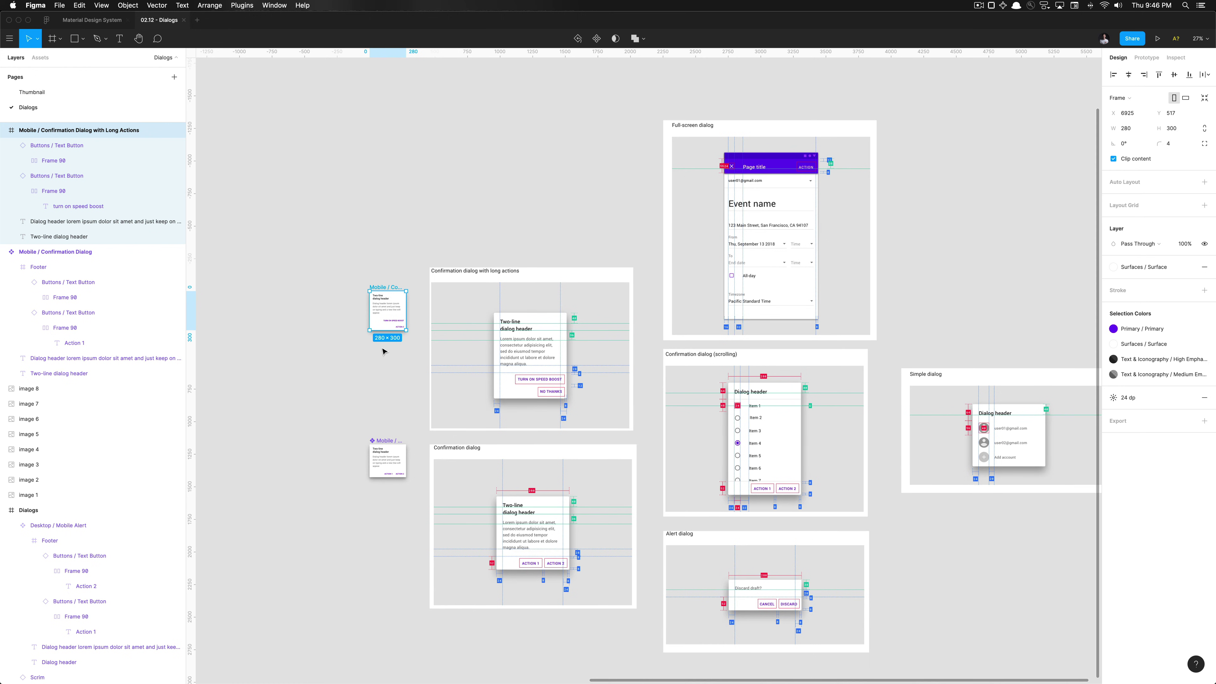
pyautogui.press('super+alt+k')
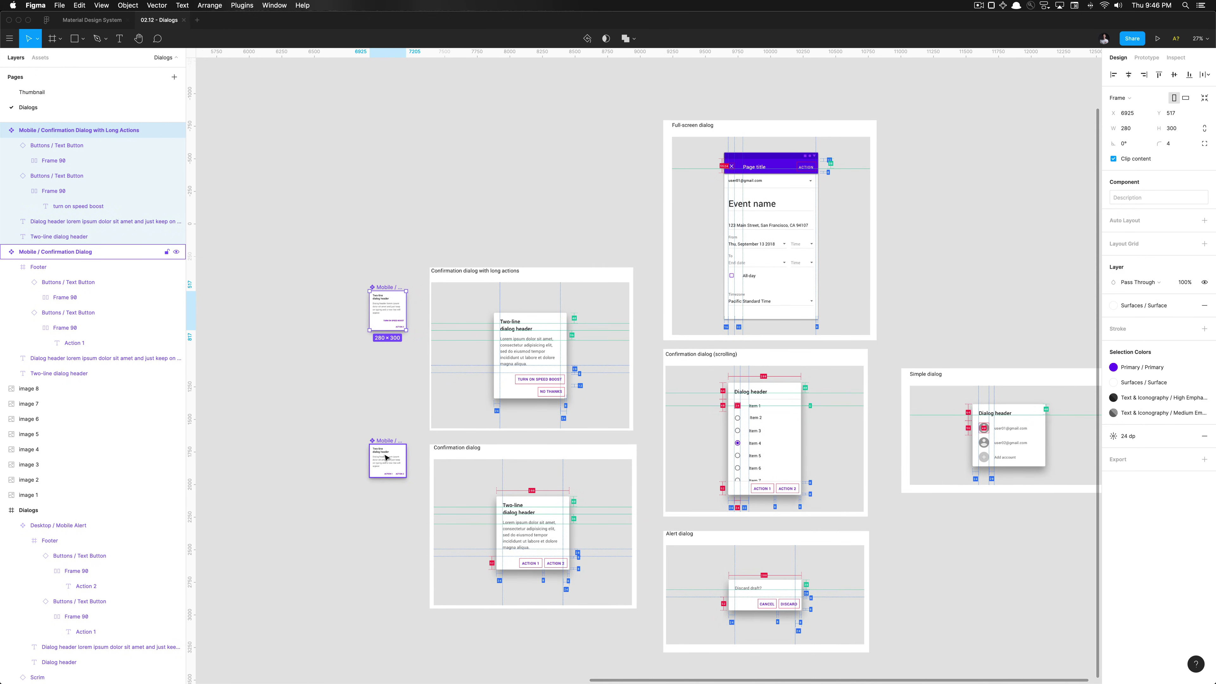
# Place a detached copy of the Confirmation Dialog component beside the Alert dialog spec
pyautogui.click(388, 455)
pyautogui.moveTo(388, 459); pyautogui.dragTo(904, 614)
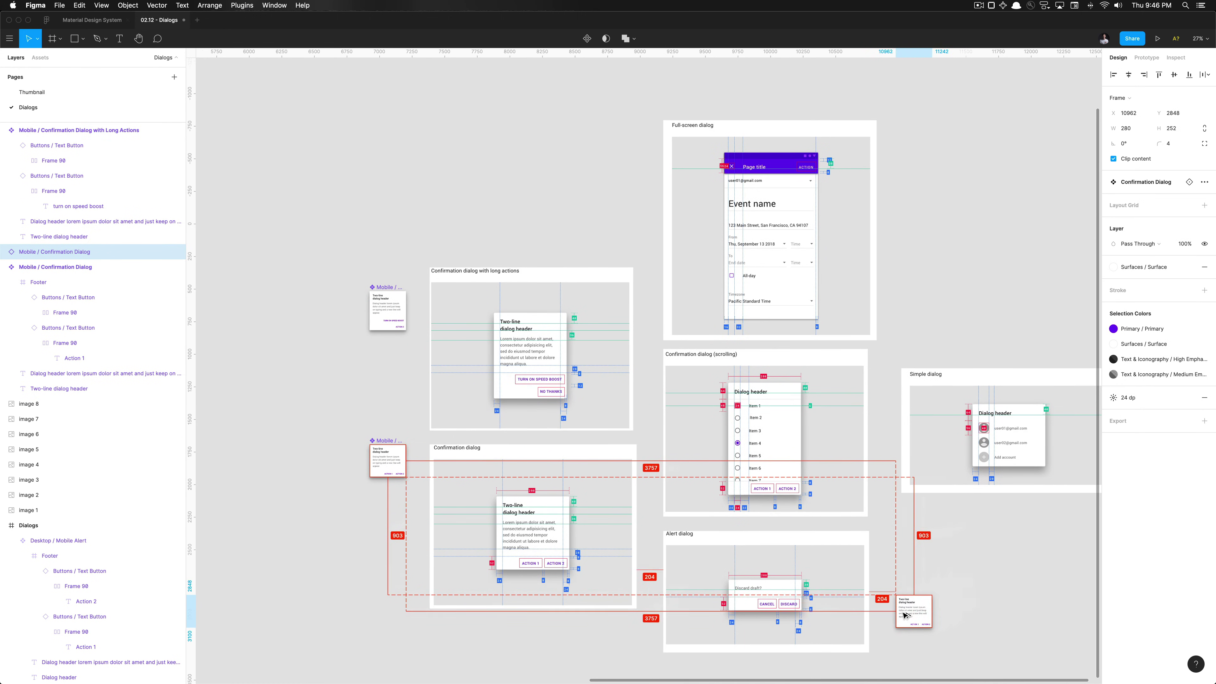
pyautogui.scroll(5, 899, 670)
pyautogui.scroll(-5, 900, 615)
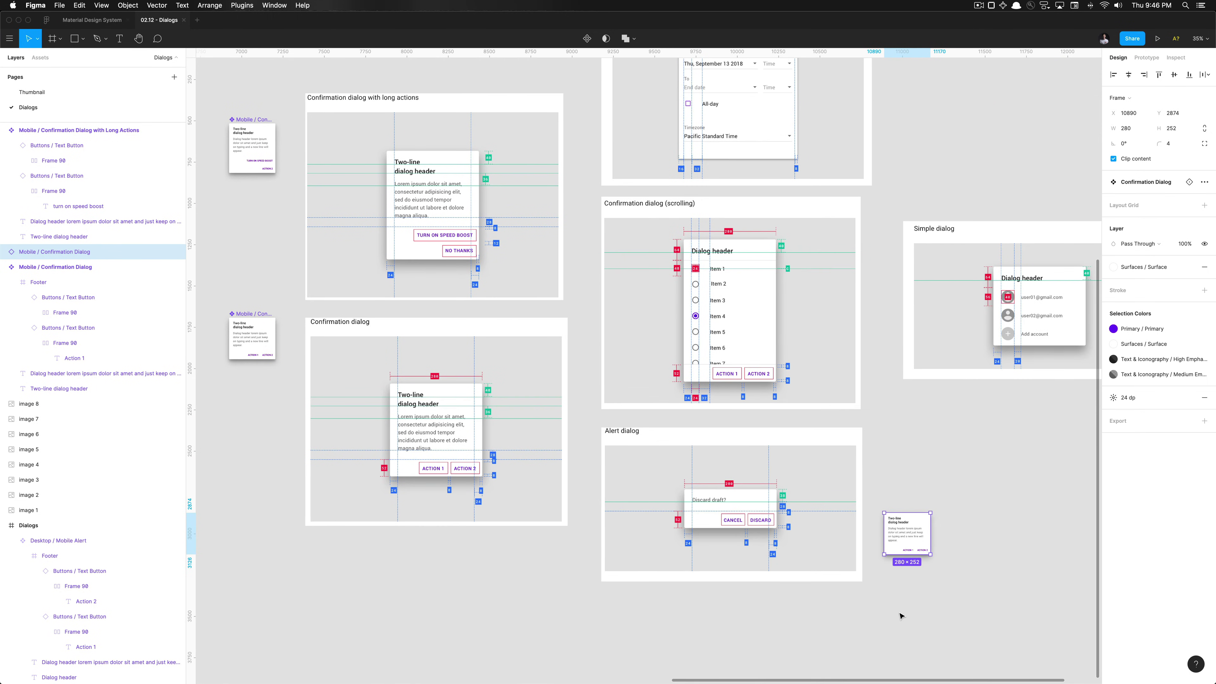
pyautogui.press('super+alt+b')
# Rename the copy to 'Mobile / Alert Dialog' by replacing Confirmation with Alert
pyautogui.scroll(5, 898, 557)
pyautogui.press('super+r')
pyautogui.click(57, 252)
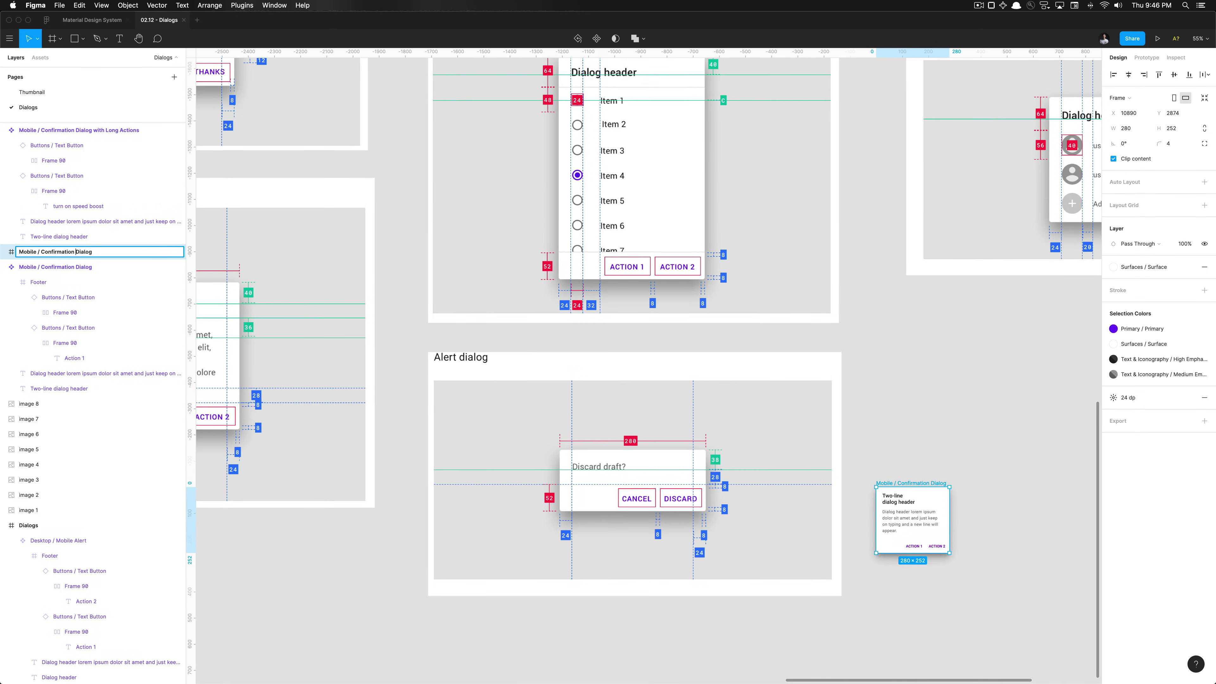
pyautogui.doubleClick(57, 252)
pyautogui.write('Alert')
pyautogui.press('Return')
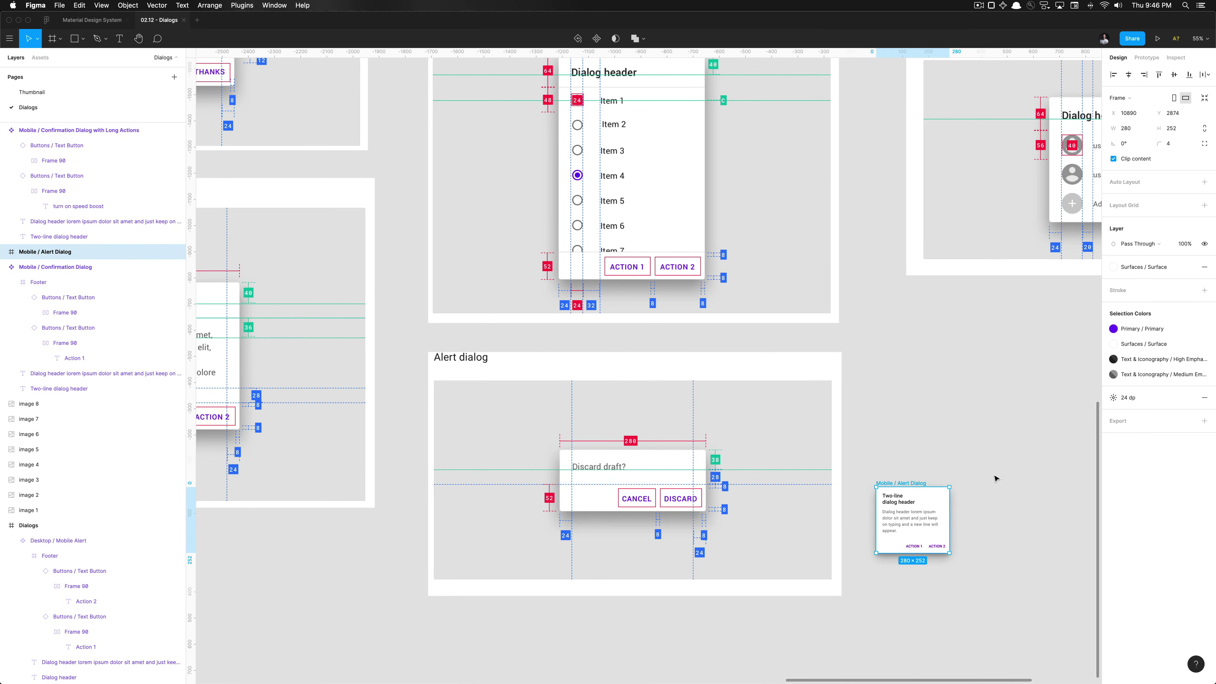
pyautogui.scroll(5, 888, 527)
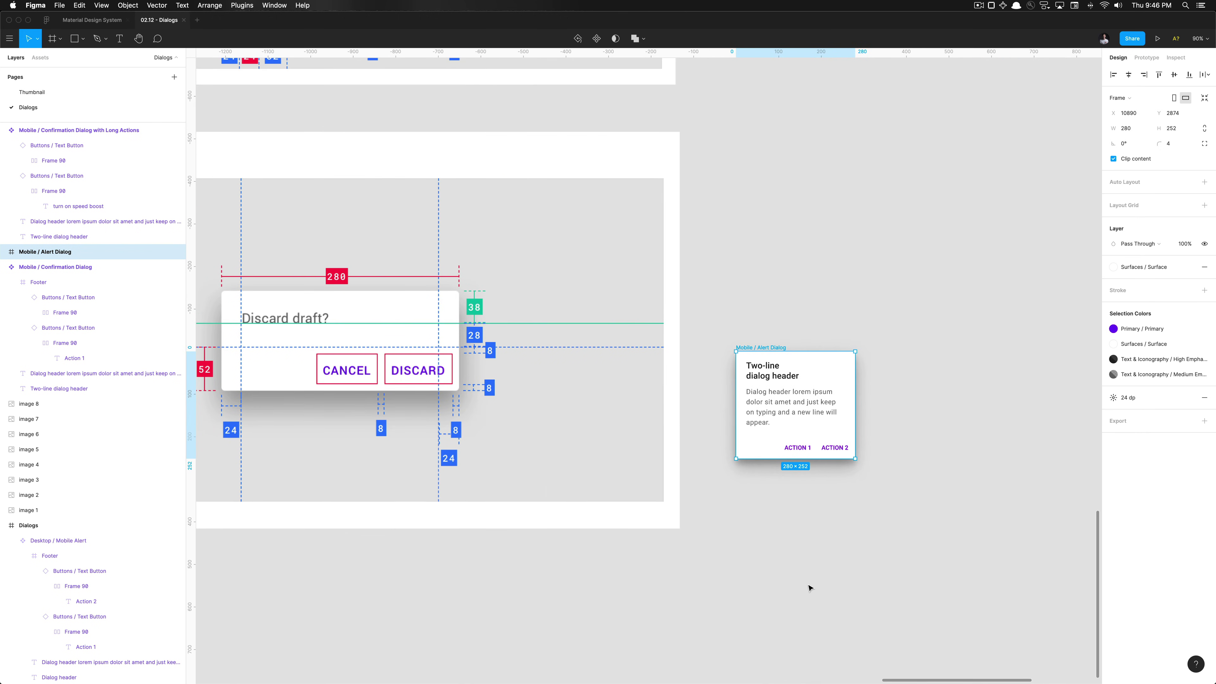
pyautogui.scroll(-2, 809, 584)
pyautogui.hscroll(-2, 808, 527)
pyautogui.click(802, 422)
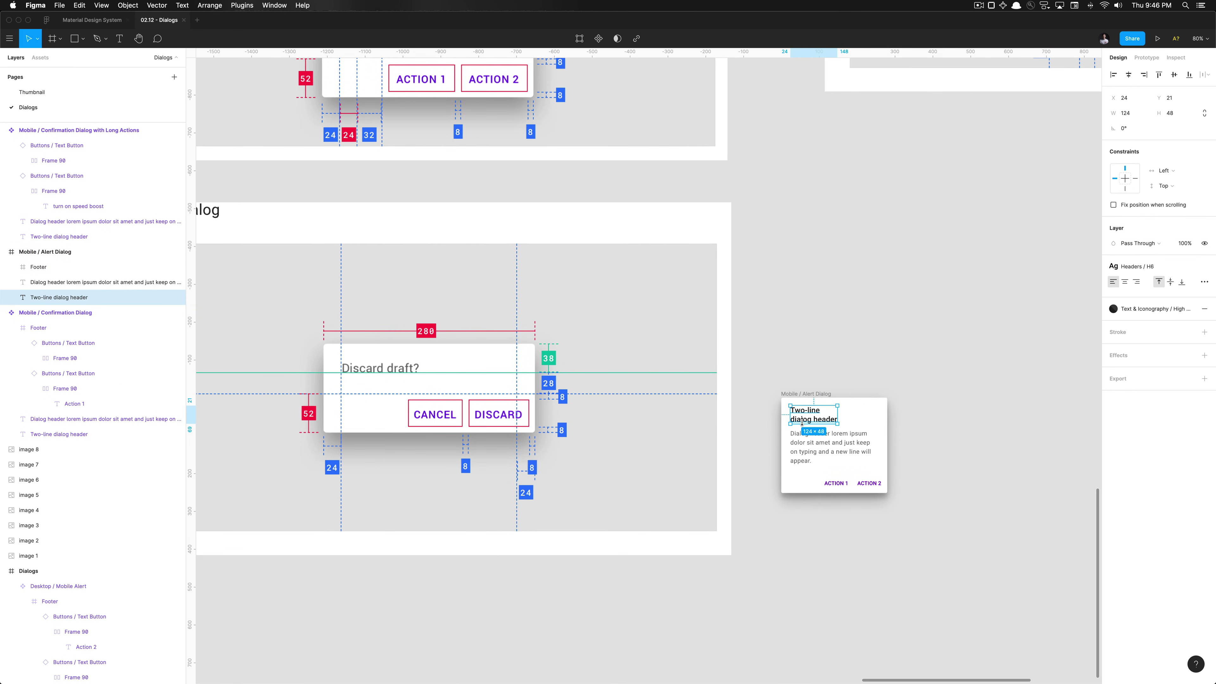
pyautogui.press('Delete')
pyautogui.click(807, 443)
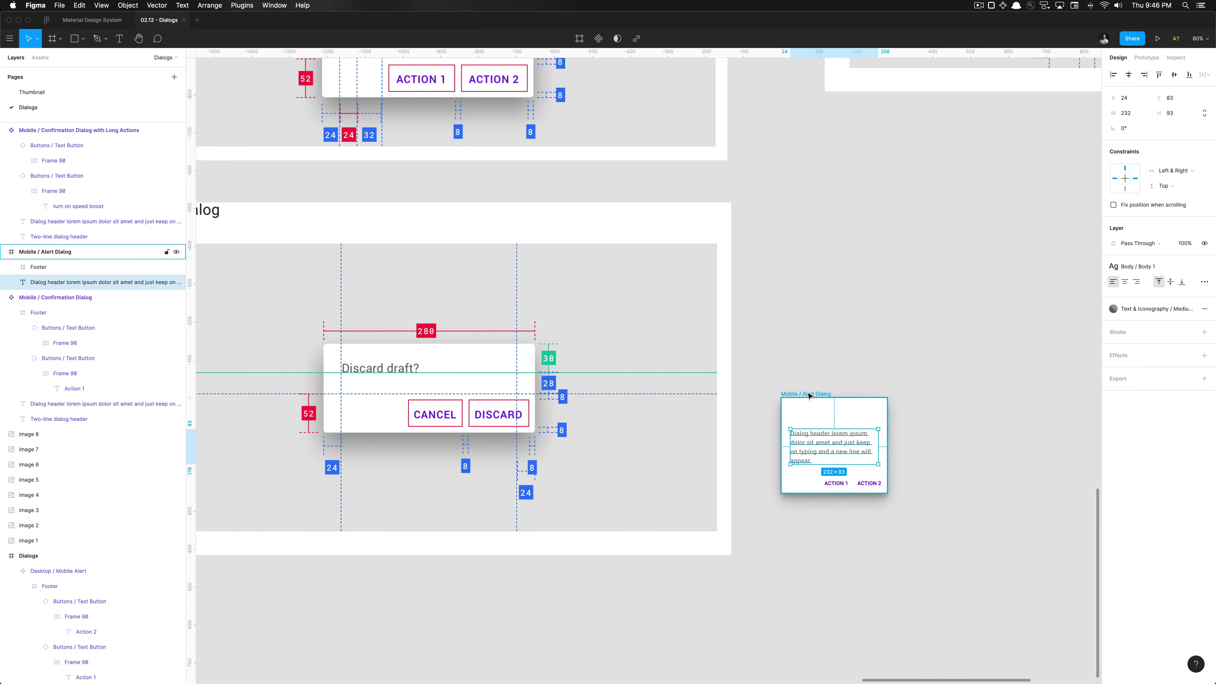
pyautogui.hotkey('alt', 'space')
pyautogui.write('52+')
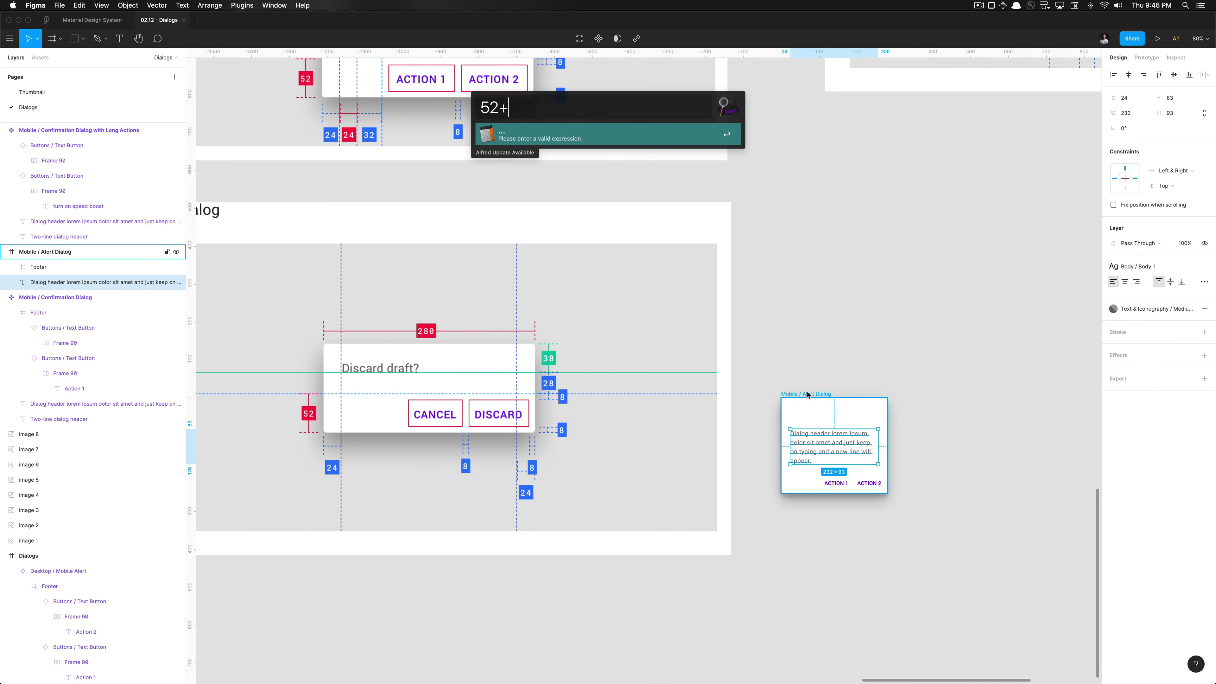
pyautogui.write('28')
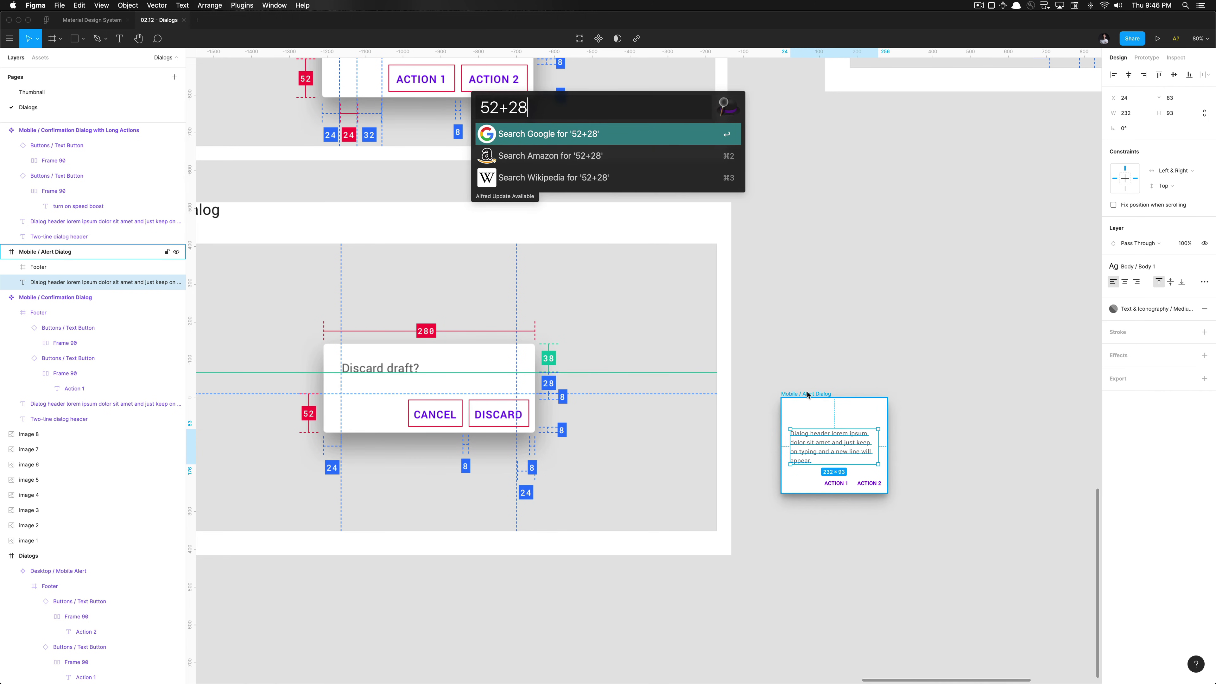
pyautogui.write('38')
pyautogui.press('Left')
pyautogui.press('Left')
pyautogui.write('+')
pyautogui.hotkey('shift', 'Left')
pyautogui.hotkey('shift', 'Left')
pyautogui.hotkey('shift', 'Left')
pyautogui.press('Left')
pyautogui.hotkey('shift', 'Left')
pyautogui.hotkey('shift', 'Left')
pyautogui.press('Left')
pyautogui.press('super+a')
pyautogui.press('BackSpace')
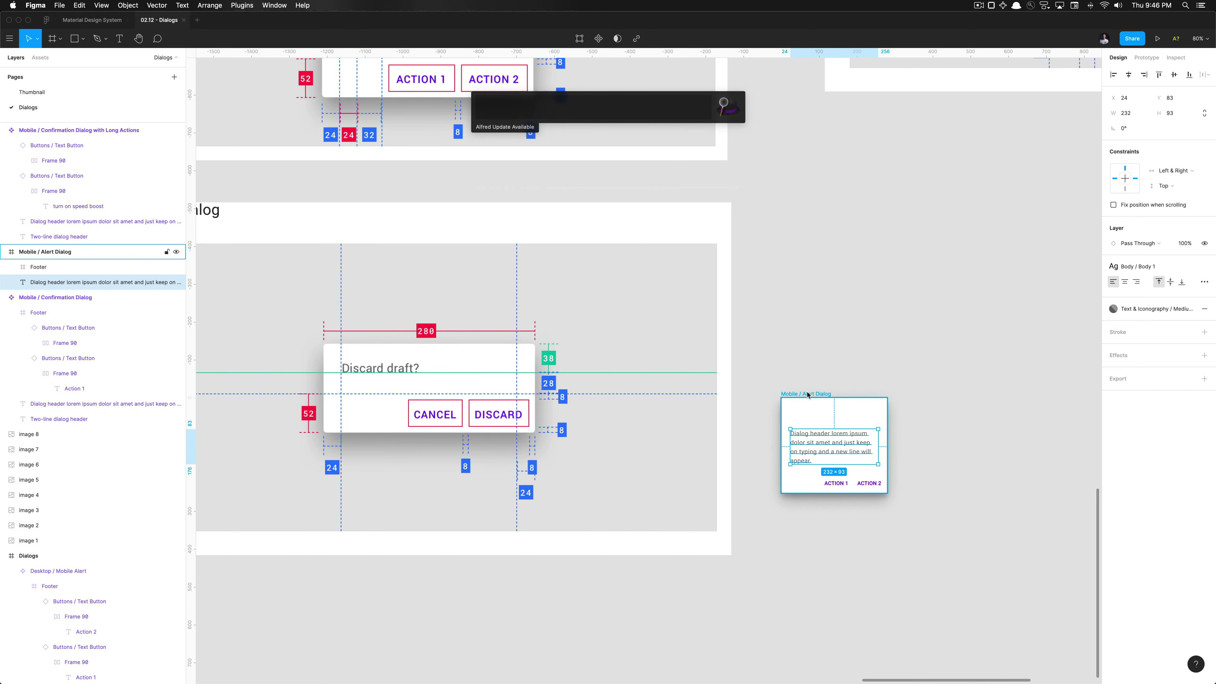
pyautogui.press('Escape')
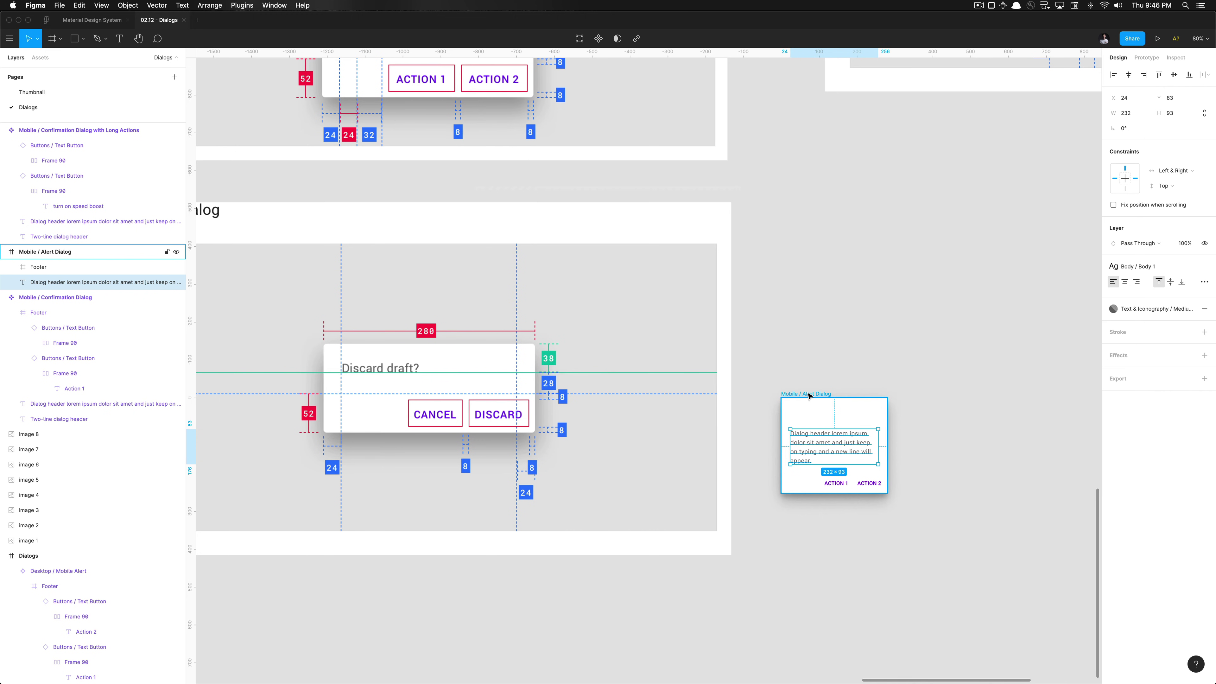
pyautogui.hotkey('alt', 'space')
pyautogui.write('28+38')
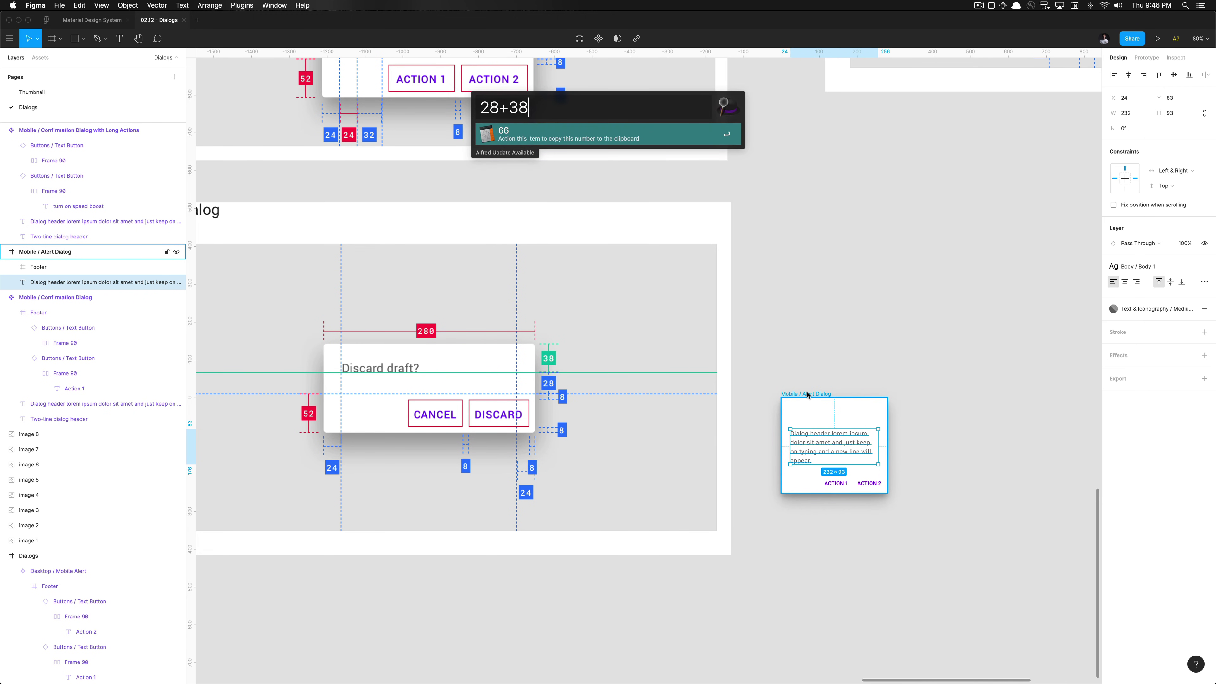
pyautogui.write('+52')
pyautogui.press('super+a')
pyautogui.press('Escape')
pyautogui.click(813, 394)
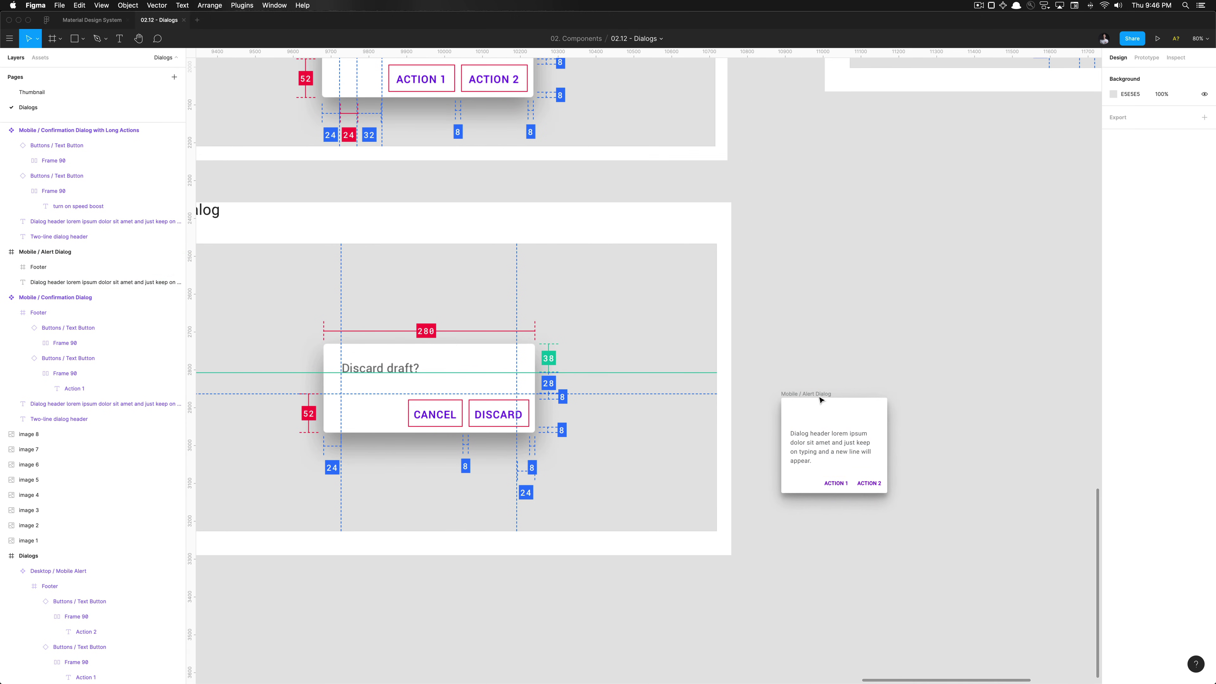
# Set the Mobile / Alert Dialog frame's height to 118
pyautogui.click(846, 433)
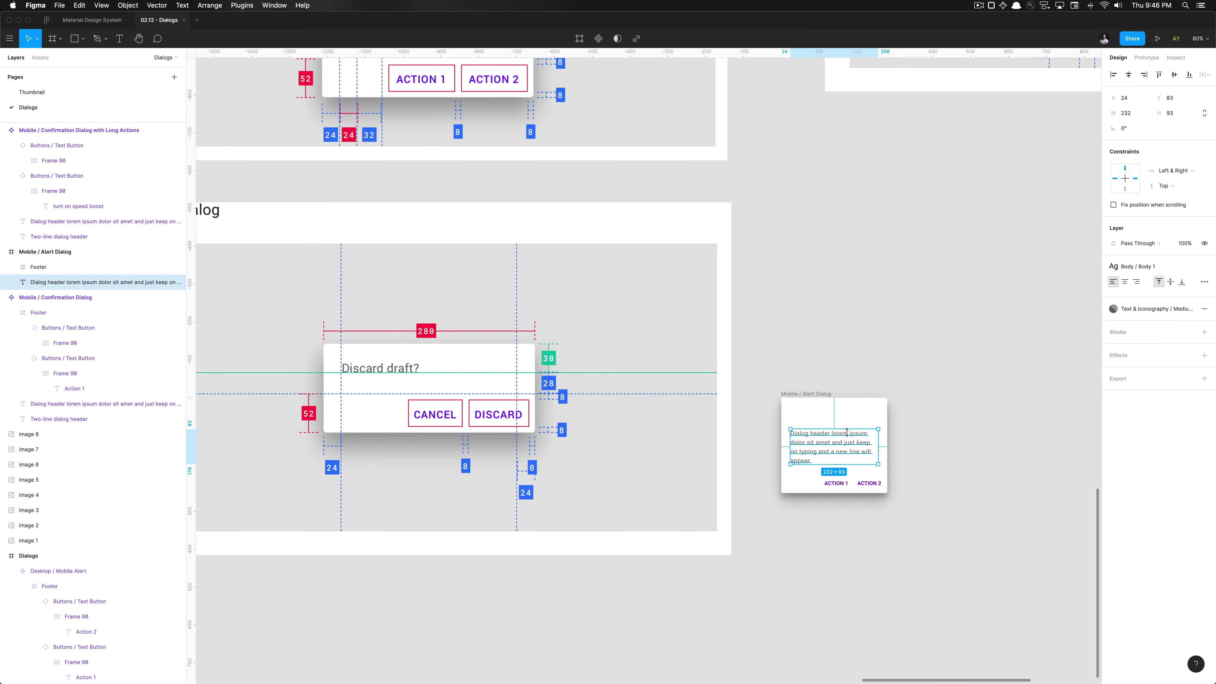
pyautogui.hotkey('shift', 'Up')
pyautogui.hotkey('shift', 'Up')
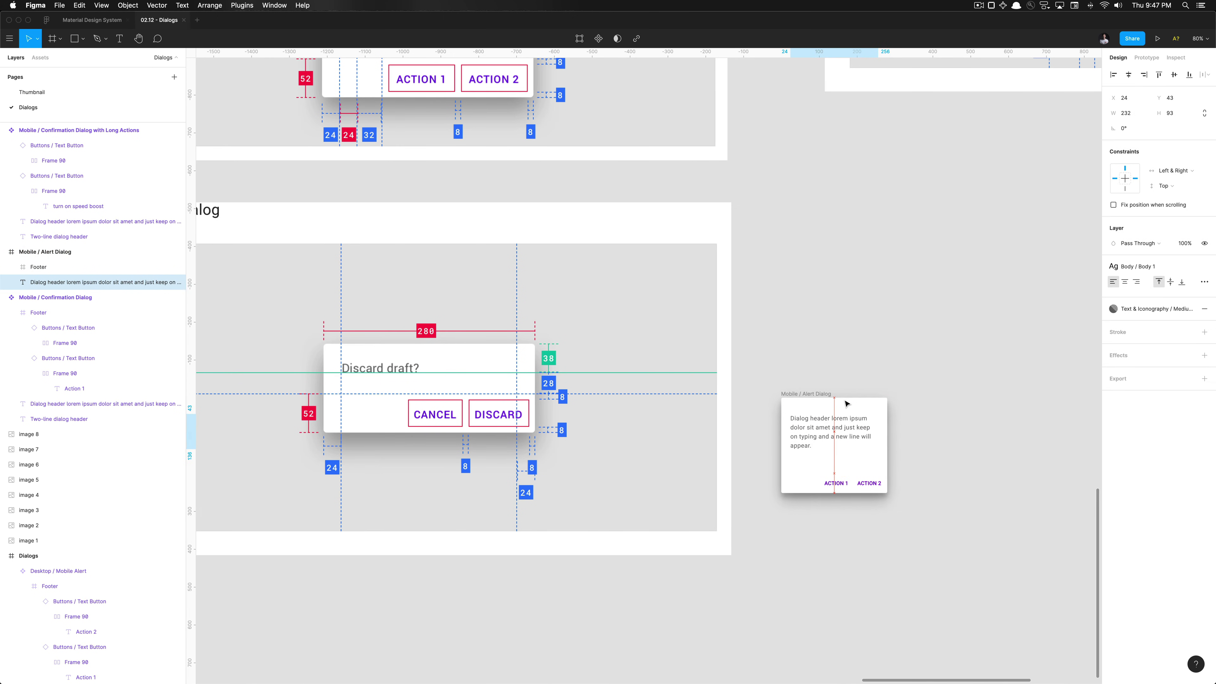
pyautogui.hotkey('shift', 'Down')
pyautogui.hotkey('shift', 'Down')
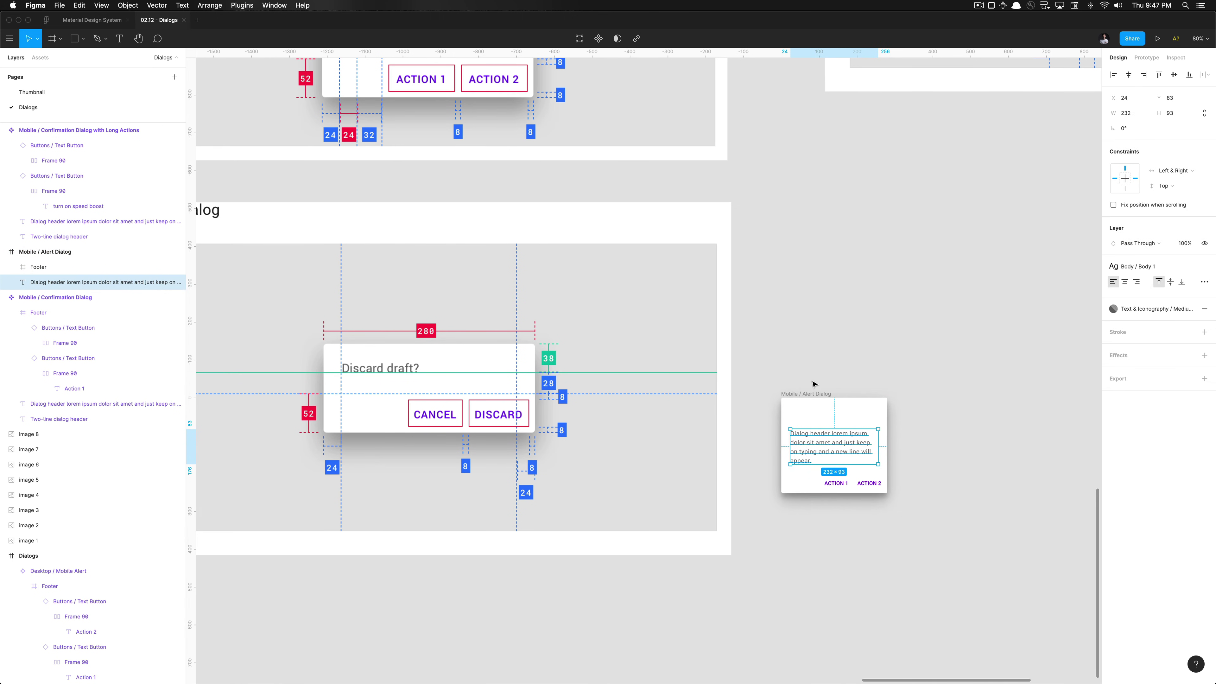
pyautogui.click(812, 394)
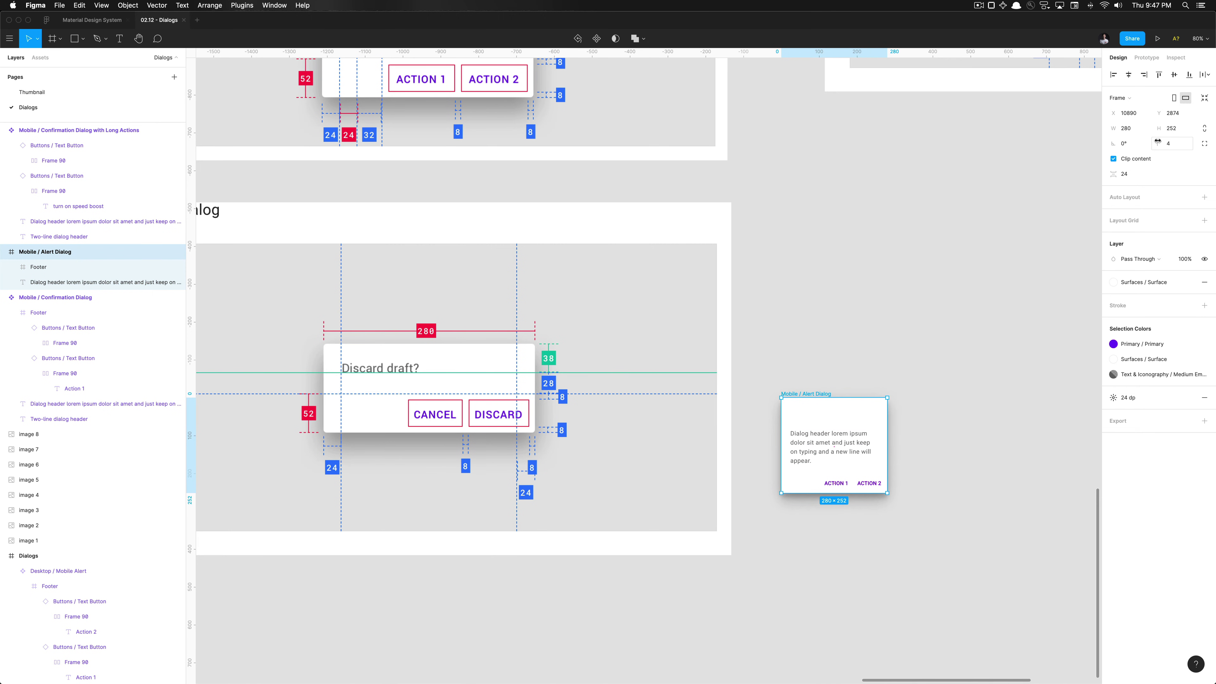
pyautogui.click(1168, 129)
pyautogui.write('118')
pyautogui.press('Return')
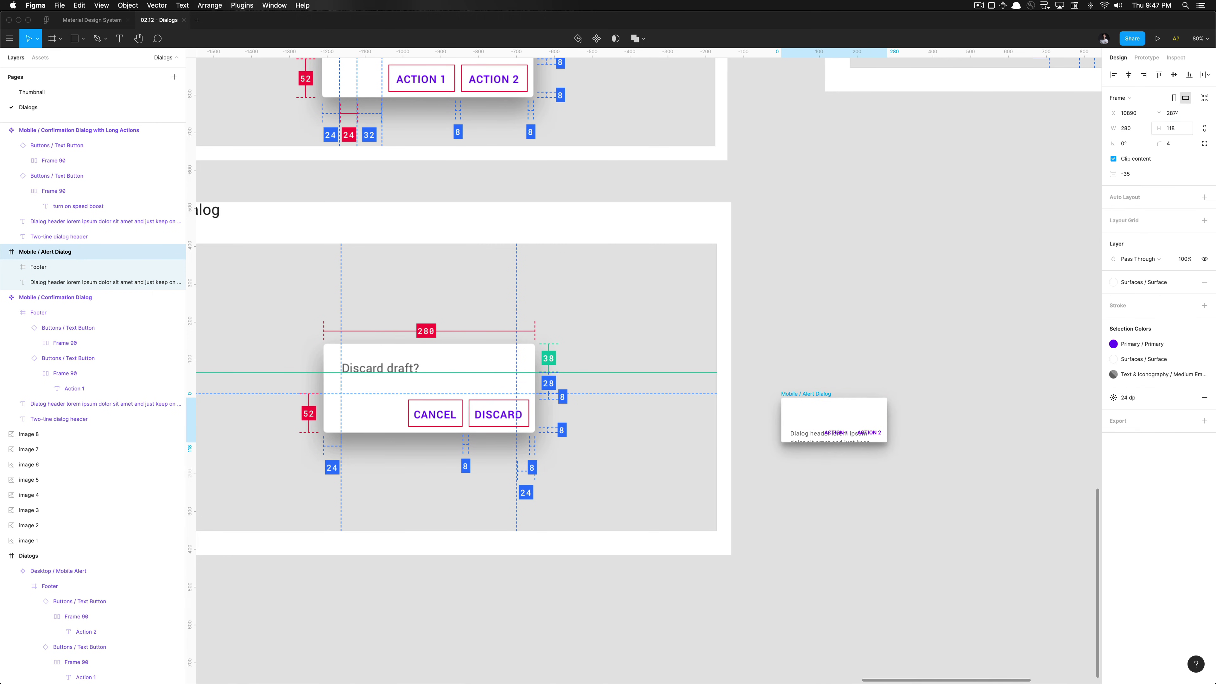
# Retype the dialog header text as 'Discard draft?'
pyautogui.click(794, 438)
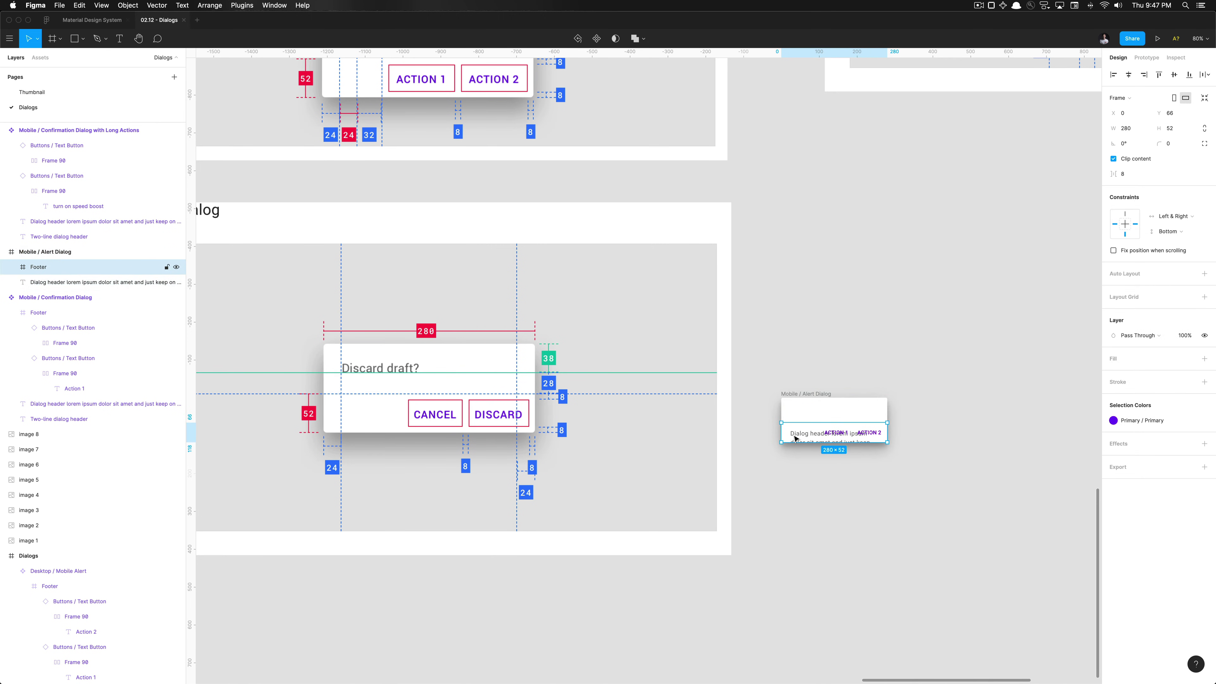
pyautogui.press('Up')
pyautogui.press('Up')
pyautogui.press('Up')
pyautogui.press('Up')
pyautogui.press('Up')
pyautogui.press('Up')
pyautogui.press('Up')
pyautogui.press('Up')
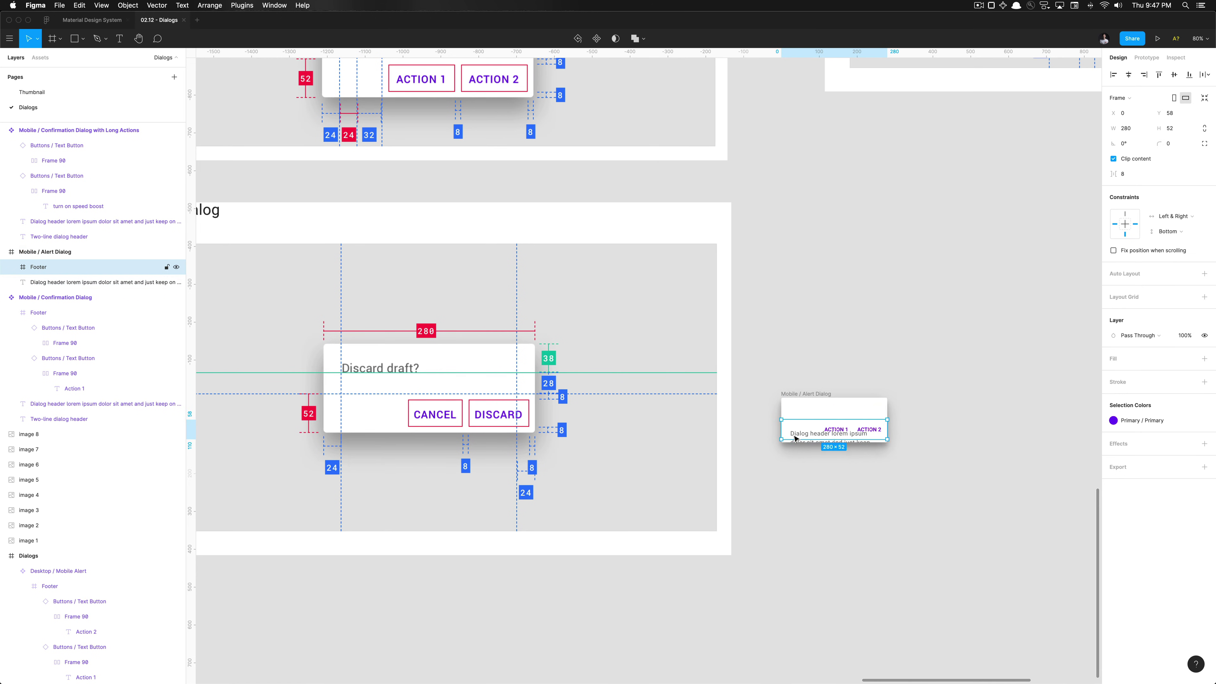
pyautogui.press('Down')
pyautogui.press('Down')
pyautogui.press('Down')
pyautogui.press('Down')
pyautogui.press('Down')
pyautogui.press('Down')
pyautogui.press('Down')
pyautogui.press('Down')
pyautogui.press('Tab')
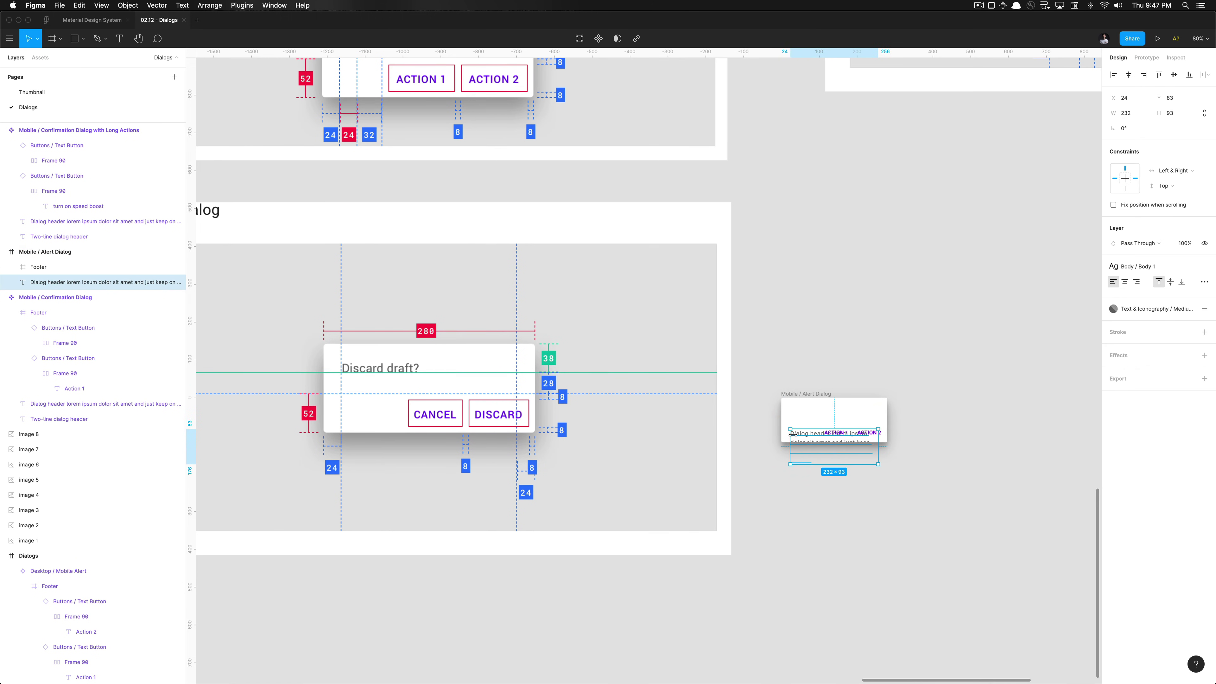
pyautogui.scroll(5, 886, 409)
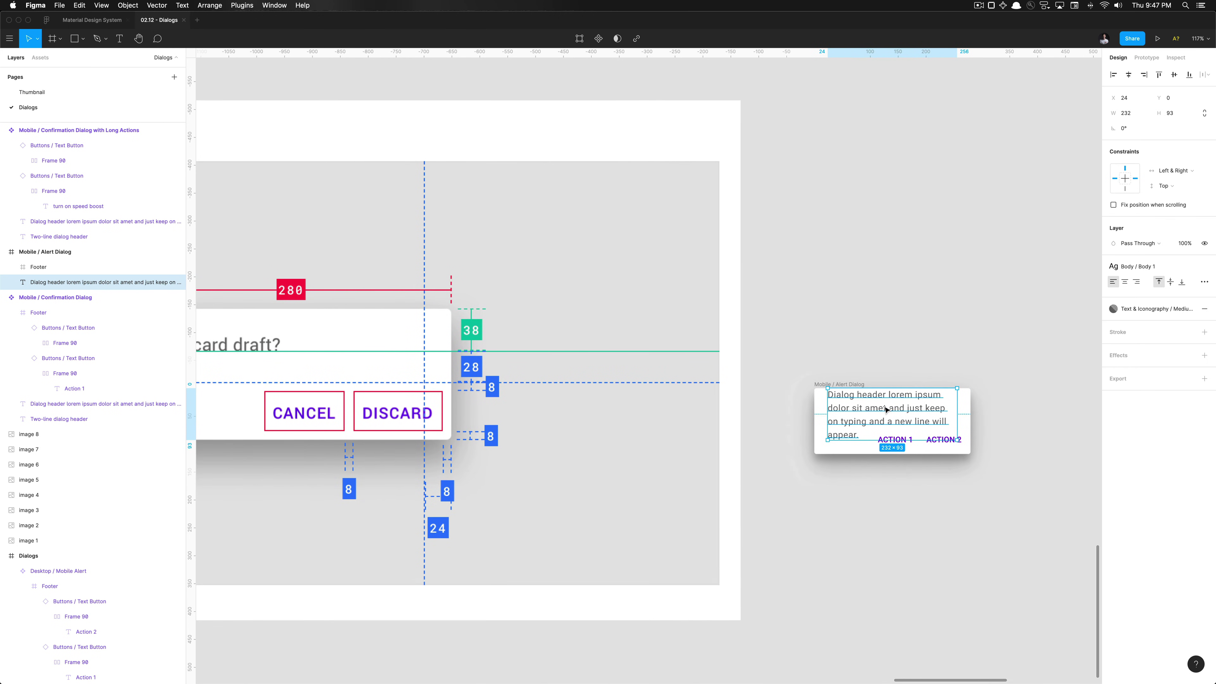
pyautogui.press('Return')
pyautogui.write('Discard draft?')
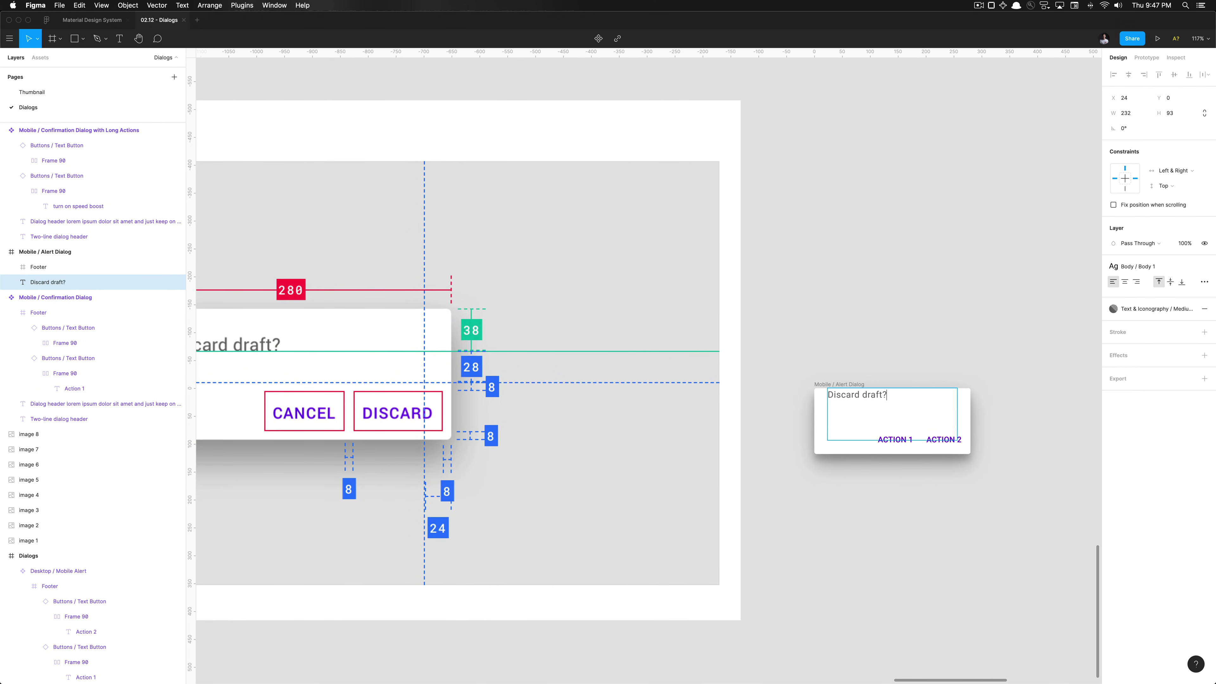
pyautogui.press('Escape')
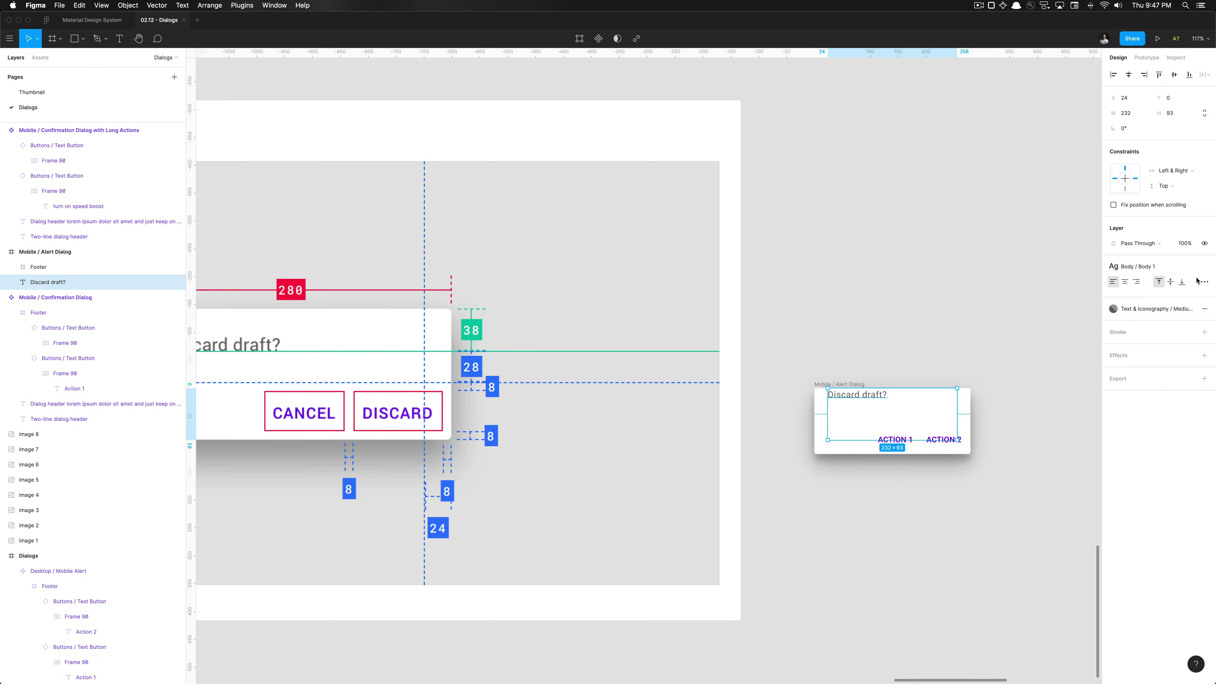
# Set the Discard draft? text box resizing to Auto width
pyautogui.click(1202, 281)
pyautogui.click(1067, 366)
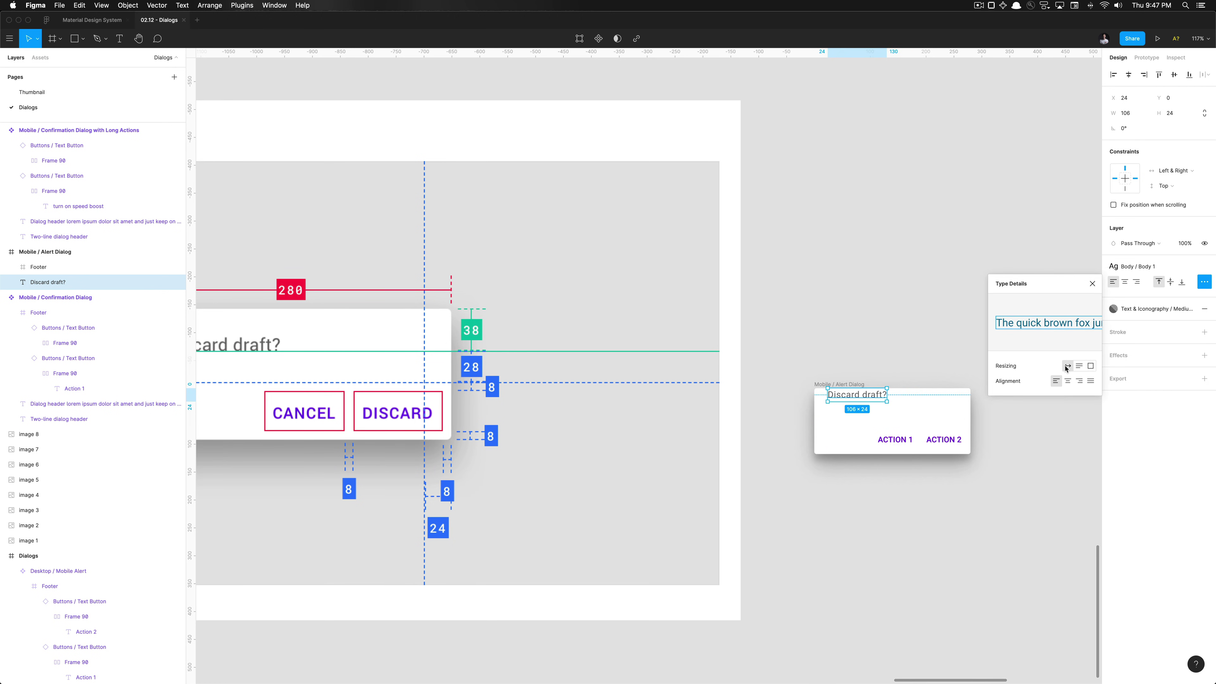
pyautogui.click(942, 351)
pyautogui.scroll(-5, 922, 362)
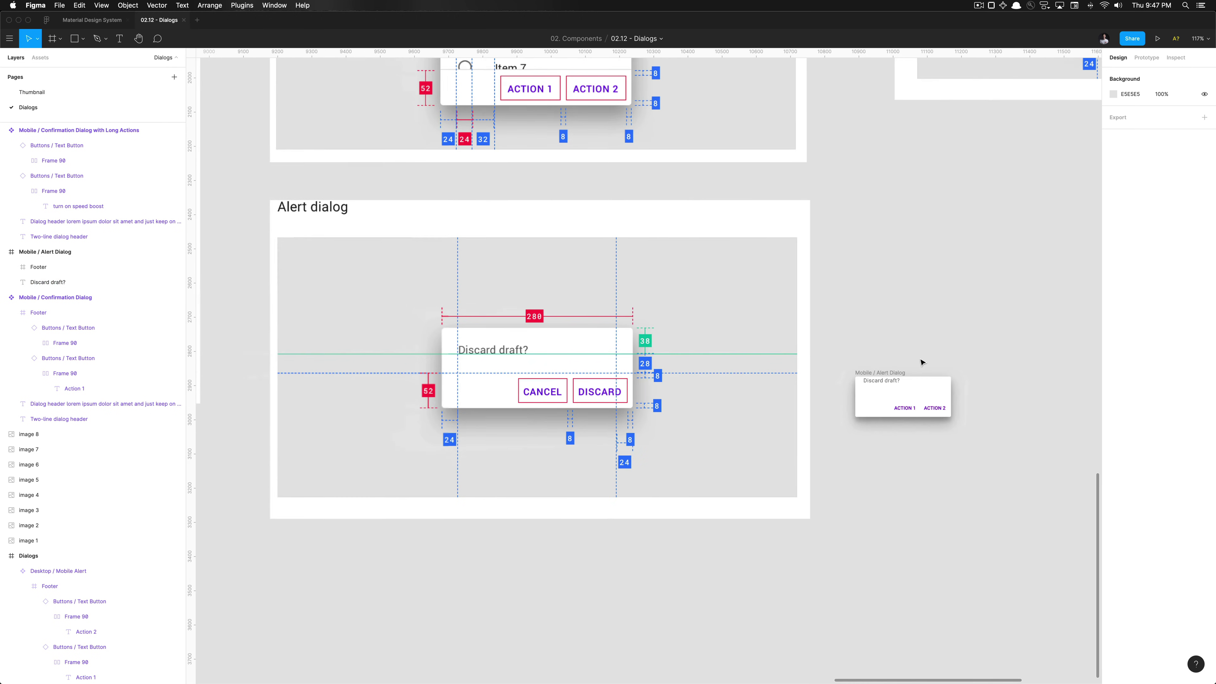
pyautogui.click(899, 390)
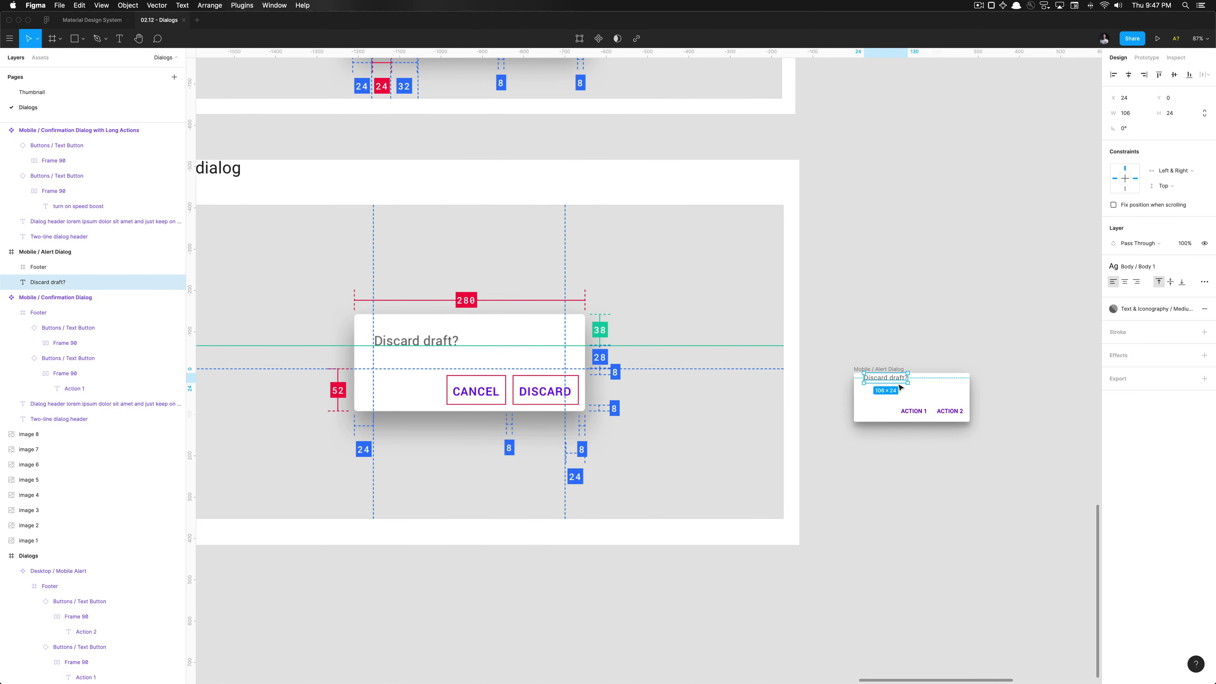
# Move the Discard draft? text down 10 and check its spacing in the dialog
pyautogui.scroll(3, 898, 389)
pyautogui.scroll(4, 898, 389)
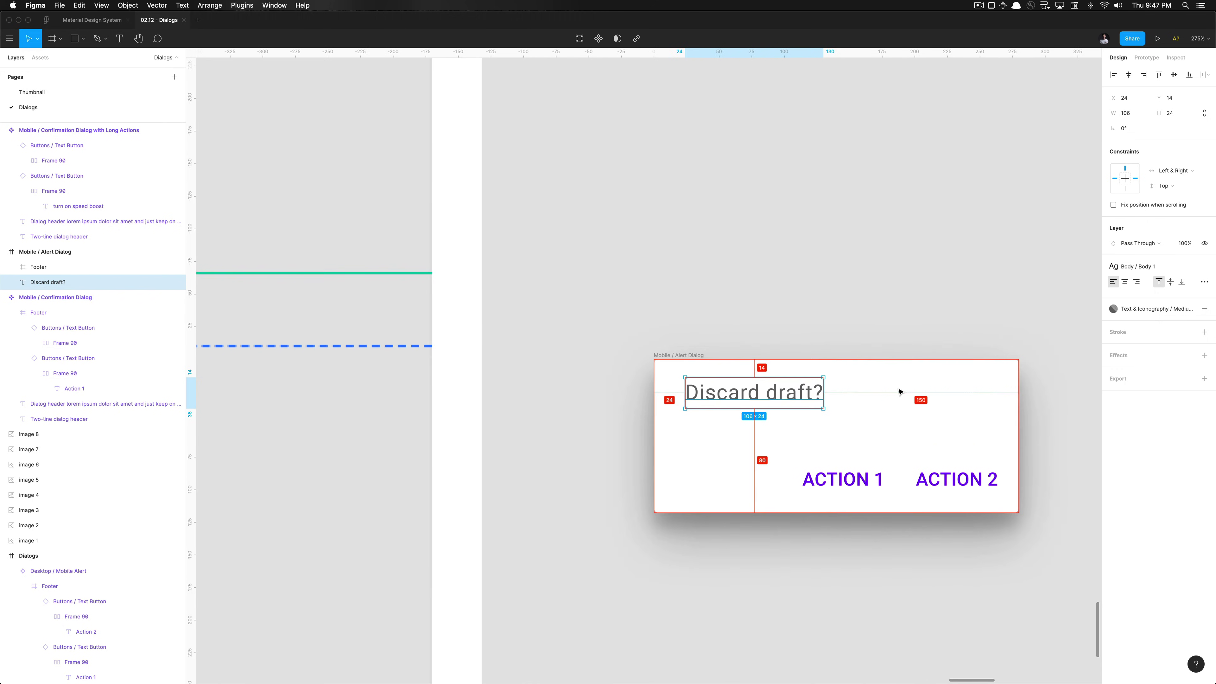
pyautogui.scroll(10, 852, 372)
pyautogui.hotkey('shift', 'Down')
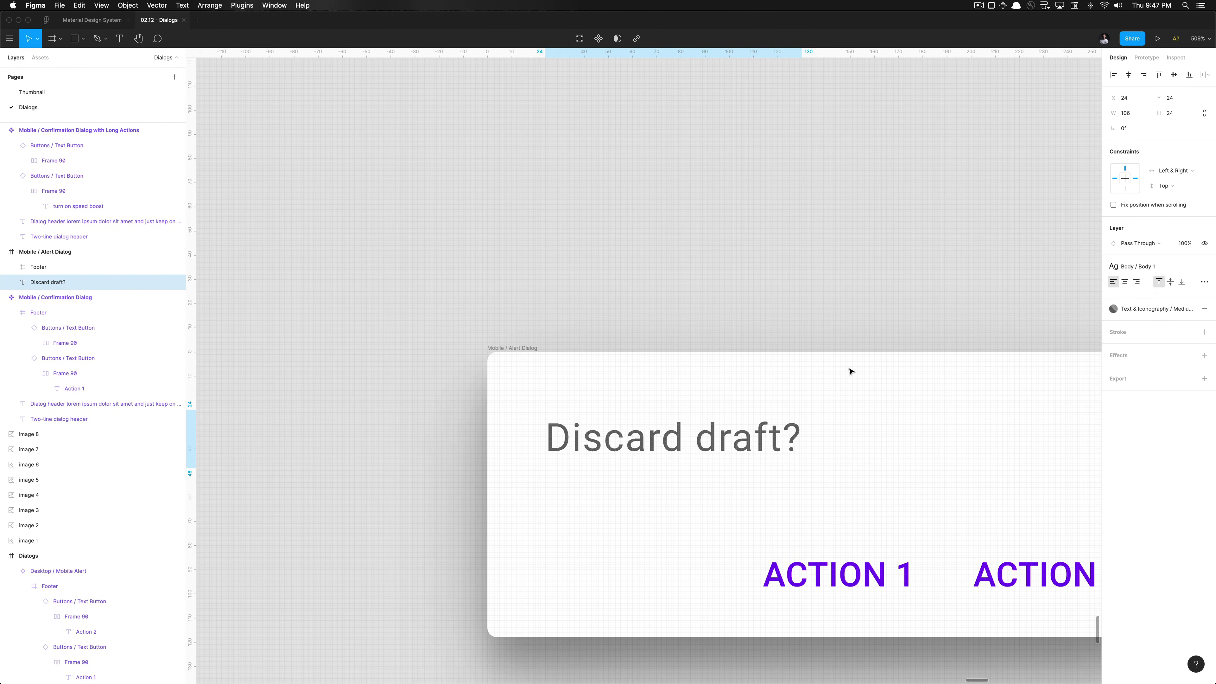
pyautogui.press('alt')
# Use a temporary ~38-tall guide rectangle to place the text at Y 21, then delete it
pyautogui.press('r')
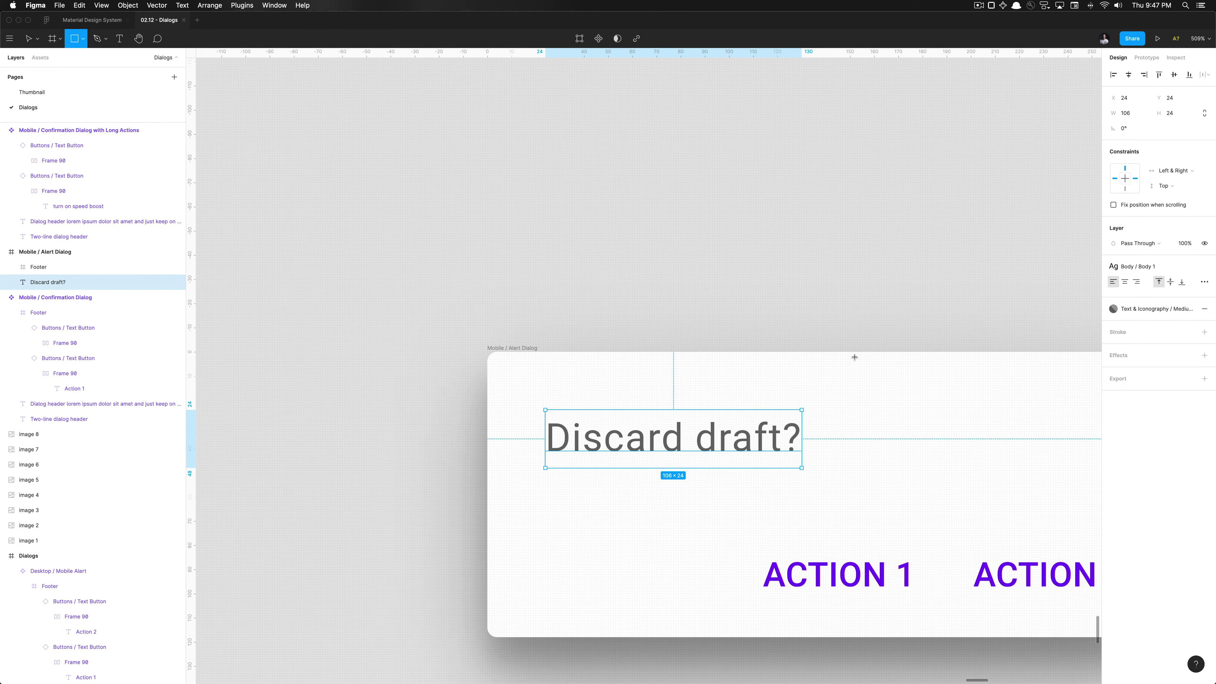
pyautogui.moveTo(855, 357)
pyautogui.mouseDown()
pyautogui.moveTo(814, 463)
pyautogui.moveTo(814, 444)
pyautogui.mouseUp()
pyautogui.click(774, 434)
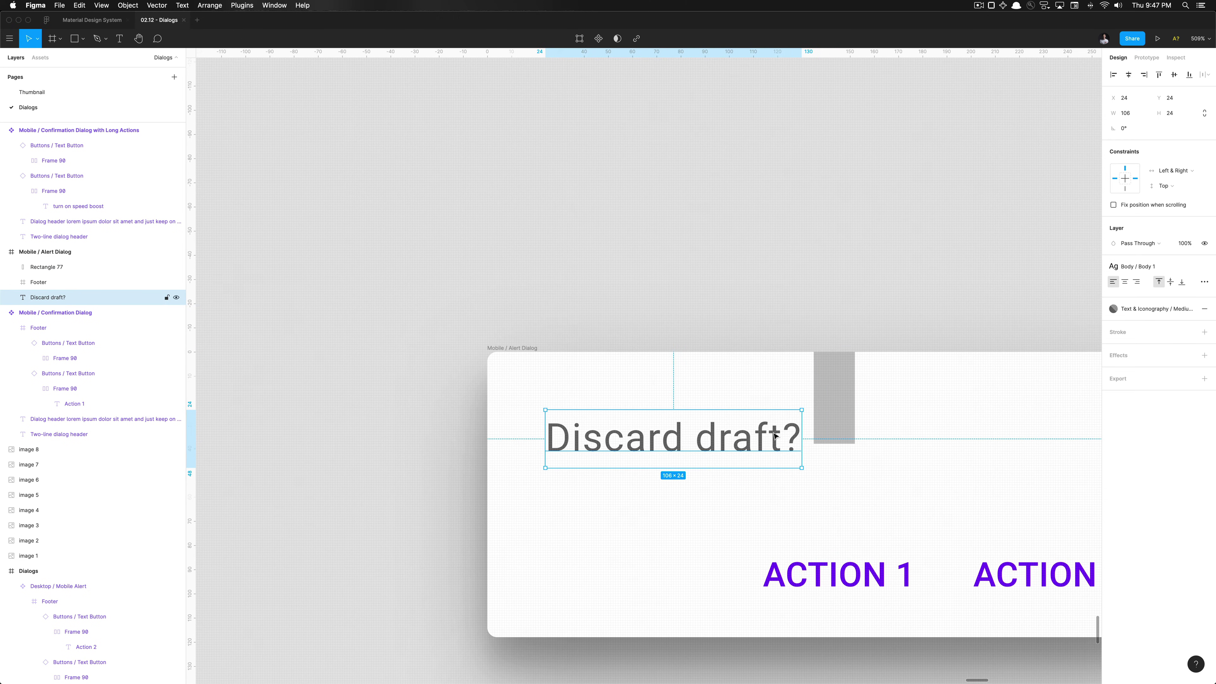
pyautogui.press('Up')
pyautogui.press('Up')
pyautogui.press('Up')
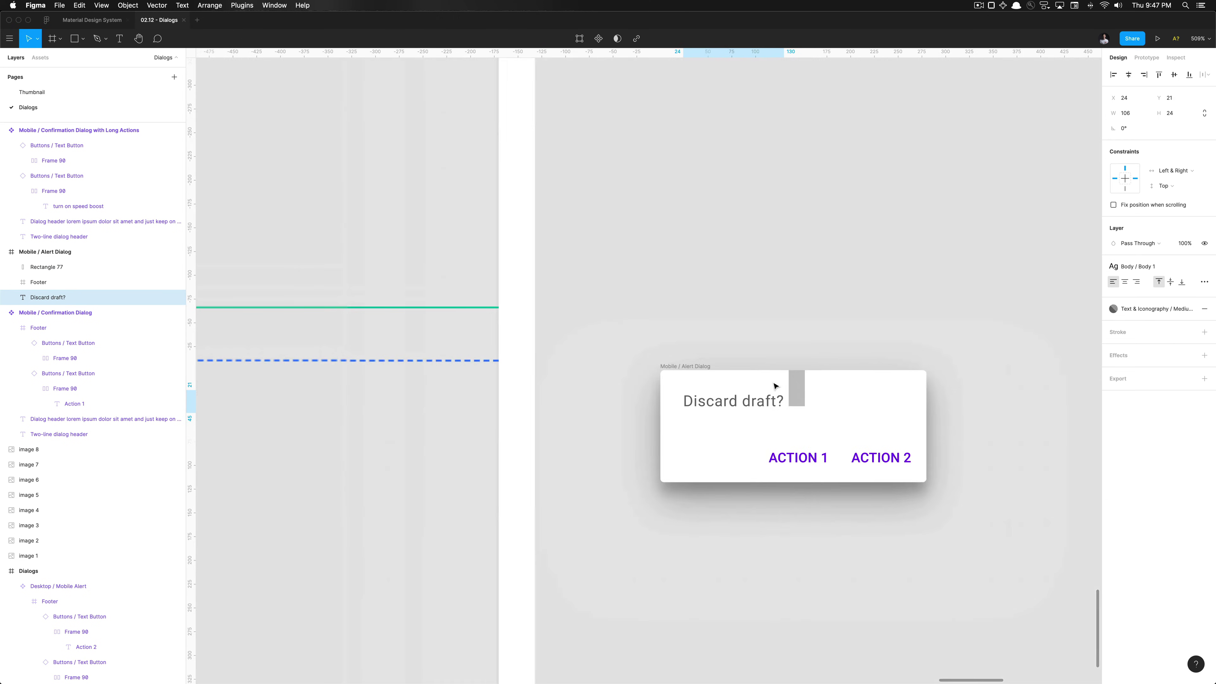
pyautogui.scroll(-5, 774, 385)
pyautogui.scroll(-4, 774, 386)
pyautogui.click(790, 386)
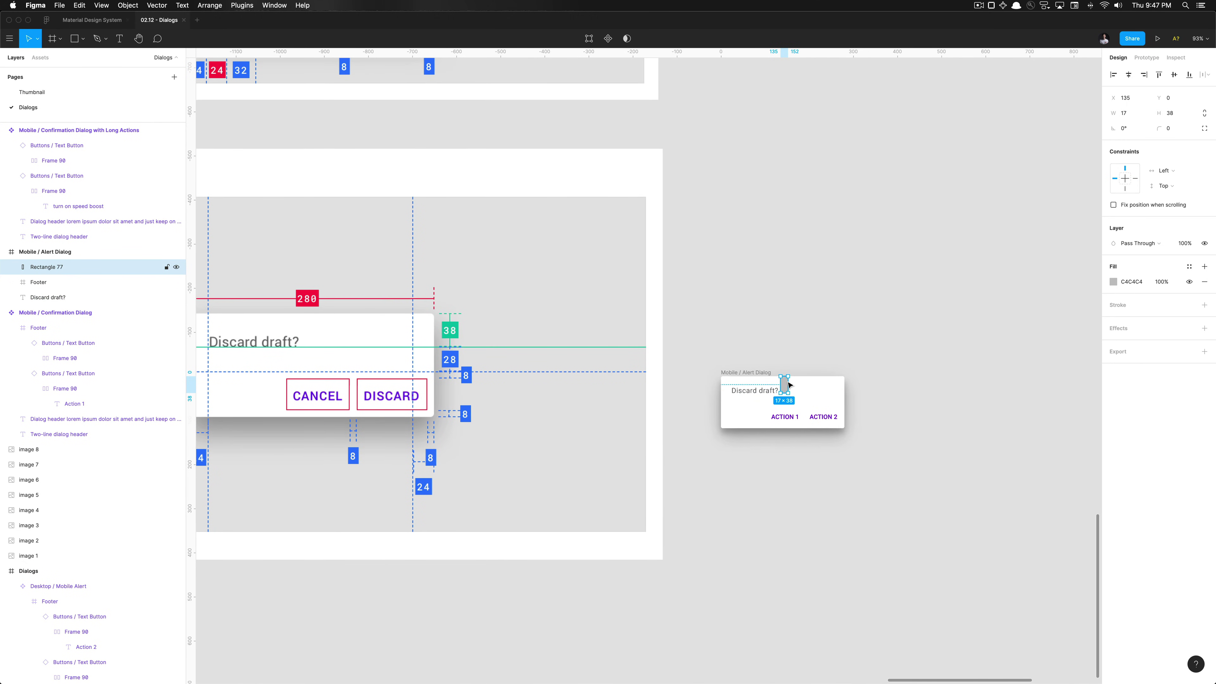
pyautogui.press('Delete')
pyautogui.scroll(6, 790, 386)
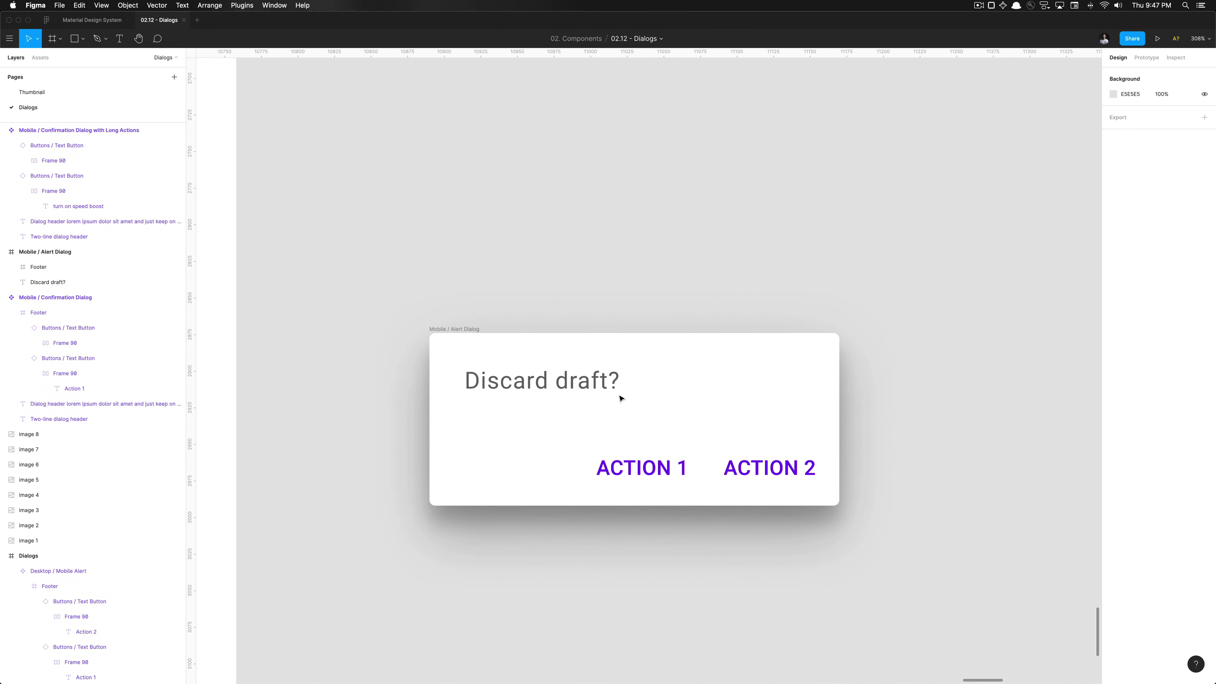
# Resize the Discard draft? text box's width to 232
pyautogui.click(618, 392)
pyautogui.moveTo(639, 384); pyautogui.dragTo(814, 393)
pyautogui.press('alt')
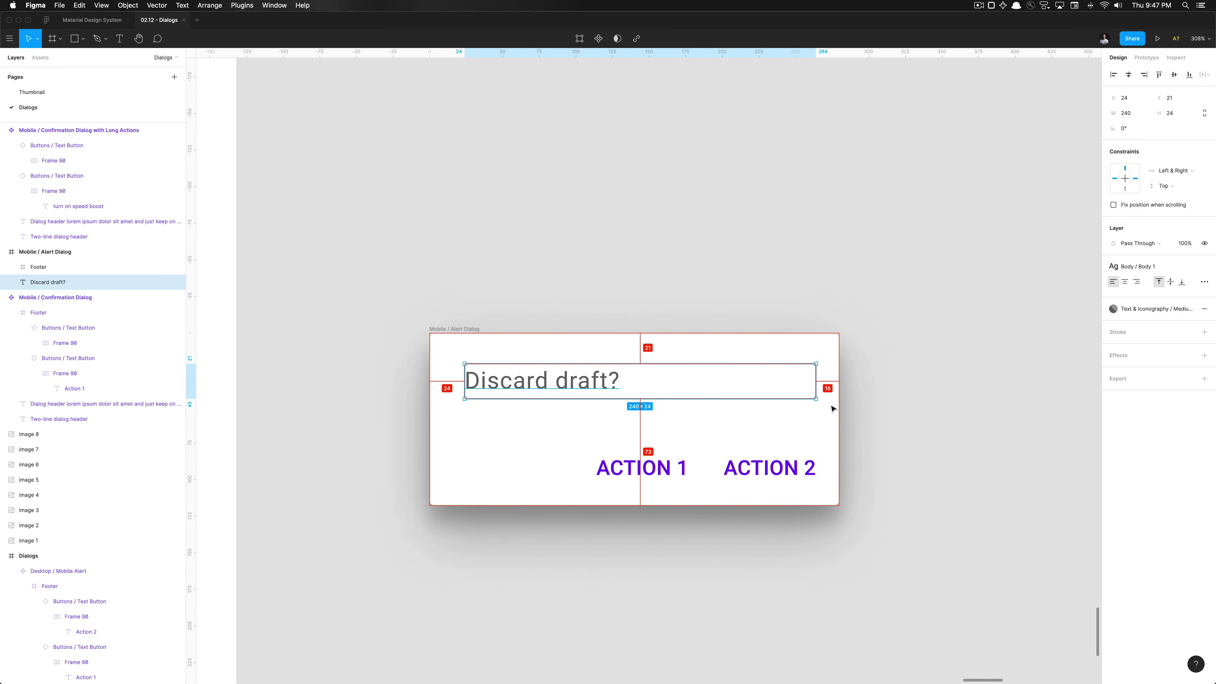
pyautogui.scroll(5, 833, 407)
pyautogui.scroll(-5, 832, 406)
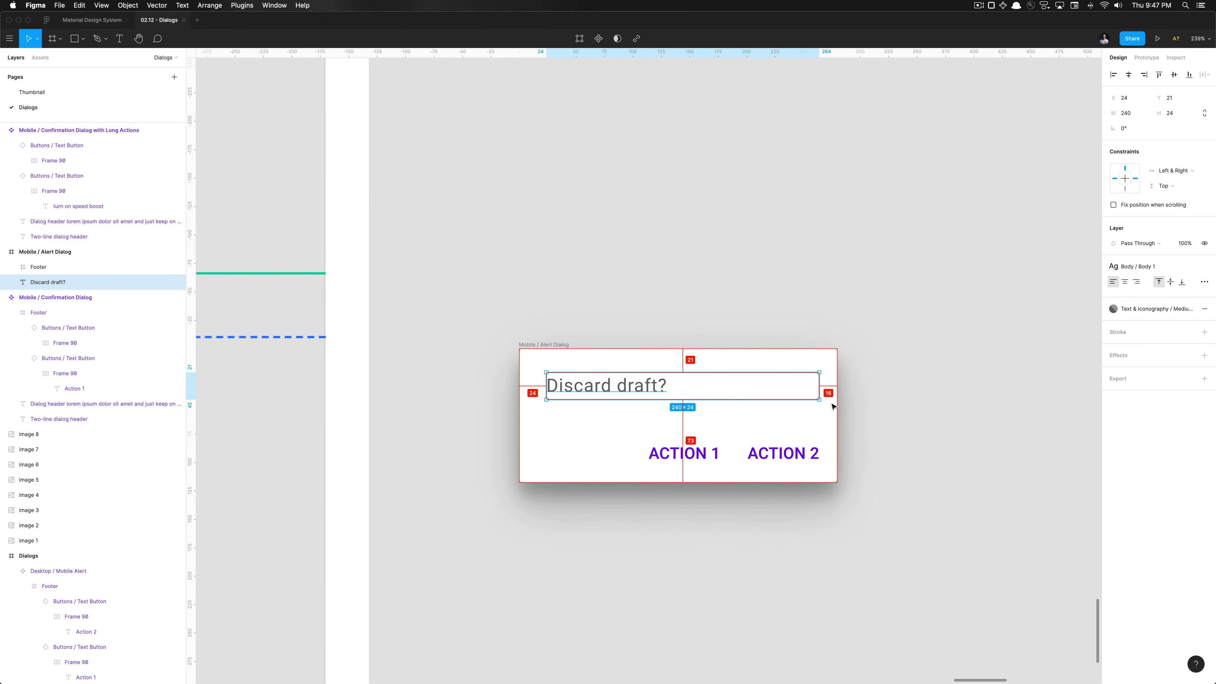
pyautogui.scroll(3, 833, 407)
pyautogui.moveTo(811, 383); pyautogui.dragTo(746, 383)
pyautogui.press('alt')
pyautogui.scroll(5, 816, 386)
pyautogui.scroll(2, 768, 387)
pyautogui.press('alt')
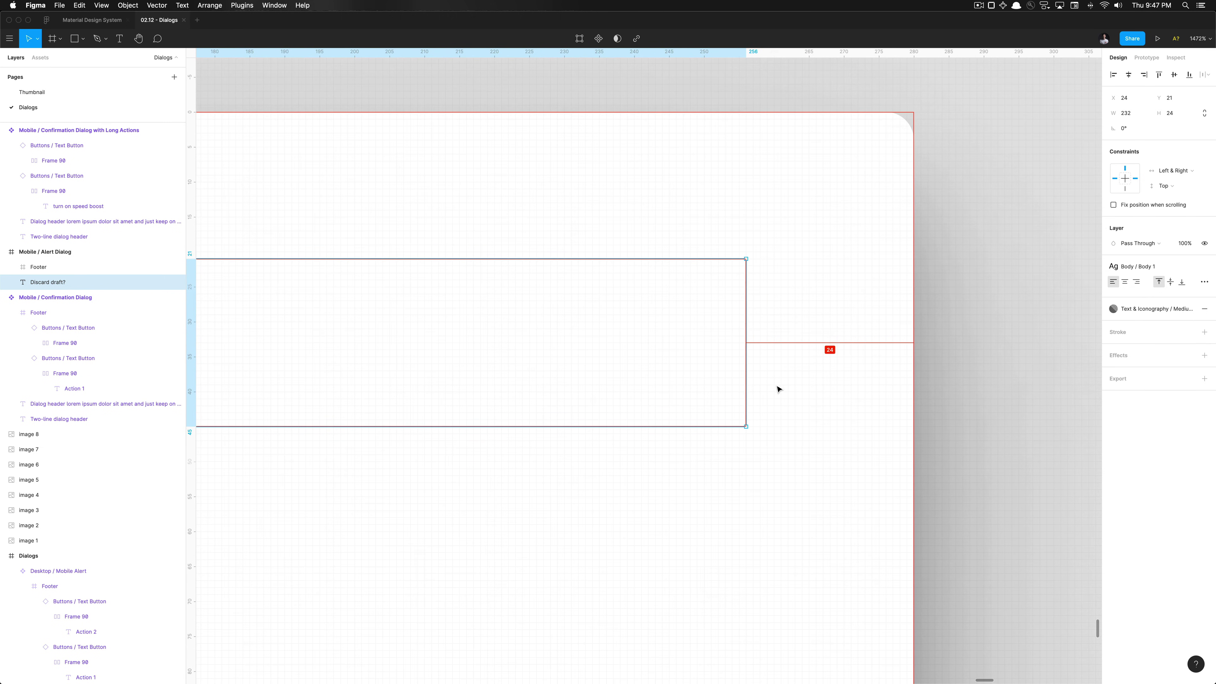
pyautogui.scroll(-5, 779, 389)
pyautogui.scroll(-8, 778, 389)
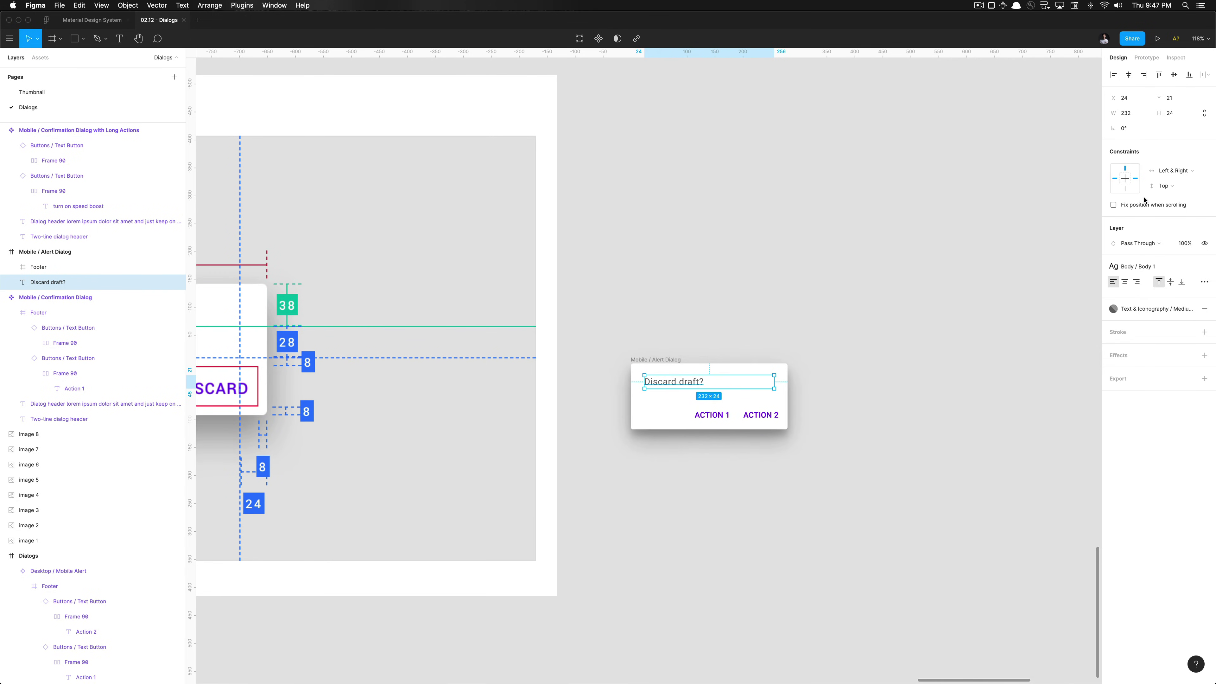
pyautogui.hscroll(-10, 757, 398)
pyautogui.scroll(-4, 757, 398)
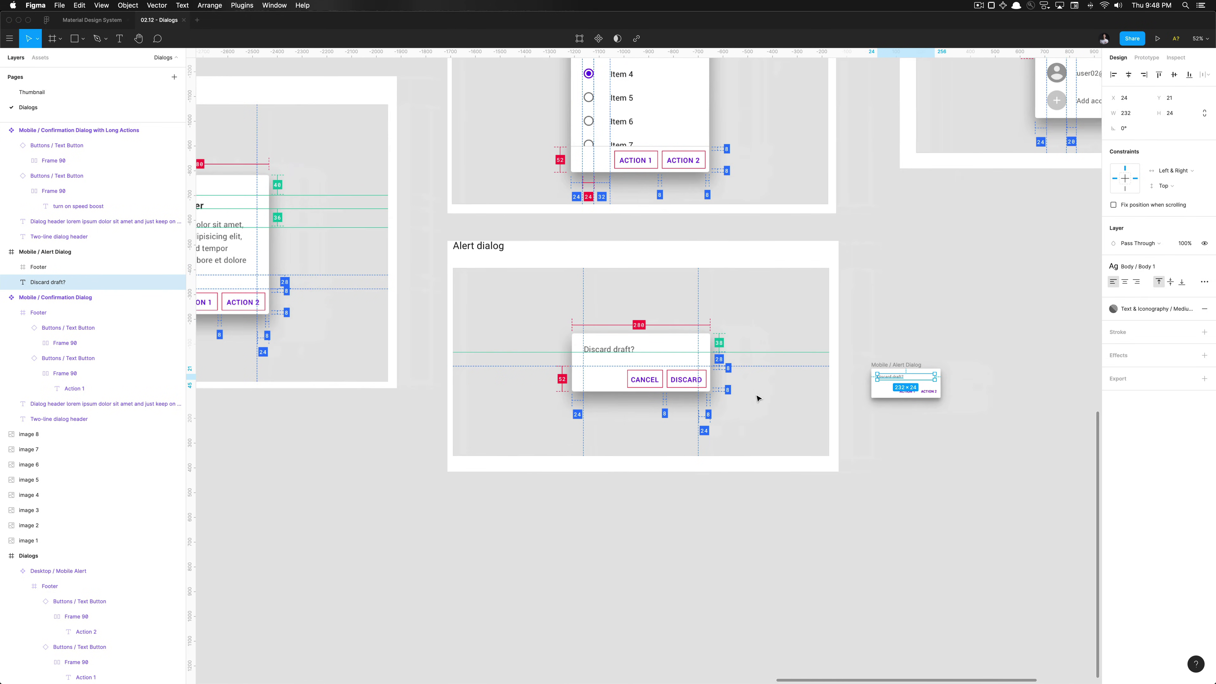
pyautogui.scroll(5, 503, 324)
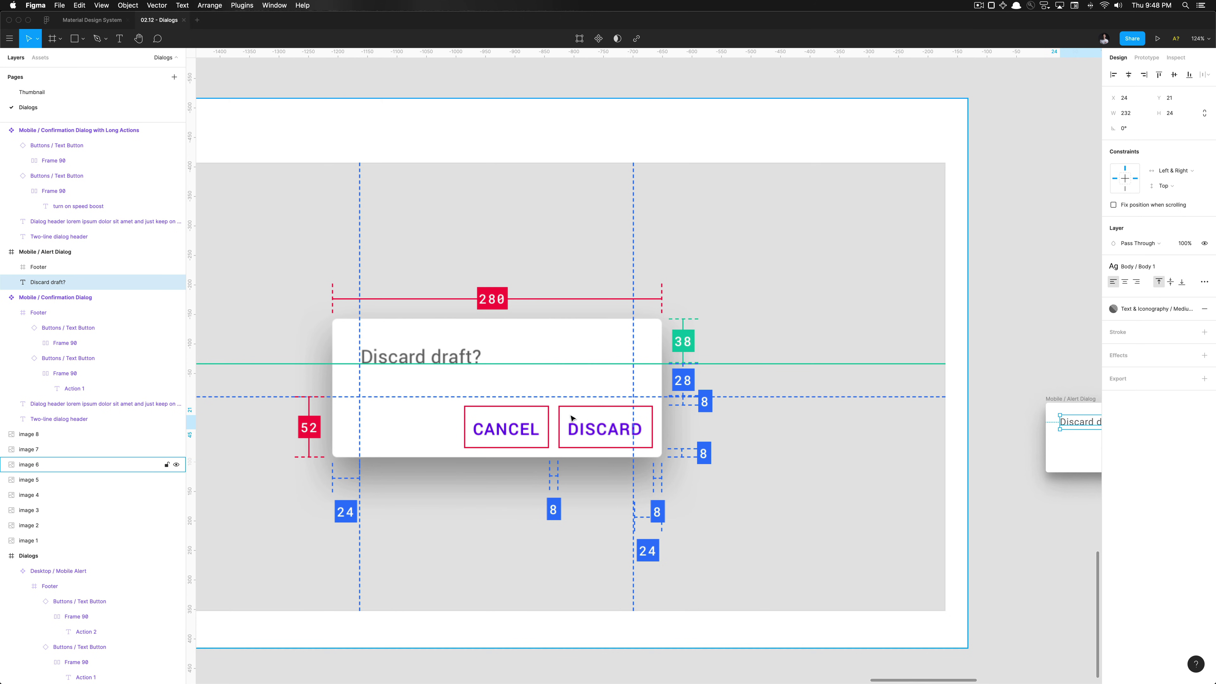
pyautogui.hscroll(10, 639, 422)
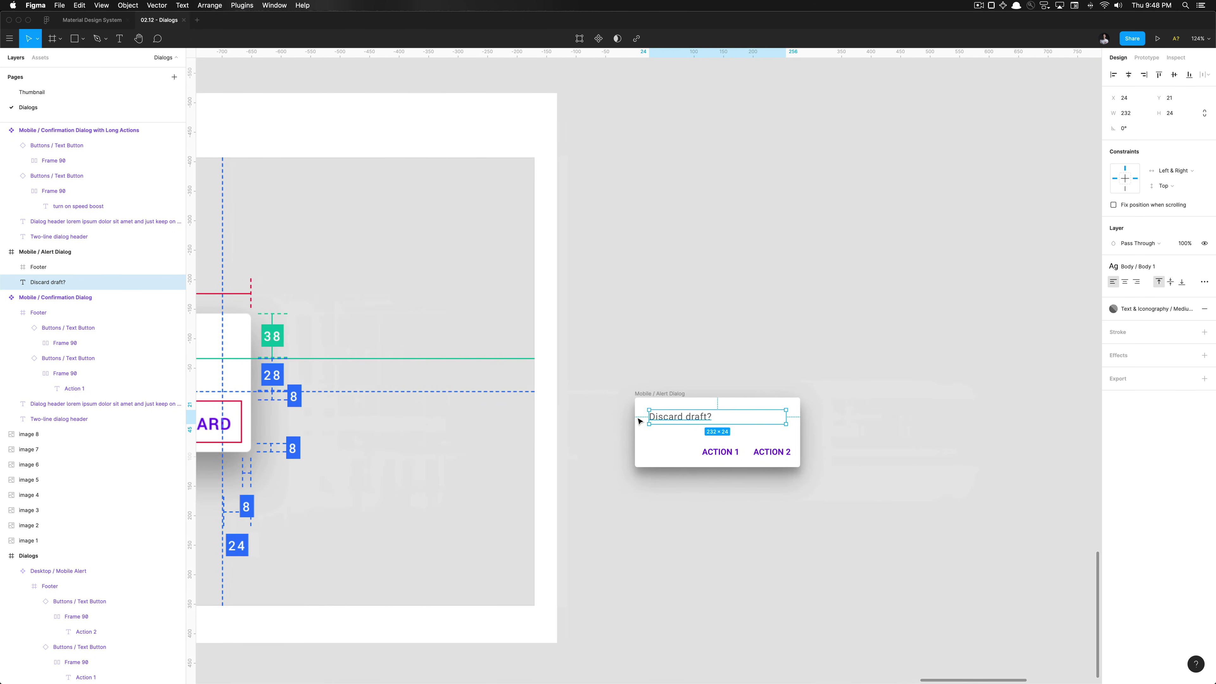
pyautogui.scroll(5, 733, 411)
# Drag the text box's bottom edge to make it 37 tall
pyautogui.moveTo(659, 442); pyautogui.dragTo(659, 471)
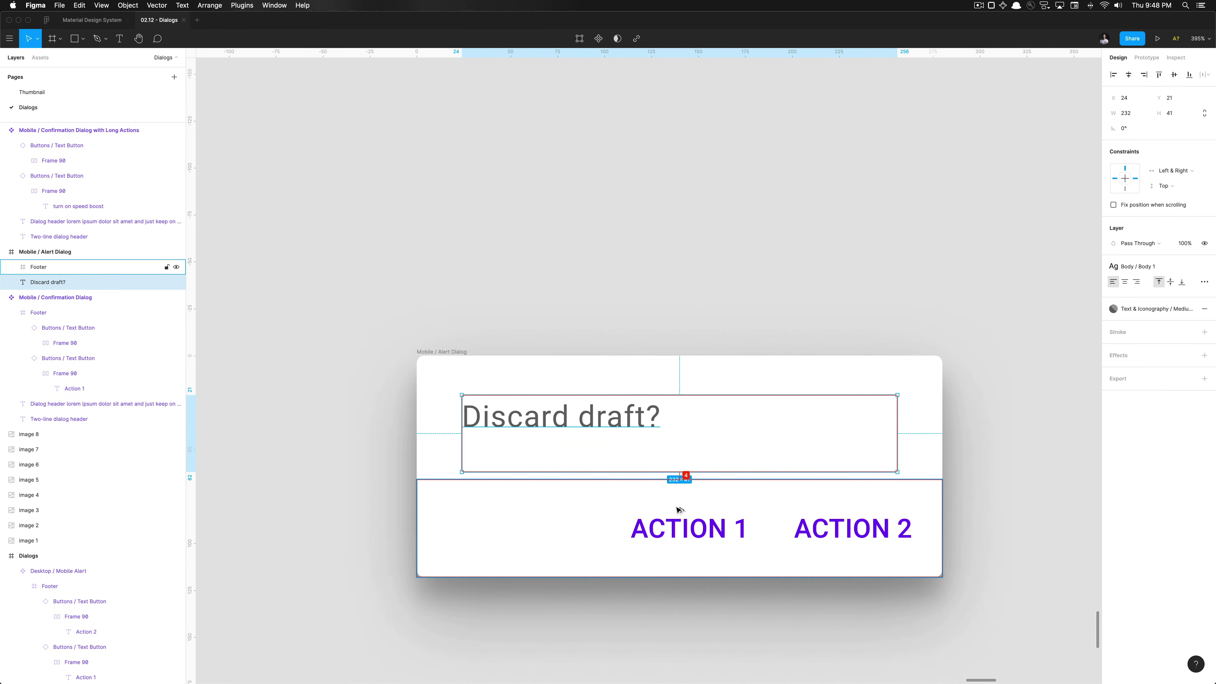
pyautogui.scroll(5, 679, 478)
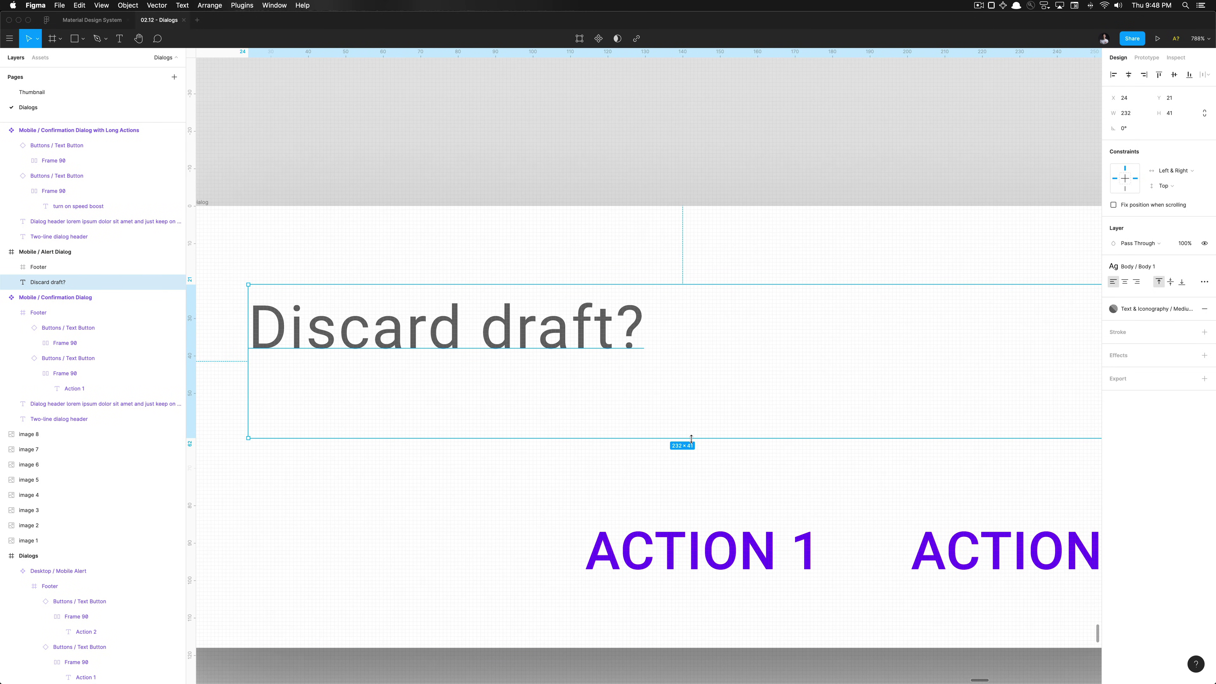
pyautogui.moveTo(692, 438); pyautogui.dragTo(694, 424)
pyautogui.scroll(-5, 695, 472)
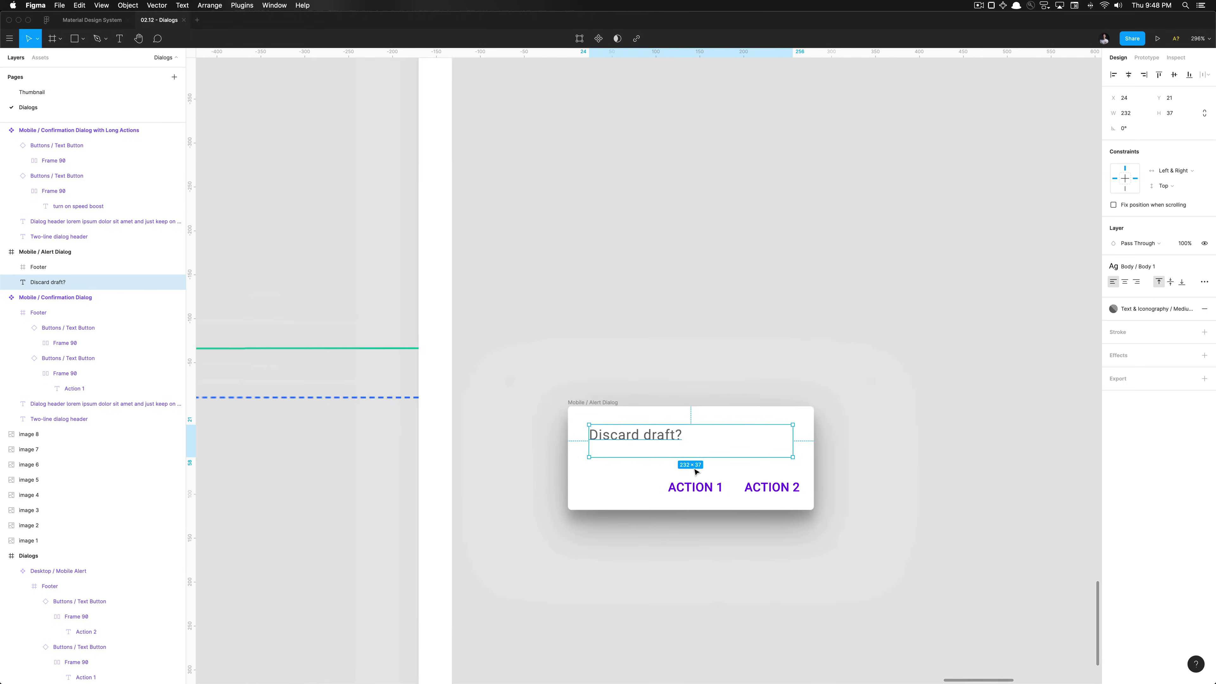
pyautogui.scroll(-5, 697, 471)
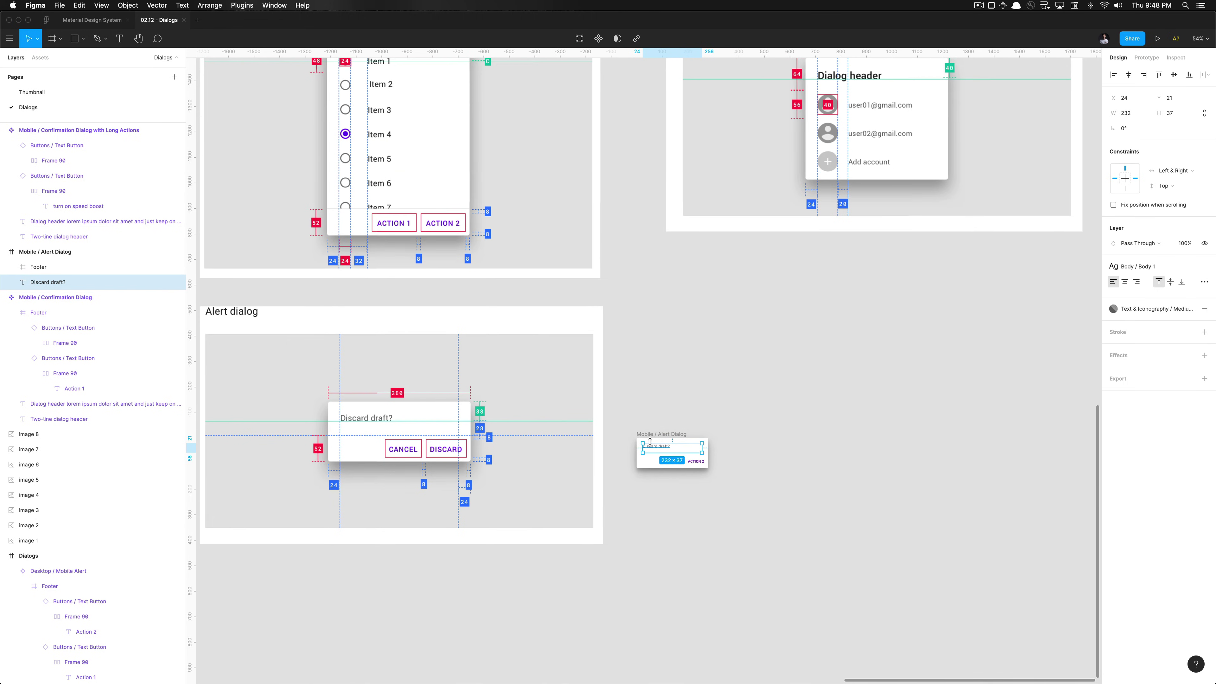
# Rename the Alert Dialog's ACTION 1 and ACTION 2 button labels to Cancel and Discard
pyautogui.click(651, 426)
pyautogui.hscroll(-4, 652, 426)
pyautogui.scroll(-2, 652, 426)
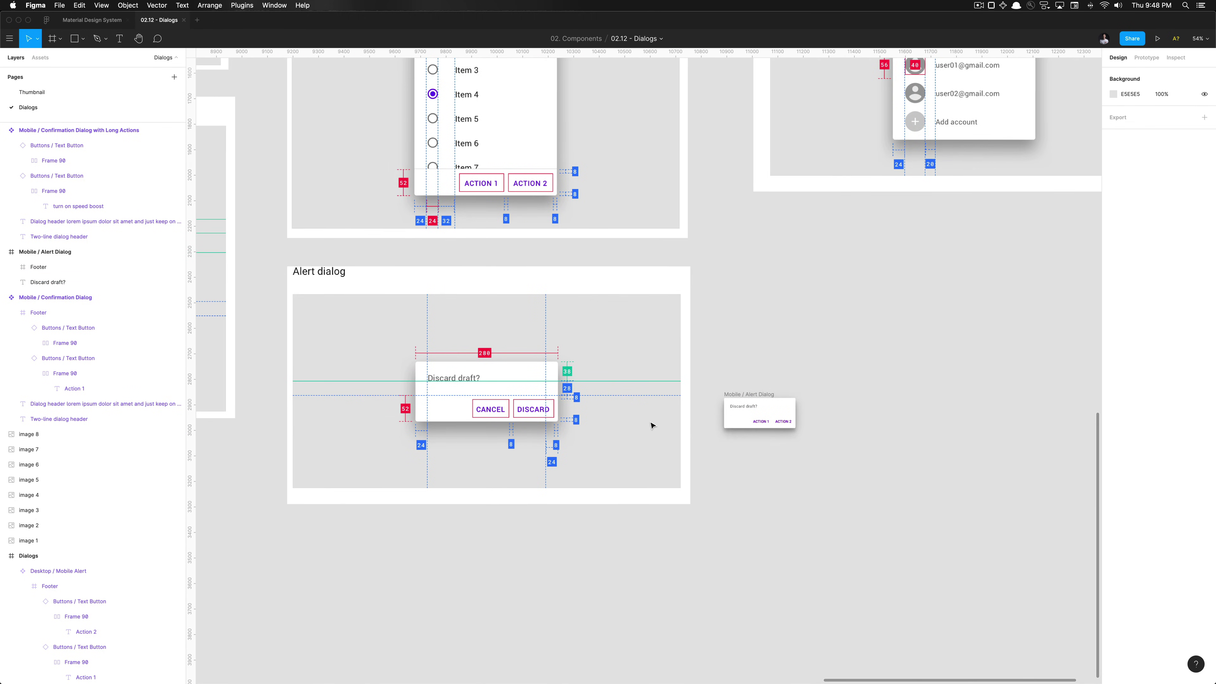
pyautogui.hscroll(3, 651, 426)
pyautogui.hscroll(-3, 719, 413)
pyautogui.scroll(2, 784, 398)
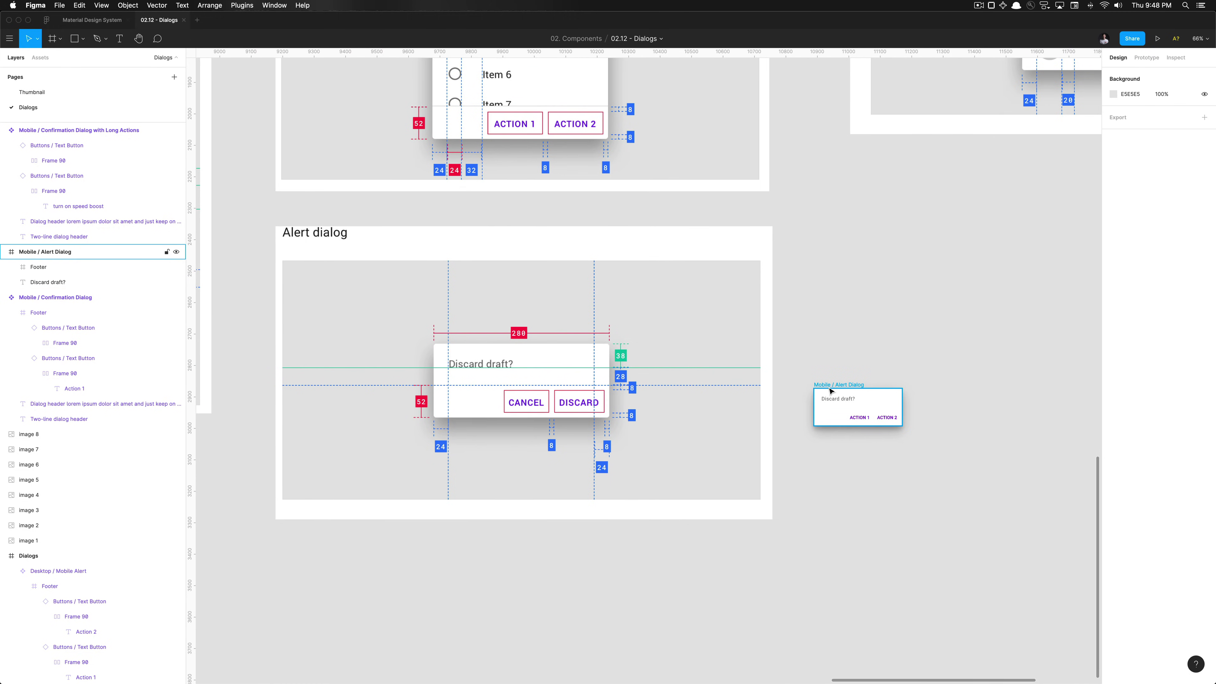
pyautogui.click(831, 392)
pyautogui.press('Escape')
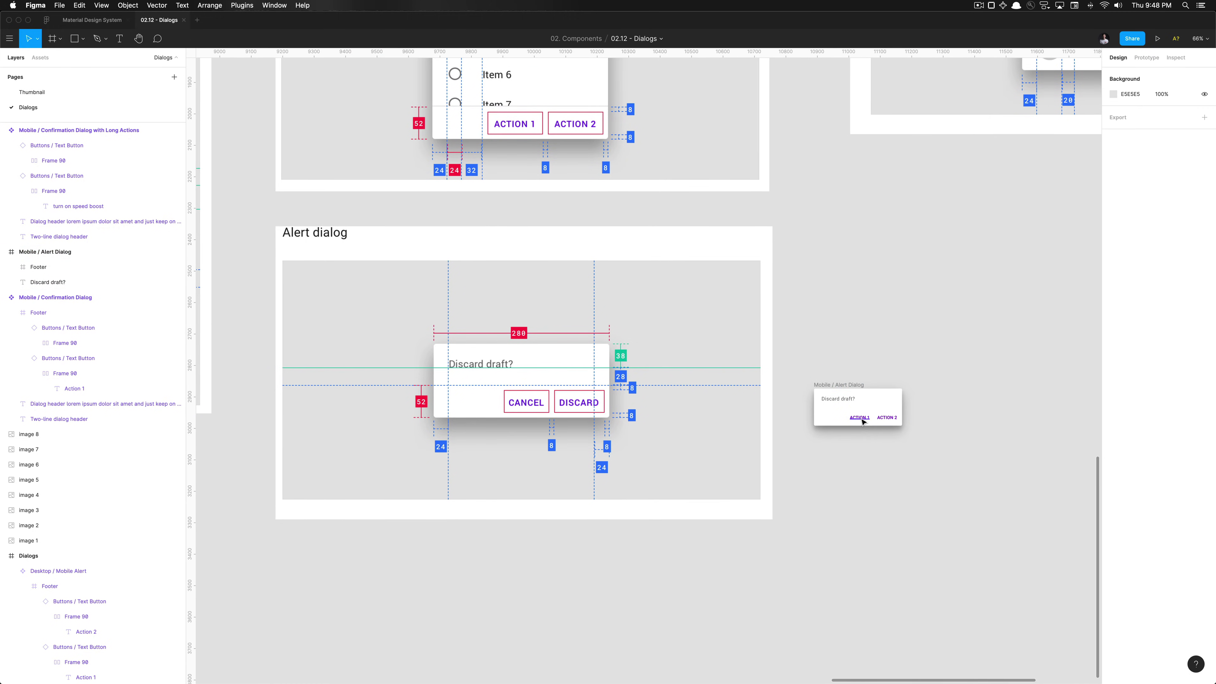
pyautogui.keyDown('super'); pyautogui.click(862, 422); pyautogui.keyUp('super')
pyautogui.press('Escape')
pyautogui.scroll(5, 861, 421)
pyautogui.hscroll(2, 883, 420)
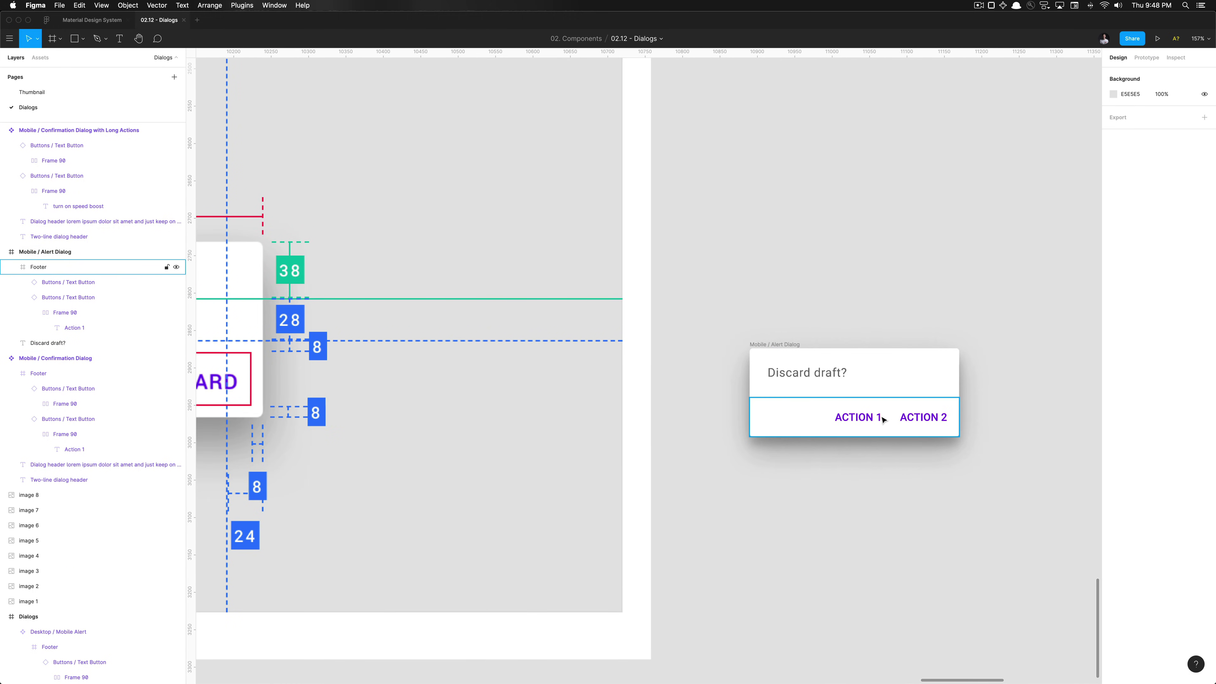
pyautogui.doubleClick(870, 418)
pyautogui.write('Cancel')
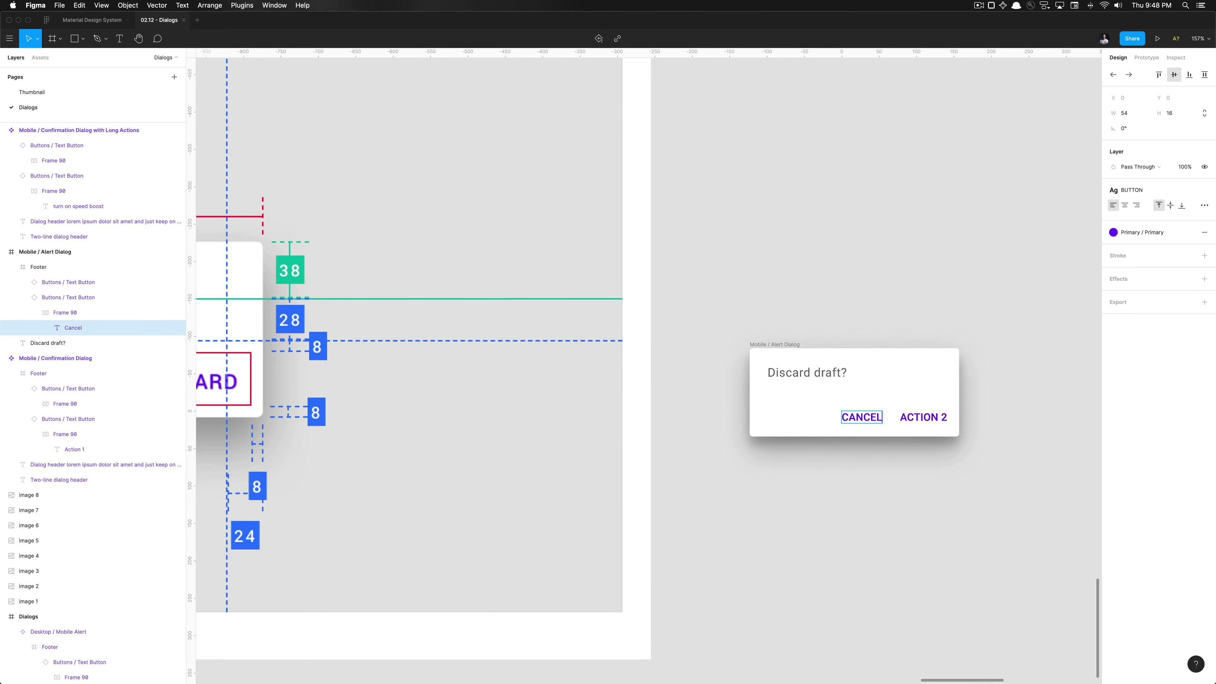
pyautogui.doubleClick(924, 417)
pyautogui.write('D')
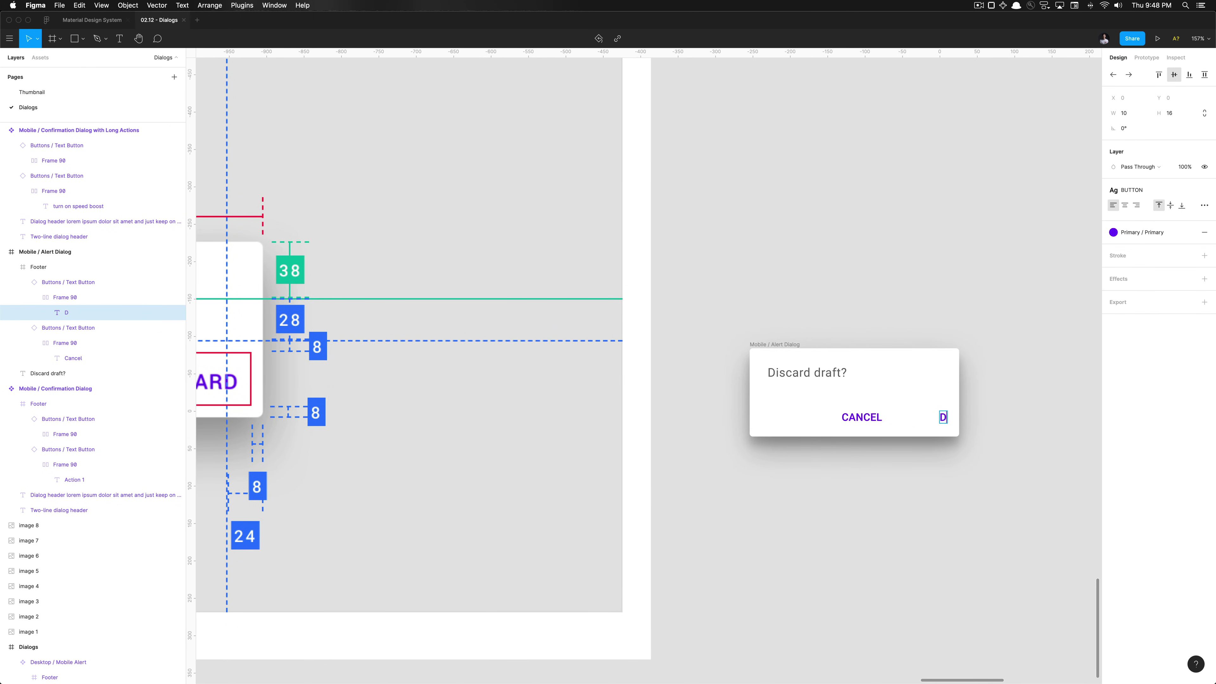
pyautogui.write('iscard')
# Set the two buttons' auto-layout spacing to 8 and nudge them 4 units right
pyautogui.press('Escape')
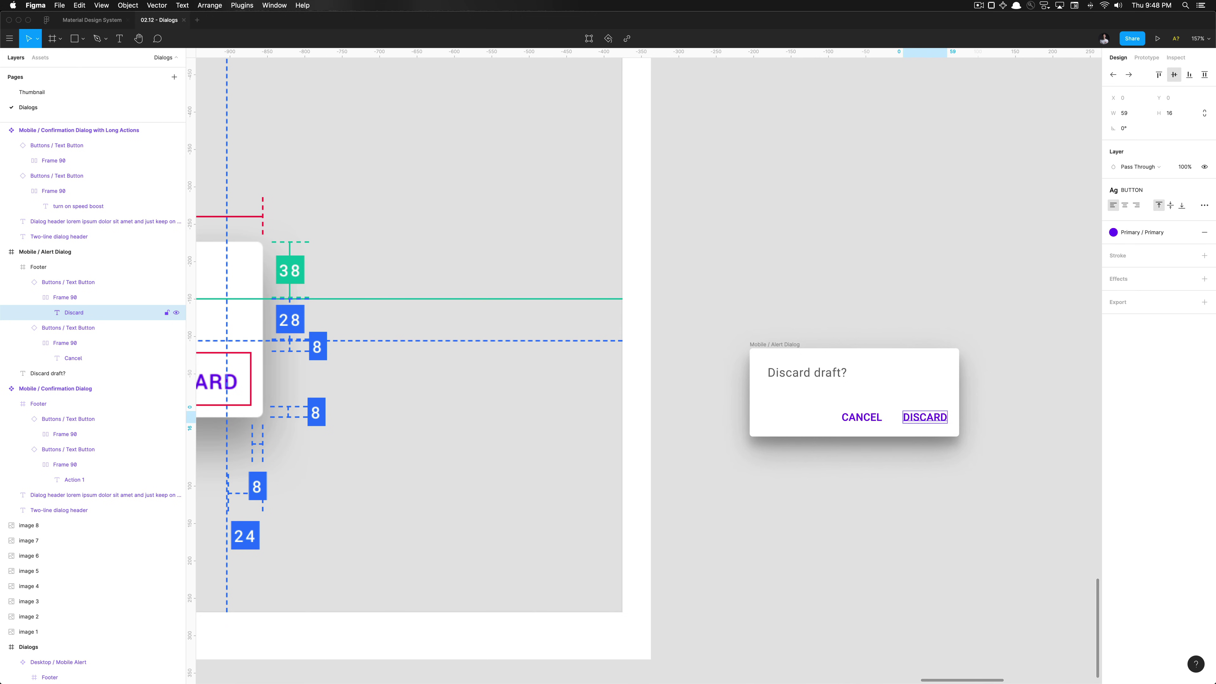
pyautogui.press('Escape')
pyautogui.press('Escape')
pyautogui.keyDown('shift'); pyautogui.click(862, 417); pyautogui.keyUp('shift')
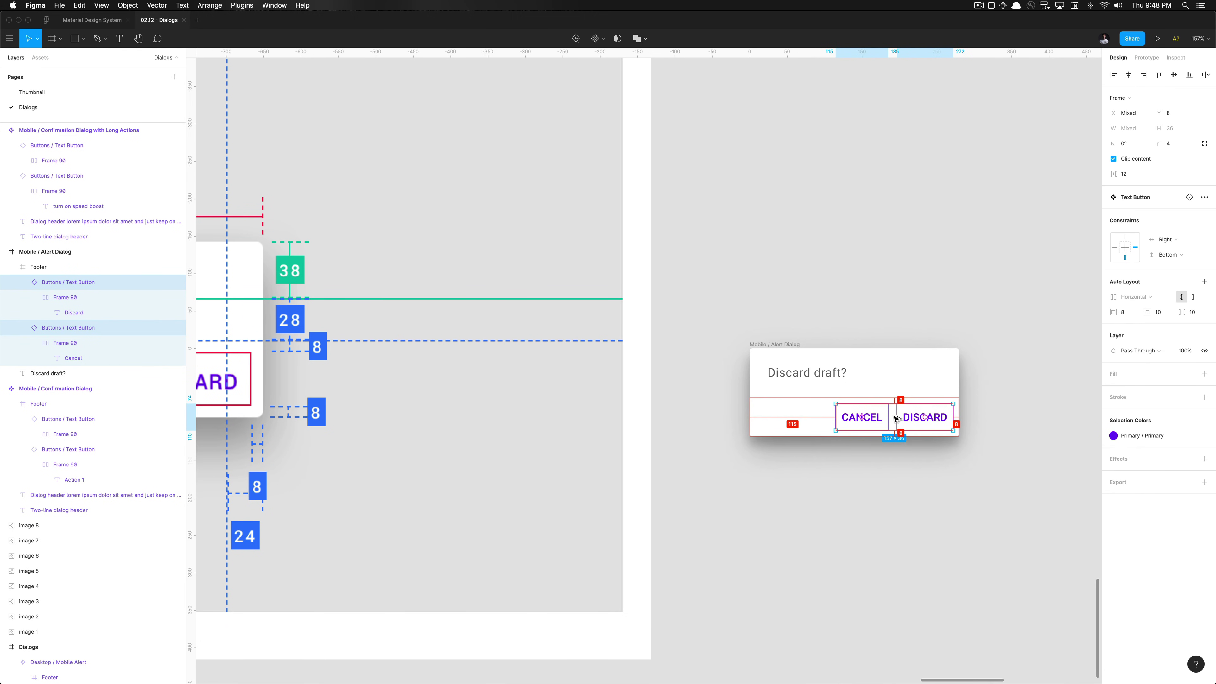
pyautogui.click(1138, 173)
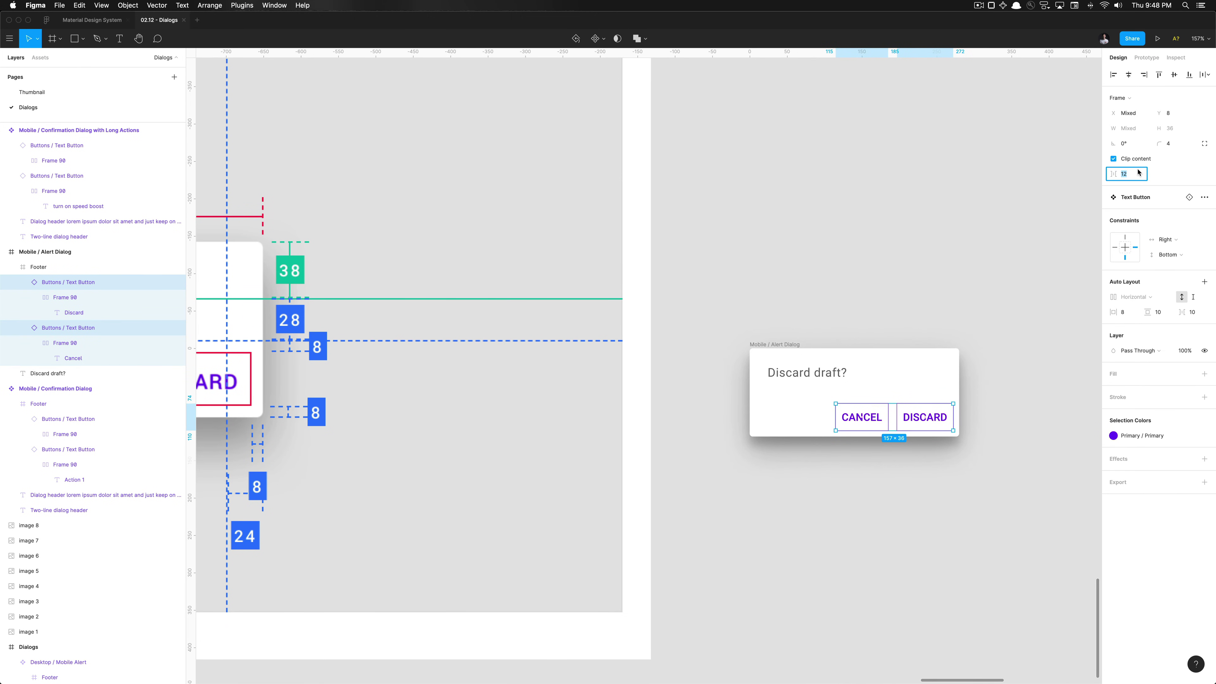
pyautogui.press('Return')
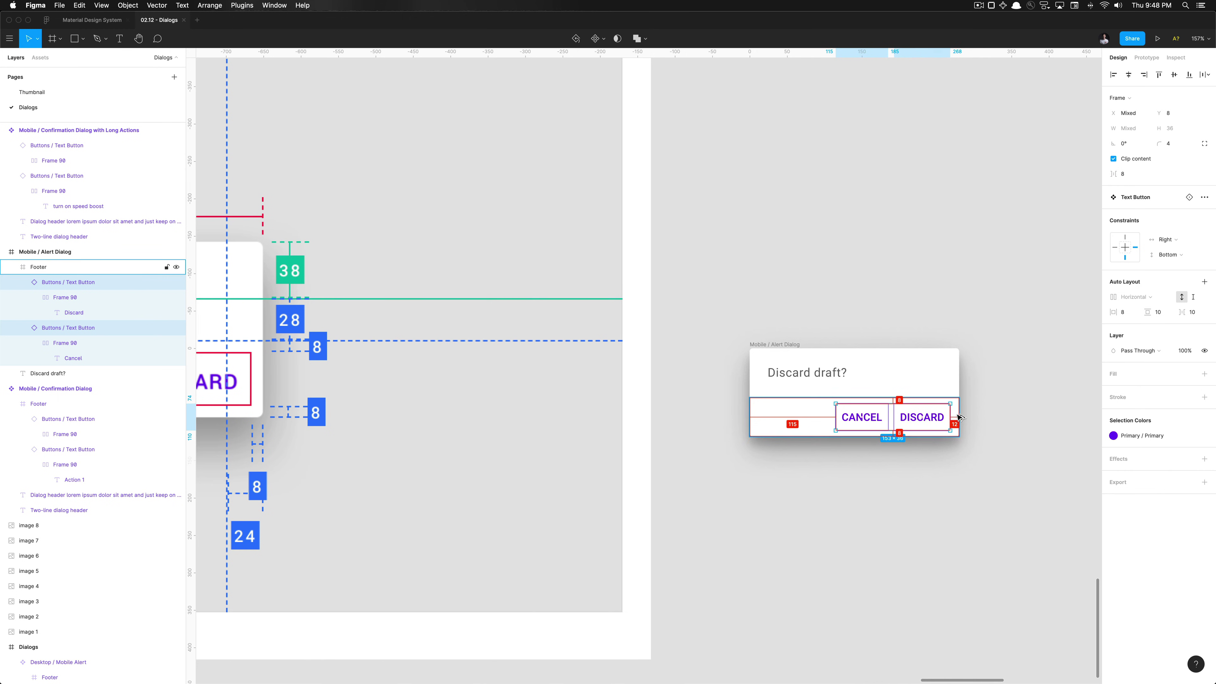
pyautogui.scroll(5, 955, 416)
pyautogui.press('Right')
pyautogui.press('Right')
pyautogui.press('Right')
pyautogui.press('Right')
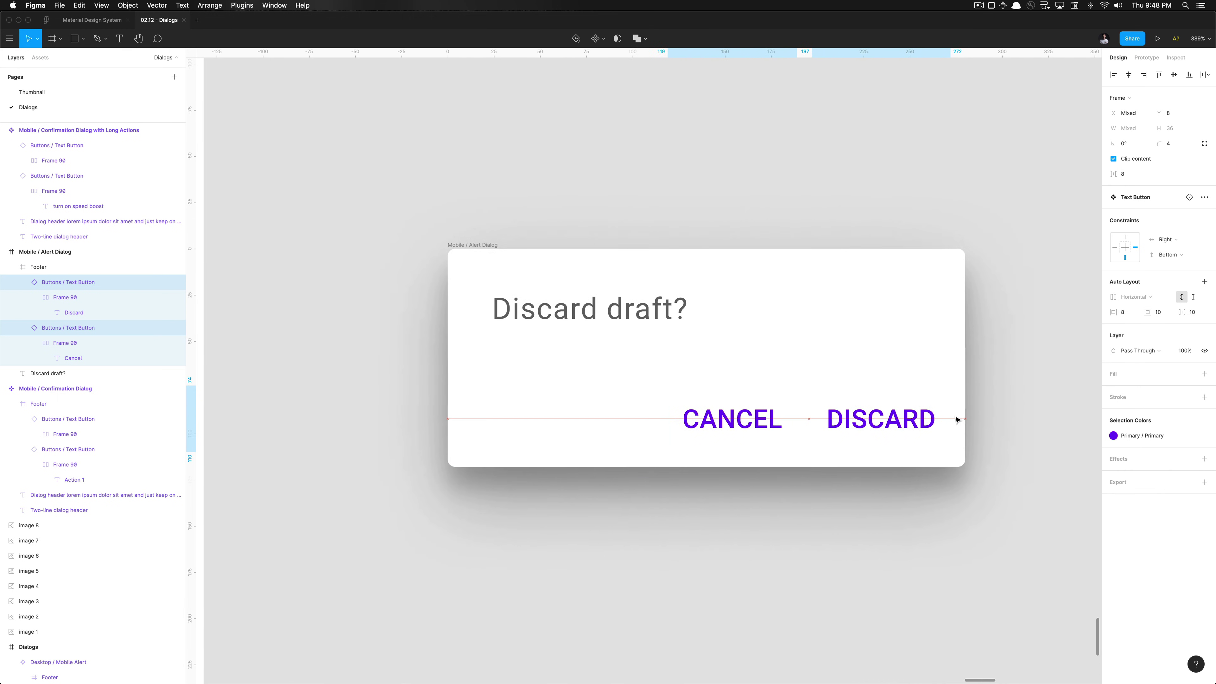
pyautogui.scroll(5, 955, 424)
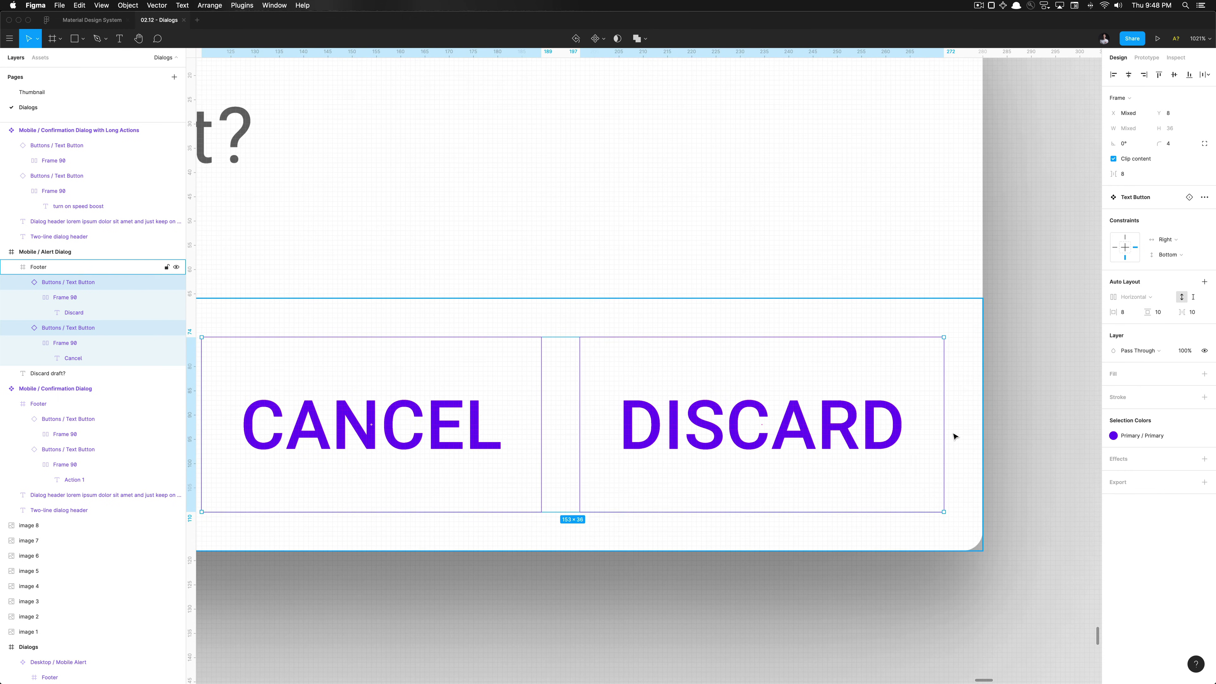
pyautogui.scroll(-10, 955, 431)
pyautogui.scroll(-8, 953, 433)
pyautogui.click(936, 462)
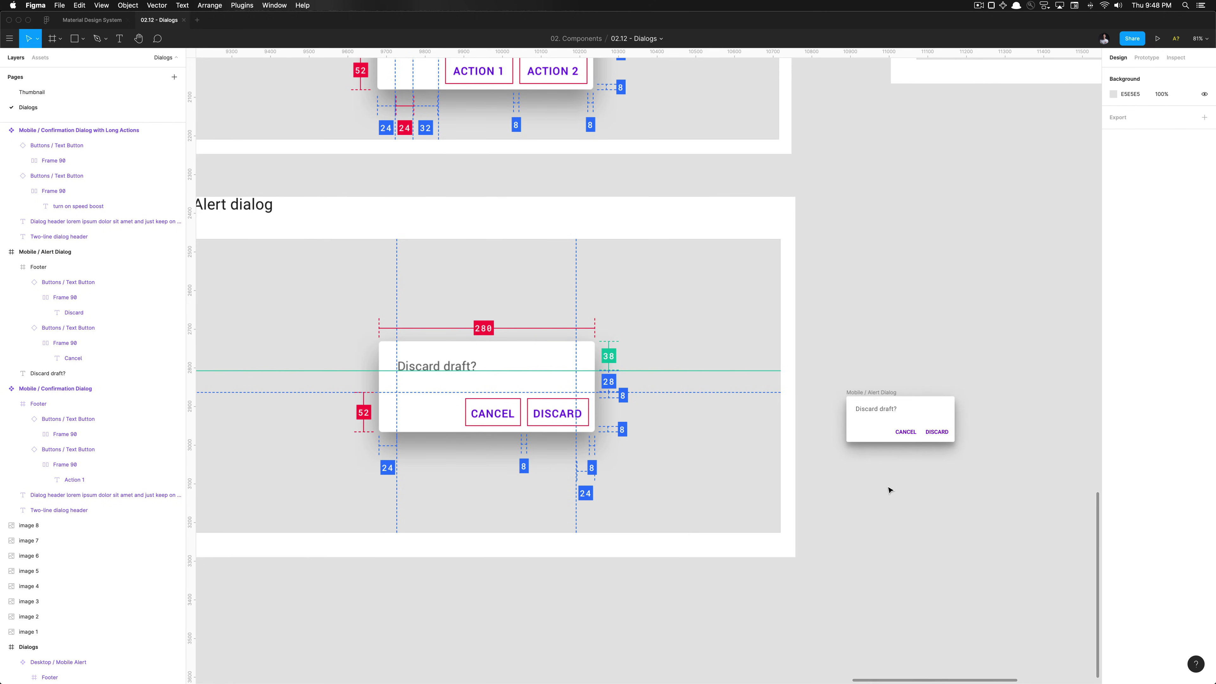
# Move the Mobile / Alert Dialog frame to X 6925, Y 2129, beneath the other mobile dialogs
pyautogui.scroll(-5, 889, 489)
pyautogui.click(895, 434)
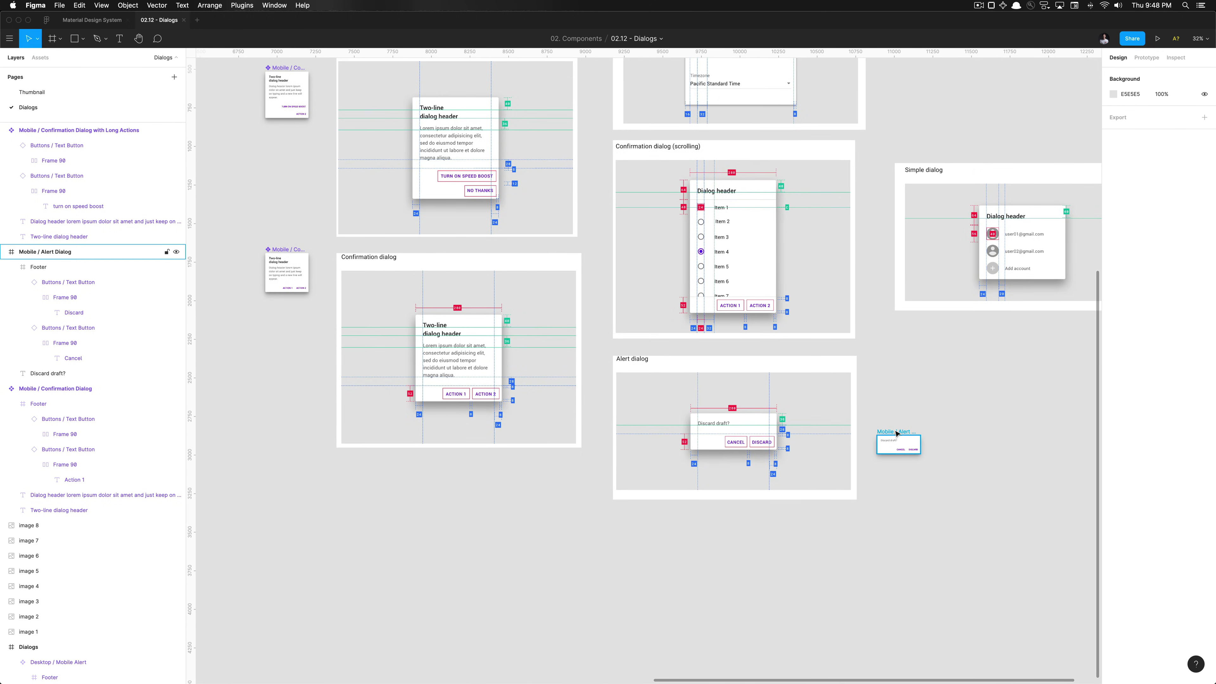
pyautogui.scroll(5, 897, 434)
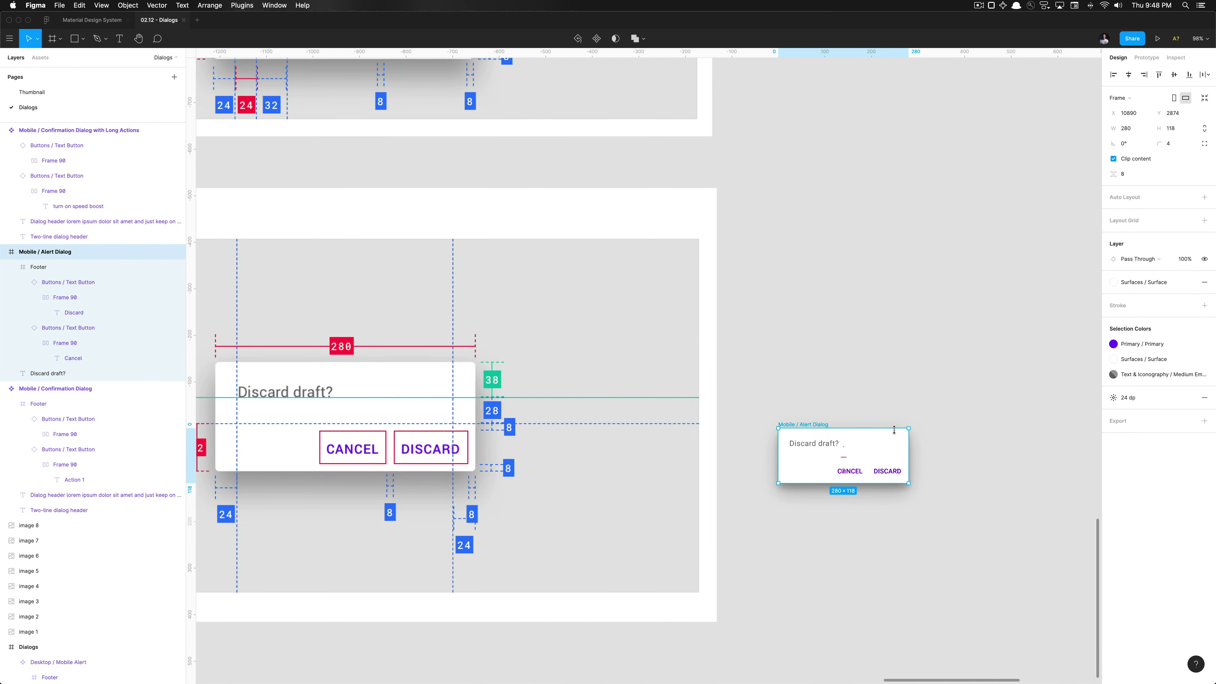
pyautogui.scroll(-5, 893, 430)
pyautogui.press('Escape')
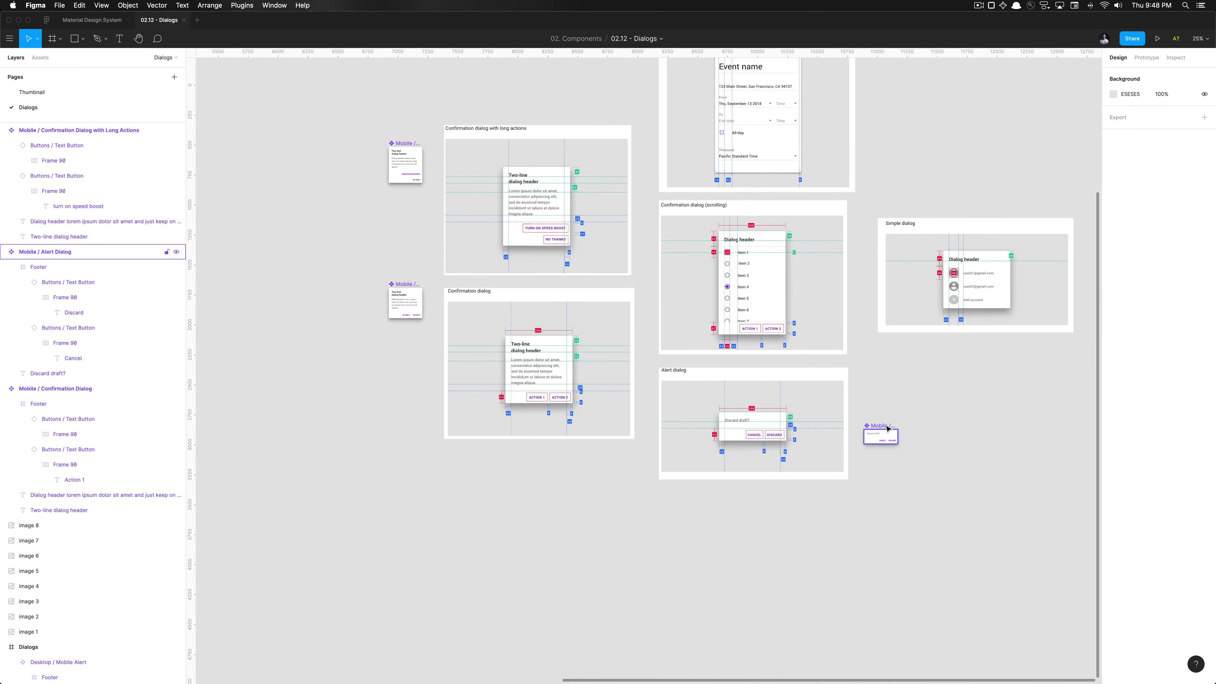
pyautogui.moveTo(887, 427); pyautogui.dragTo(410, 337)
pyautogui.click(1039, 366)
# Select the Simple dialog reference image and zoom in on it
pyautogui.hscroll(5, 918, 367)
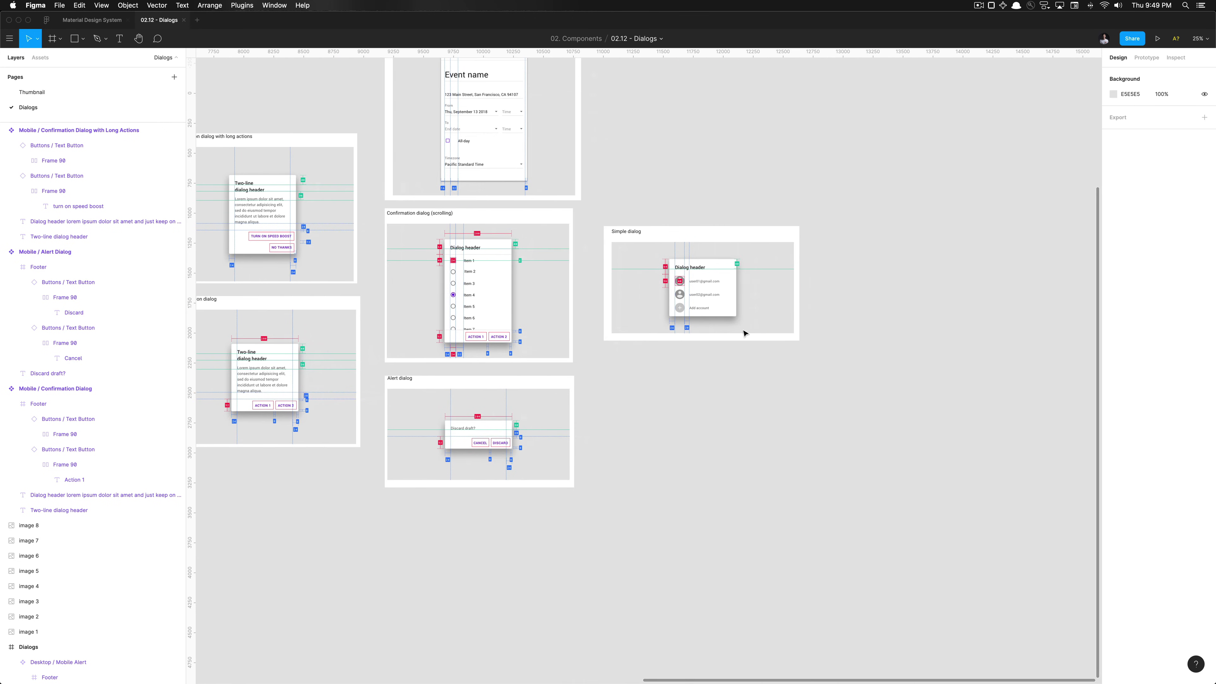
pyautogui.scroll(-3, 747, 334)
pyautogui.scroll(5, 651, 326)
pyautogui.click(661, 330)
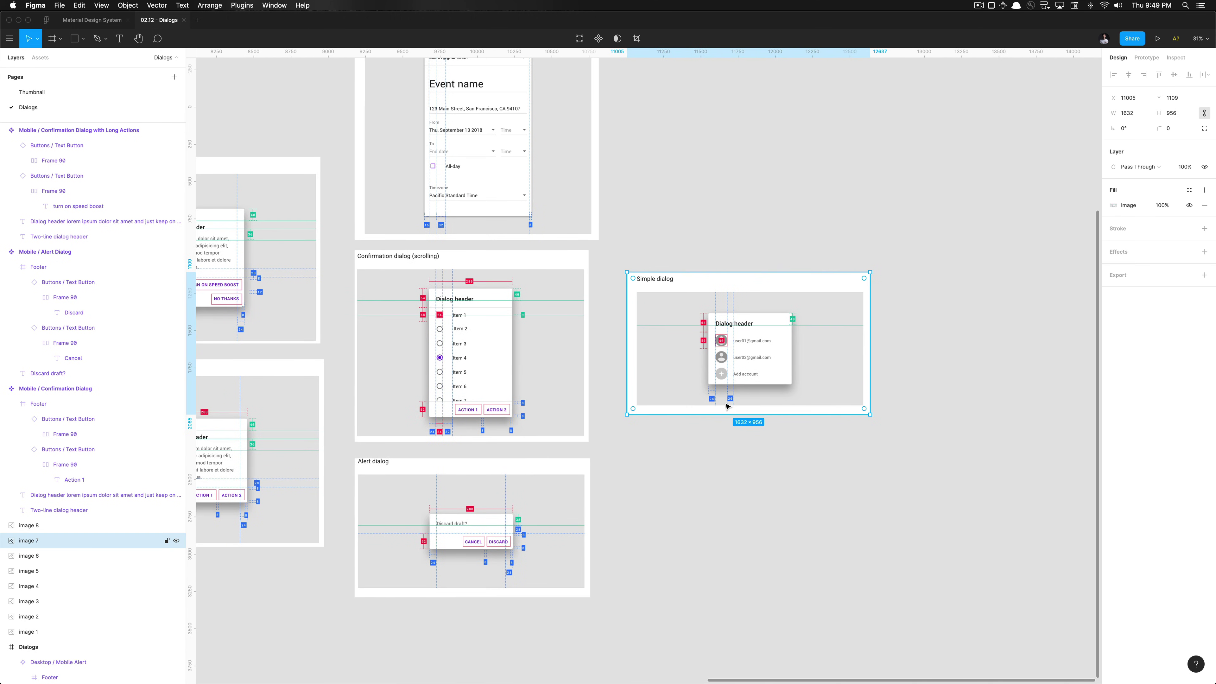
pyautogui.click(727, 448)
pyautogui.scroll(3, 727, 447)
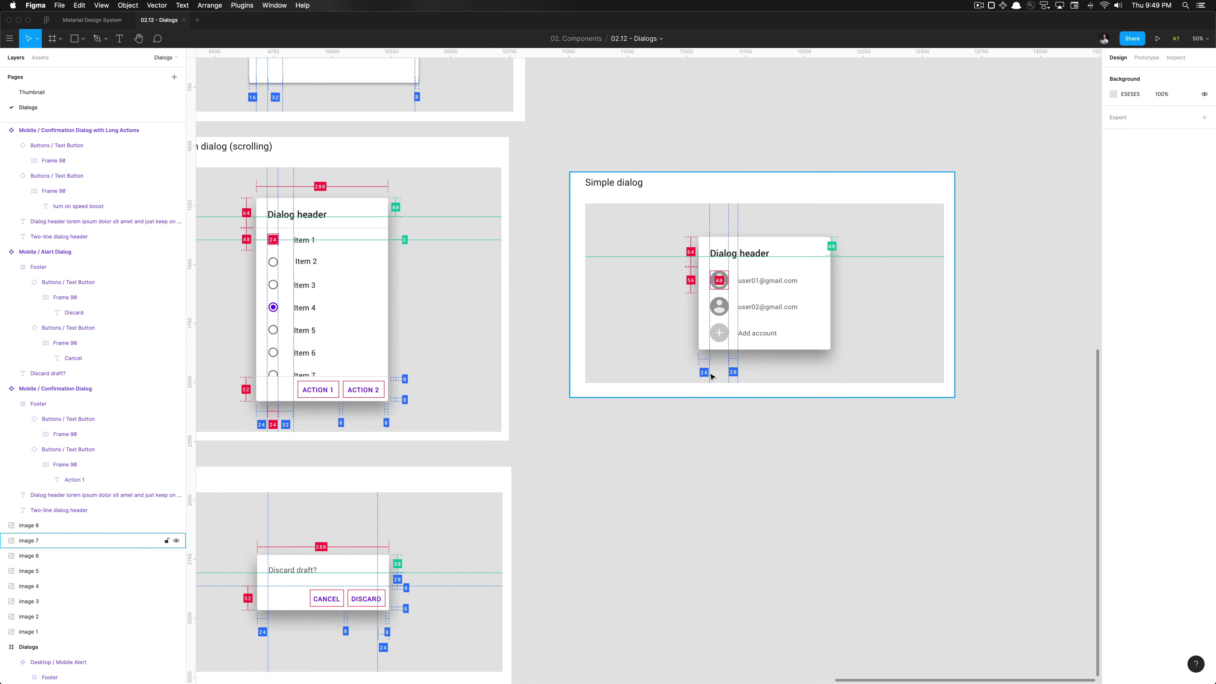
pyautogui.click(41, 58)
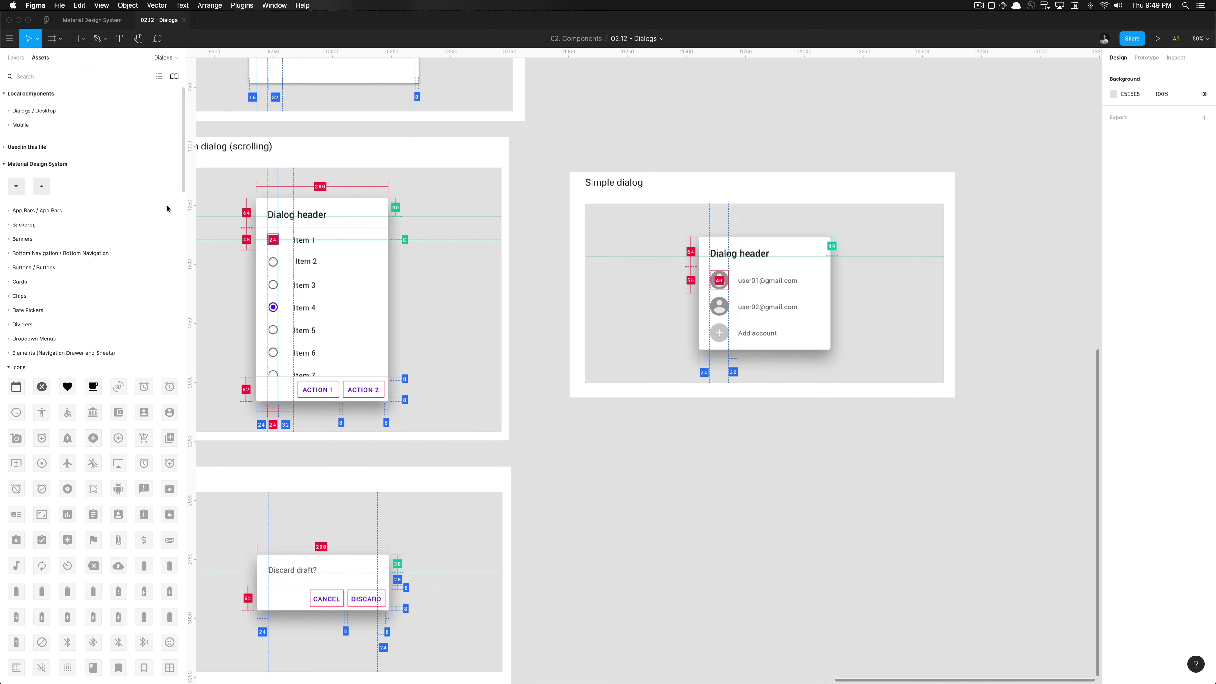
pyautogui.write('i')
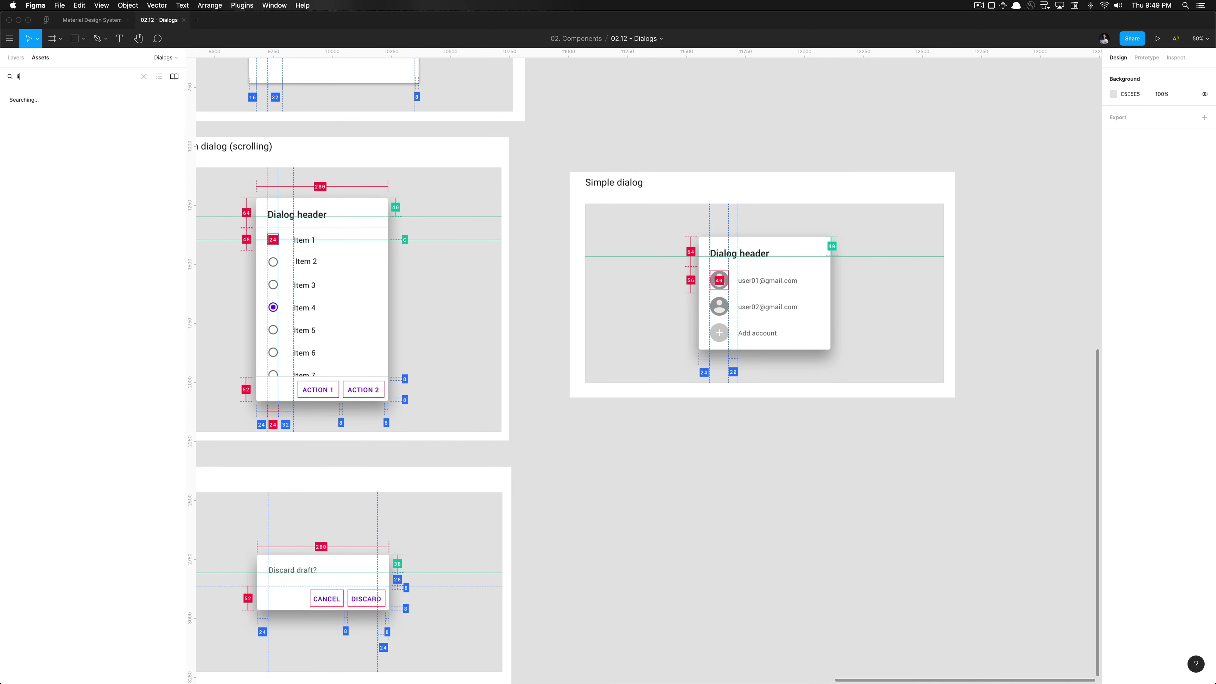
pyautogui.write('ist items')
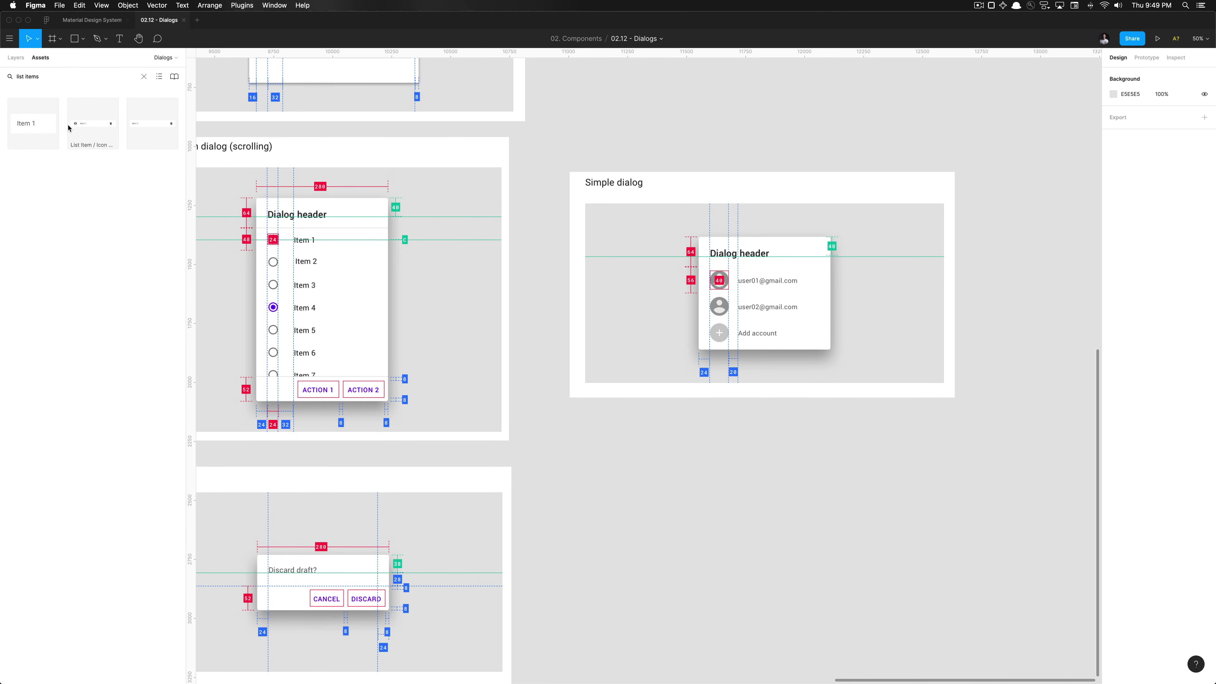
pyautogui.moveTo(102, 129); pyautogui.dragTo(718, 455)
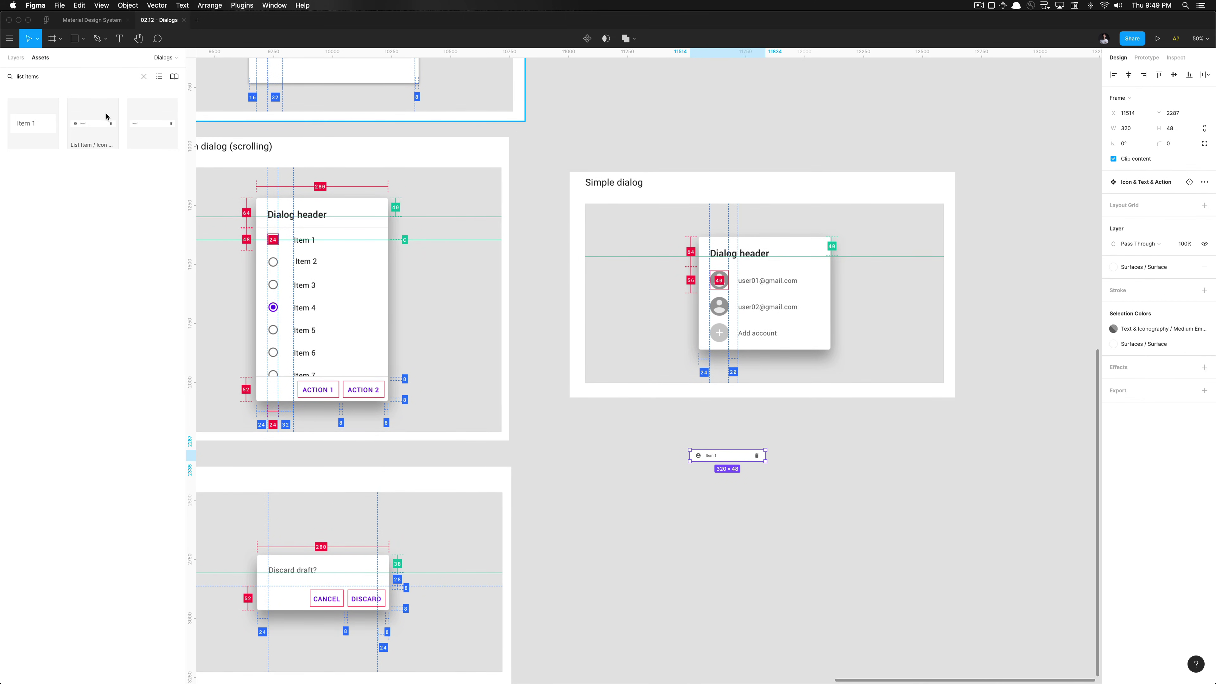
pyautogui.click(687, 467)
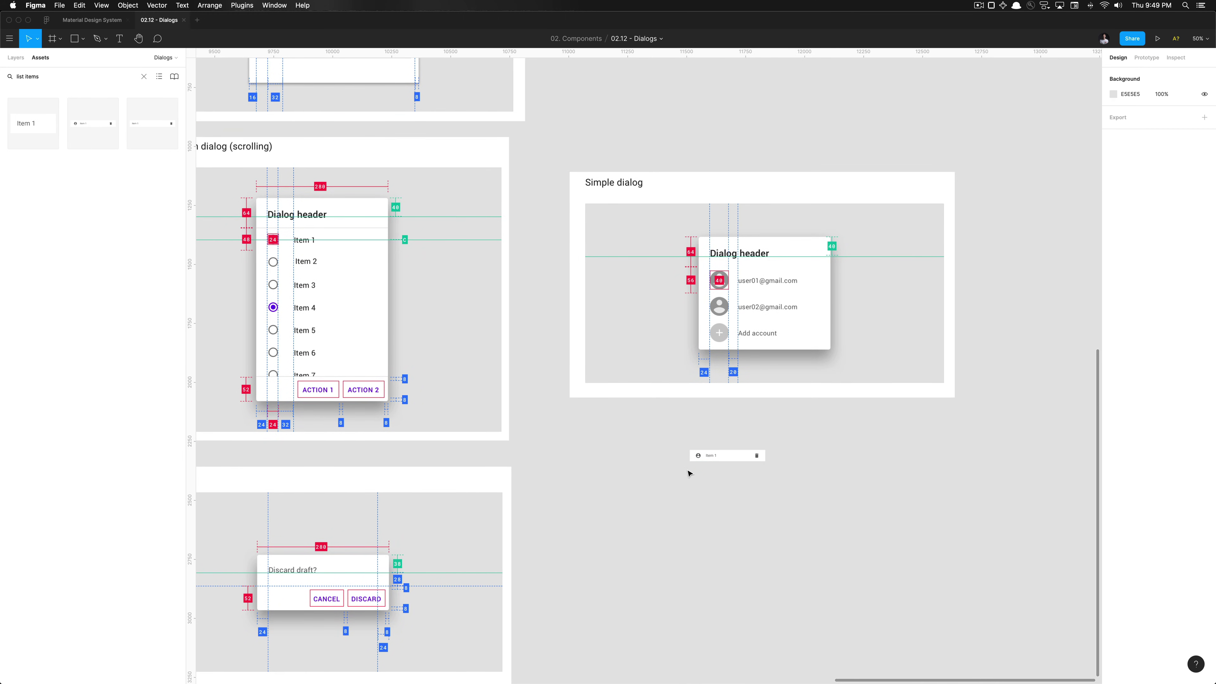
pyautogui.hotkey('alt', '1')
pyautogui.click(718, 458)
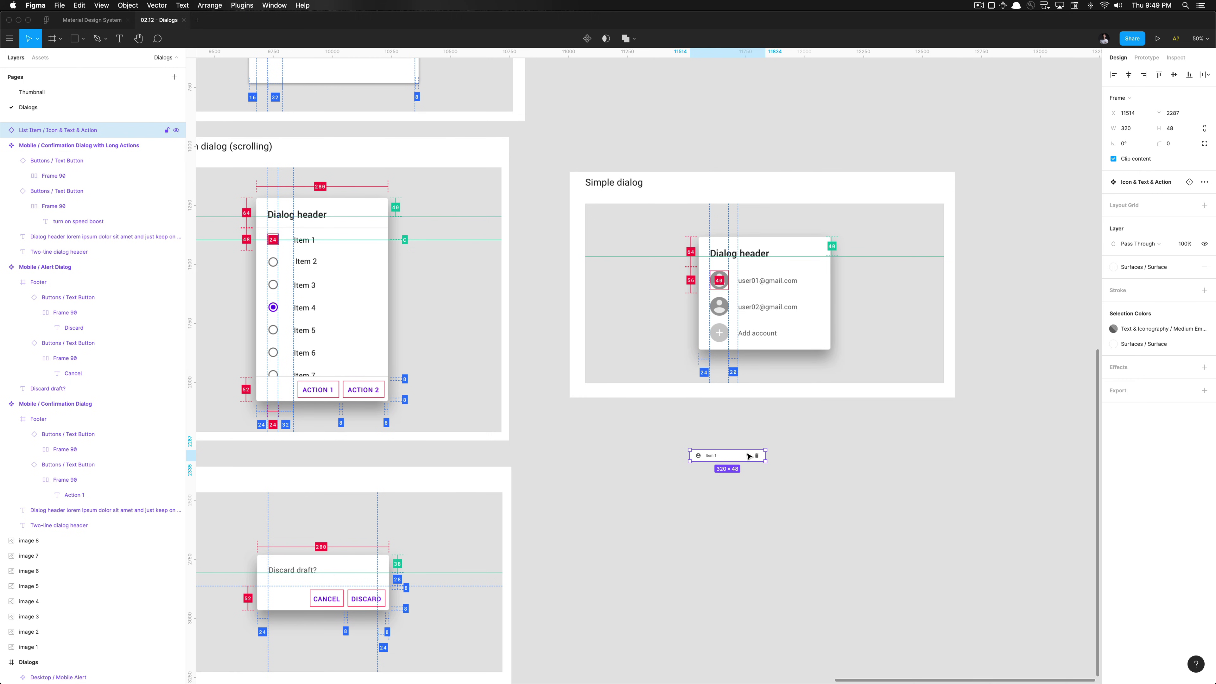
pyautogui.click(779, 437)
pyautogui.scroll(5, 779, 437)
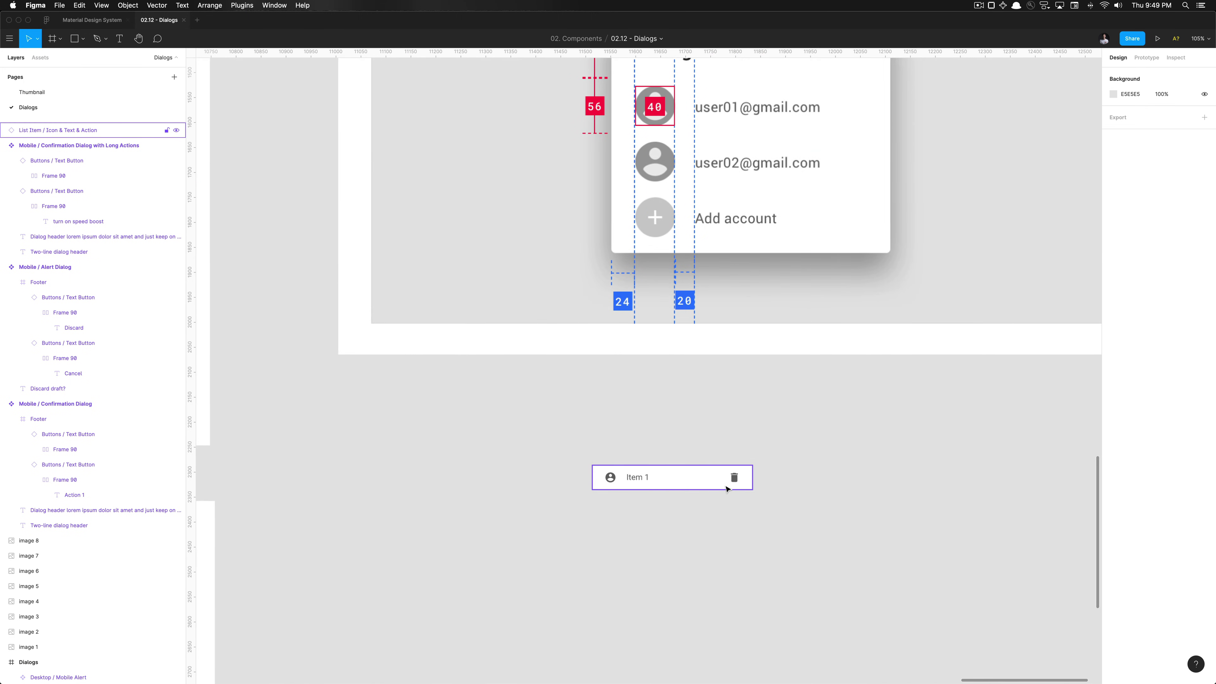
pyautogui.scroll(-5, 725, 489)
pyautogui.click(724, 485)
pyautogui.scroll(4, 723, 485)
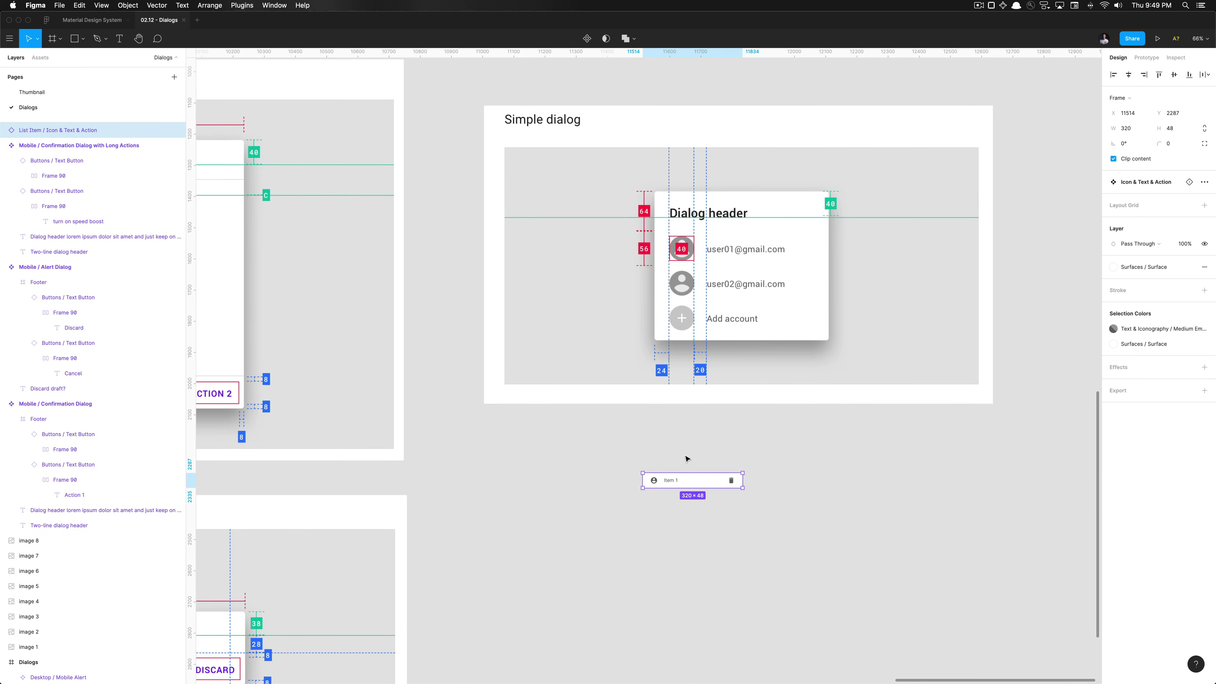
pyautogui.press('Escape')
pyautogui.scroll(-5, 686, 459)
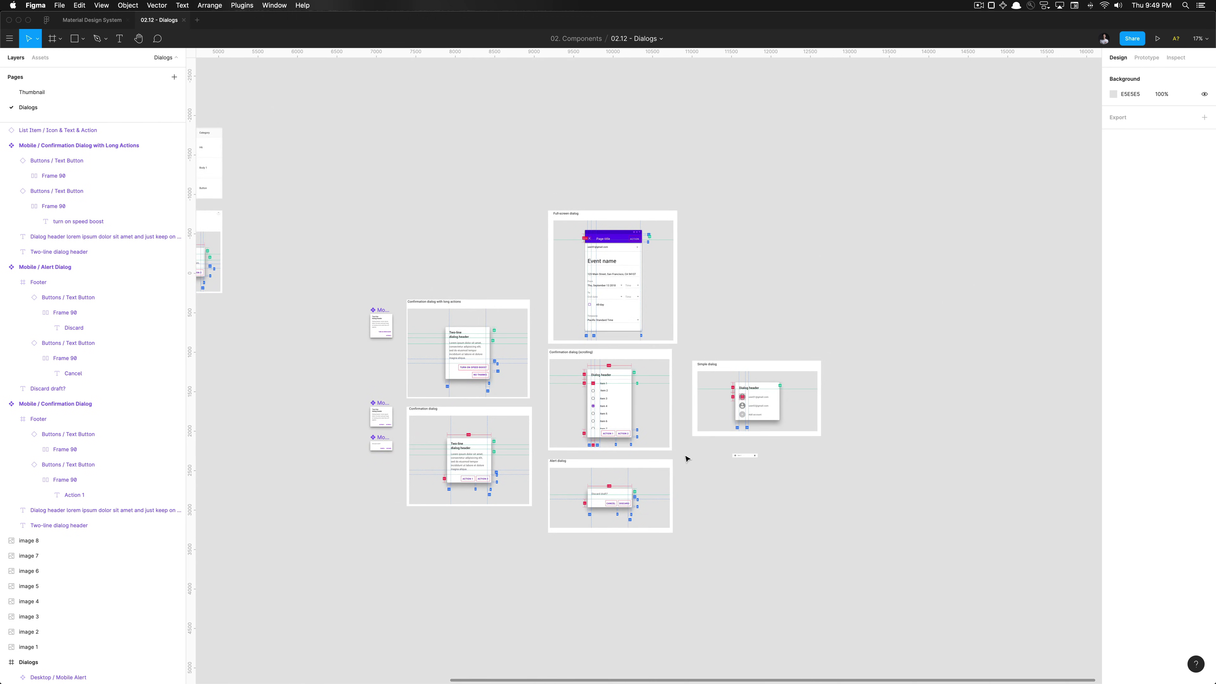
pyautogui.scroll(10, 686, 459)
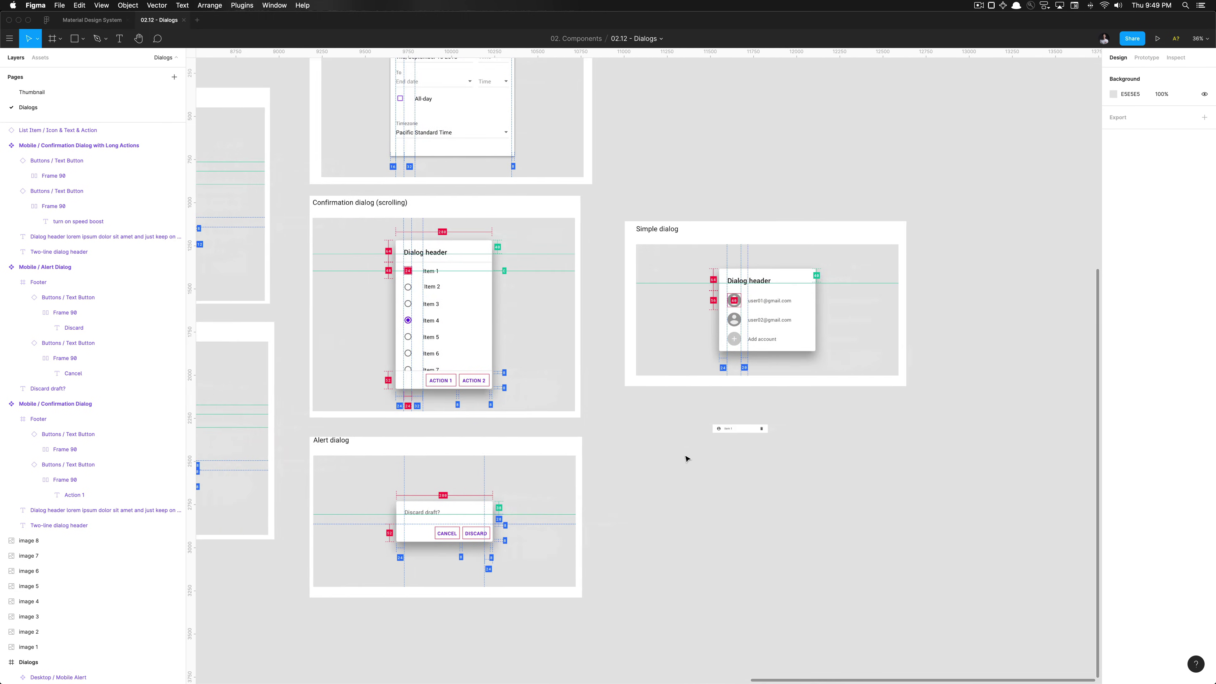
pyautogui.hscroll(5, 686, 459)
pyautogui.scroll(3, 652, 454)
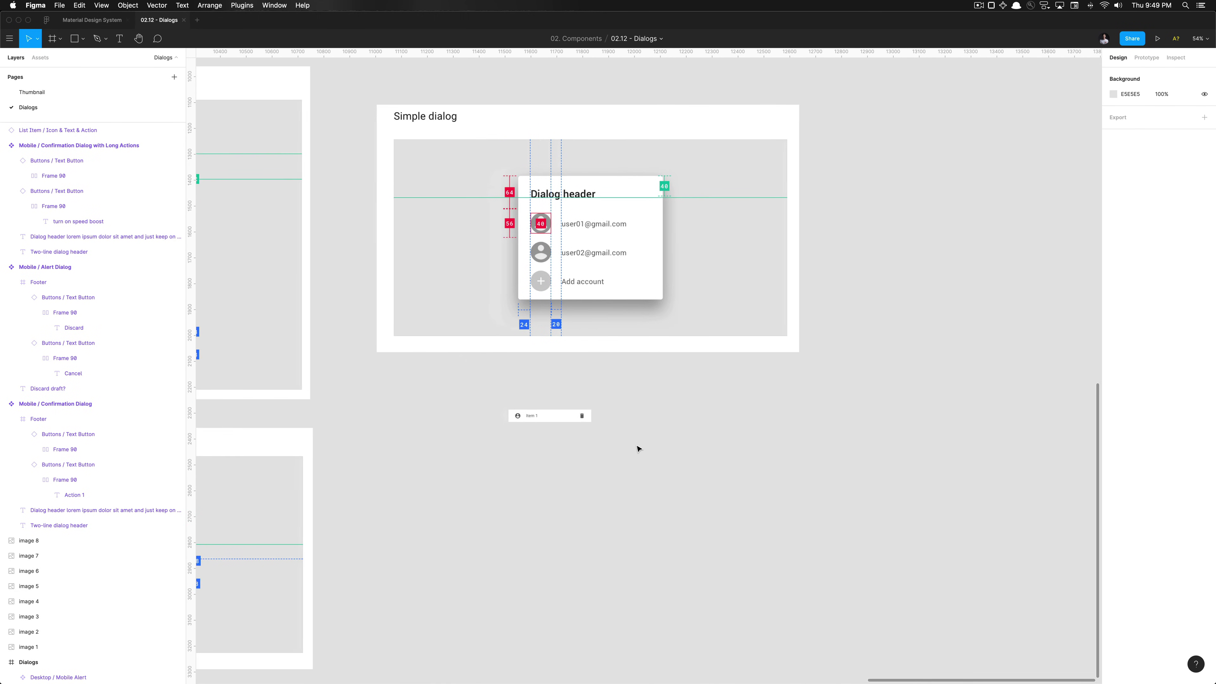
pyautogui.scroll(-3, 637, 449)
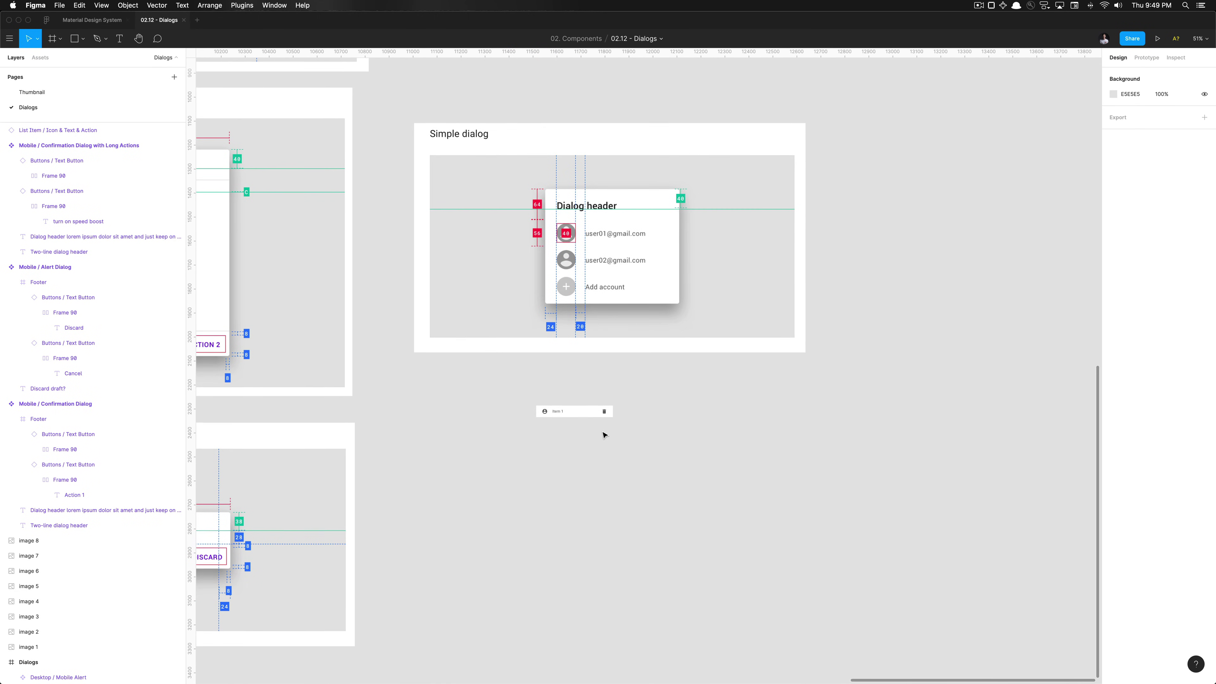
pyautogui.scroll(3, 604, 435)
pyautogui.click(564, 411)
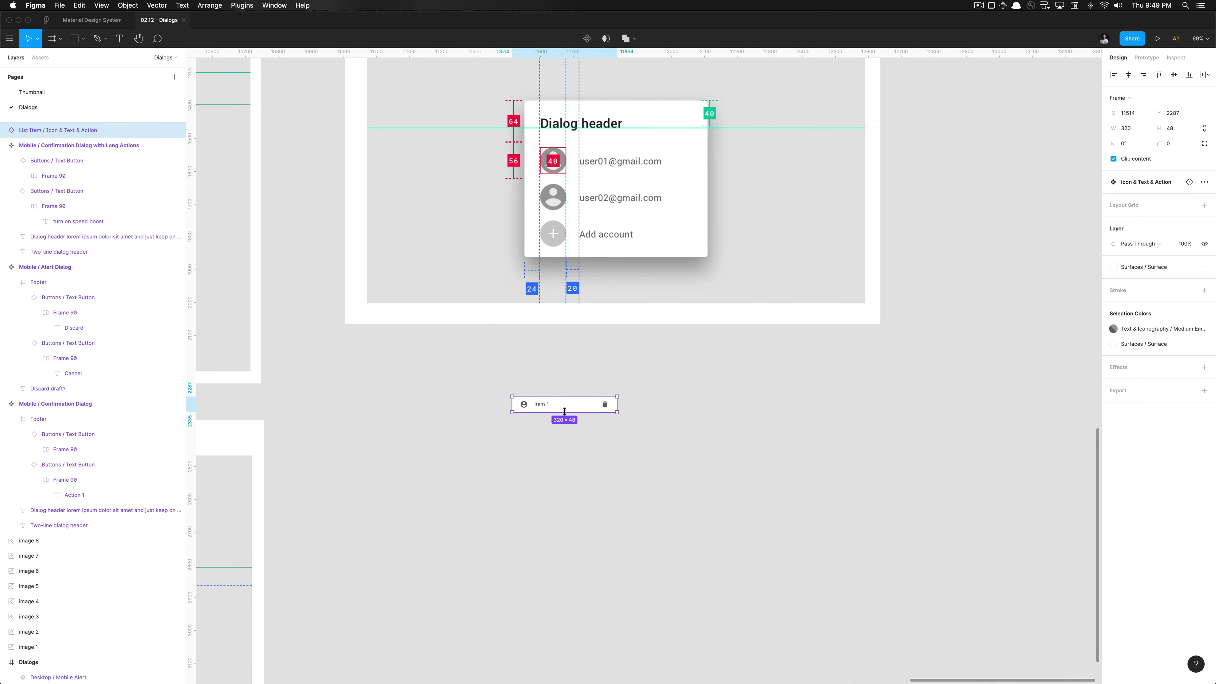
# Detach the Item 1 row and rename it 'List Item / Icon & Text', dropping ' & Action'
pyautogui.press('super+alt+b')
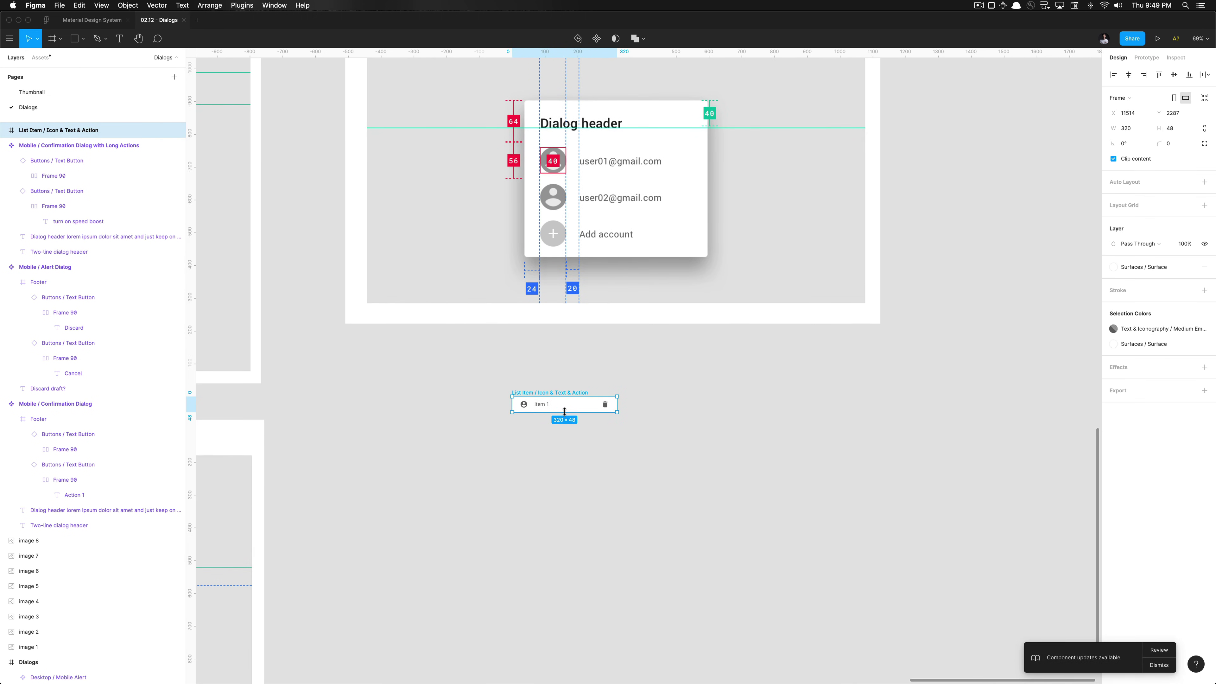
pyautogui.press('super+r')
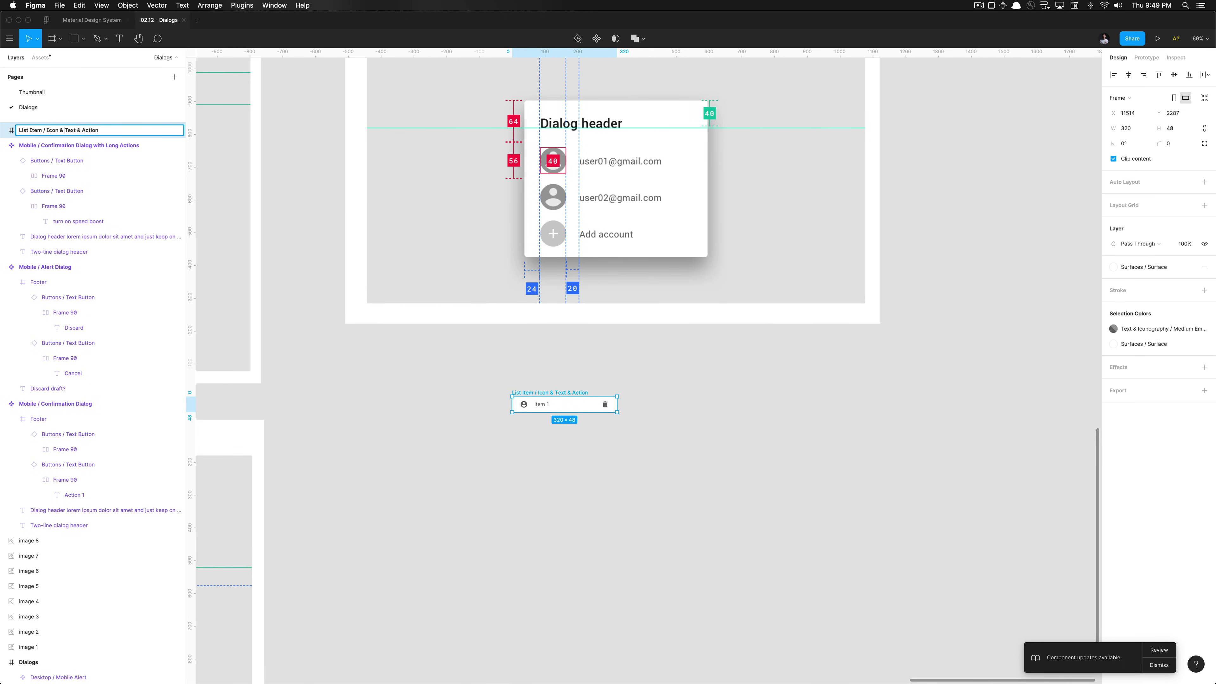
pyautogui.hotkey('shift', 'End')
pyautogui.press('BackSpace')
pyautogui.press('Return')
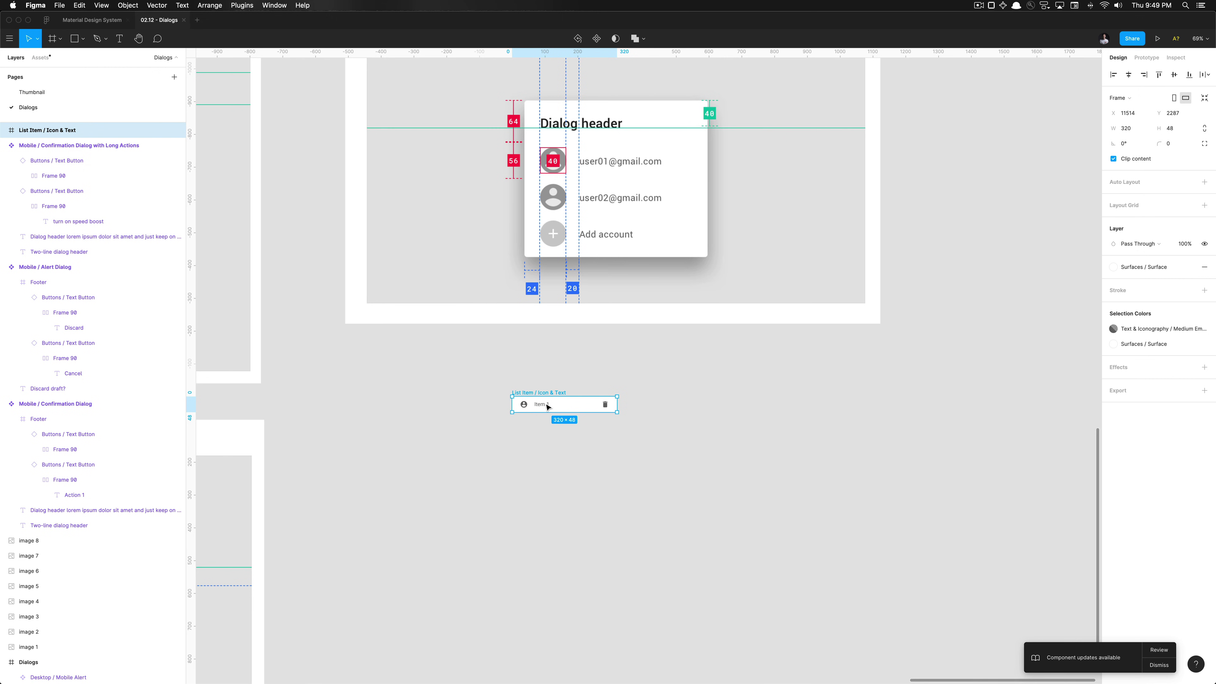
# Delete the trash icon at the end of the row
pyautogui.click(548, 407)
pyautogui.click(524, 406)
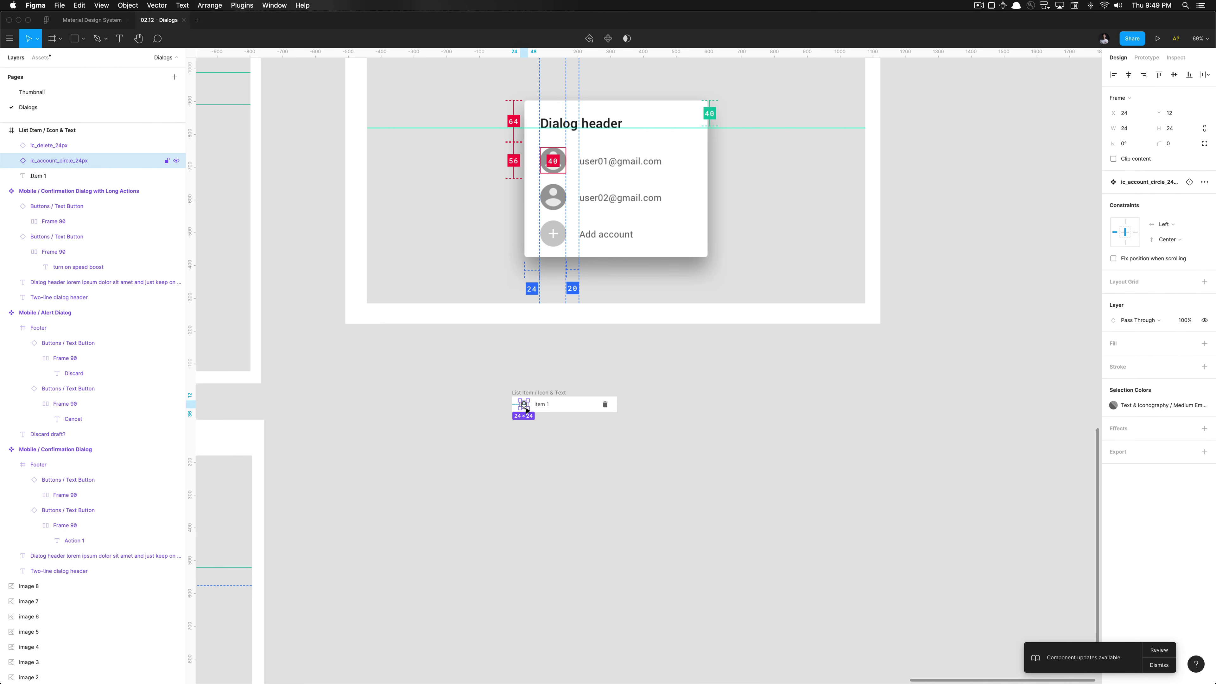
pyautogui.click(604, 406)
pyautogui.press('Delete')
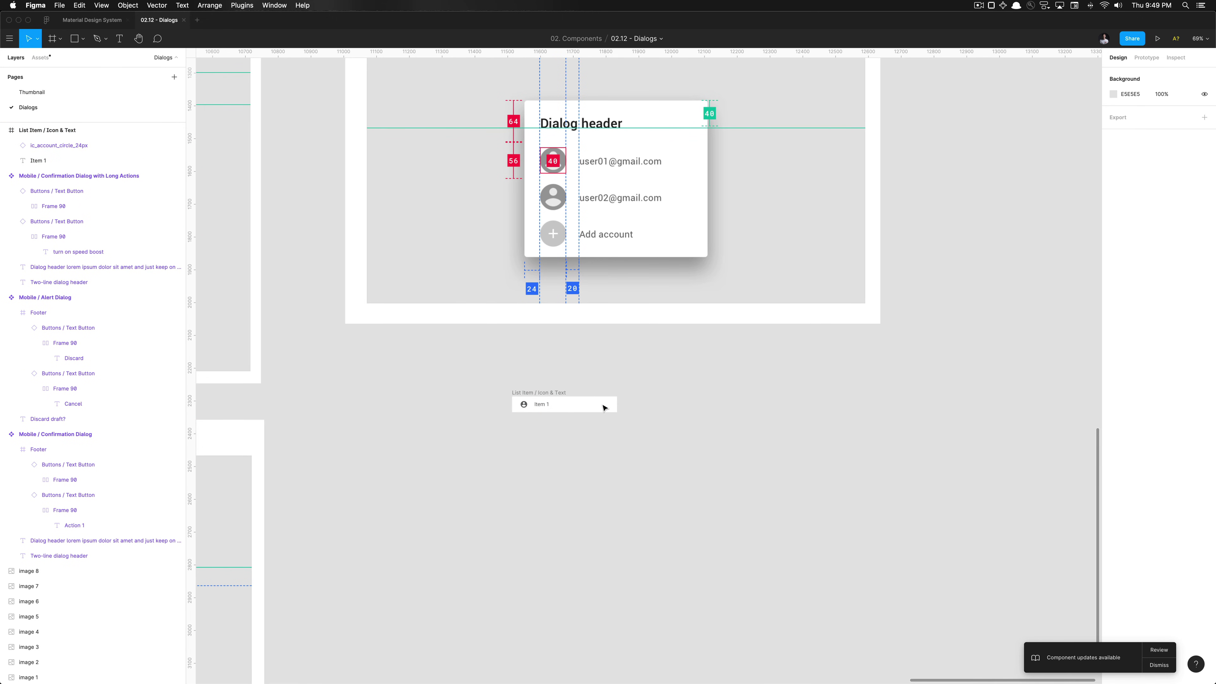
# Set the List Item / Icon & Text row's height to 56, making it 320 × 56
pyautogui.scroll(3, 603, 407)
pyautogui.hscroll(2, 603, 407)
pyautogui.click(523, 431)
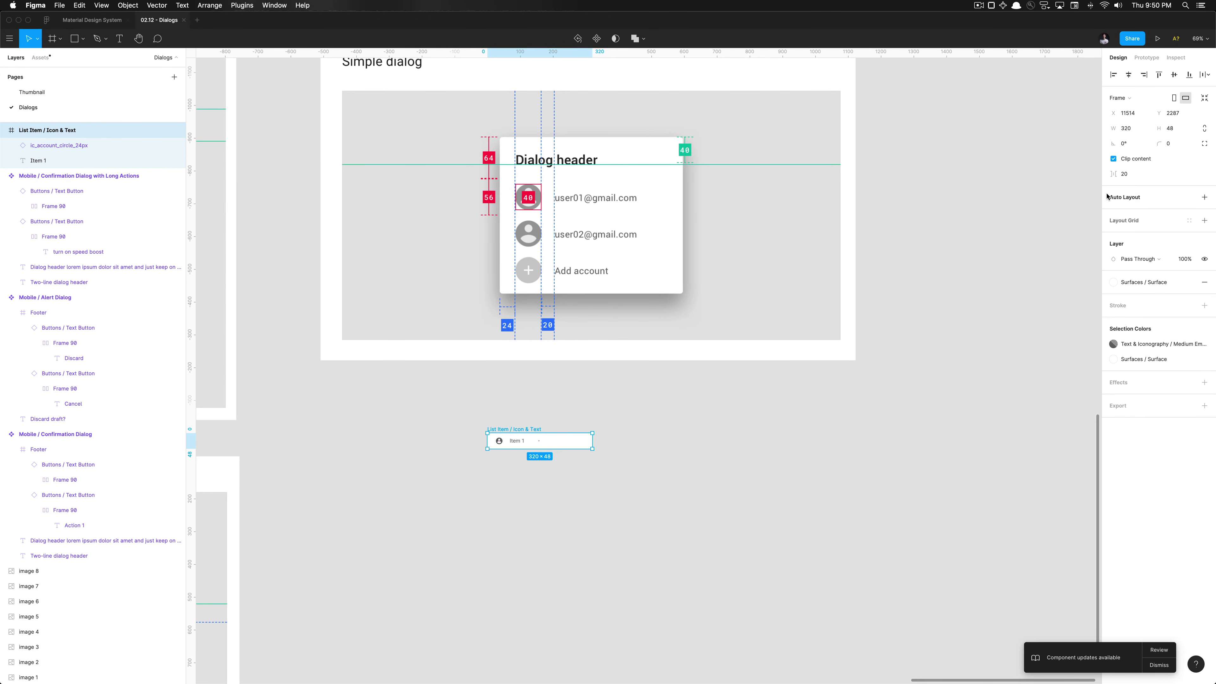
pyautogui.click(1179, 128)
pyautogui.press('Return')
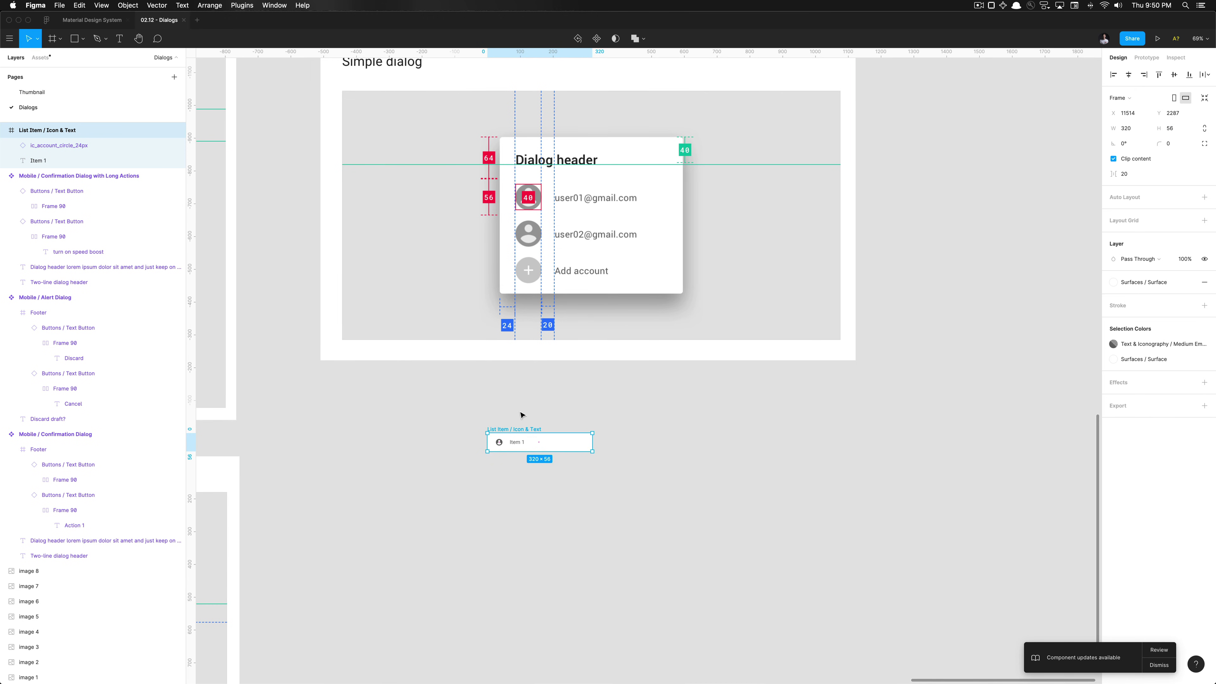
pyautogui.scroll(5, 470, 383)
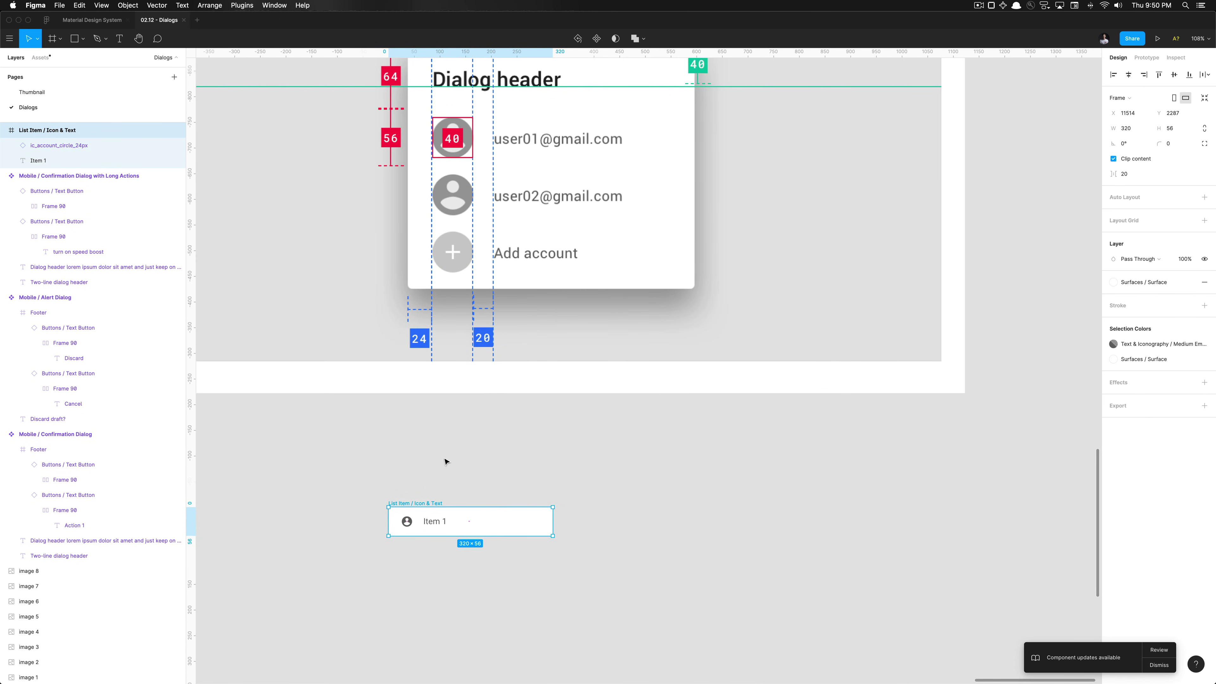
# Resize the account icon to 40 × 40 by setting its height to 40
pyautogui.click(407, 521)
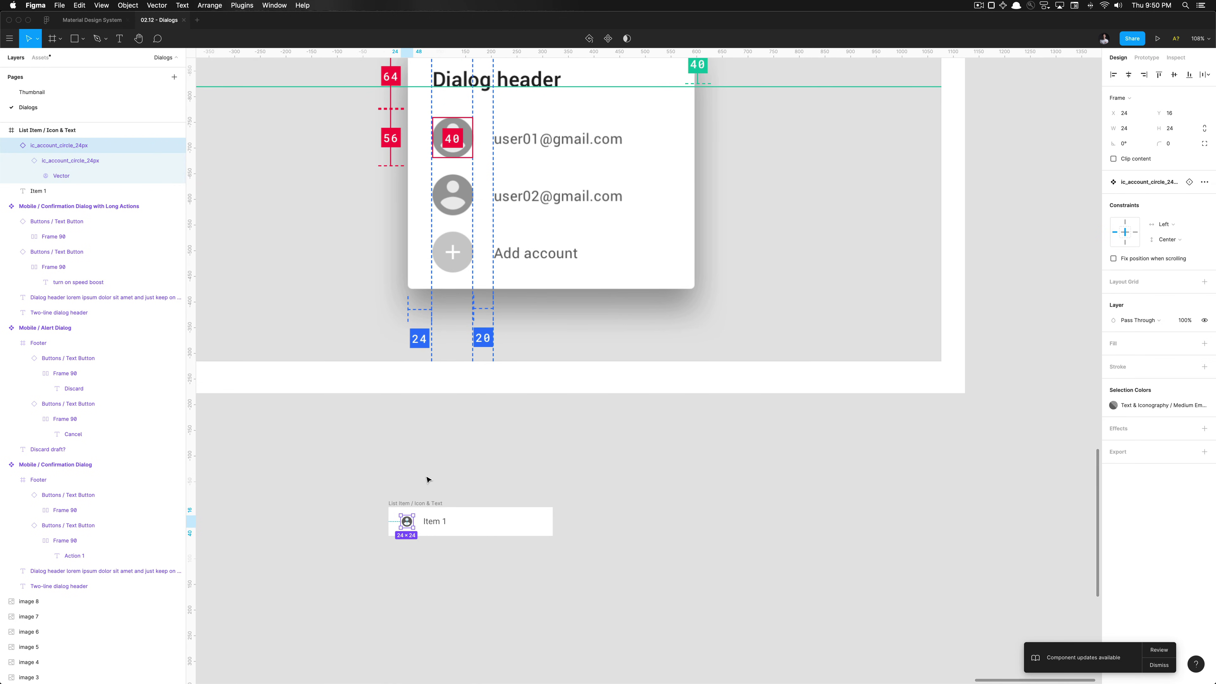
pyautogui.scroll(5, 407, 522)
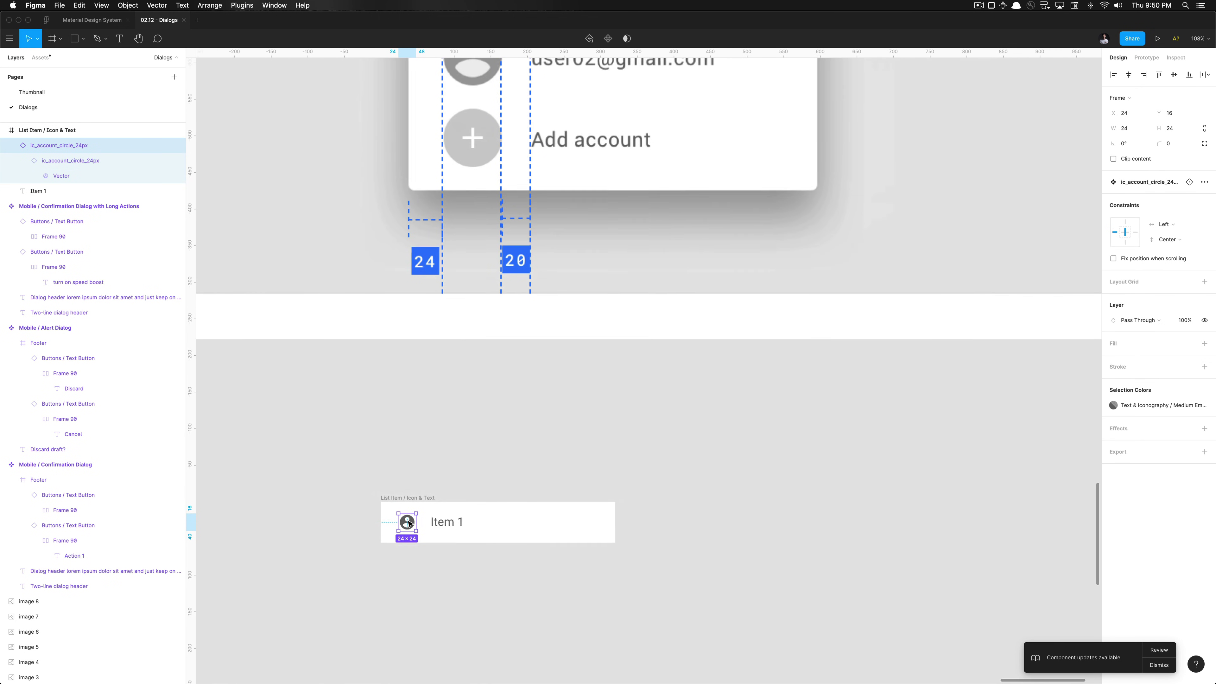
pyautogui.scroll(5, 408, 523)
pyautogui.scroll(-5, 419, 510)
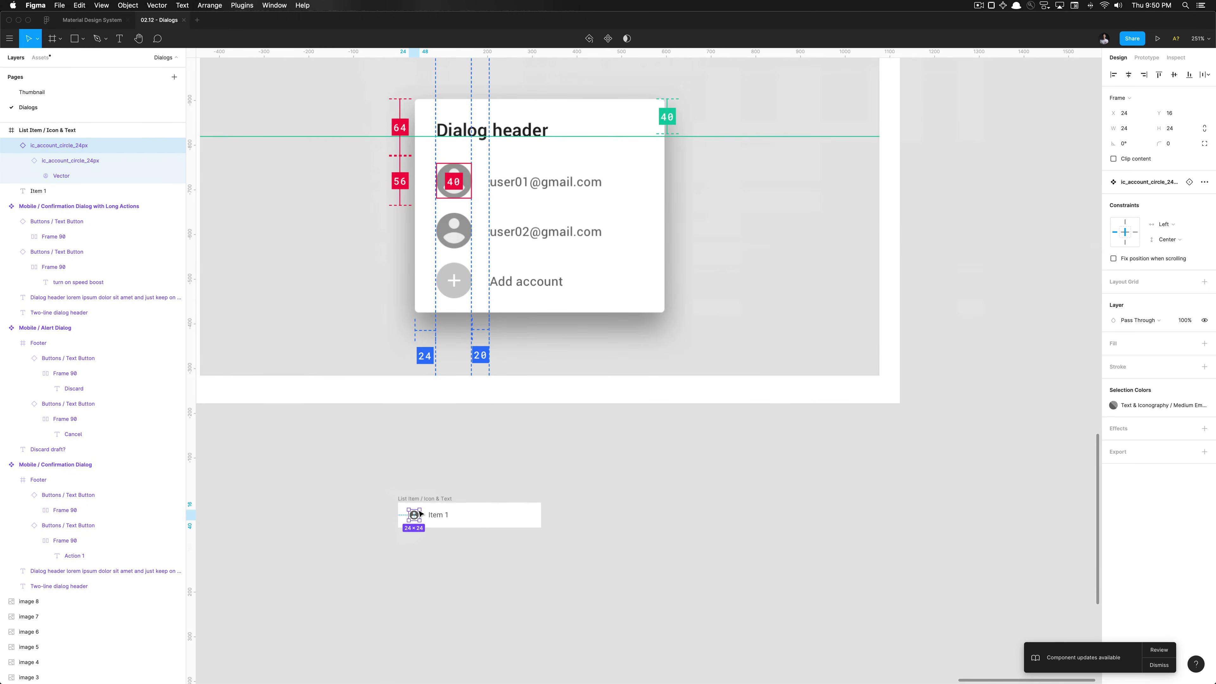
pyautogui.scroll(3, 420, 514)
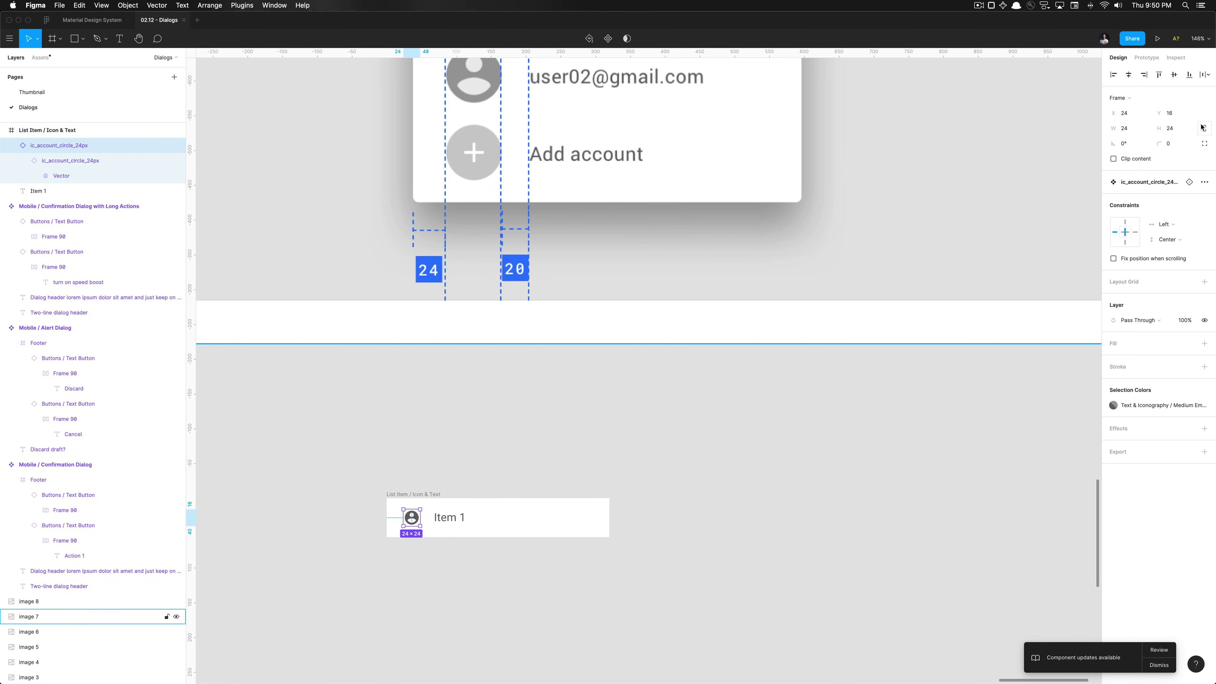
pyautogui.click(1178, 129)
pyautogui.write('40')
pyautogui.press('Return')
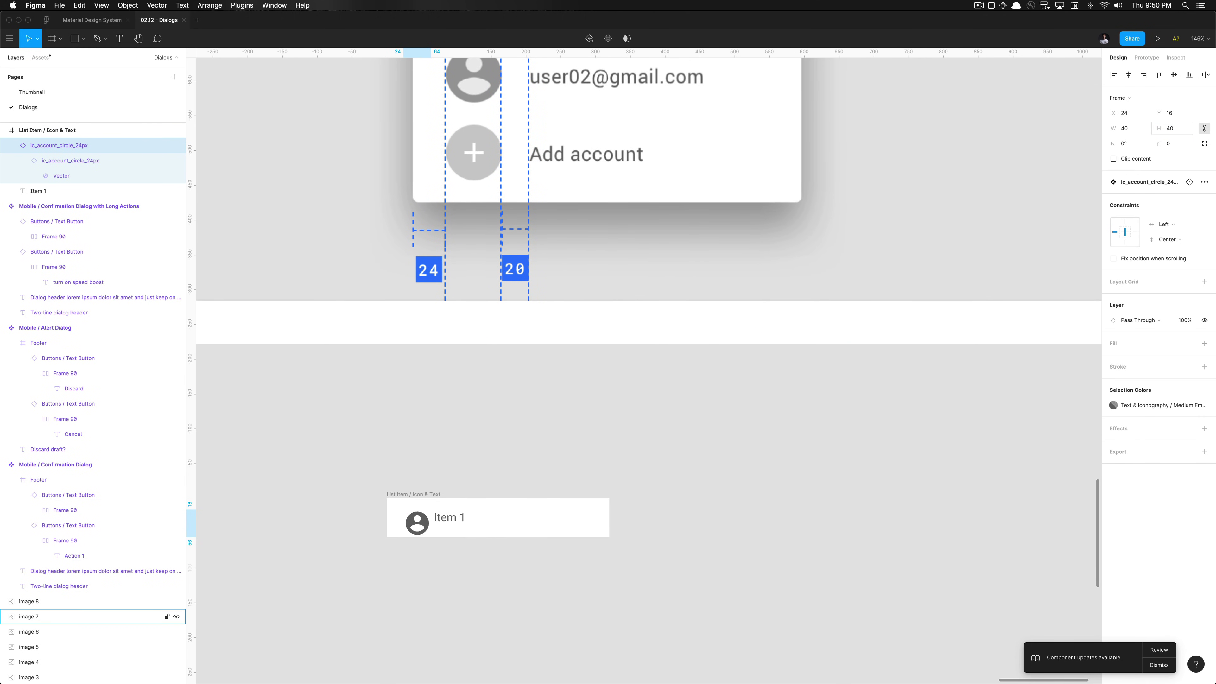
# Select the account icon instance, try detaching it, then undo the detach
pyautogui.keyDown('super'); pyautogui.click(428, 527); pyautogui.keyUp('super')
pyautogui.scroll(5, 428, 527)
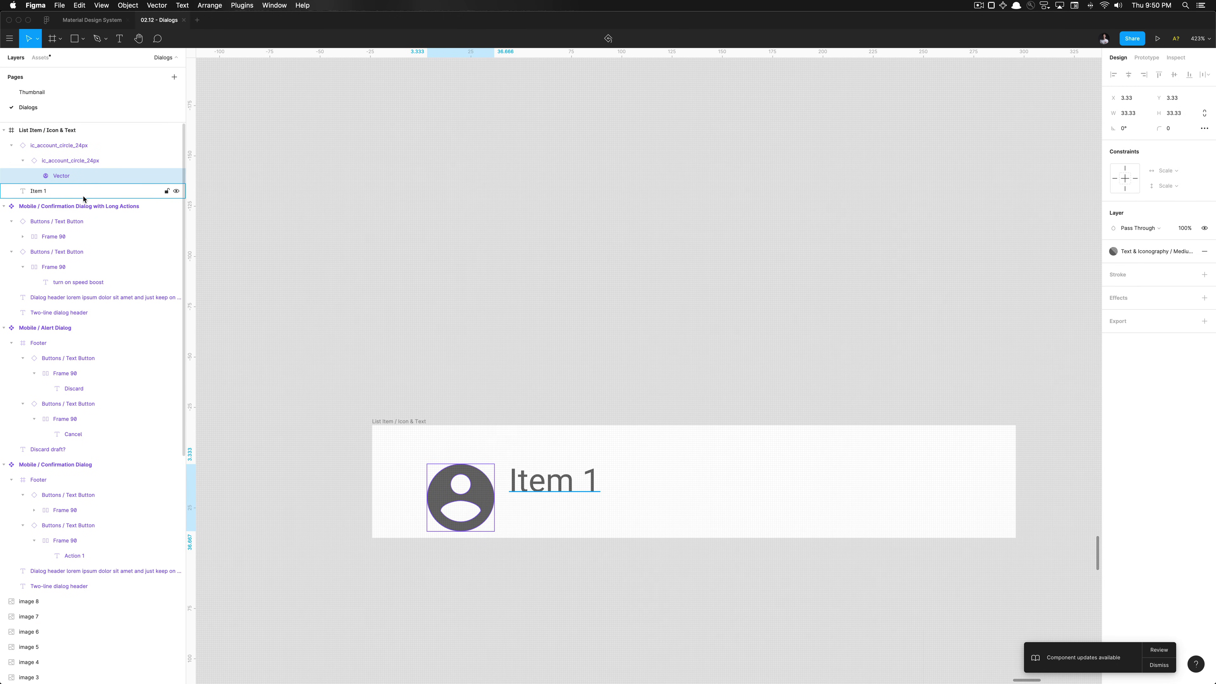
pyautogui.click(81, 146)
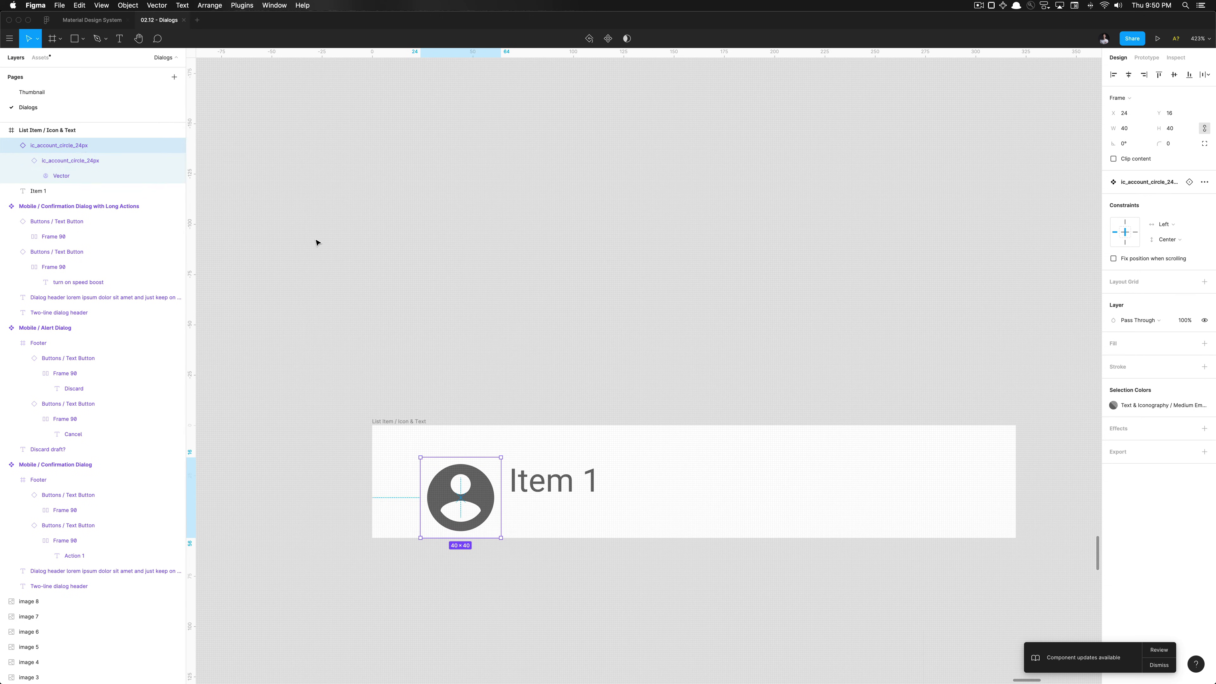
pyautogui.press('alt+super+b')
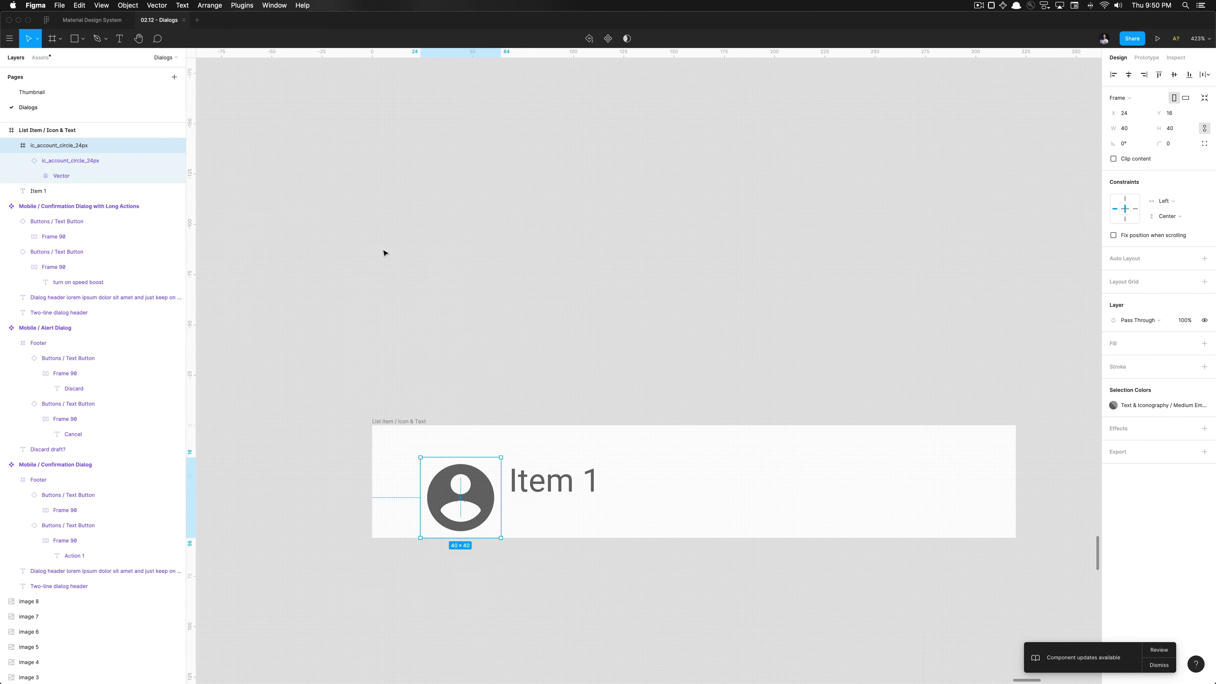
pyautogui.press('super+z')
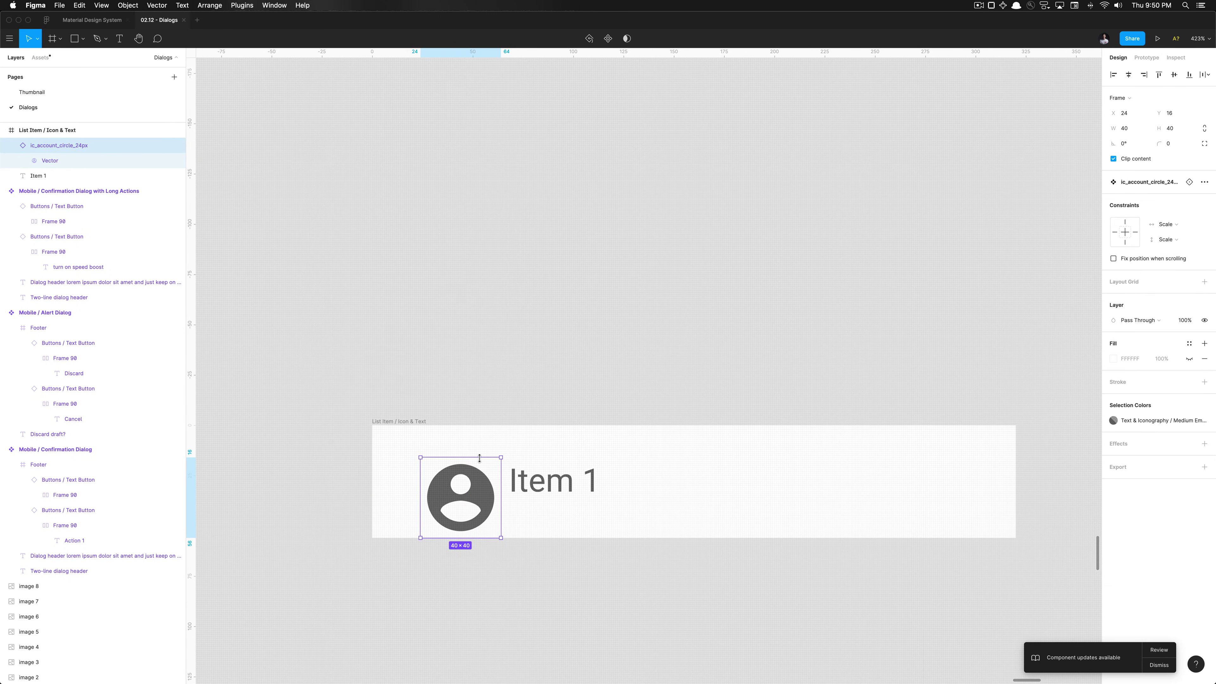
# Move the account icon up-left in the row, then delete the icon instance
pyautogui.scroll(5, 479, 459)
pyautogui.doubleClick(478, 487)
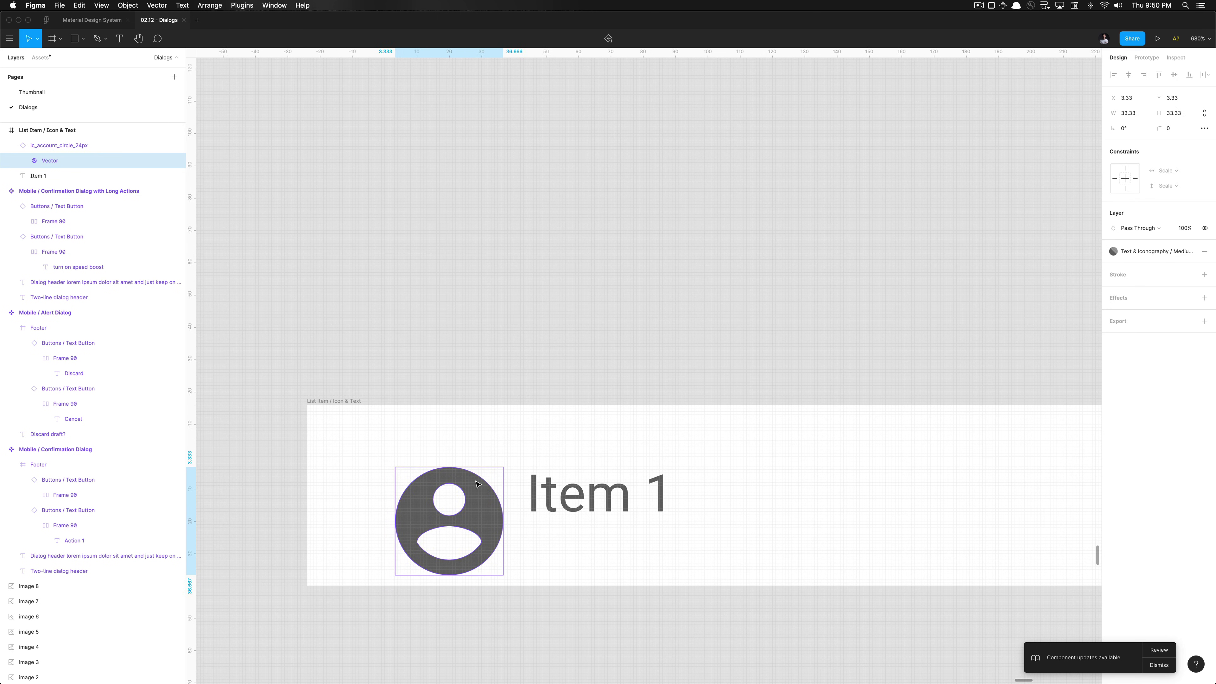
pyautogui.click(128, 146)
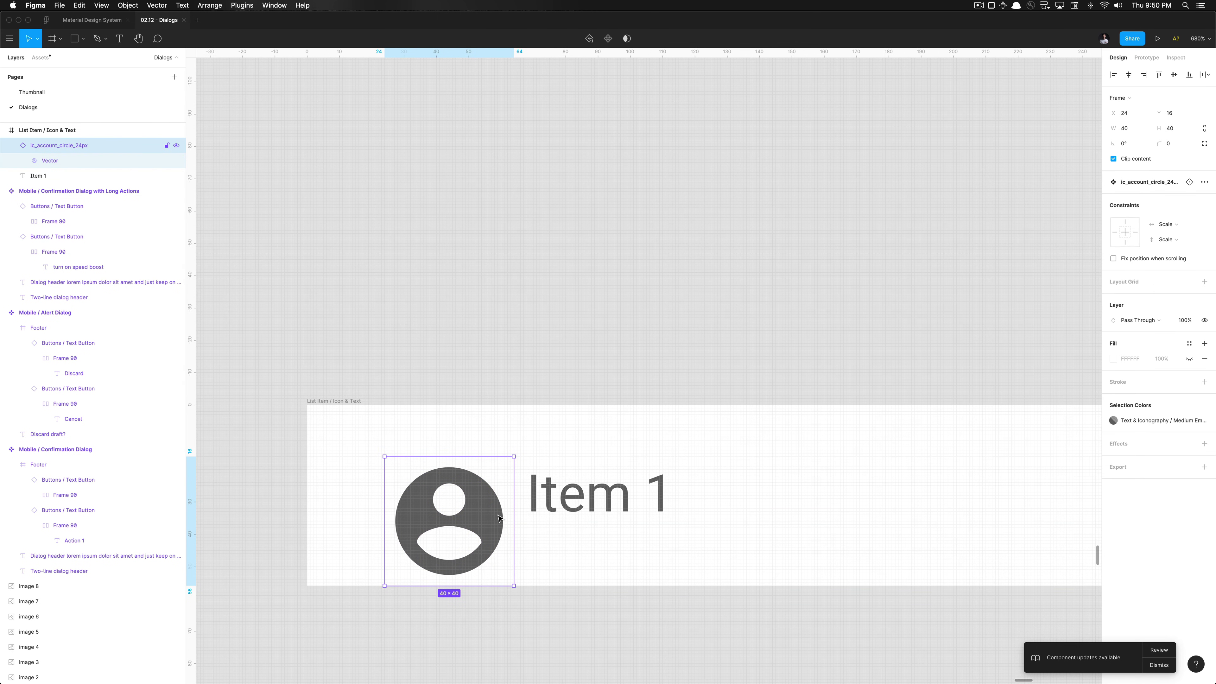
pyautogui.scroll(-3, 498, 518)
pyautogui.moveTo(494, 517); pyautogui.dragTo(467, 498)
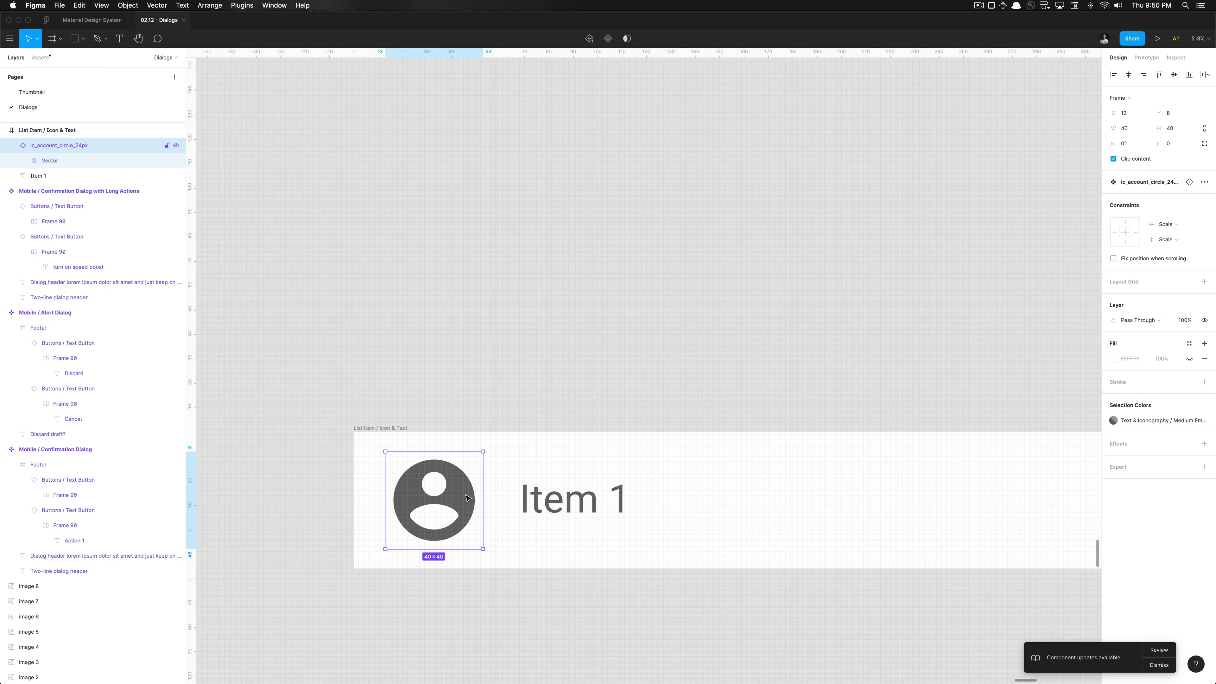
pyautogui.scroll(-10, 468, 498)
pyautogui.scroll(5, 467, 498)
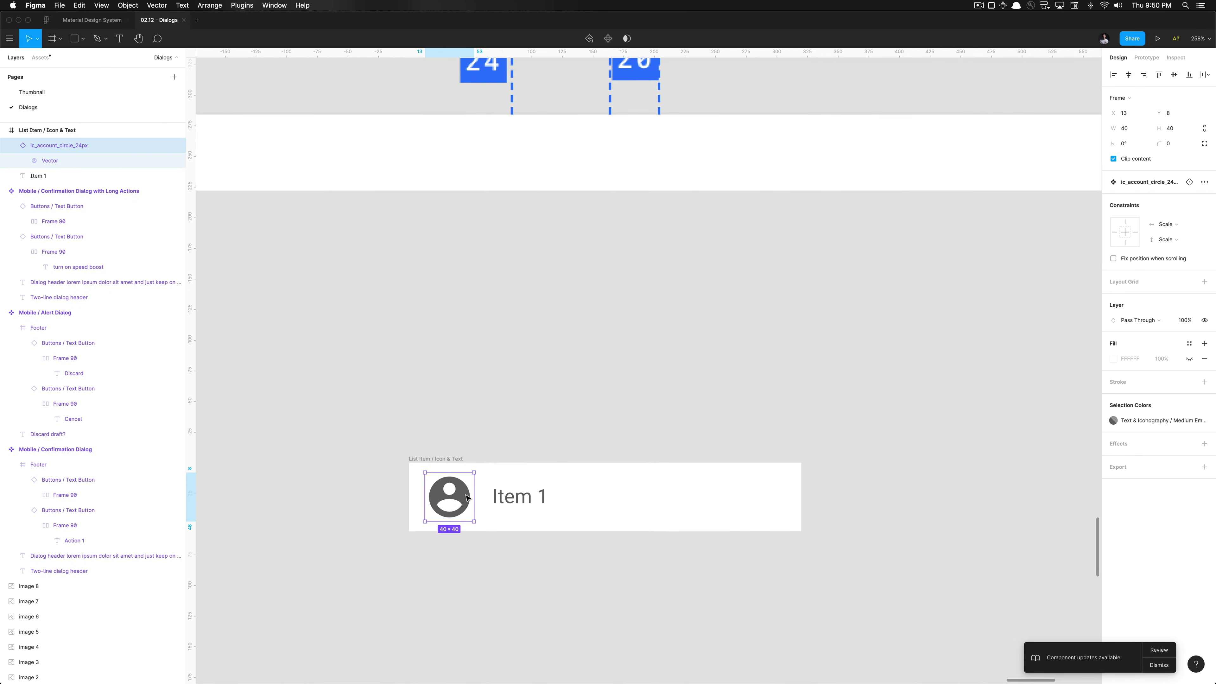
pyautogui.scroll(5, 459, 507)
pyautogui.doubleClick(471, 489)
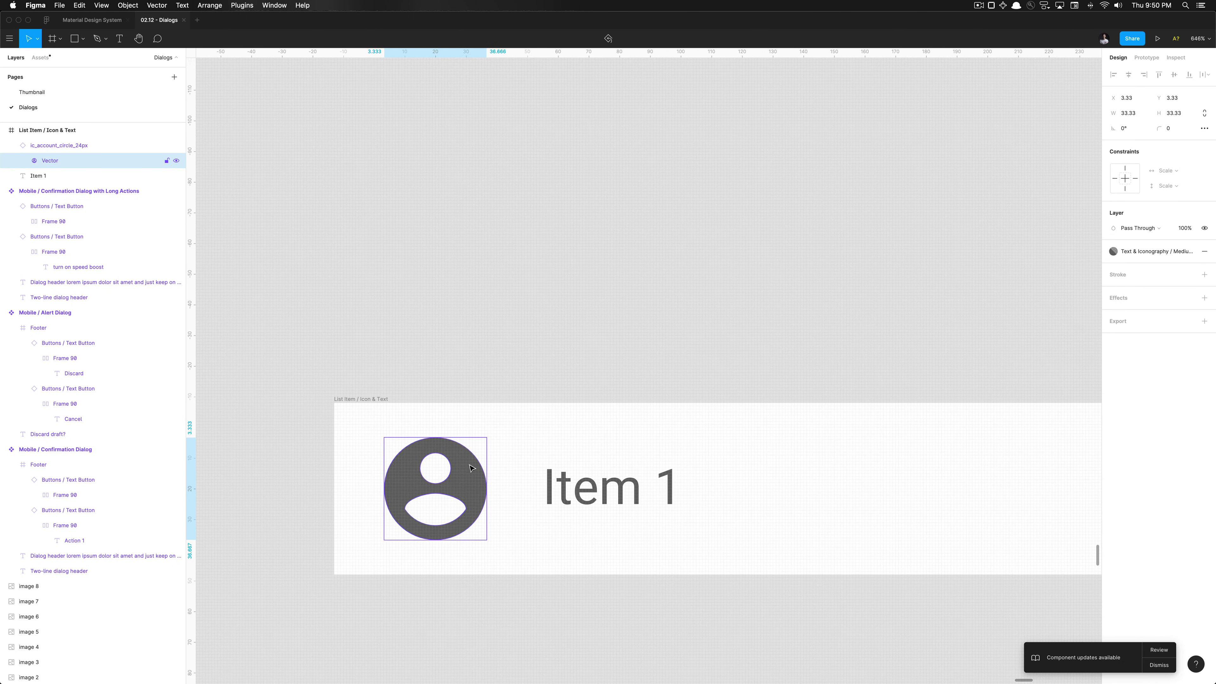
pyautogui.press('Escape')
pyautogui.press('Delete')
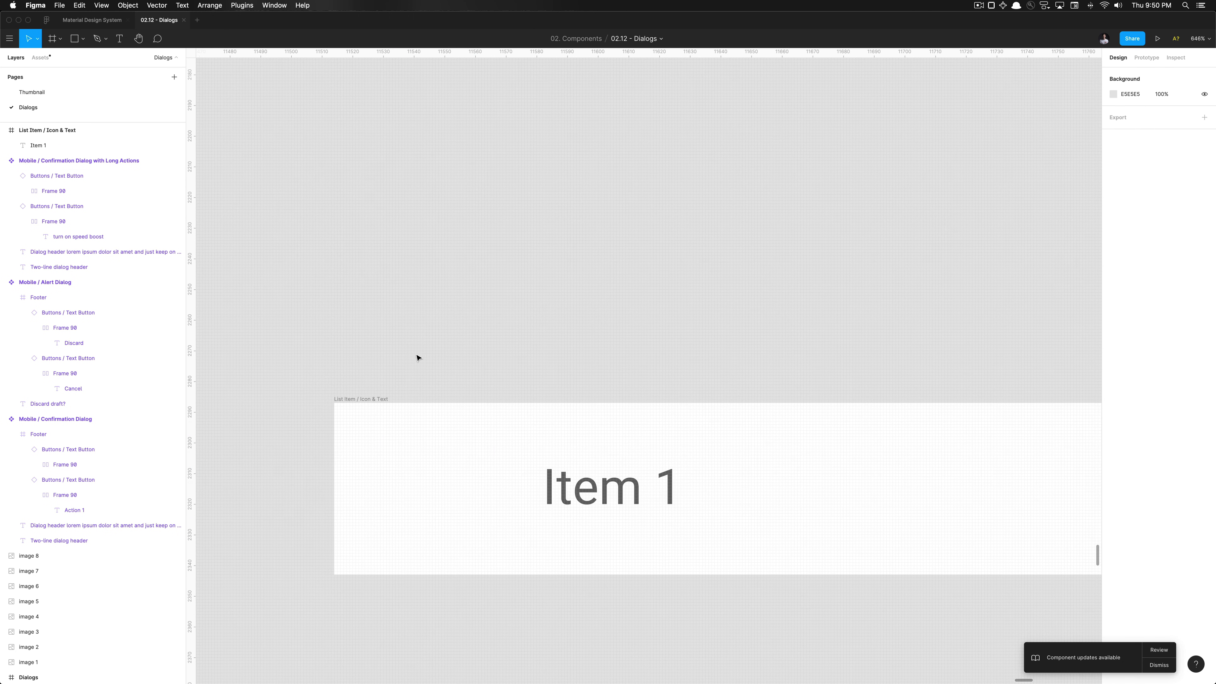
# Drop an Icon Placeholder from the library into the row and size it 40 × 40
pyautogui.click(37, 57)
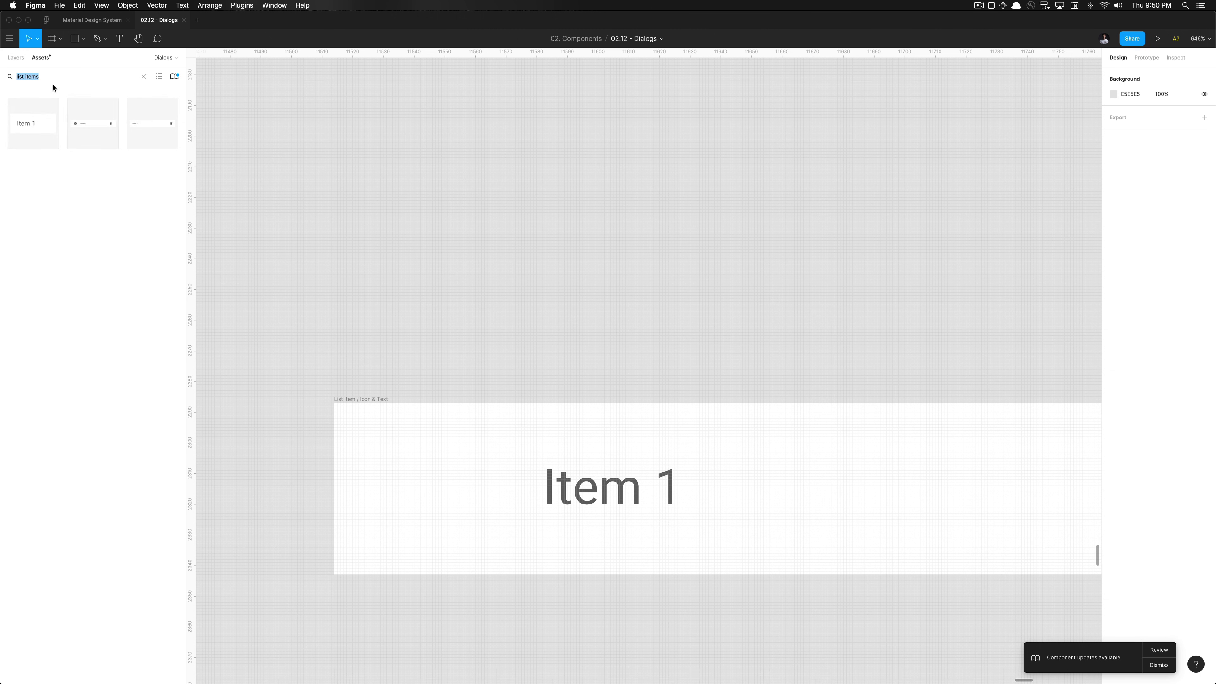
pyautogui.write('placeholder')
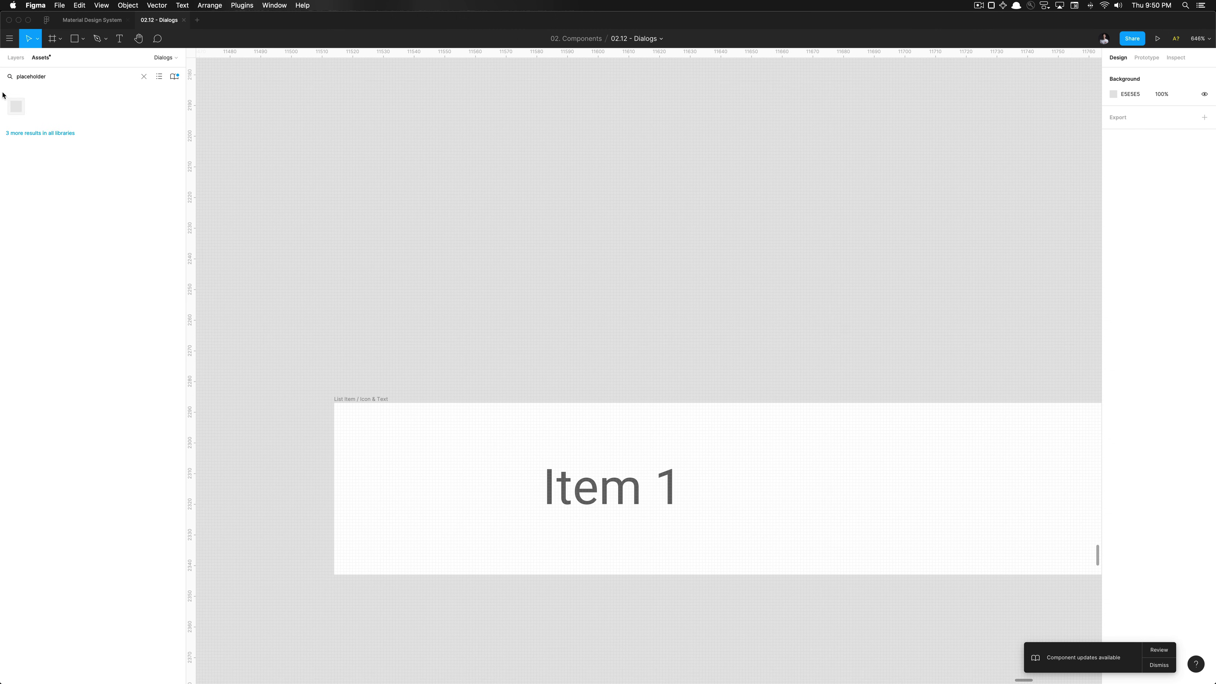
pyautogui.moveTo(16, 105); pyautogui.dragTo(436, 487)
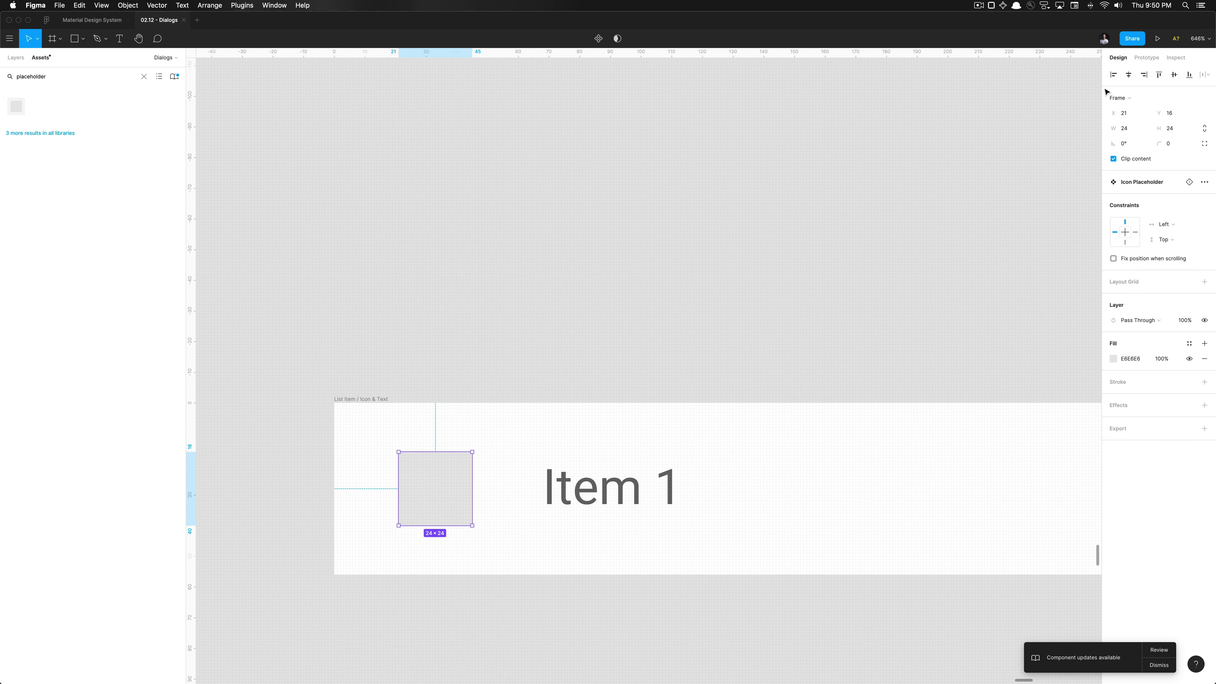
pyautogui.click(1178, 129)
pyautogui.write('40')
pyautogui.hotkey('shift', 'Tab')
pyautogui.write('40')
pyautogui.press('Return')
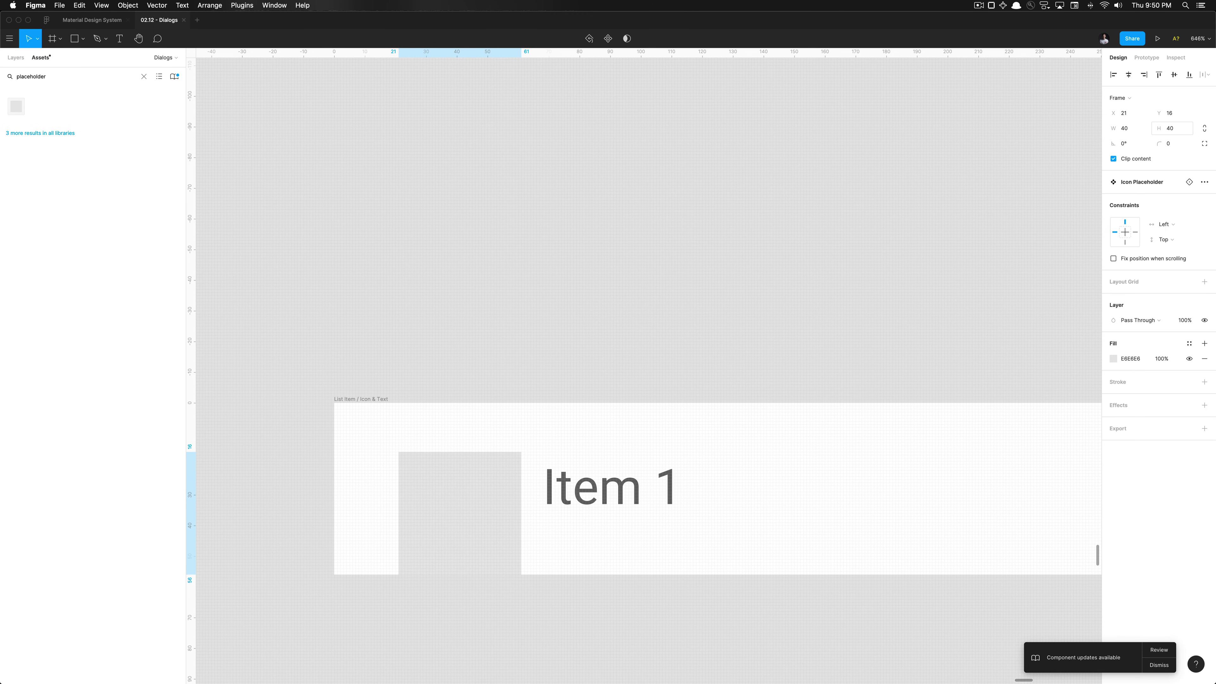
# Position the placeholder at X 16, Y 8 and give it a 24 corner radius
pyautogui.moveTo(459, 513); pyautogui.dragTo(445, 488)
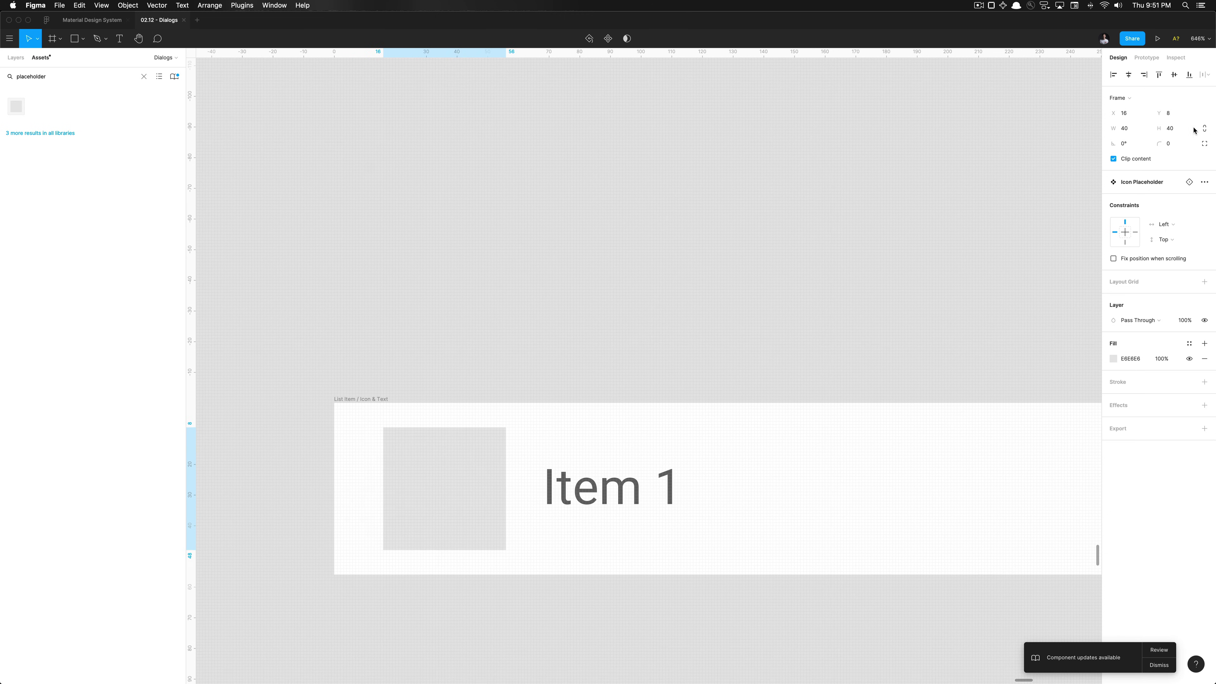
pyautogui.click(1175, 144)
pyautogui.write('24')
pyautogui.press('Return')
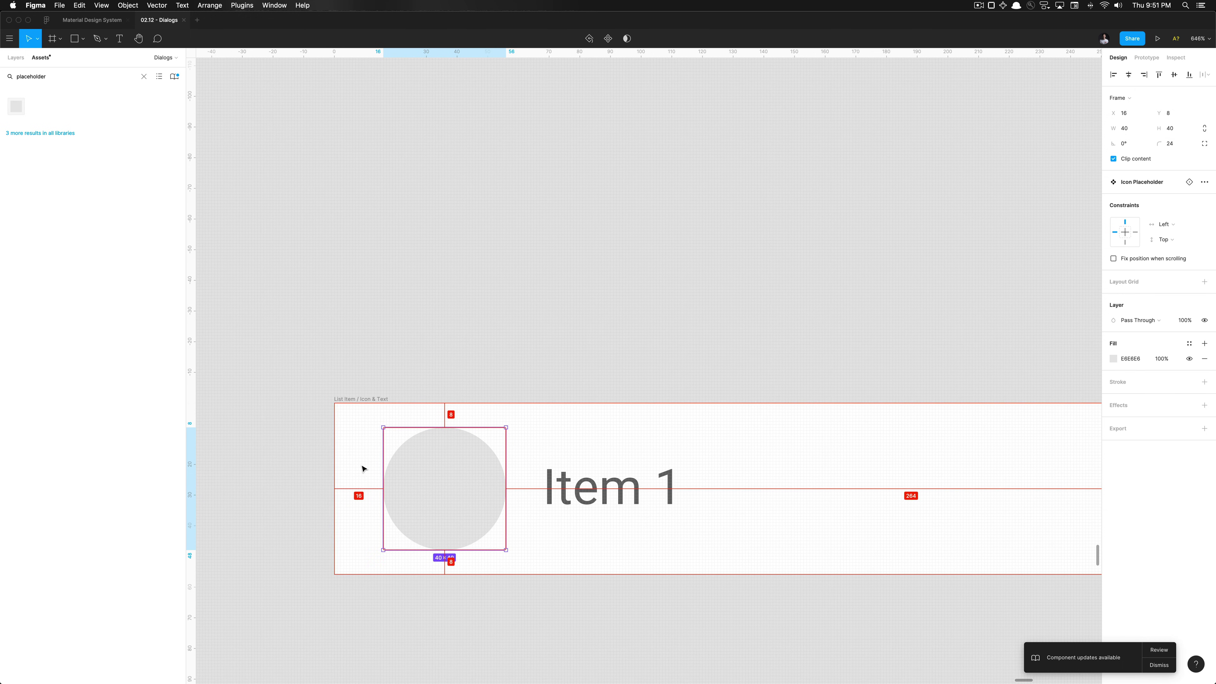
pyautogui.scroll(-10, 364, 469)
pyautogui.scroll(-4, 364, 468)
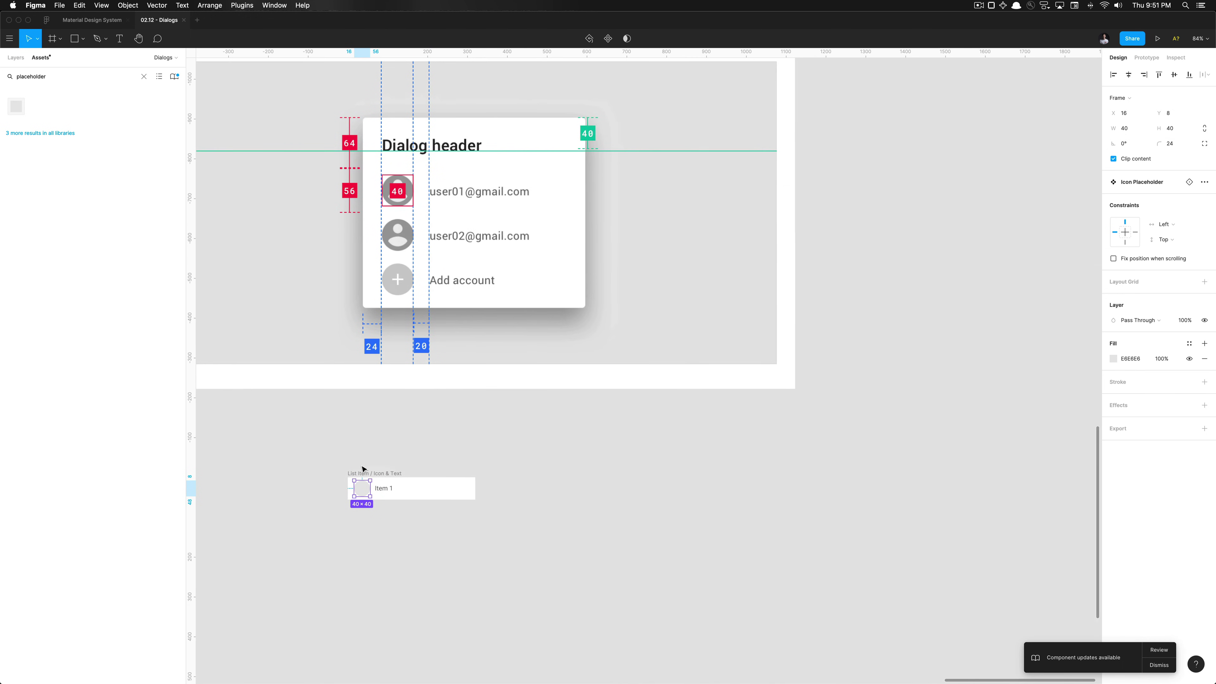
# Measure the placeholder's spacing and shift it with the Item 1 text to X 24
pyautogui.scroll(3, 361, 490)
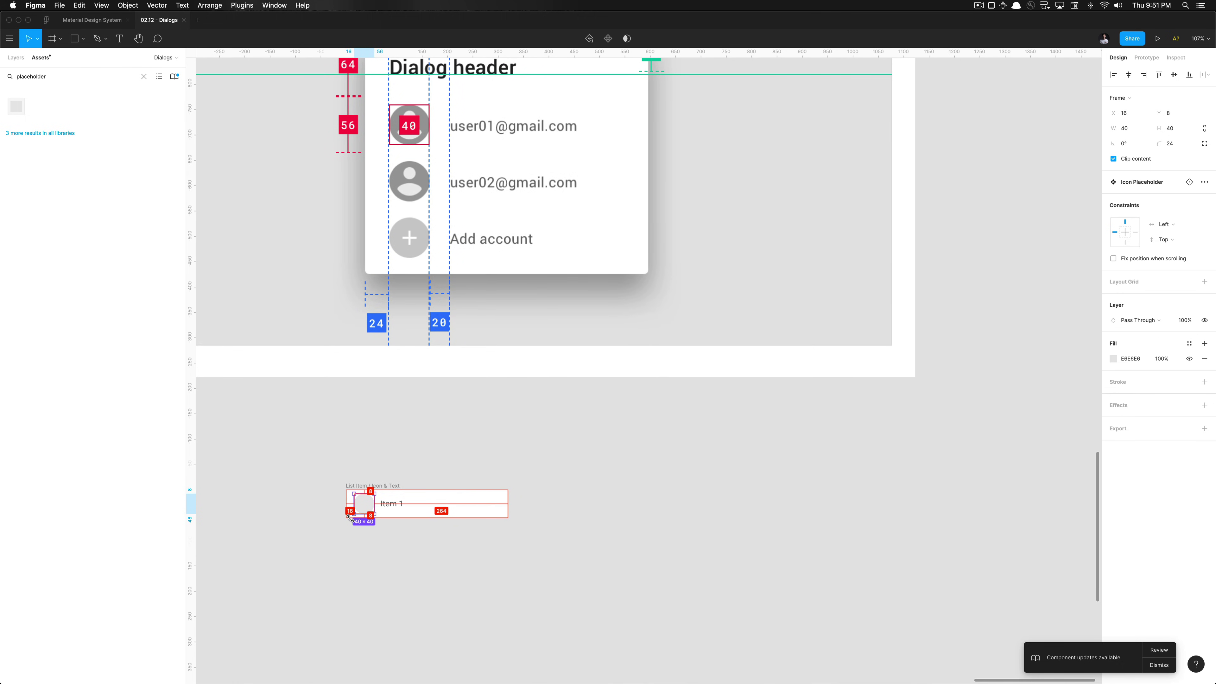
pyautogui.scroll(5, 352, 521)
pyautogui.press('alt')
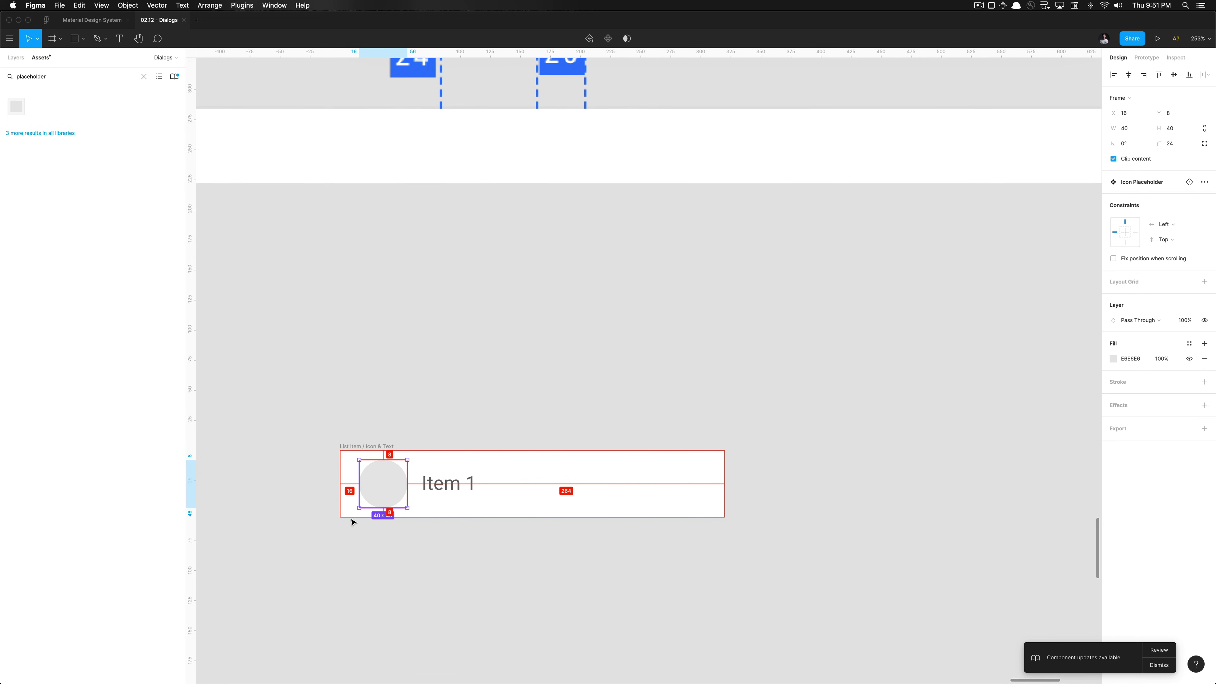
pyautogui.keyDown('shift'); pyautogui.click(430, 491); pyautogui.keyUp('shift')
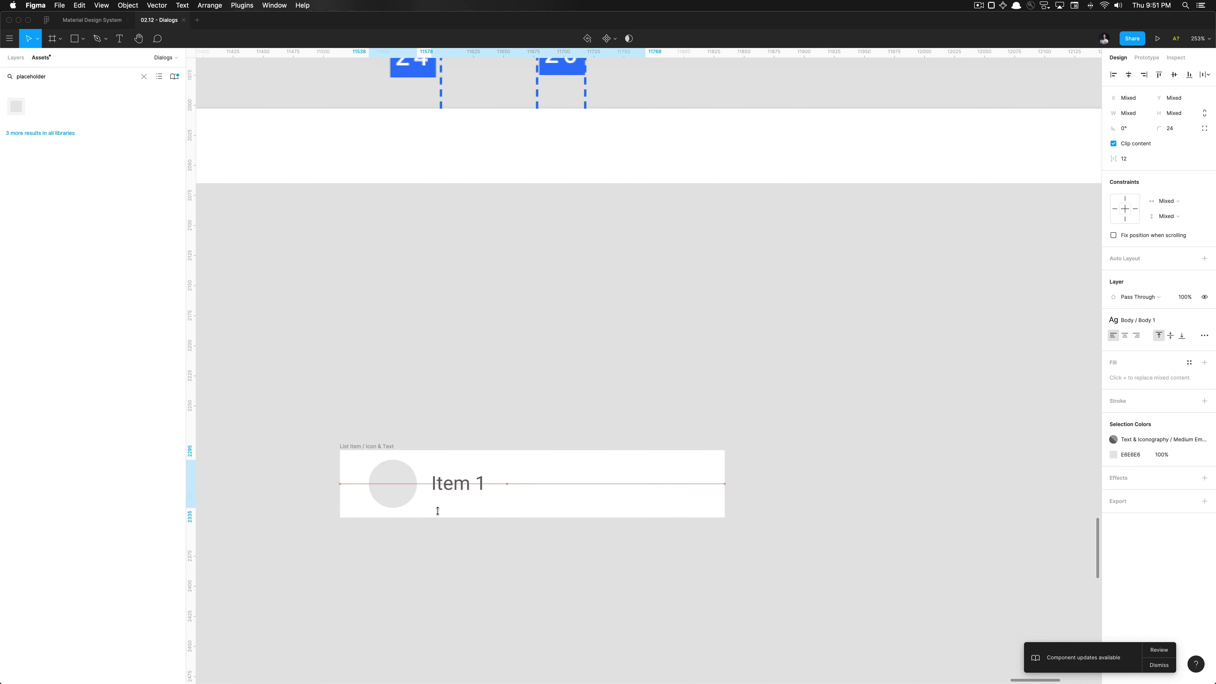
pyautogui.press('alt')
pyautogui.click(430, 591)
# Nudge the Item 1 text right to X 84 and check its spacing to the row edges
pyautogui.scroll(-5, 430, 591)
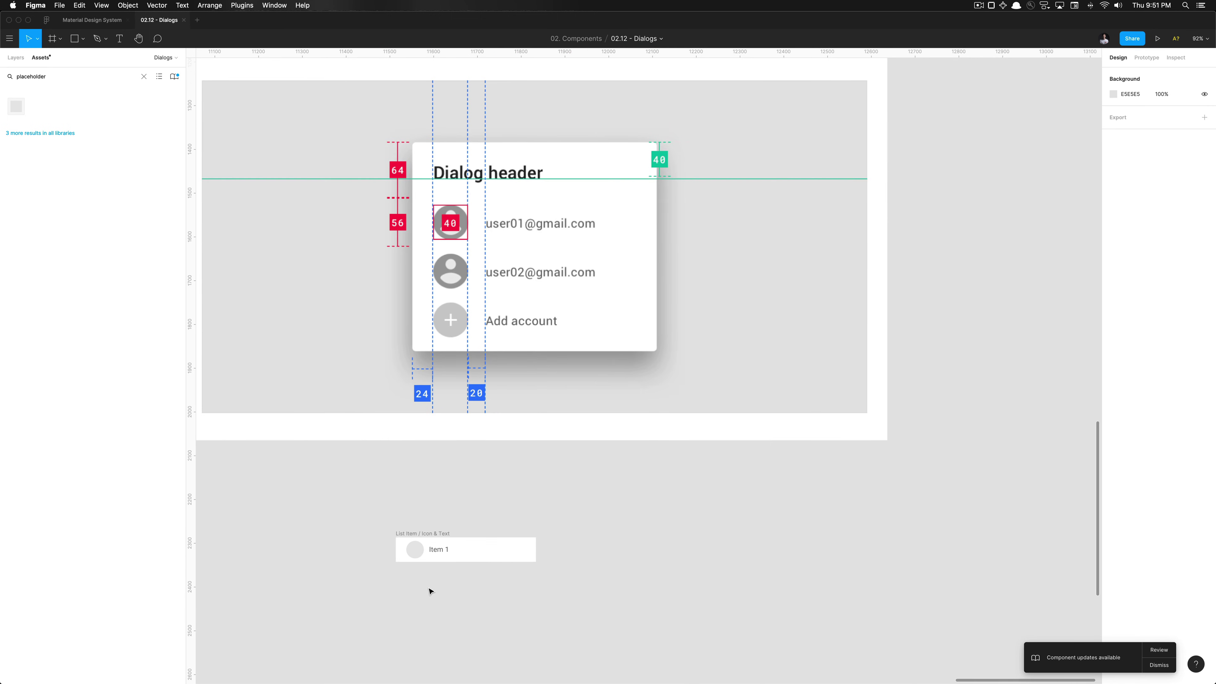
pyautogui.click(434, 551)
pyautogui.scroll(5, 434, 551)
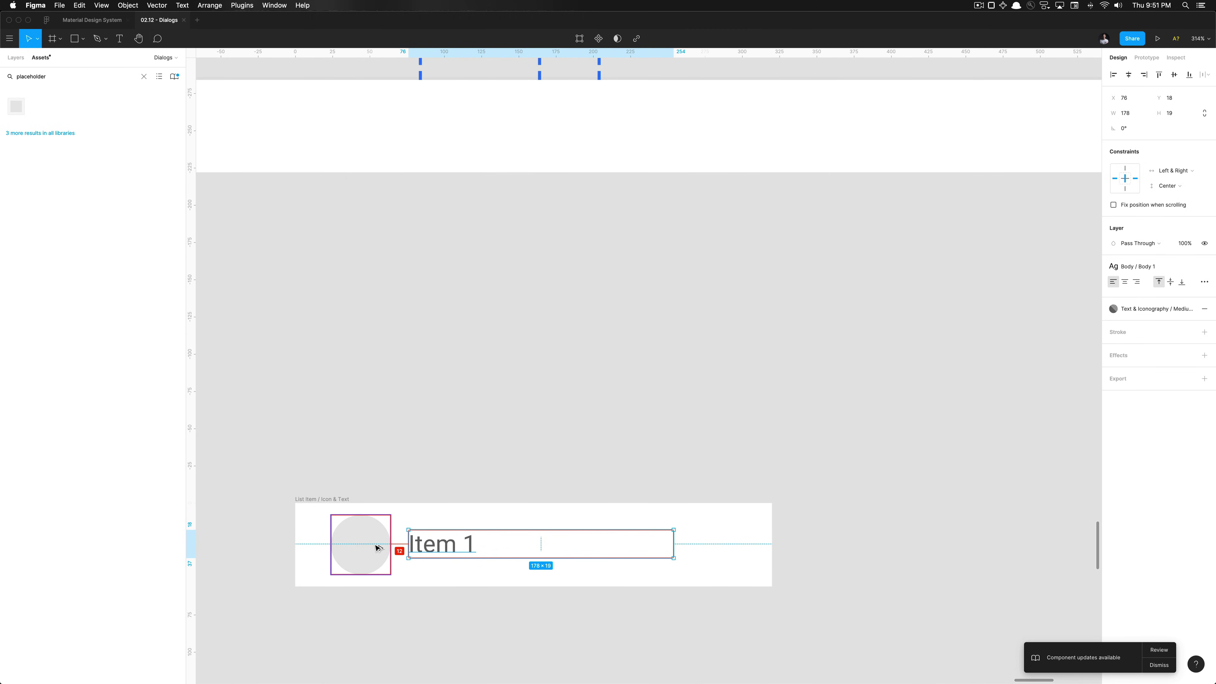
pyautogui.press('alt')
pyautogui.press('Right')
pyautogui.press('Right')
pyautogui.press('Right')
pyautogui.press('Right')
pyautogui.press('Right')
pyautogui.press('Right')
pyautogui.press('Right')
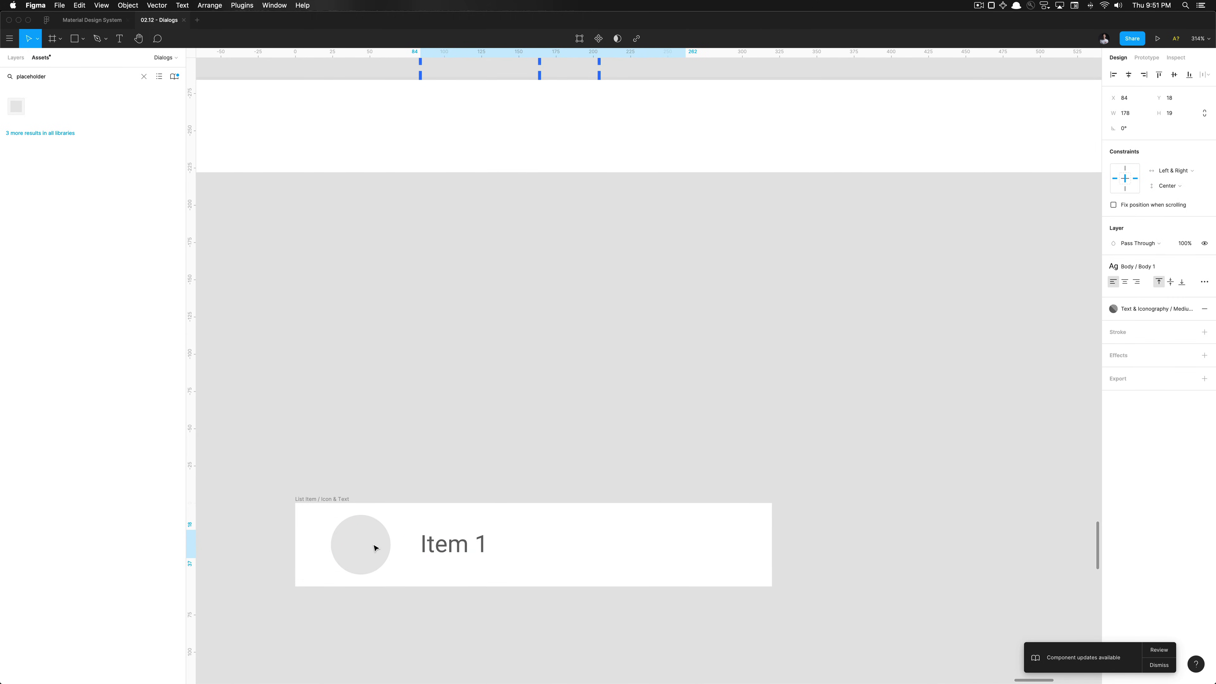
pyautogui.click(376, 548)
pyautogui.scroll(-5, 374, 548)
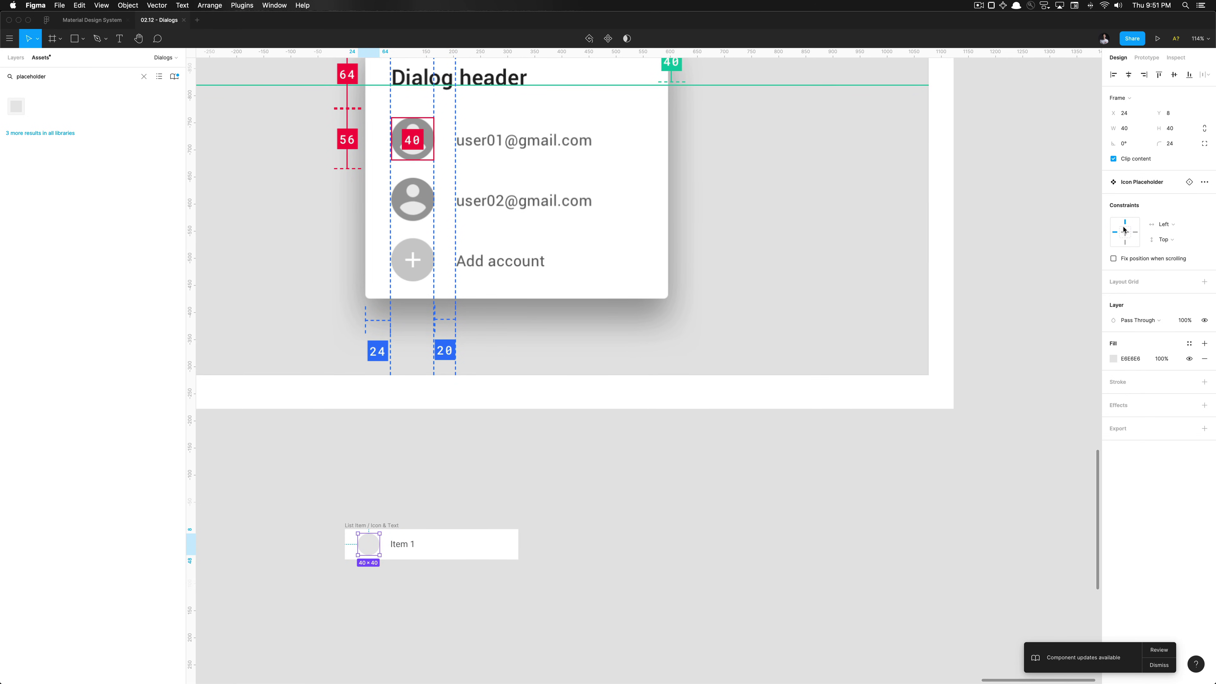
pyautogui.click(396, 547)
pyautogui.press('alt')
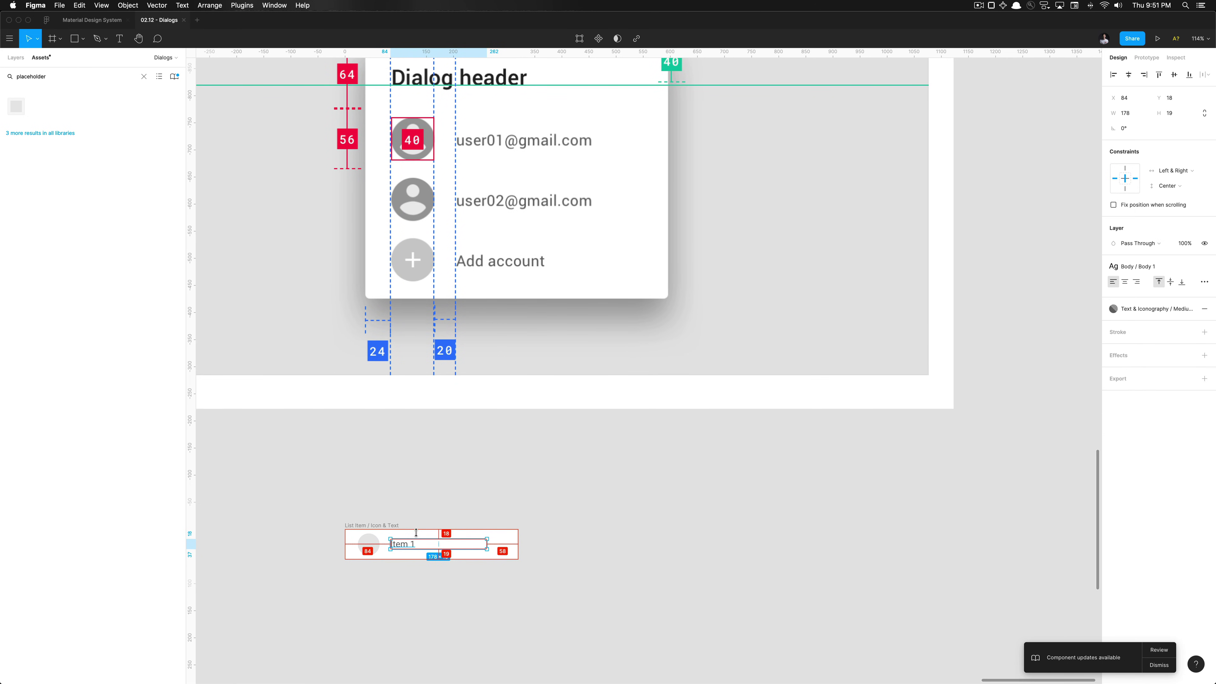
# Replace the Item 1 text with a sample email address and copy its domain part
pyautogui.click(432, 563)
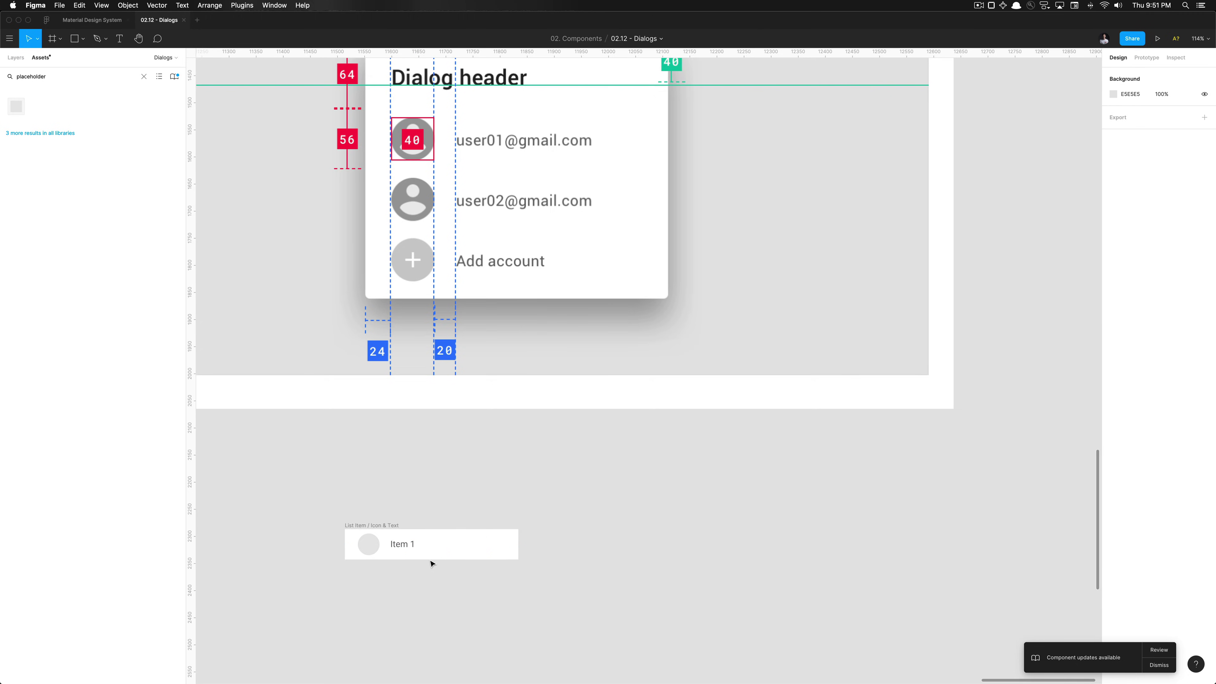
pyautogui.scroll(-3, 431, 562)
pyautogui.click(497, 538)
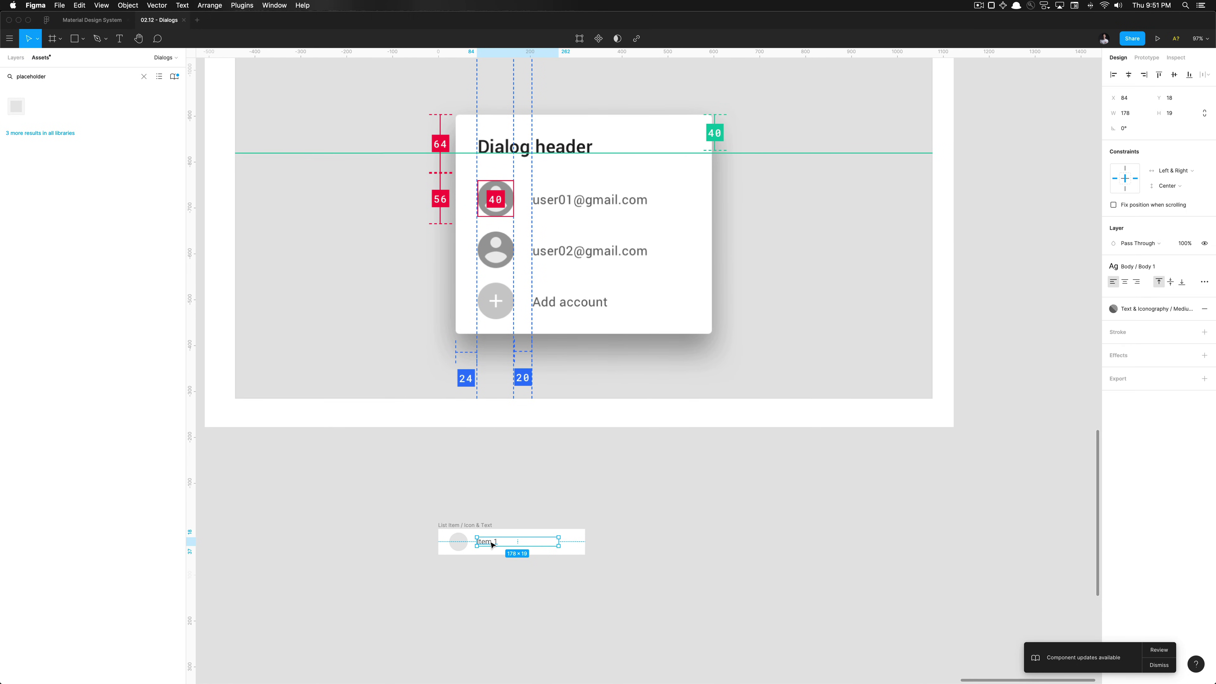
pyautogui.click(492, 520)
pyautogui.scroll(-2, 496, 522)
pyautogui.click(481, 521)
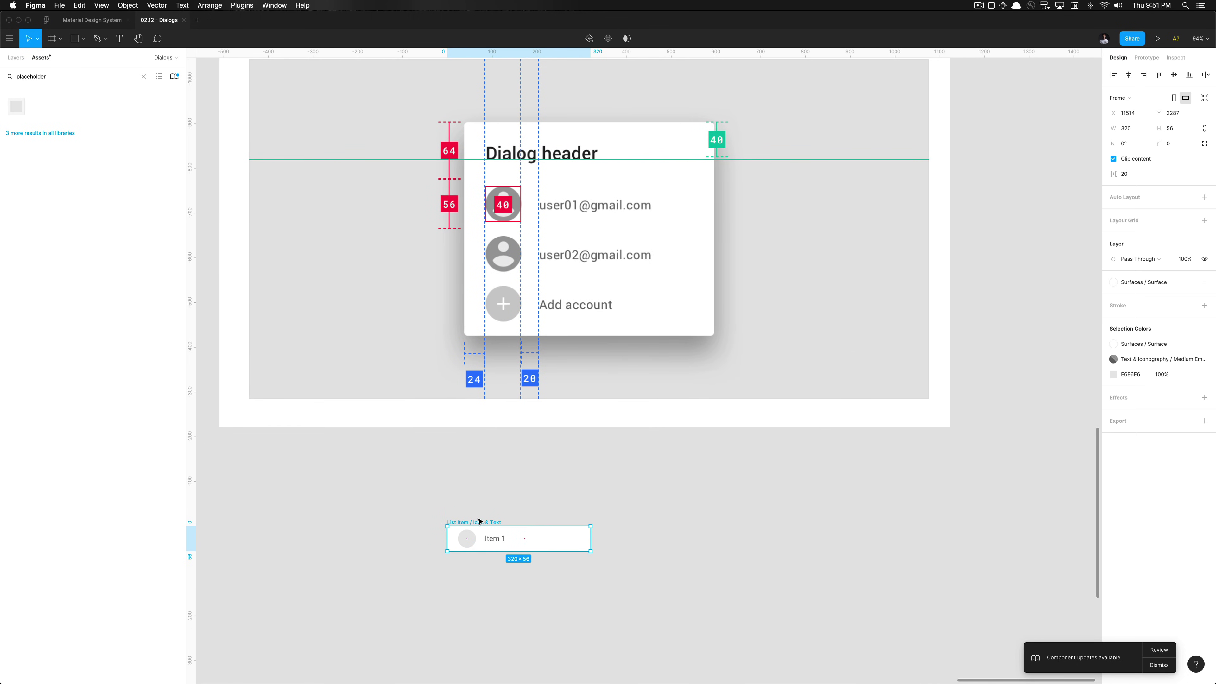
pyautogui.doubleClick(498, 540)
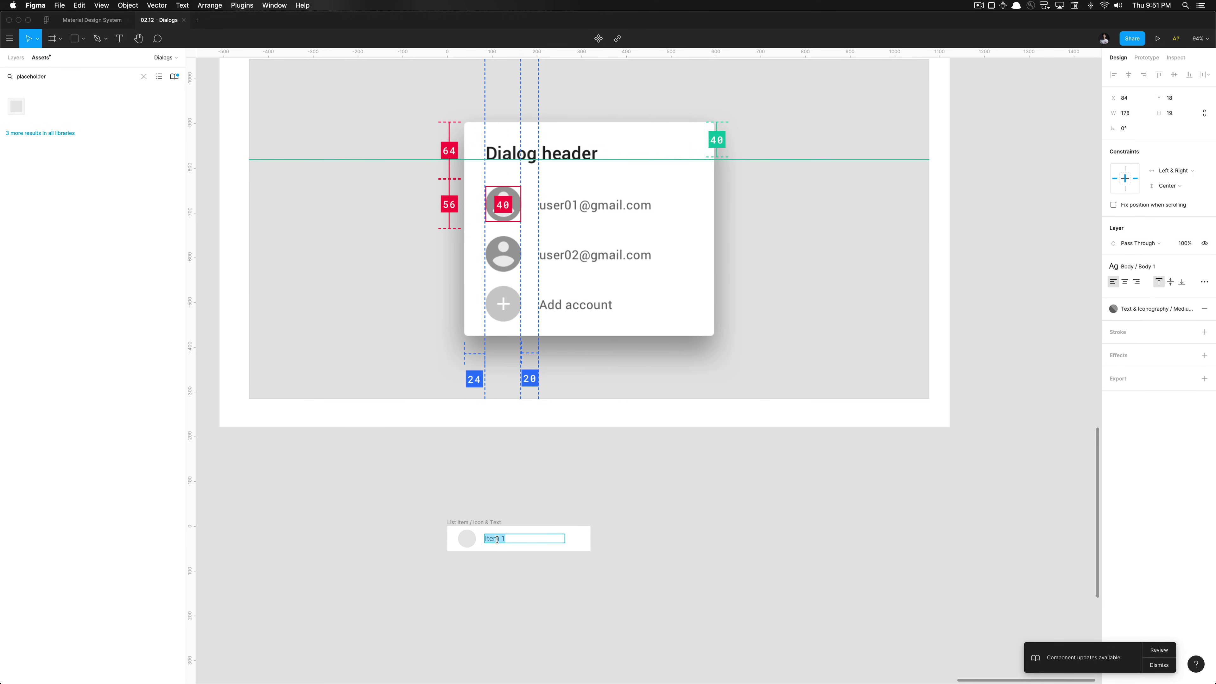
pyautogui.hotkey('alt', 'shift', 'Left')
pyautogui.hotkey('alt', 'shift', 'Left')
pyautogui.hotkey('alt', 'shift', 'Left')
pyautogui.press('super+c')
pyautogui.press('Escape')
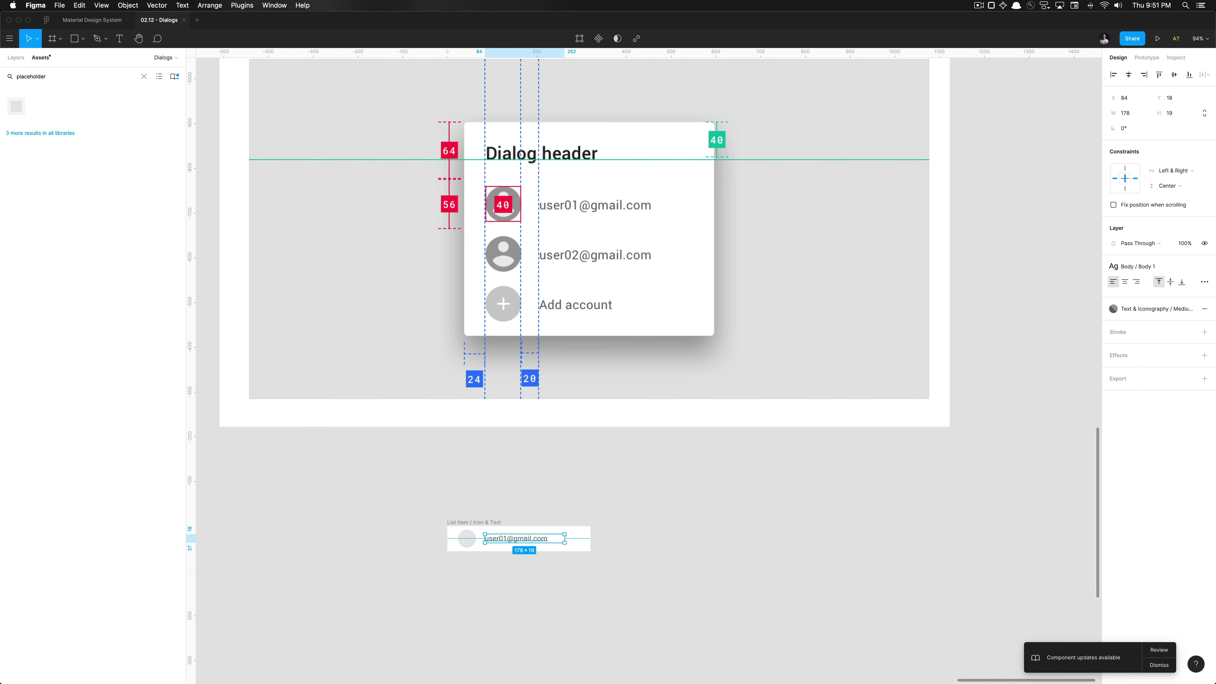
pyautogui.click(513, 502)
pyautogui.click(487, 525)
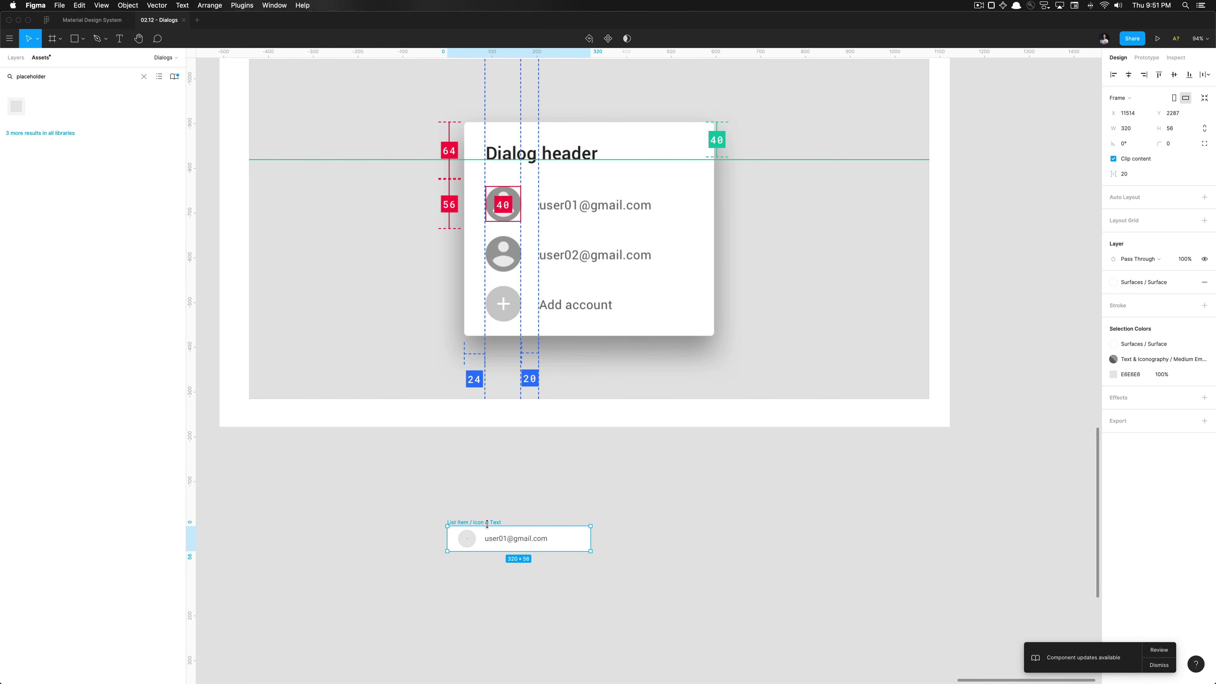
# Duplicate the row directly below and edit its text to a second email address
pyautogui.press('super+d')
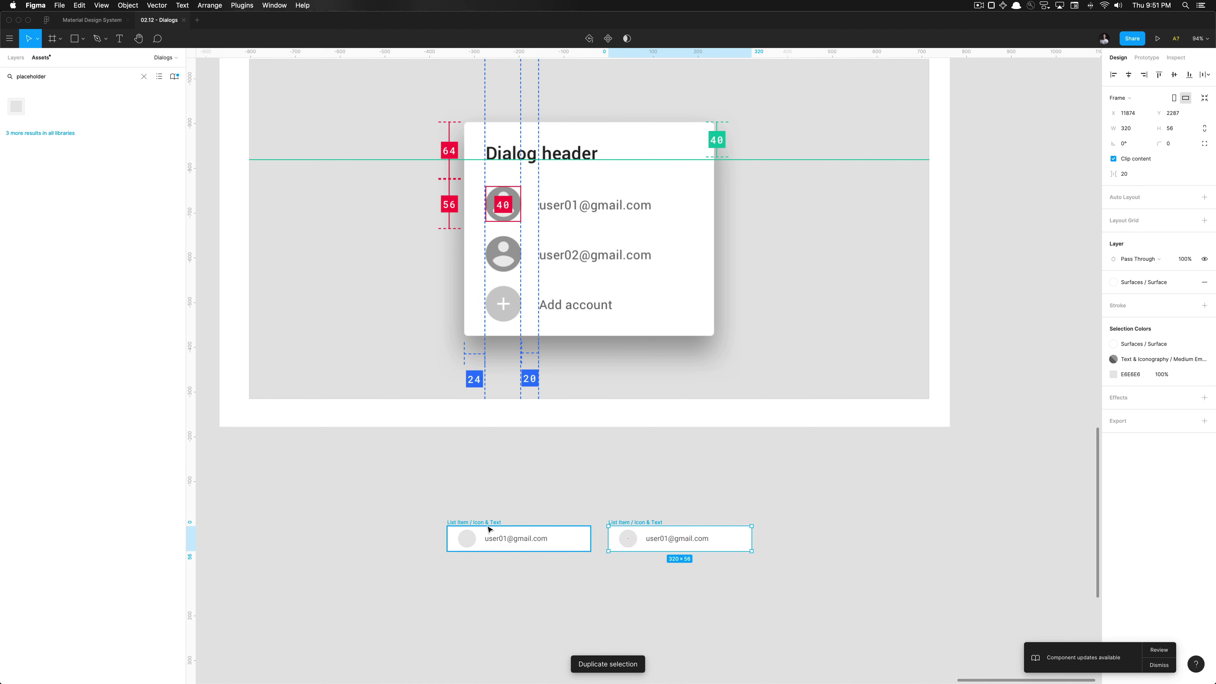
pyautogui.moveTo(649, 534); pyautogui.dragTo(499, 568)
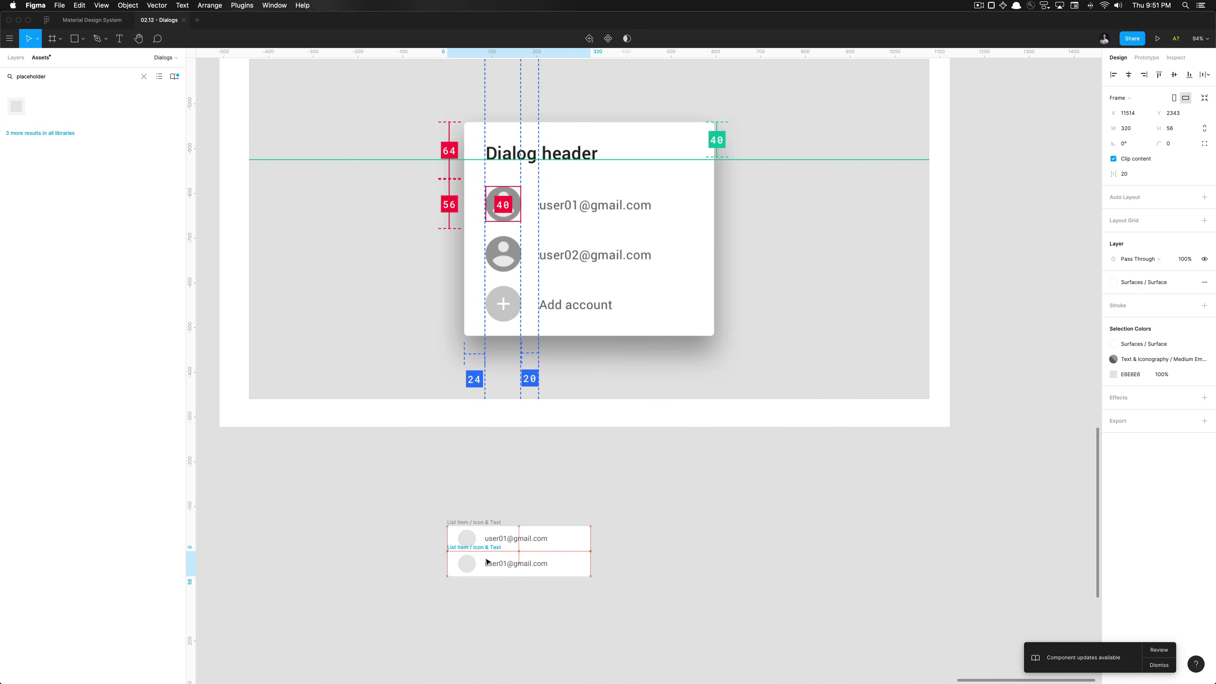
pyautogui.click(500, 568)
pyautogui.press('Return')
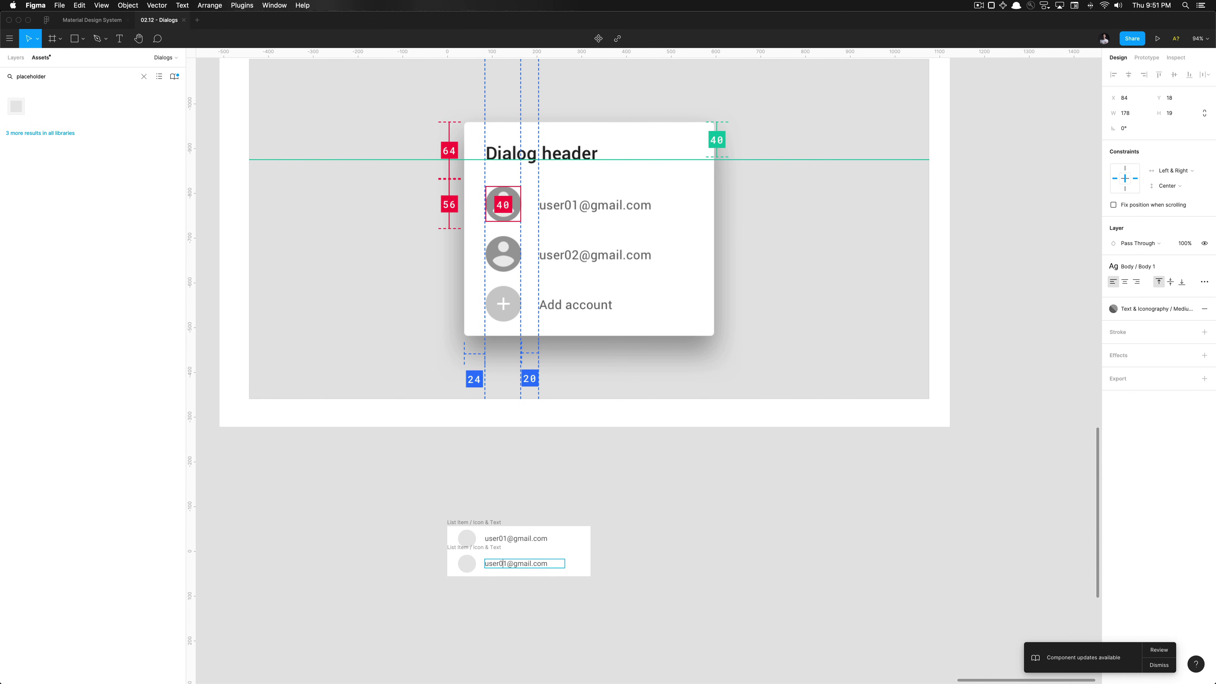
pyautogui.click(529, 612)
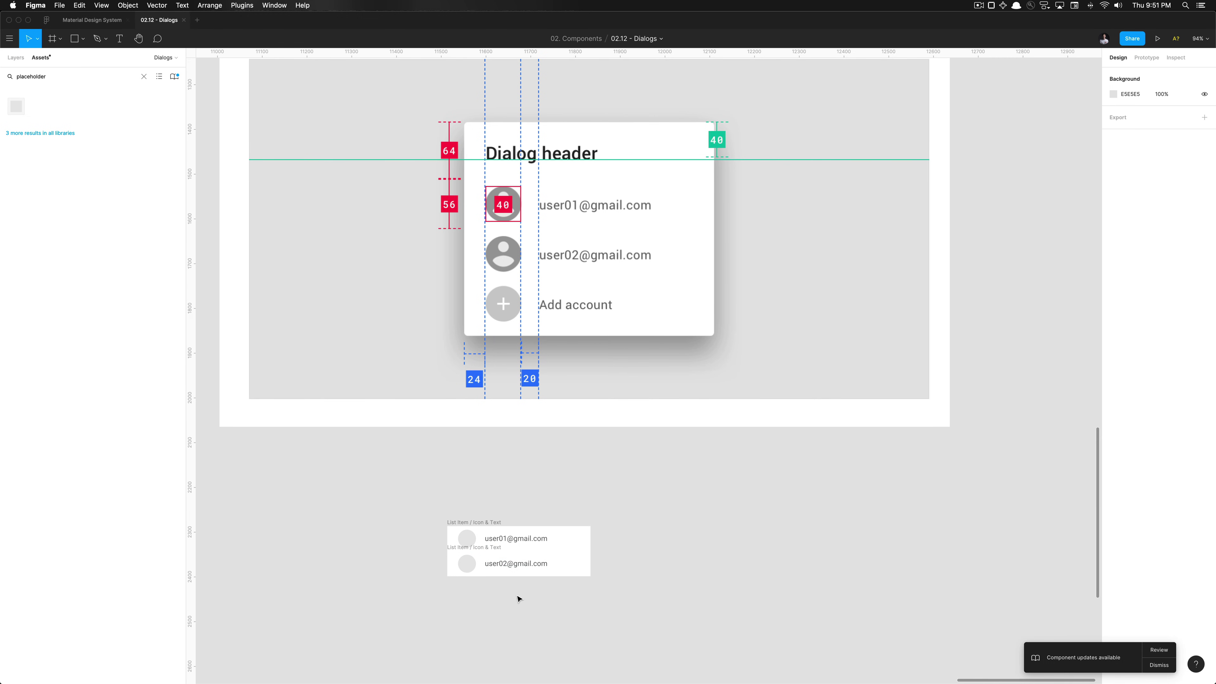
# Duplicate the second row into a third below it reading 'Add account'
pyautogui.click(480, 550)
pyautogui.moveTo(483, 550); pyautogui.dragTo(484, 575)
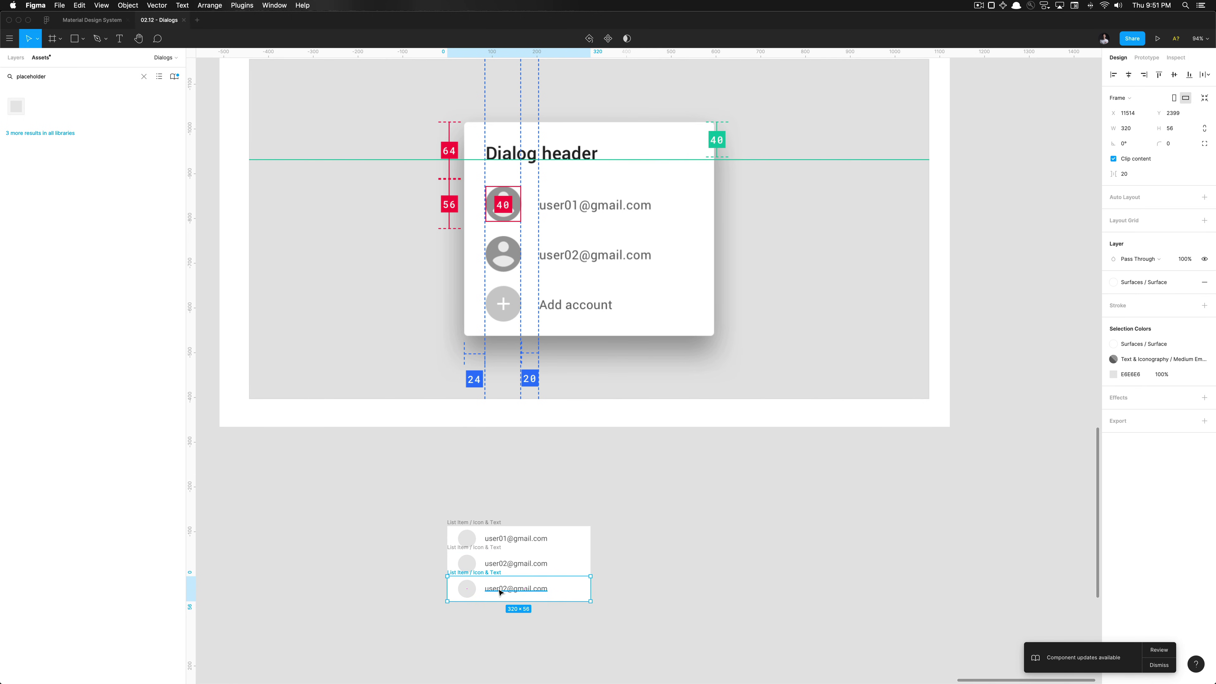
pyautogui.doubleClick(500, 590)
pyautogui.write('Add account')
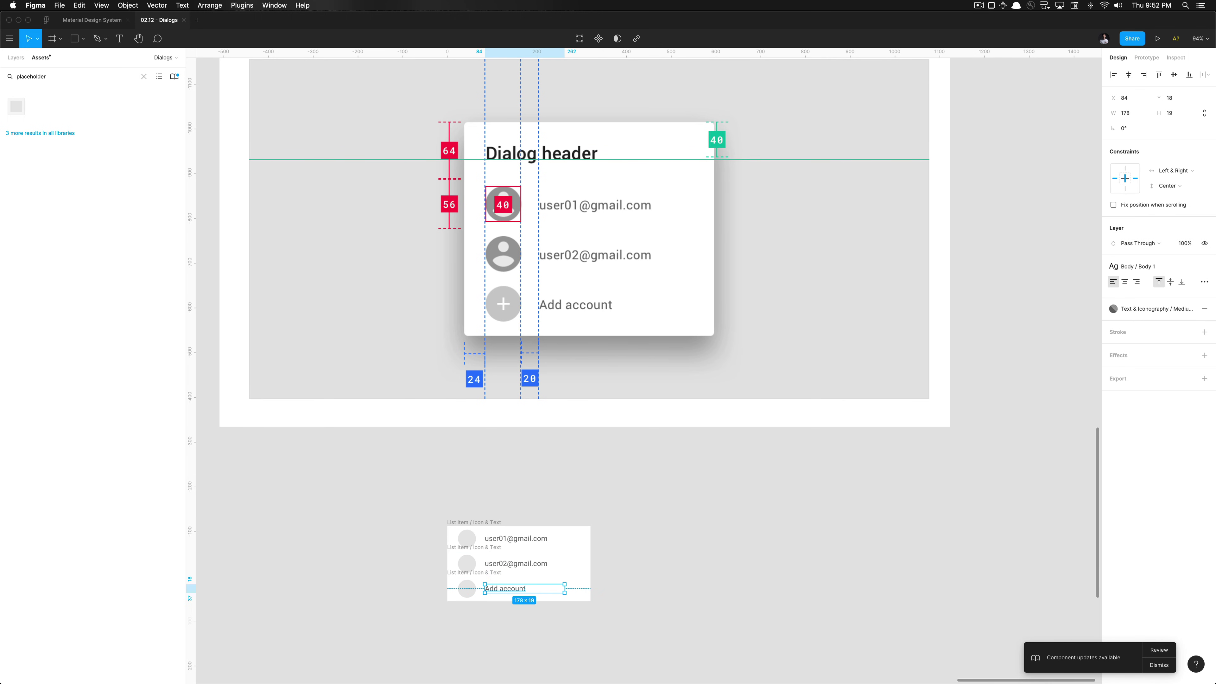
pyautogui.click(697, 543)
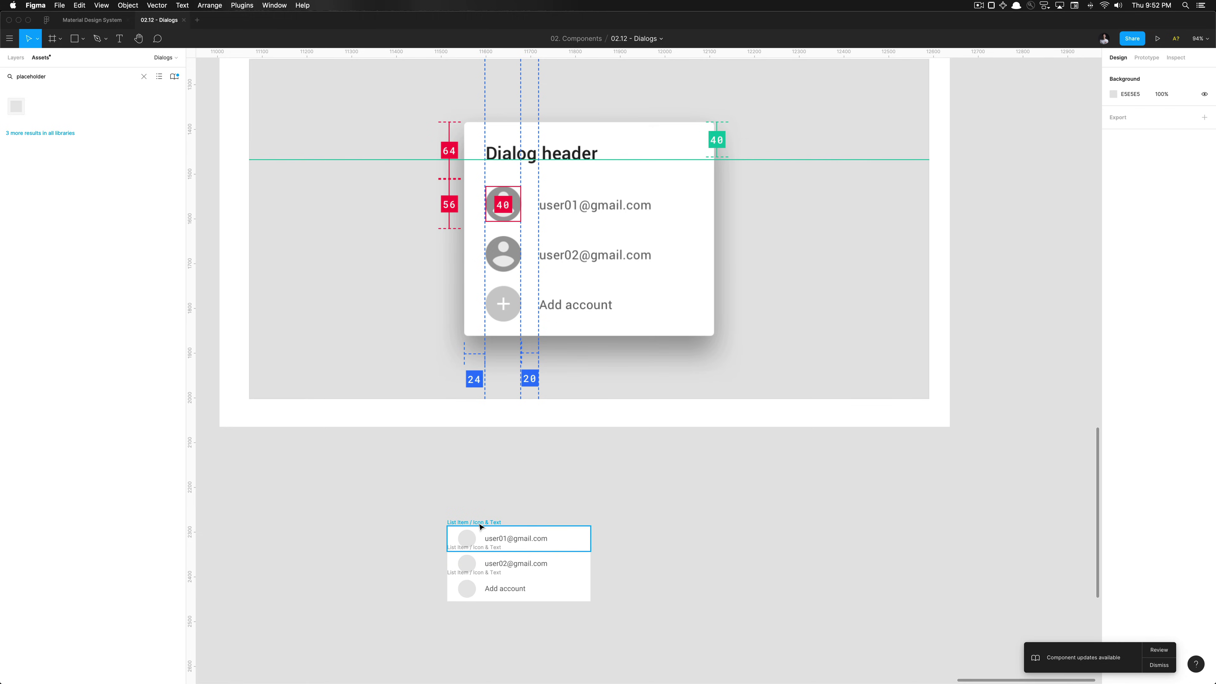
pyautogui.scroll(5, 477, 524)
pyautogui.keyDown('super'); pyautogui.click(452, 556); pyautogui.keyUp('super')
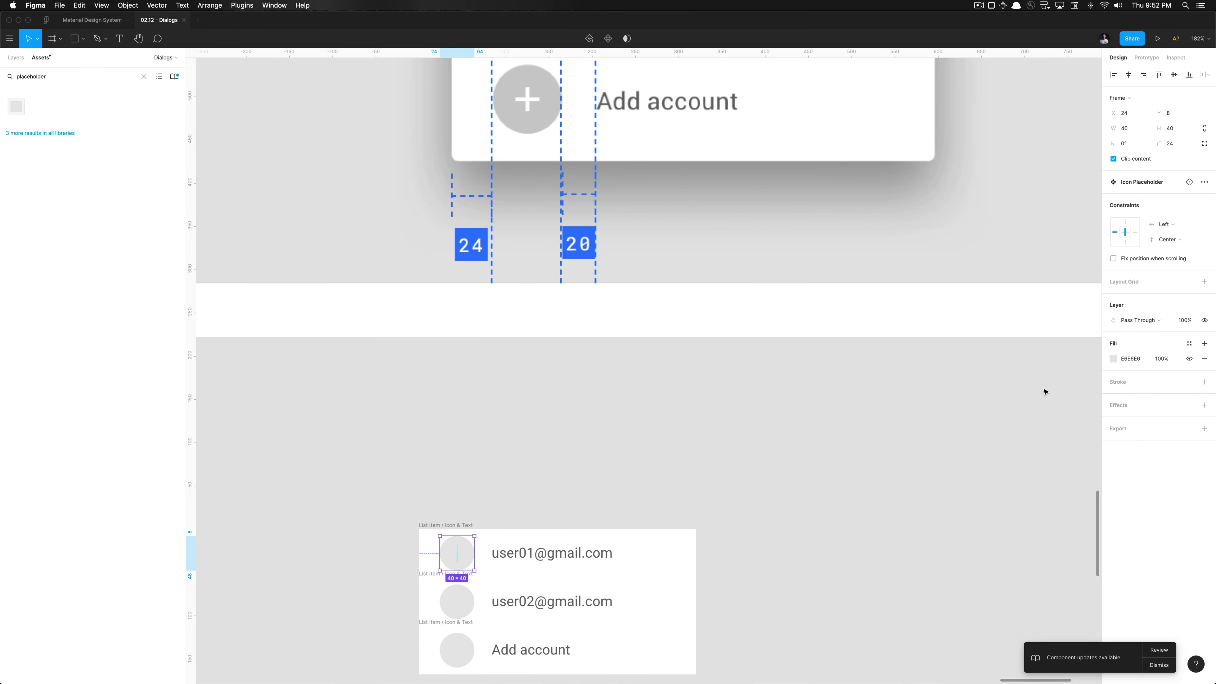
pyautogui.click(1113, 358)
pyautogui.click(1012, 365)
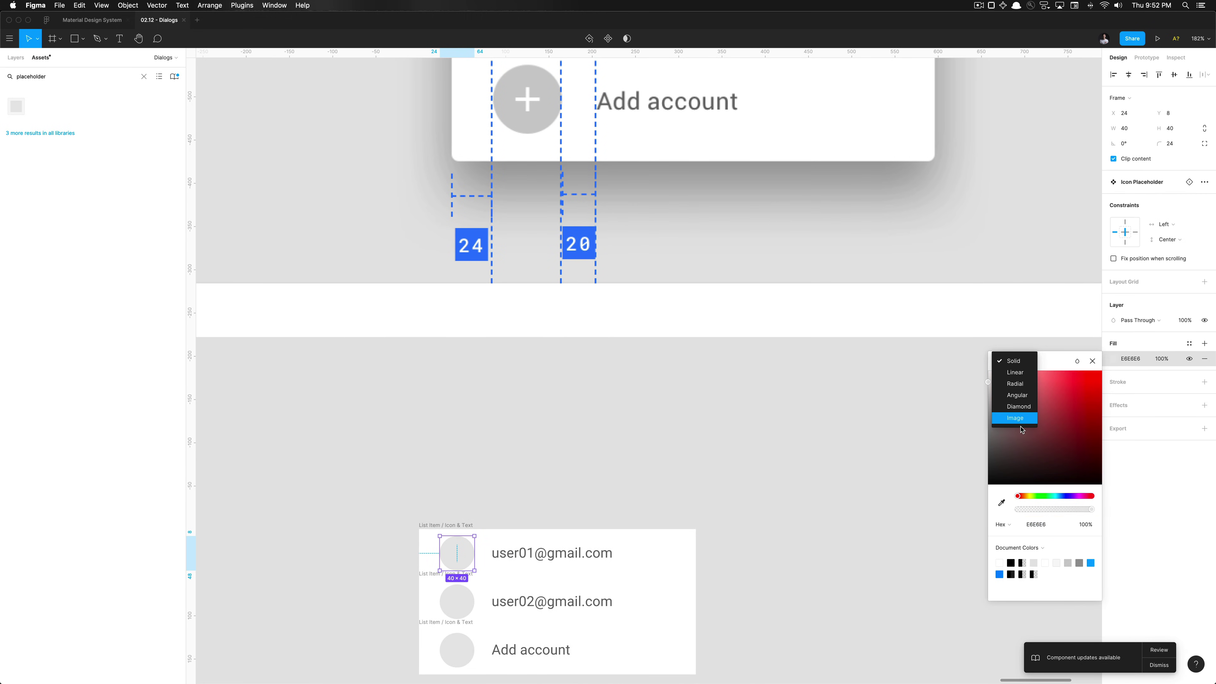
pyautogui.click(1015, 418)
pyautogui.click(1026, 408)
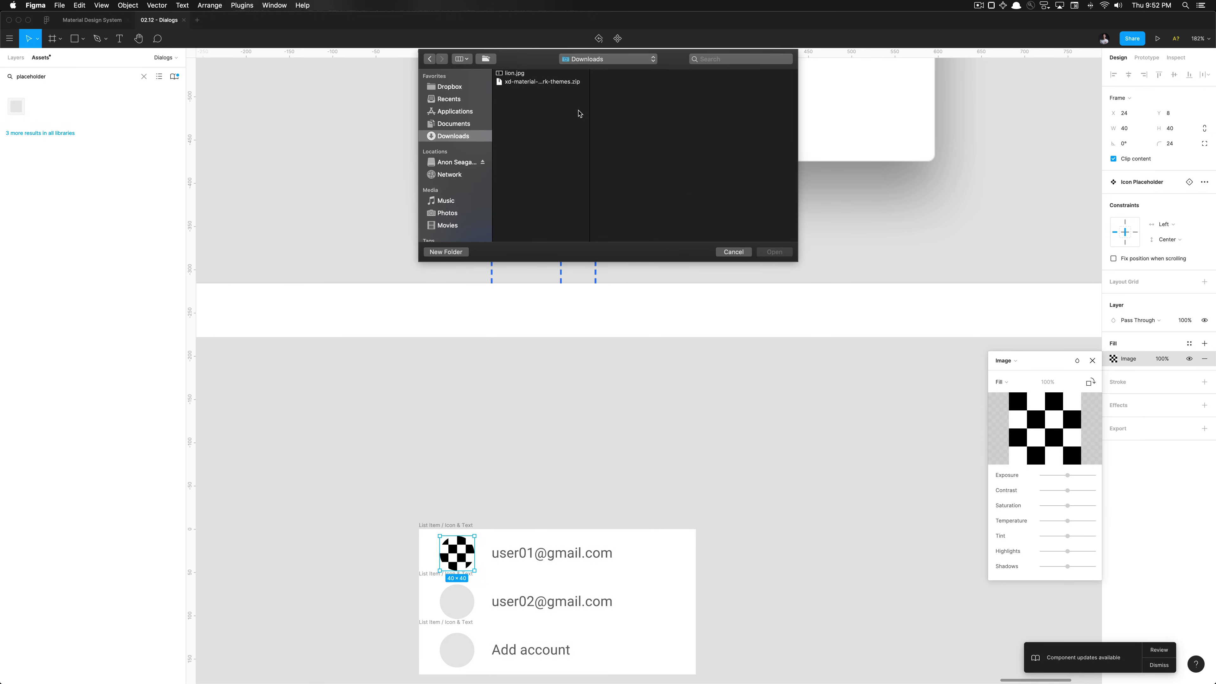
pyautogui.press('Escape')
pyautogui.press('Escape')
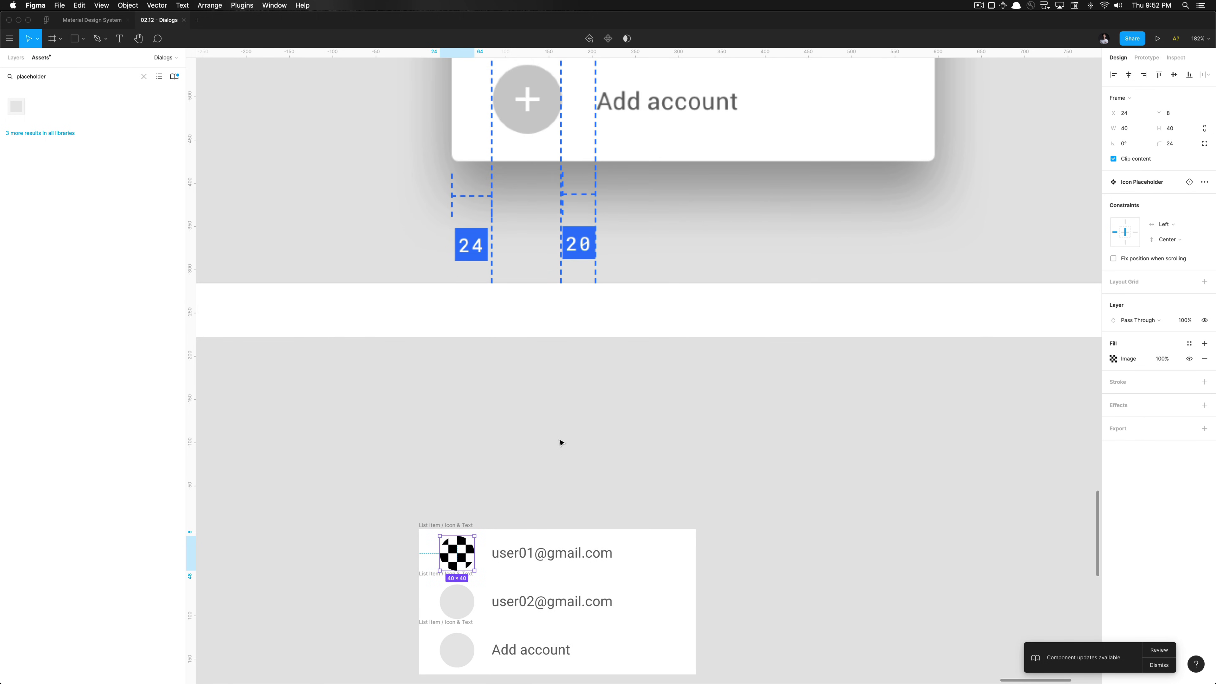
pyautogui.press('Escape')
pyautogui.press('super+z')
pyautogui.press('super+z')
pyautogui.click(561, 442)
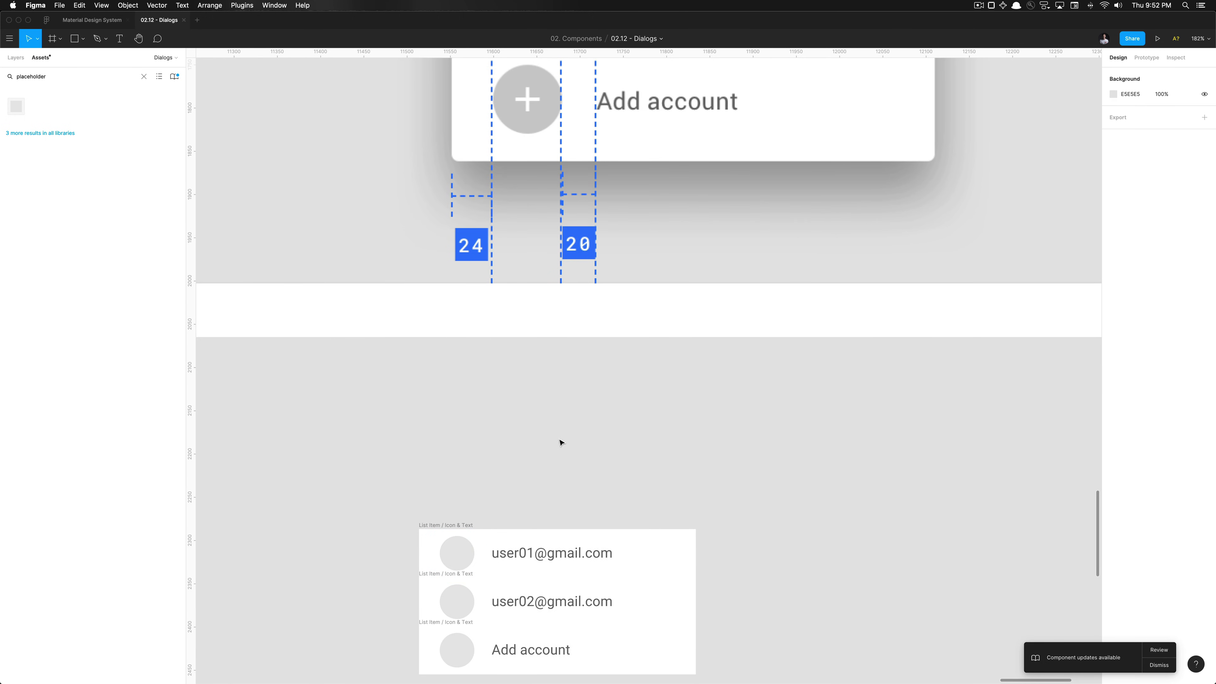
pyautogui.scroll(-5, 561, 440)
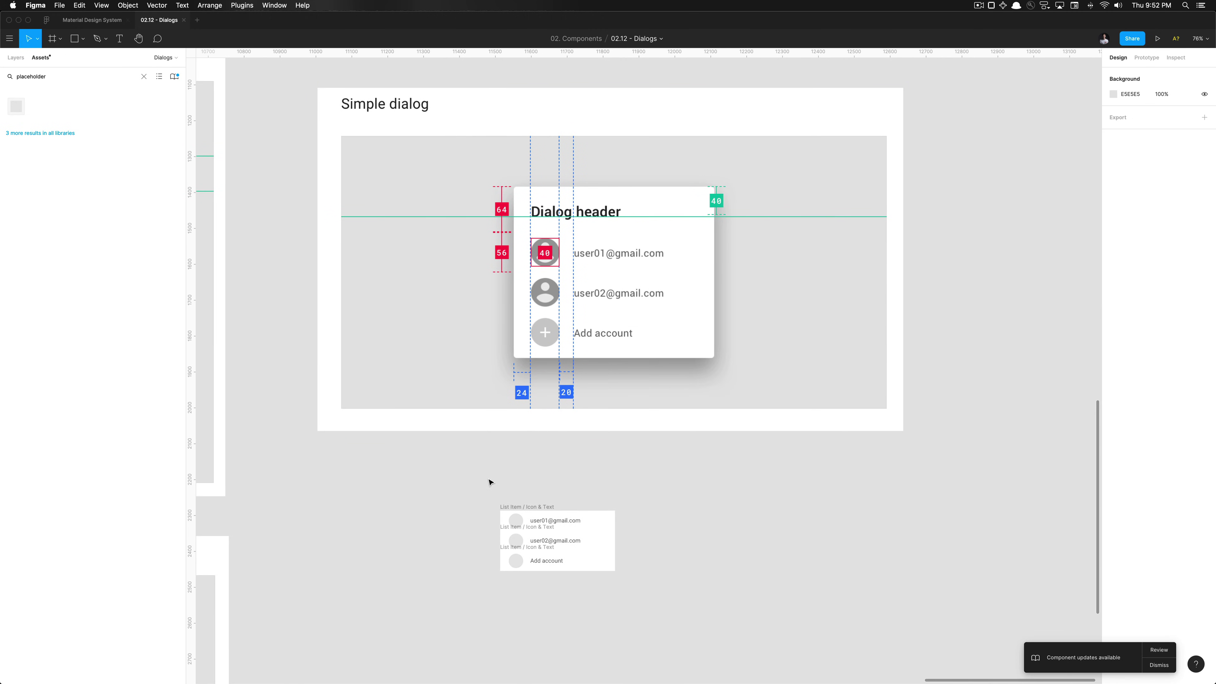
# Inspect the three stacked list item rows and one row's properties
pyautogui.scroll(-1, 491, 480)
pyautogui.moveTo(474, 477); pyautogui.dragTo(688, 612)
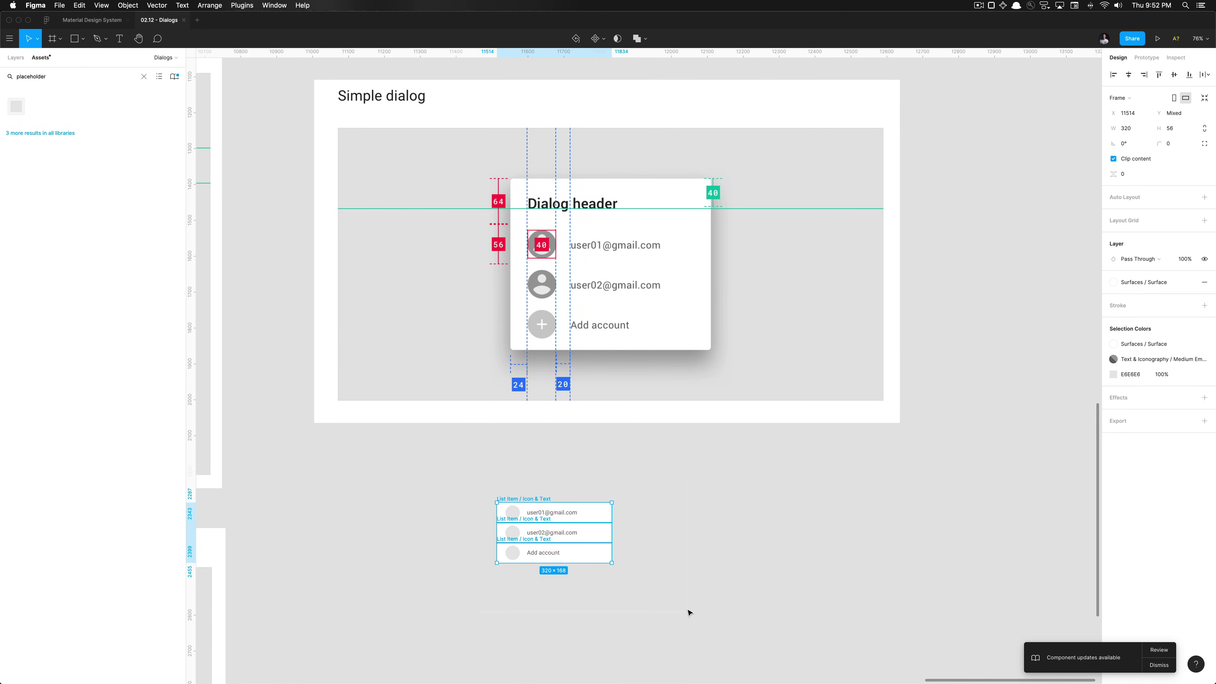
pyautogui.click(641, 575)
pyautogui.scroll(-5, 629, 554)
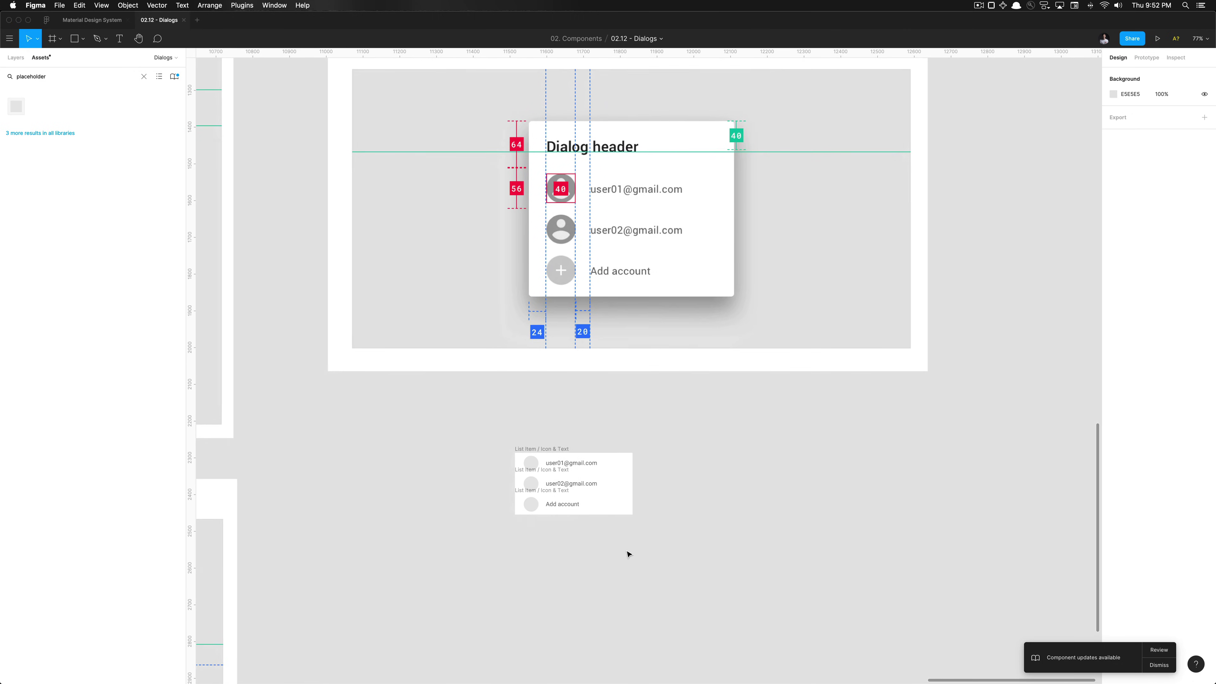
pyautogui.scroll(-1, 628, 554)
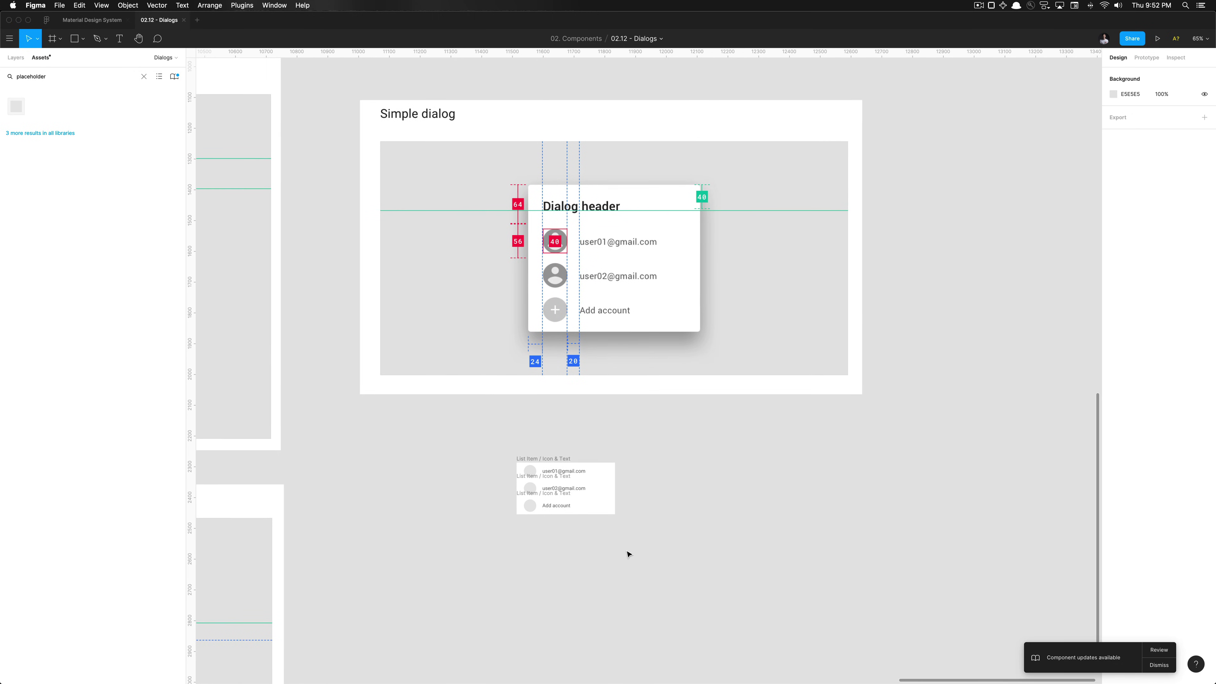
pyautogui.scroll(-3, 627, 554)
pyautogui.scroll(4, 608, 560)
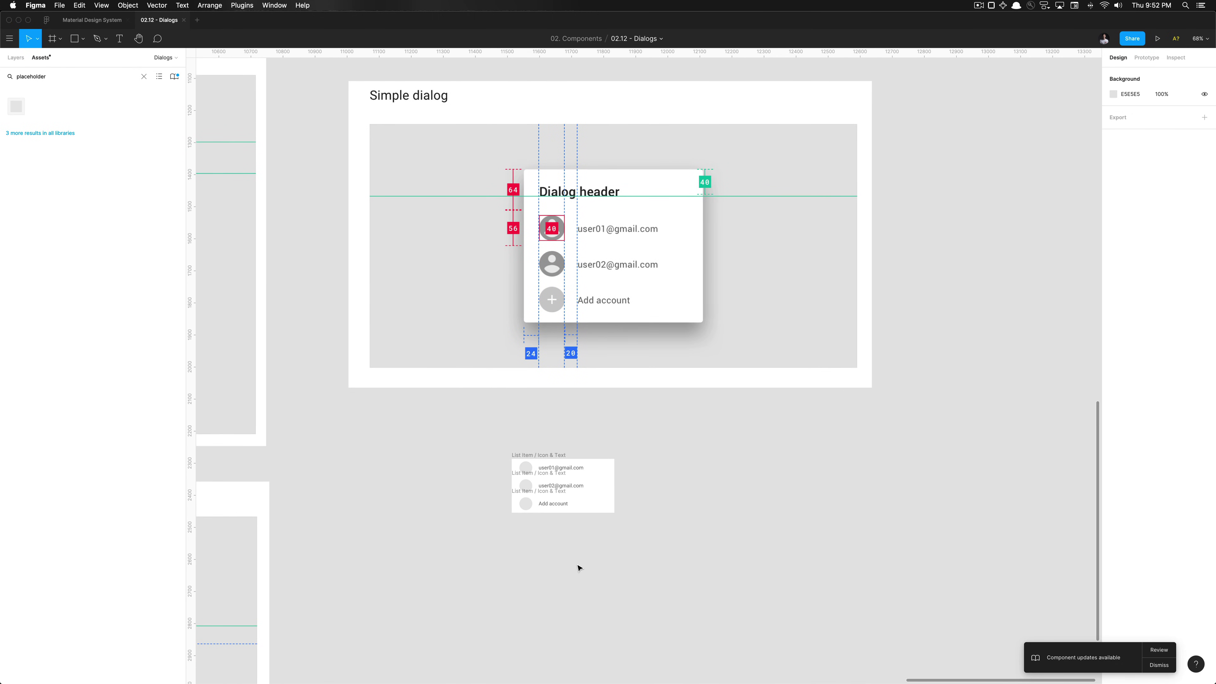
pyautogui.click(550, 468)
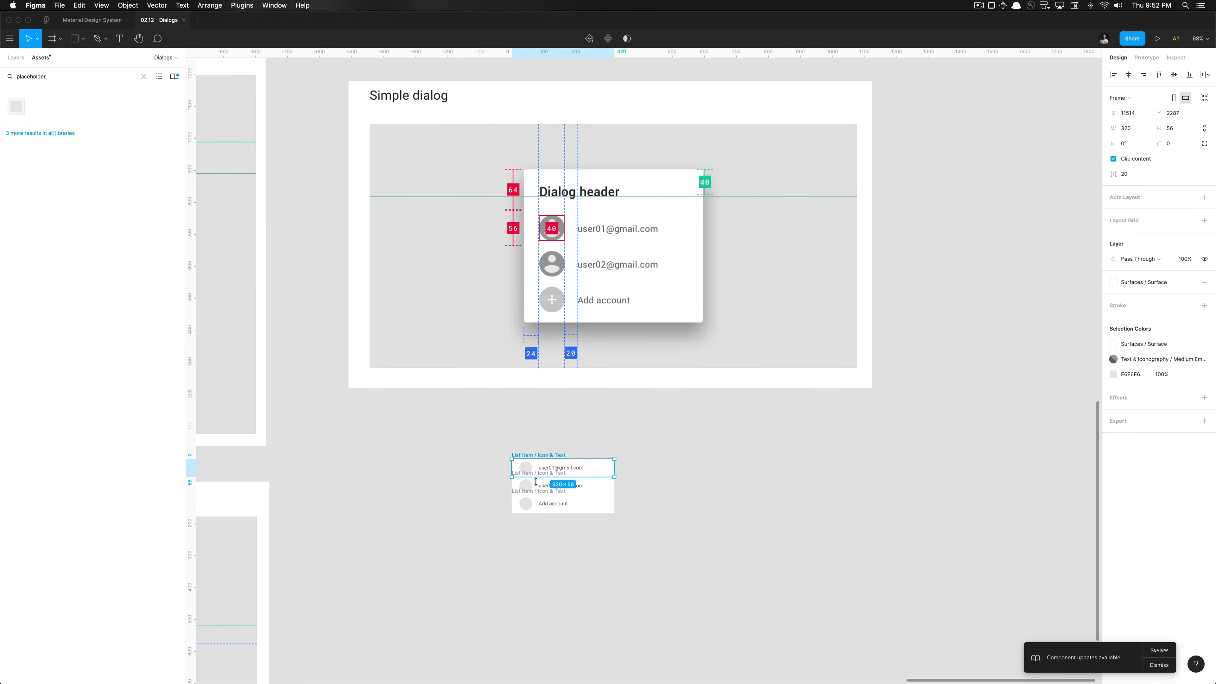
pyautogui.click(536, 535)
# Draw a new frame to the right of the list item rows
pyautogui.scroll(-5, 536, 537)
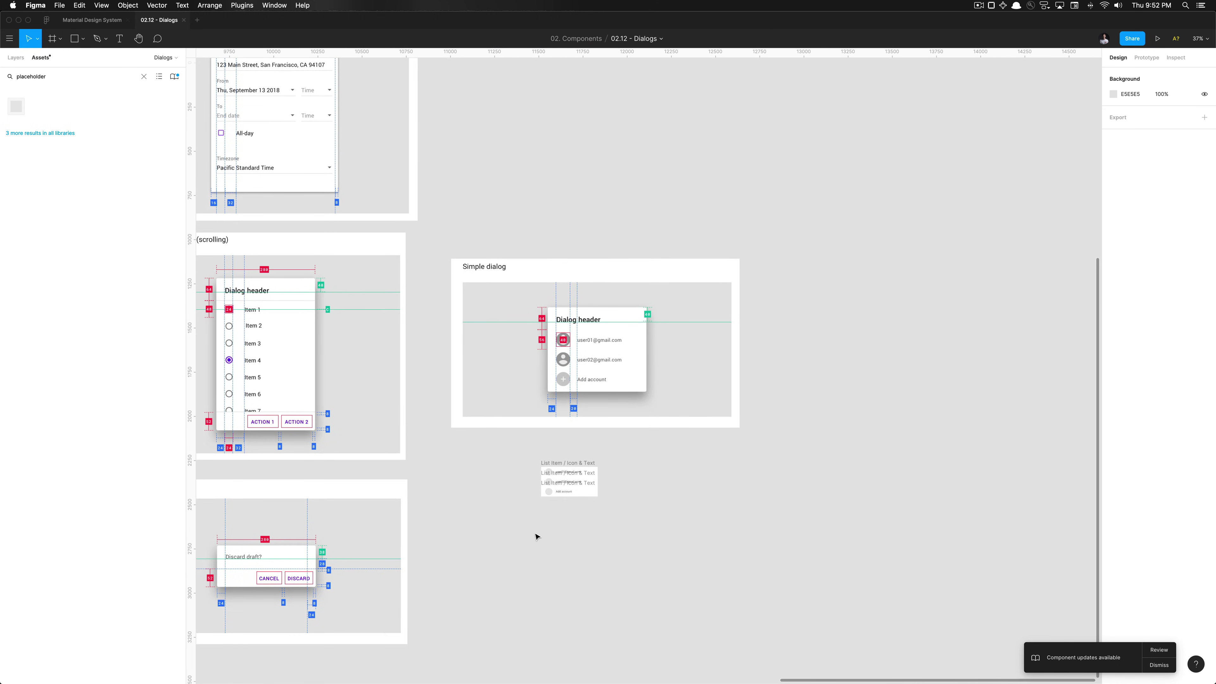
pyautogui.scroll(4, 536, 537)
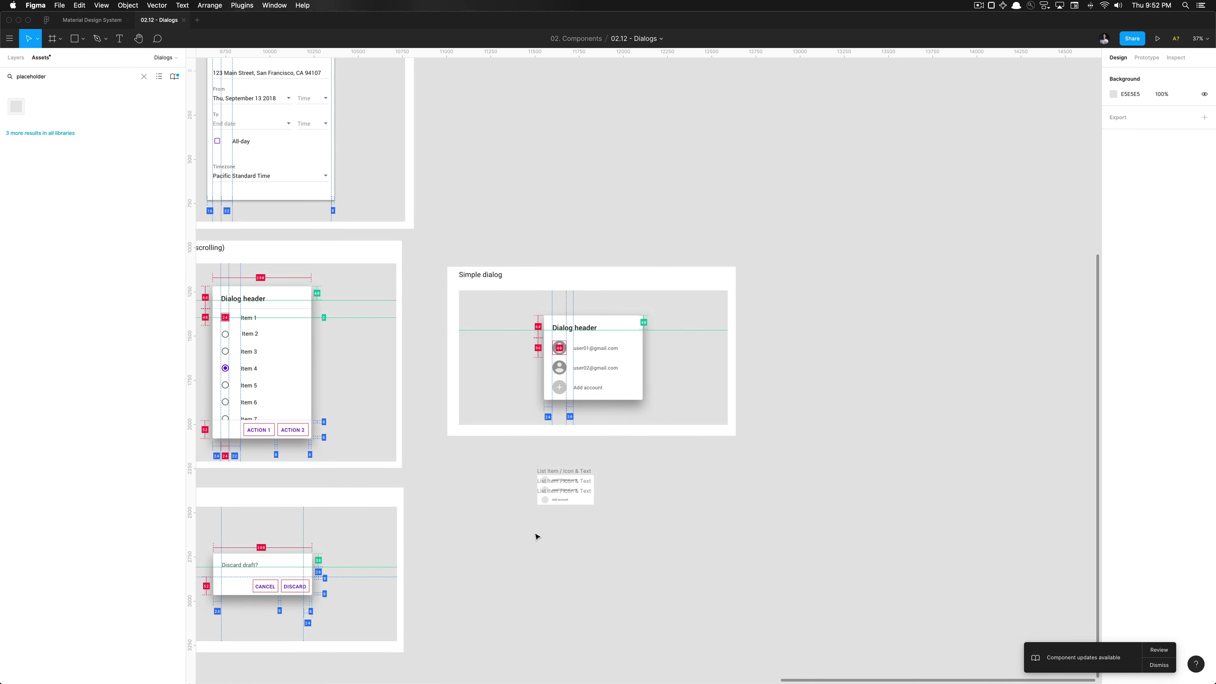
pyautogui.scroll(-3, 535, 535)
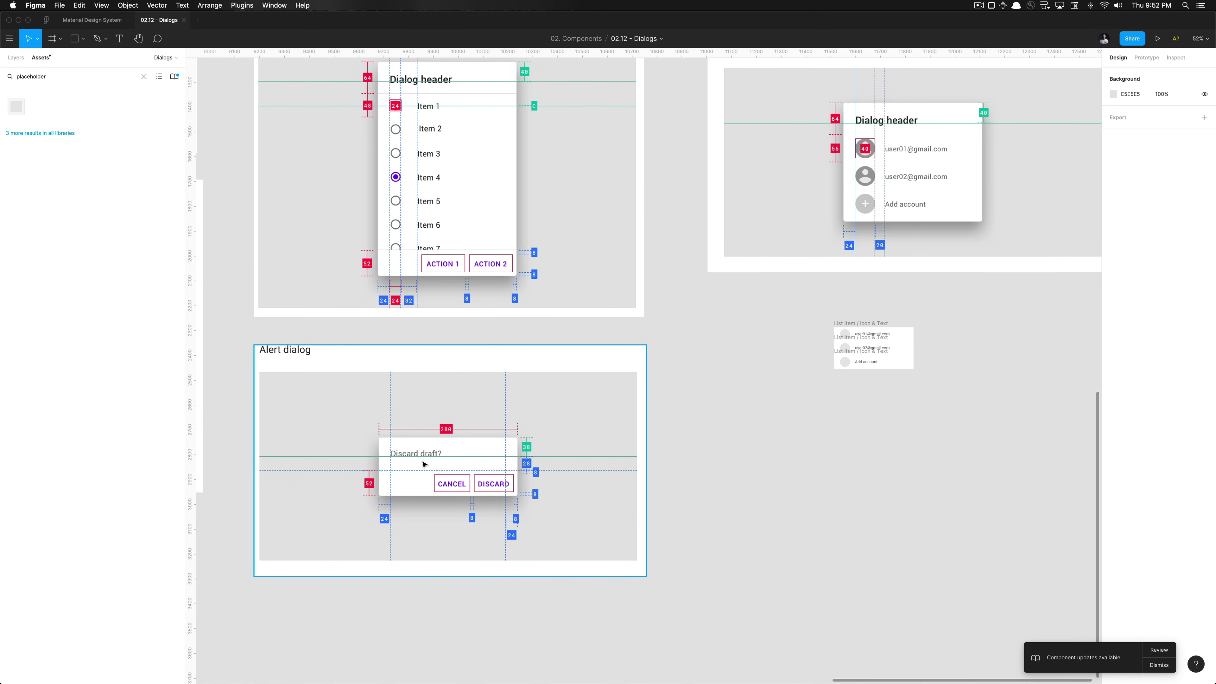
pyautogui.hscroll(3, 804, 217)
pyautogui.scroll(2, 803, 217)
pyautogui.hscroll(3, 747, 252)
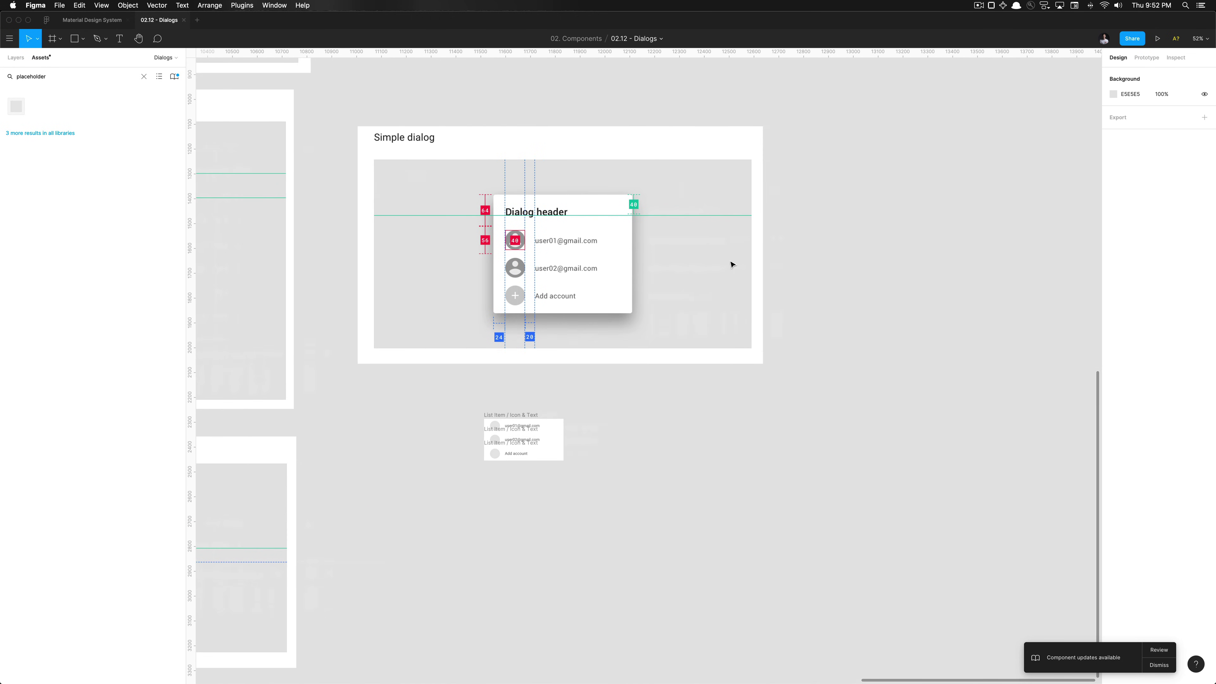
pyautogui.scroll(3, 427, 500)
pyautogui.press('f')
pyautogui.moveTo(752, 321); pyautogui.dragTo(853, 501)
# Check the existing Mobile / Simple Dialog frame's name for reference
pyautogui.scroll(-5, 852, 500)
pyautogui.hscroll(-10, 853, 501)
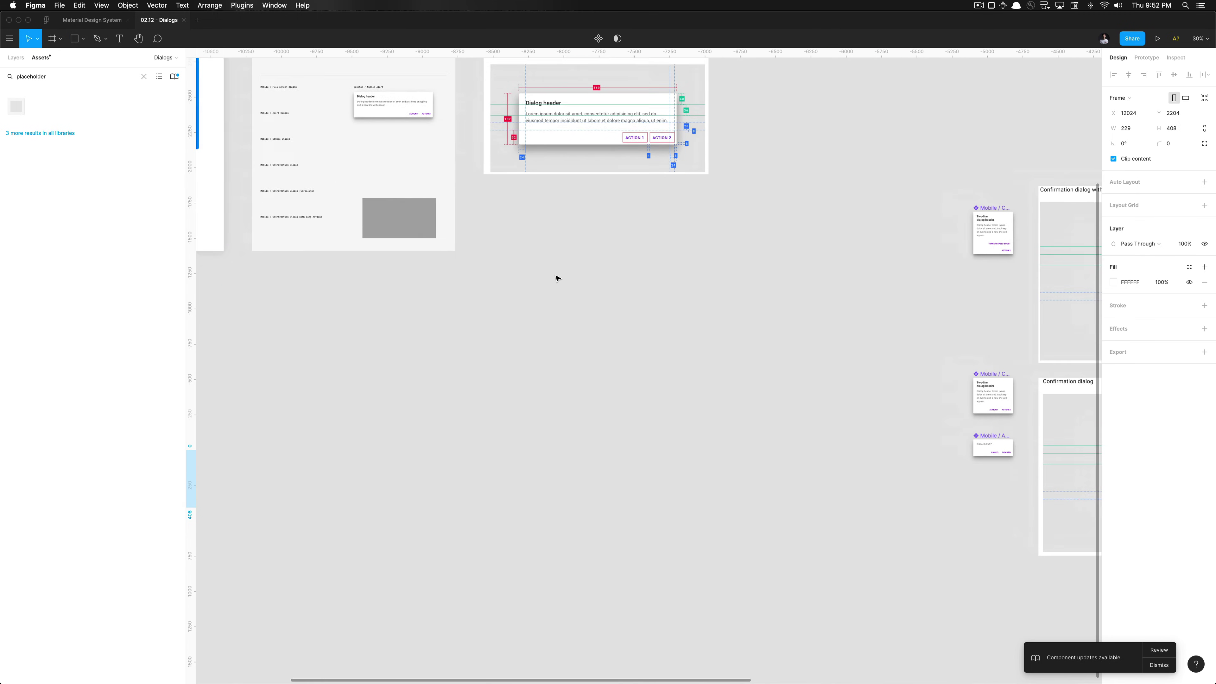
pyautogui.scroll(5, 556, 277)
pyautogui.scroll(2, 556, 277)
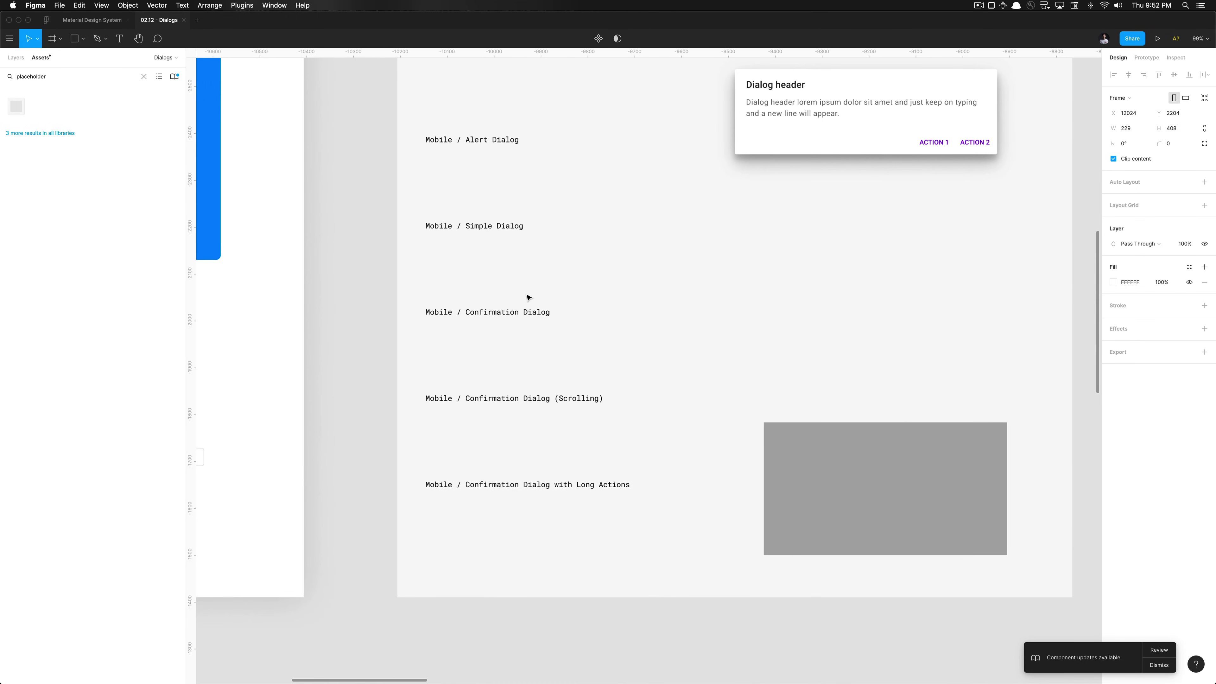
pyautogui.click(506, 227)
pyautogui.press('Escape')
pyautogui.scroll(-5, 585, 251)
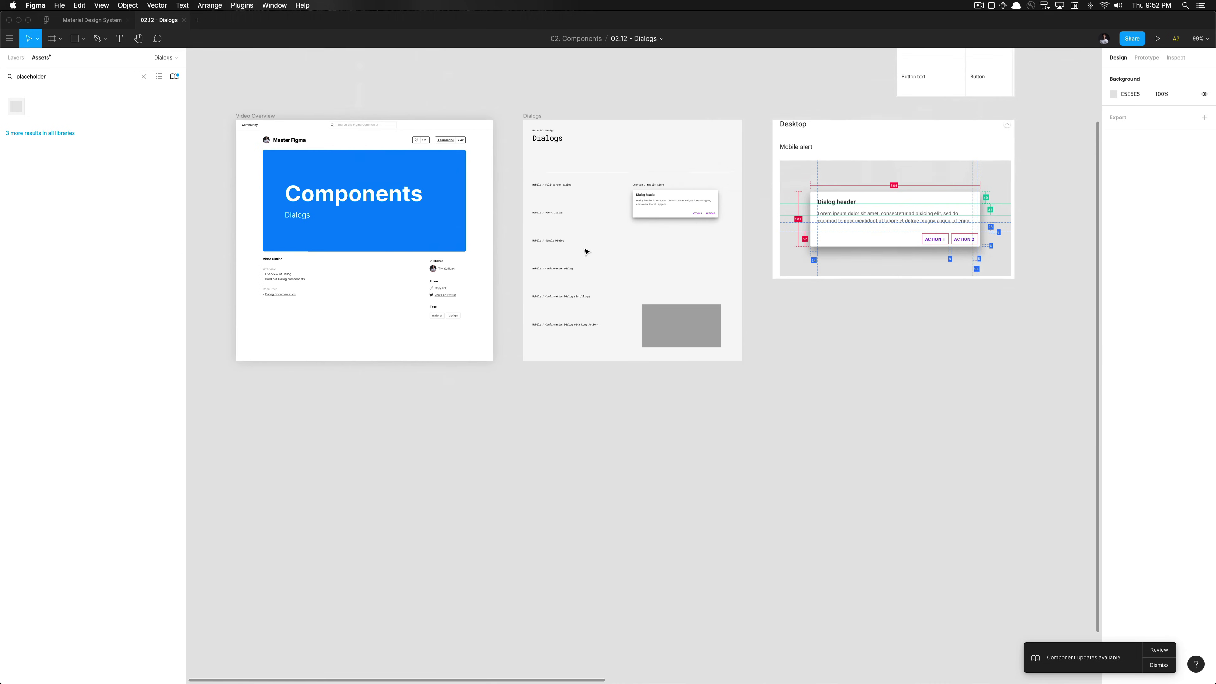
pyautogui.scroll(3, 585, 252)
pyautogui.hscroll(5, 601, 250)
pyautogui.scroll(-5, 601, 250)
pyautogui.hscroll(4, 601, 250)
pyautogui.scroll(4, 595, 299)
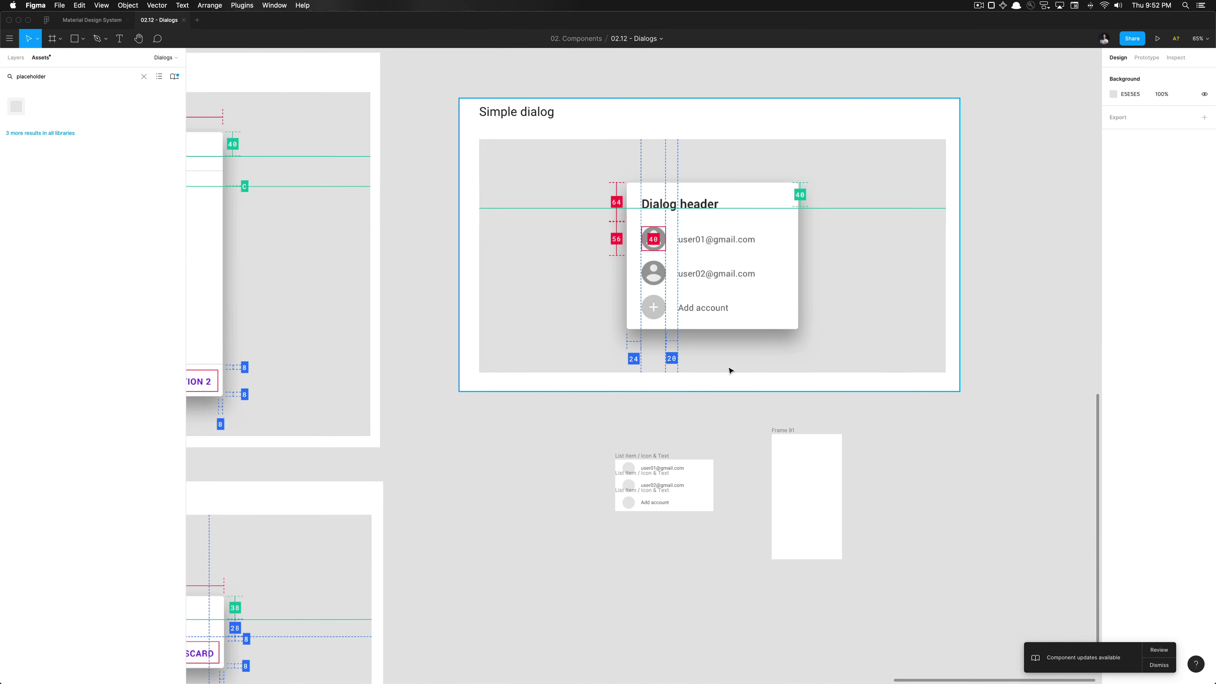
# Rename the new frame to 'Mobile / Simple Dialog'
pyautogui.click(802, 461)
pyautogui.press('super+r')
pyautogui.write('Mobile / Simple Dialog')
pyautogui.press('Return')
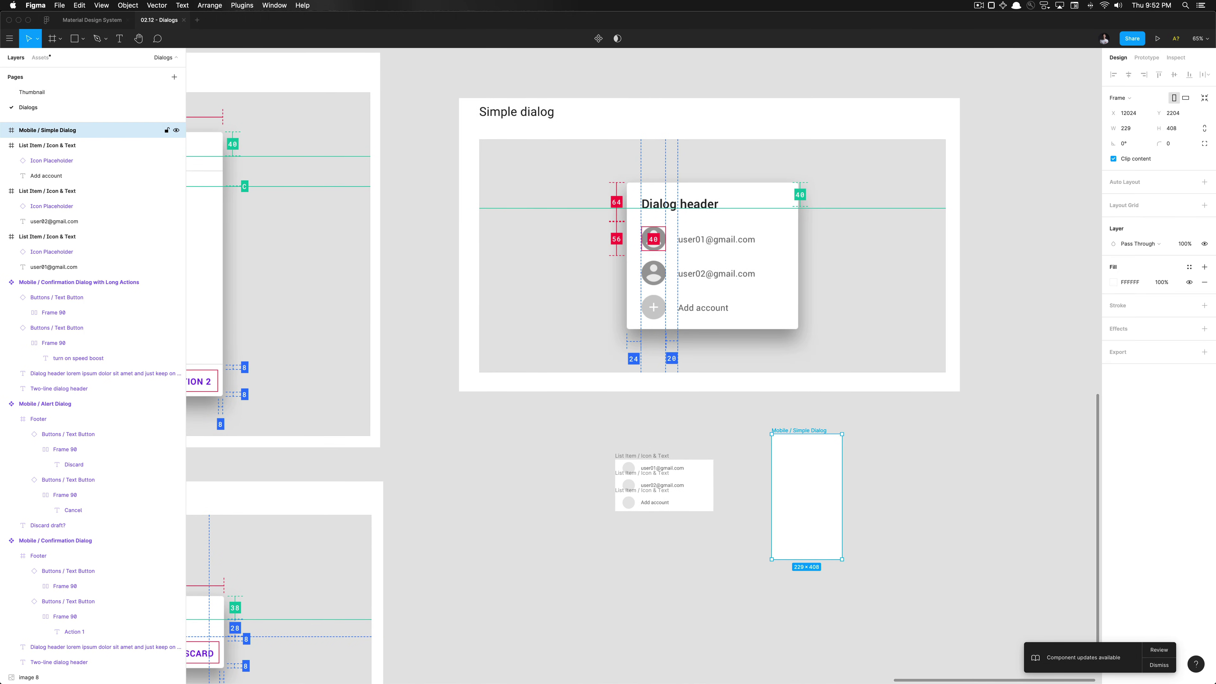
pyautogui.scroll(2, 642, 511)
pyautogui.hscroll(4, 643, 506)
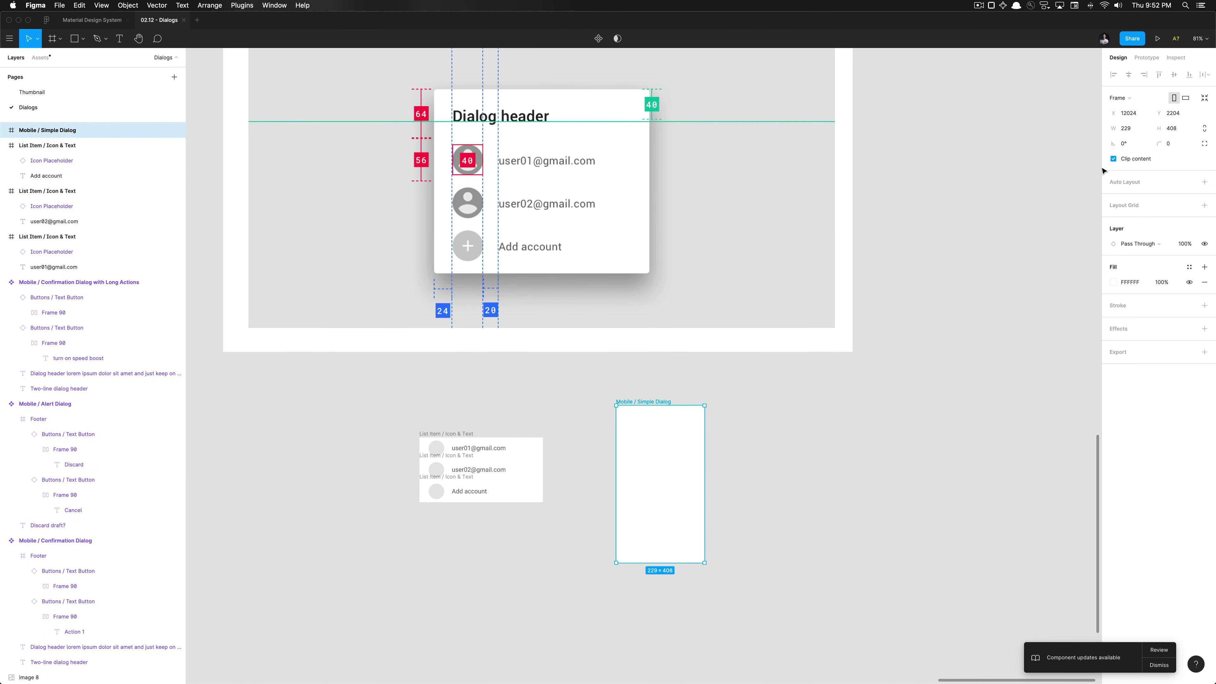
# Set the frame's width to 280 and its corner radius to 4
pyautogui.click(1142, 131)
pyautogui.press('Return')
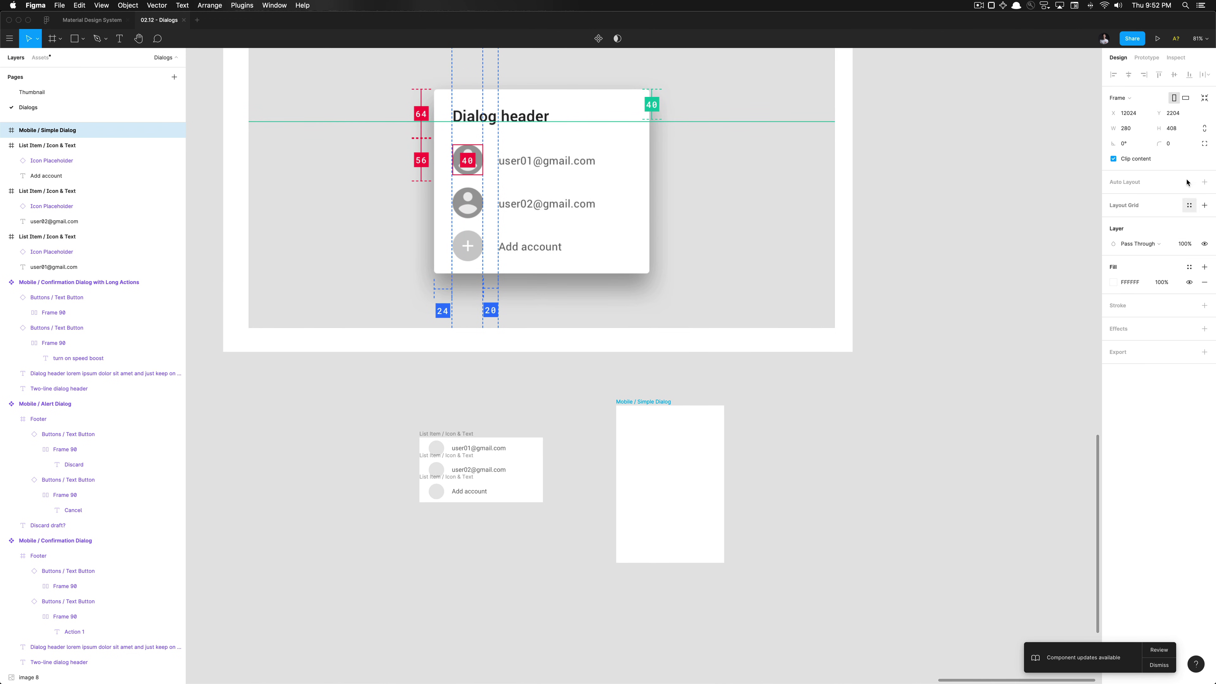
pyautogui.click(1171, 144)
pyautogui.write('4')
# Apply the Surfaces / Surface fill style and the 24 dp shadow effect style
pyautogui.click(1189, 267)
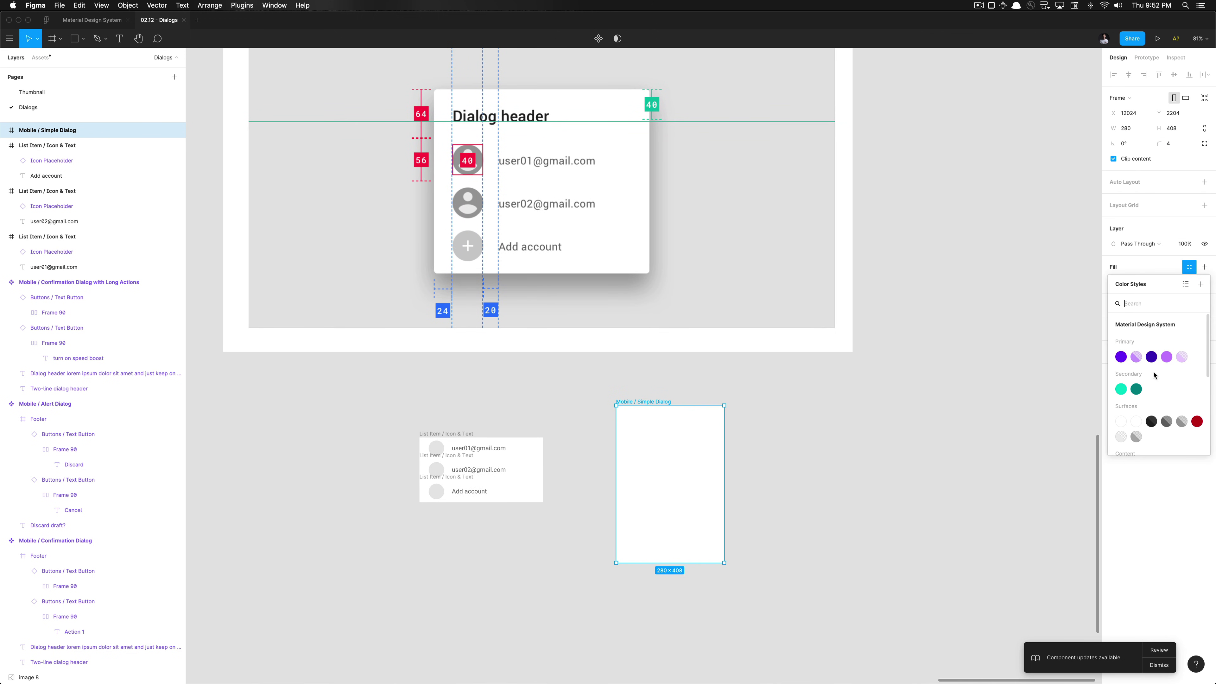
pyautogui.click(1136, 422)
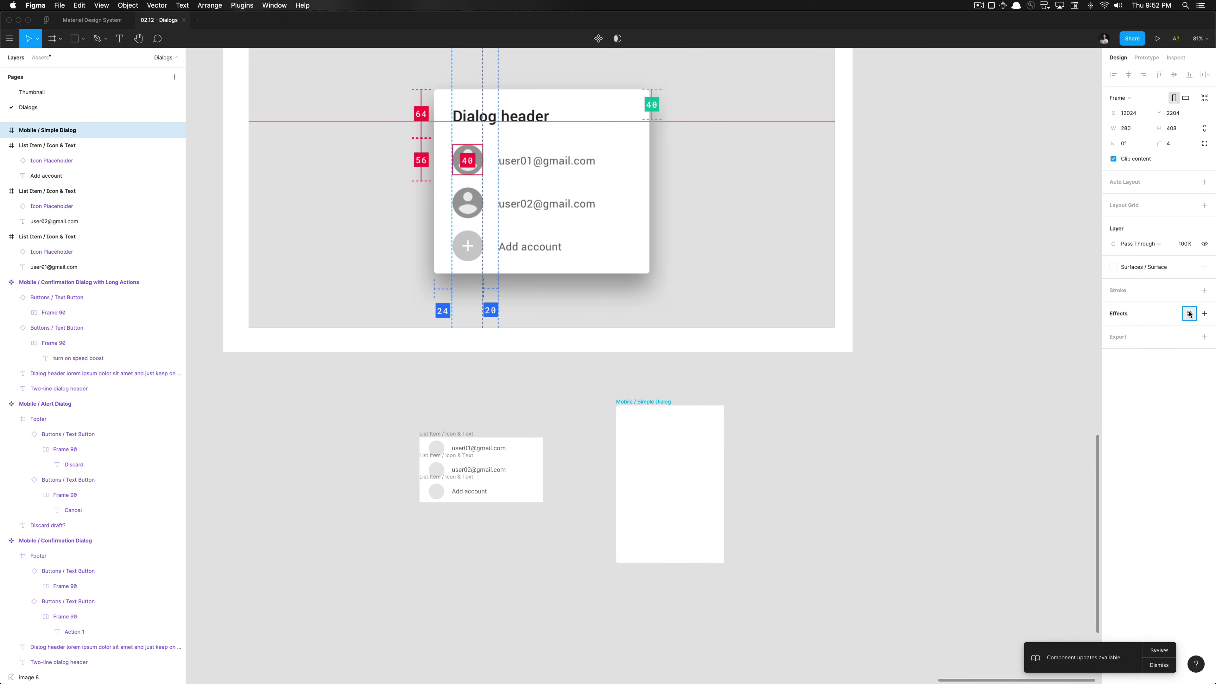
pyautogui.click(1189, 313)
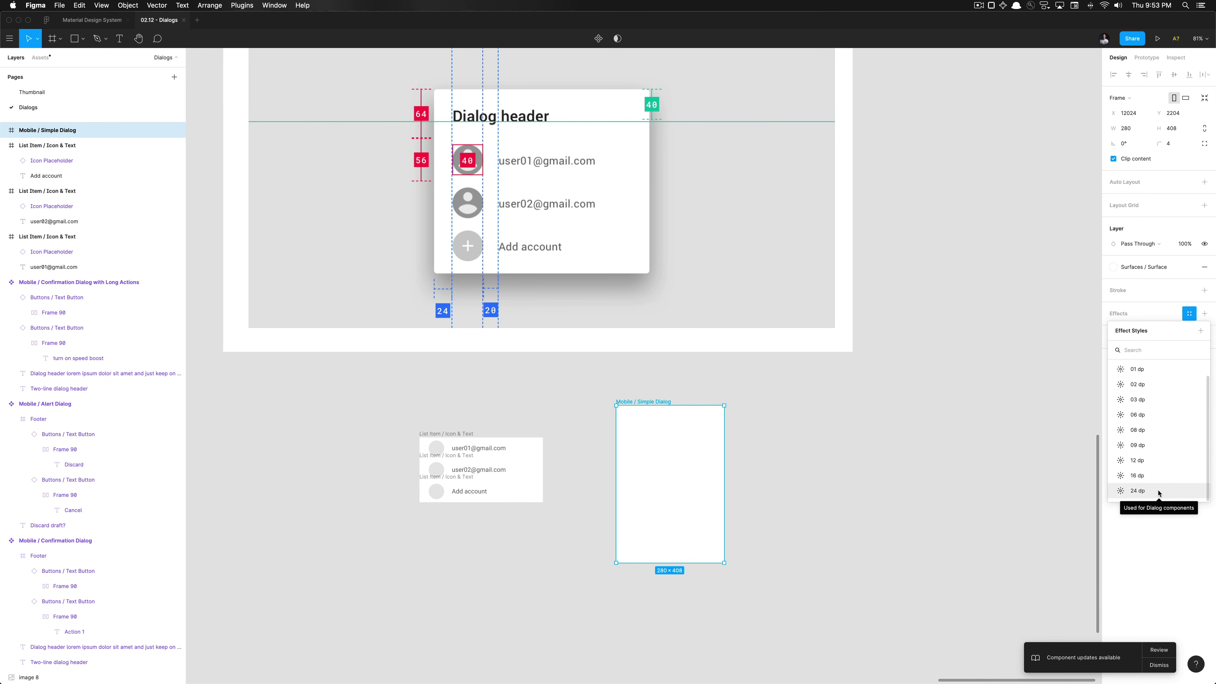
pyautogui.click(1158, 494)
# Compare the dialog frame with the user01 list item row and revisit its width
pyautogui.click(734, 466)
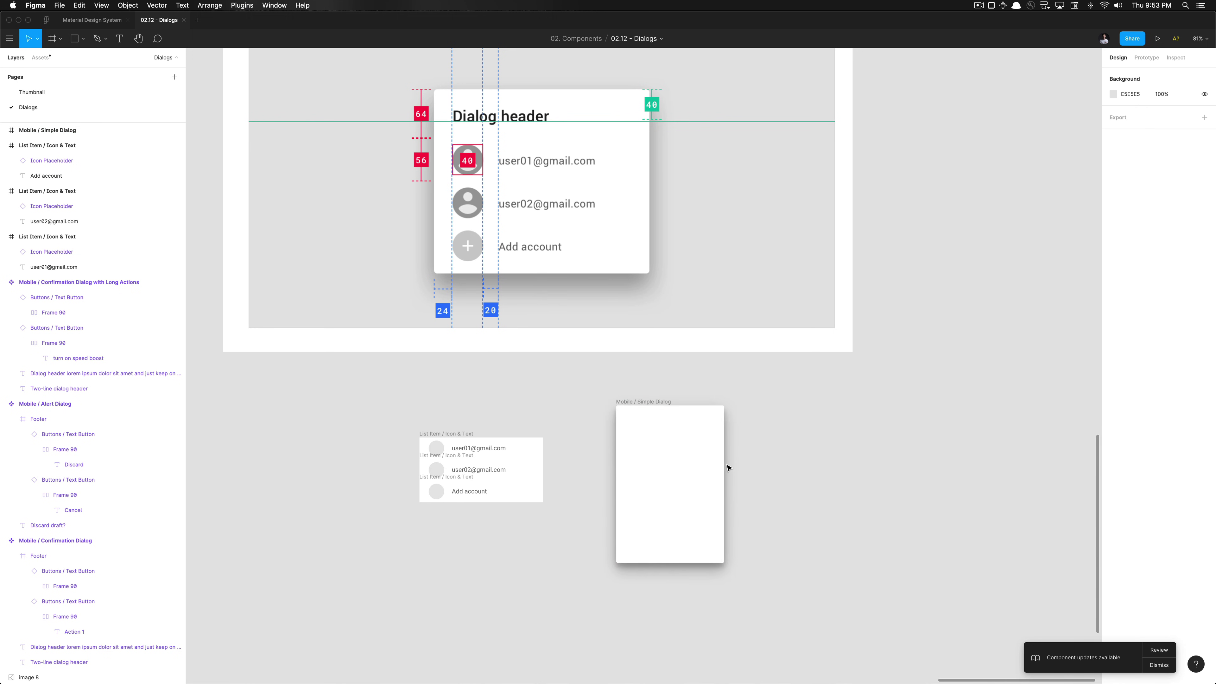
pyautogui.click(698, 467)
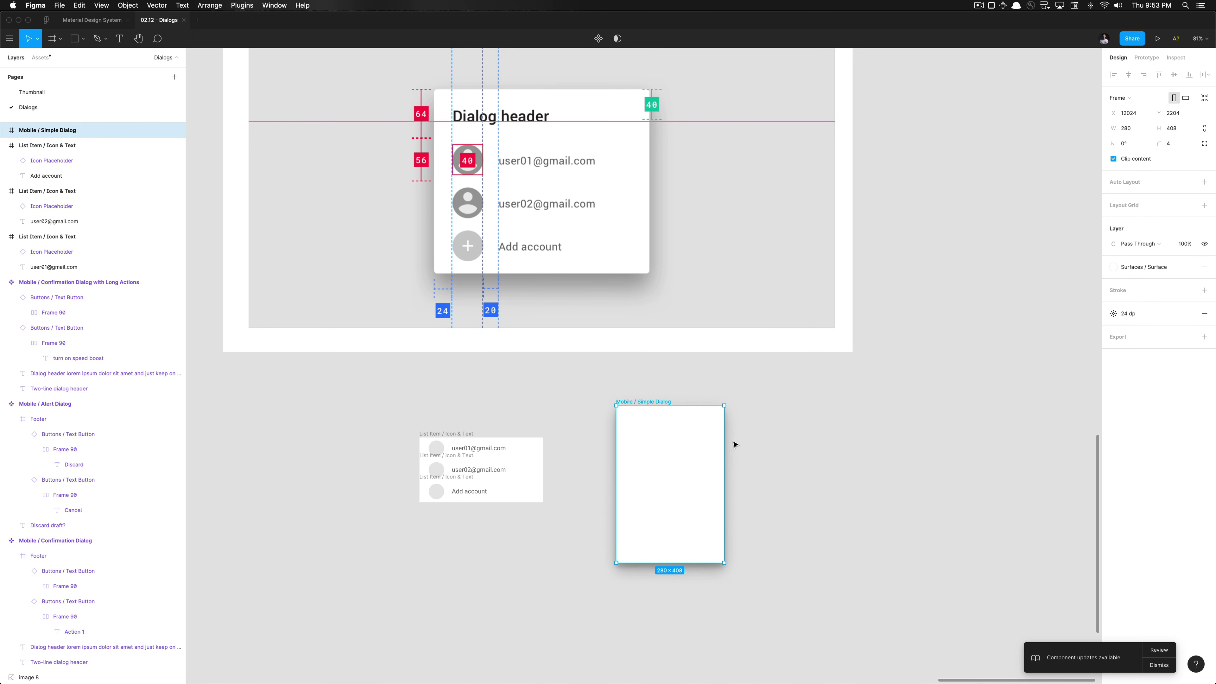
pyautogui.click(435, 436)
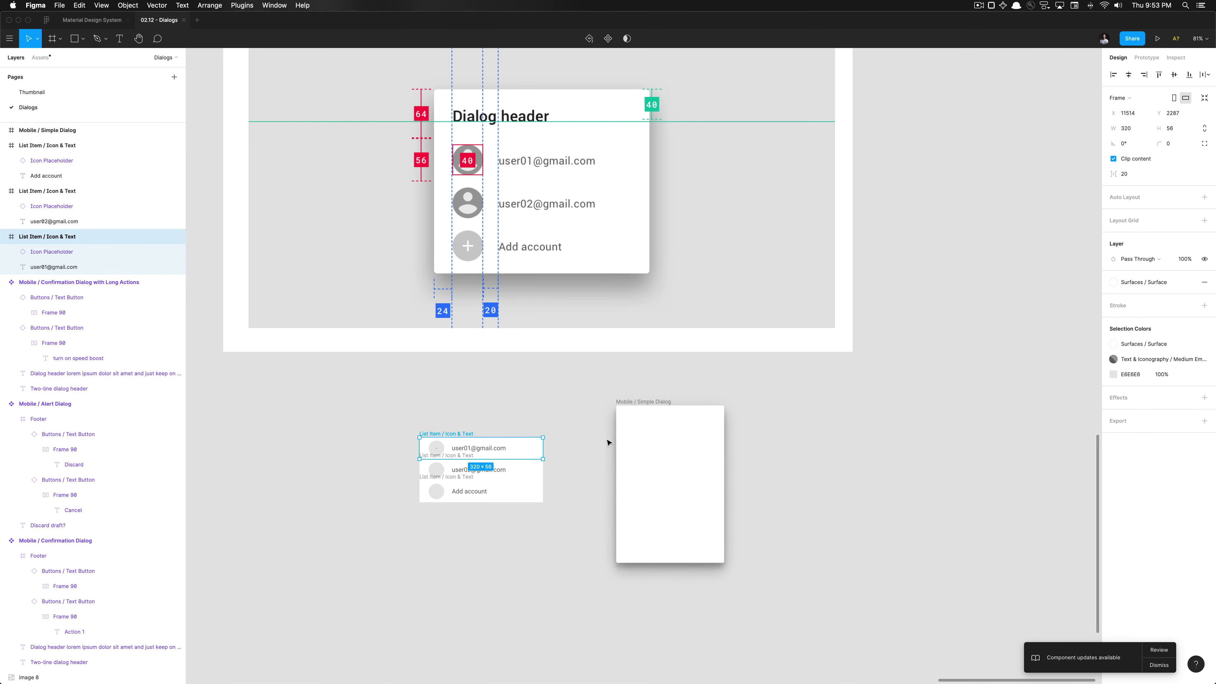
pyautogui.click(639, 432)
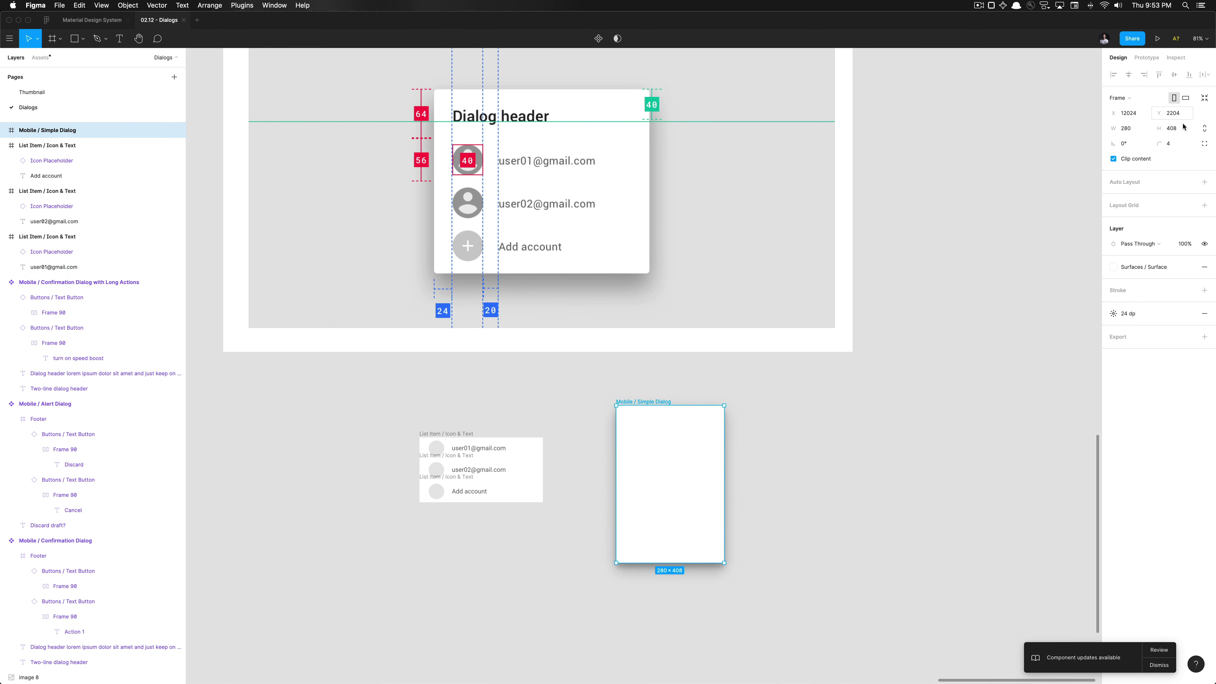
pyautogui.click(1131, 132)
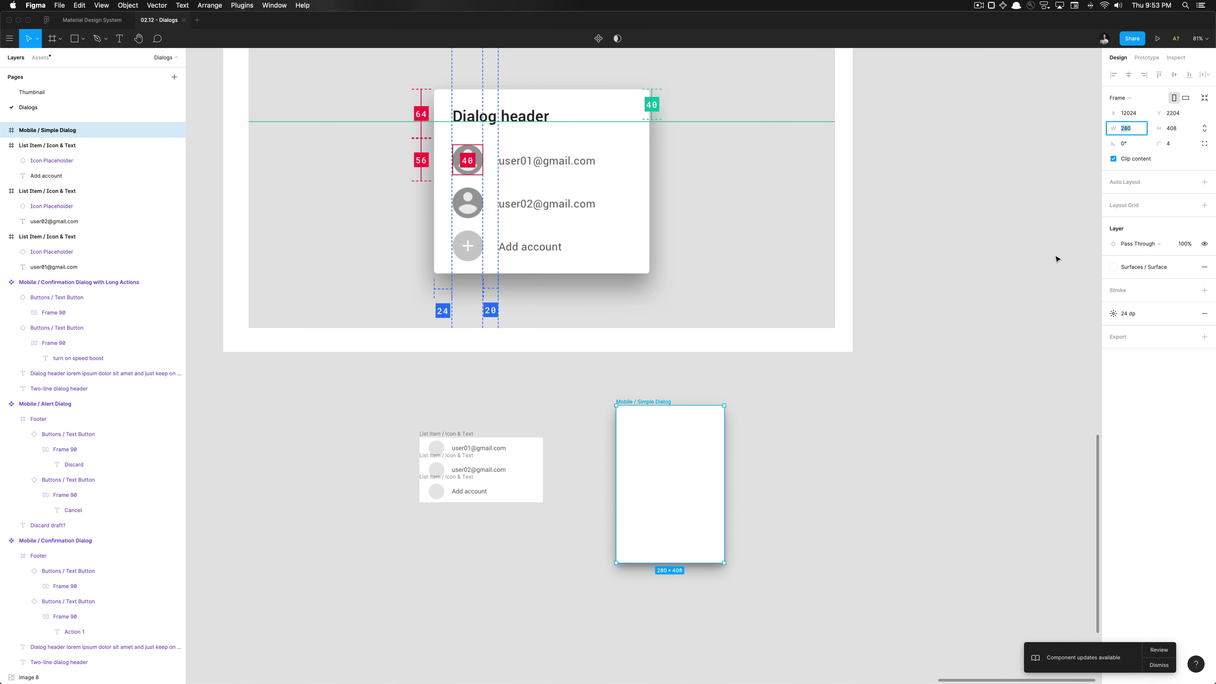
# Locate the alert dialog's Dialog header text and the Mobile / Simple Dialog frame
pyautogui.click(832, 456)
pyautogui.scroll(2, 830, 453)
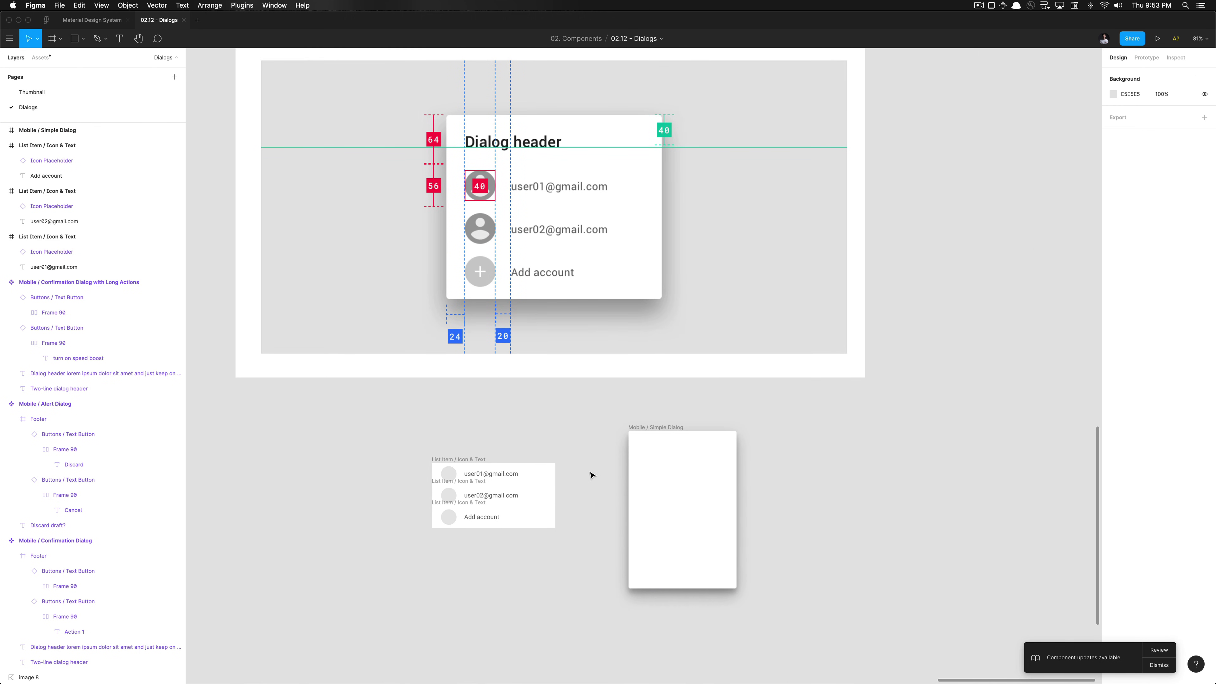
pyautogui.click(638, 427)
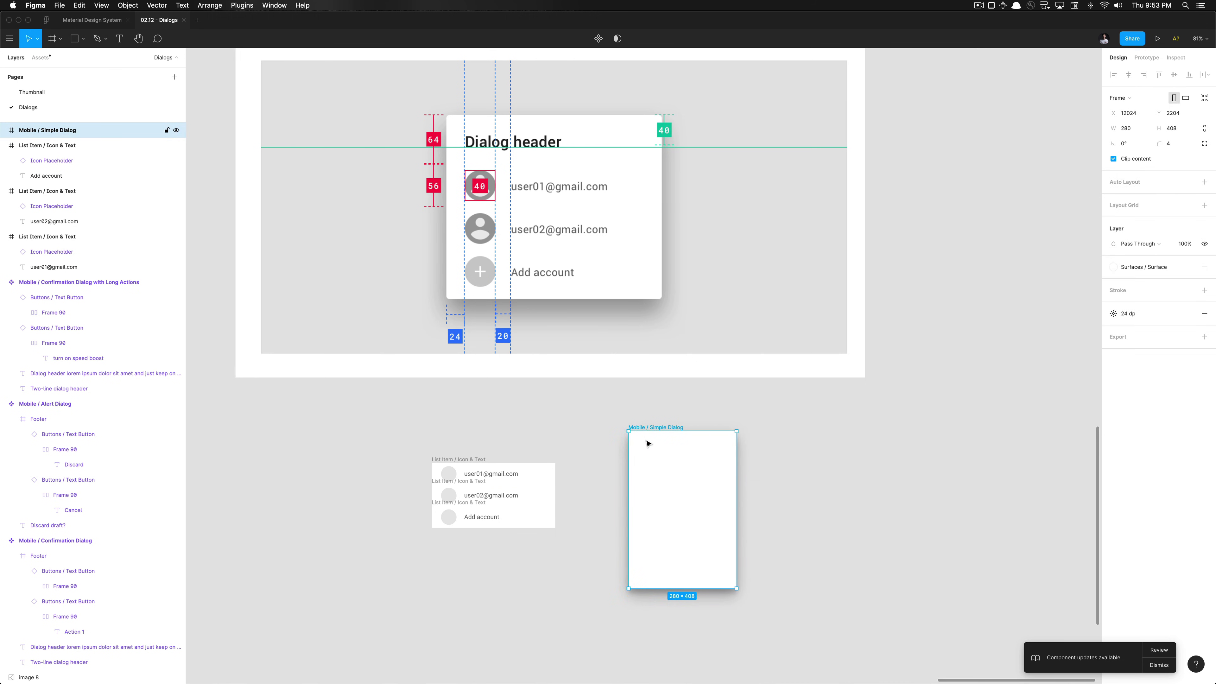
pyautogui.scroll(-5, 635, 461)
pyautogui.hscroll(-10, 637, 459)
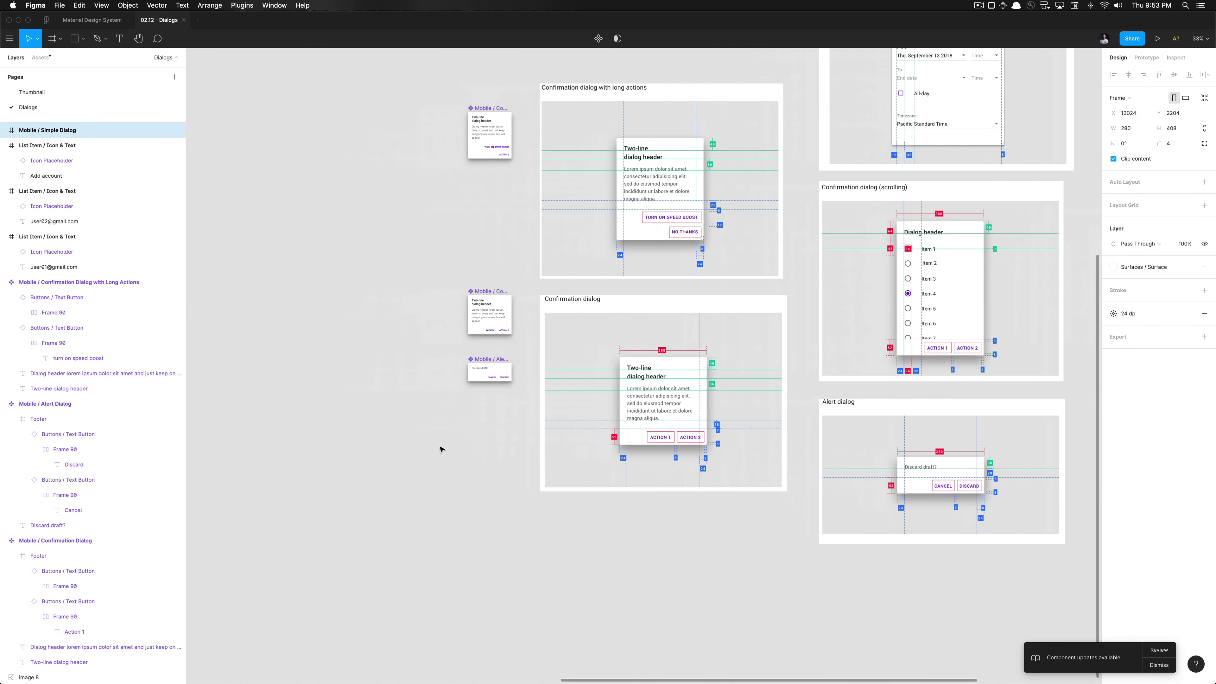
pyautogui.scroll(5, 538, 344)
pyautogui.press('Escape')
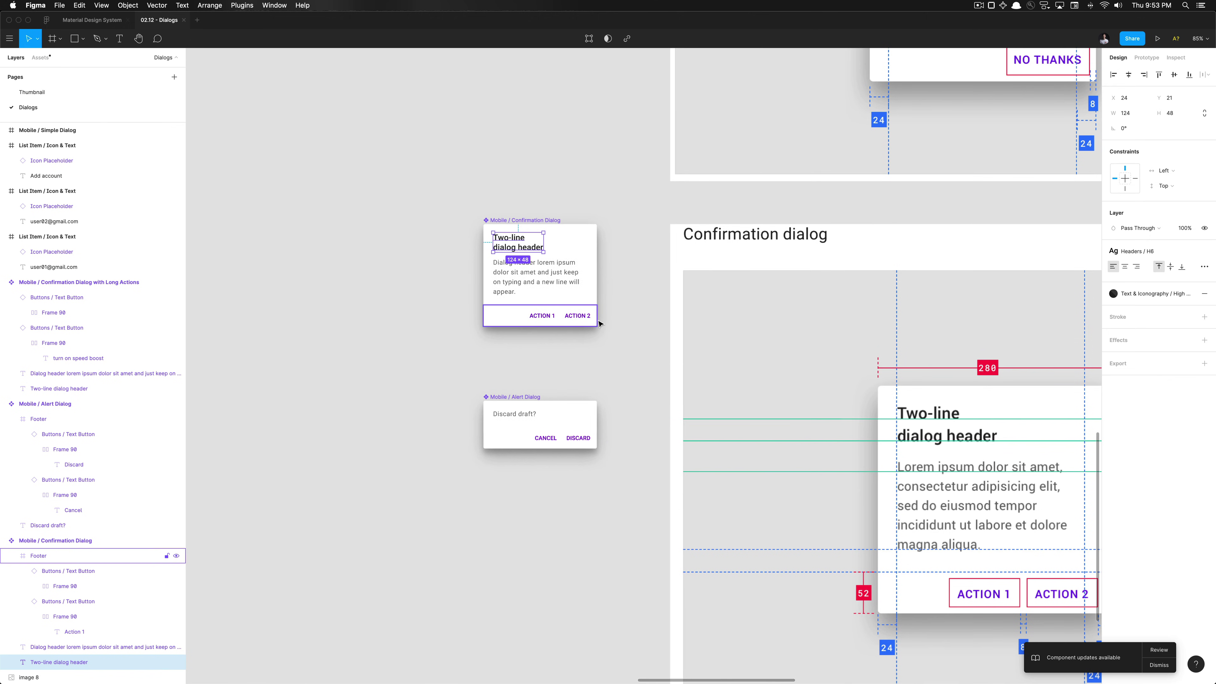
pyautogui.scroll(-5, 617, 327)
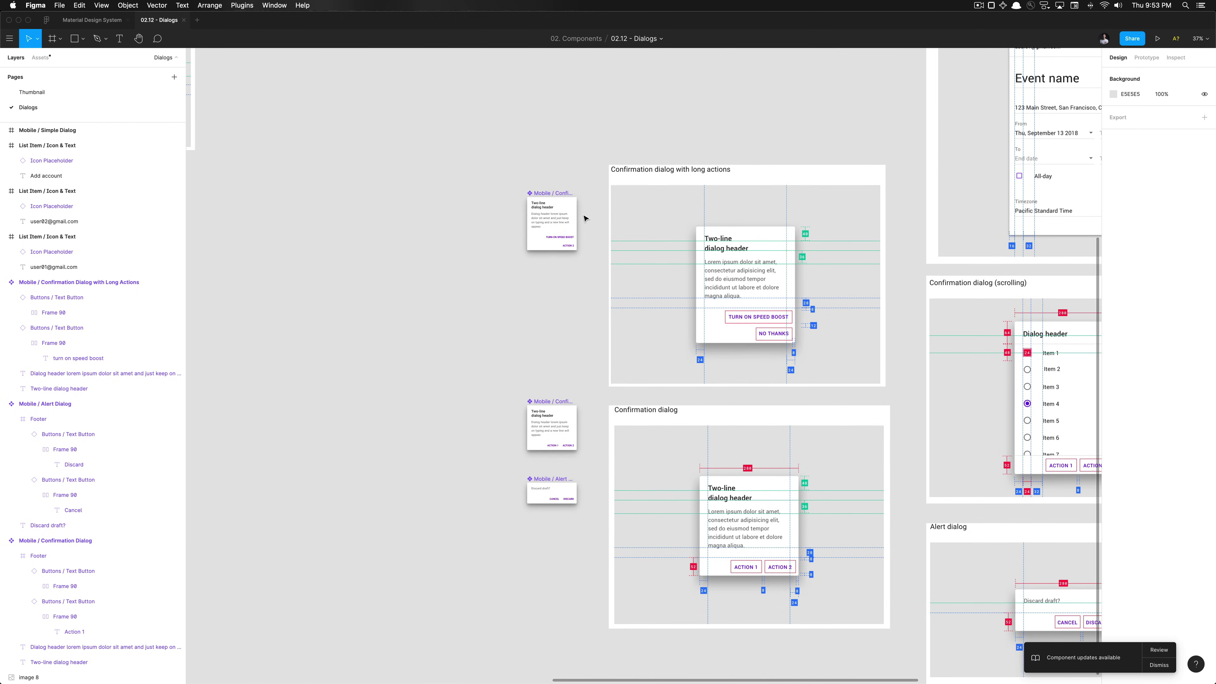
pyautogui.hscroll(-15, 584, 219)
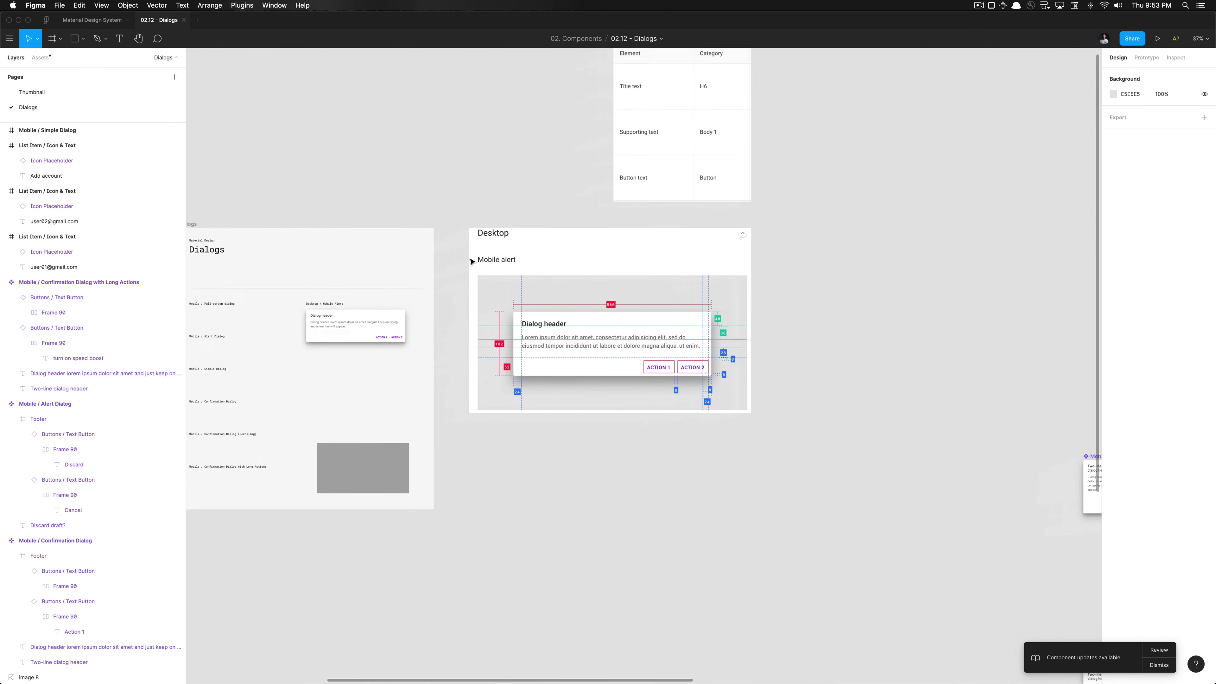
pyautogui.hscroll(-4, 472, 261)
pyautogui.doubleClick(389, 301)
pyautogui.click(655, 436)
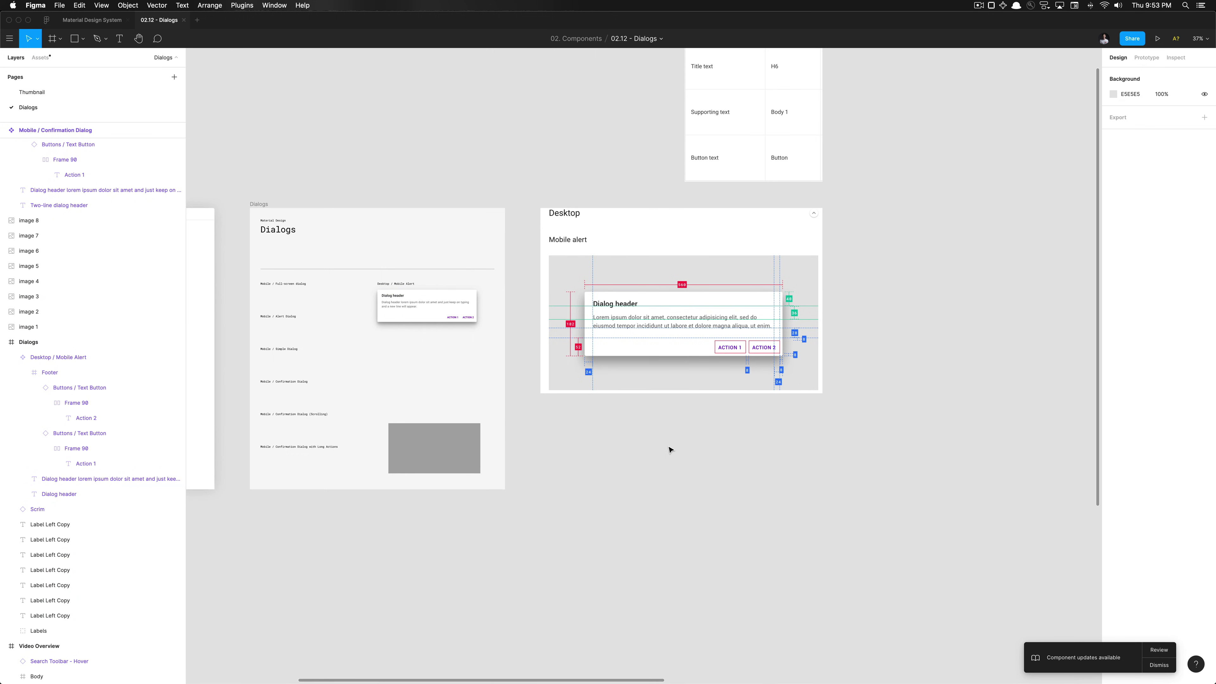
pyautogui.hscroll(15, 670, 449)
pyautogui.scroll(10, 499, 356)
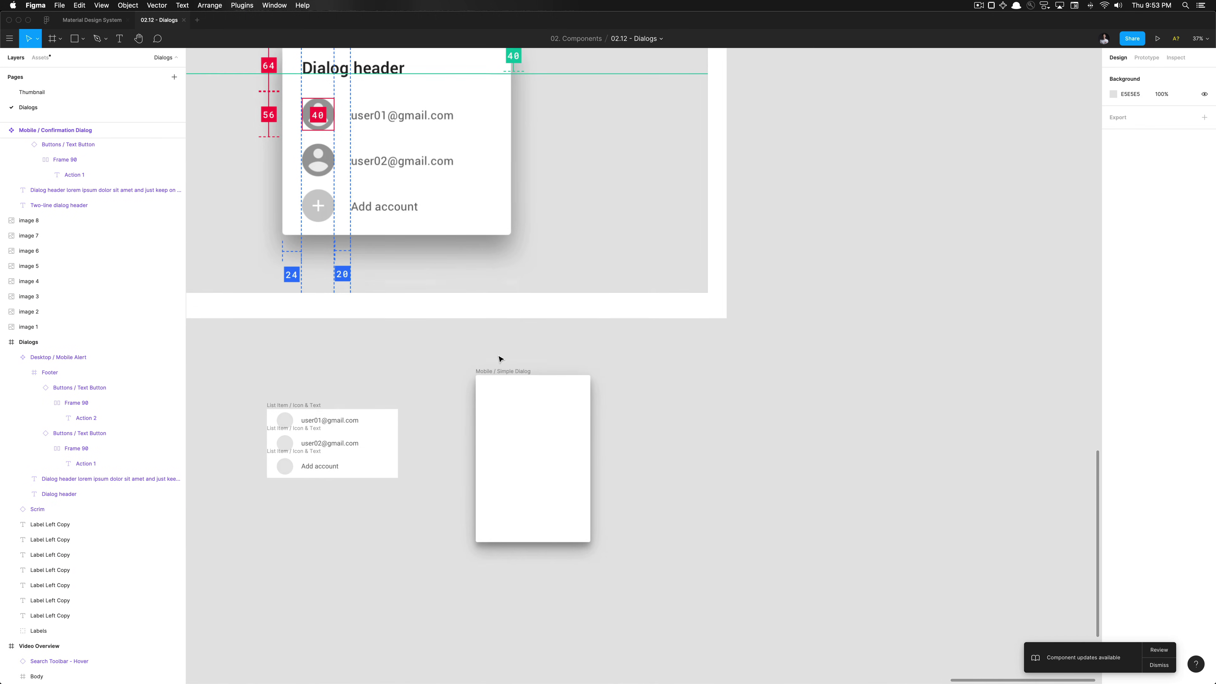
# Paste the Dialog header text into the Mobile / Simple Dialog frame
pyautogui.click(614, 394)
pyautogui.press('super+v')
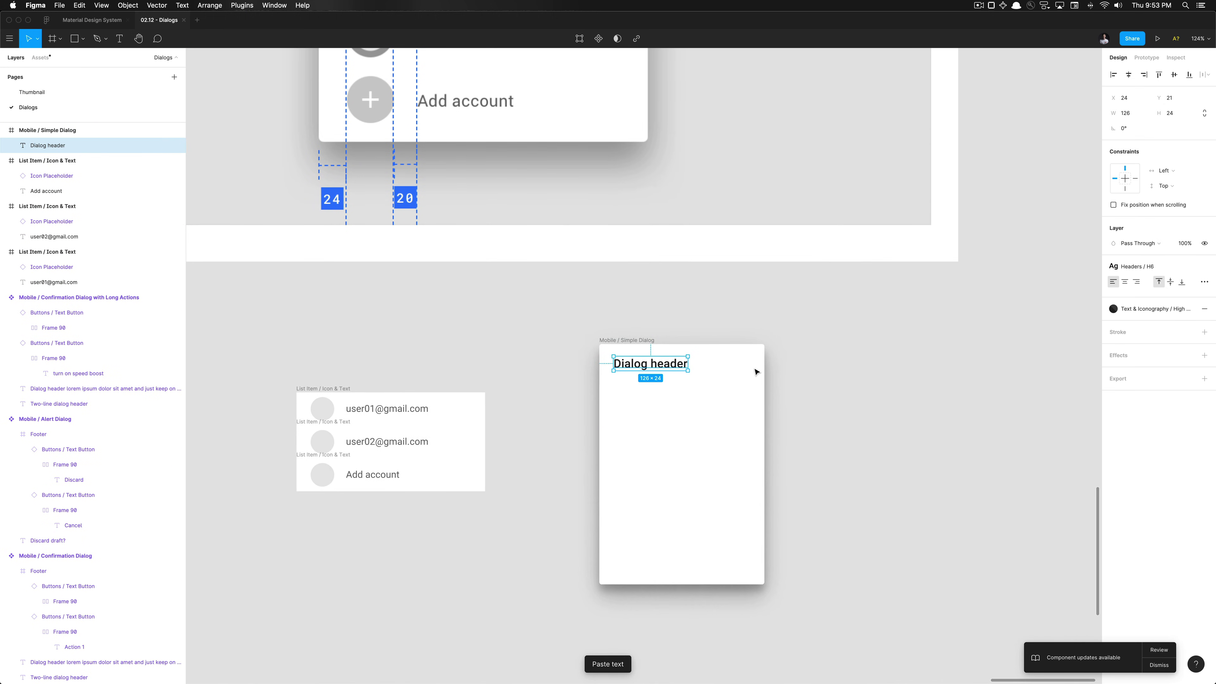
pyautogui.hscroll(-1, 756, 372)
pyautogui.scroll(-8, 663, 283)
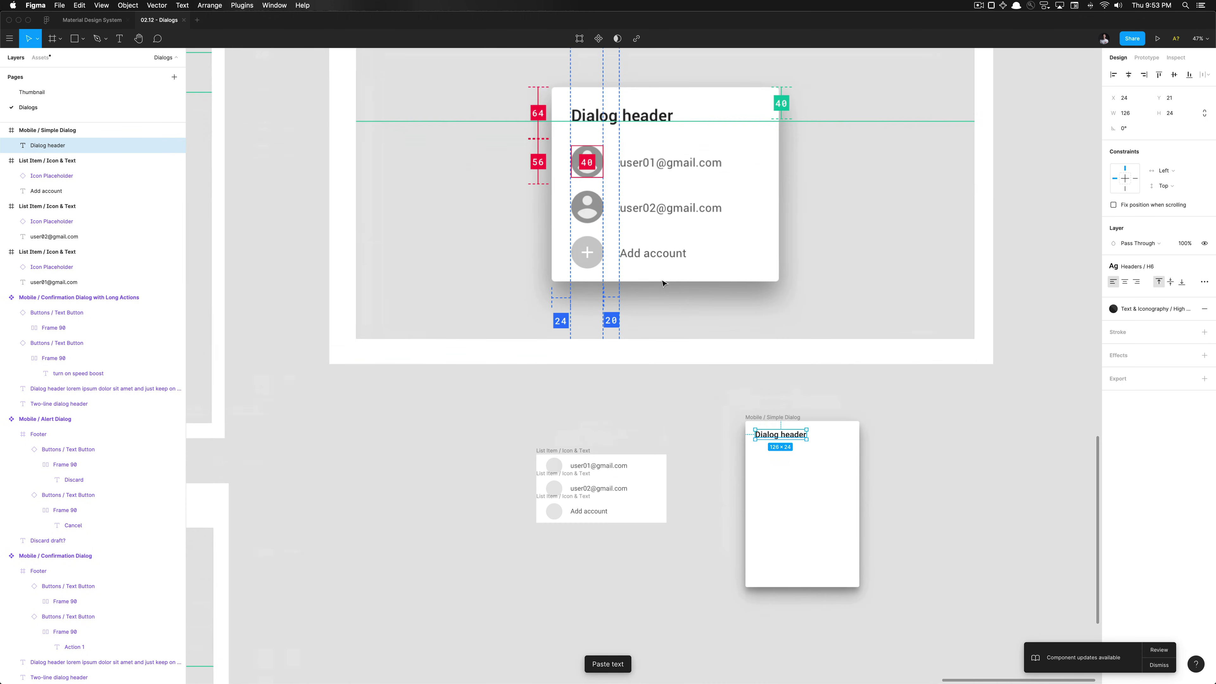
pyautogui.scroll(10, 662, 283)
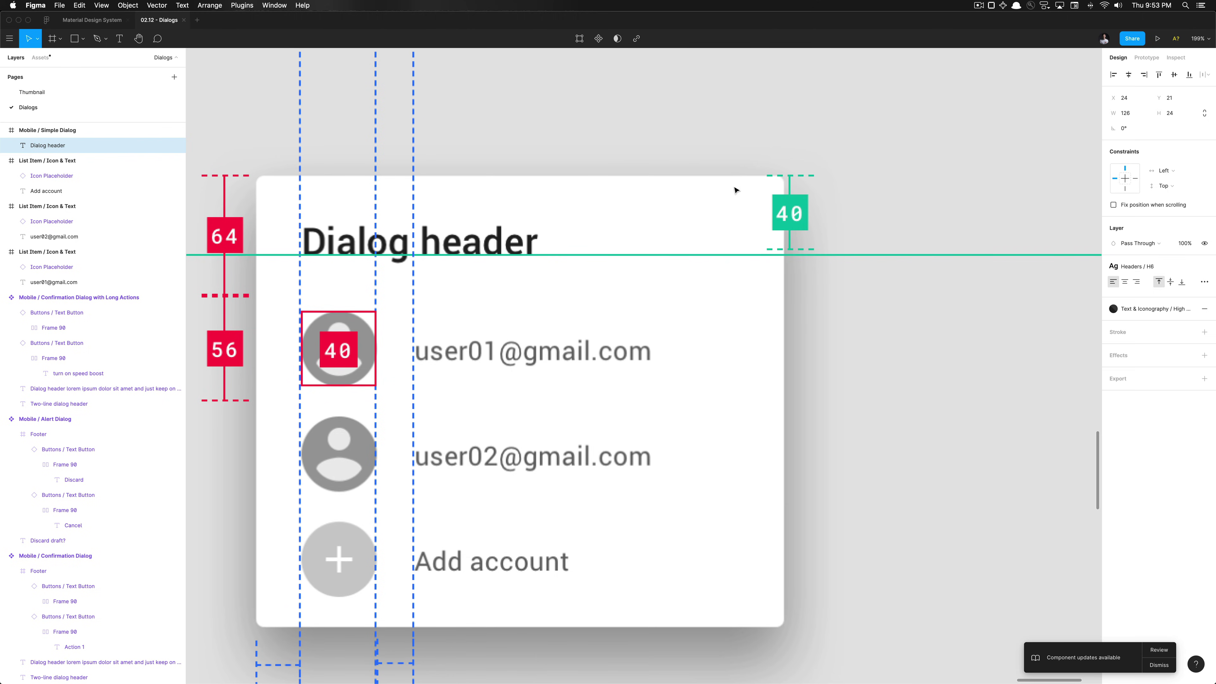
pyautogui.scroll(-8, 735, 186)
pyautogui.scroll(-5, 729, 181)
pyautogui.scroll(10, 617, 251)
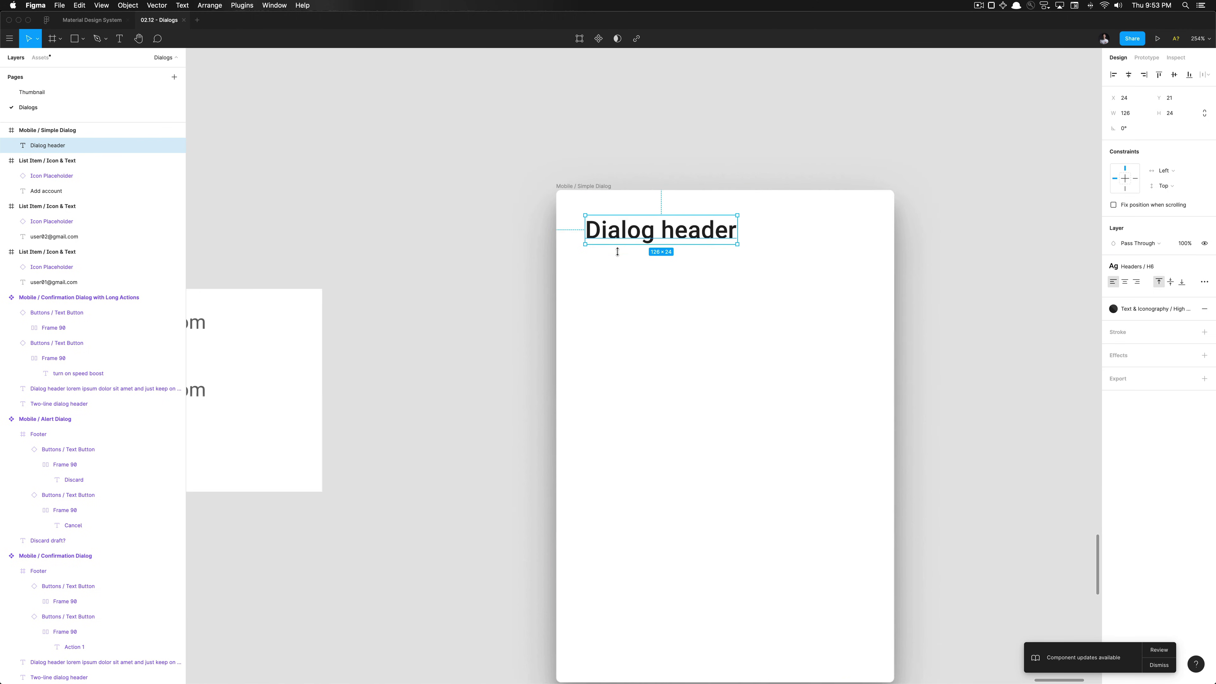
pyautogui.scroll(-10, 617, 251)
pyautogui.scroll(1, 608, 305)
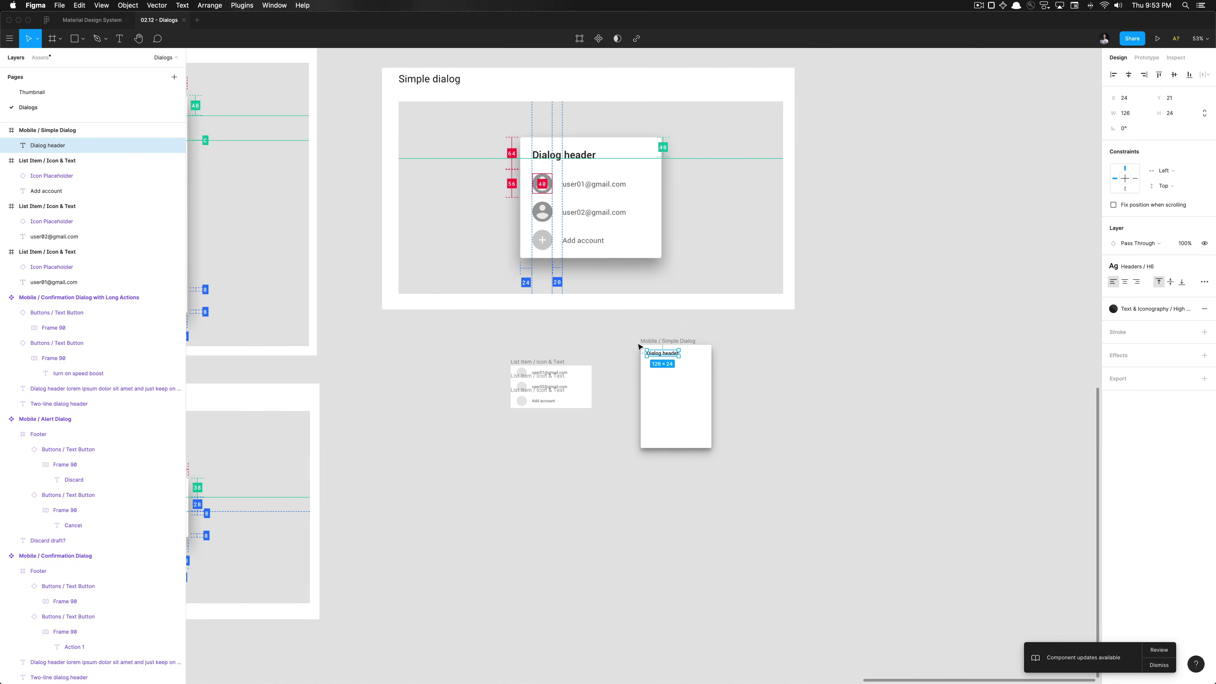
pyautogui.scroll(15, 639, 346)
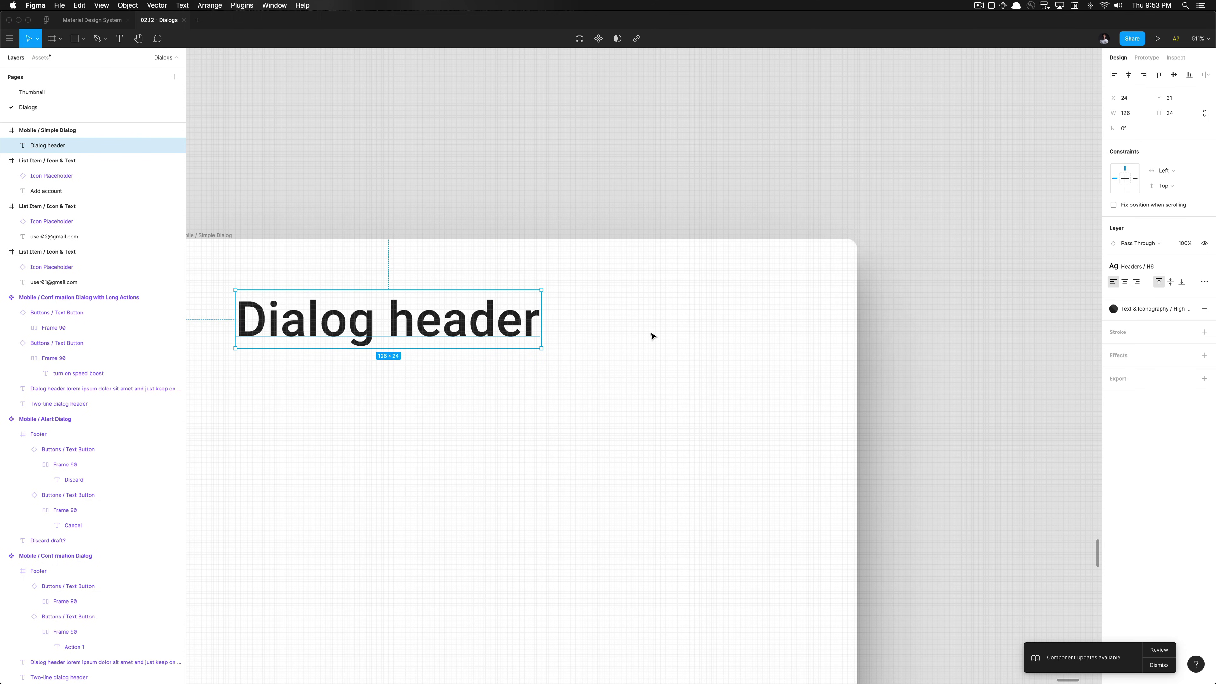
# Check the header's spacing with a temporary rectangle, then delete it, leaving the header at 24, 21
pyautogui.press('r')
pyautogui.moveTo(610, 239); pyautogui.dragTo(509, 332)
pyautogui.press('alt')
pyautogui.scroll(-5, 505, 271)
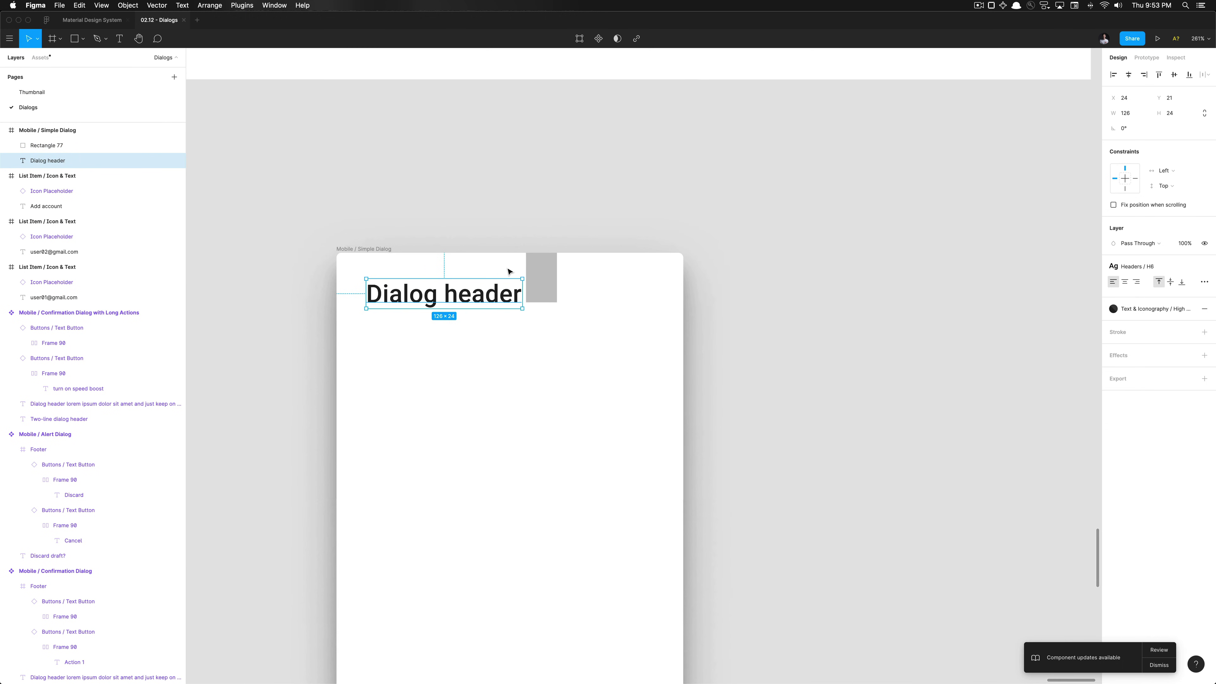
pyautogui.click(544, 287)
pyautogui.press('Delete')
pyautogui.scroll(-5, 543, 285)
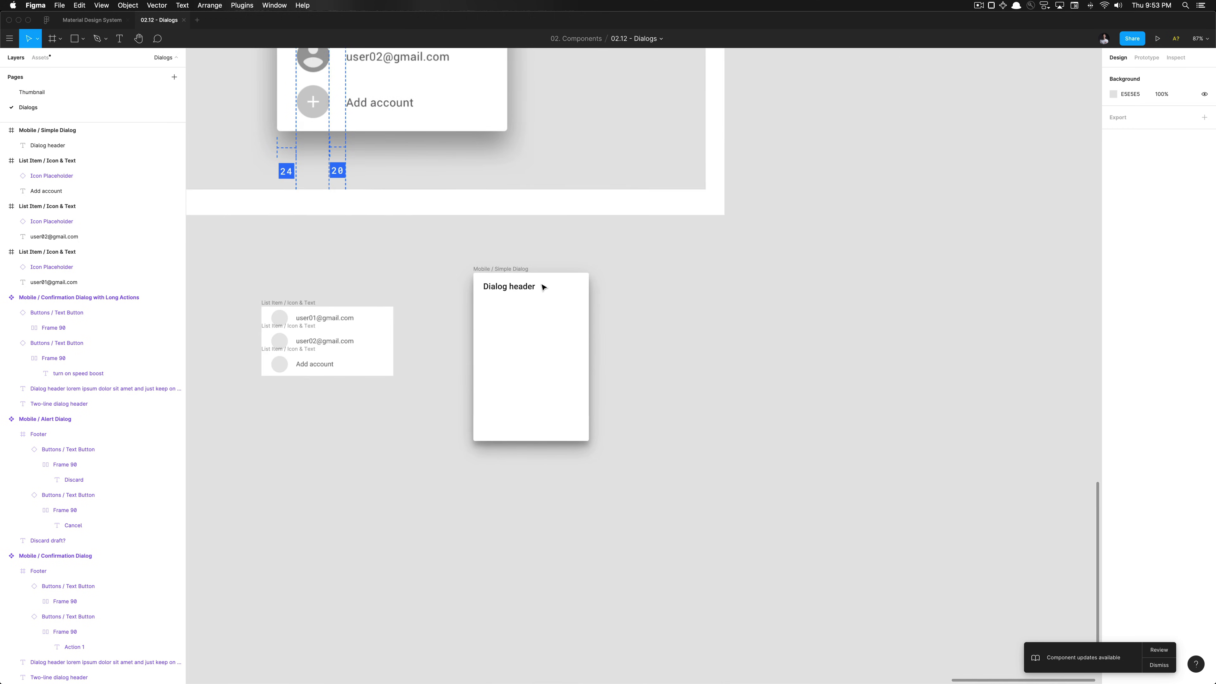
pyautogui.click(522, 287)
pyautogui.click(629, 288)
pyautogui.hscroll(-5, 628, 288)
pyautogui.scroll(5, 628, 287)
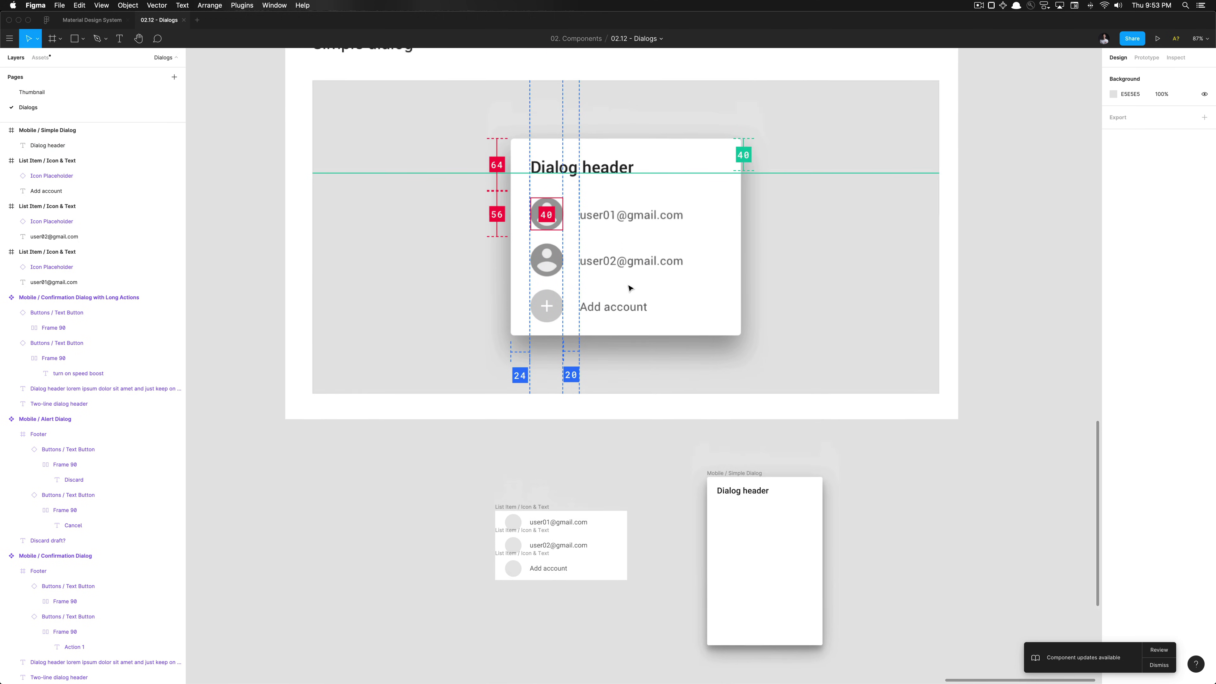
pyautogui.scroll(1, 570, 350)
pyautogui.hscroll(-1, 570, 350)
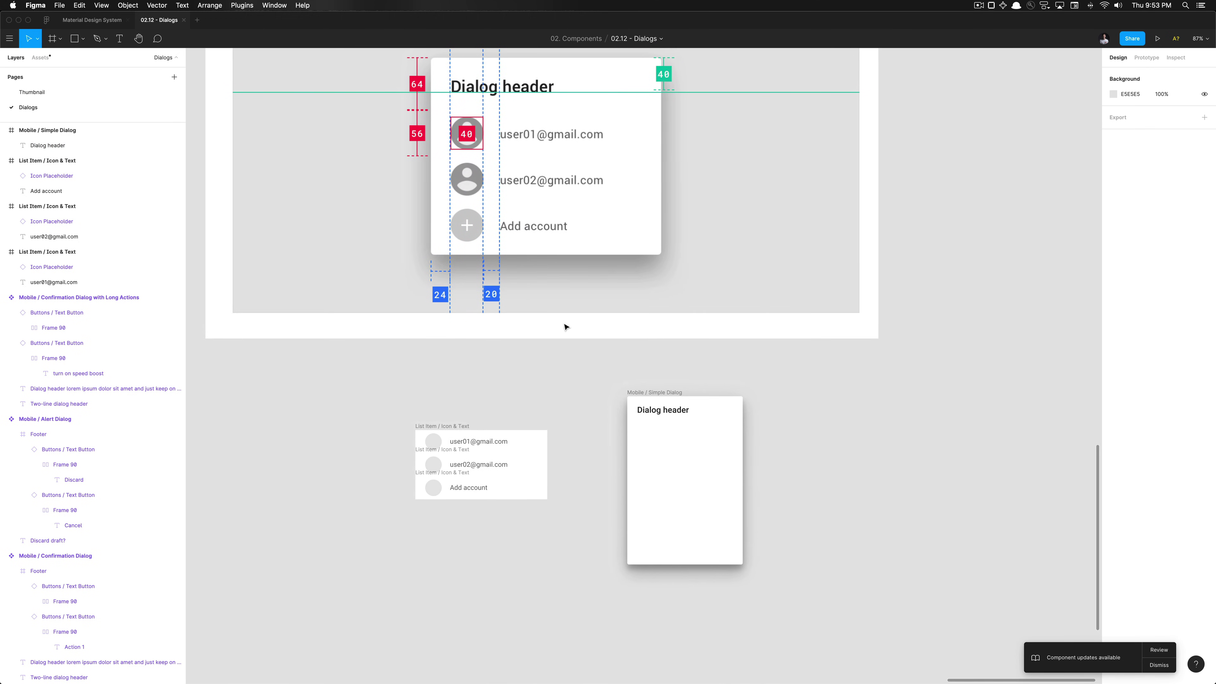
pyautogui.click(670, 415)
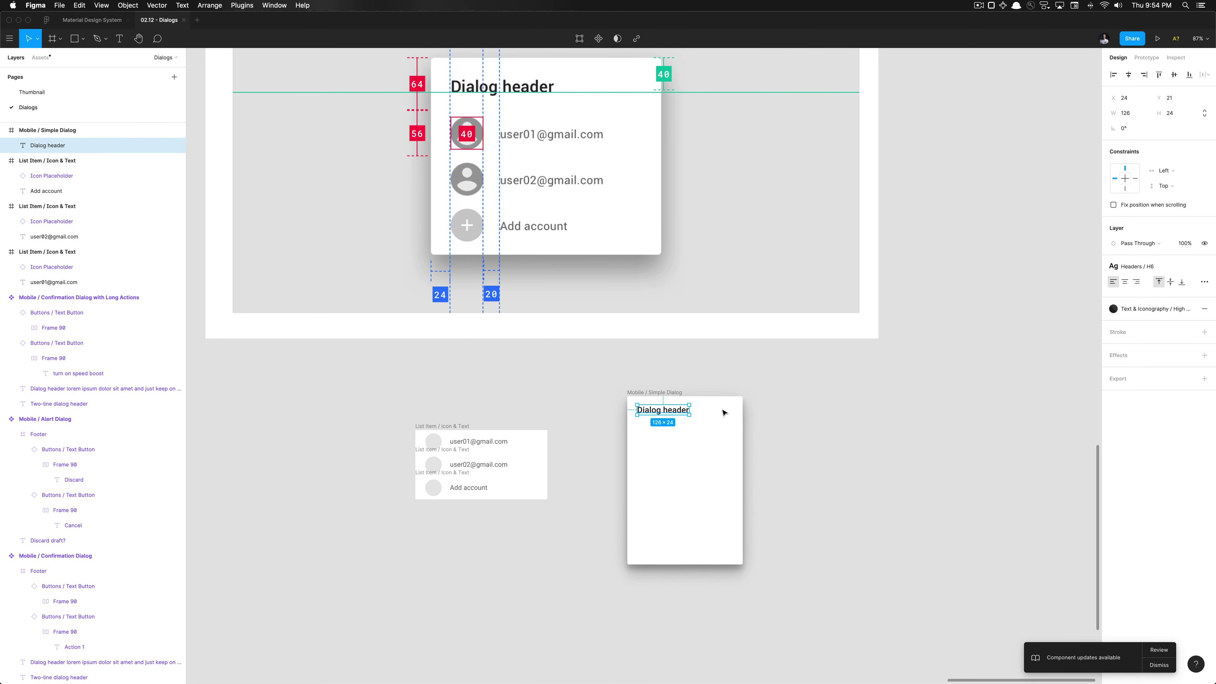
# Wrap the Dialog header text in a new frame, Frame 91, and set its height to 64
pyautogui.press('super+alt+g')
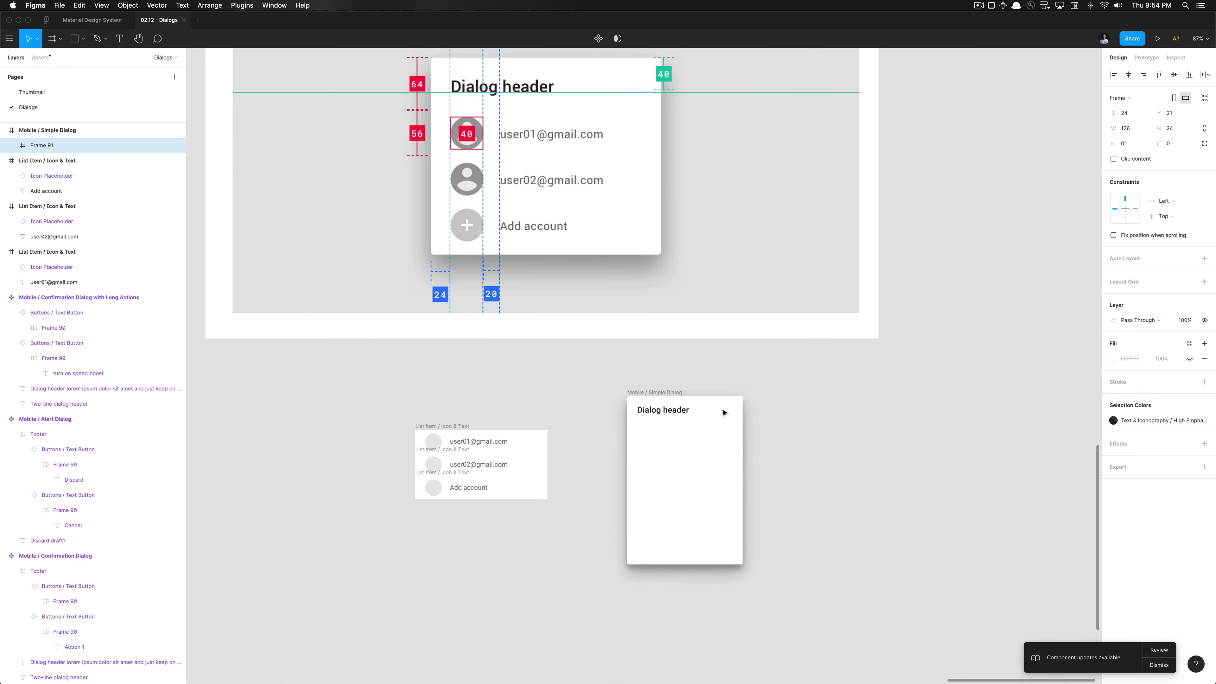
pyautogui.press('super+r')
pyautogui.press('Return')
pyautogui.click(1182, 127)
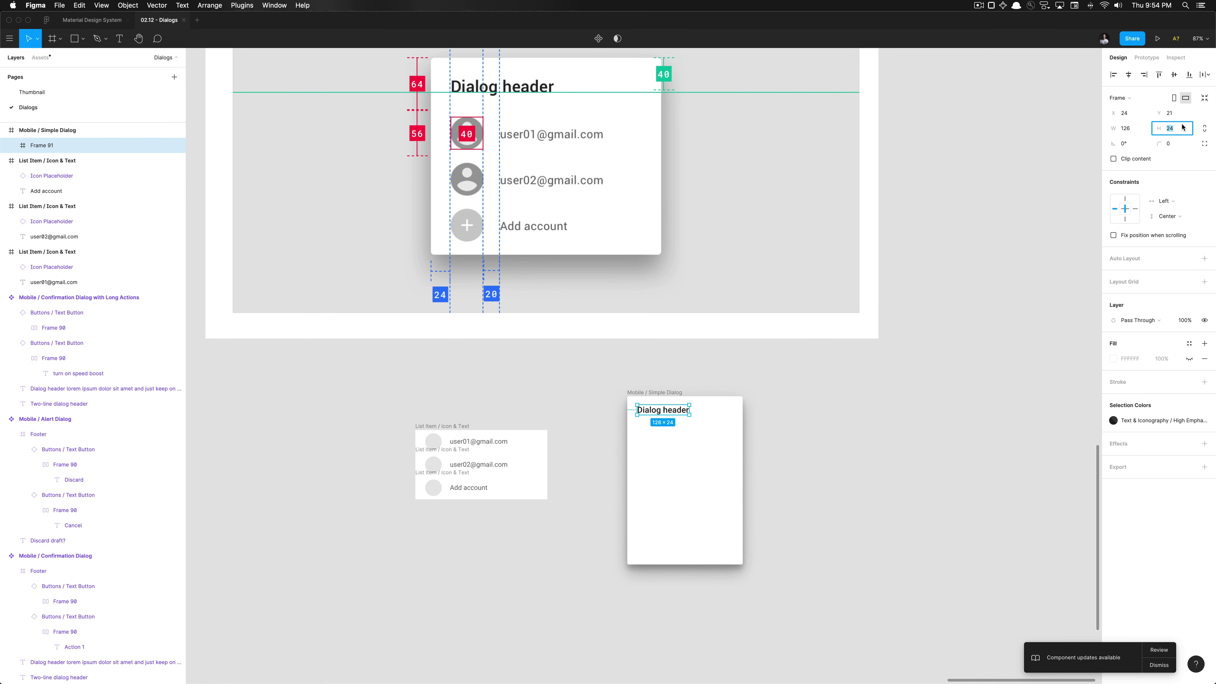
pyautogui.write('64')
pyautogui.press('Return')
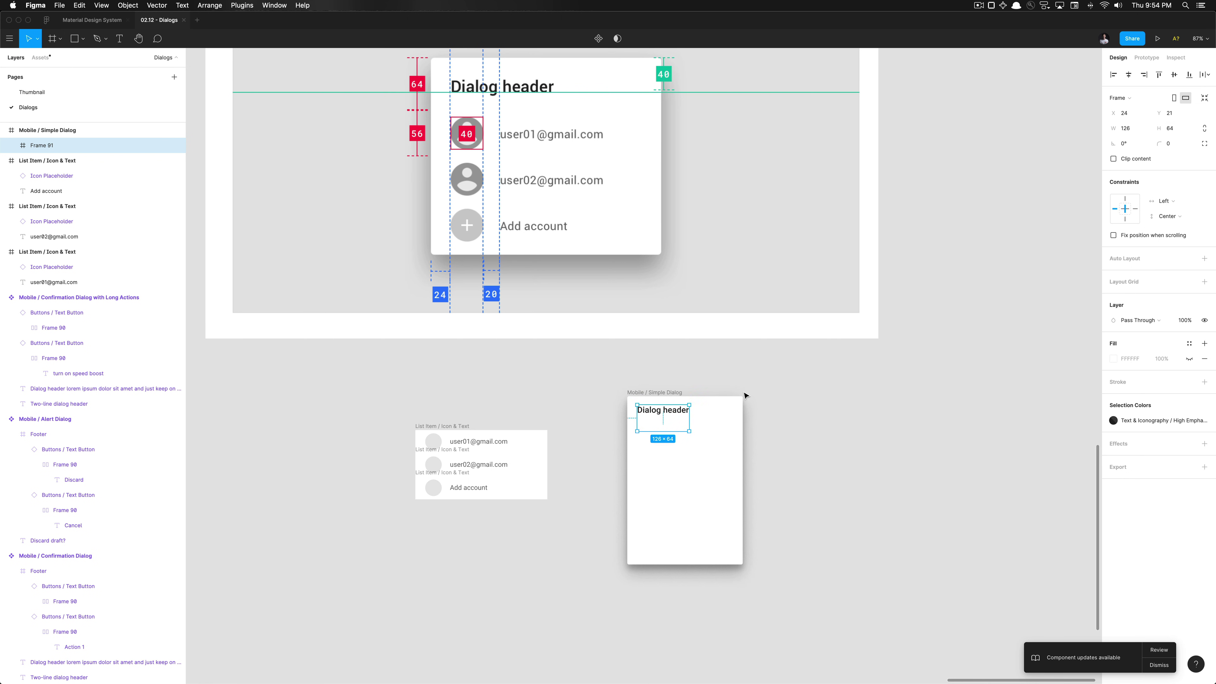
pyautogui.press('super+z')
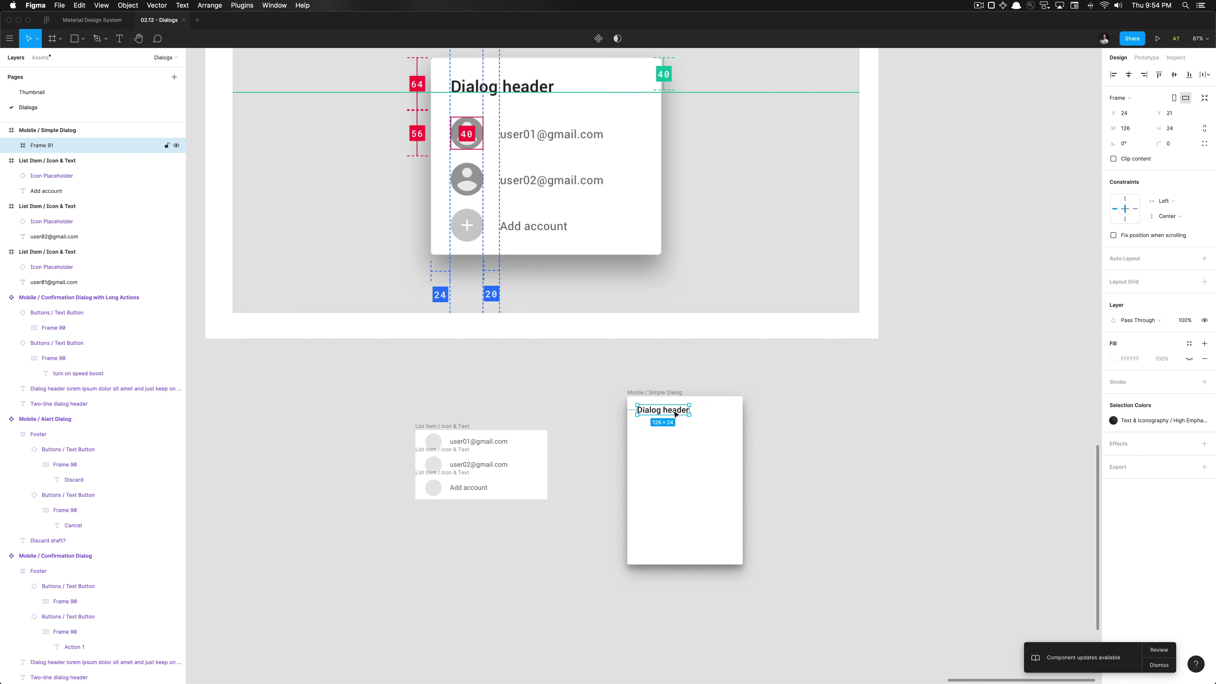
pyautogui.click(1182, 127)
pyautogui.write('64')
pyautogui.press('Return')
# Nudge the header text down to Y 20 inside Frame 91
pyautogui.click(672, 415)
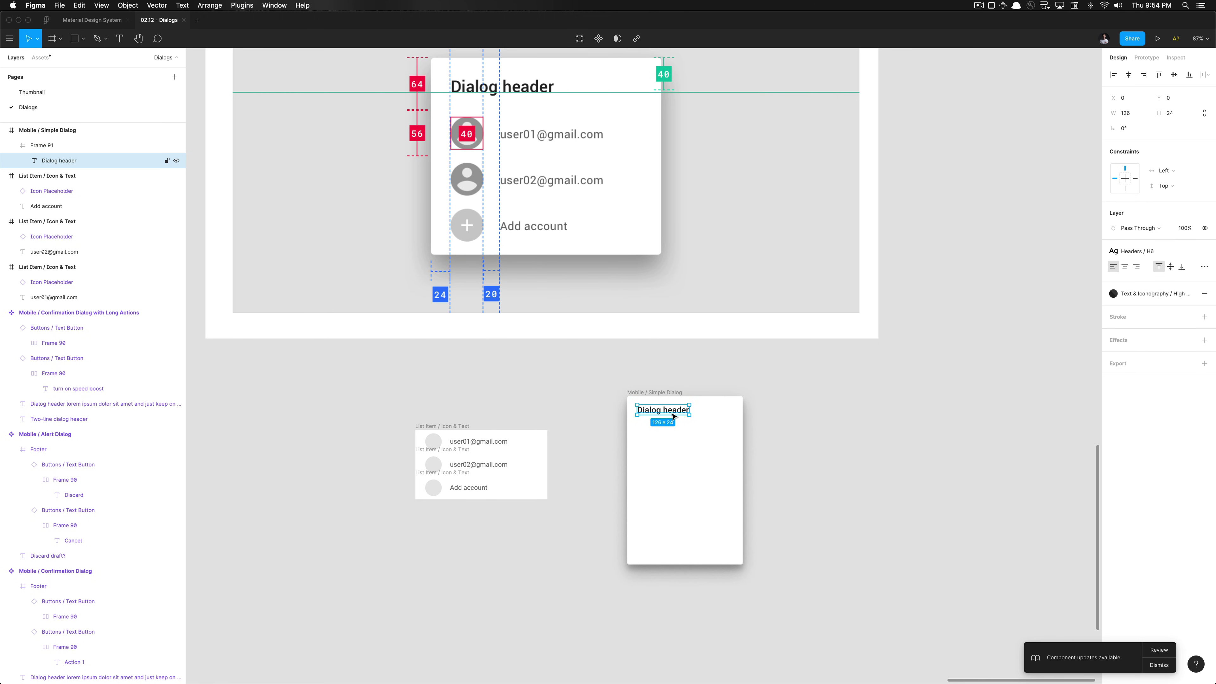
pyautogui.hotkey('shift', 'Down')
pyautogui.hotkey('shift', 'Down')
pyautogui.scroll(5, 671, 412)
pyautogui.press('Escape')
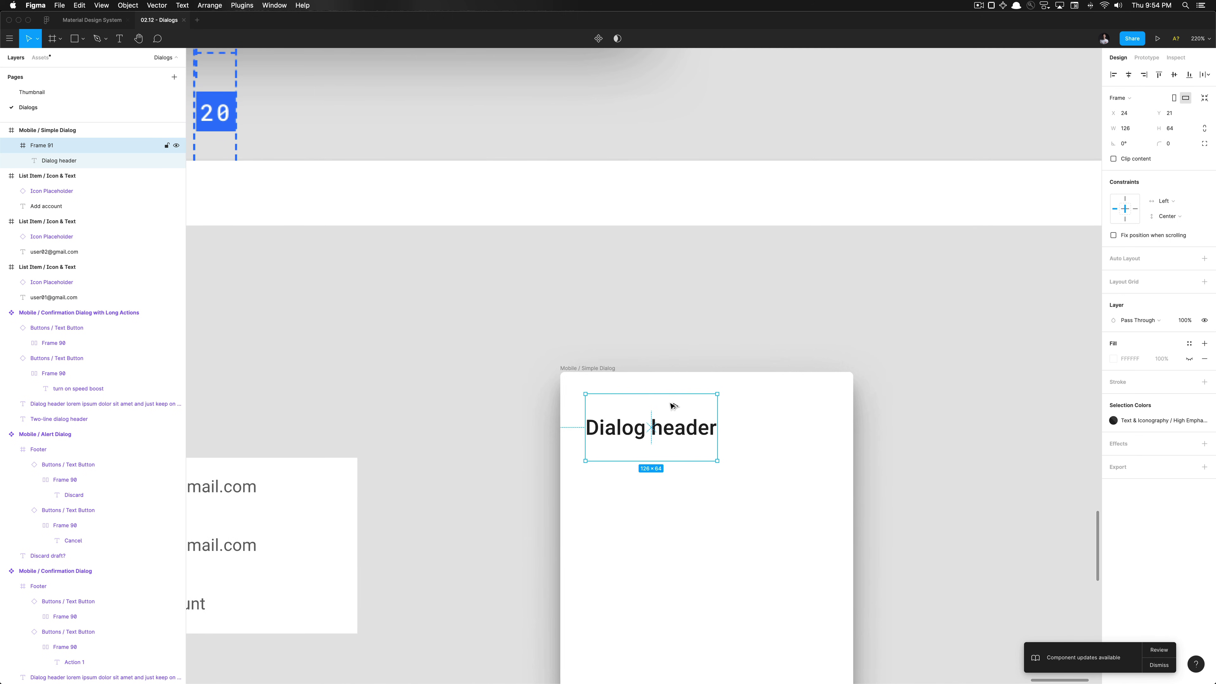
# Move the frame to the dialog's top, stretch it to 280 wide, and rename it Header
pyautogui.hotkey('alt', 'w')
pyautogui.moveTo(584, 414); pyautogui.dragTo(560, 414)
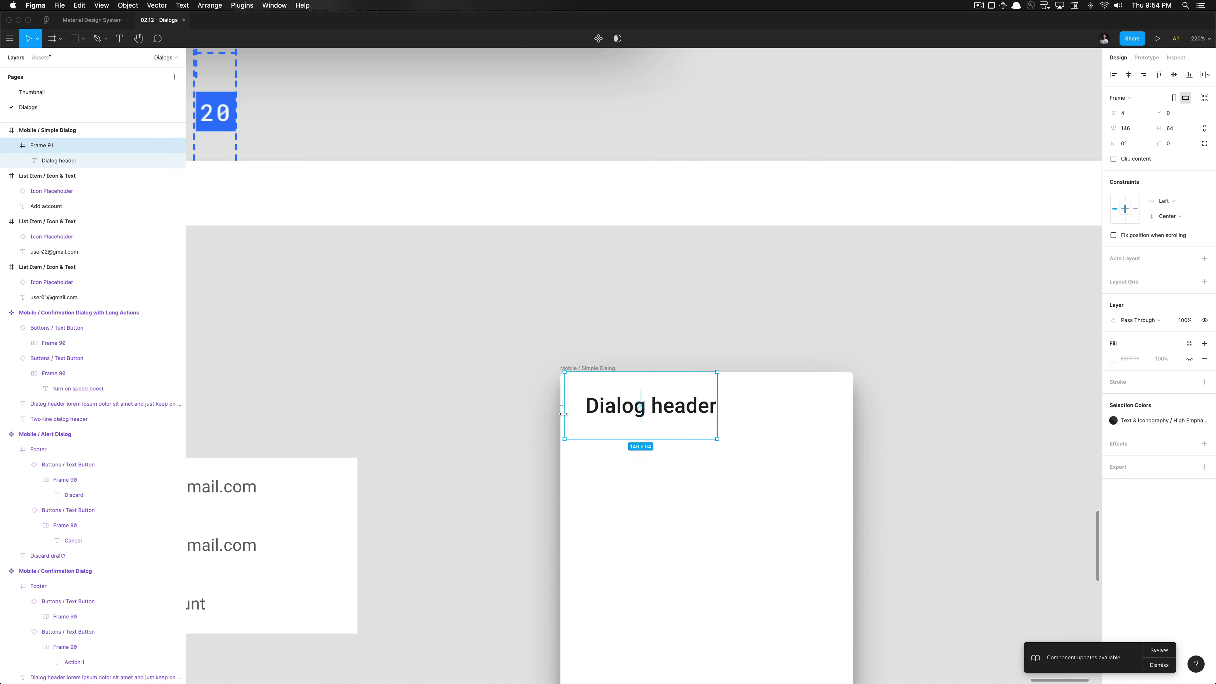
pyautogui.moveTo(718, 420); pyautogui.dragTo(850, 416)
pyautogui.press('super+r')
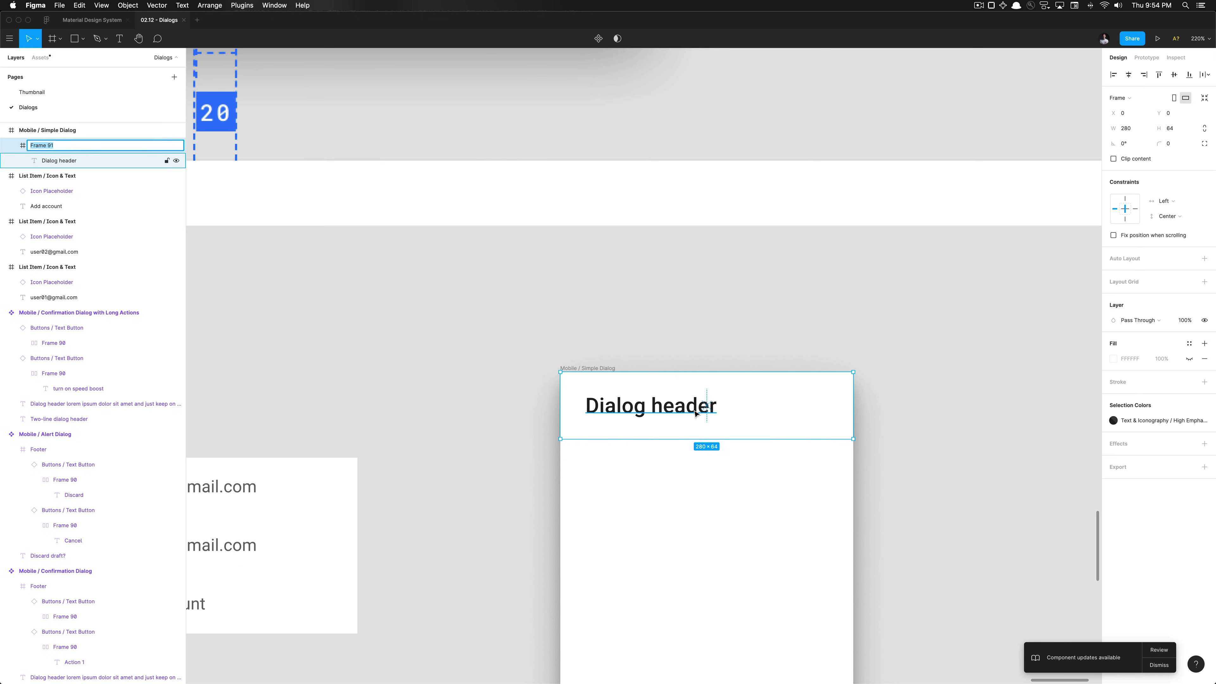
pyautogui.write('Header')
pyautogui.press('Return')
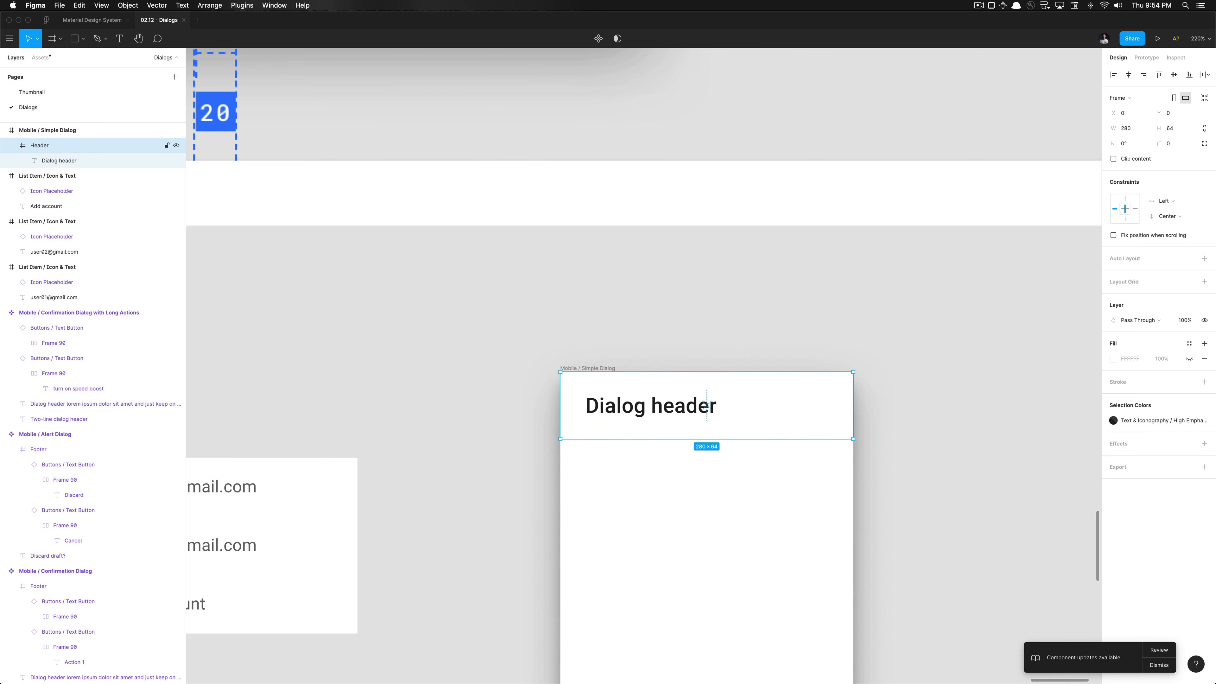
pyautogui.scroll(-10, 563, 373)
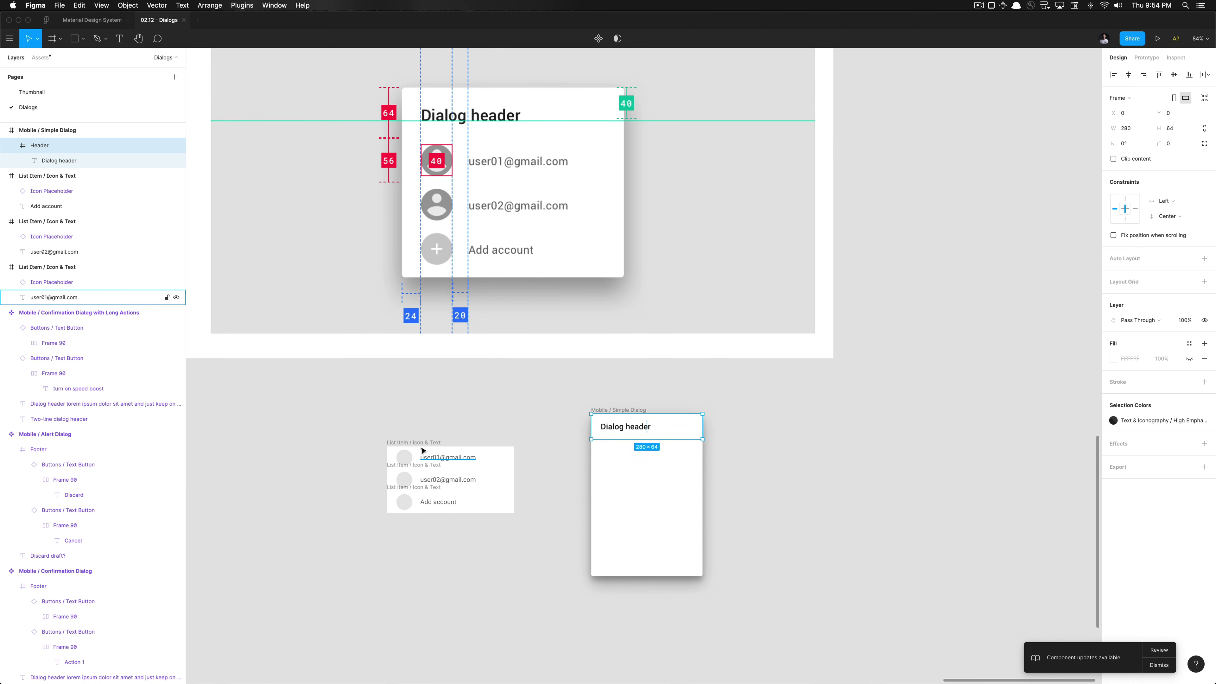
# Move the three account list items under the Header and narrow them to 280 wide
pyautogui.moveTo(355, 435); pyautogui.dragTo(542, 532)
pyautogui.moveTo(468, 487); pyautogui.dragTo(678, 480)
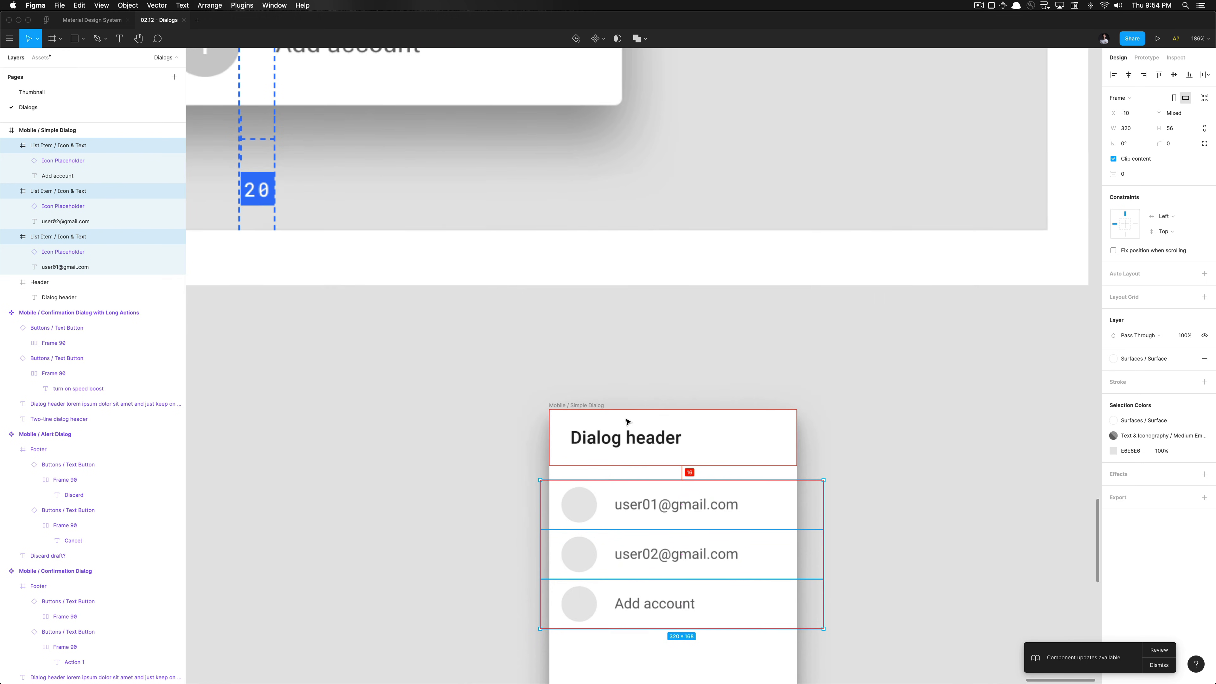
pyautogui.scroll(5, 627, 422)
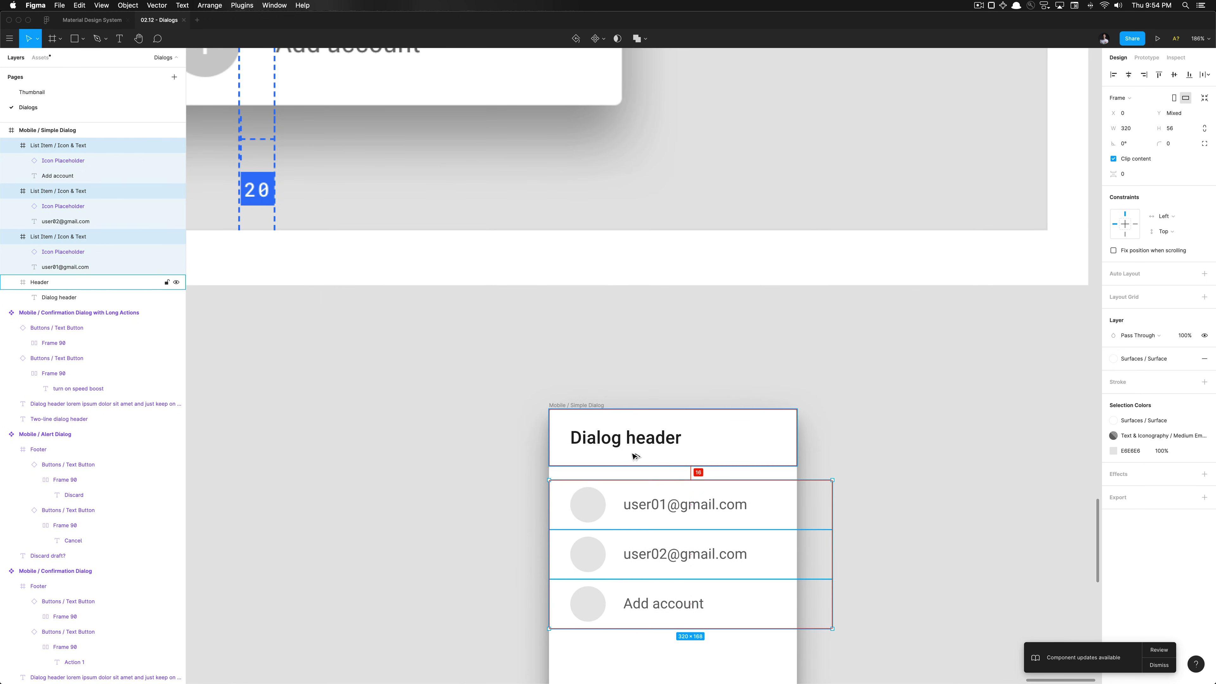
pyautogui.hotkey('shift', 'Up')
pyautogui.press('Up')
pyautogui.press('Up')
pyautogui.press('Up')
pyautogui.press('Up')
pyautogui.press('Up')
pyautogui.press('Up')
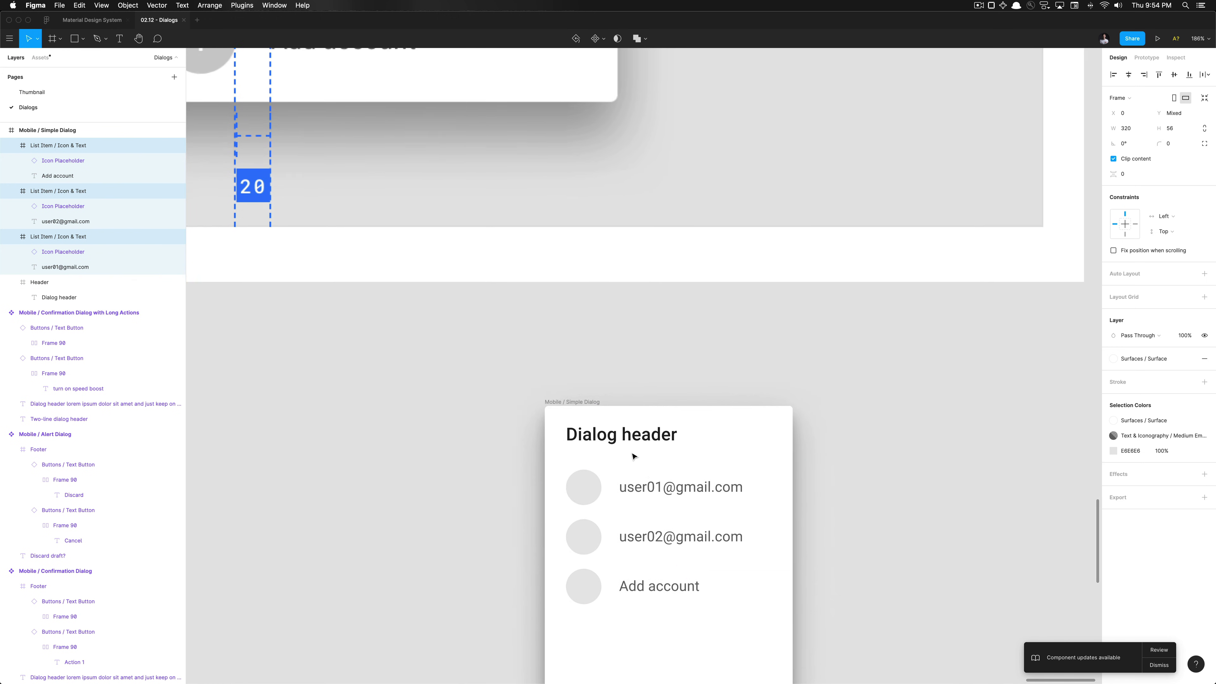
pyautogui.scroll(-3, 775, 449)
pyautogui.hscroll(3, 775, 449)
pyautogui.moveTo(775, 442); pyautogui.dragTo(738, 438)
pyautogui.scroll(-5, 738, 438)
pyautogui.click(771, 463)
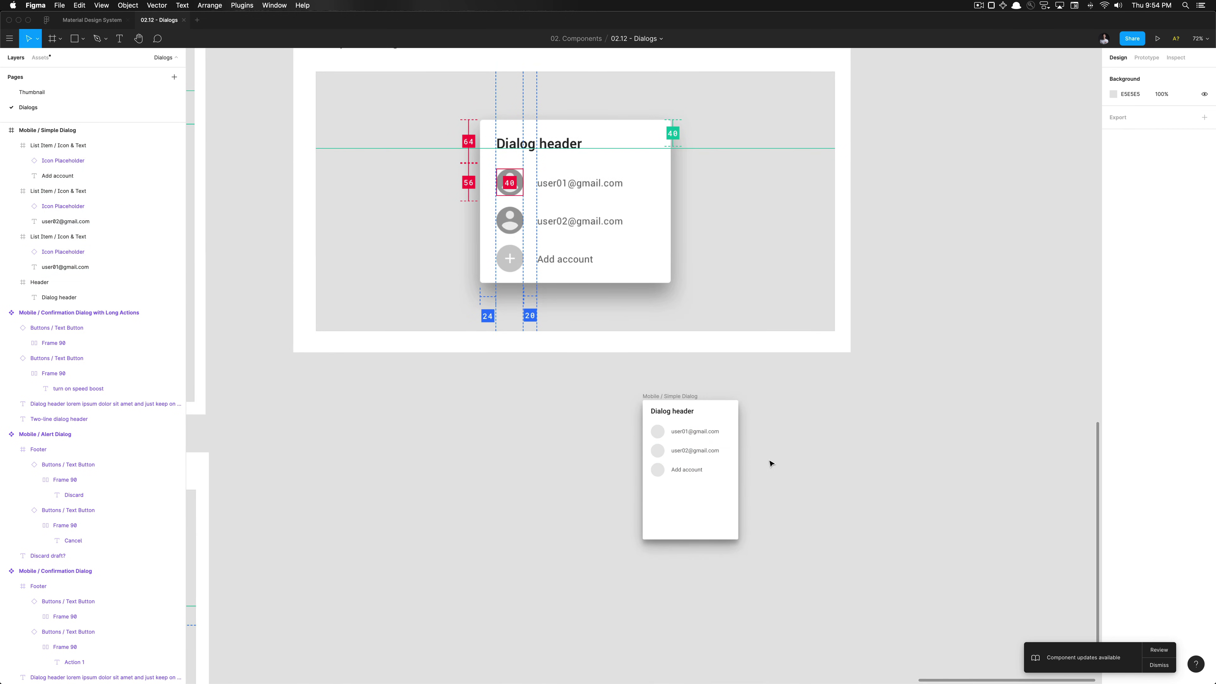
pyautogui.scroll(1, 731, 495)
pyautogui.scroll(3, 676, 494)
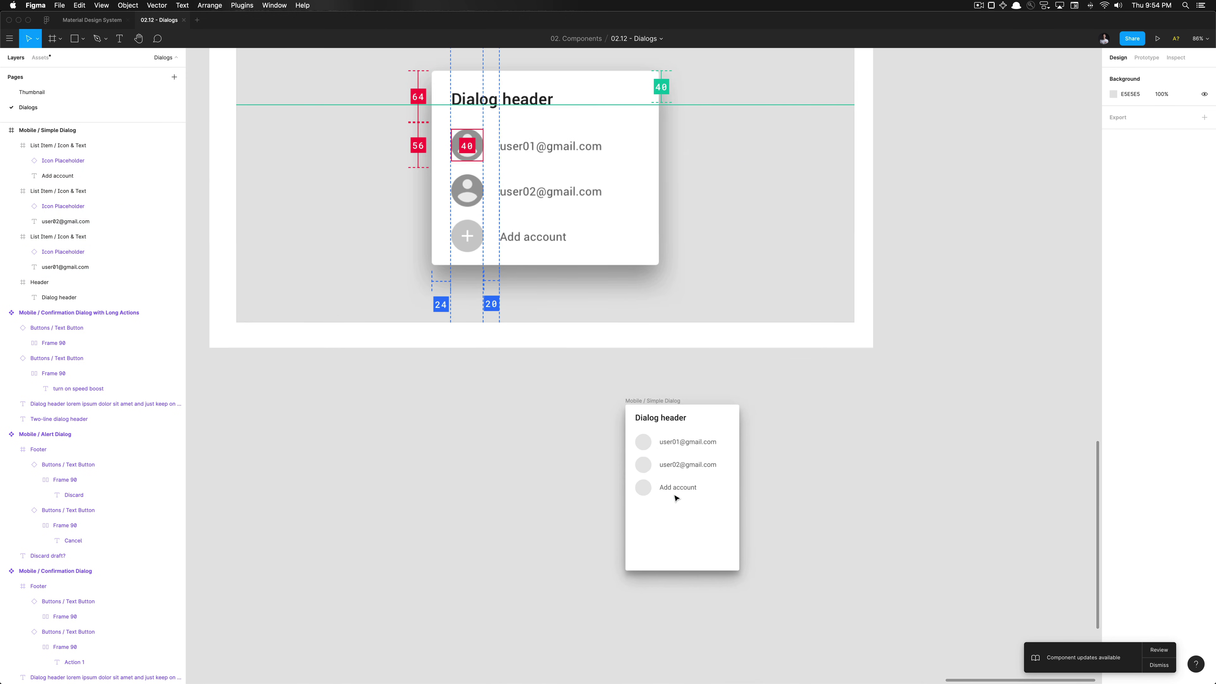
# Resize the Mobile / Simple Dialog frame to 280 × 240, just below the Add account item
pyautogui.click(617, 427)
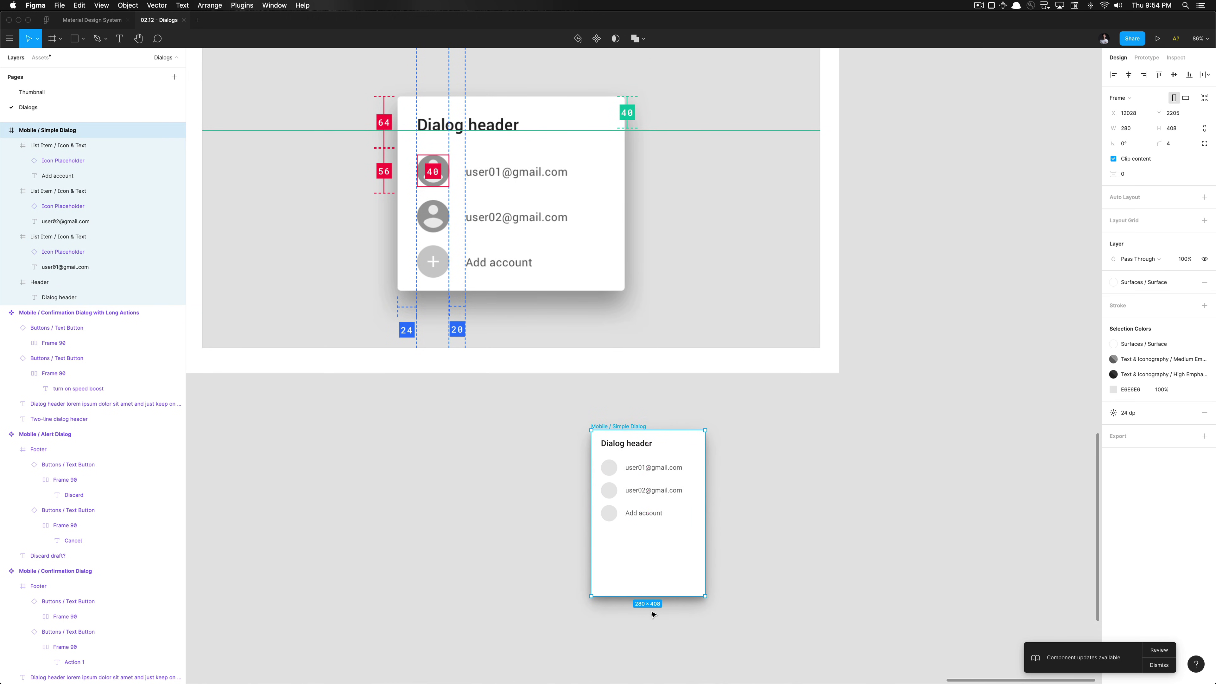
pyautogui.moveTo(652, 595); pyautogui.dragTo(653, 526)
pyautogui.scroll(5, 649, 527)
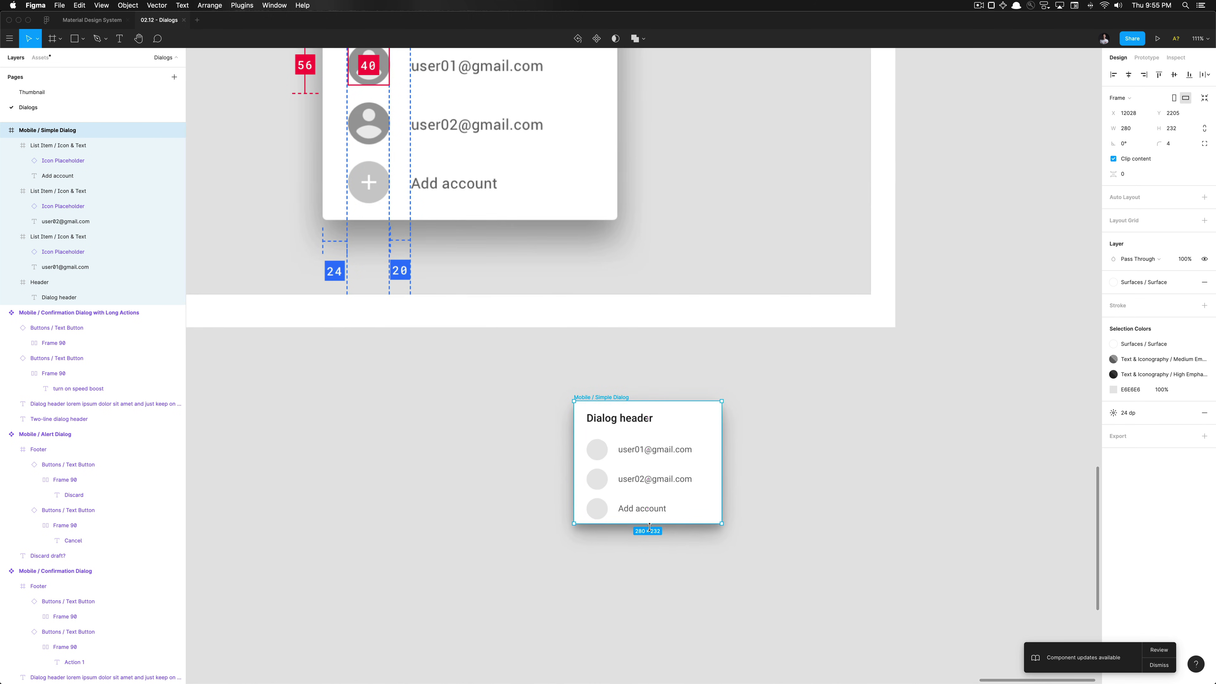
pyautogui.scroll(-5, 667, 587)
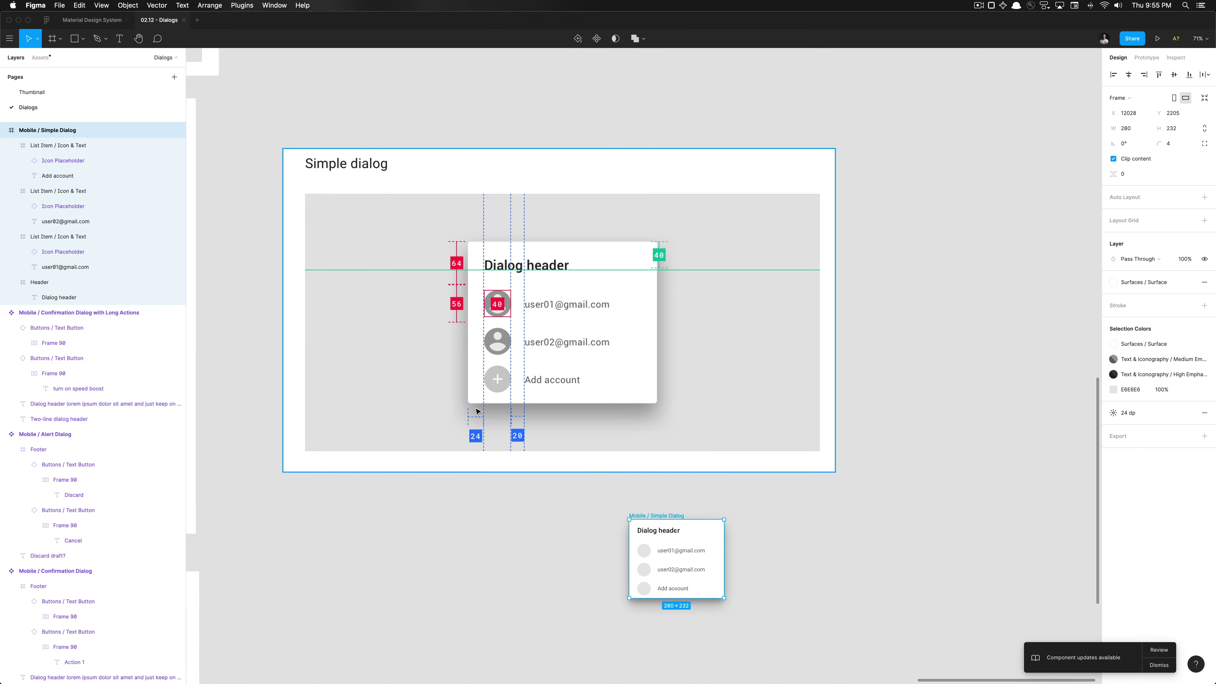
pyautogui.scroll(10, 610, 518)
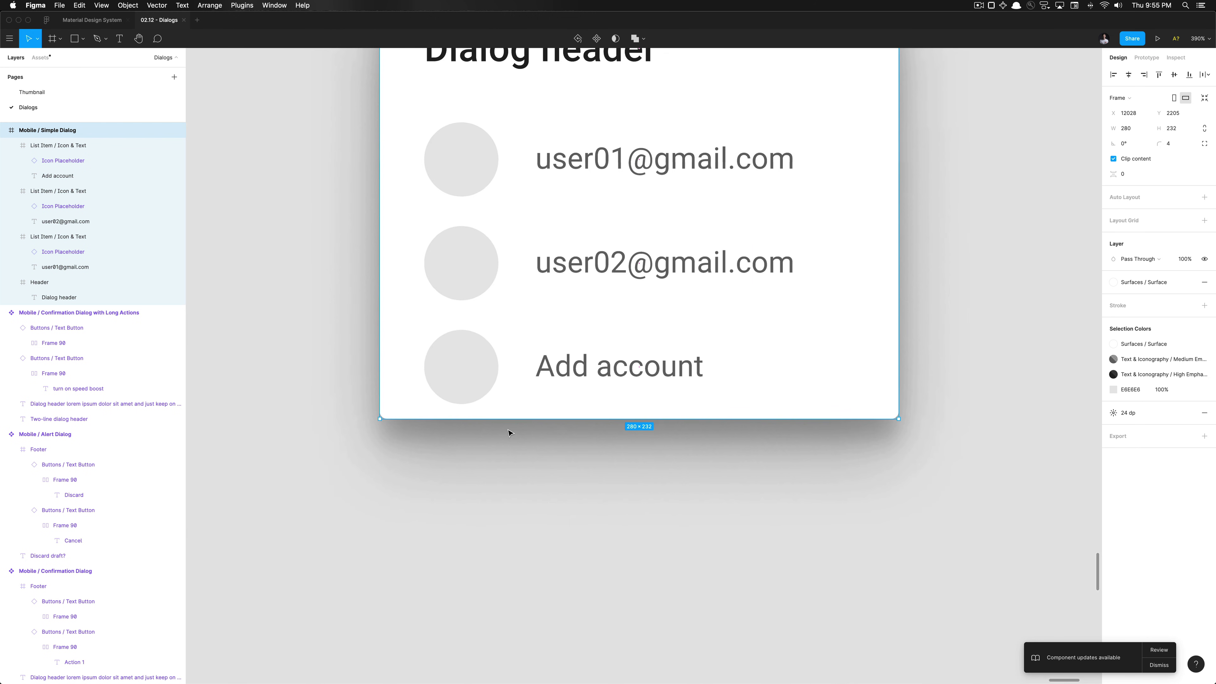
pyautogui.scroll(6, 471, 397)
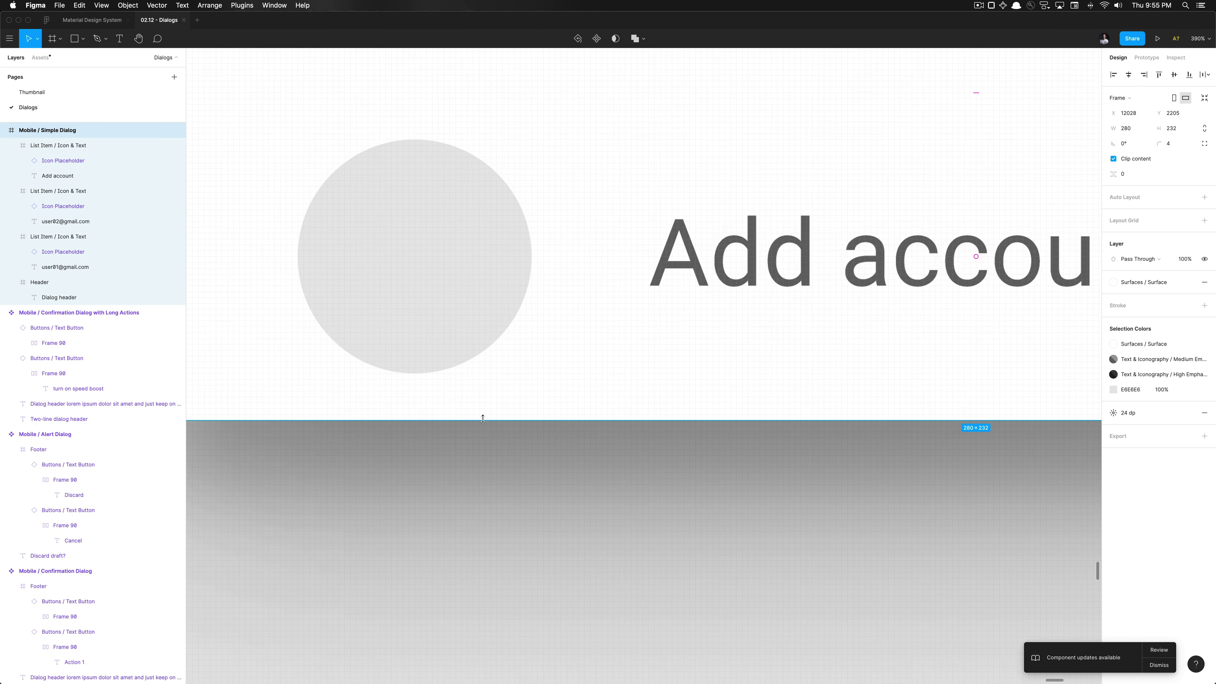
pyautogui.moveTo(483, 424); pyautogui.dragTo(487, 473)
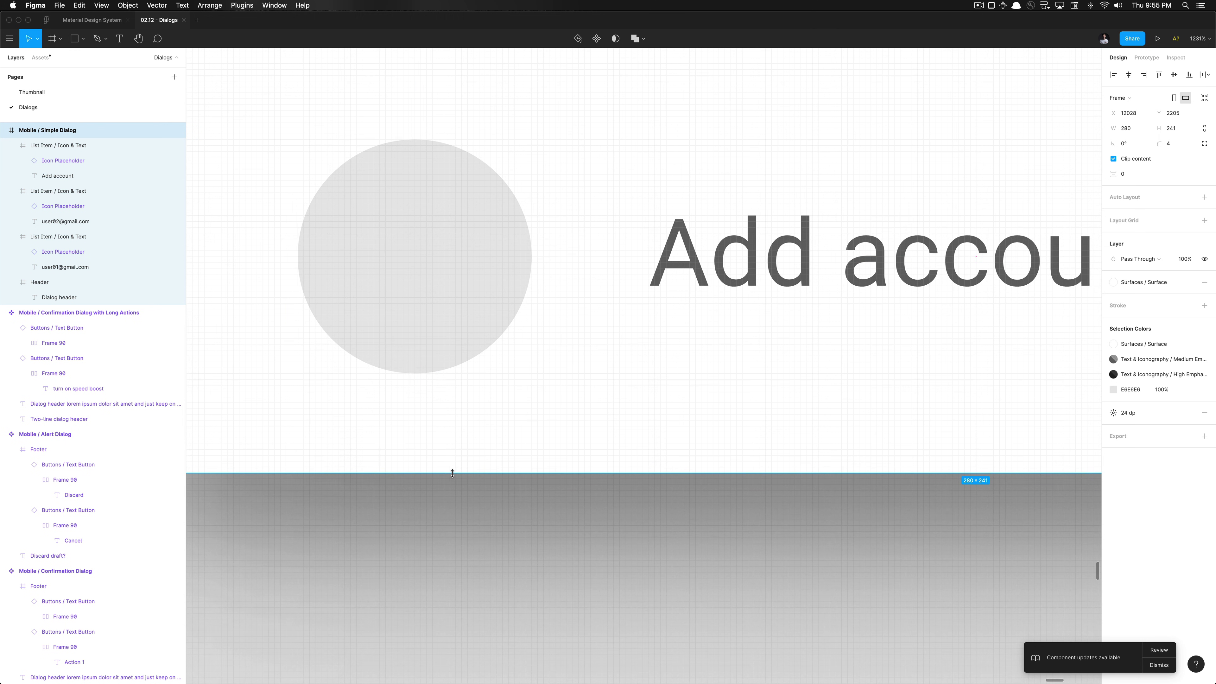
pyautogui.scroll(-10, 452, 469)
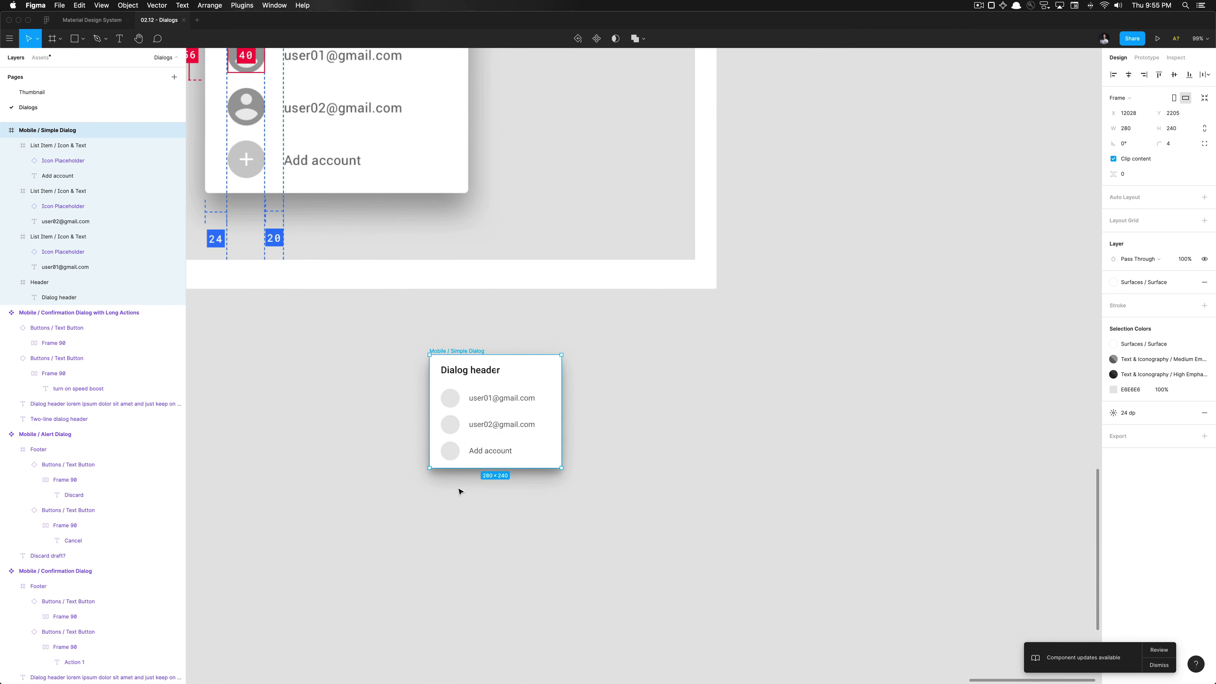
pyautogui.click(465, 507)
pyautogui.scroll(-5, 465, 505)
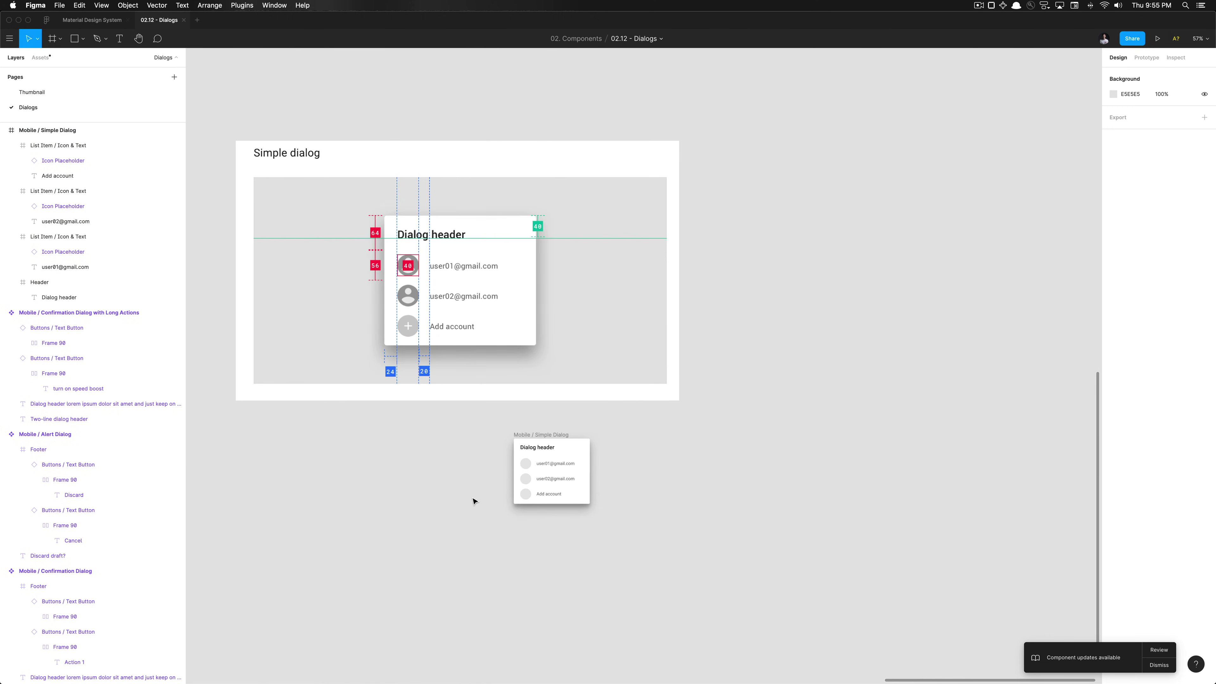
pyautogui.click(545, 434)
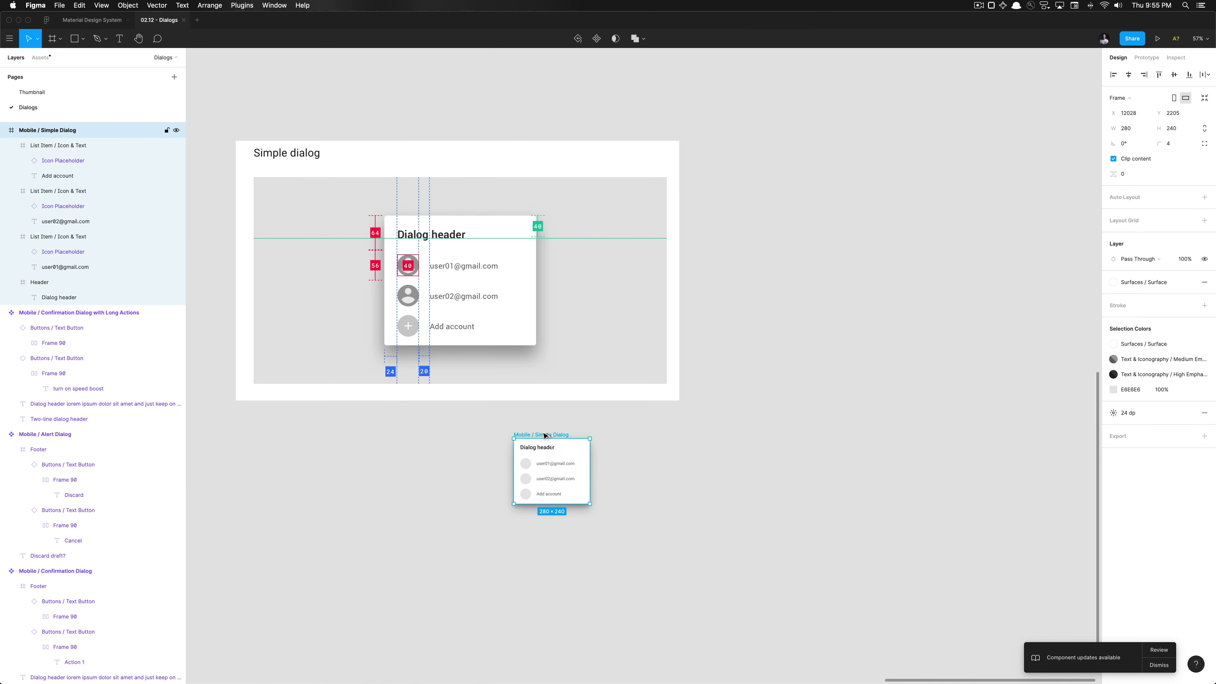
pyautogui.press('super+alt+k')
pyautogui.click(453, 474)
pyautogui.scroll(-6, 453, 474)
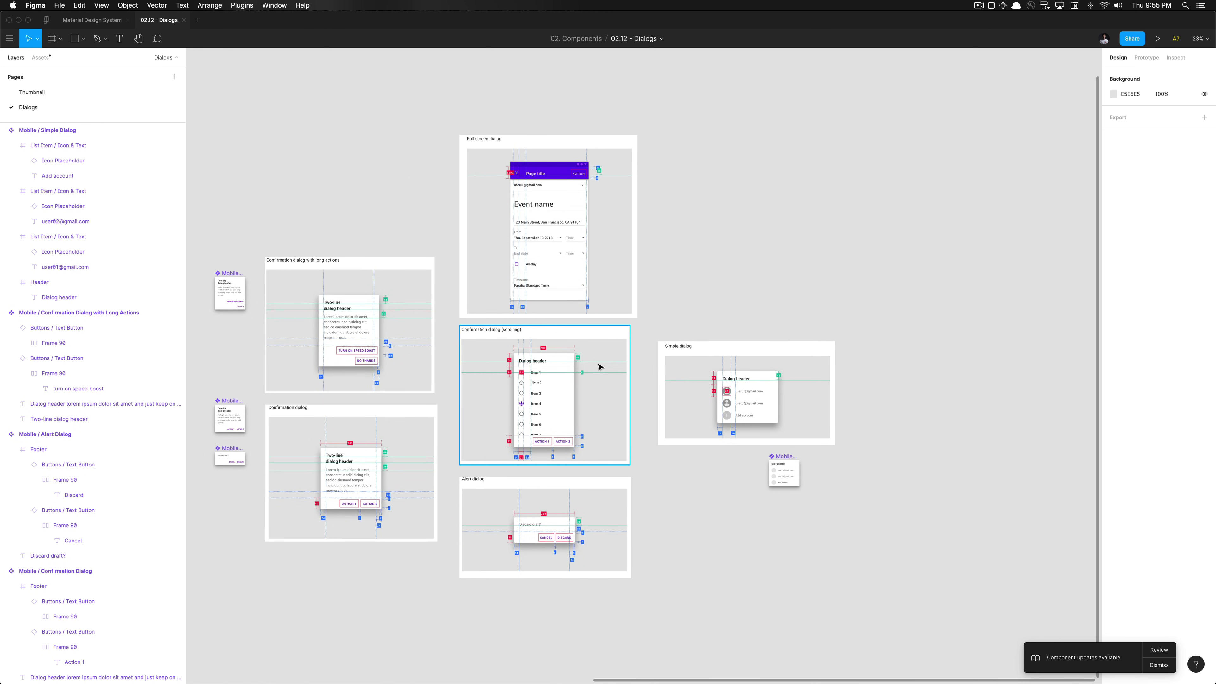
pyautogui.scroll(4, 630, 225)
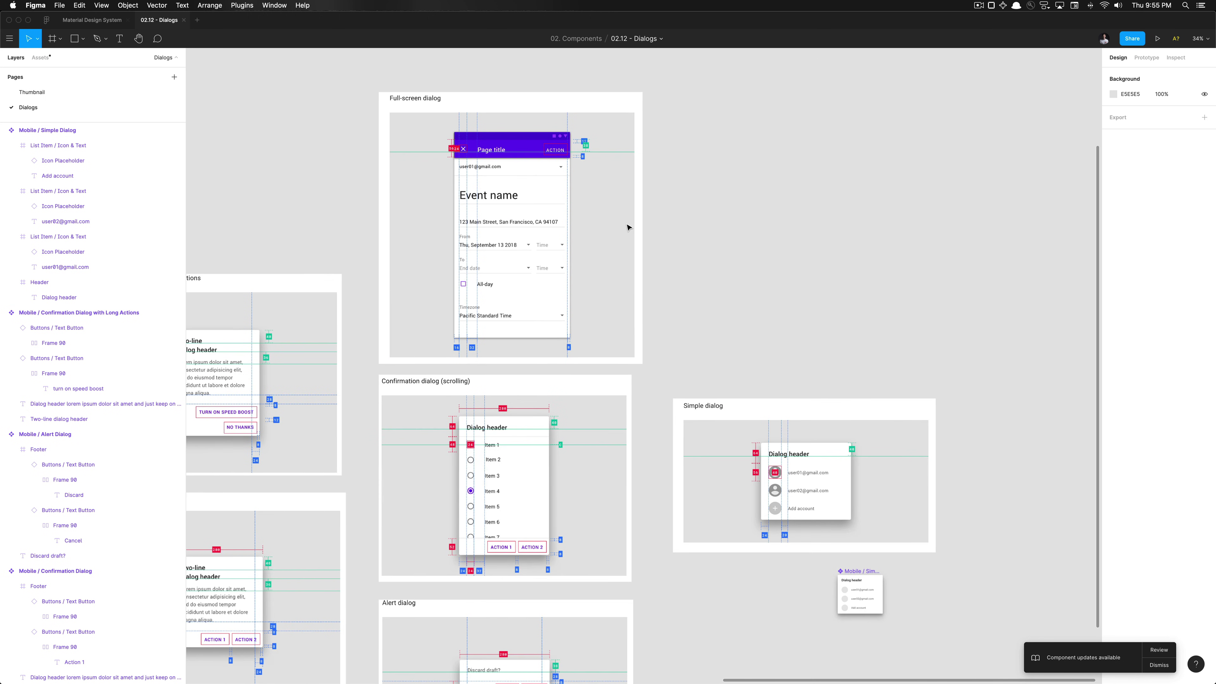
pyautogui.scroll(-5, 552, 252)
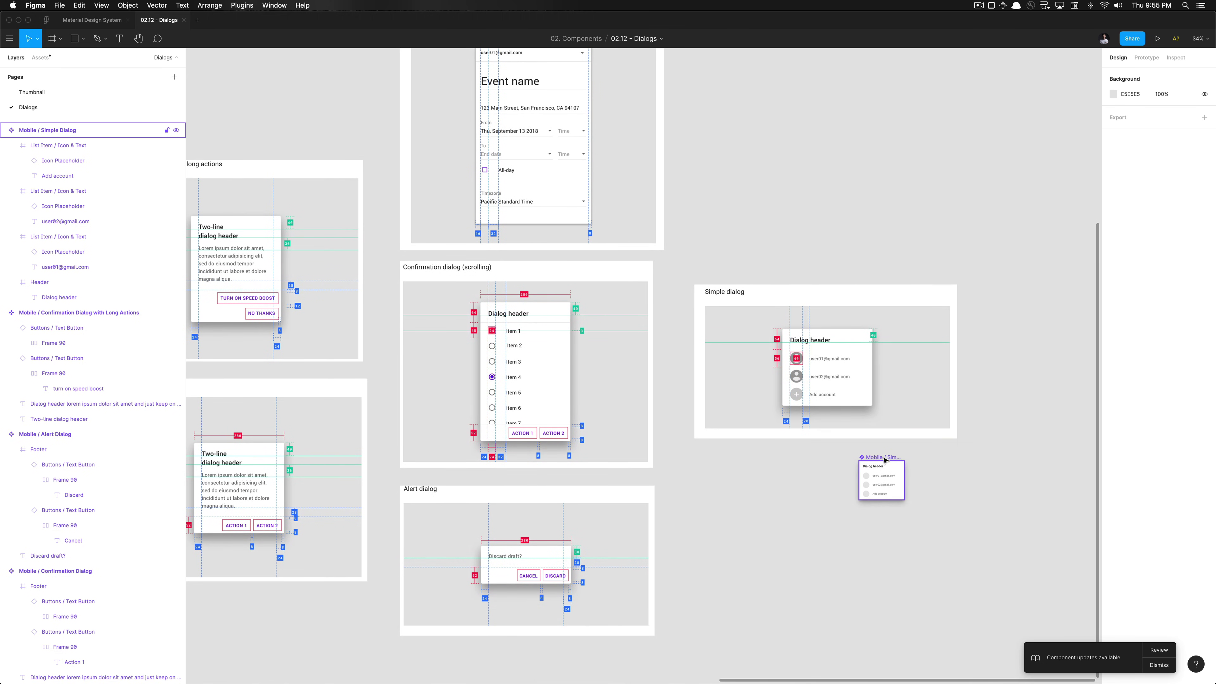
pyautogui.click(883, 462)
pyautogui.scroll(-3, 883, 460)
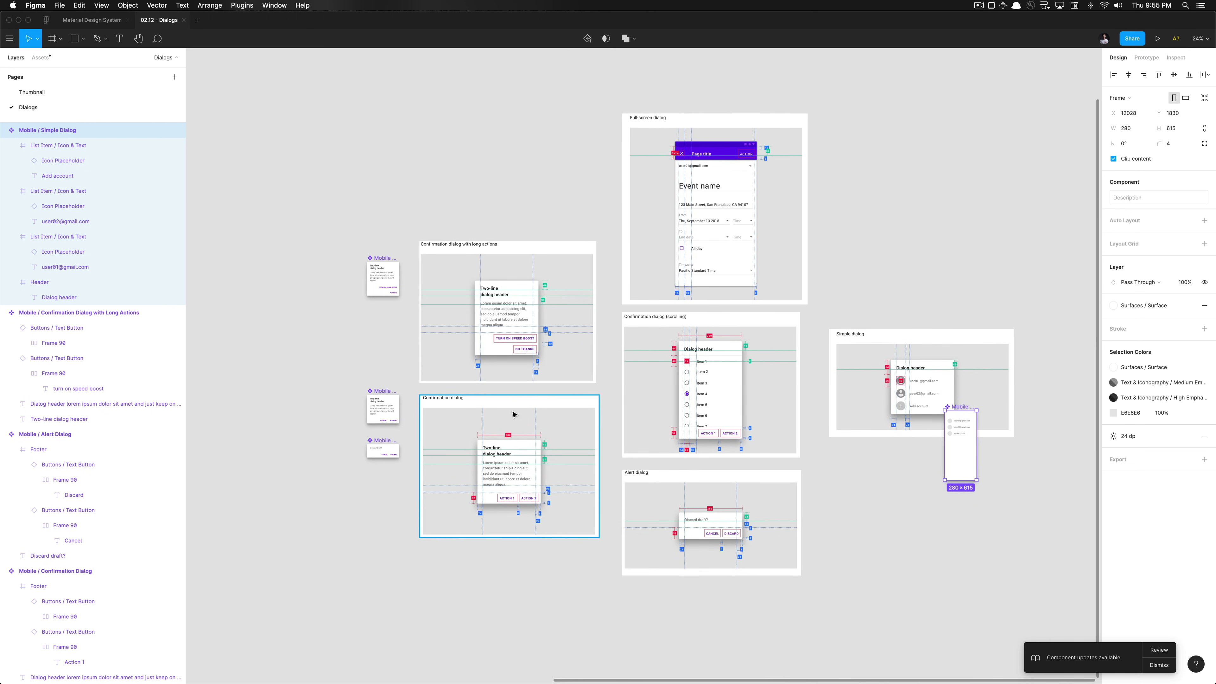
pyautogui.moveTo(969, 469); pyautogui.dragTo(394, 363)
pyautogui.click(844, 381)
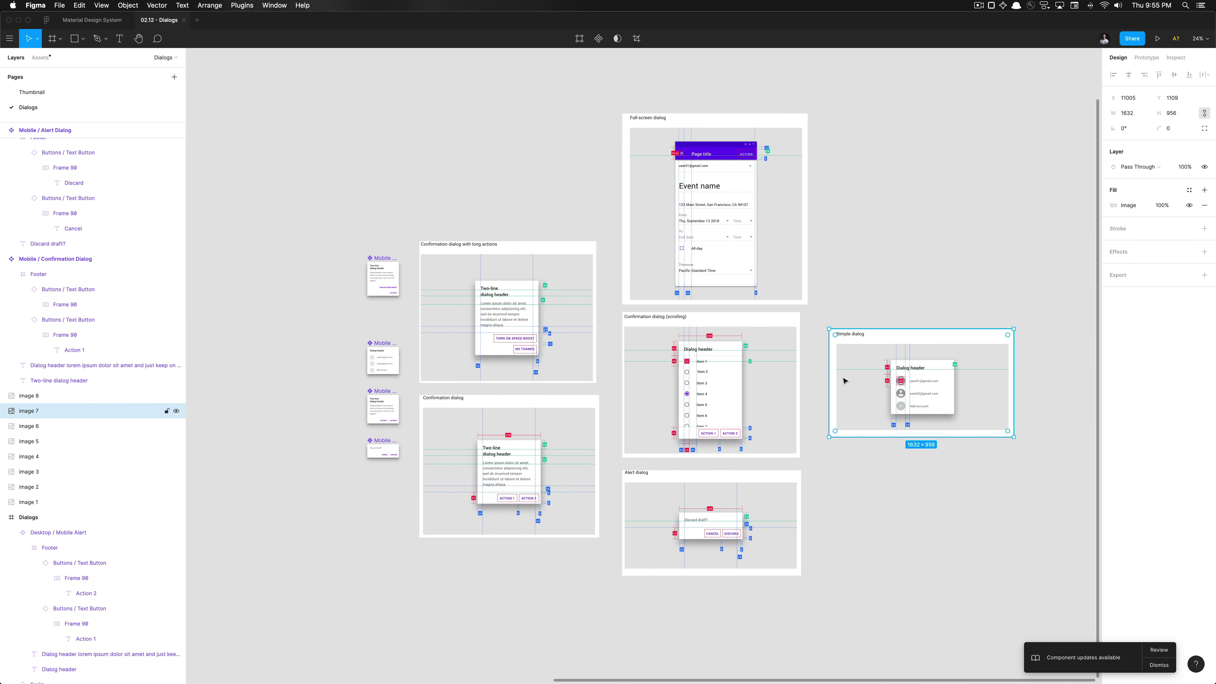
pyautogui.moveTo(919, 374); pyautogui.dragTo(497, 603)
pyautogui.moveTo(763, 505); pyautogui.dragTo(347, 602)
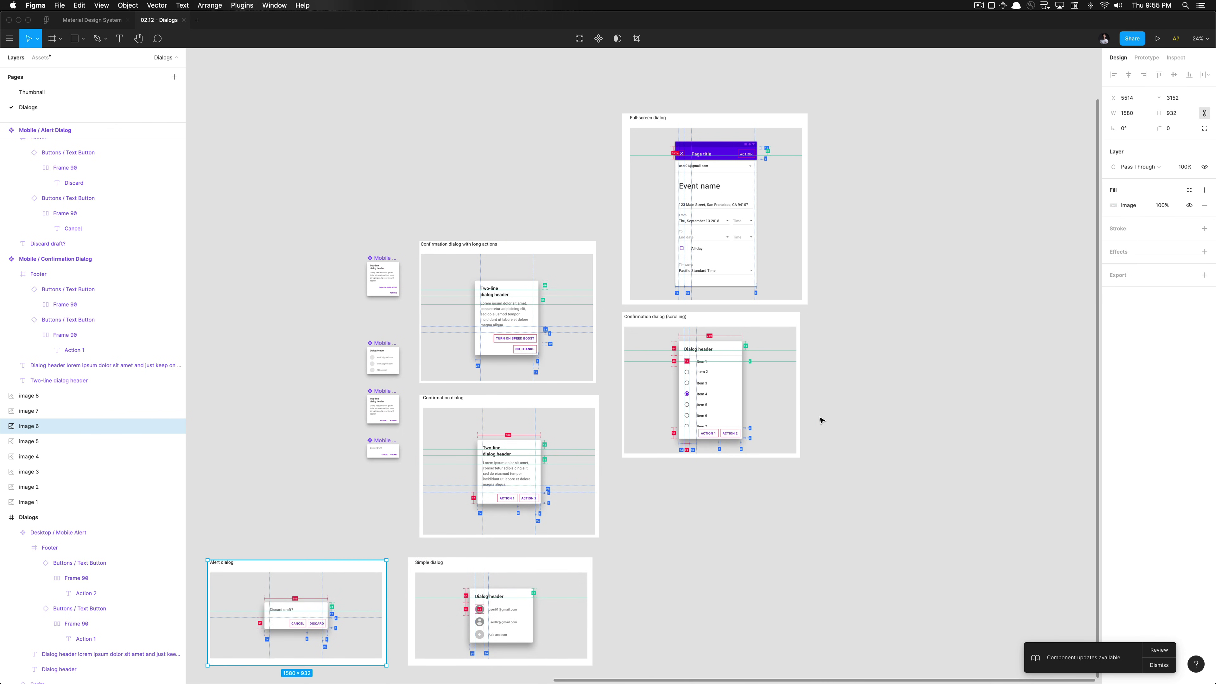
pyautogui.click(822, 419)
pyautogui.scroll(3, 821, 419)
pyautogui.click(608, 416)
pyautogui.scroll(4, 536, 426)
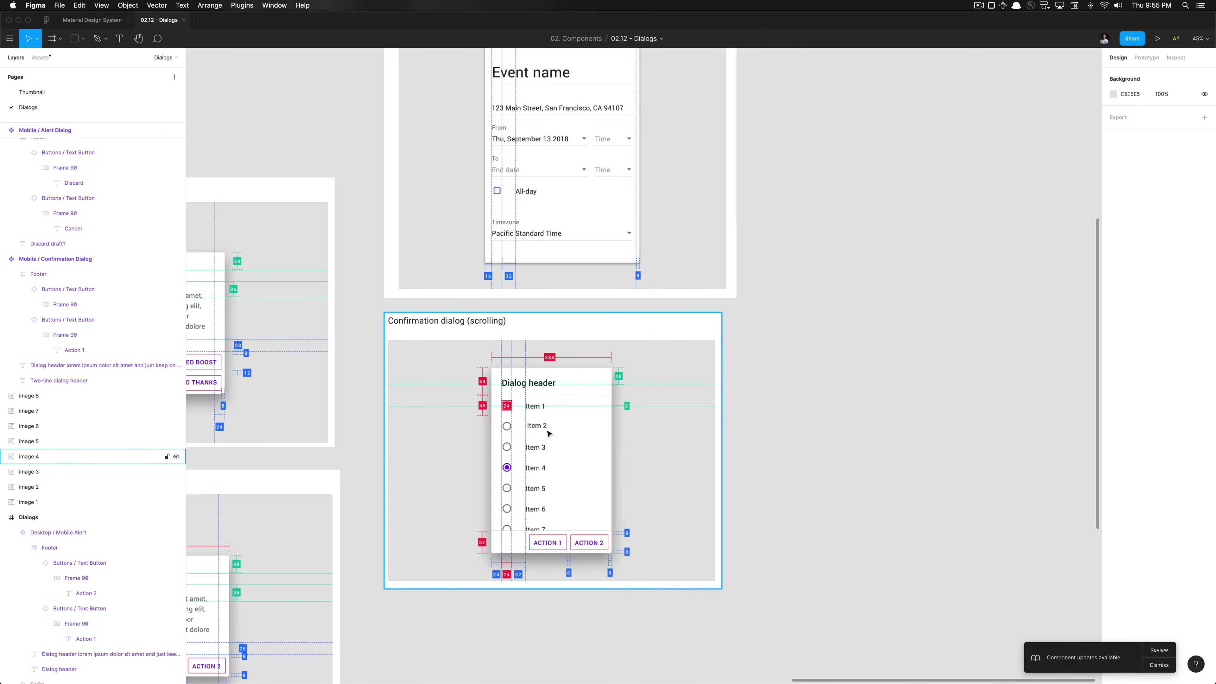
pyautogui.moveTo(893, 166); pyautogui.dragTo(901, 139)
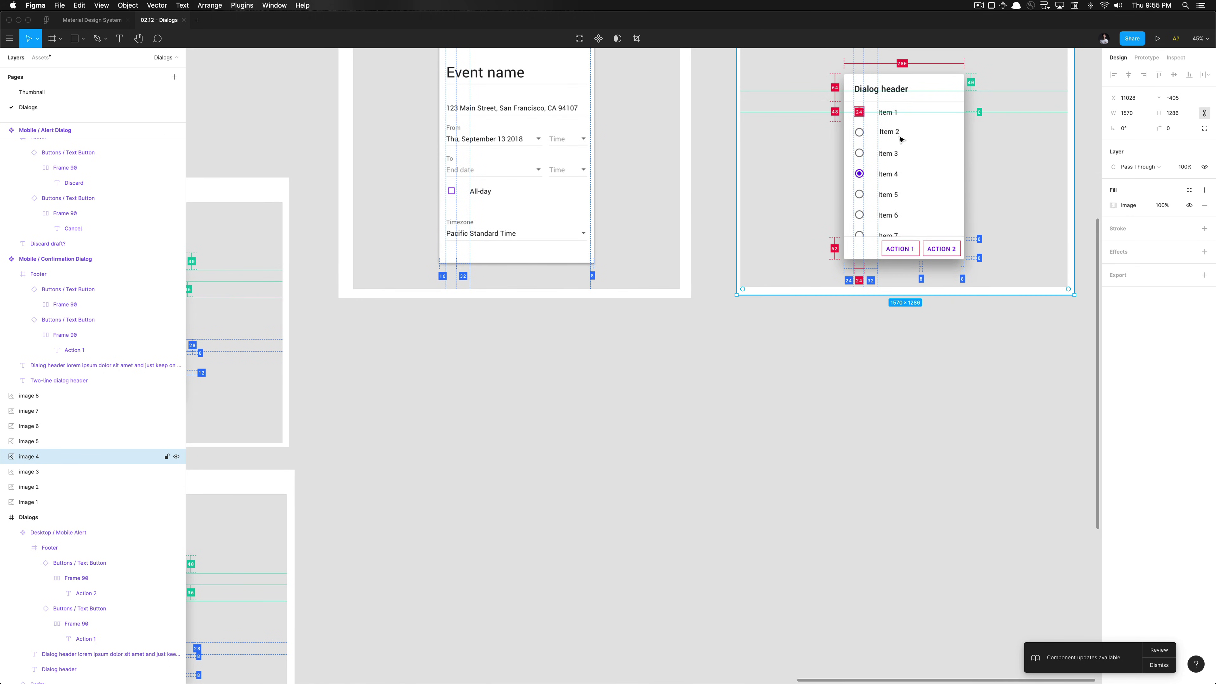
pyautogui.click(793, 448)
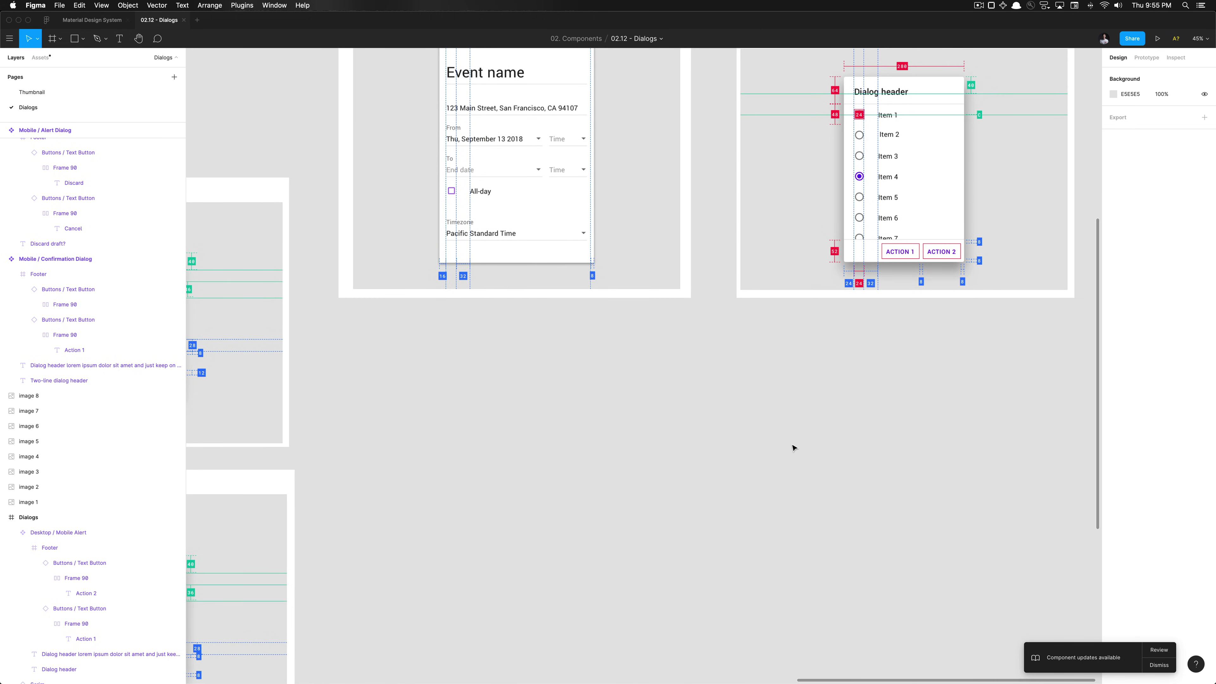
pyautogui.scroll(-3, 792, 447)
pyautogui.scroll(10, 793, 448)
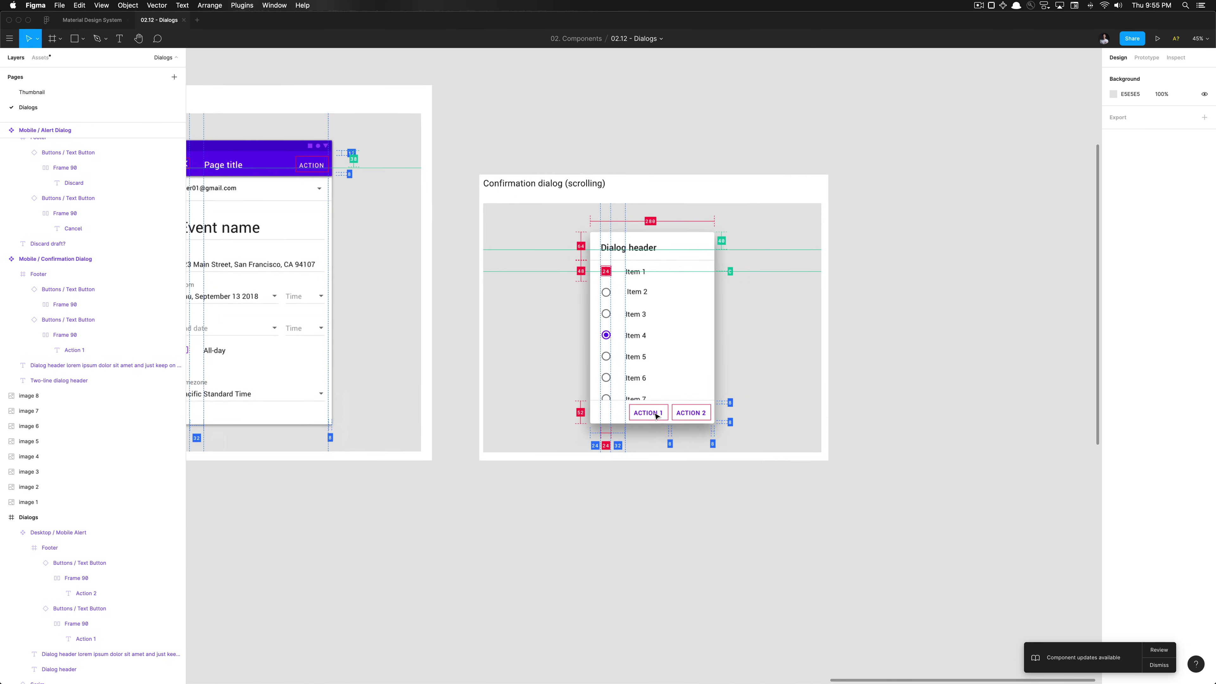
# Move the Full-screen dialog reference image about 458 px further down
pyautogui.scroll(-3, 656, 414)
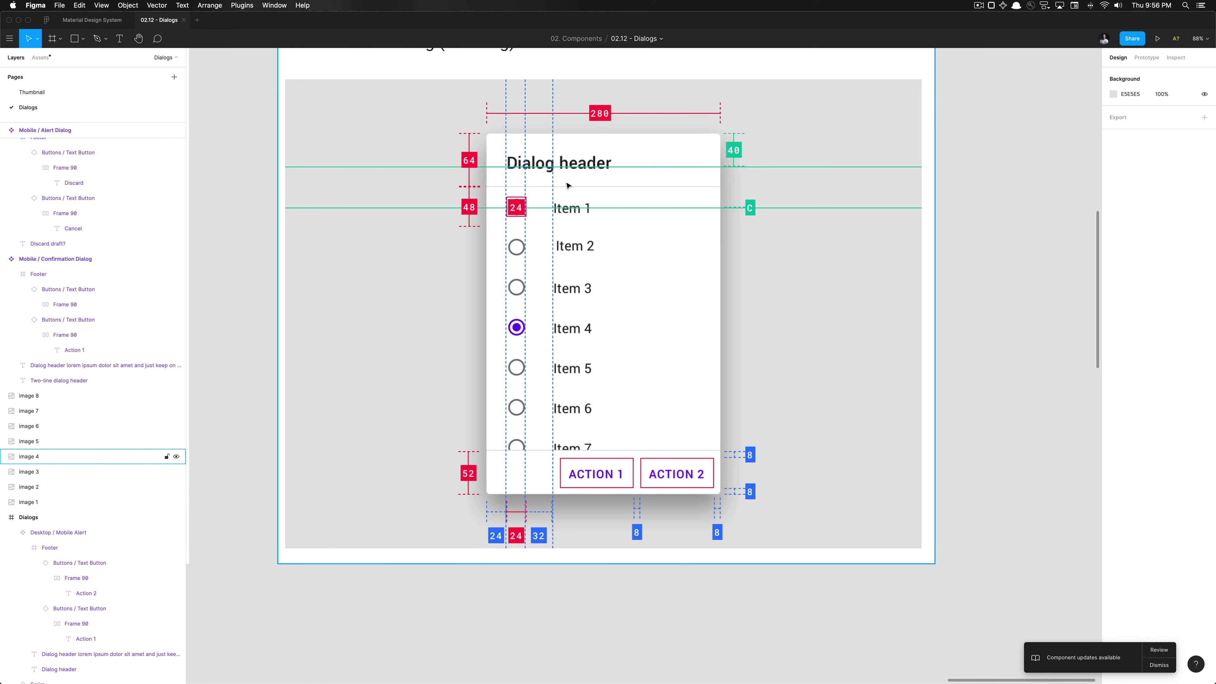
pyautogui.scroll(-5, 513, 374)
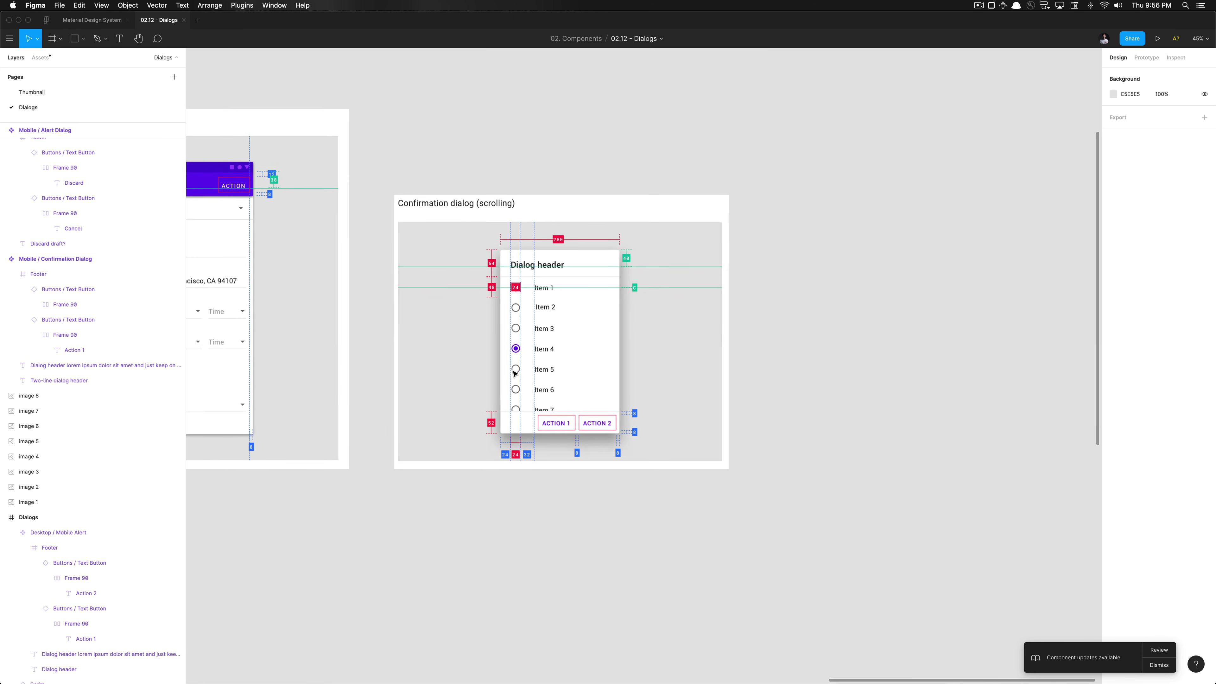
pyautogui.hscroll(-10, 513, 374)
pyautogui.hscroll(-5, 513, 373)
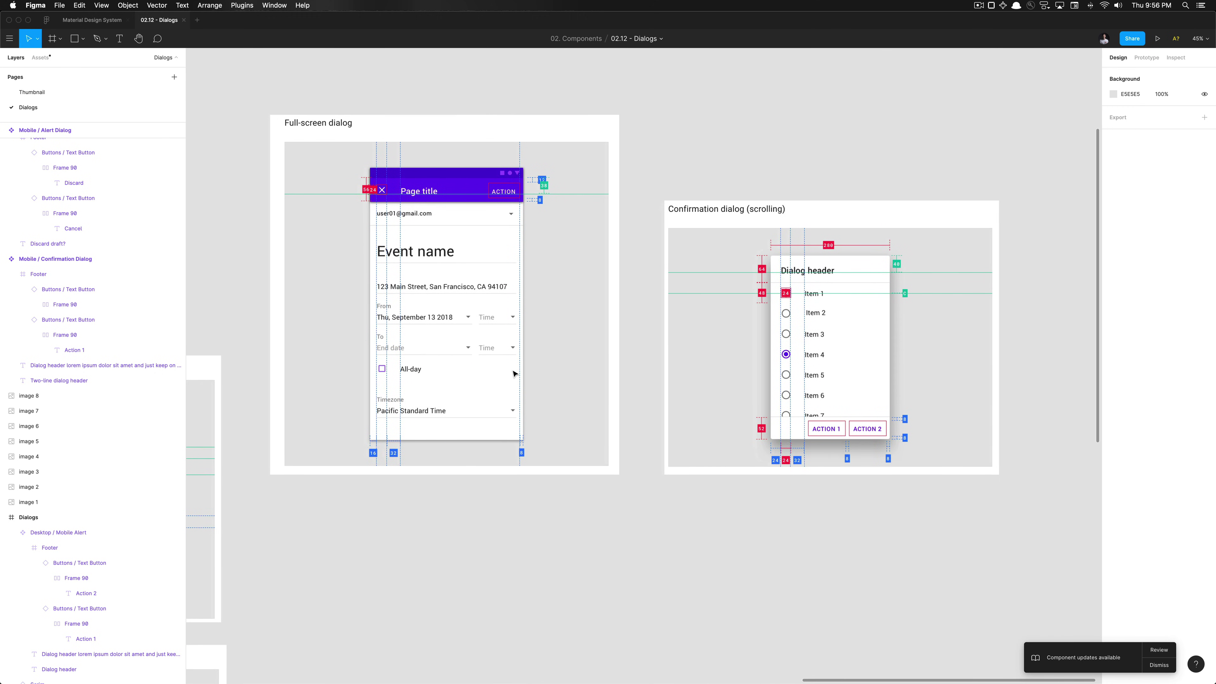
pyautogui.hscroll(-1, 639, 360)
pyautogui.scroll(1, 639, 360)
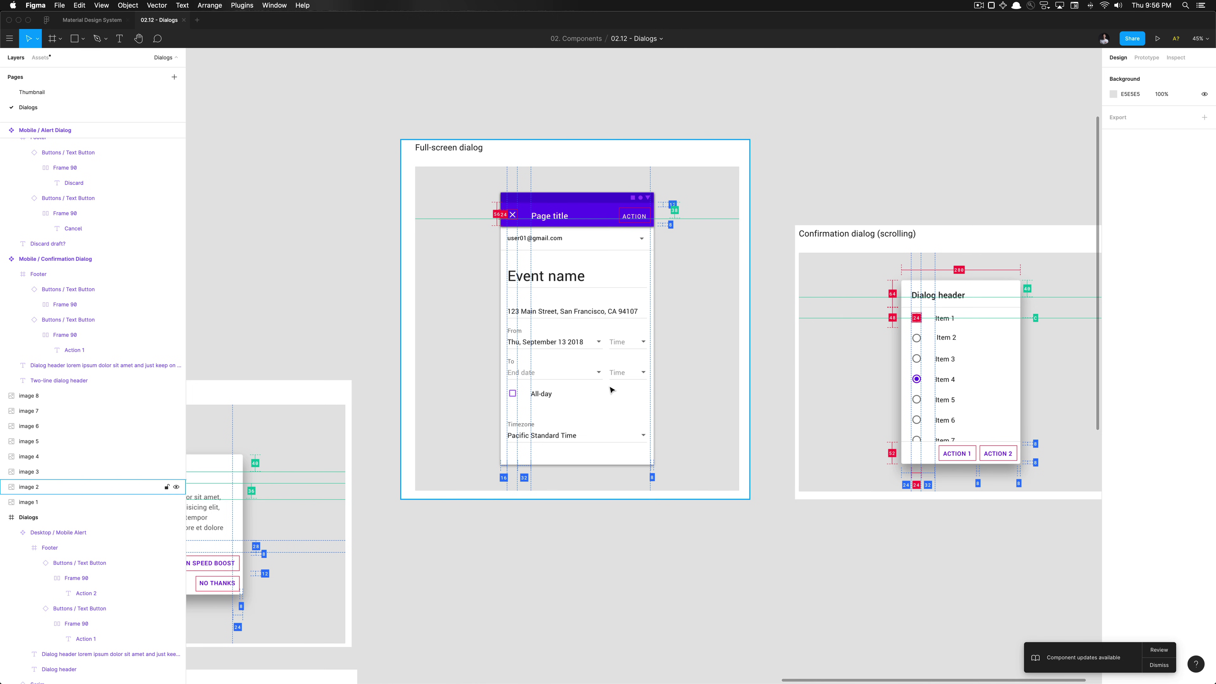
pyautogui.scroll(5, 611, 389)
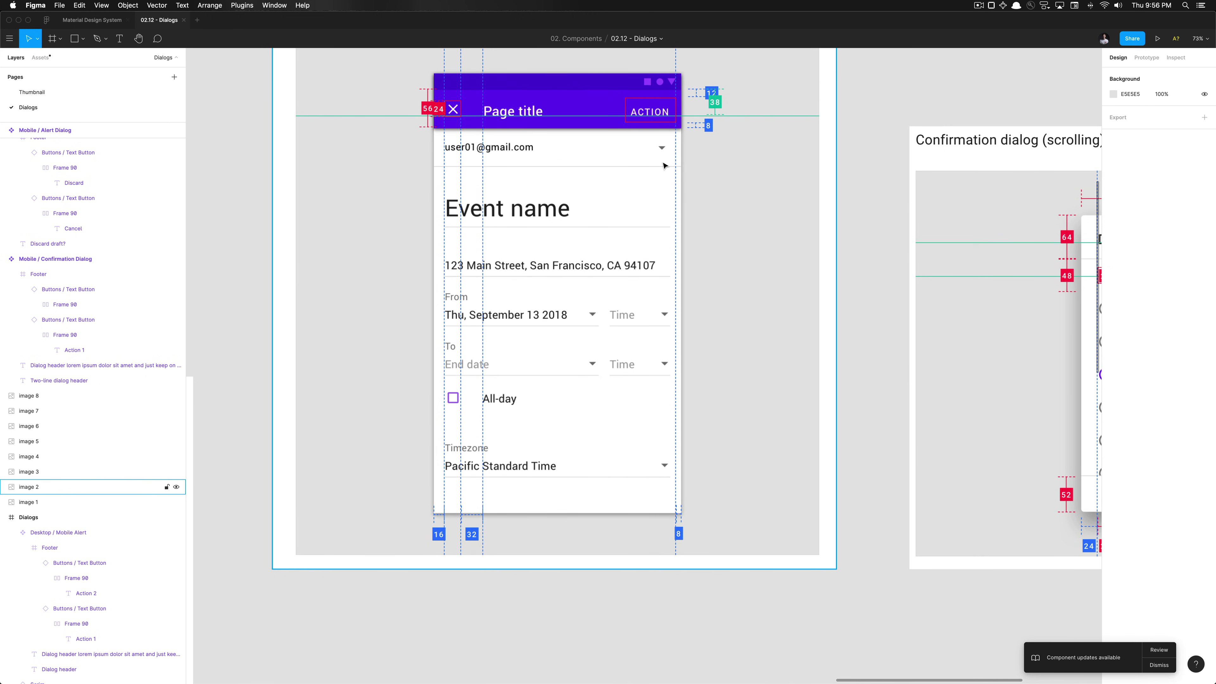
pyautogui.scroll(-5, 664, 165)
pyautogui.scroll(3, 579, 232)
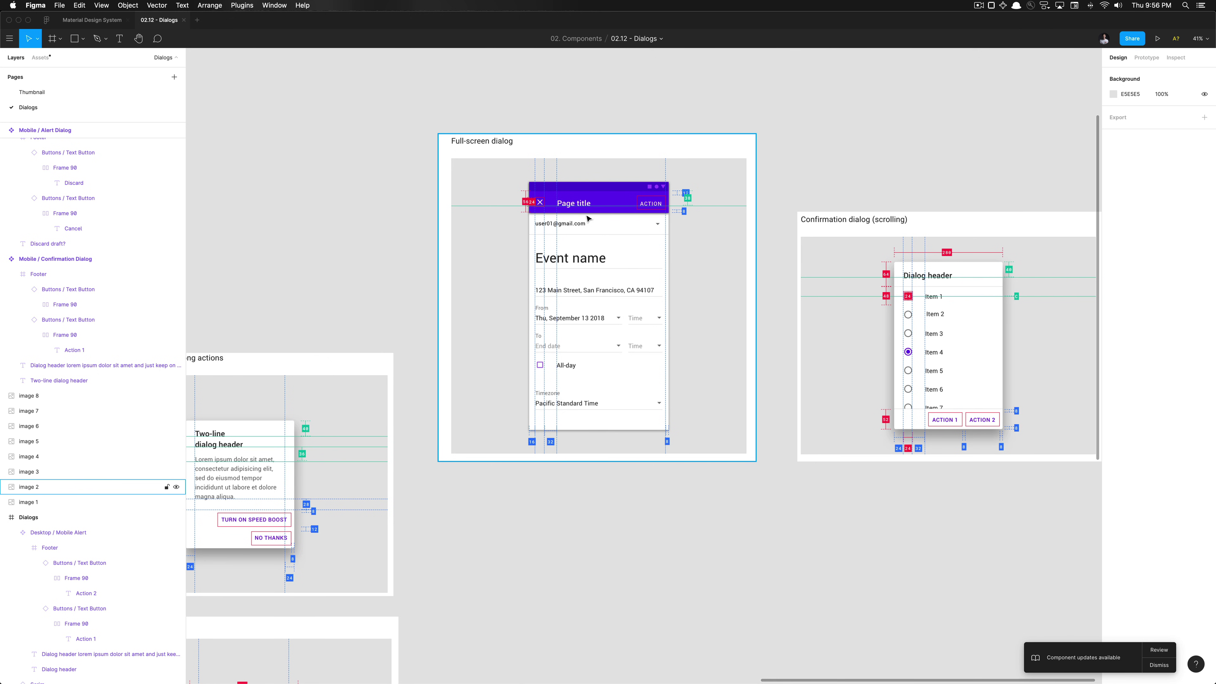
pyautogui.moveTo(588, 218); pyautogui.dragTo(617, 419)
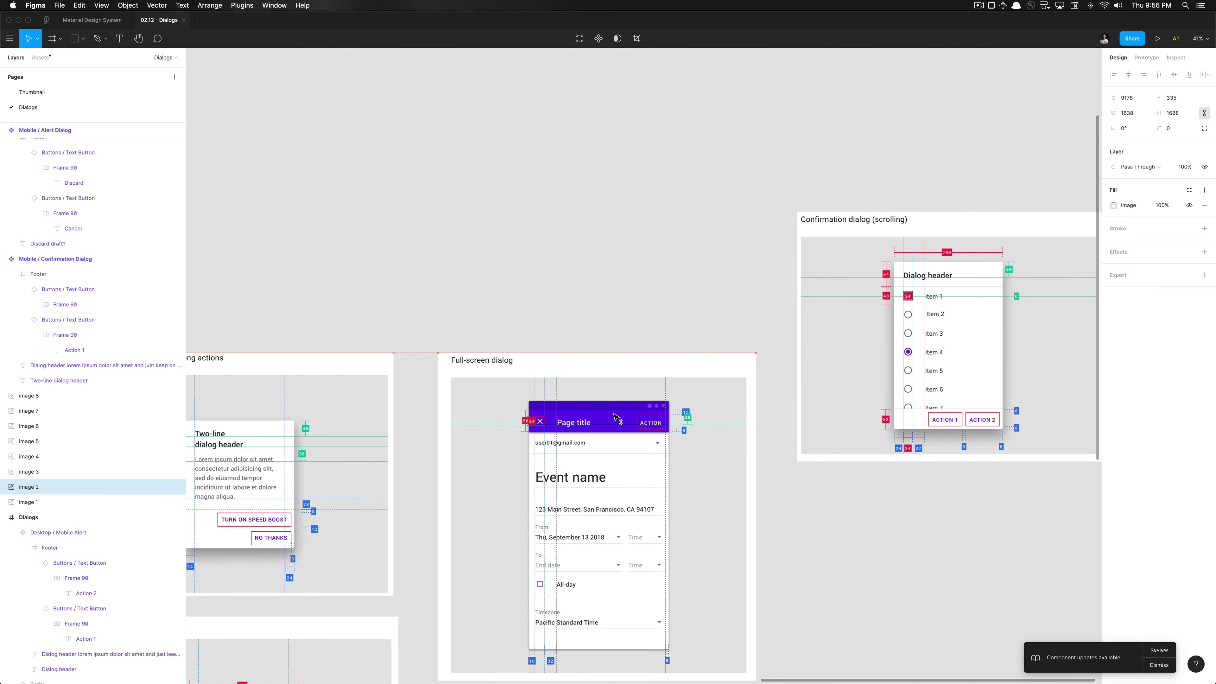
pyautogui.click(543, 256)
# Move the scrolling confirmation dialog image down to Y 335
pyautogui.scroll(-5, 543, 256)
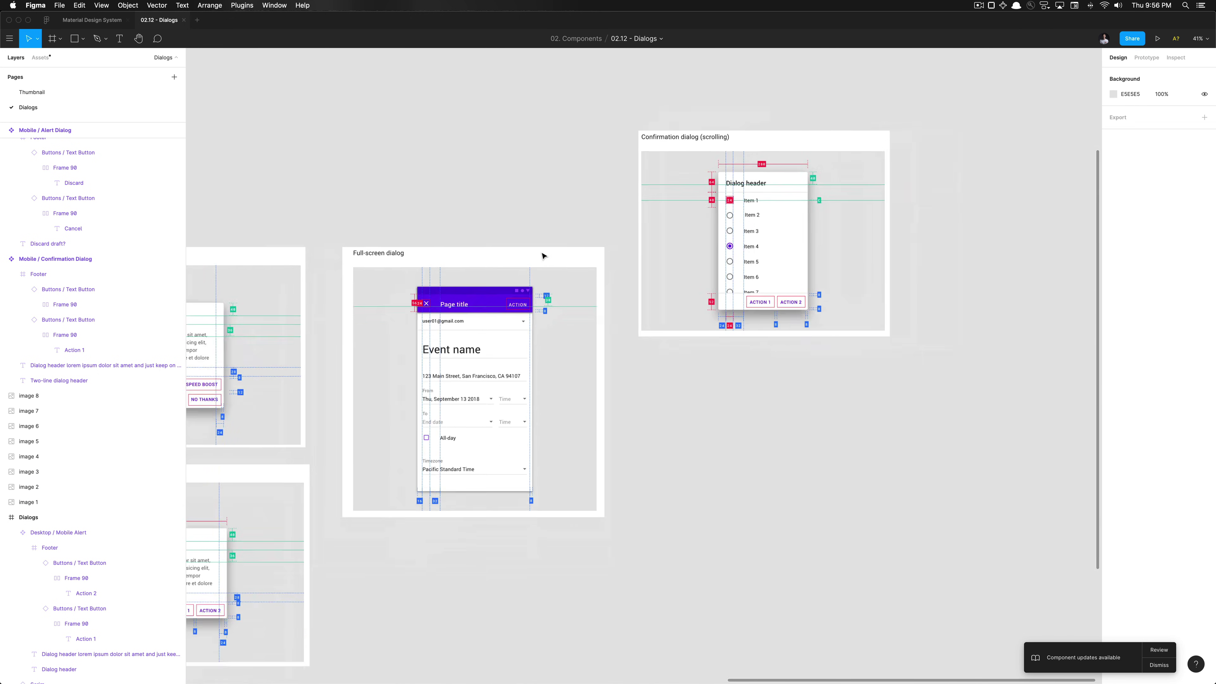
pyautogui.scroll(-3, 543, 256)
pyautogui.scroll(2, 766, 249)
pyautogui.click(616, 234)
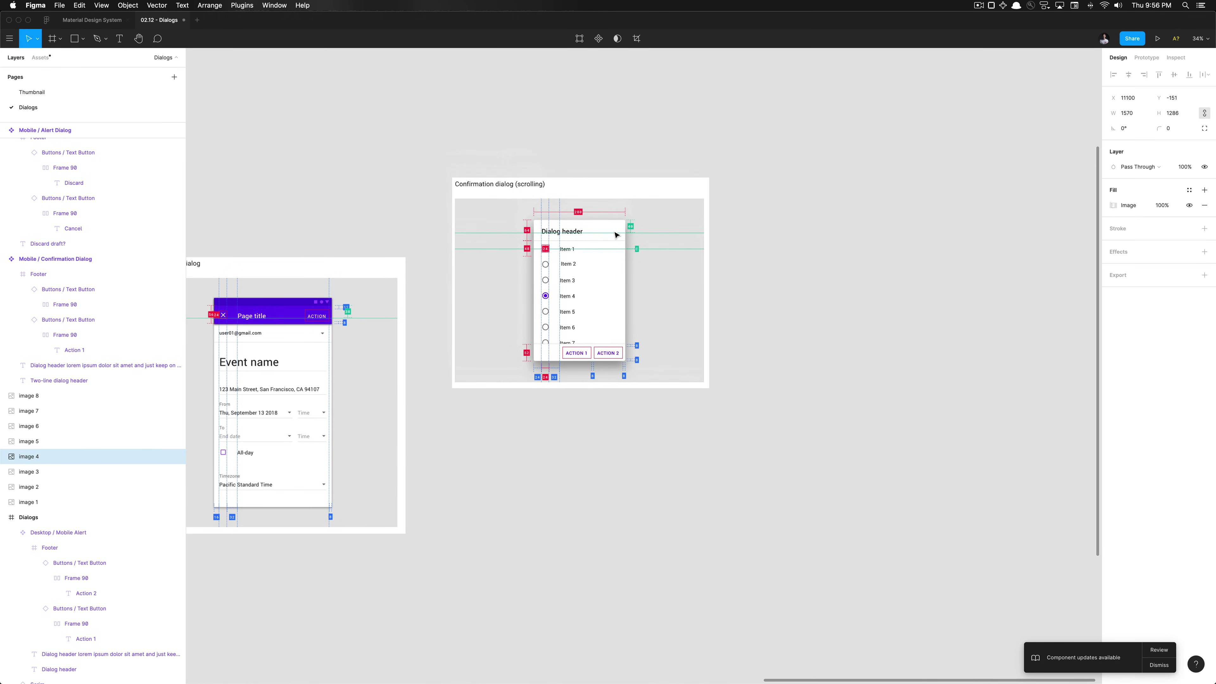
pyautogui.moveTo(616, 235); pyautogui.dragTo(617, 303)
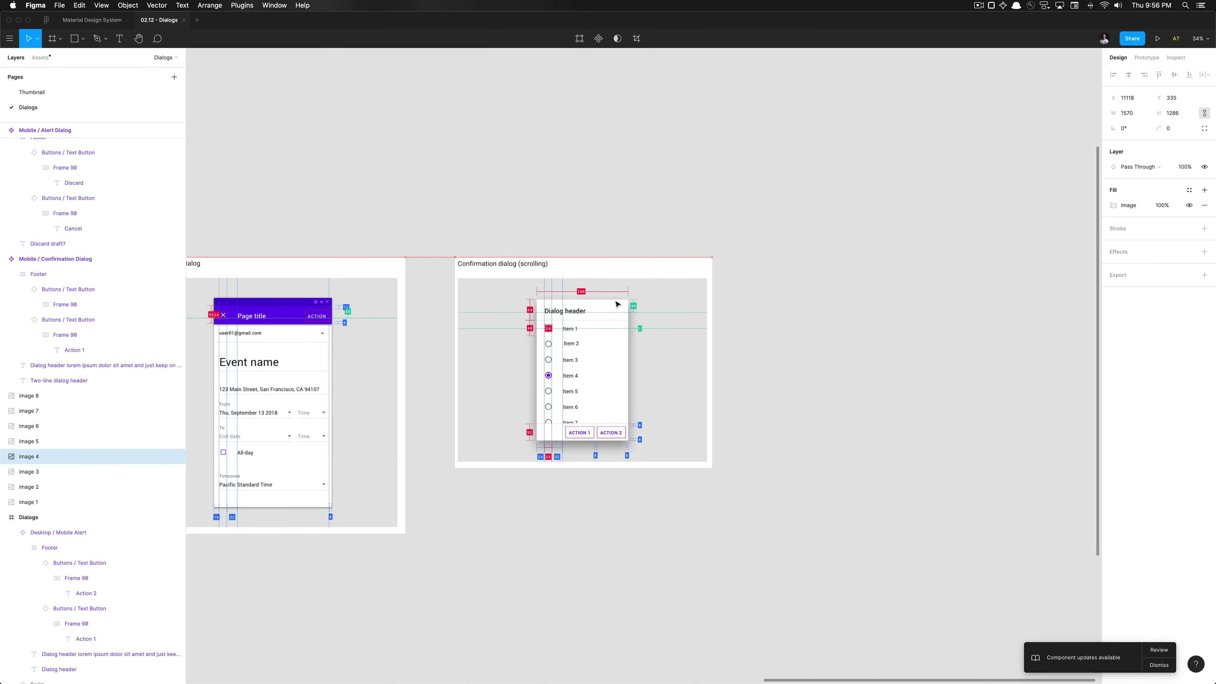
pyautogui.click(541, 211)
# Alt-drag a Simple Dialog instance and place it right of the scrolling confirmation dialog
pyautogui.scroll(-3, 576, 360)
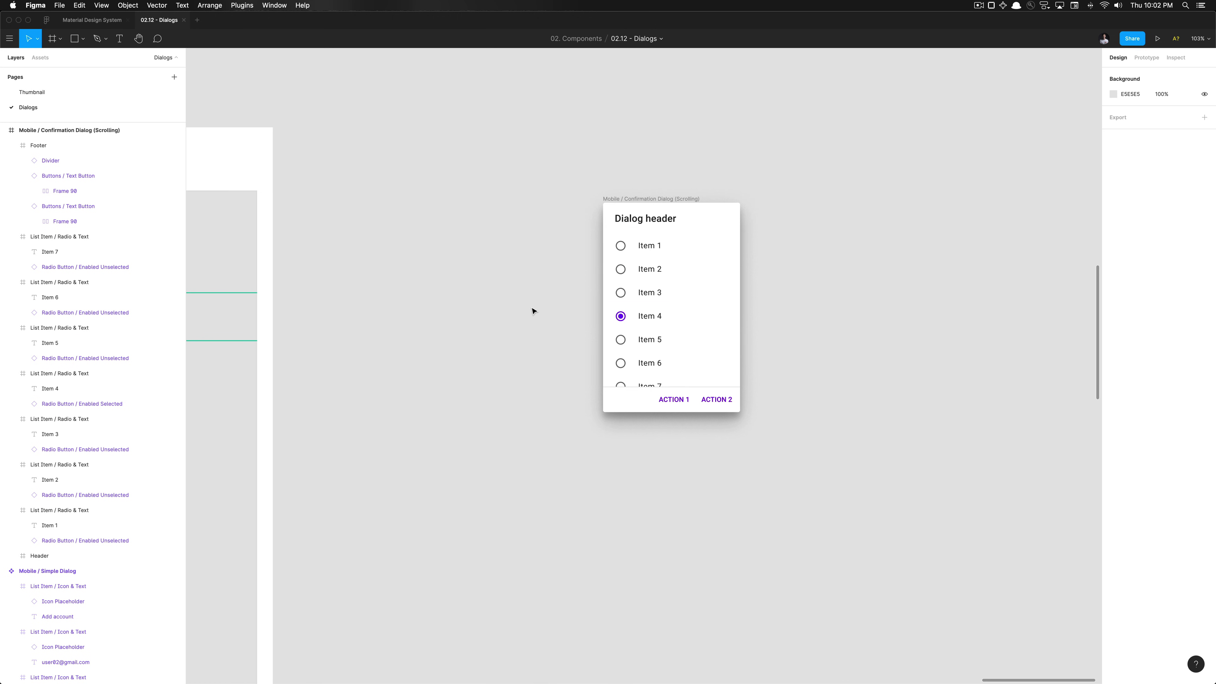
pyautogui.keyDown('ctrl'); pyautogui.scroll(-10, 506, 323); pyautogui.keyUp('ctrl')
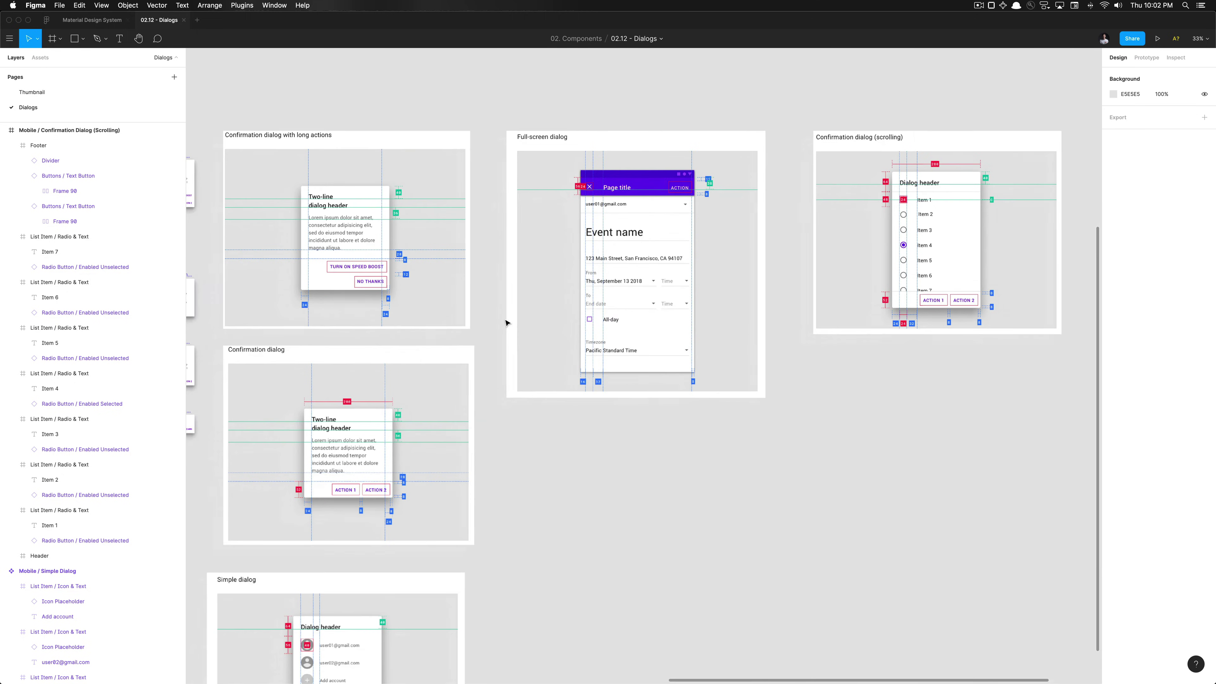
pyautogui.scroll(-5, 505, 322)
pyautogui.scroll(5, 502, 323)
pyautogui.scroll(3, 502, 322)
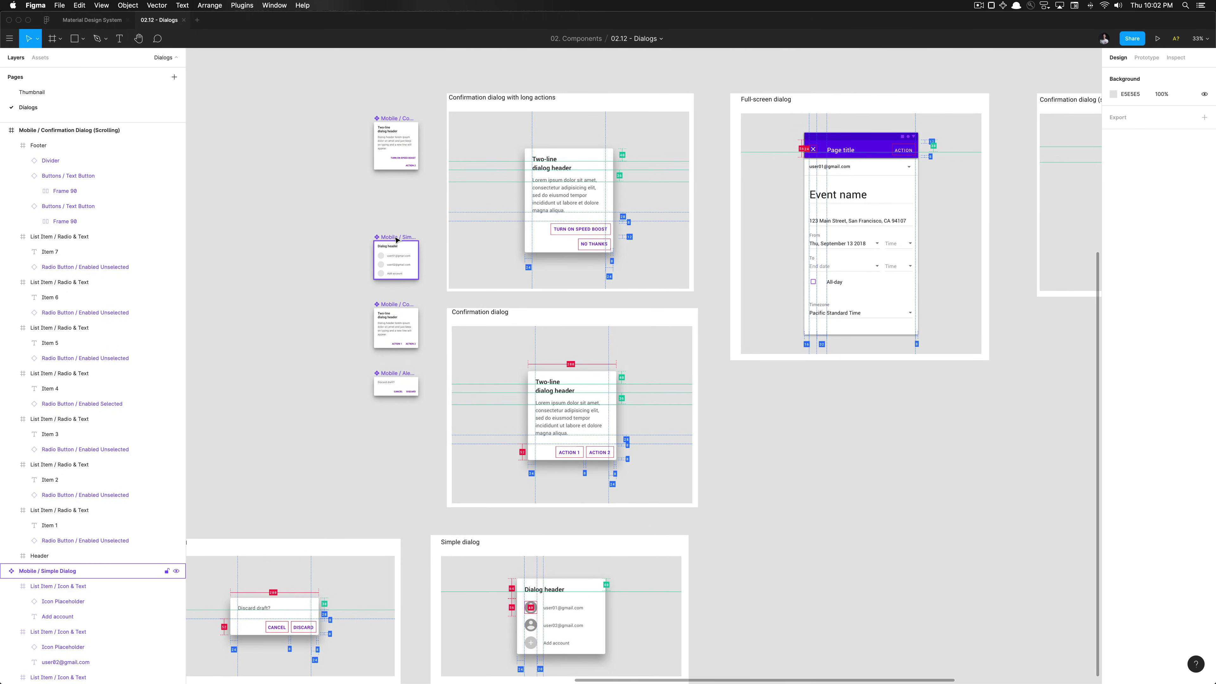
pyautogui.click(397, 242)
pyautogui.hscroll(3, 397, 239)
pyautogui.keyDown('ctrl'); pyautogui.scroll(-2, 396, 240); pyautogui.keyUp('ctrl')
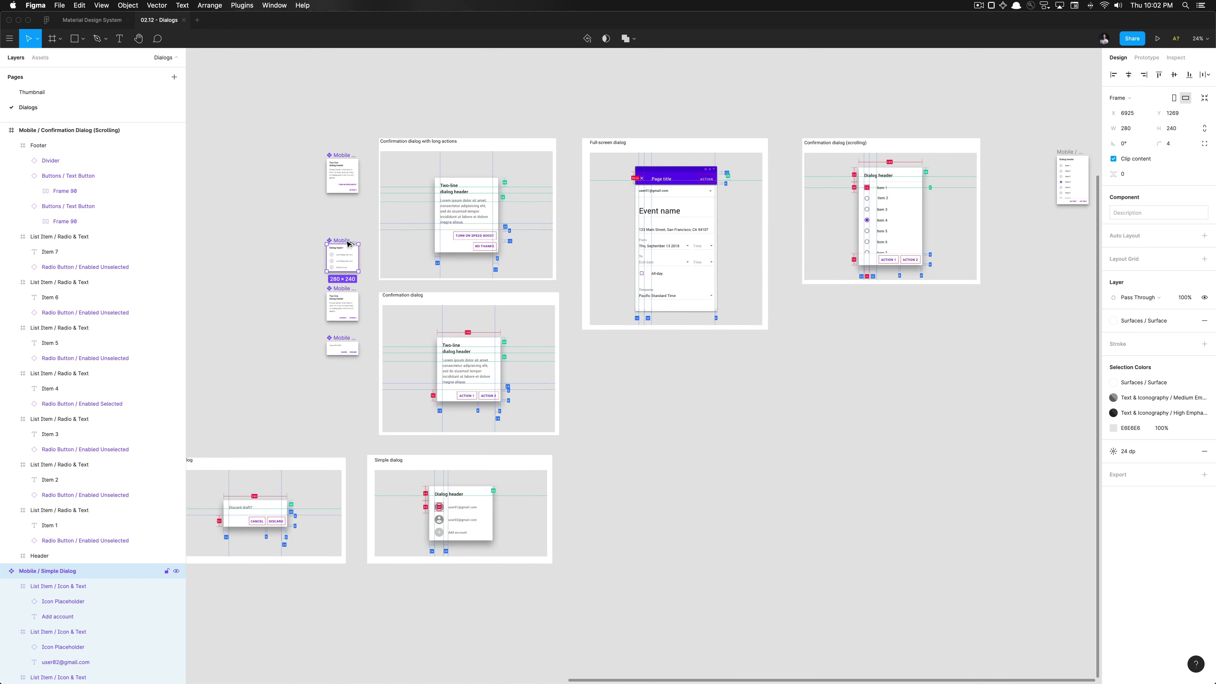
pyautogui.keyDown('alt'); pyautogui.moveTo(347, 243); pyautogui.dragTo(784, 201); pyautogui.keyUp('alt')
pyautogui.keyDown('ctrl'); pyautogui.scroll(5, 784, 201); pyautogui.keyUp('ctrl')
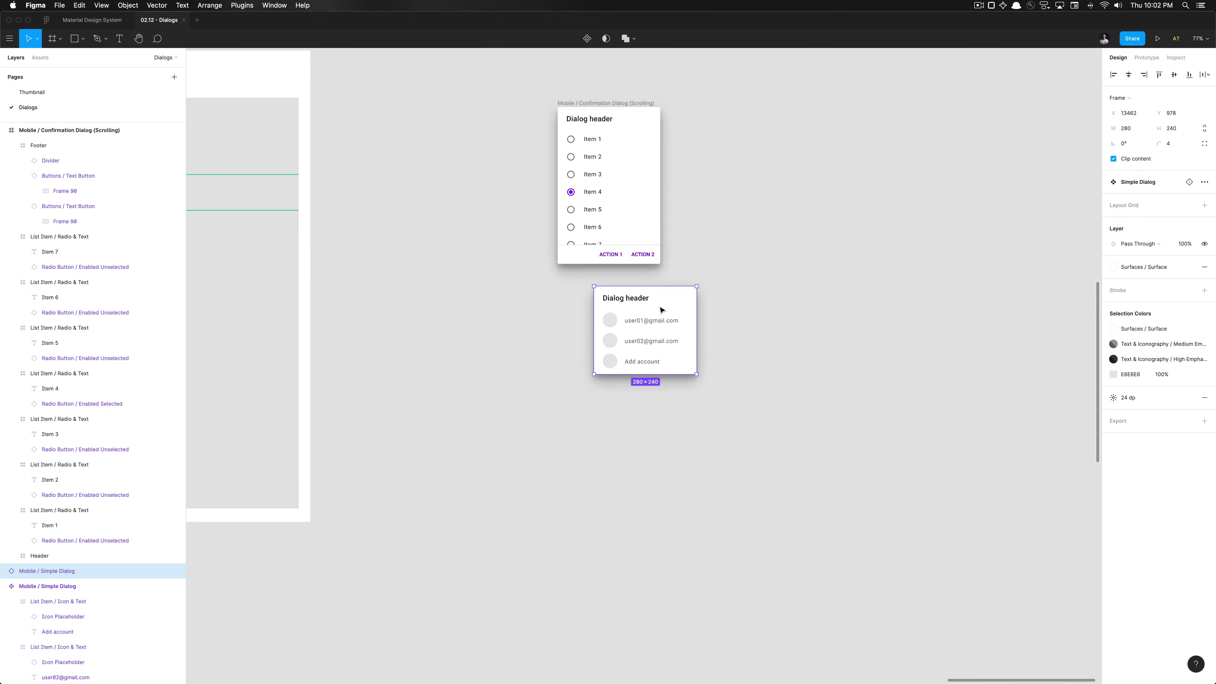
pyautogui.moveTo(662, 310); pyautogui.dragTo(760, 144)
pyautogui.keyDown('ctrl'); pyautogui.scroll(2, 759, 145); pyautogui.keyUp('ctrl')
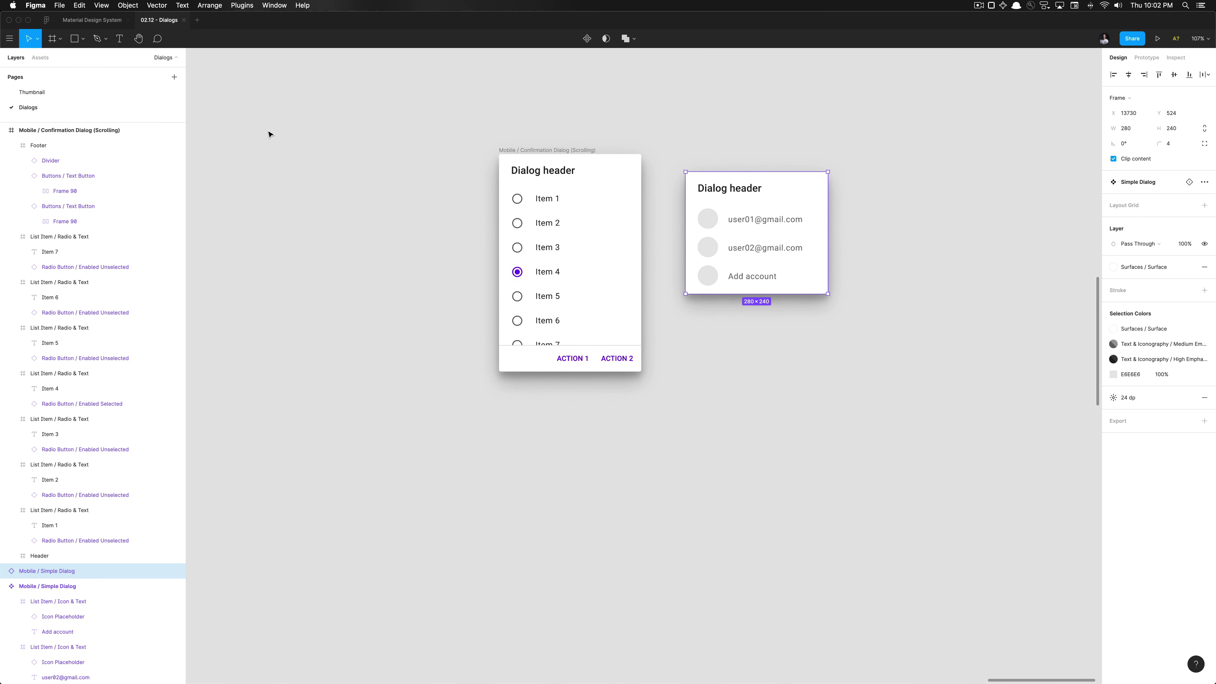
pyautogui.click(41, 58)
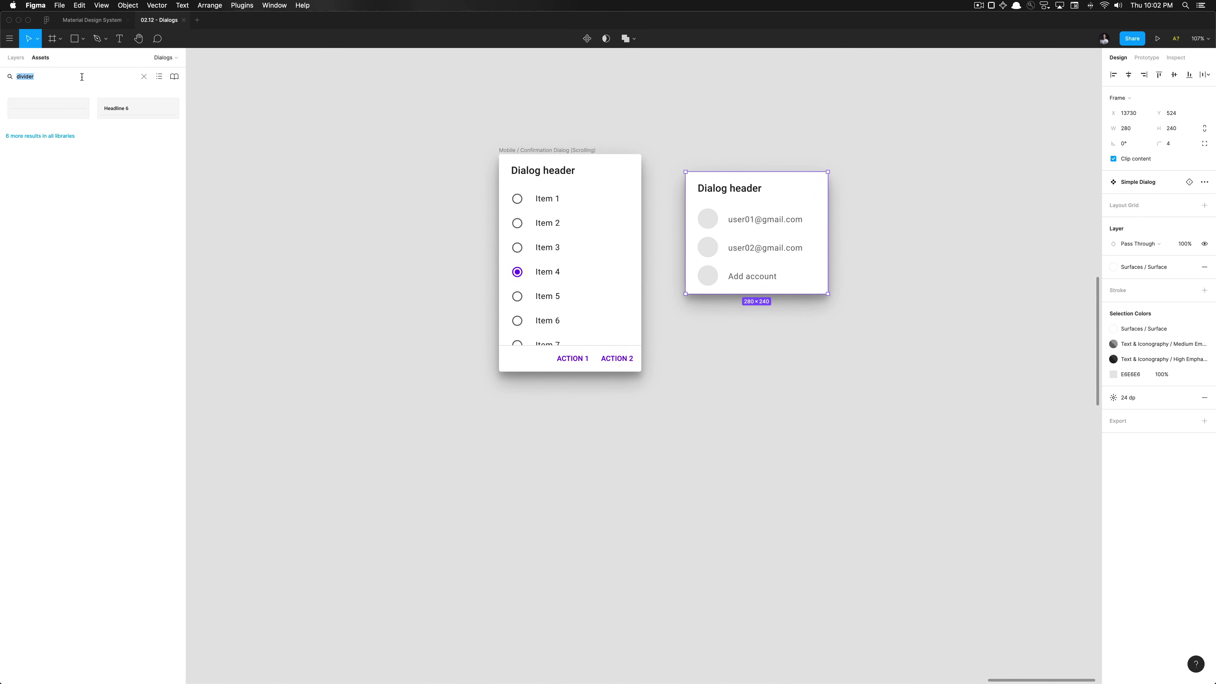
# Place an Enabled Unselected radio button from the 'radio' assets search onto the canvas
pyautogui.write('radio')
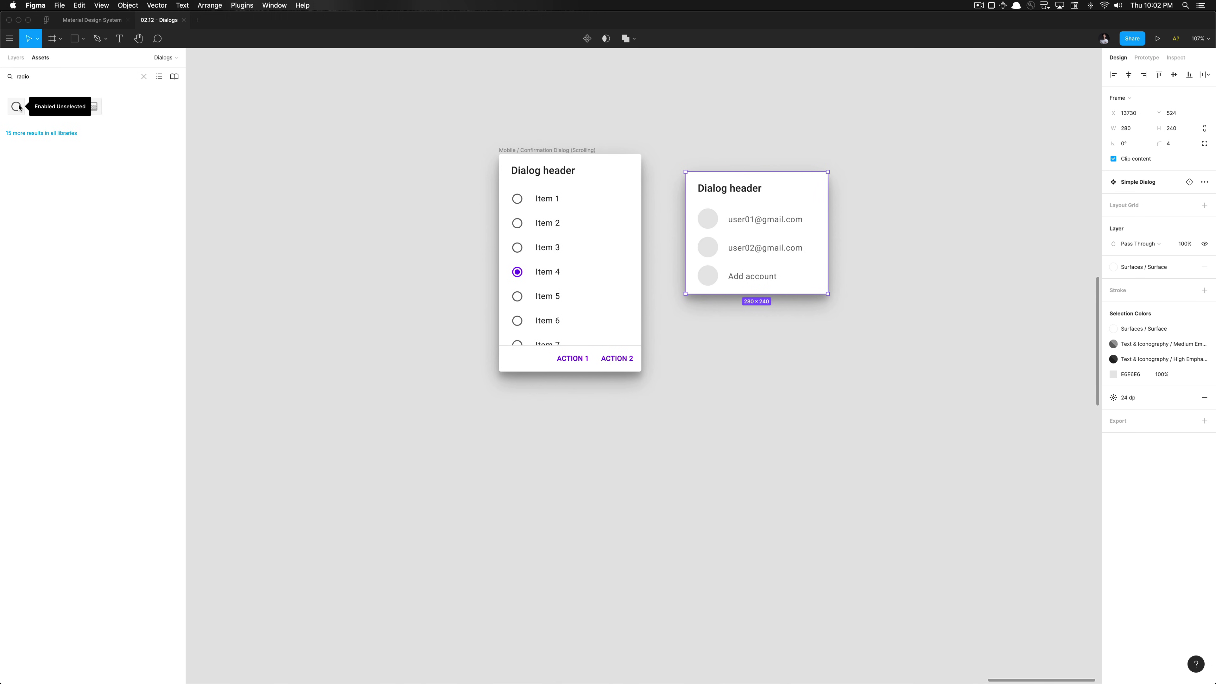
pyautogui.moveTo(19, 108); pyautogui.dragTo(691, 431)
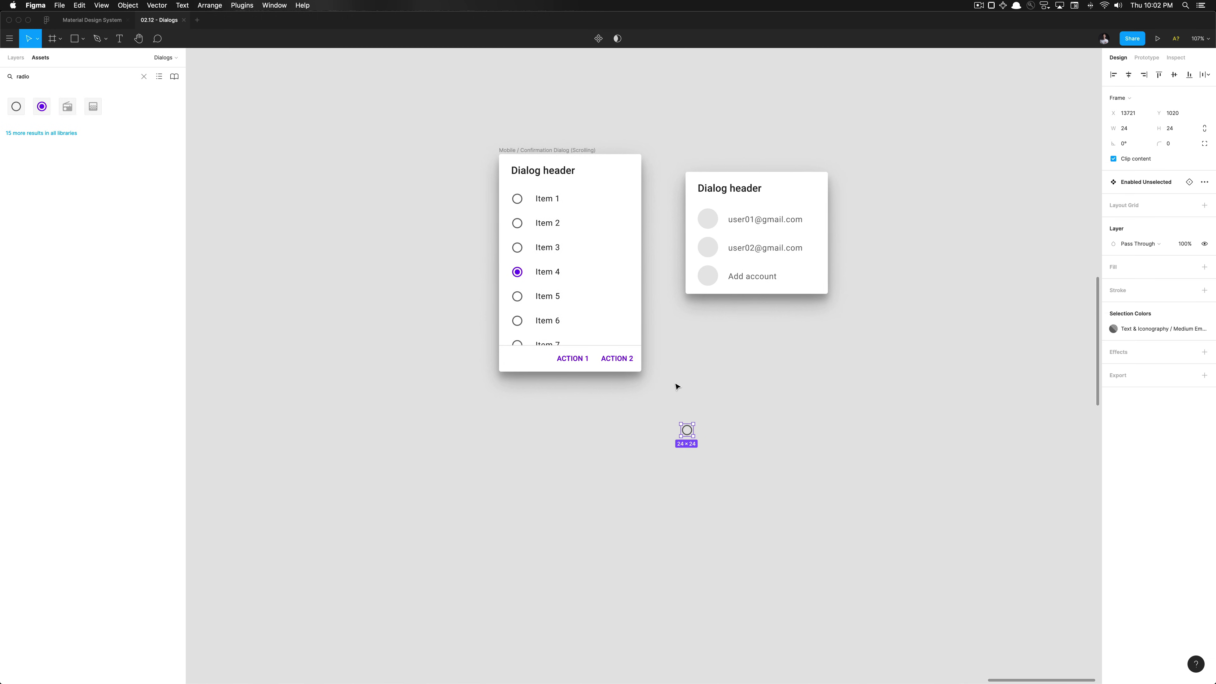
pyautogui.hotkey('alt', '1')
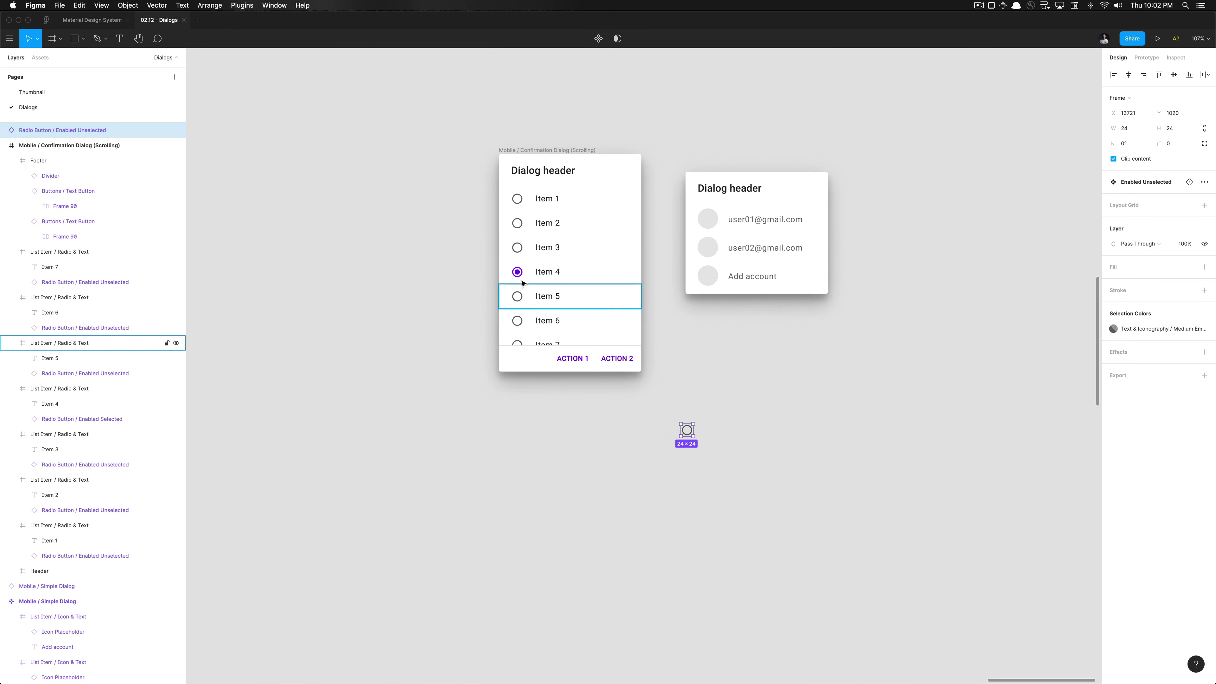
# Copy the Item 4 radio list item out of the dialog onto the canvas
pyautogui.moveTo(546, 273); pyautogui.dragTo(789, 445)
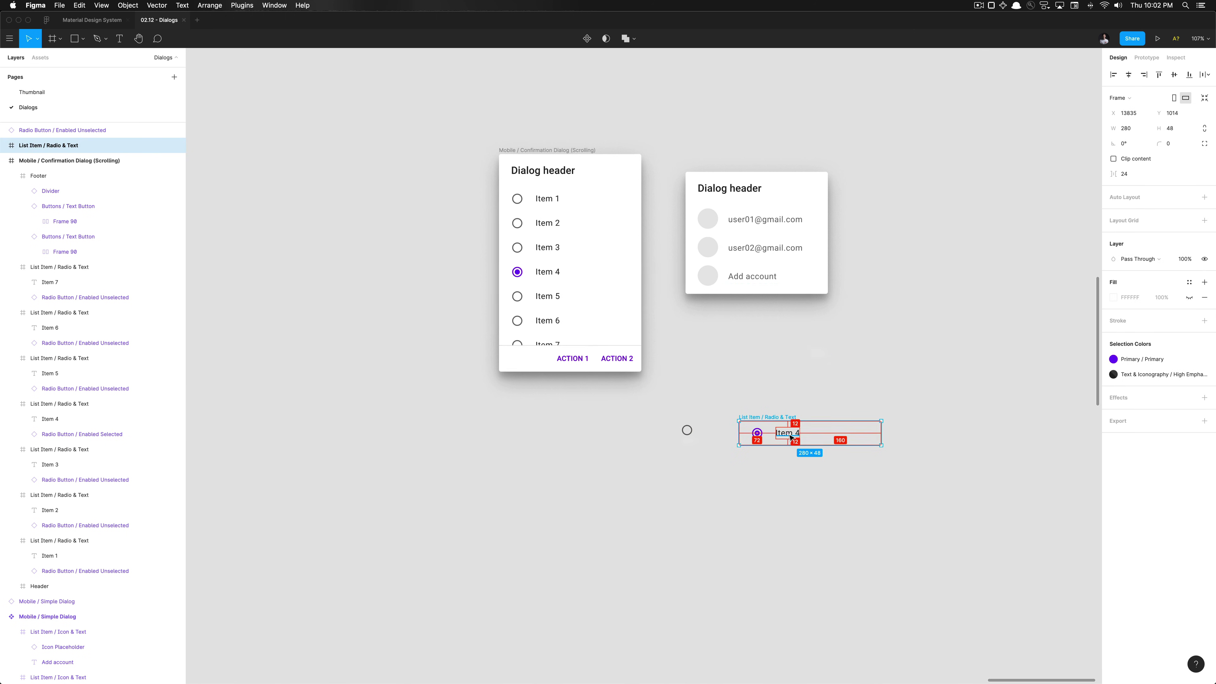
pyautogui.click(755, 430)
pyautogui.scroll(5, 756, 430)
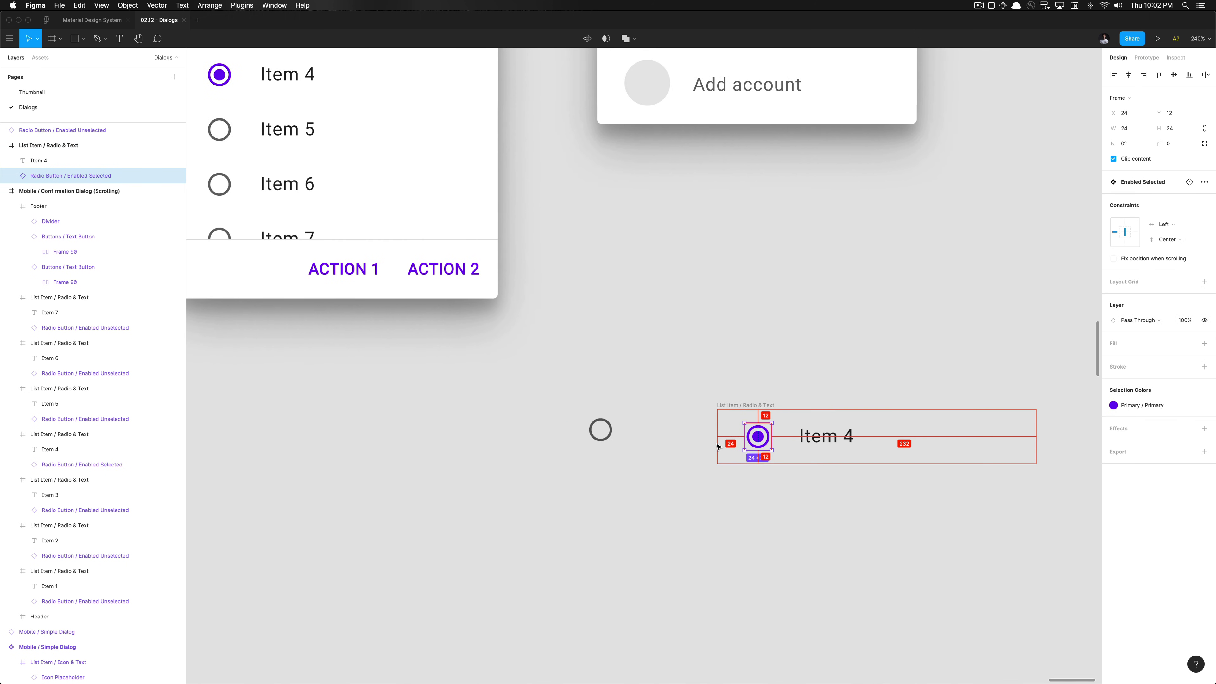
pyautogui.click(824, 443)
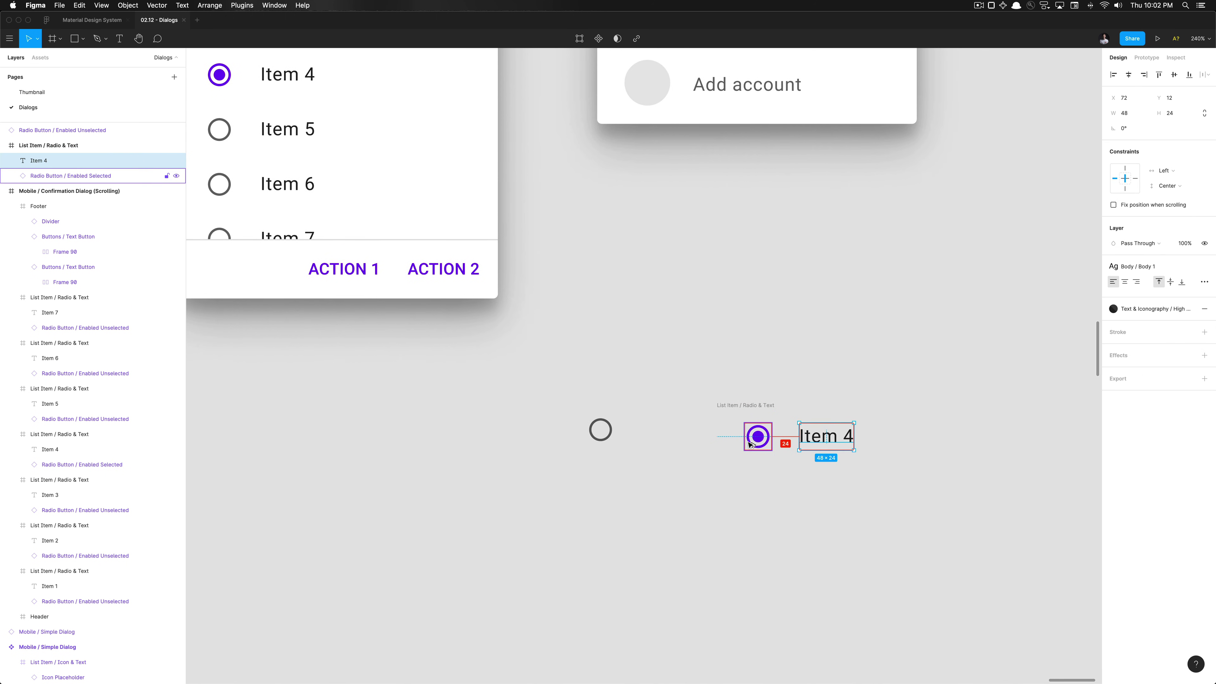
pyautogui.scroll(-5, 797, 462)
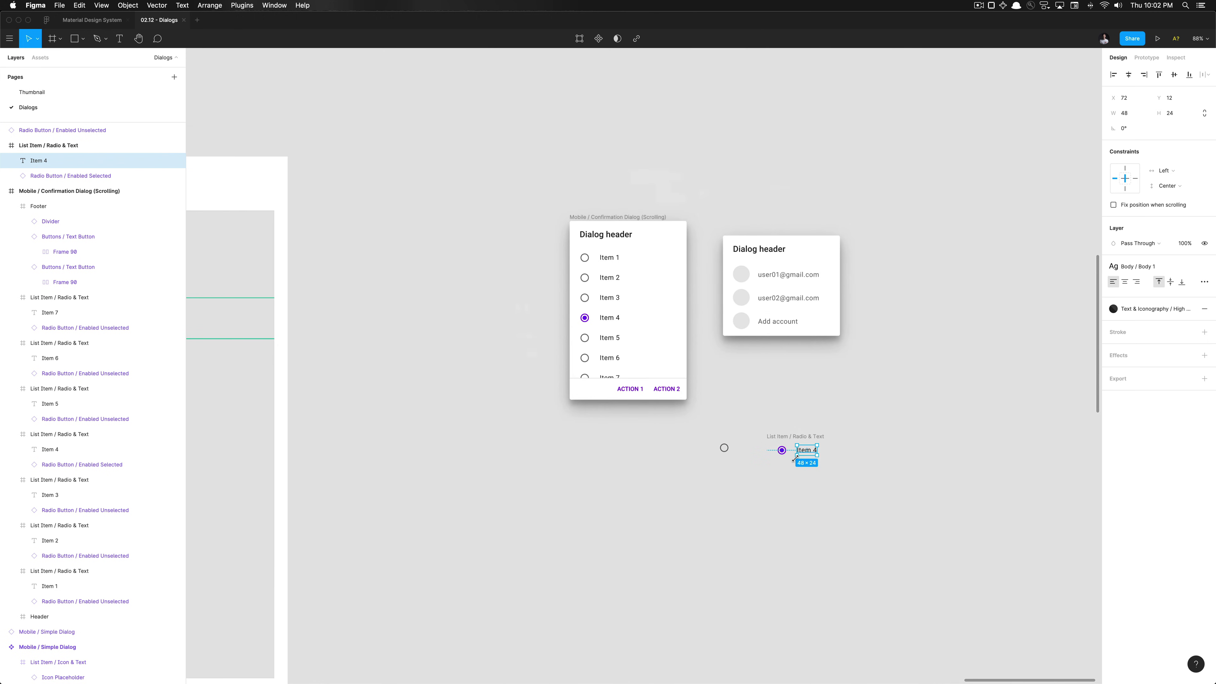
pyautogui.click(802, 440)
# Duplicate the Item 4 list item and switch the top copy's radio to Enabled Unselected
pyautogui.keyDown('alt'); pyautogui.moveTo(802, 440); pyautogui.dragTo(805, 460); pyautogui.keyUp('alt')
pyautogui.press('super+d')
pyautogui.press('super+d')
pyautogui.press('super+d')
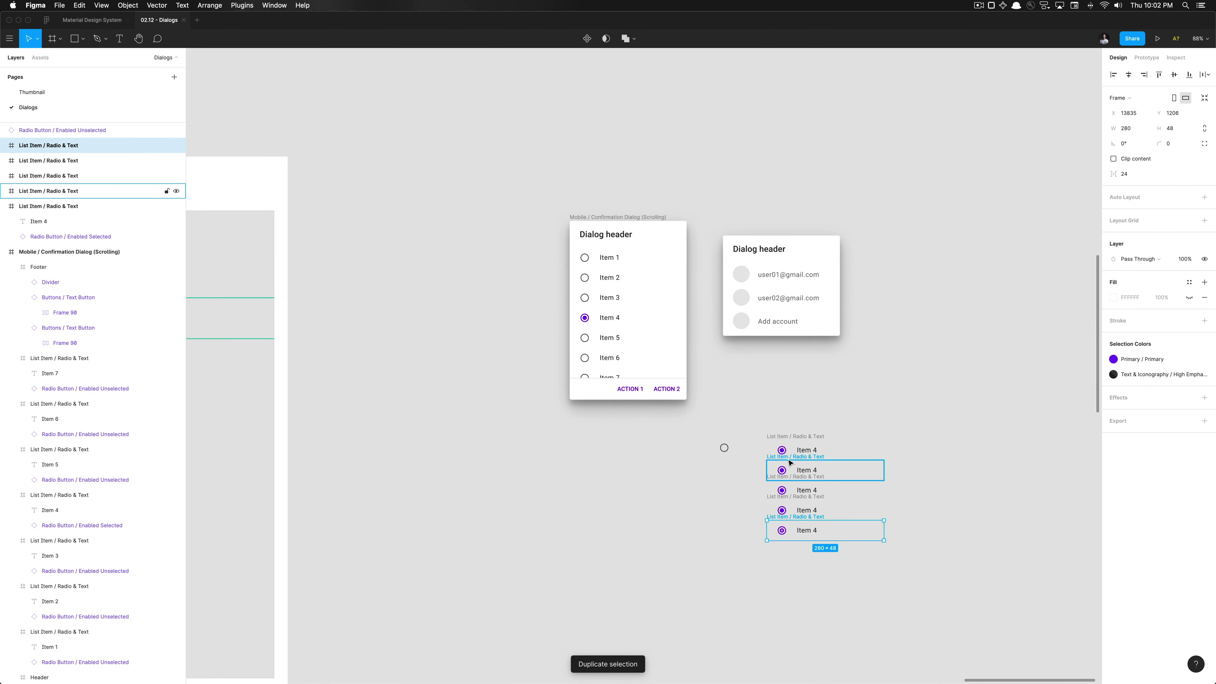
pyautogui.keyDown('super'); pyautogui.click(785, 454); pyautogui.keyUp('super')
pyautogui.hotkey('shift', 'Return')
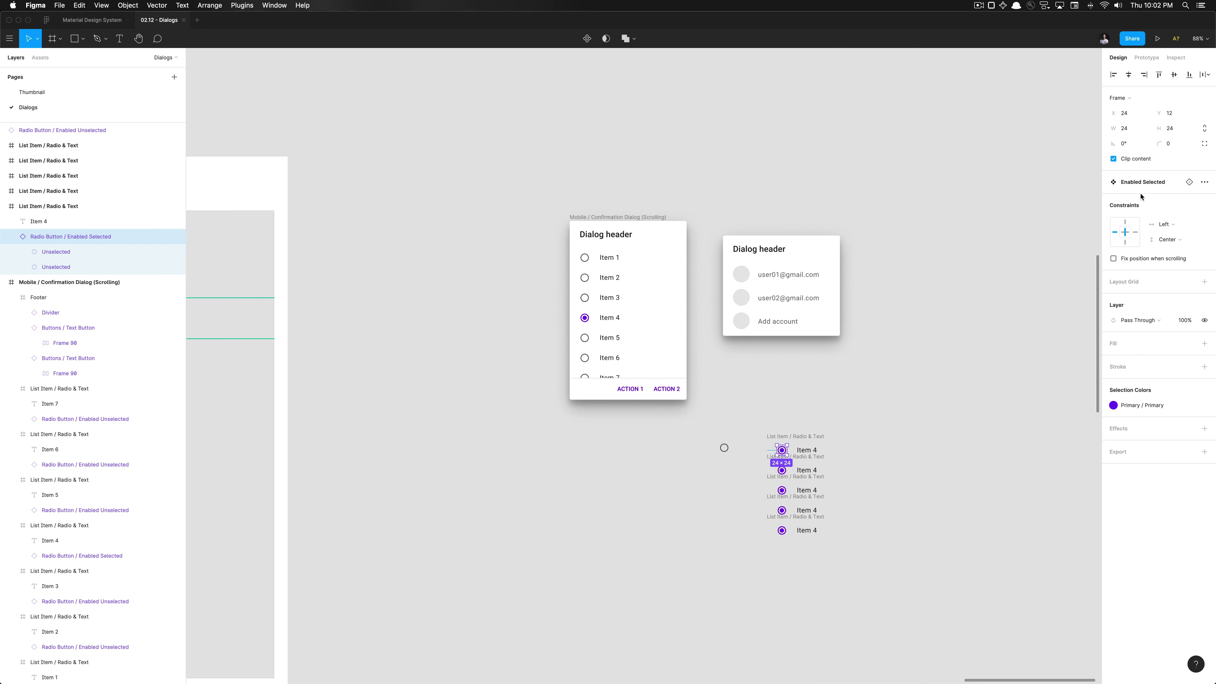
pyautogui.click(1142, 182)
pyautogui.click(1146, 267)
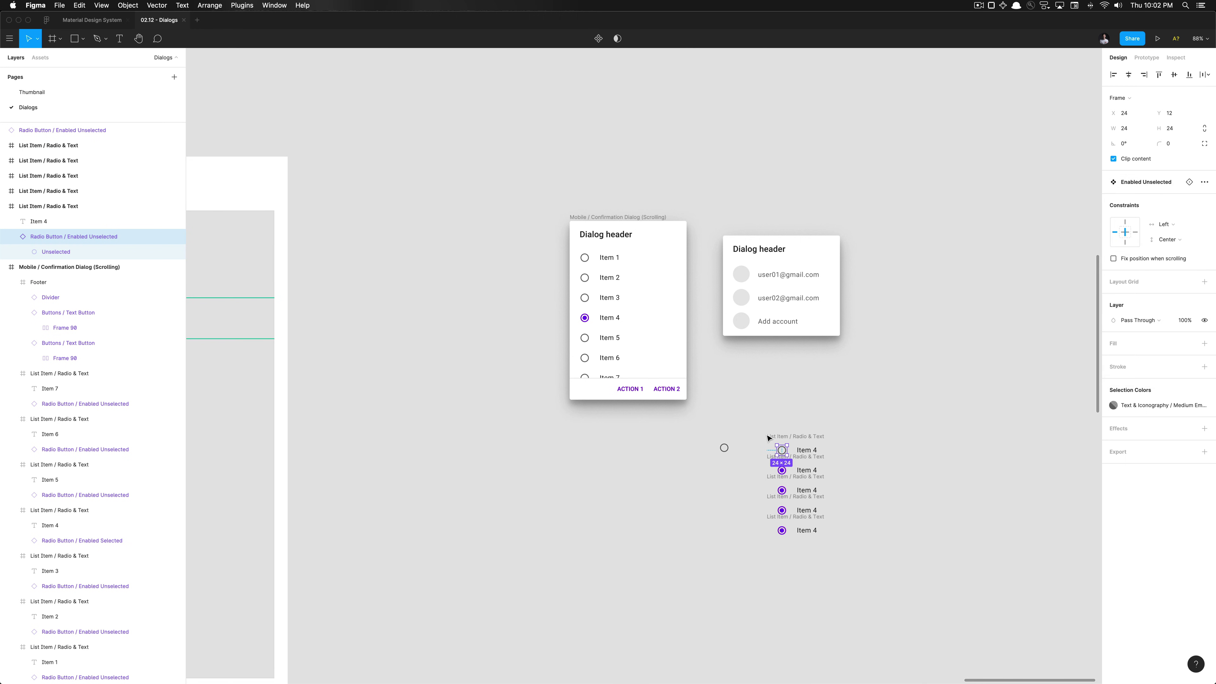
# Keep the top list item frame at 280 × 48, undoing an accidental resize
pyautogui.scroll(15, 767, 437)
pyautogui.scroll(-5, 857, 422)
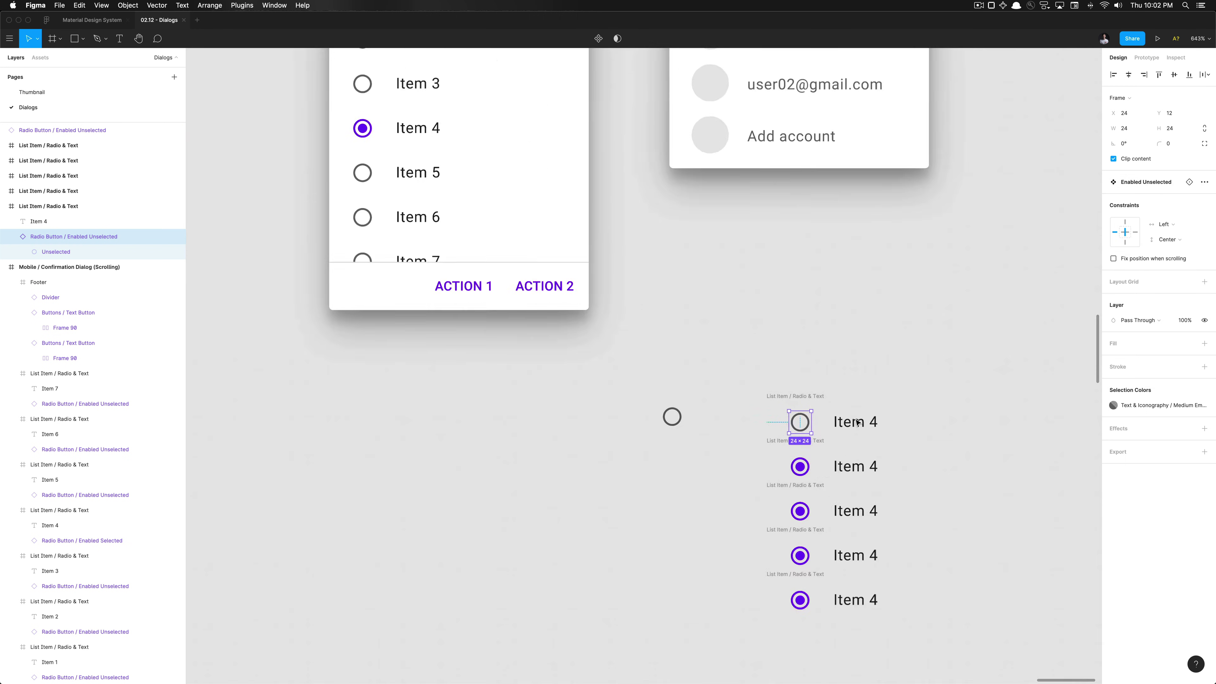
pyautogui.scroll(-5, 857, 422)
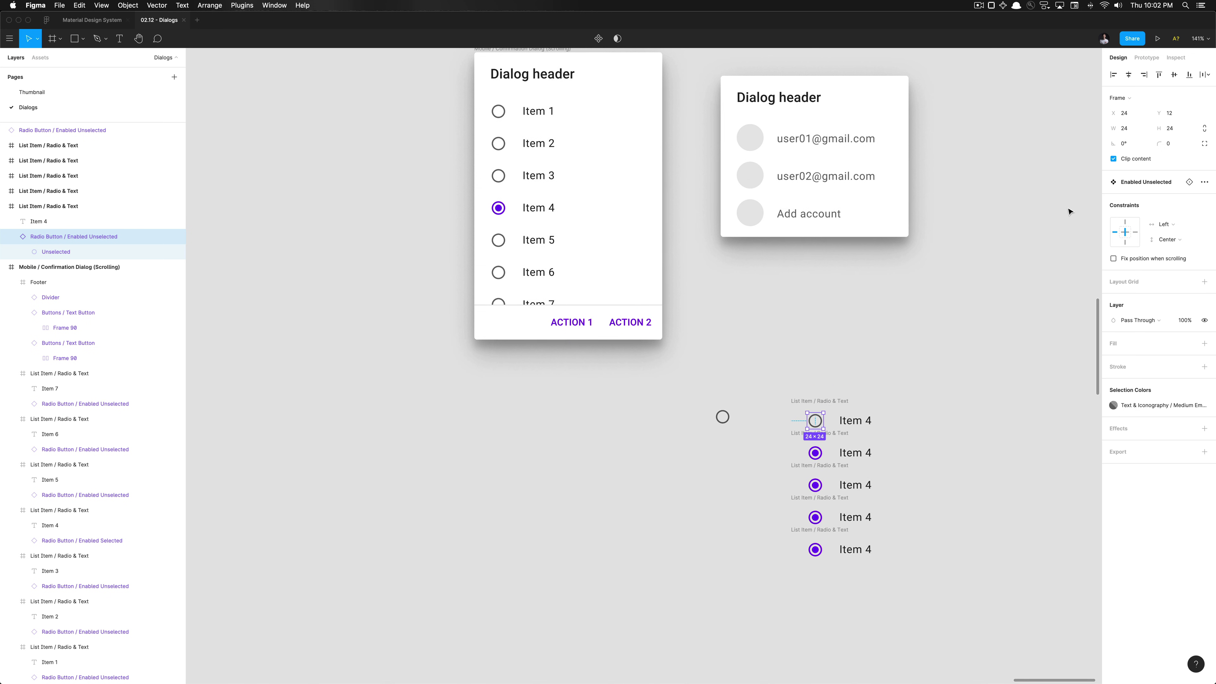
pyautogui.click(835, 404)
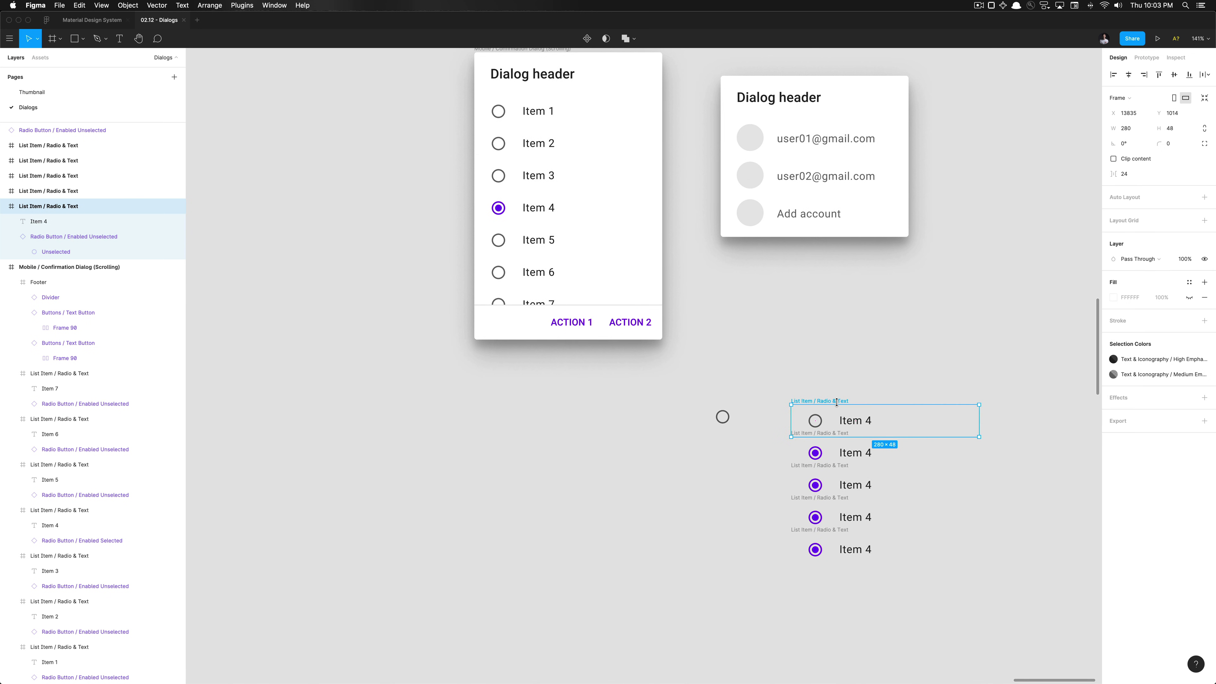
pyautogui.moveTo(834, 405); pyautogui.dragTo(834, 277)
pyautogui.press('super+z')
pyautogui.scroll(-6, 810, 353)
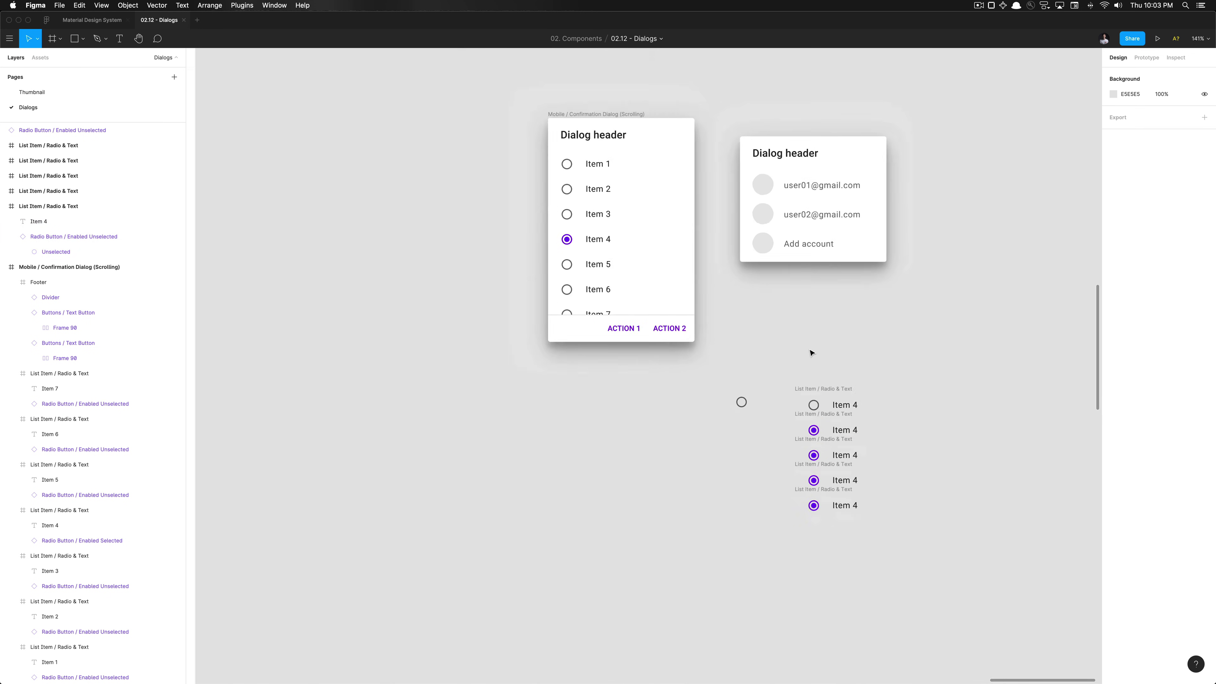
pyautogui.click(632, 339)
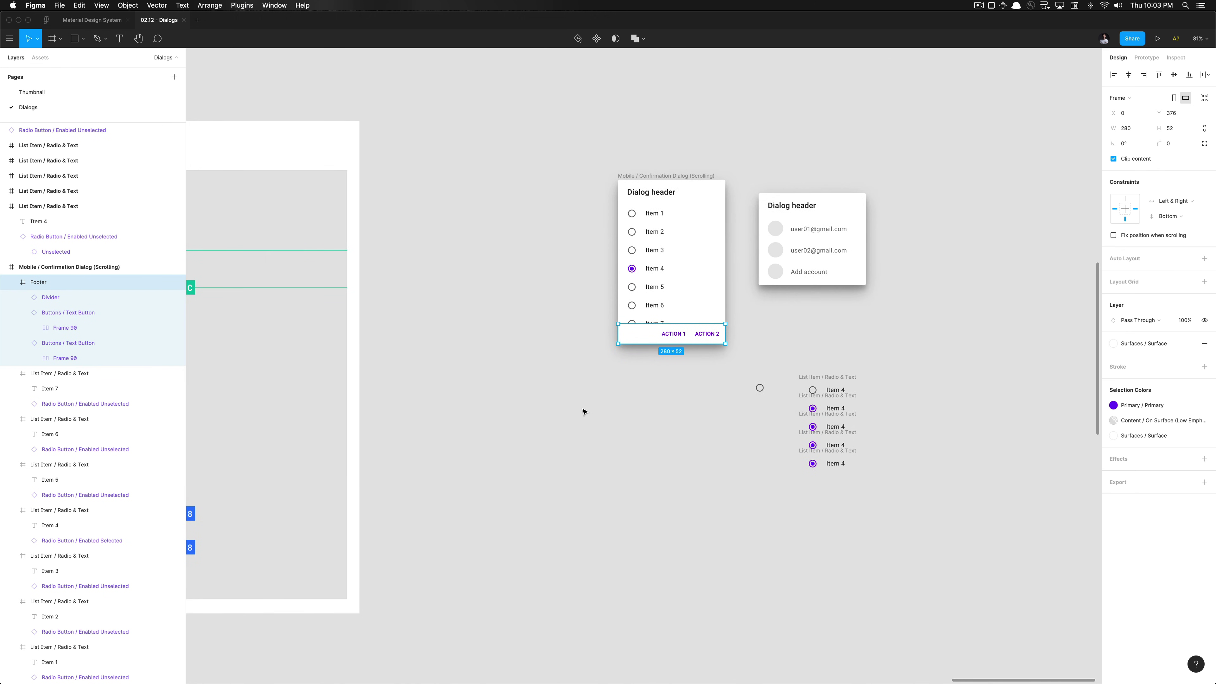
pyautogui.hotkey('alt', 'l')
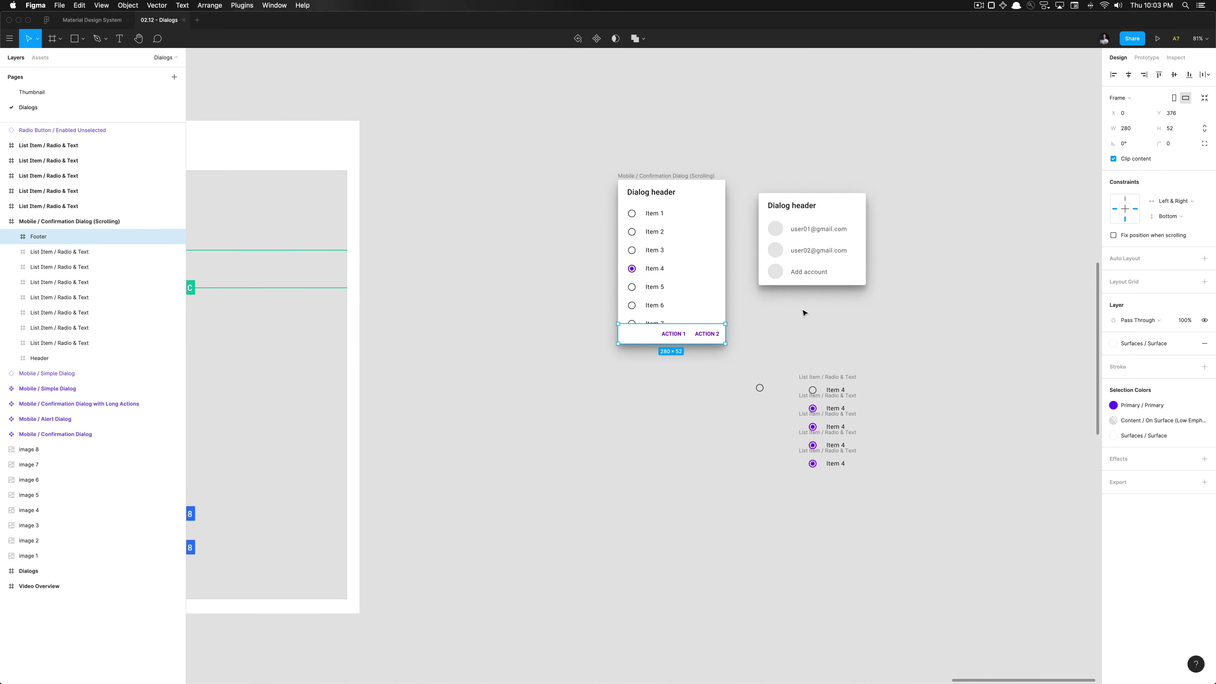
pyautogui.press('Tab')
pyautogui.press('Tab')
pyautogui.press('Tab')
pyautogui.hotkey('shift', 'Tab')
pyautogui.hotkey('shift', 'Tab')
pyautogui.hotkey('shift', 'Tab')
pyautogui.press('Escape')
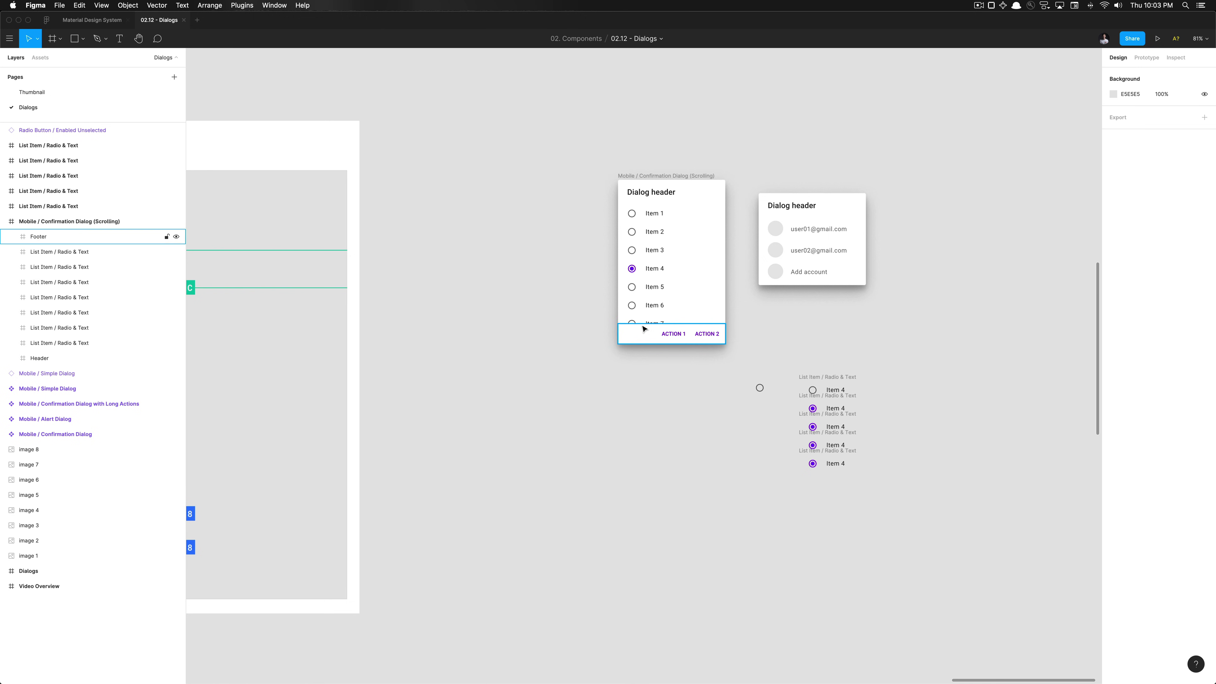
pyautogui.scroll(5, 643, 329)
pyautogui.scroll(5, 608, 389)
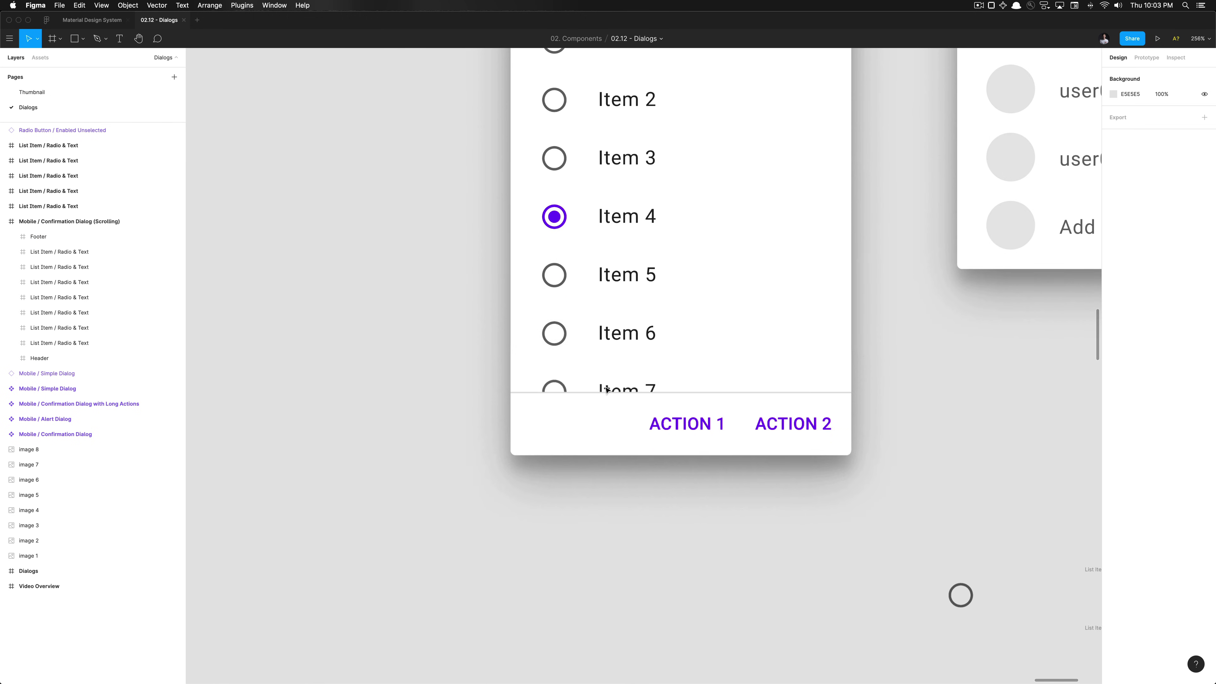
pyautogui.scroll(-10, 606, 389)
pyautogui.scroll(5, 546, 510)
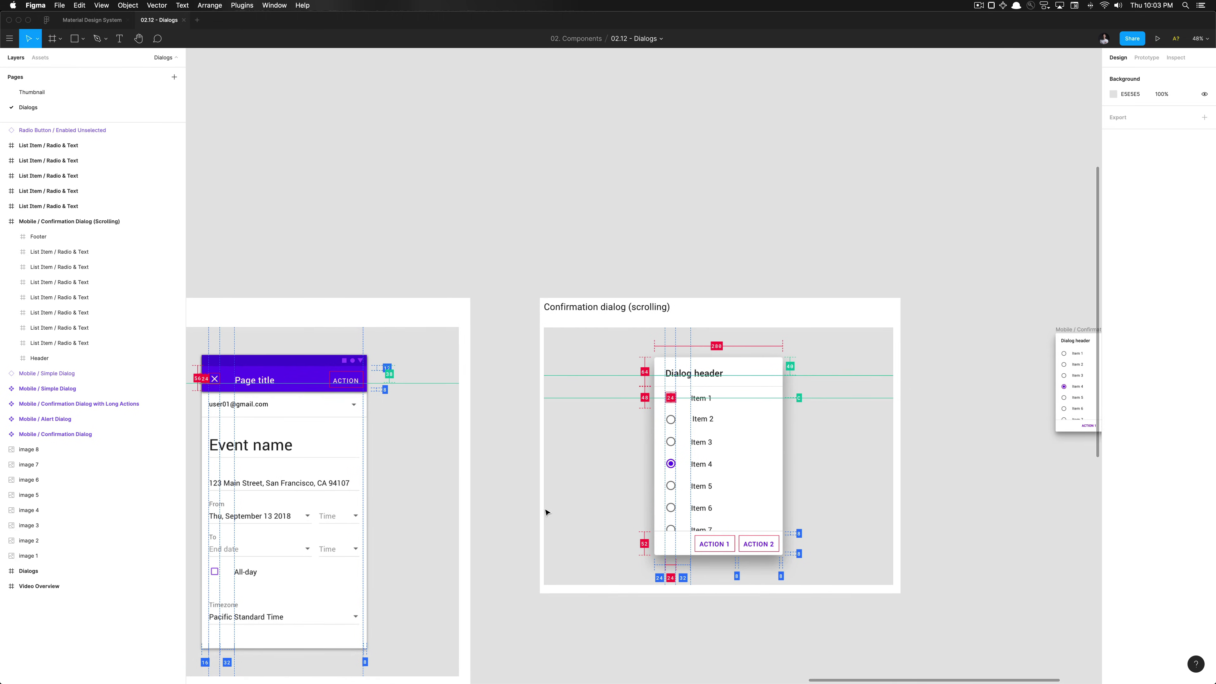
pyautogui.scroll(-1, 545, 512)
pyautogui.scroll(5, 660, 488)
pyautogui.scroll(-5, 706, 476)
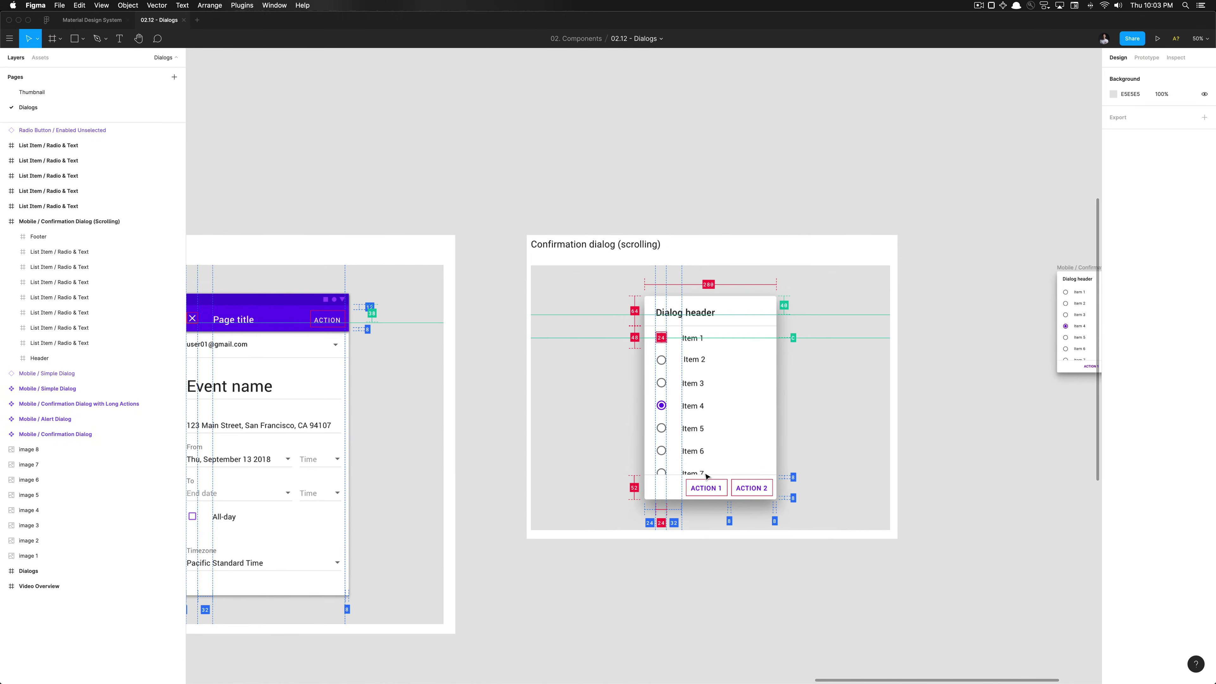
pyautogui.hscroll(5, 706, 476)
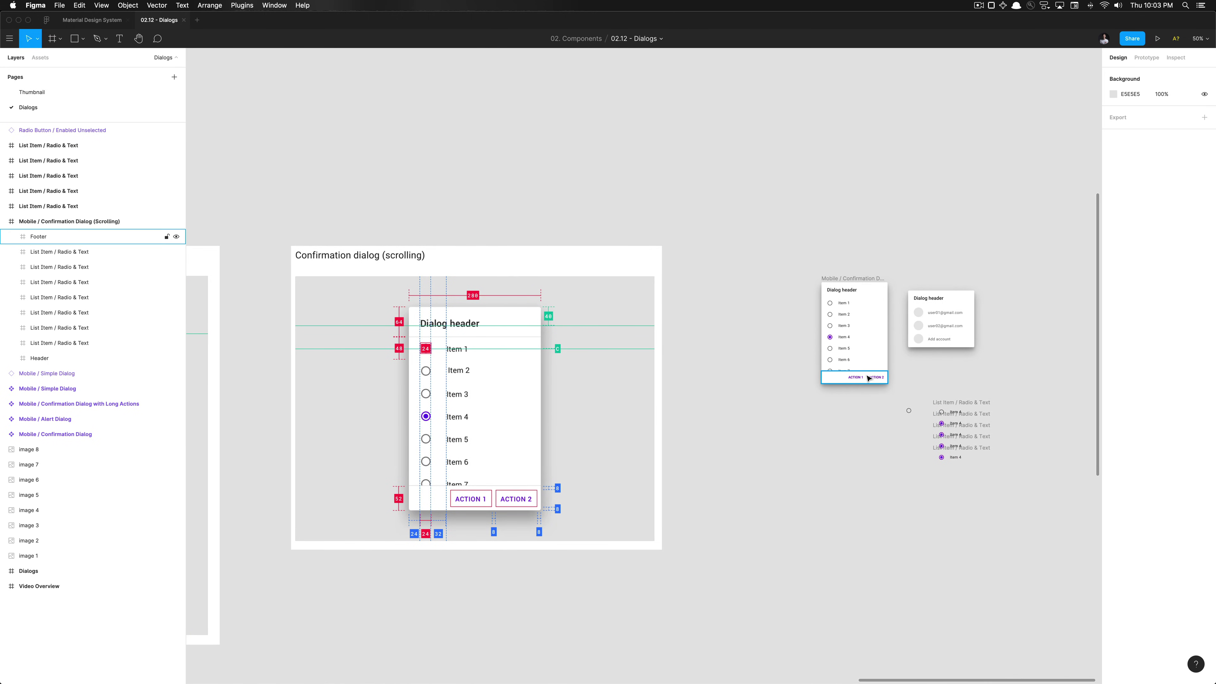
pyautogui.scroll(10, 869, 378)
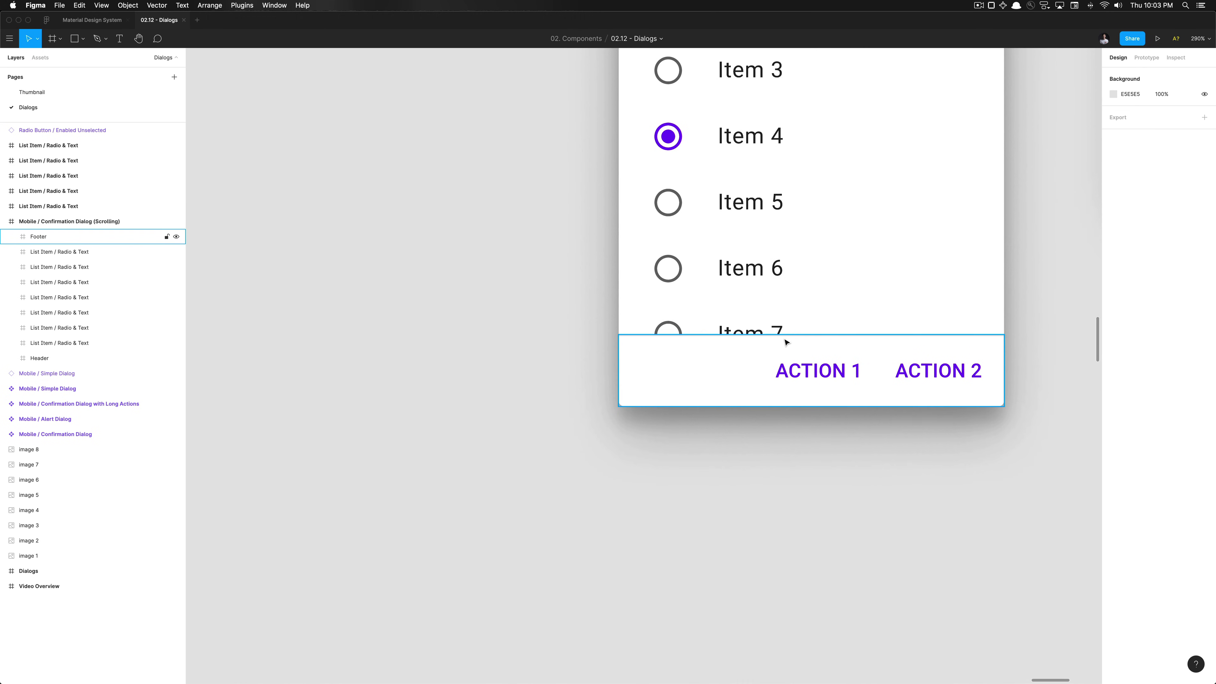
pyautogui.keyDown('super'); pyautogui.click(784, 335); pyautogui.keyUp('super')
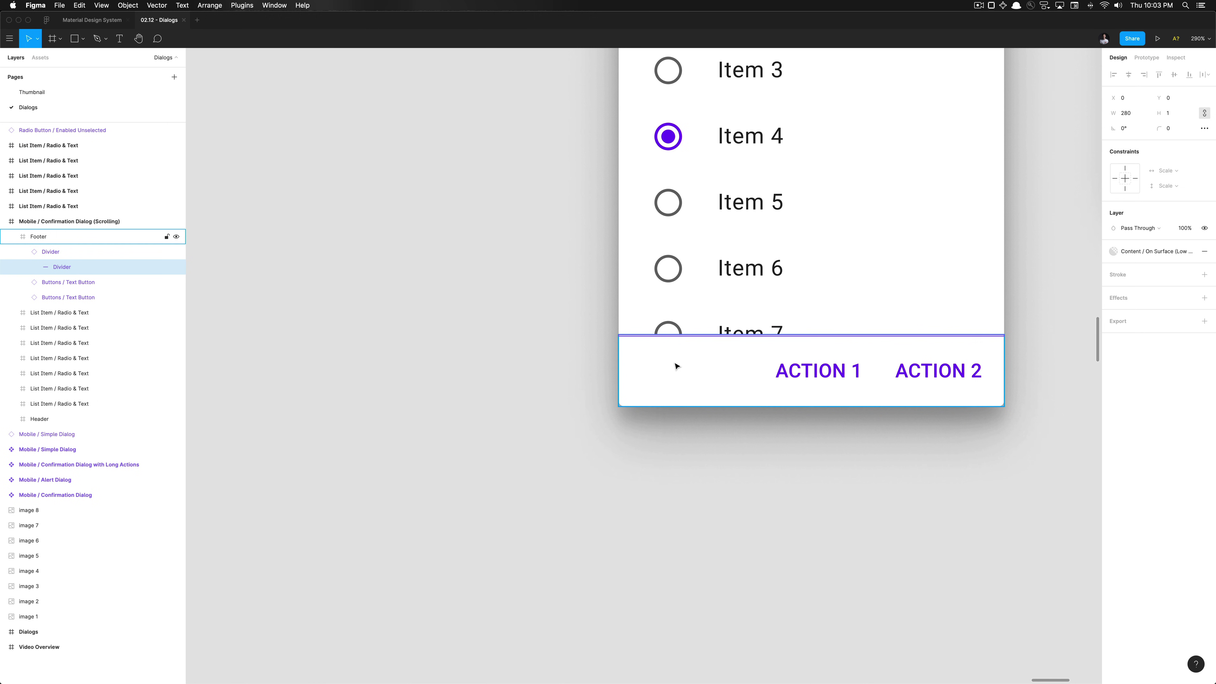
pyautogui.hotkey('shift', 'Return')
pyautogui.click(725, 480)
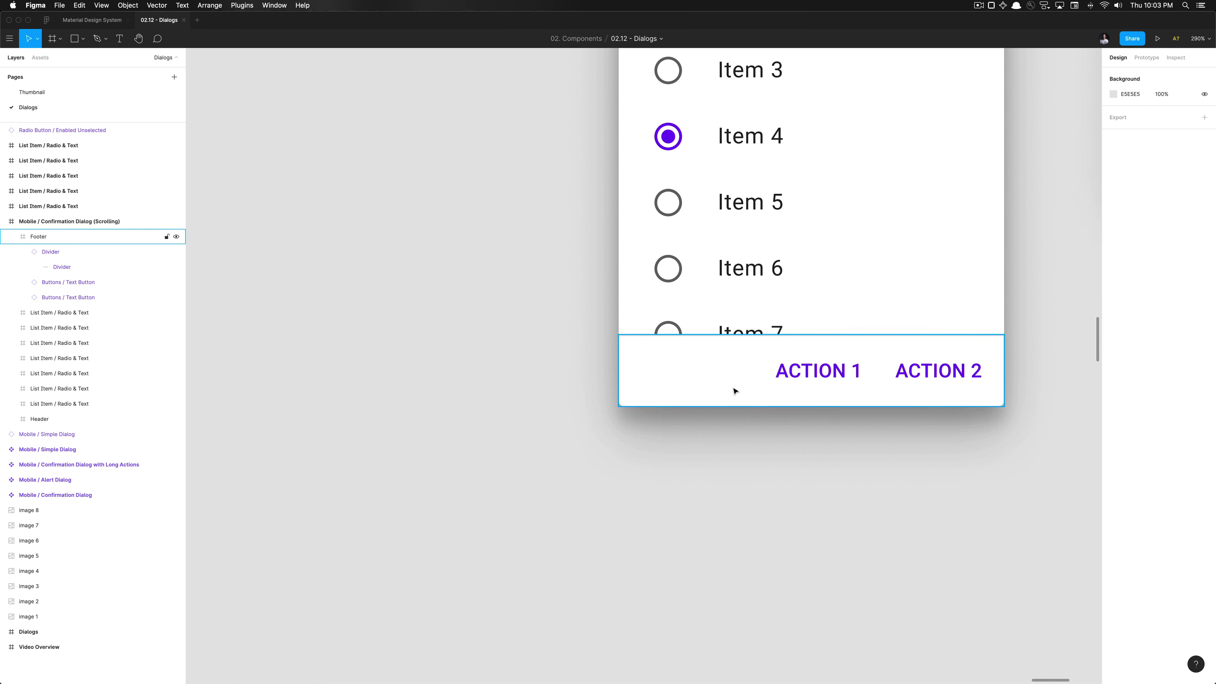
pyautogui.click(733, 388)
pyautogui.scroll(-5, 733, 389)
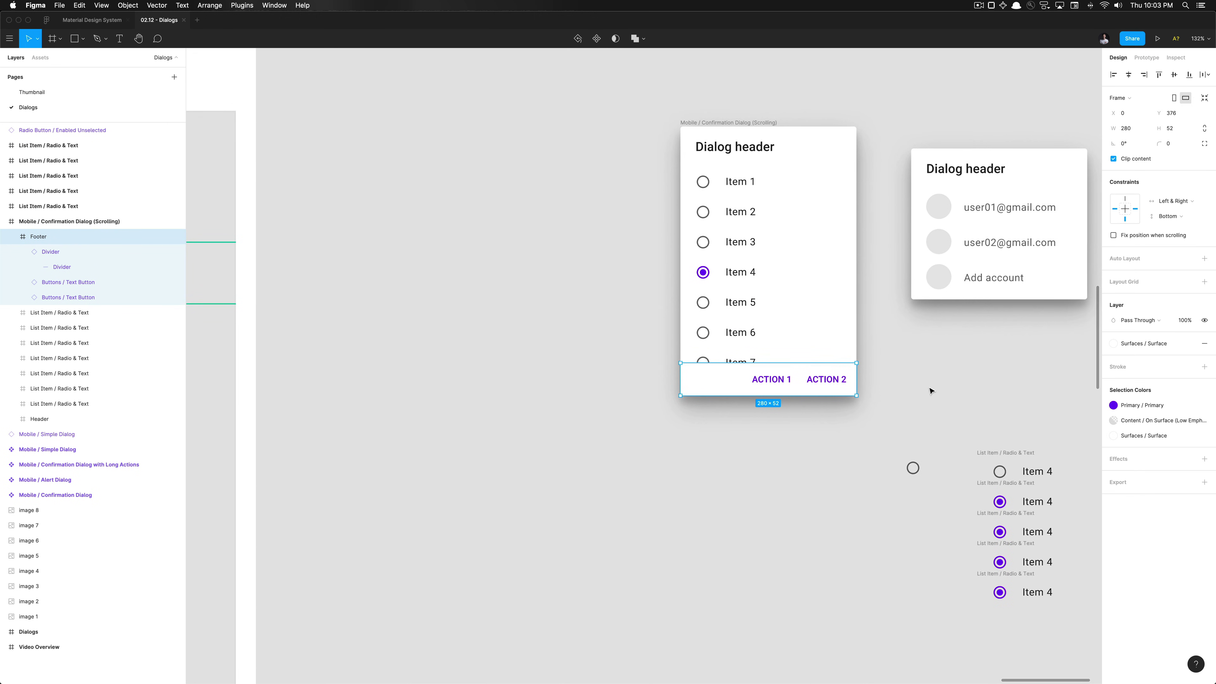
# Turn the Mobile / Confirmation Dialog (Scrolling) frame into a component
pyautogui.click(930, 391)
pyautogui.scroll(-2, 930, 391)
pyautogui.click(828, 187)
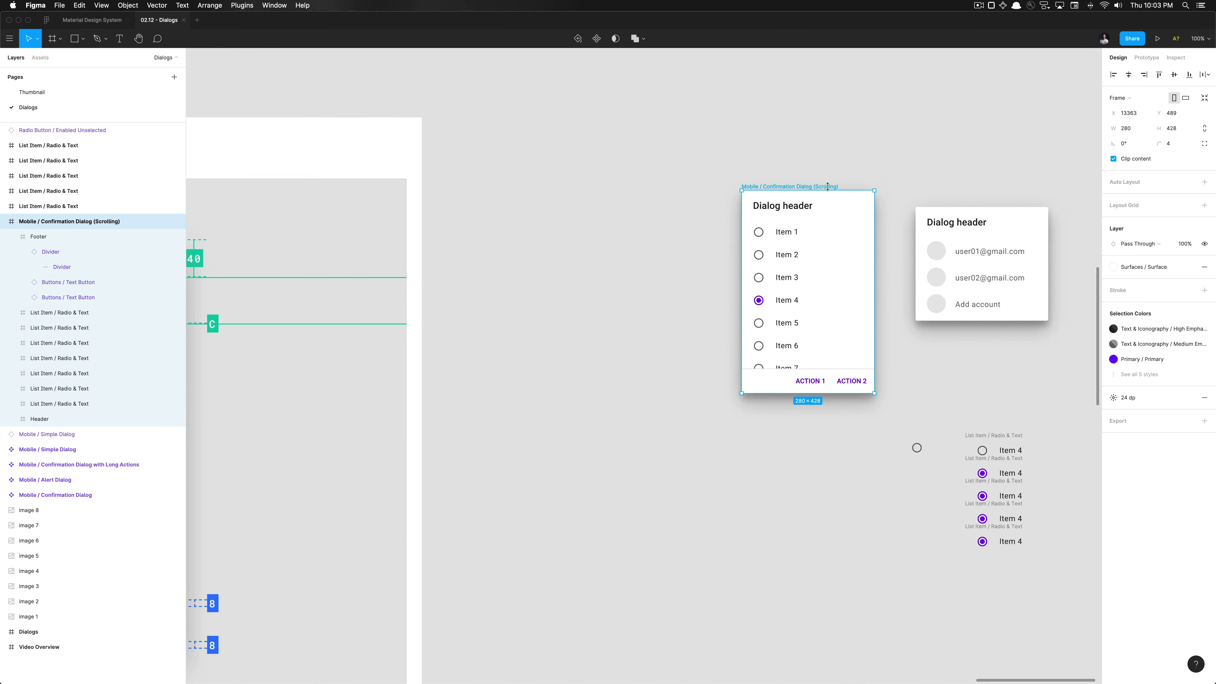
pyautogui.press('alt+super+k')
pyautogui.click(818, 173)
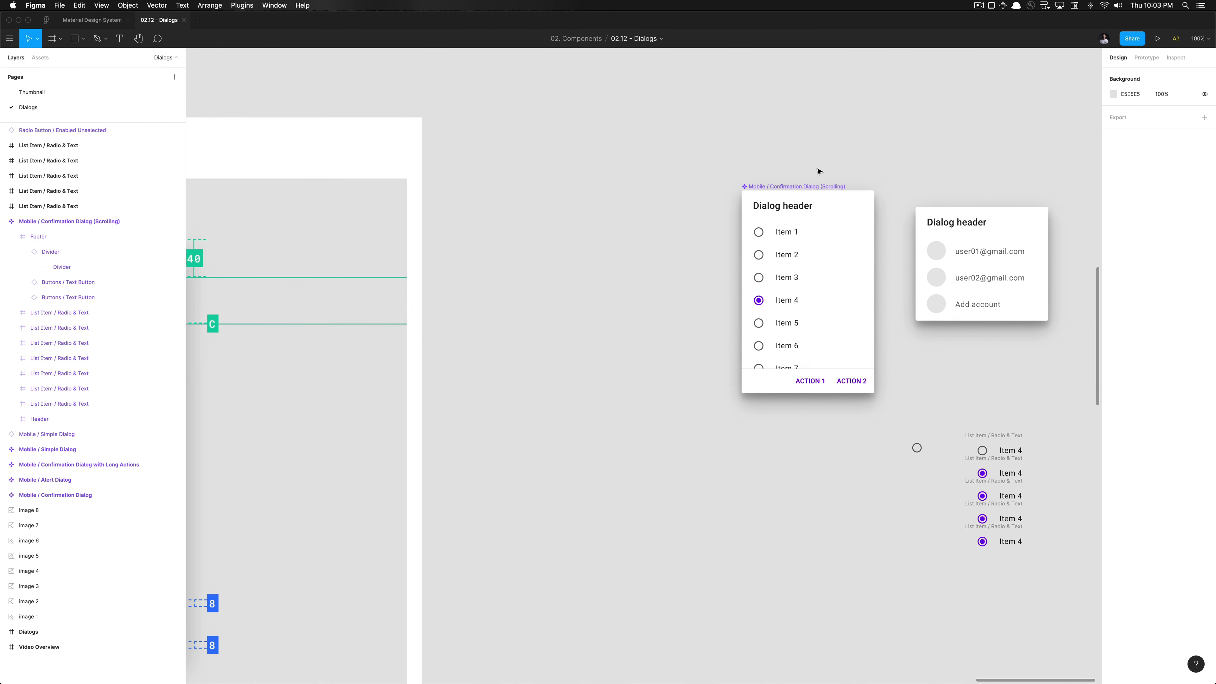
# Delete the spare Simple Dialog copy, the loose radio button and the five leftover list items
pyautogui.scroll(-3, 818, 173)
pyautogui.click(964, 211)
pyautogui.press('Delete')
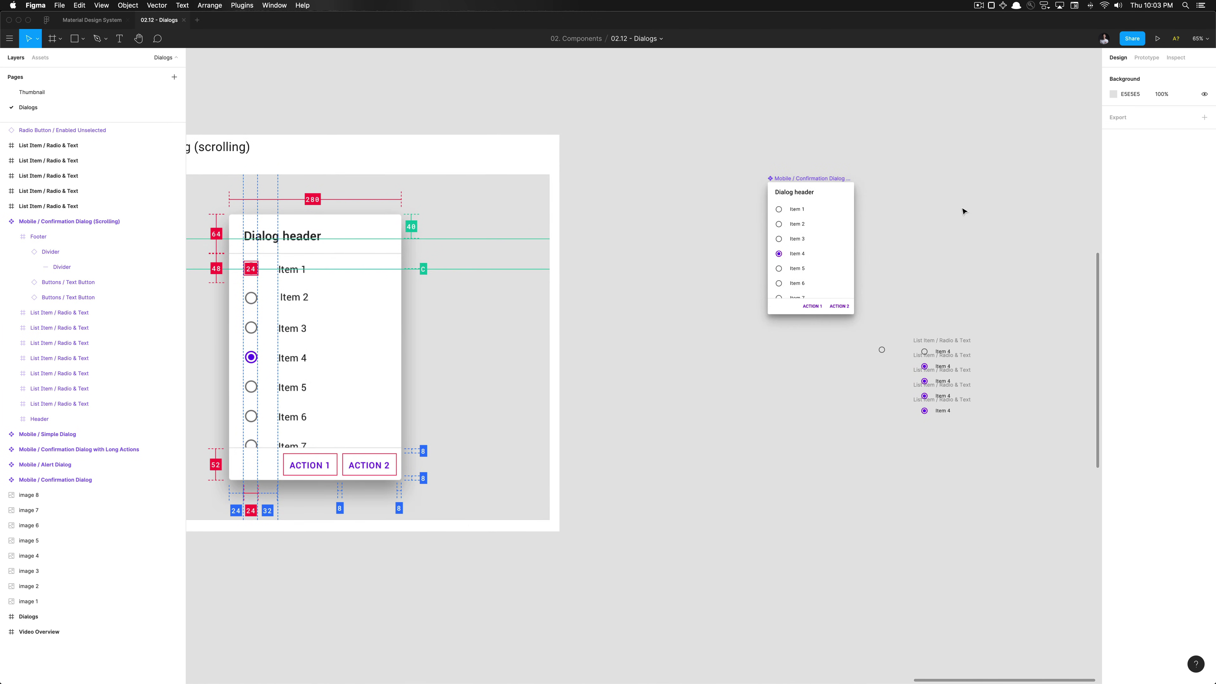
pyautogui.moveTo(874, 334); pyautogui.dragTo(1024, 465)
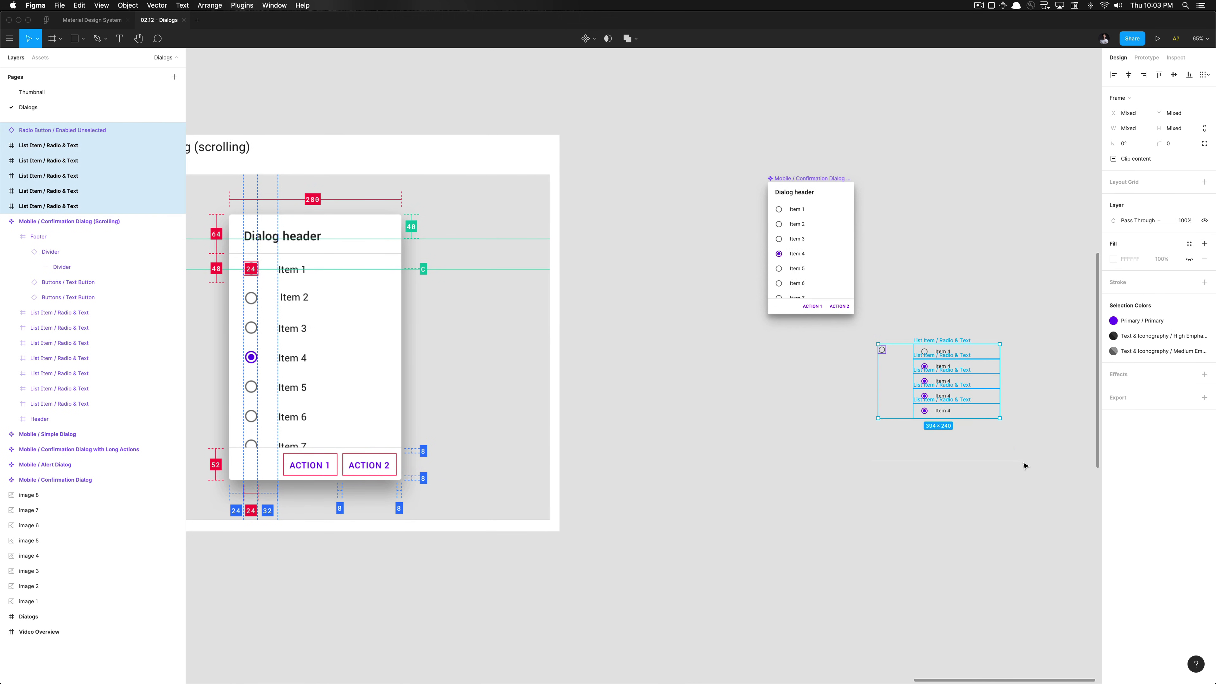
pyautogui.press('Delete')
pyautogui.scroll(-10, 1024, 464)
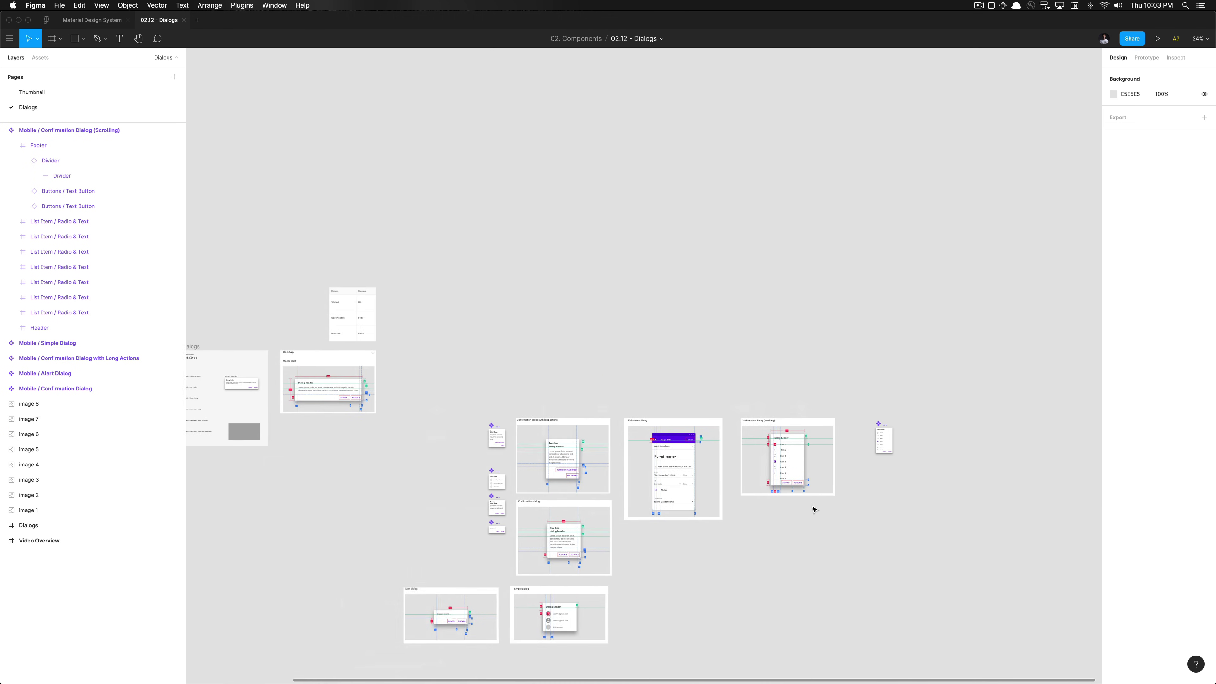
pyautogui.scroll(5, 887, 418)
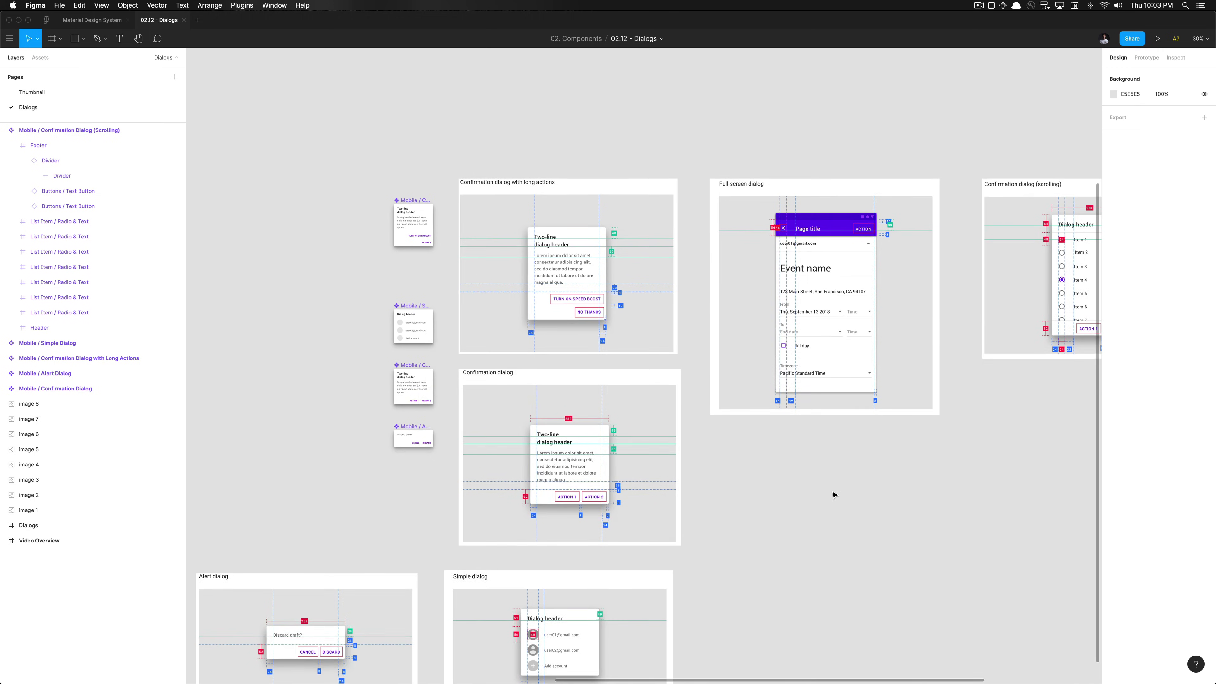
pyautogui.scroll(-4, 833, 494)
pyautogui.hscroll(5, 673, 388)
pyautogui.scroll(5, 673, 388)
pyautogui.hscroll(-6, 613, 431)
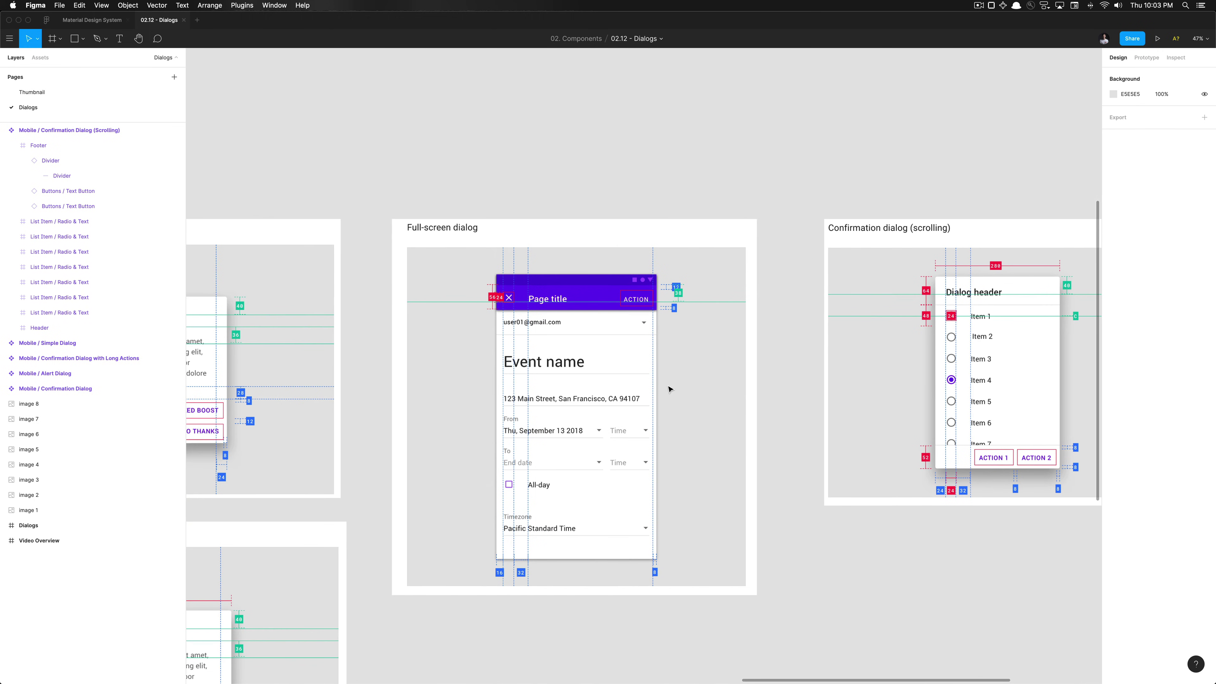